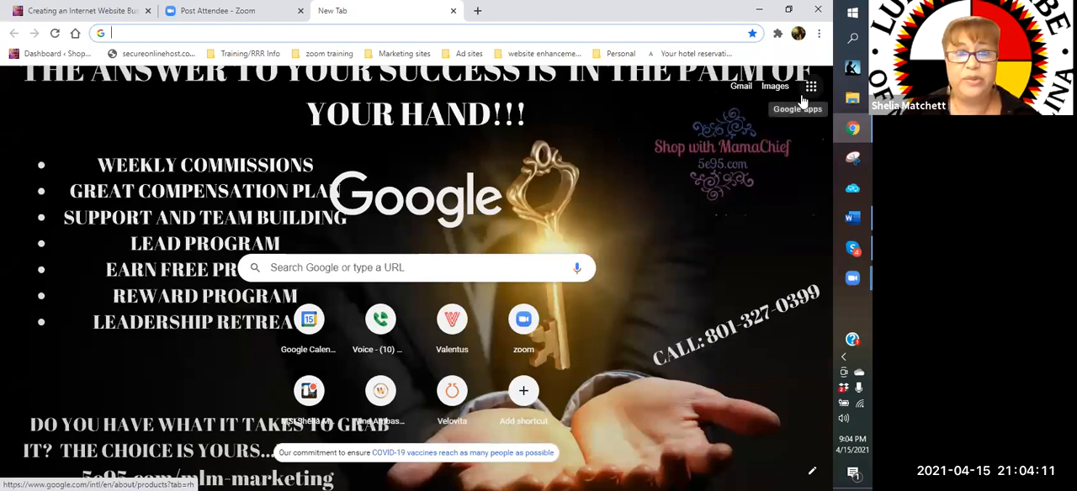
Open Google Drive from the Google apps on the new tab page
left_click(514, 98)
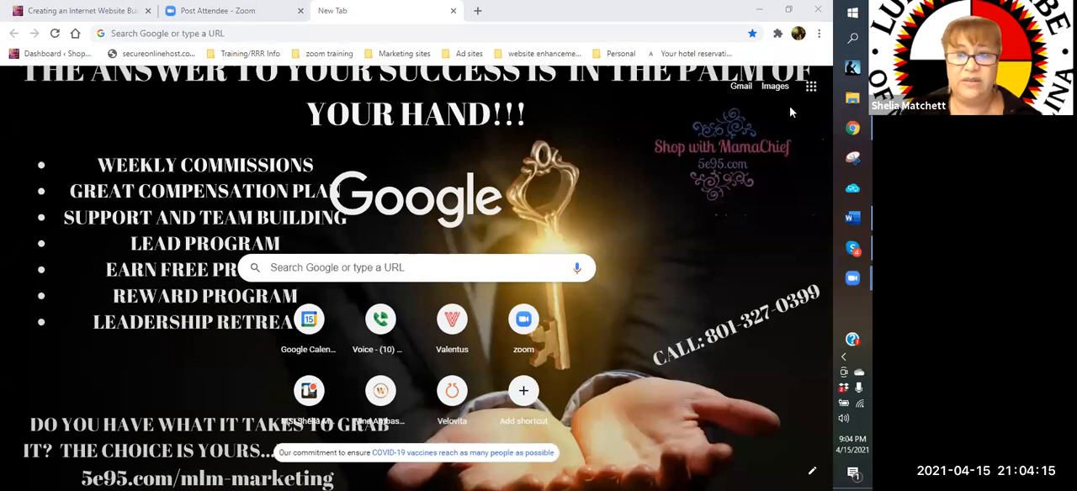
left_click(810, 91)
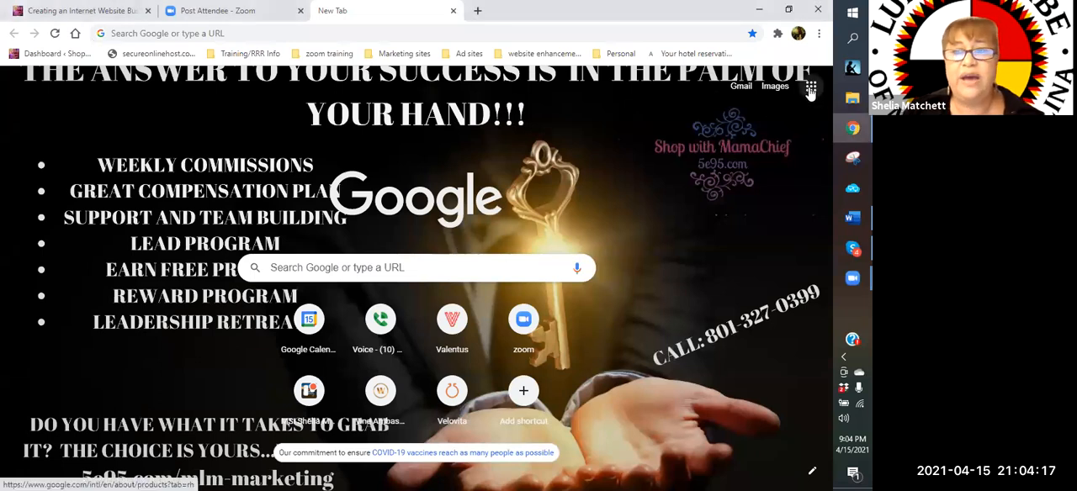
left_click(810, 89)
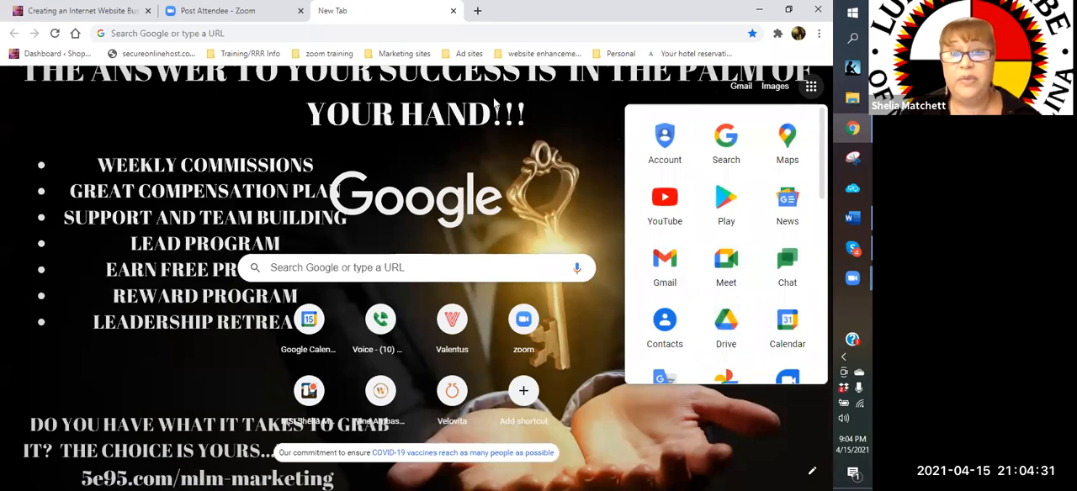
left_click(409, 283)
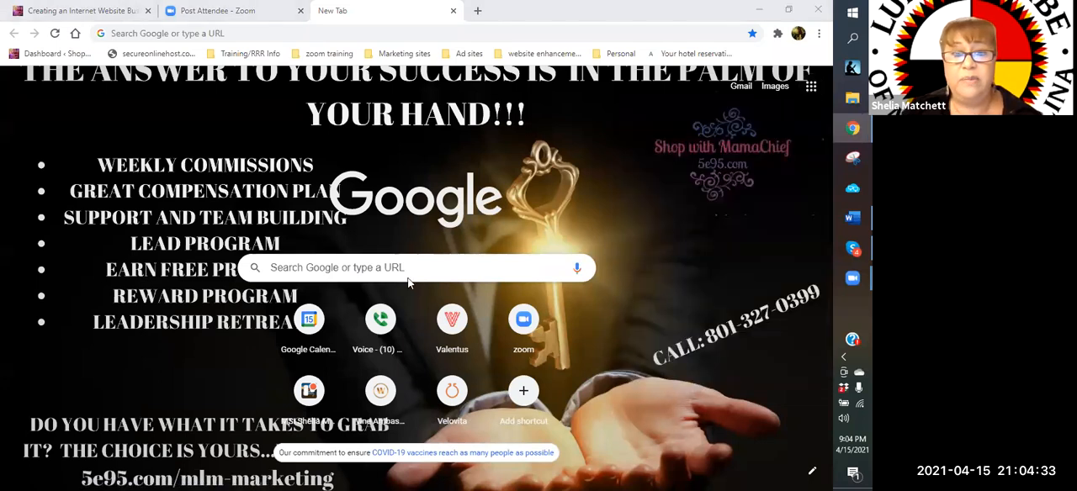
left_click(810, 89)
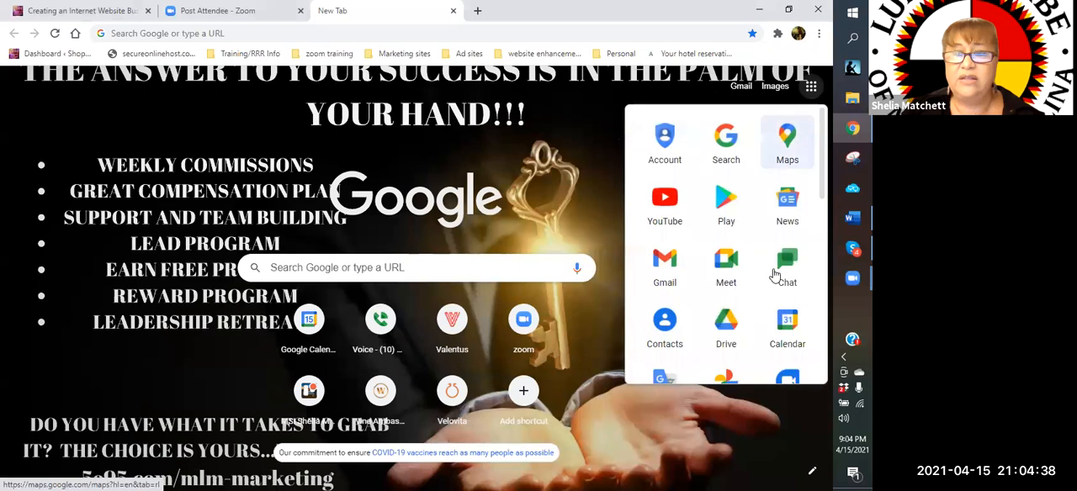
left_click(739, 329)
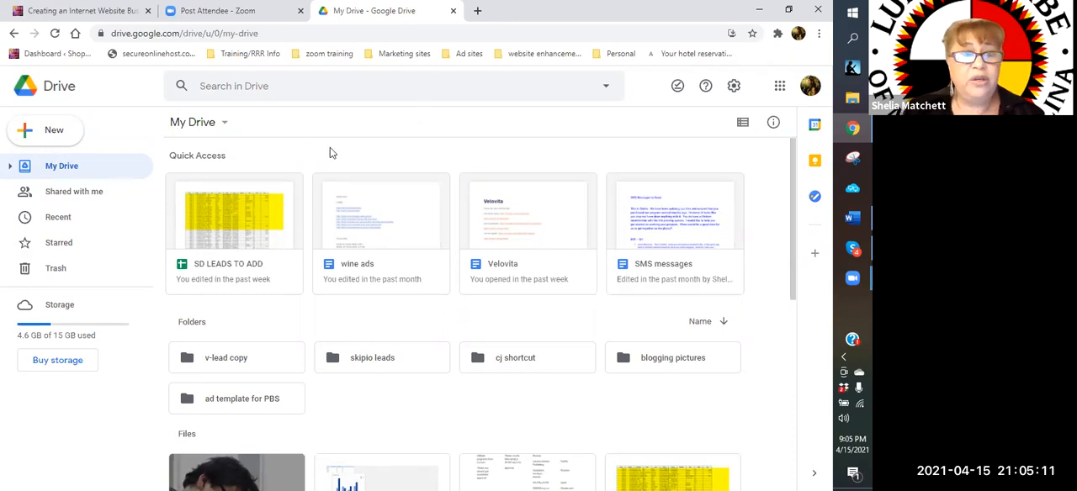
Create a new folder named "ad template" in My Drive
left_click(54, 137)
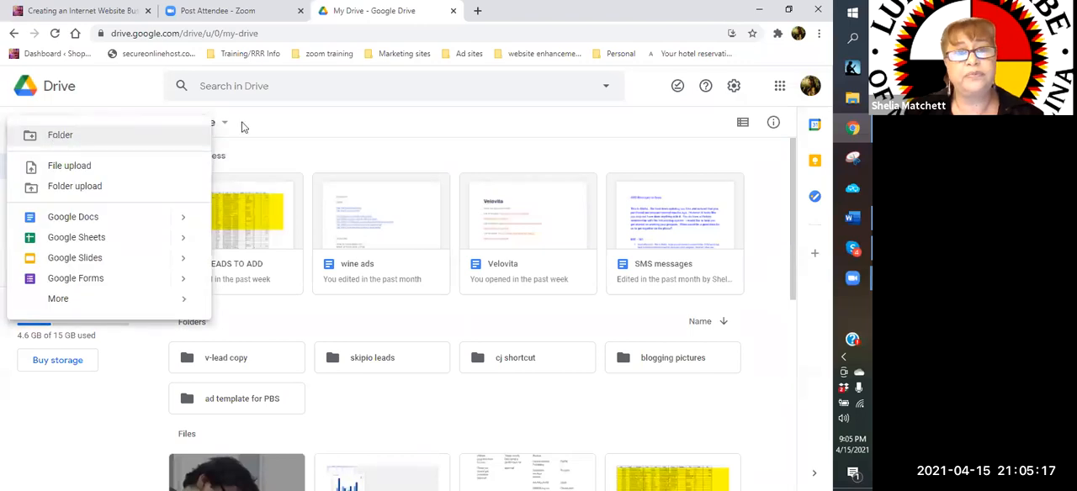
left_click(460, 80)
left_click(54, 136)
left_click(58, 137)
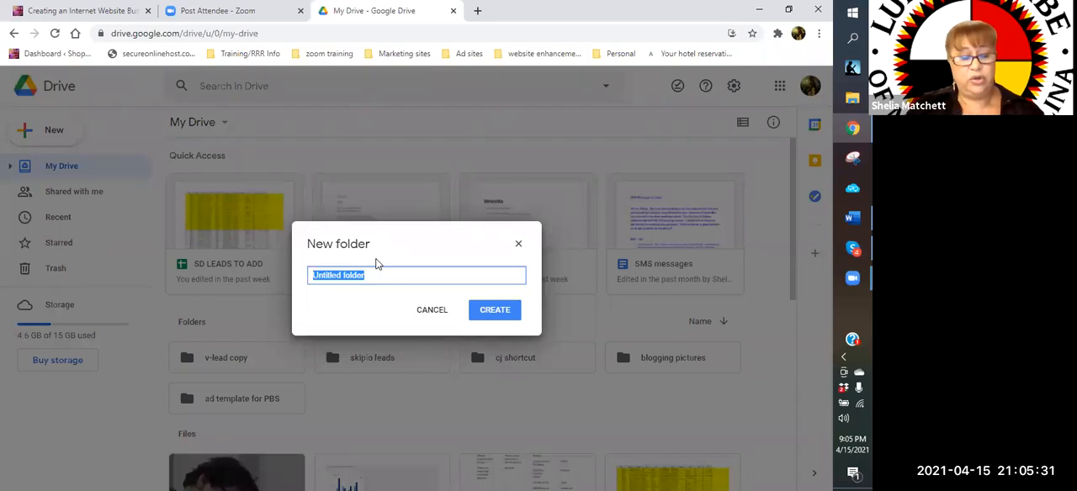
type("a")
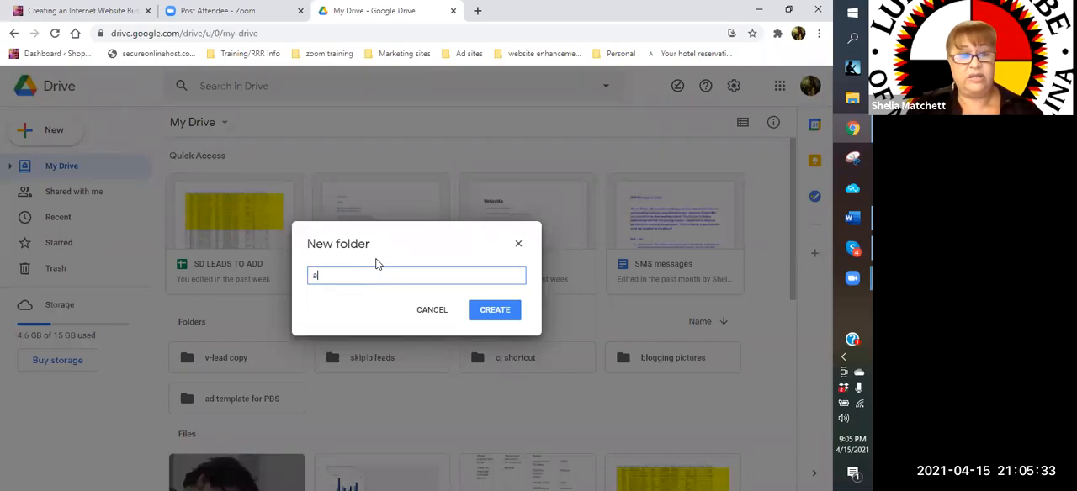
type("d te")
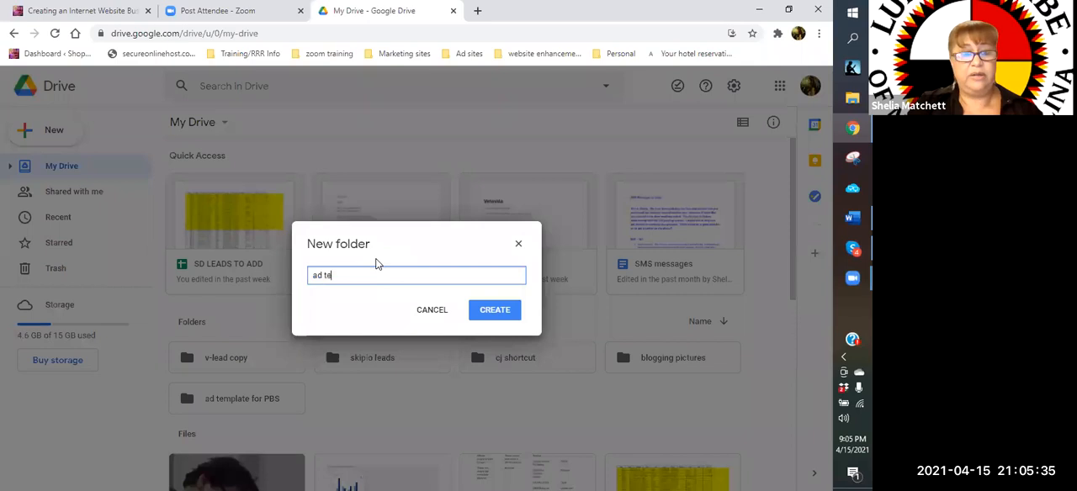
type("mplate")
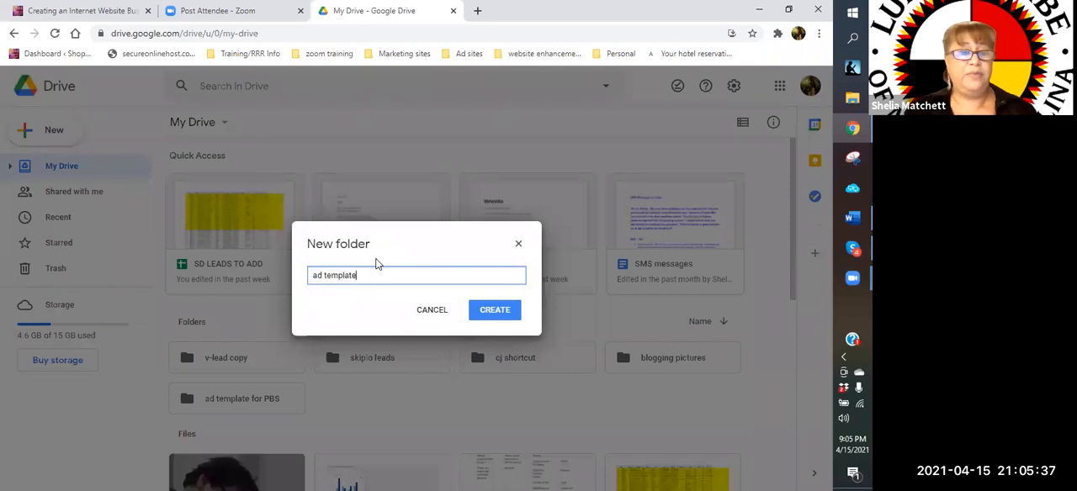
left_click(504, 311)
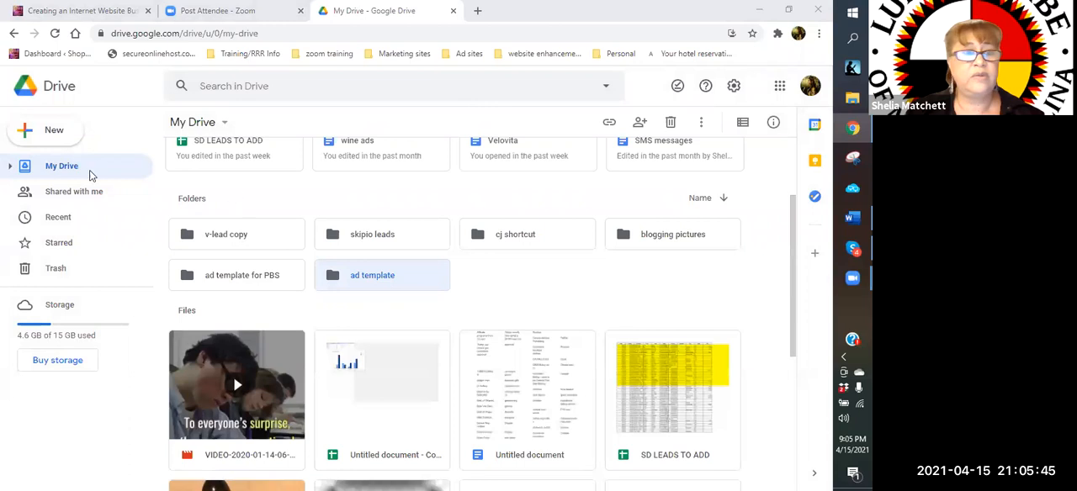
Open the "ad template" folder and create a subfolder named "Wine" inside it
scroll(408, 317, "up", 1)
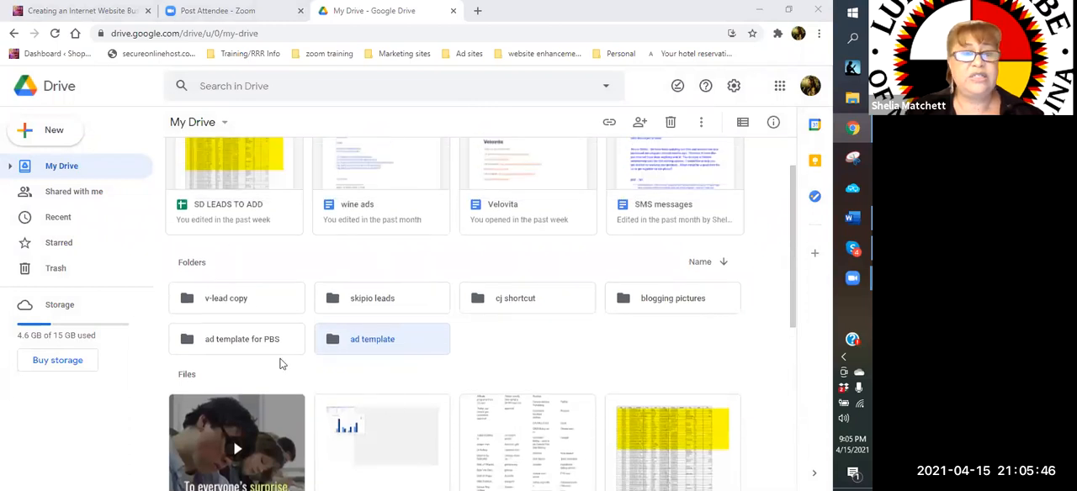
double_click(368, 343)
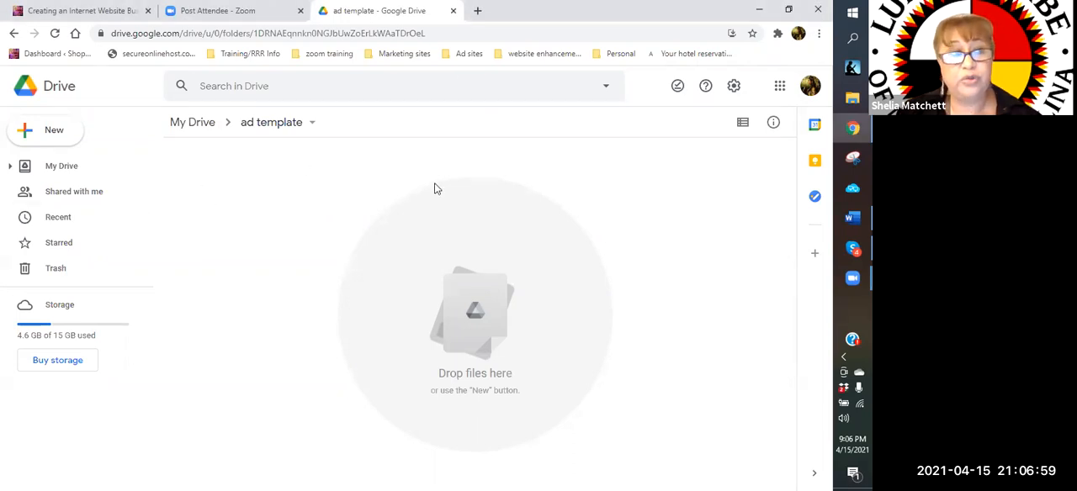
left_click(65, 136)
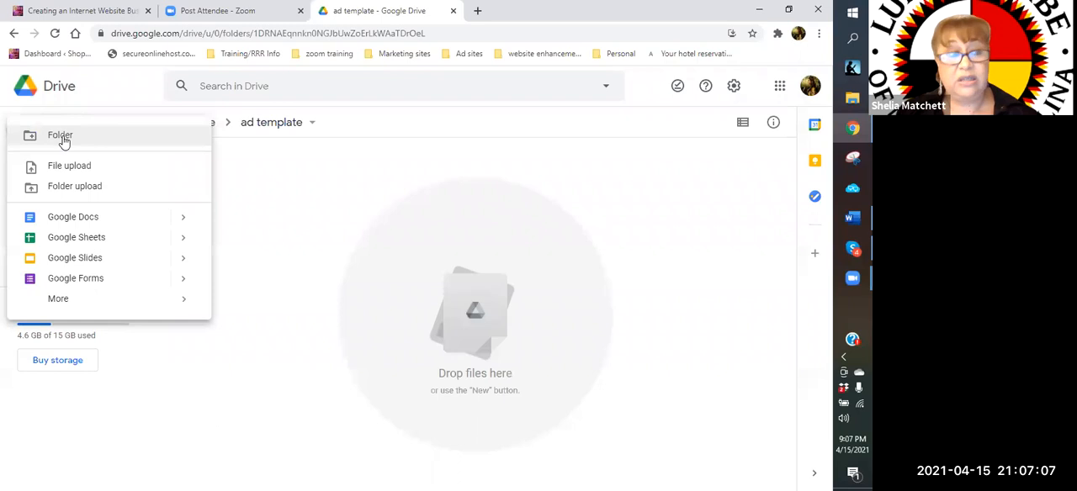
left_click(62, 136)
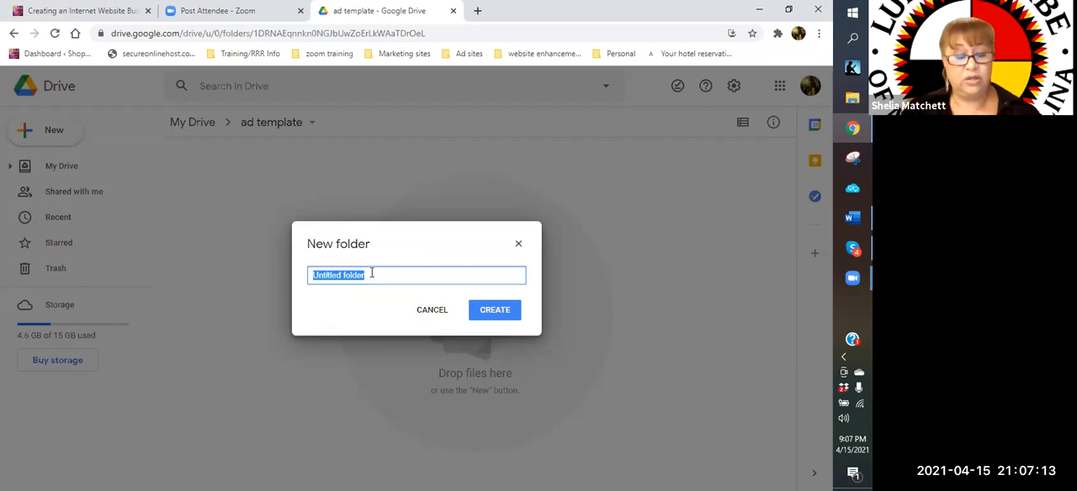
type("Wine")
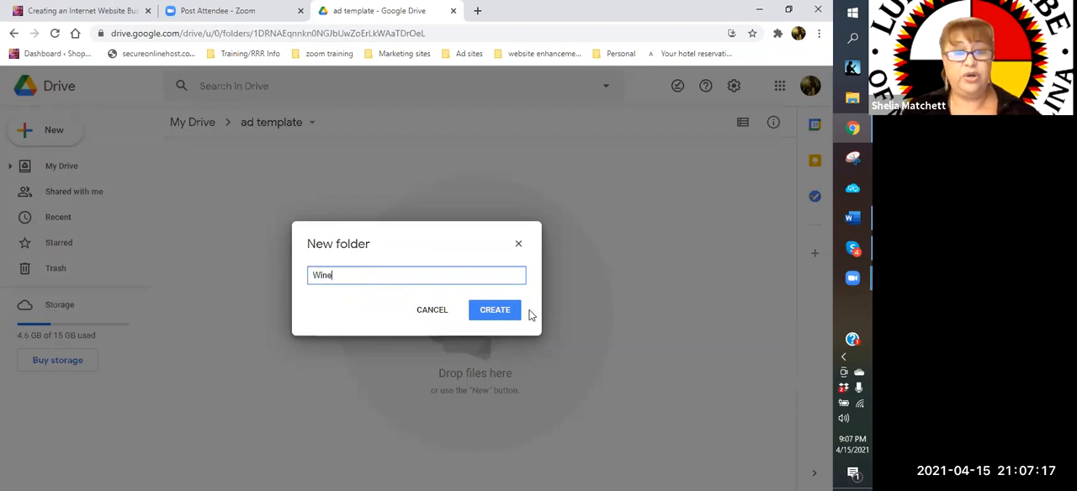
left_click(494, 310)
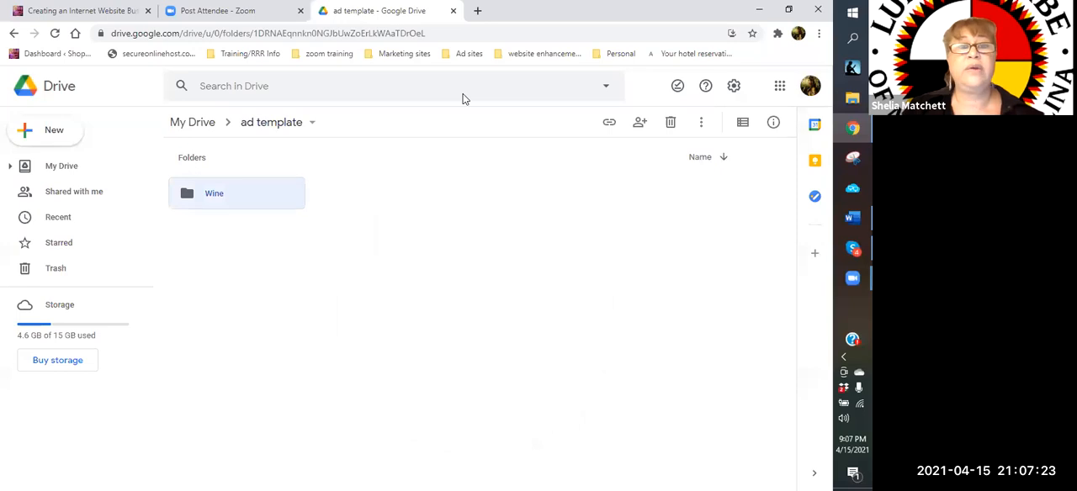
Create a subfolder named "Velovita" inside the "ad template" folder
left_click(41, 133)
left_click(54, 140)
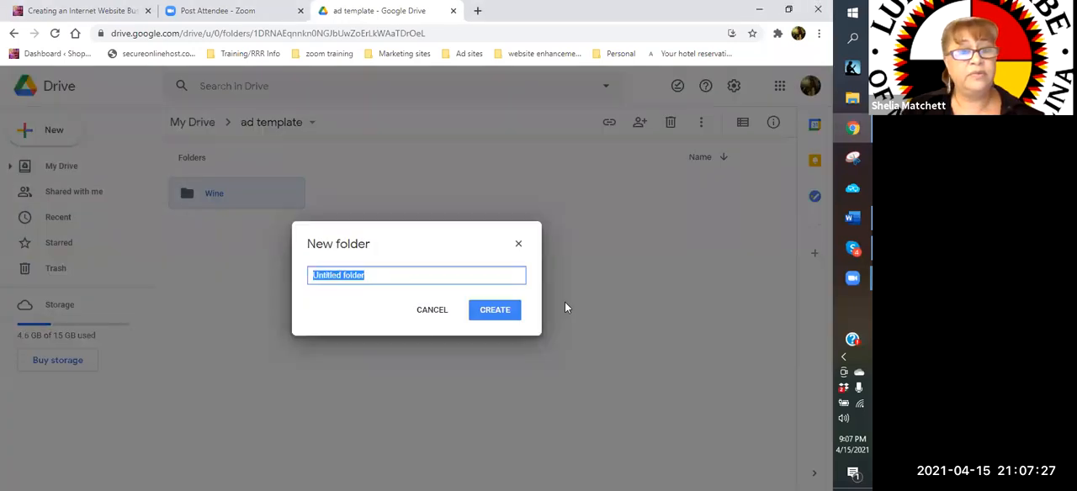
type("Velovita")
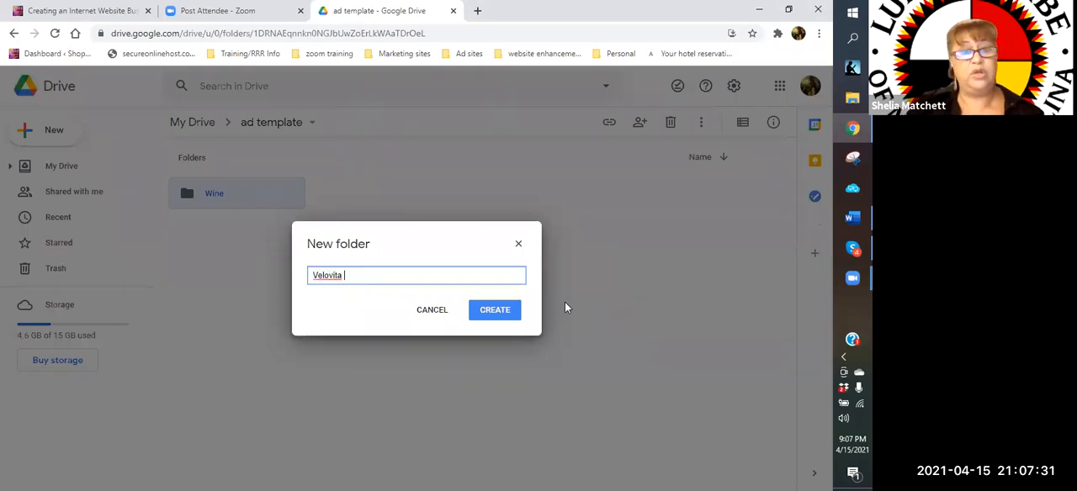
left_click(502, 311)
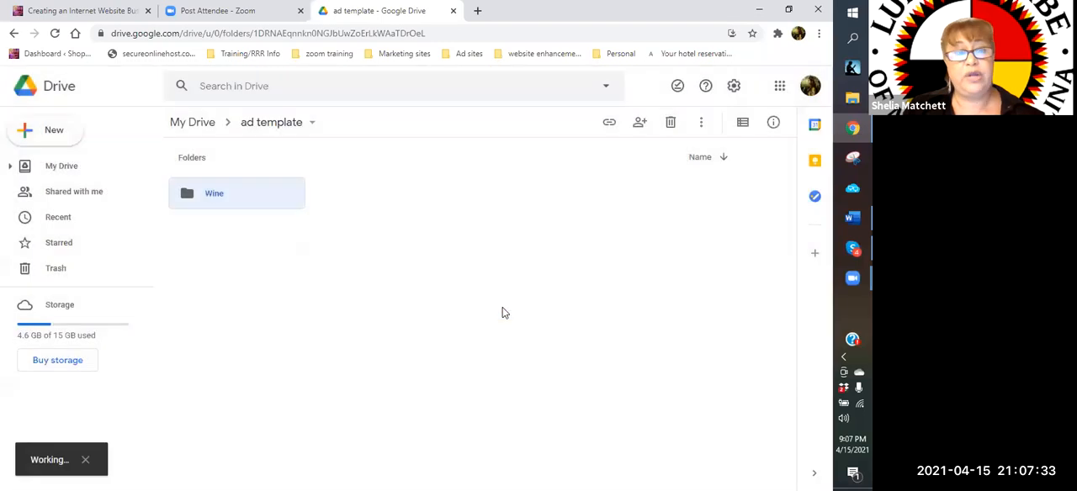
Create a subfolder named "Suforia" inside the "ad template" folder
left_click(49, 136)
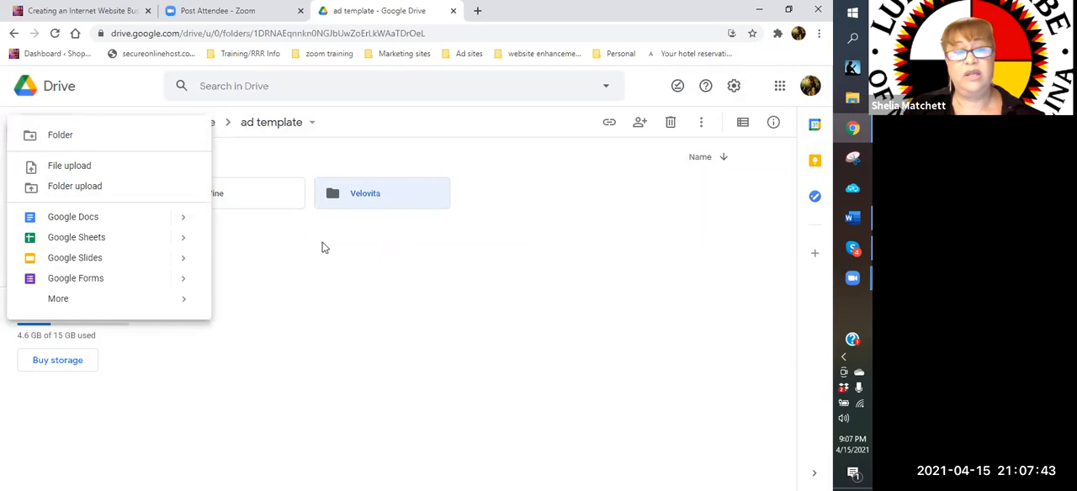
left_click(59, 138)
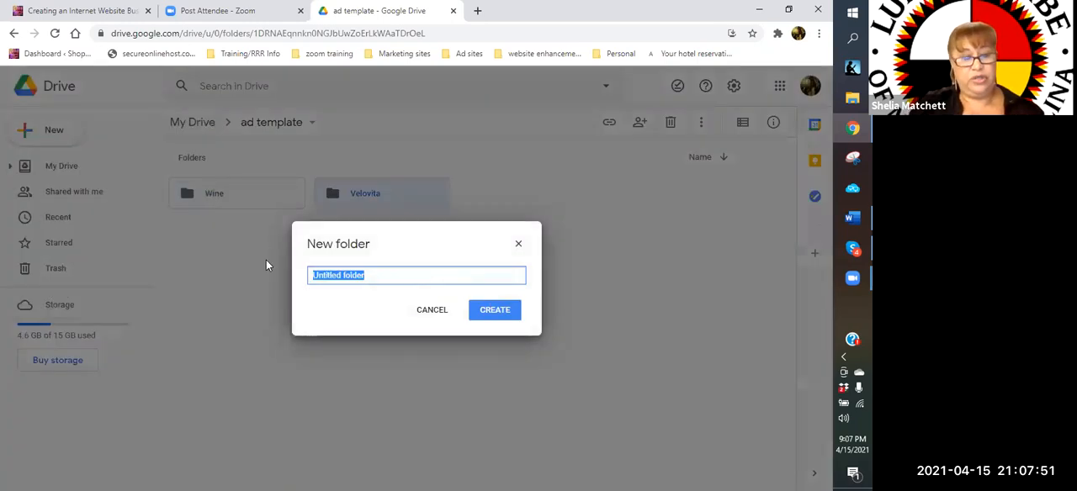
type("Sud")
key("BackSpace")
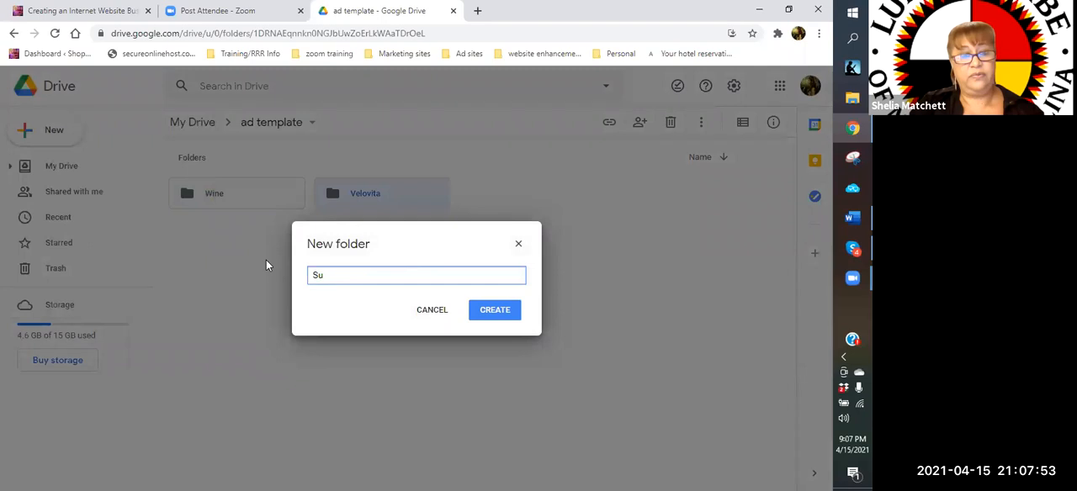
type("foria")
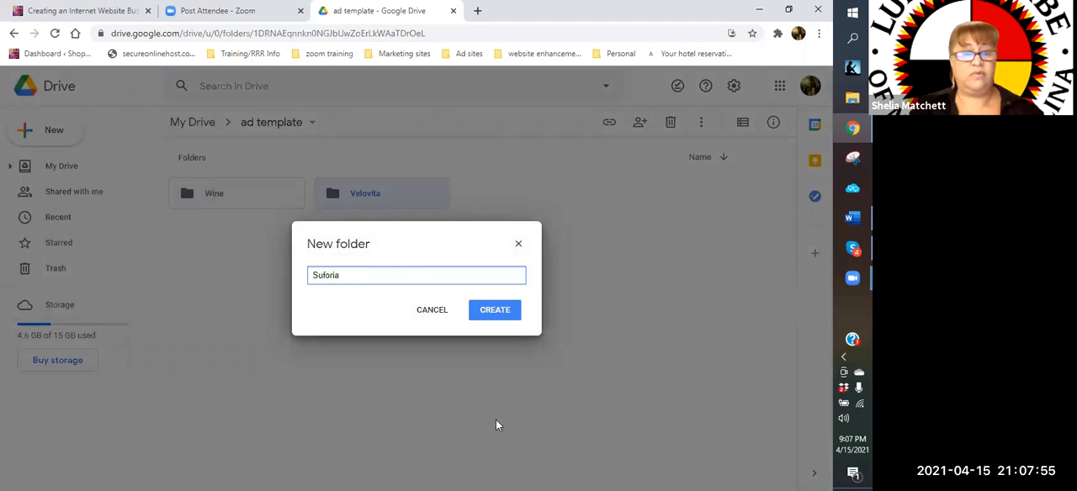
left_click(508, 311)
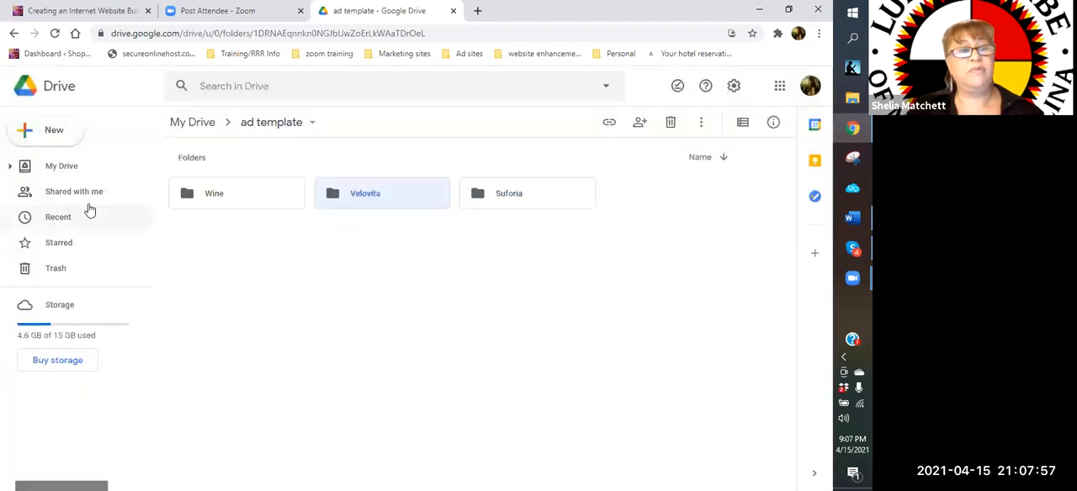
Create a subfolder named "Tipping Circle" inside the "ad template" folder
left_click(45, 133)
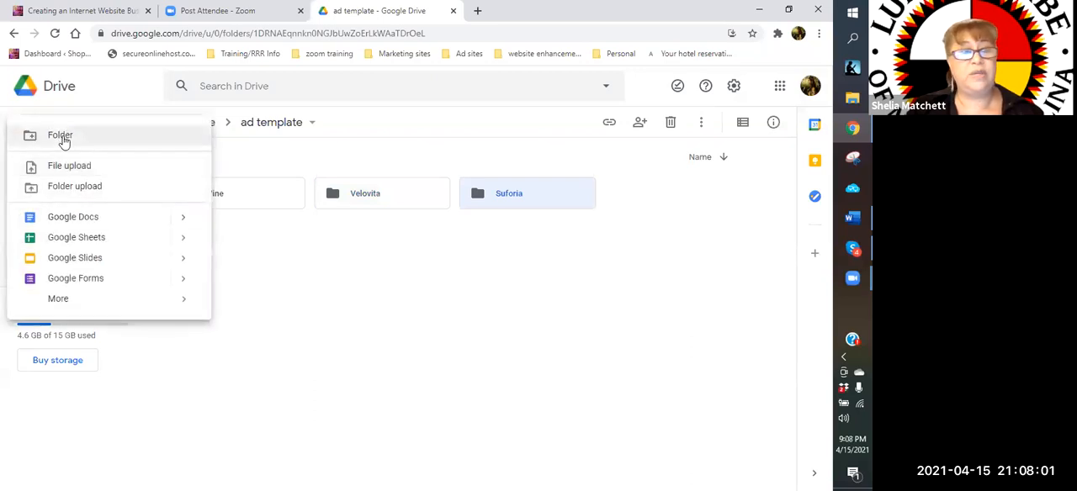
left_click(60, 136)
type("T")
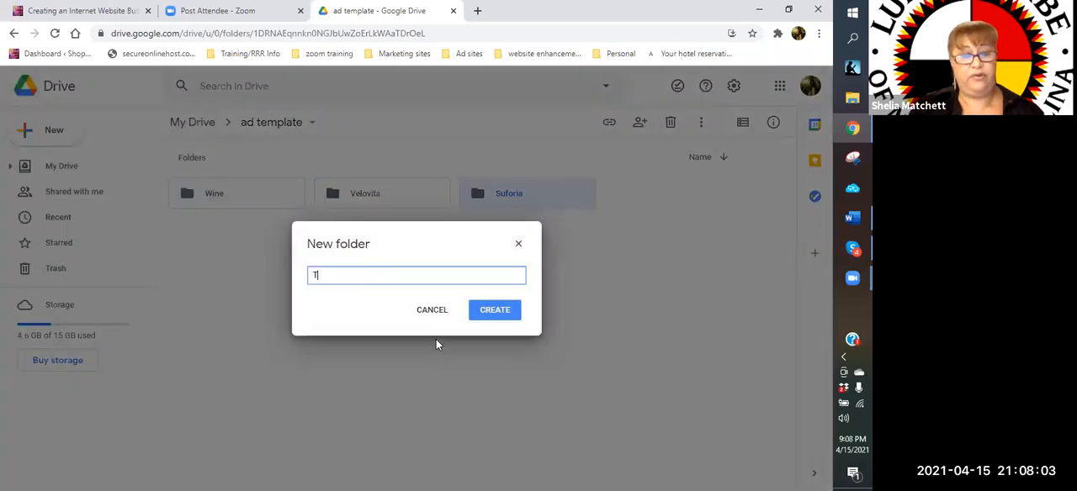
type("ipping Circle")
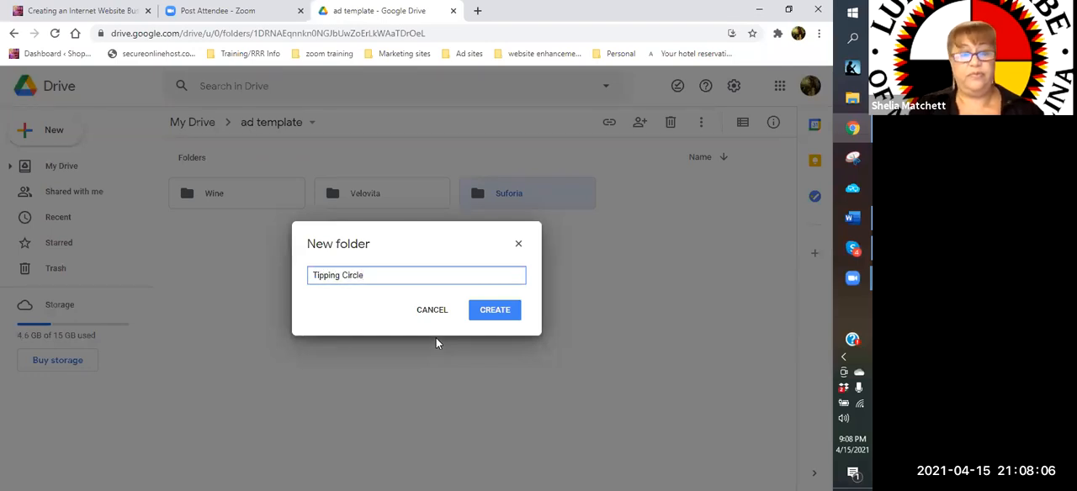
left_click(505, 317)
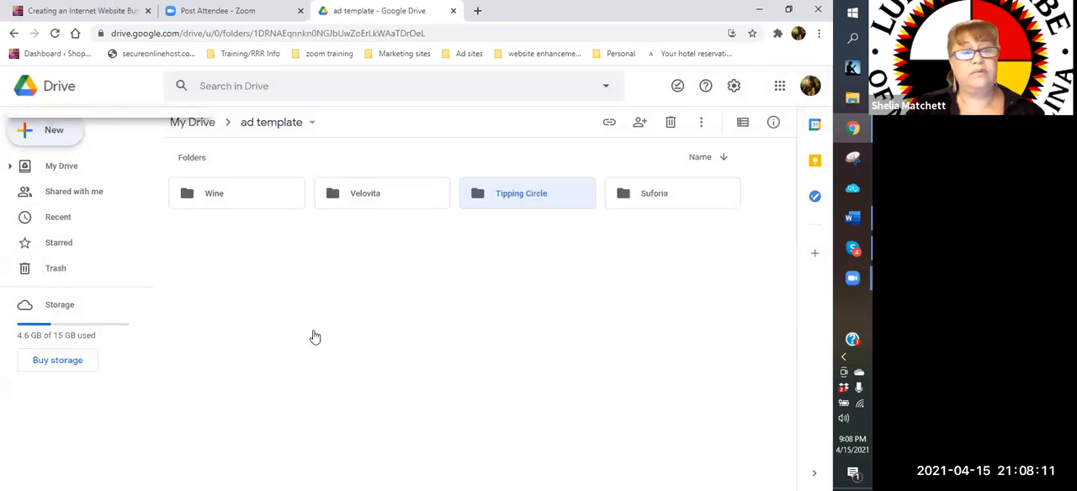
Create a subfolder named "Valentus" inside the "ad template" folder
key("c")
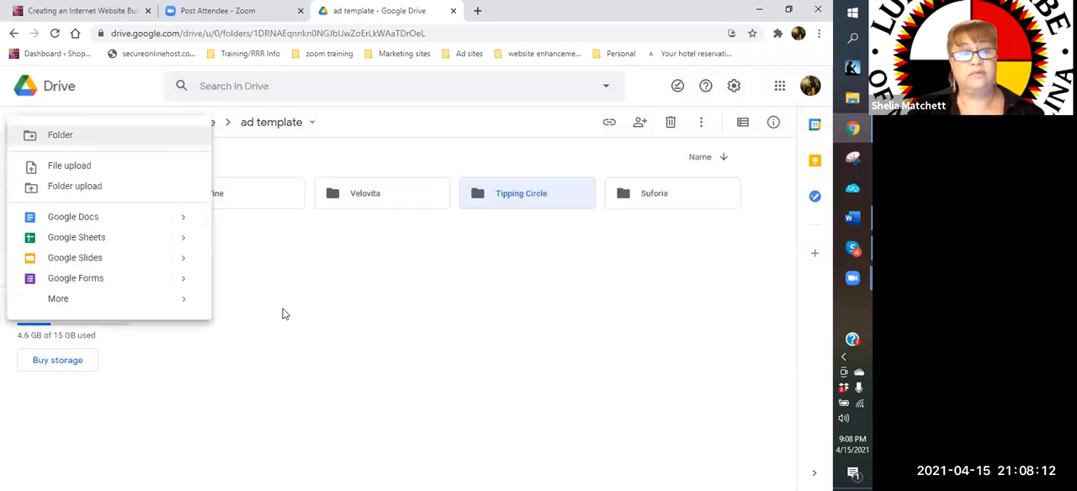
left_click(89, 138)
type("Va")
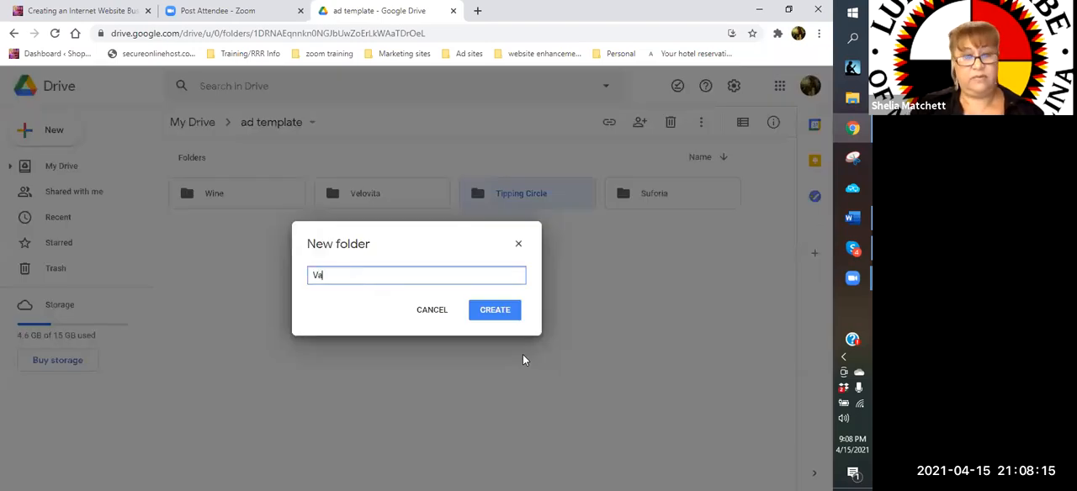
type("lentus")
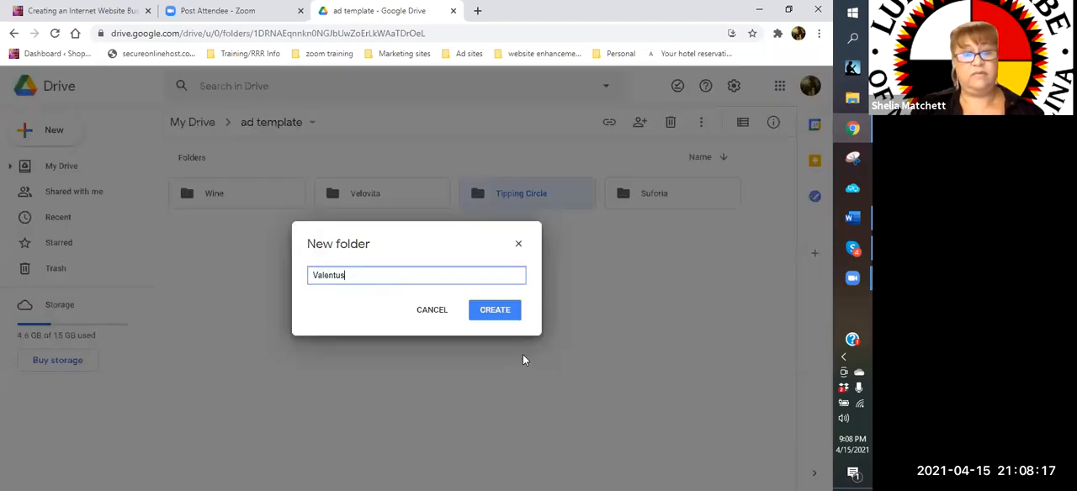
left_click(500, 312)
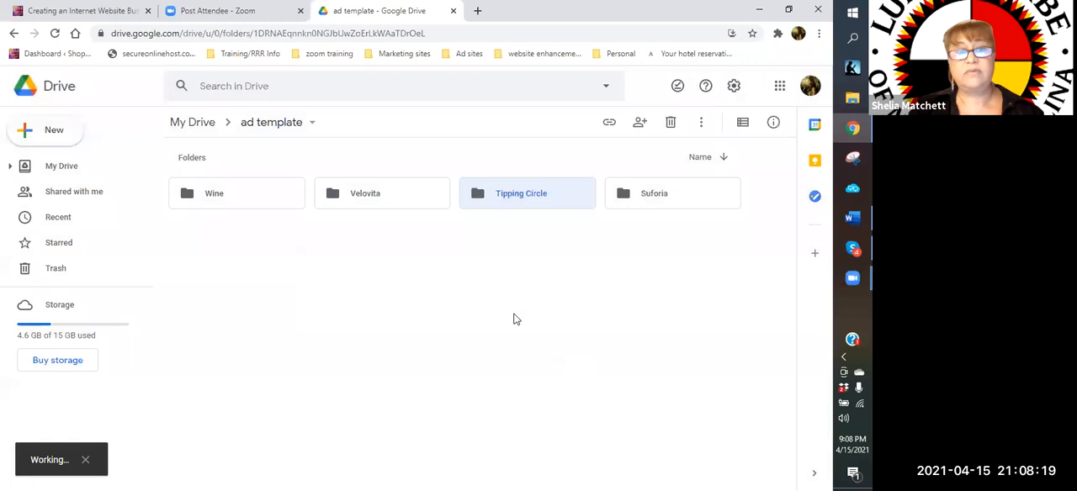
Create a subfolder named "Images" inside the "ad template" folder
left_click(37, 133)
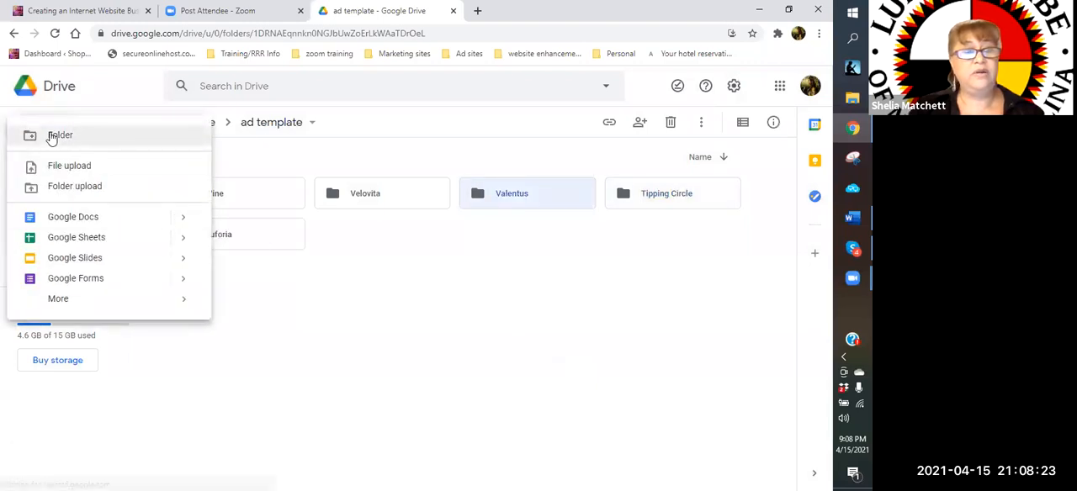
left_click(52, 135)
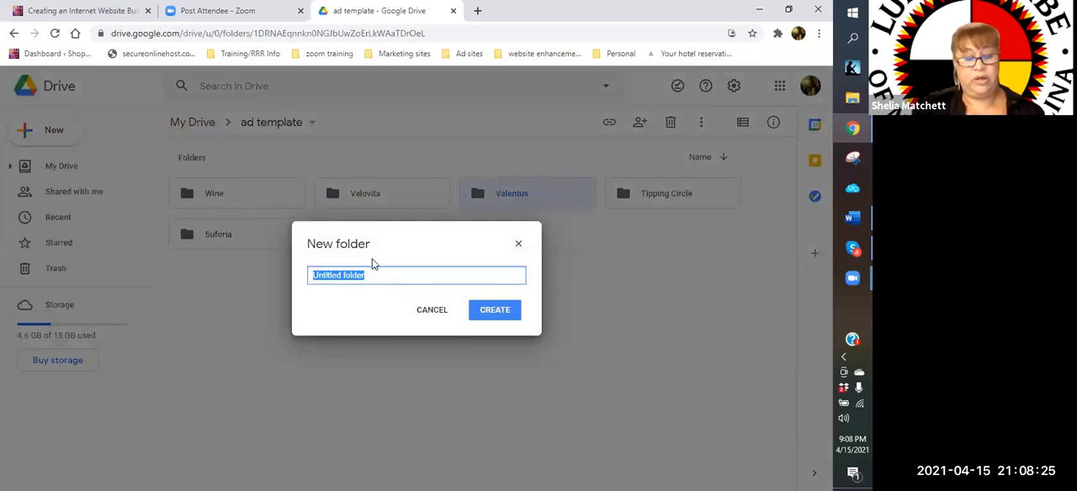
type("In")
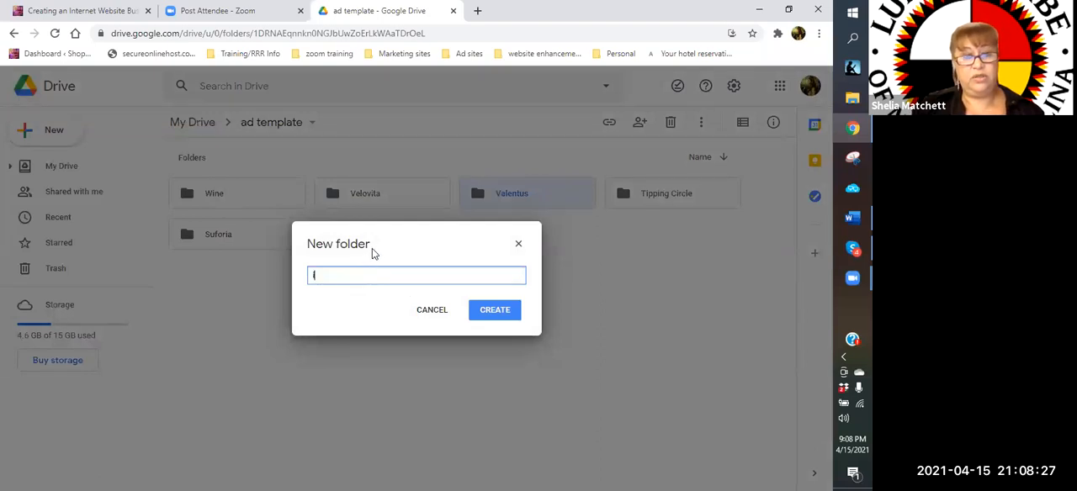
key("BackSpace")
key("BackSpace")
type("Images")
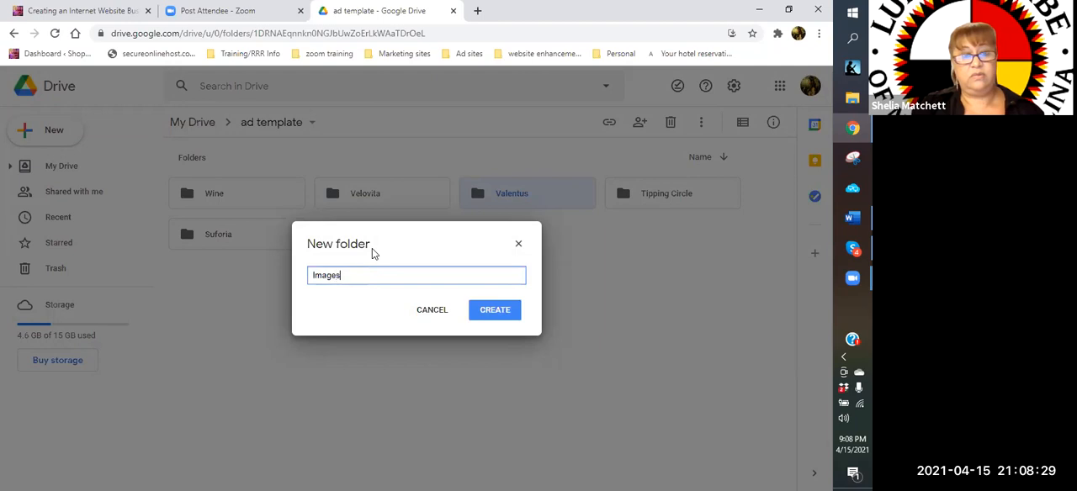
left_click(502, 316)
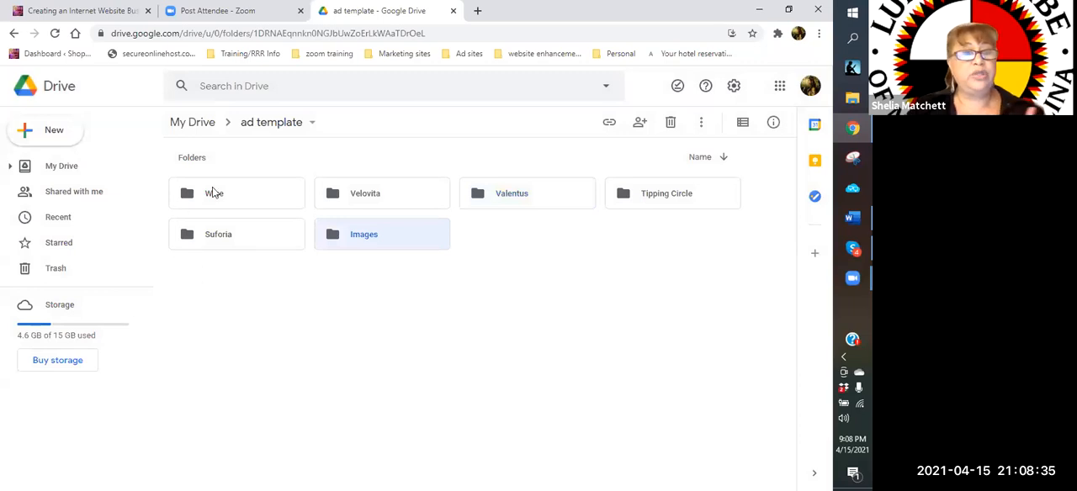
Open the "Images" folder and create a subfolder named "Wine" in it
double_click(364, 243)
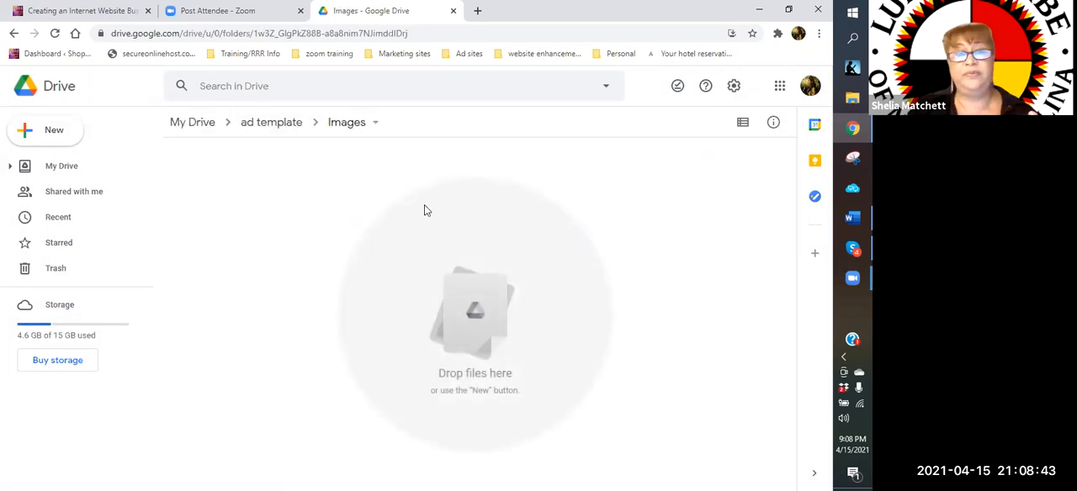
left_click(70, 139)
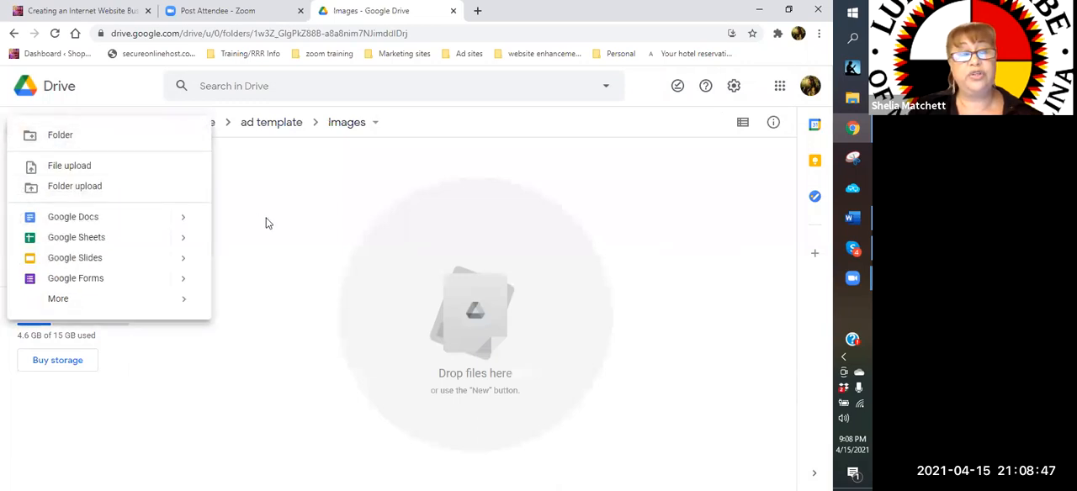
left_click(74, 138)
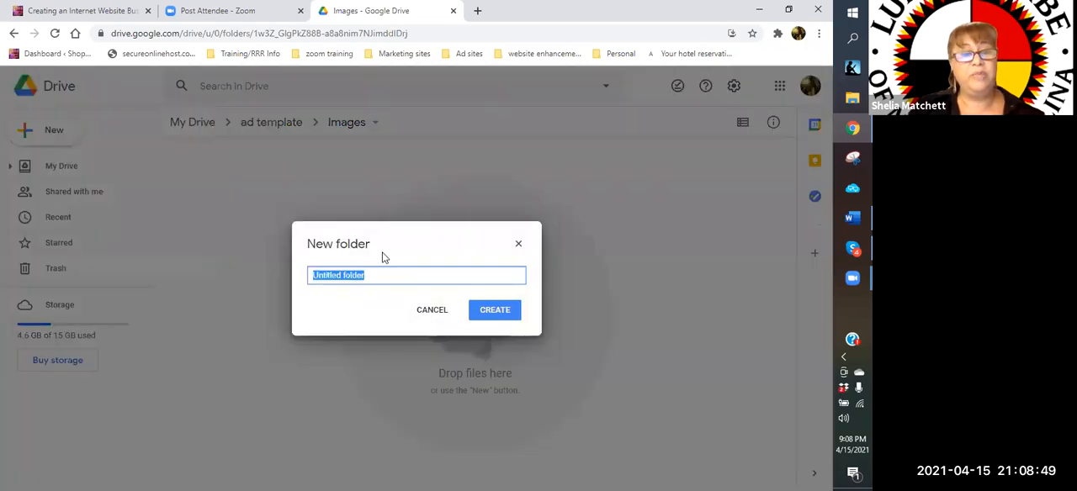
type("Wine")
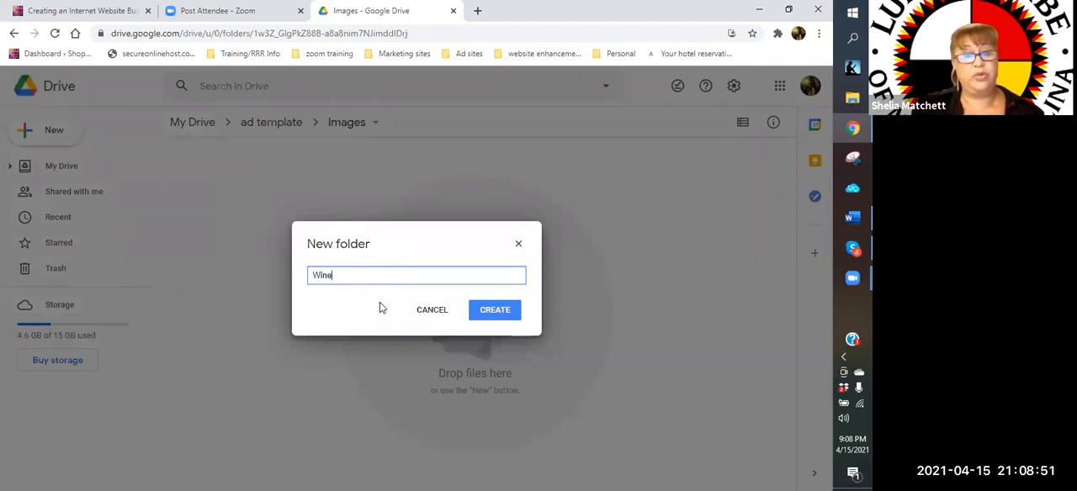
left_click(479, 311)
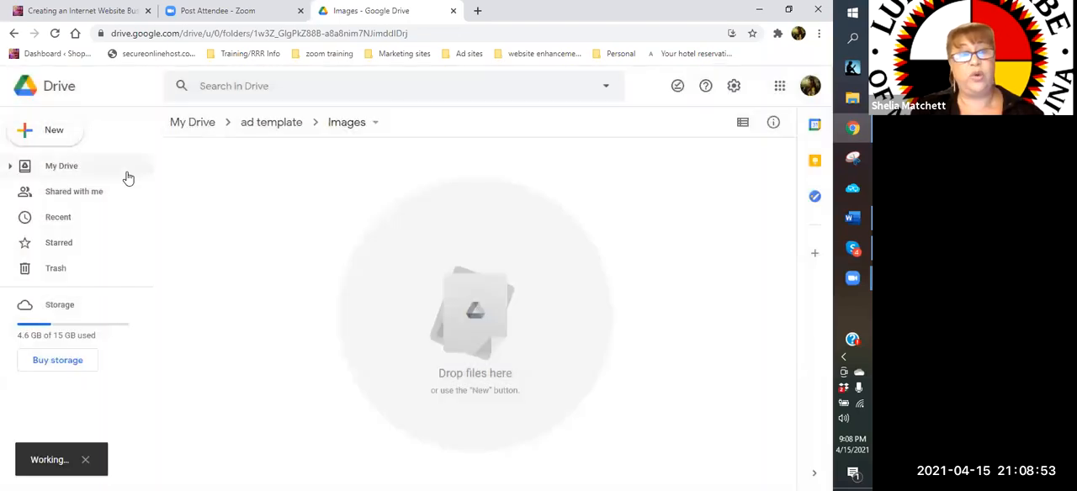
Create a subfolder named "Weight loss" inside the "Images" folder
left_click(66, 134)
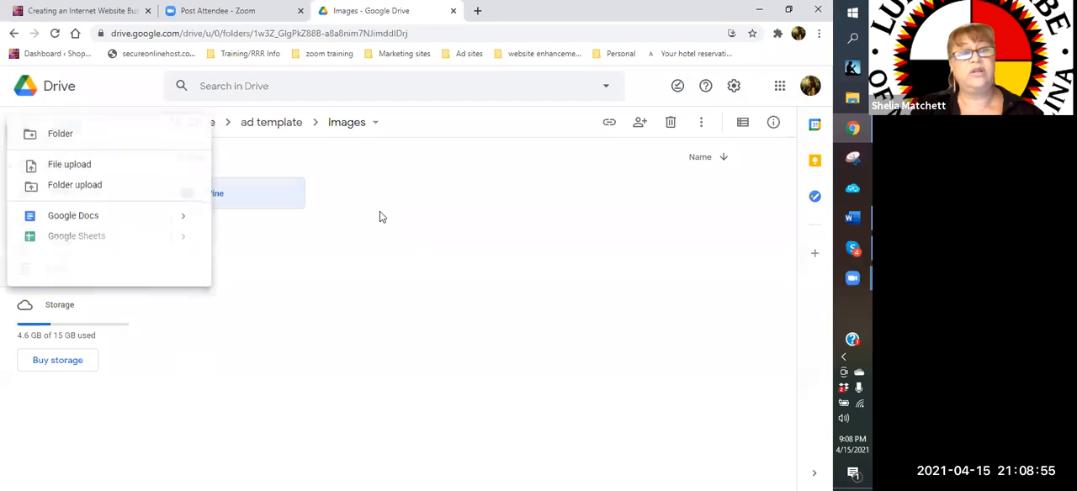
left_click(47, 136)
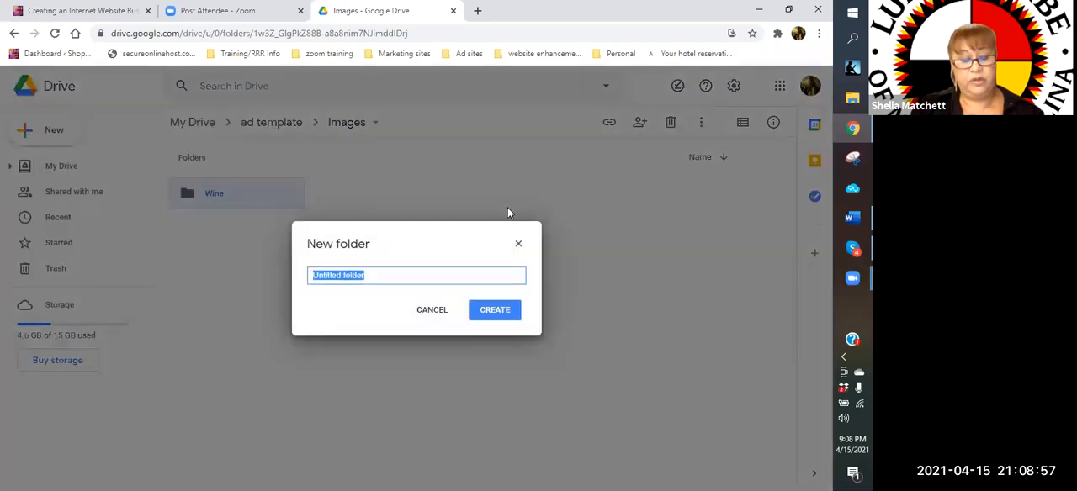
type("N")
key("BackSpace")
type("Weight loss")
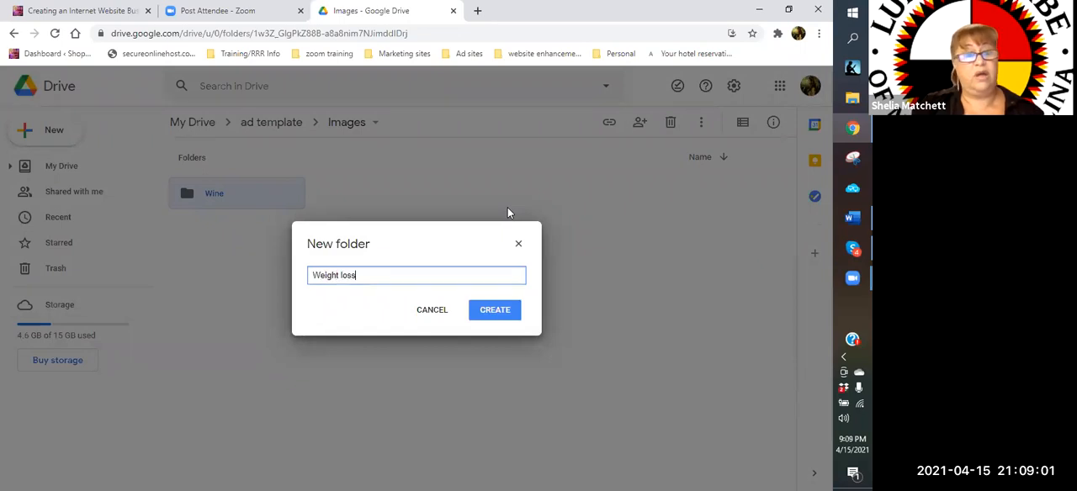
left_click(498, 311)
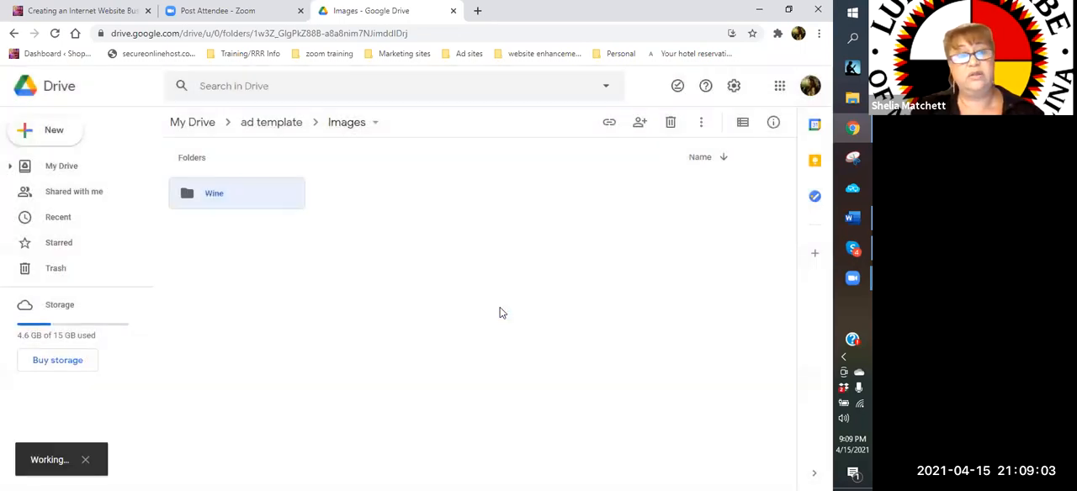
Create a subfolder named "Sleep" inside the "Images" folder
left_click(57, 133)
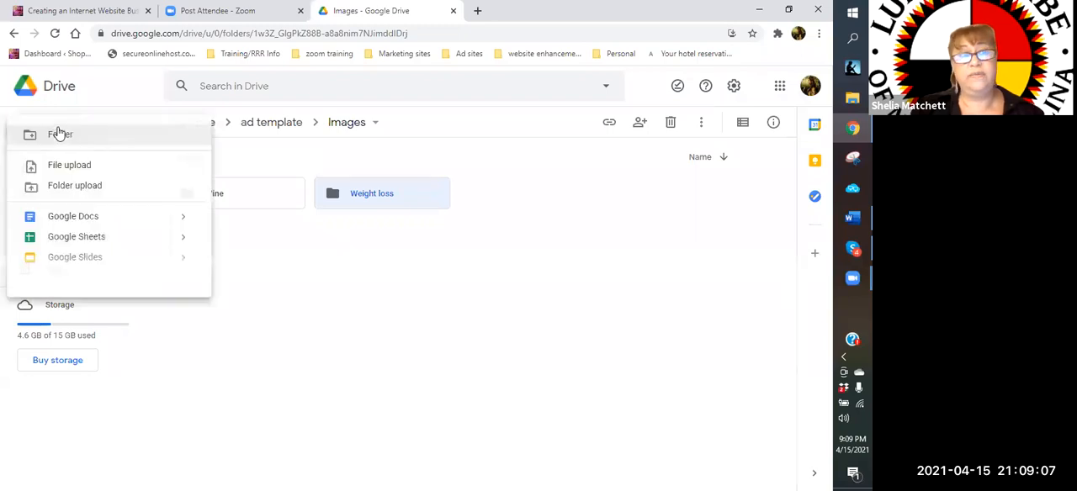
left_click(60, 134)
type("Sleep")
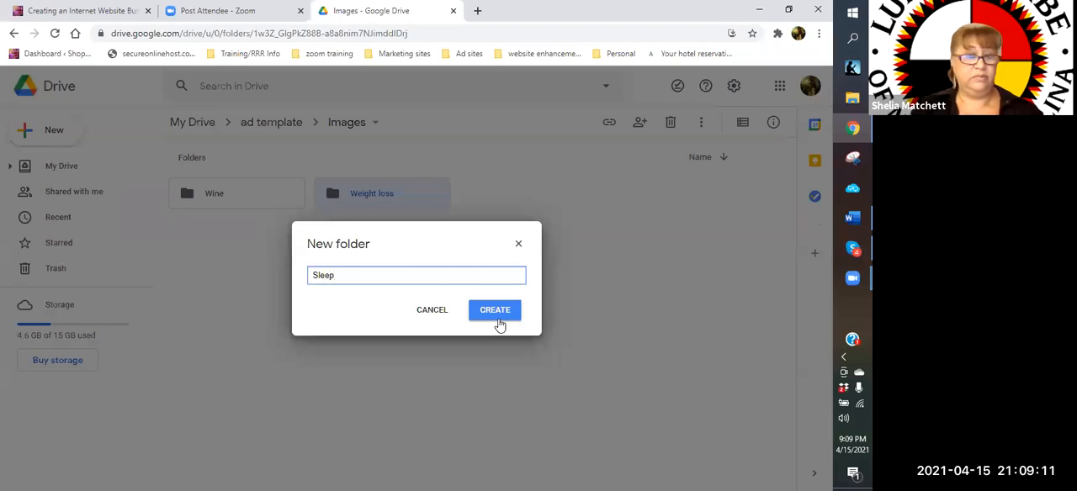
left_click(496, 311)
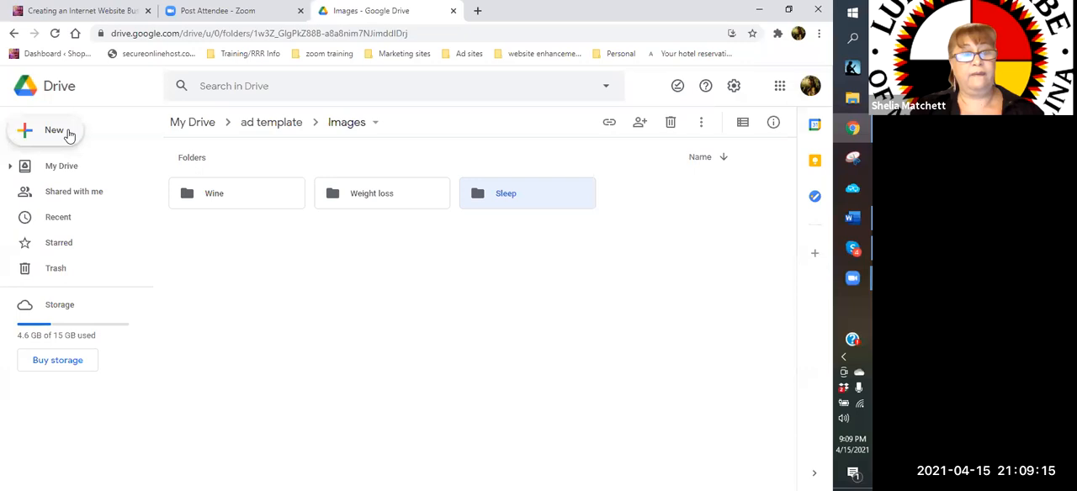
Create a subfolder named "Wine social/party" inside the "Images" folder
left_click(70, 135)
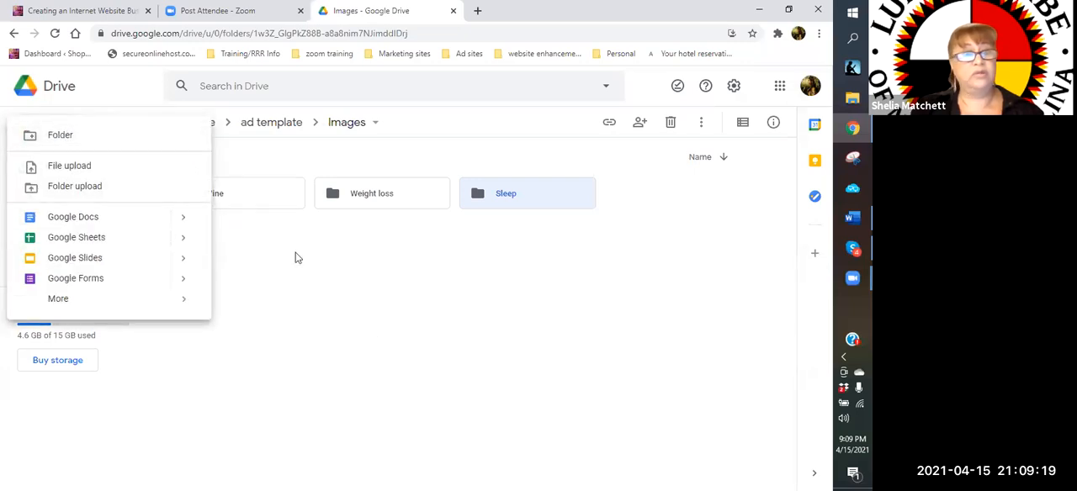
left_click(68, 135)
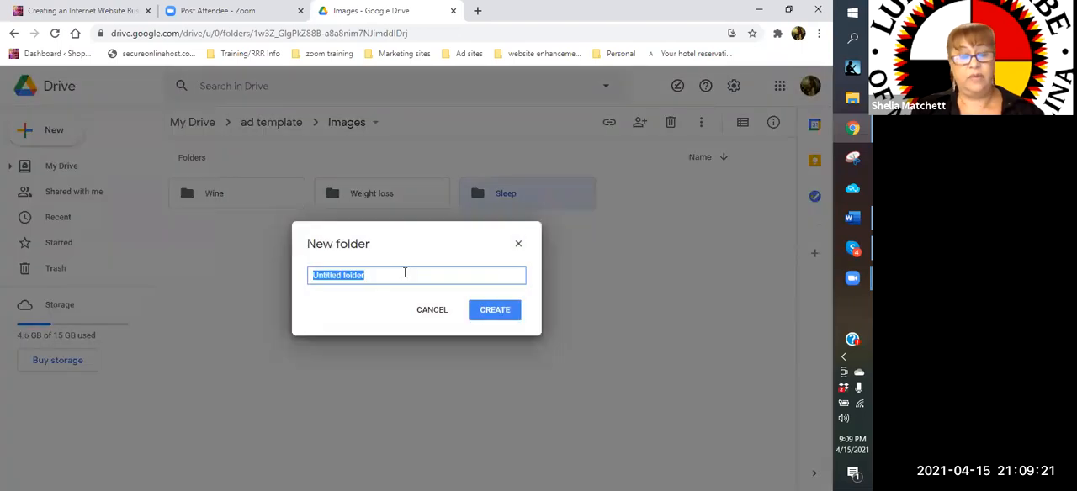
type("Wine so")
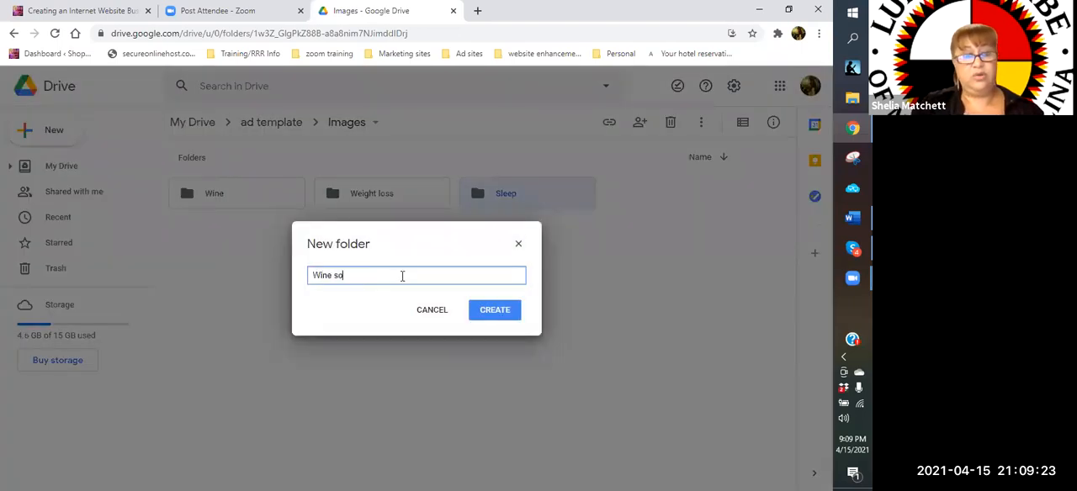
type("cial/party")
left_click(496, 310)
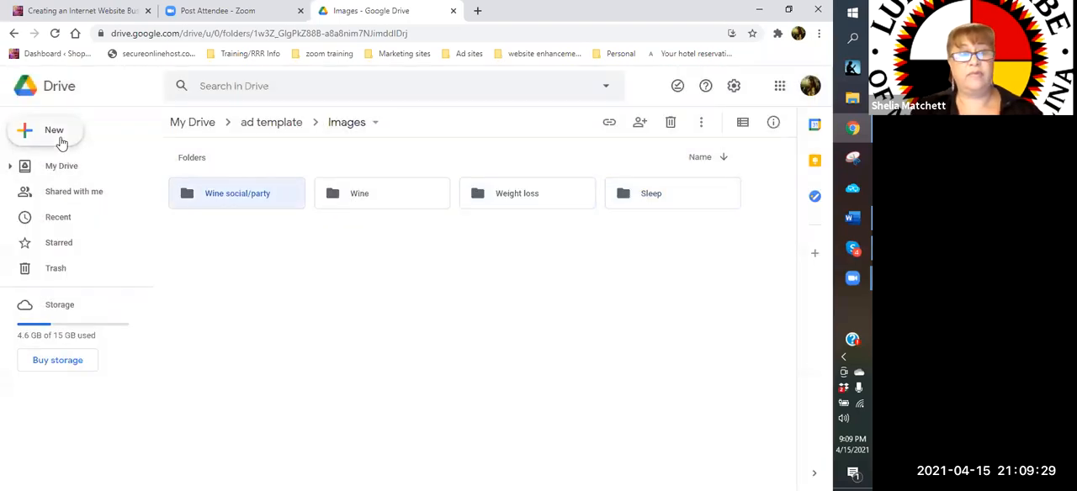
Create a subfolder named "Vacation sites" inside the "Images" folder
left_click(54, 133)
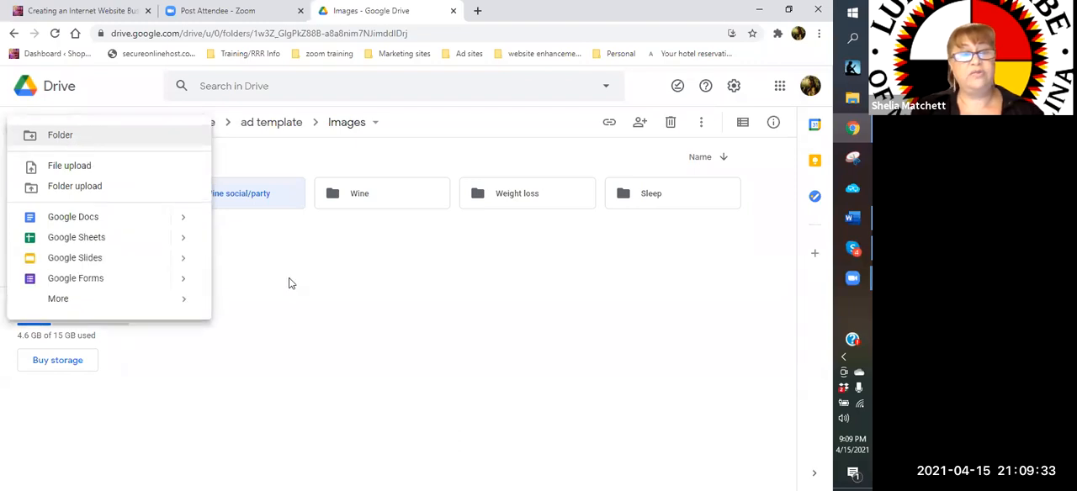
left_click(59, 136)
type("Vacation sites")
left_click(495, 309)
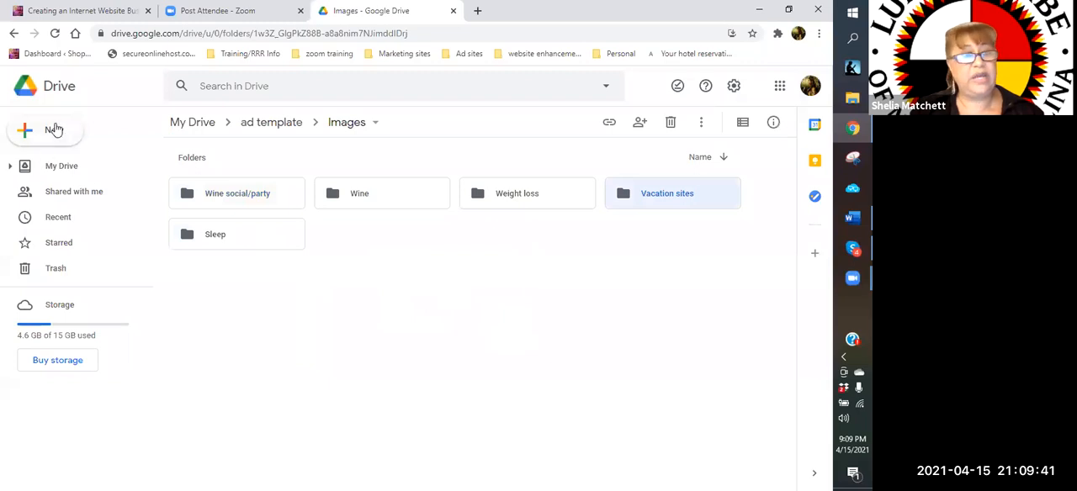
Create two more subfolders inside the "Images" folder, one named "logos/memes" and one named "logos"
left_click(52, 130)
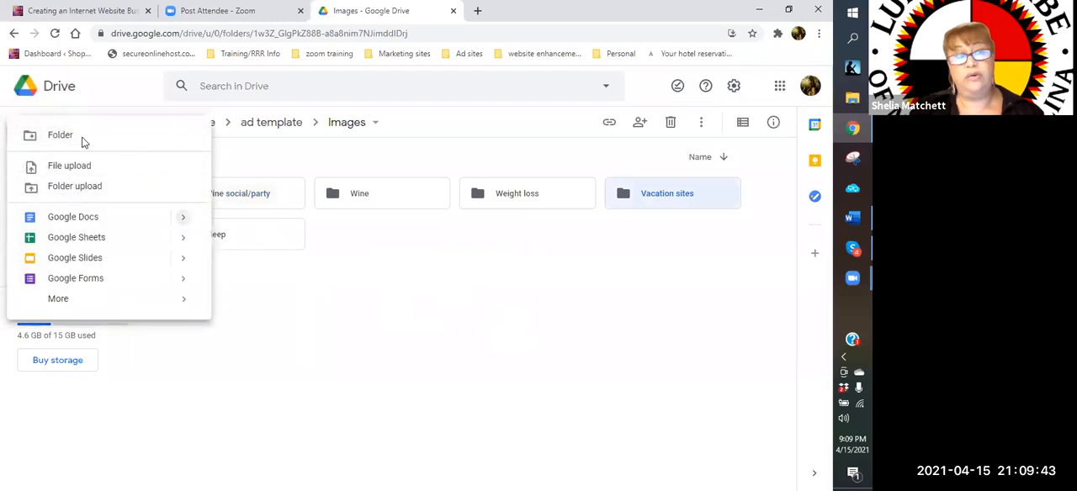
left_click(53, 138)
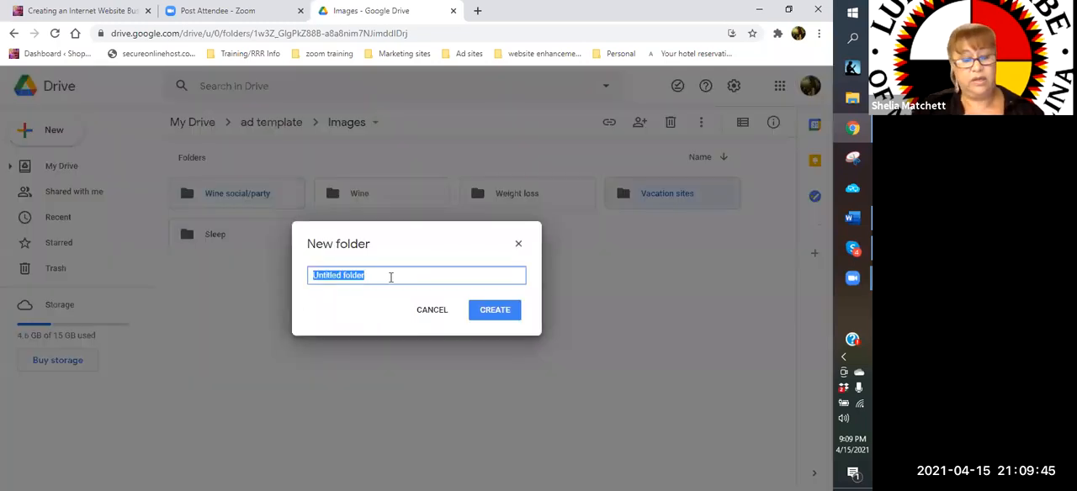
type("logos")
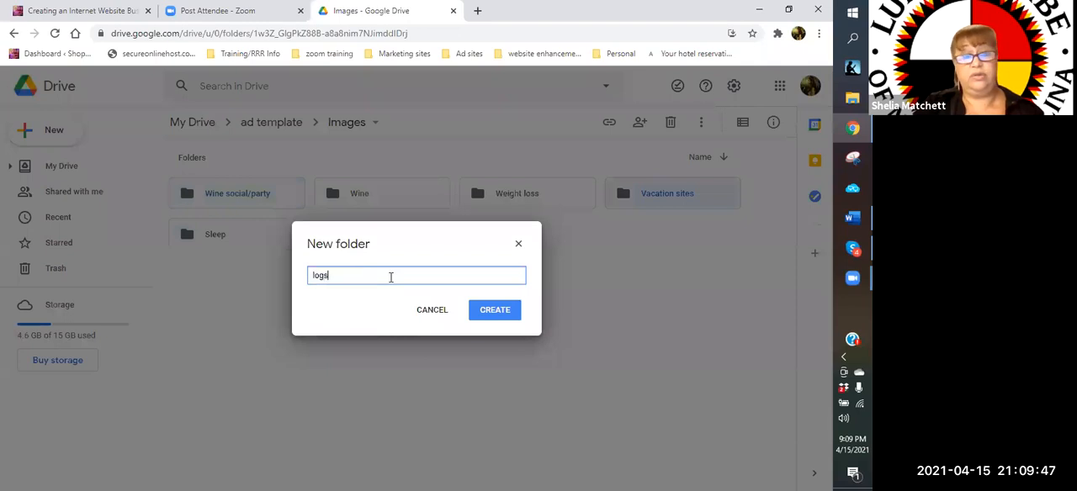
type("/memes")
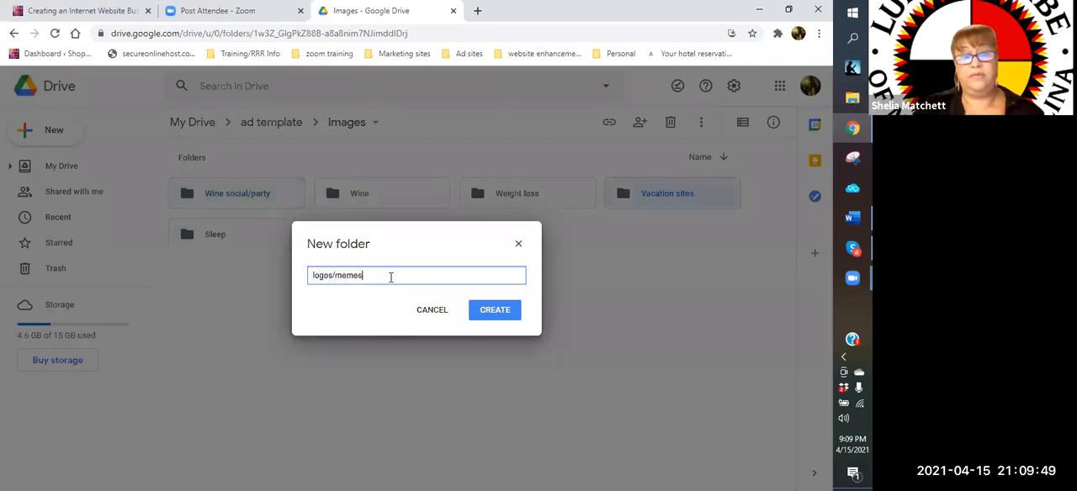
left_click(501, 317)
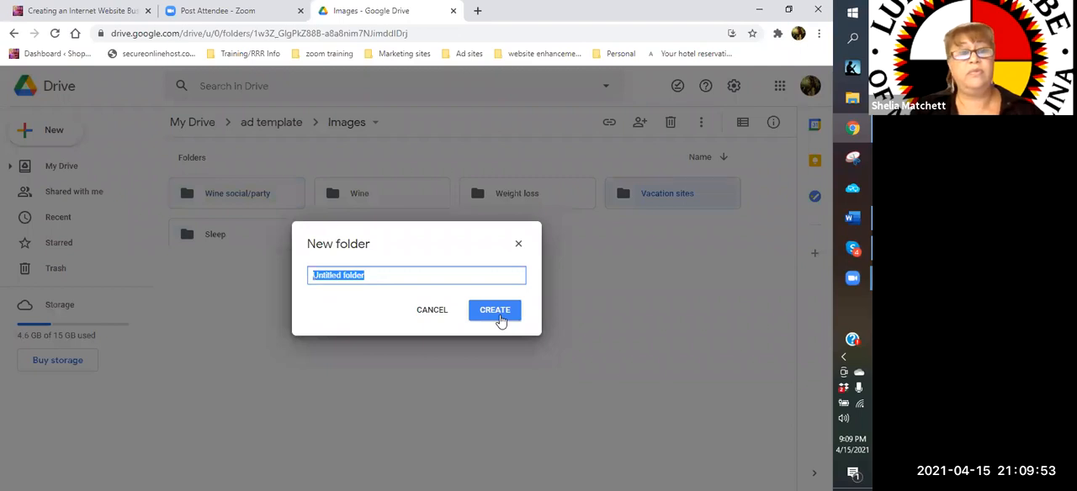
type("logos")
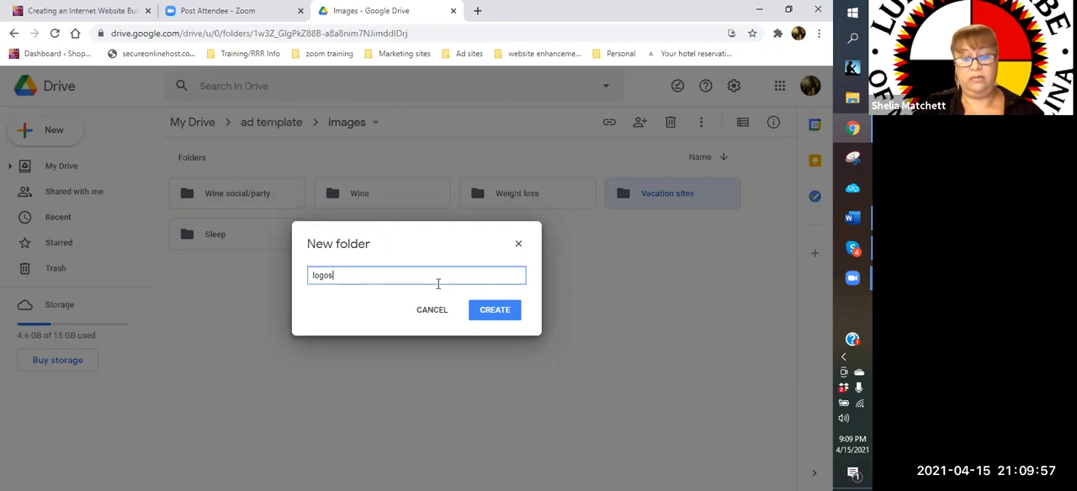
key("Return")
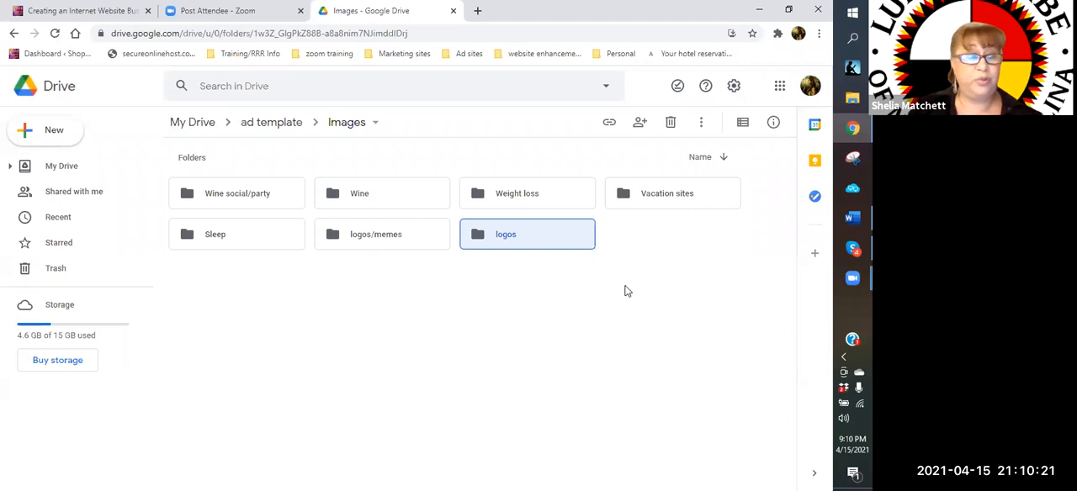
Switch to File Explorer and look through the computer's Quick access and Dropbox folders
left_click(852, 98)
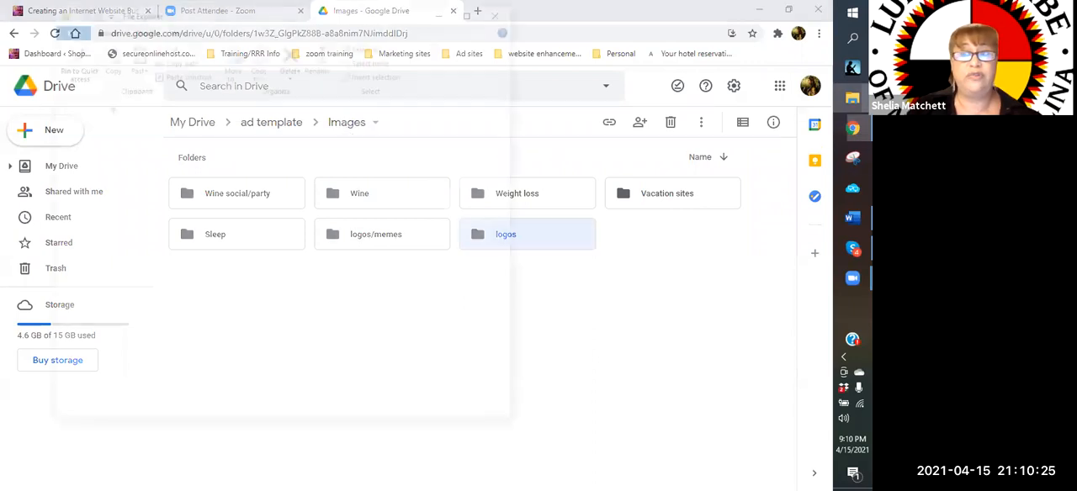
left_click(852, 99)
left_click(853, 99)
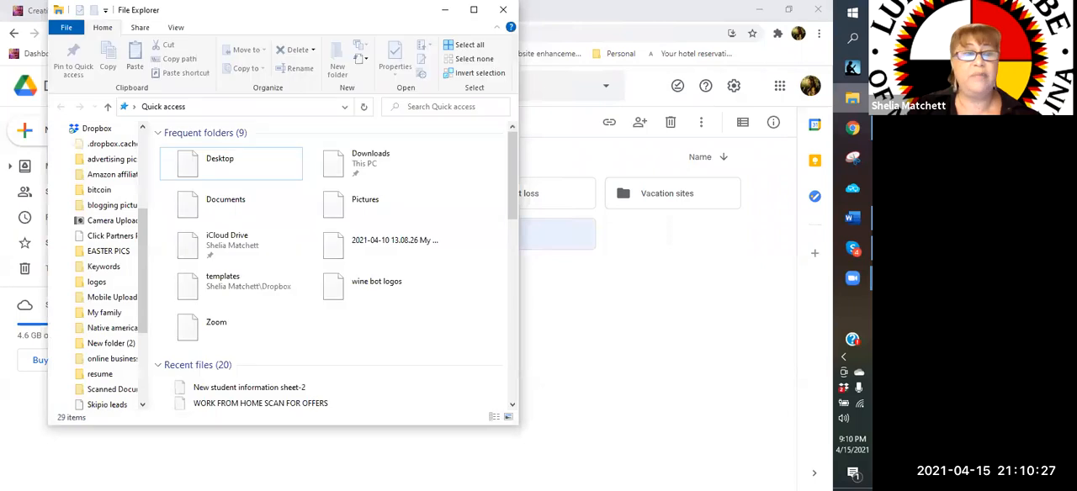
left_click_drag(143, 288, 143, 253)
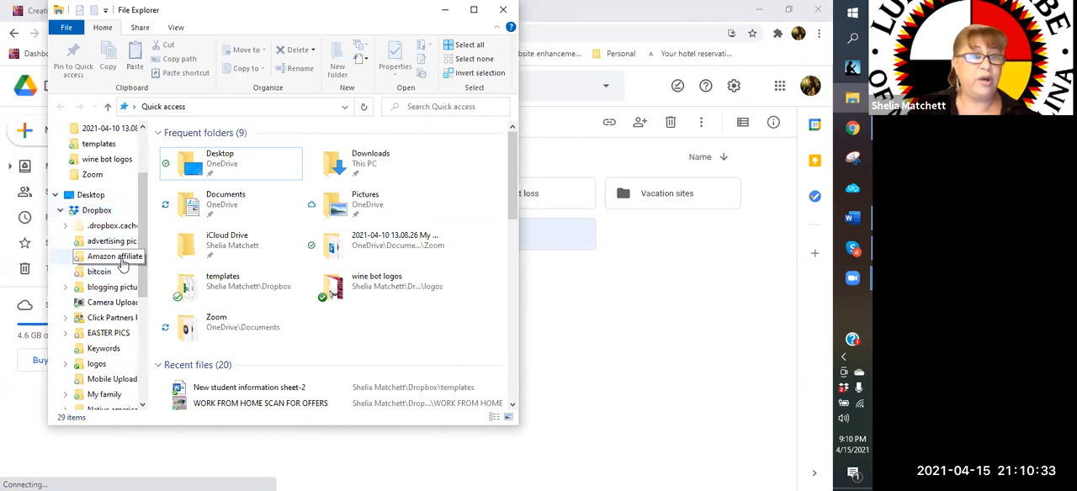
scroll(143, 266, "down", 1)
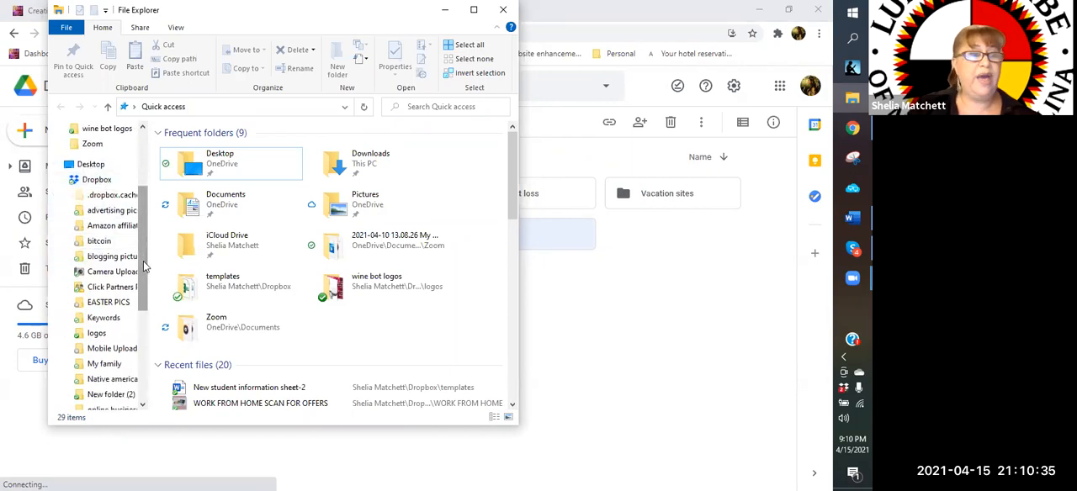
scroll(143, 261, "up", 3)
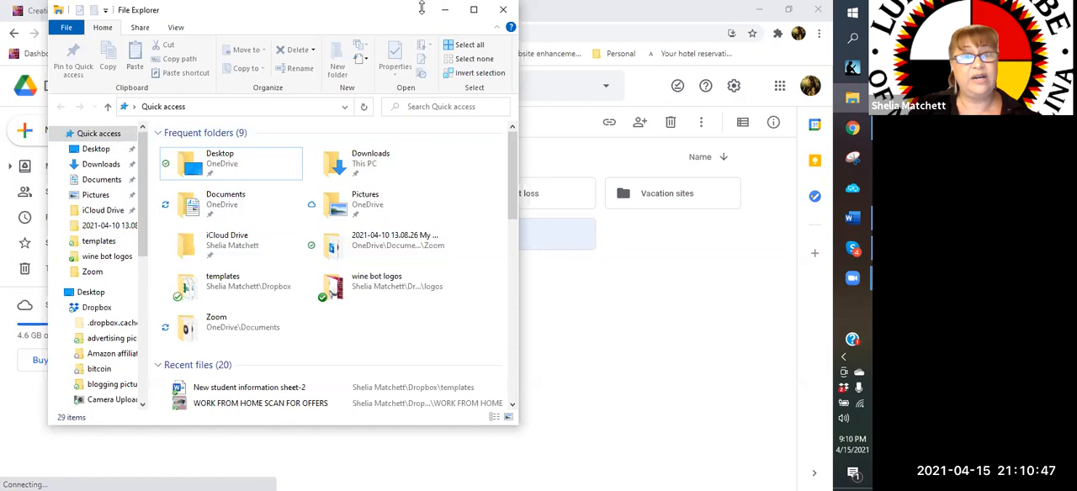
Return from File Explorer to Google Drive and open the "logos/memes" subfolder of "Images"
left_click(447, 14)
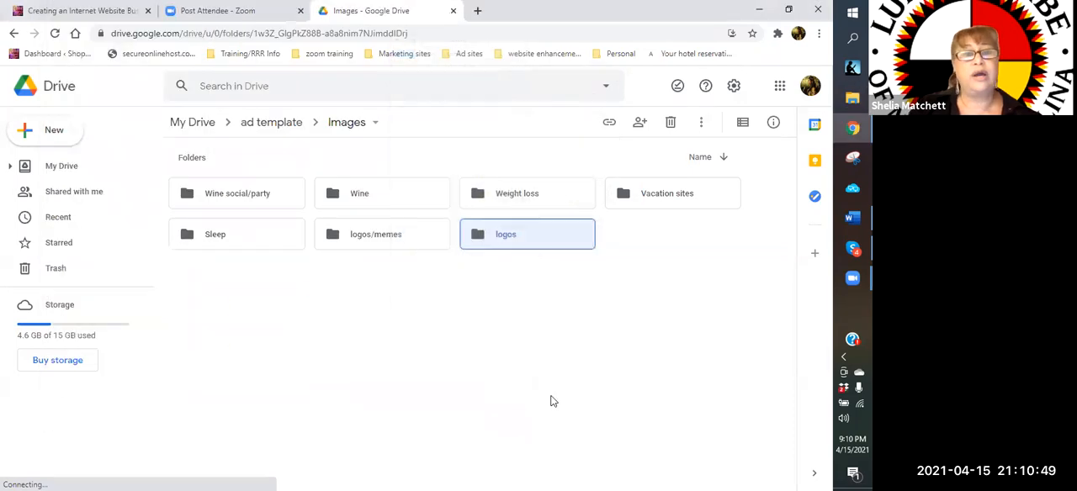
left_click(378, 241)
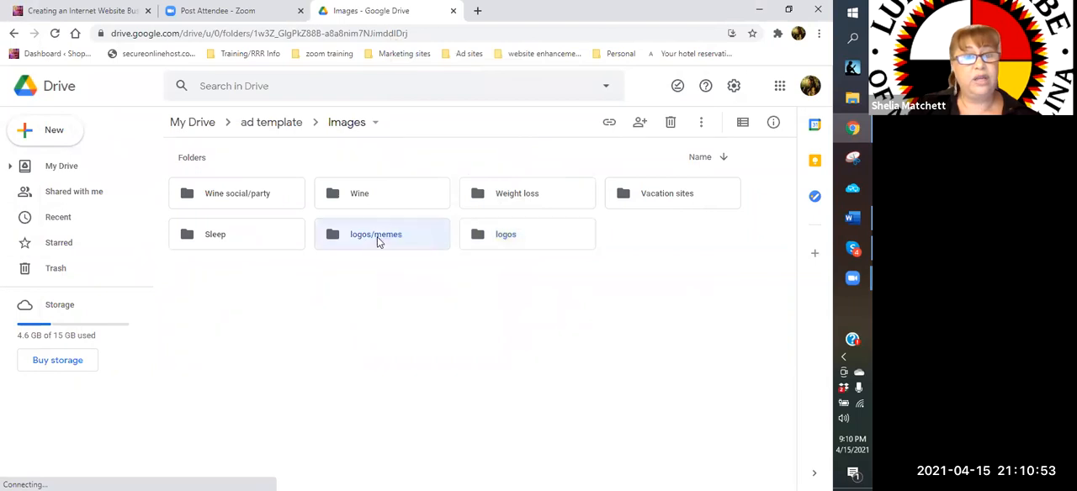
double_click(377, 238)
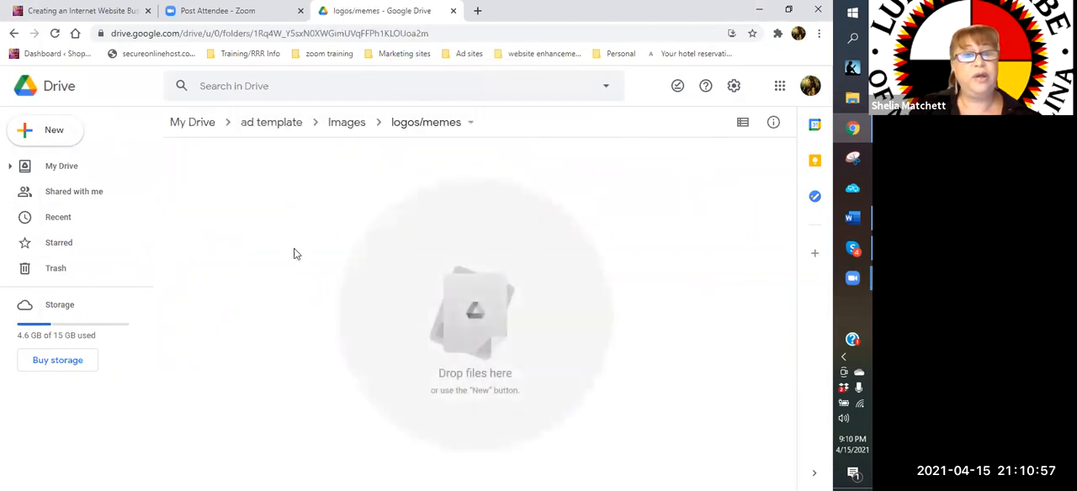
Upload the entire Dropbox "logos" folder from the computer into the "logos/memes" folder
left_click(59, 132)
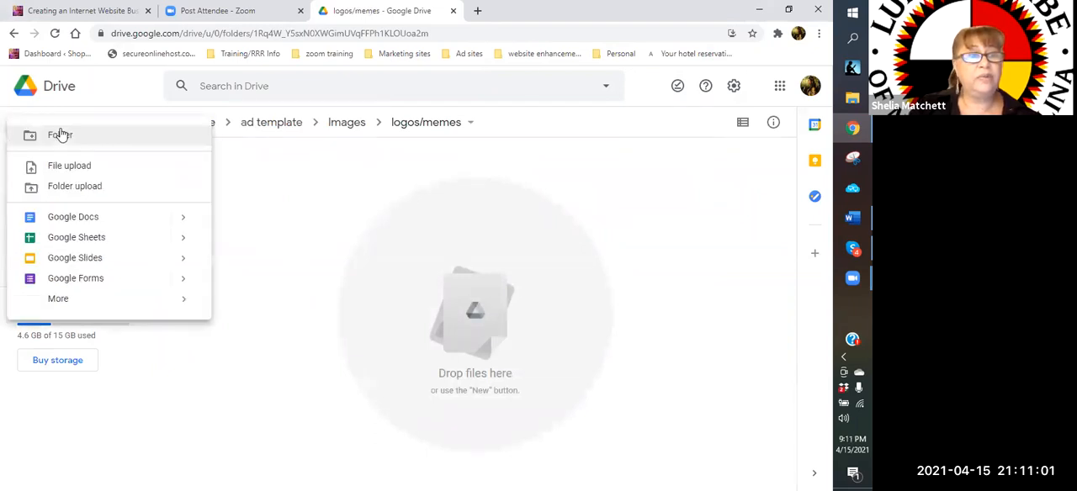
left_click(58, 193)
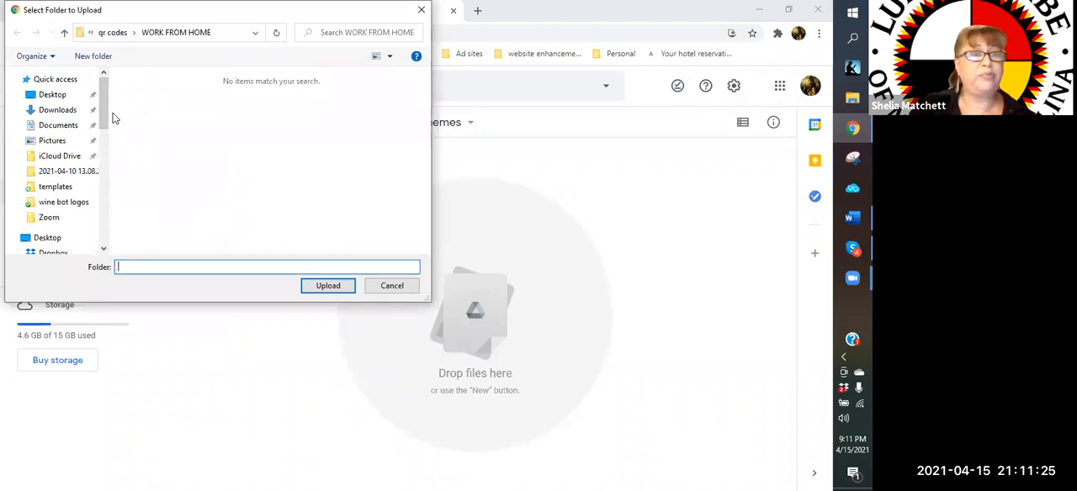
left_click_drag(104, 113, 102, 154)
left_click(59, 127)
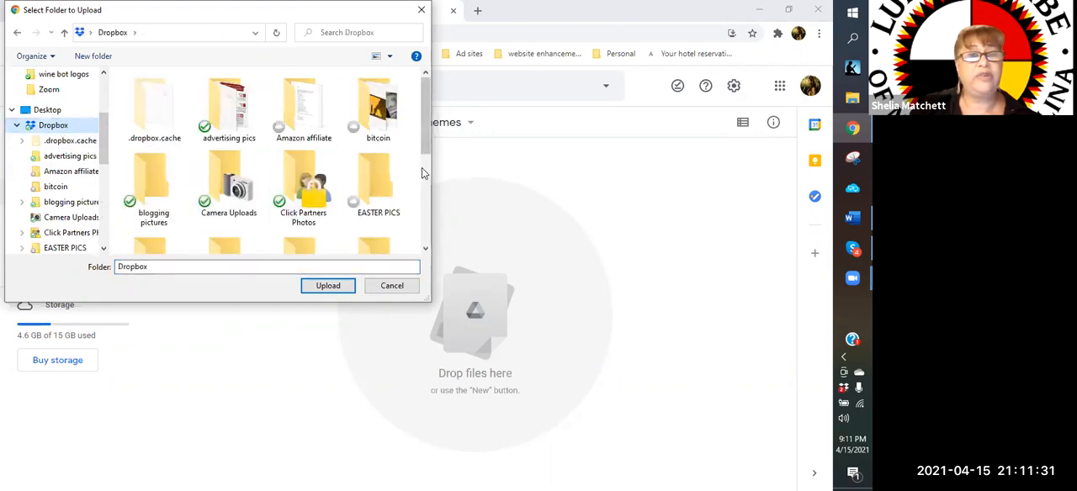
scroll(421, 168, "down", 1)
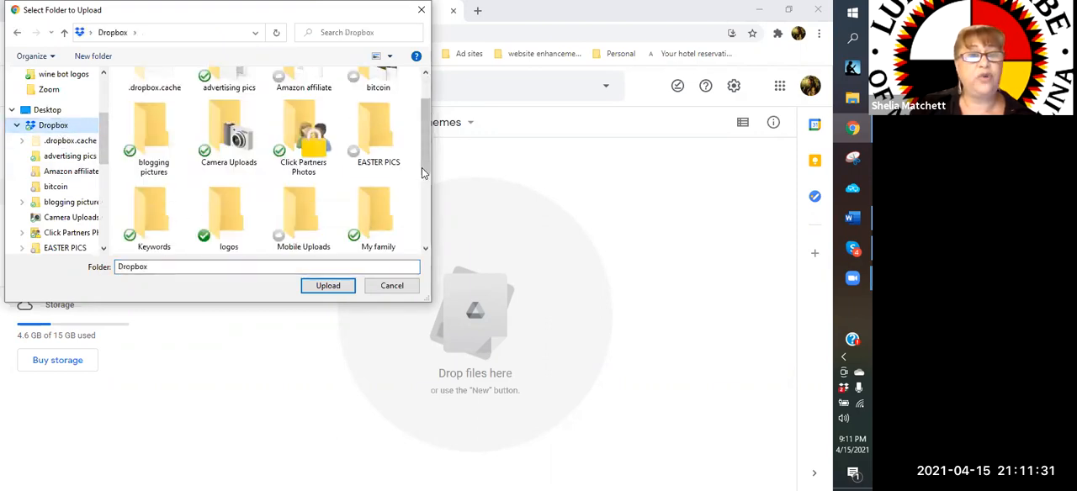
left_click(229, 220)
double_click(230, 223)
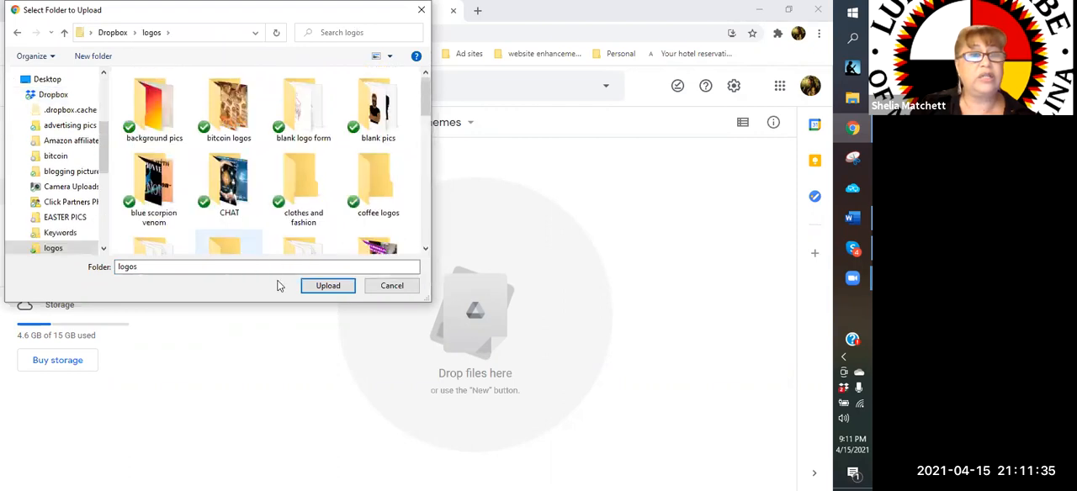
left_click(323, 289)
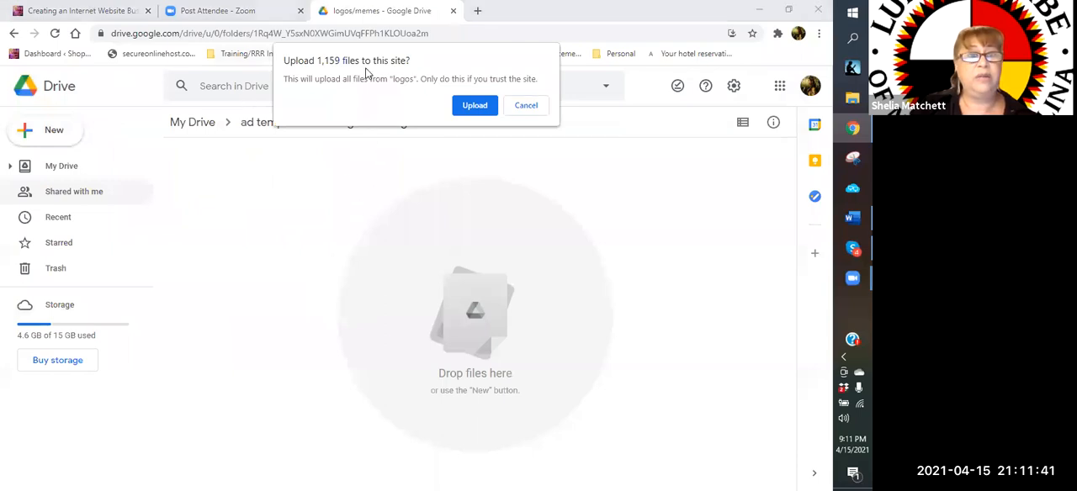
left_click(473, 106)
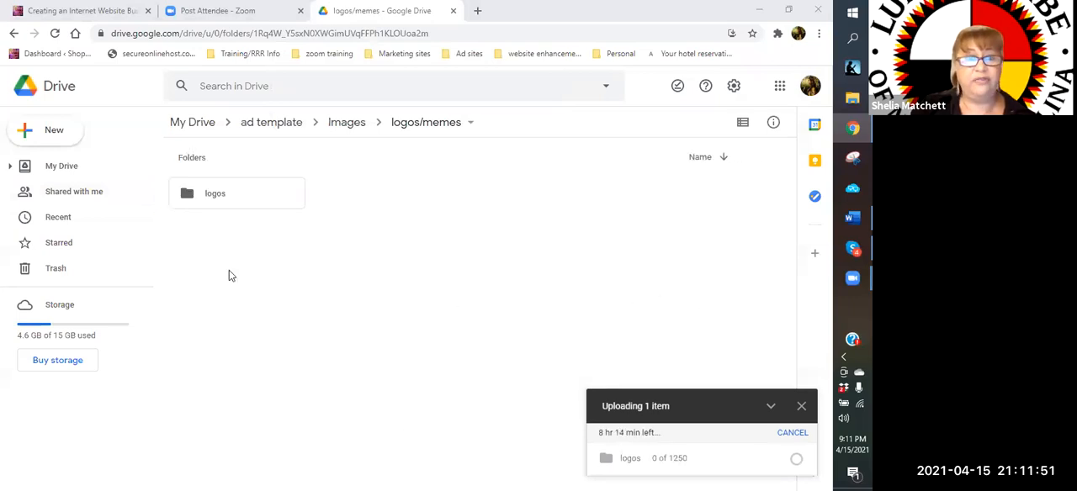
Open the uploaded "logos" folder and look through its subfolders
left_click(211, 196)
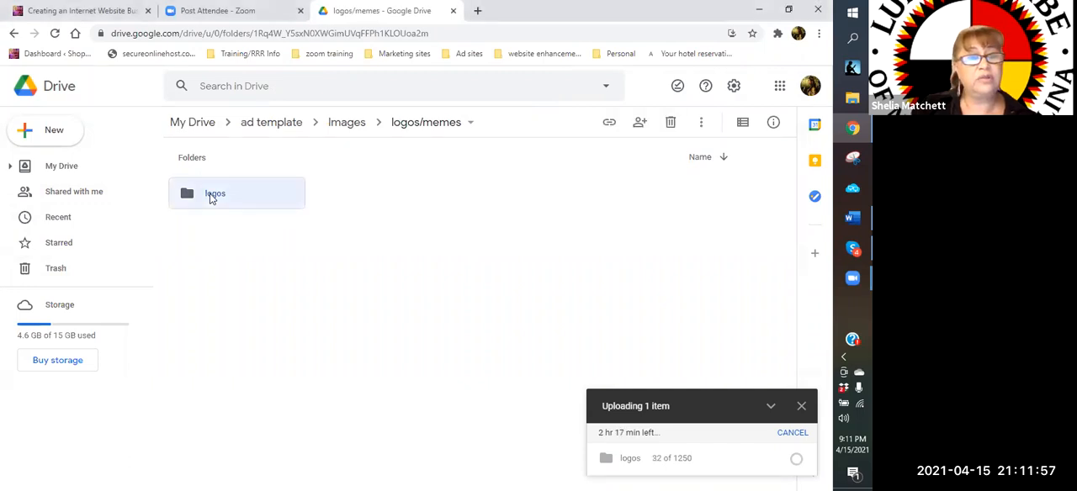
double_click(211, 196)
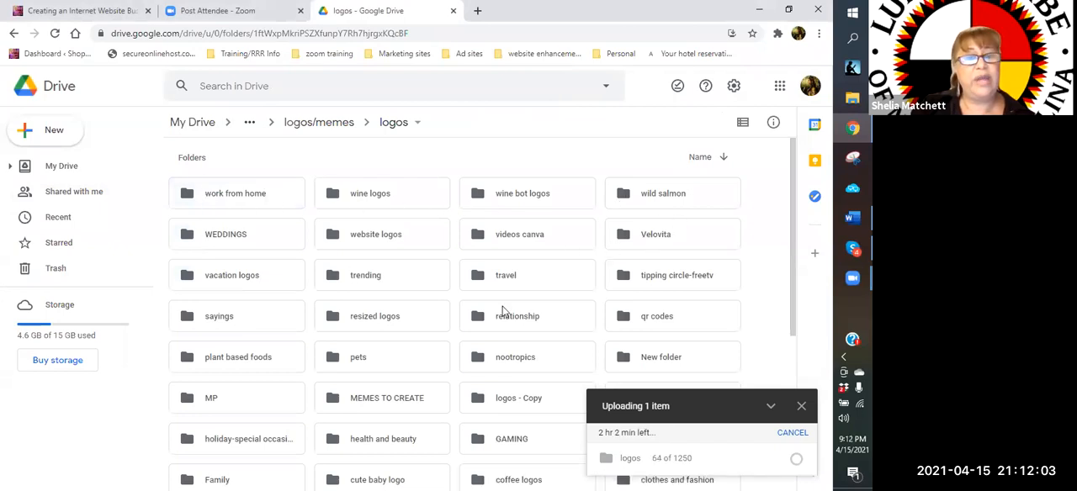
scroll(500, 310, "down", 2)
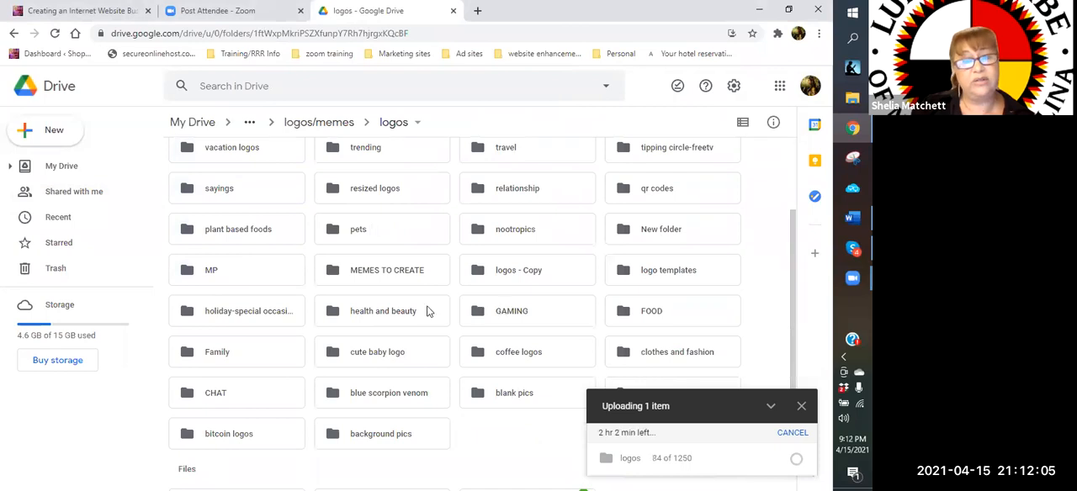
scroll(455, 244, "up", 2)
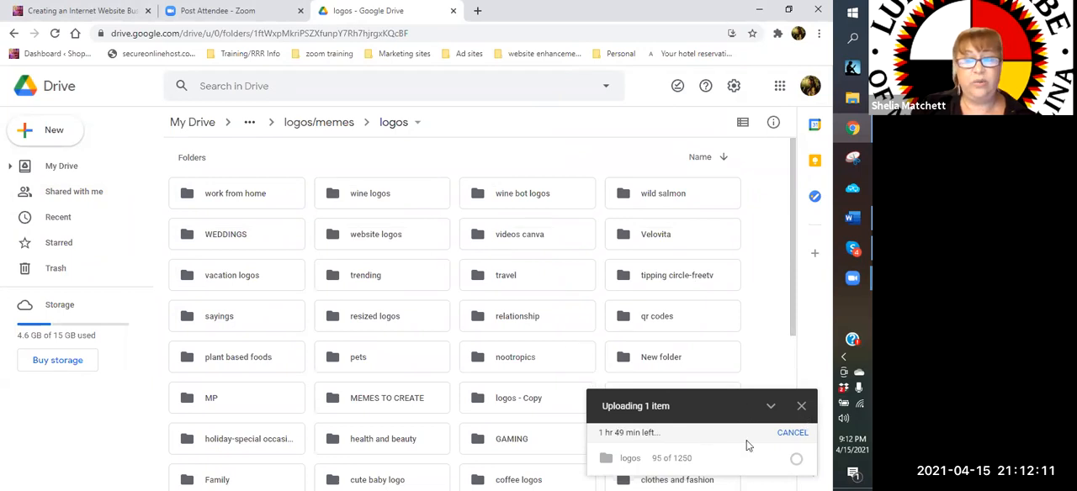
scroll(734, 380, "down", 3)
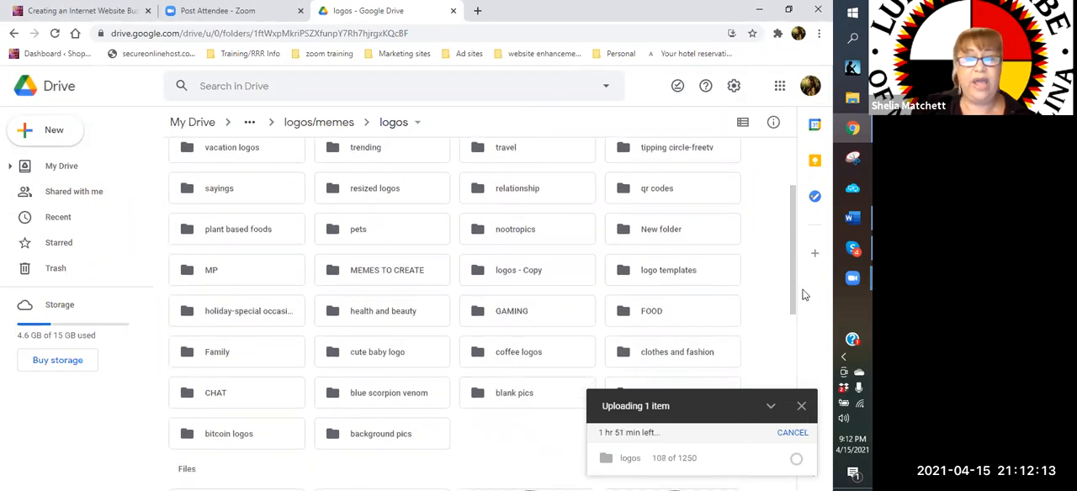
scroll(766, 304, "up", 3)
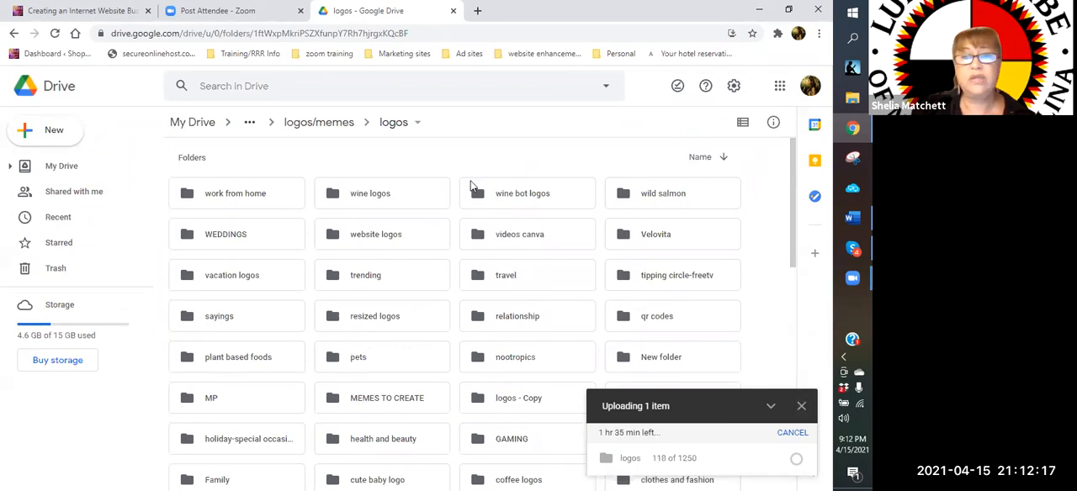
Go back to the "Sleep" folder under "ad template" > "Images" and start a file upload into it
left_click(182, 126)
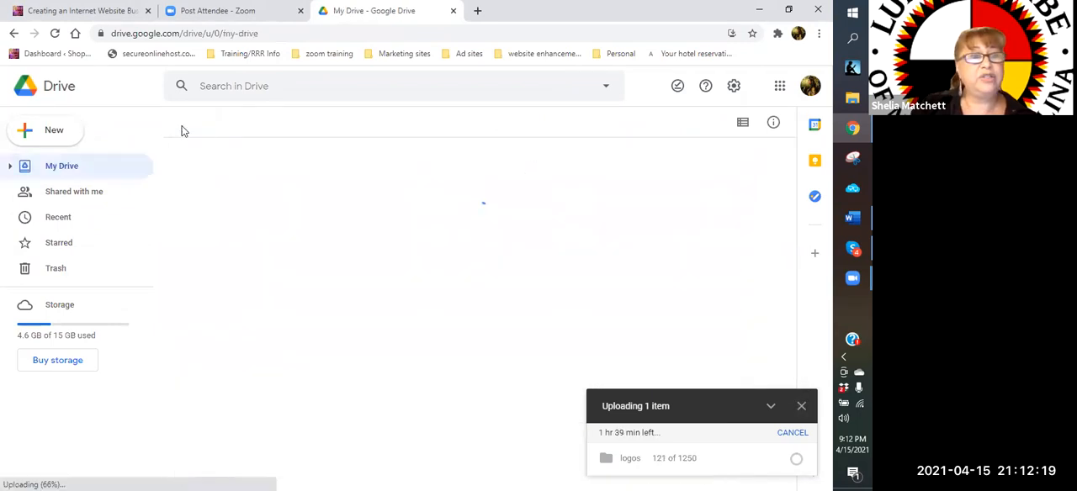
double_click(368, 402)
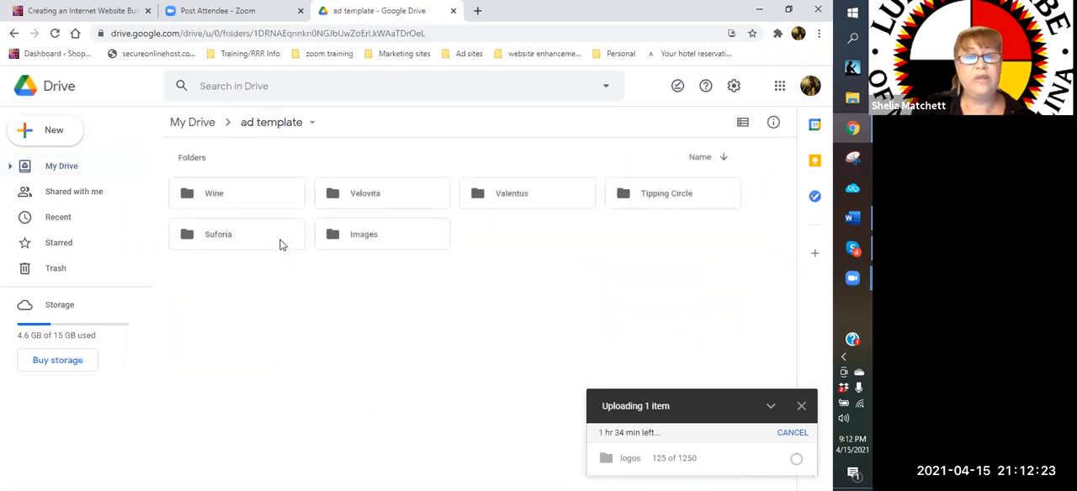
double_click(386, 235)
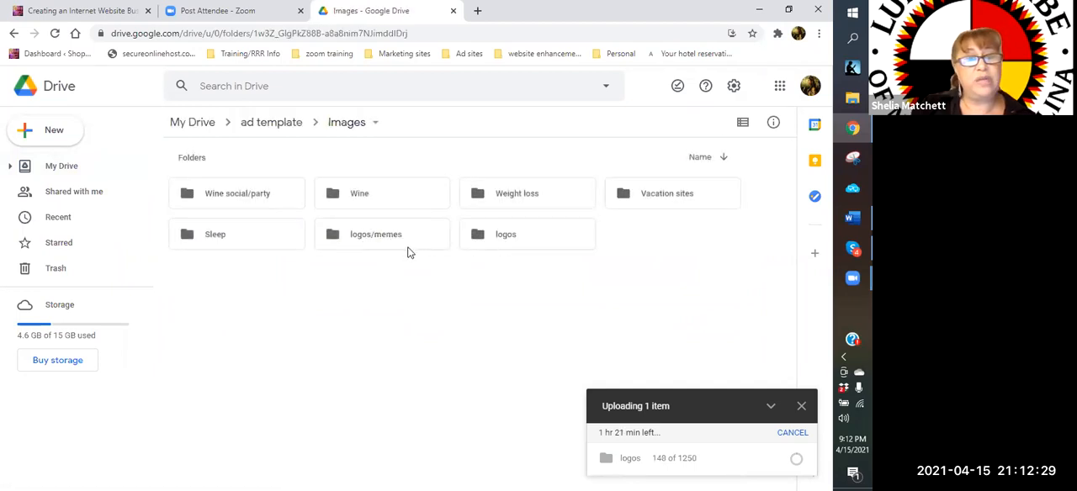
double_click(215, 239)
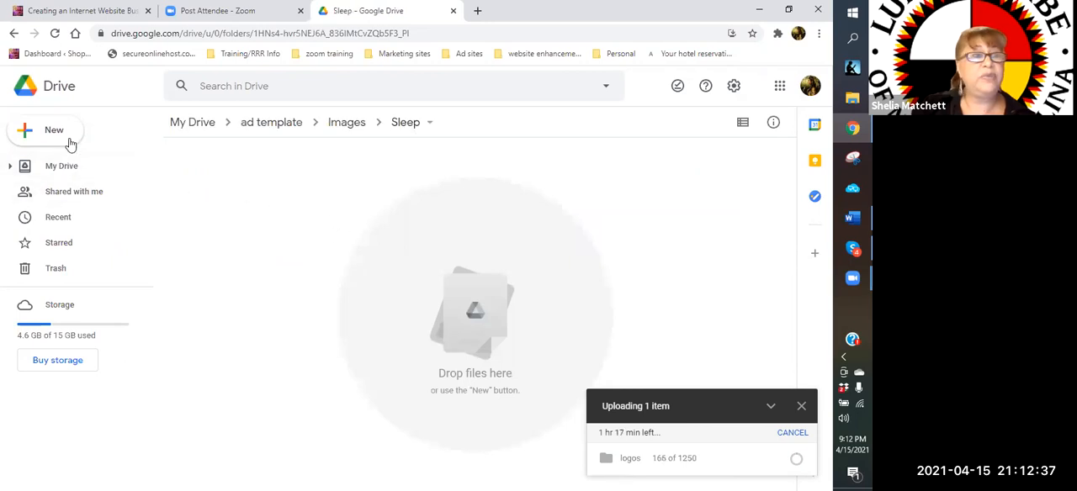
left_click(54, 130)
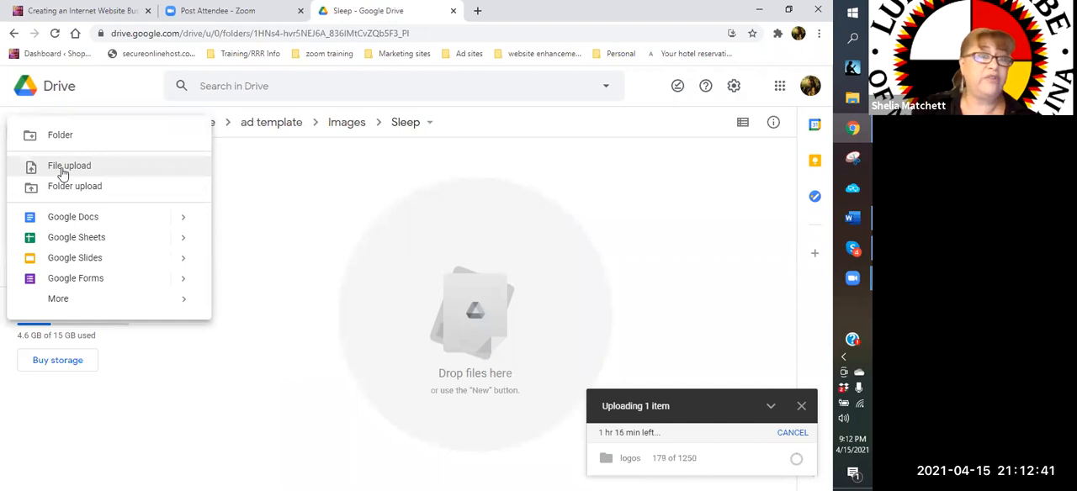
left_click(63, 168)
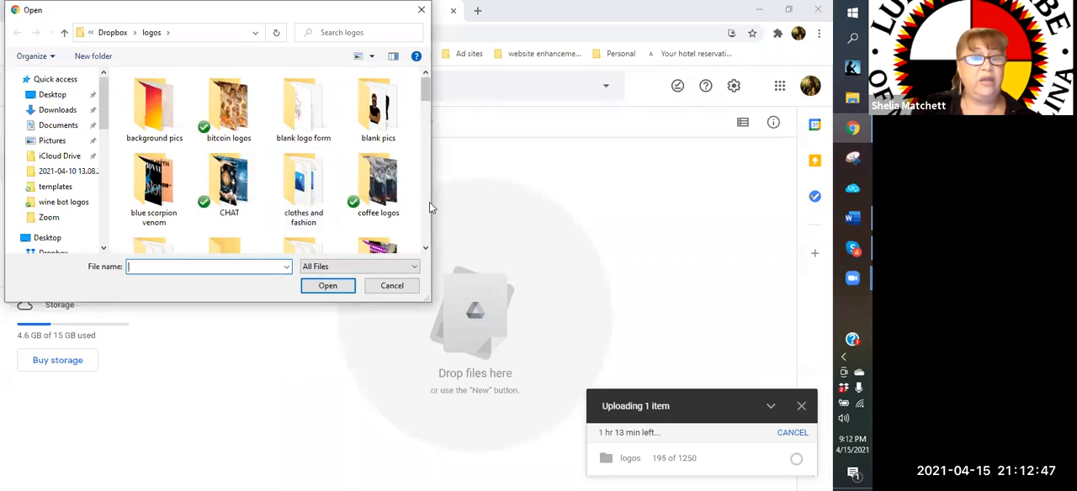
Look through the Dropbox "logos" folder and its "Velovita" subfolder for upload files, selecting the "lady jumprope" image
scroll(429, 202, "down", 1)
scroll(429, 202, "down", 1)
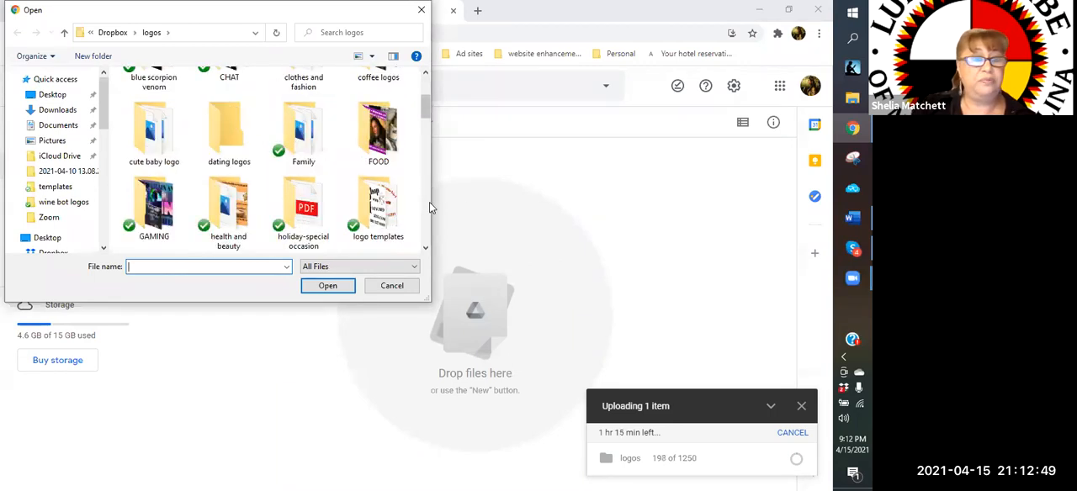
scroll(429, 202, "down", 1)
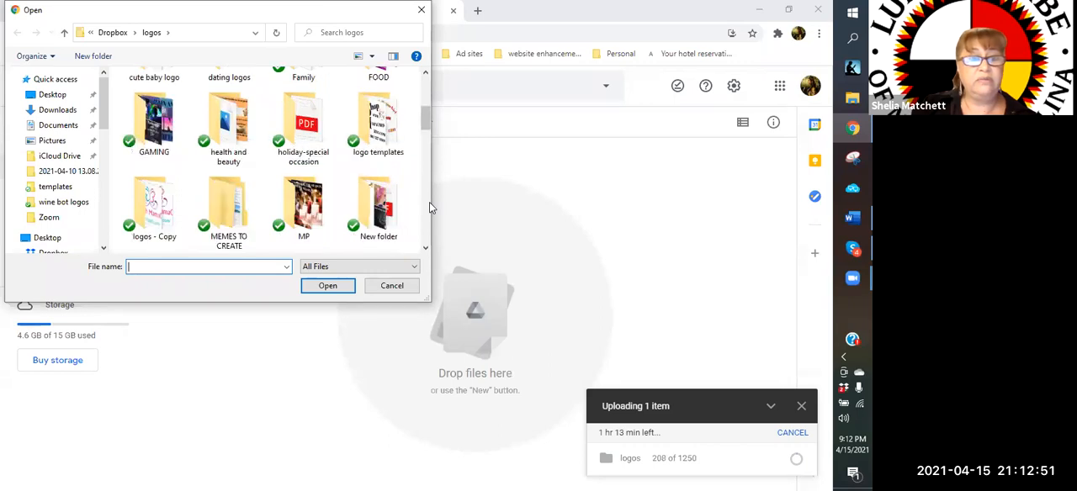
scroll(429, 202, "down", 1)
scroll(429, 202, "down", 2)
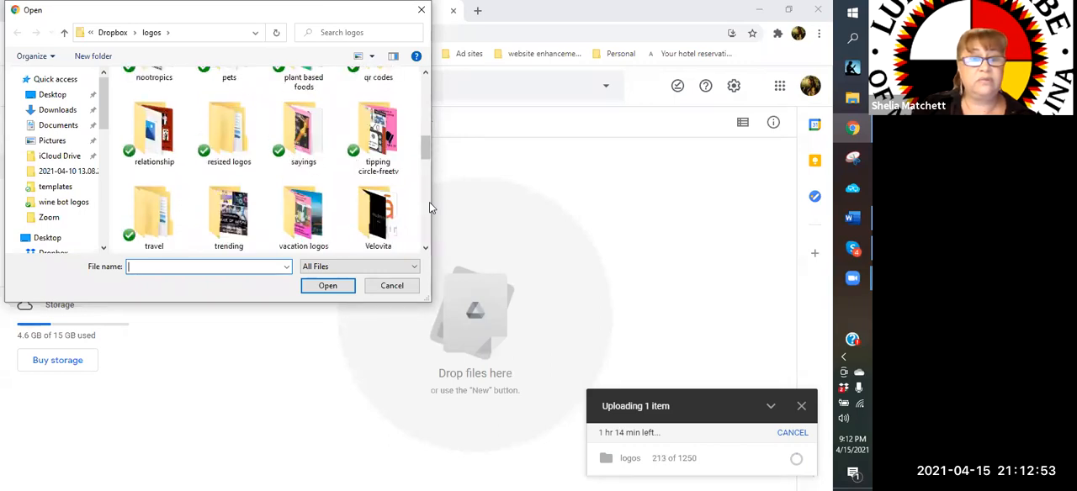
double_click(396, 242)
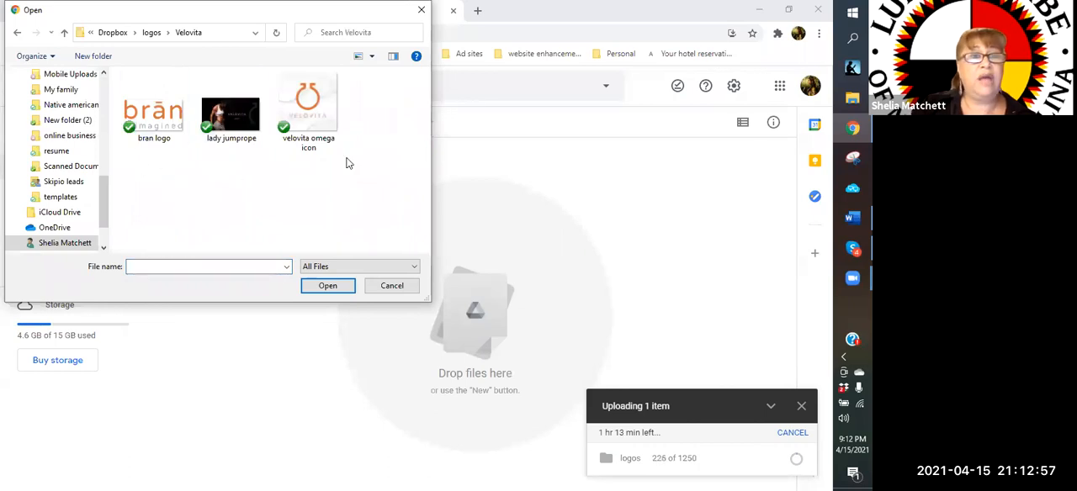
left_click(242, 134)
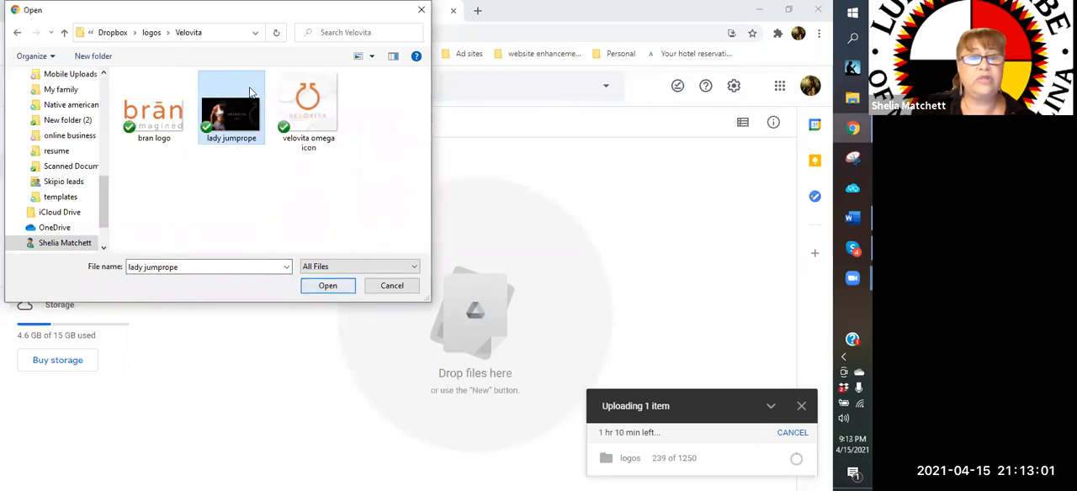
Browse to the "velovita" folder inside Dropbox's "blogging pictures" folder to choose a file for upload
left_click(116, 32)
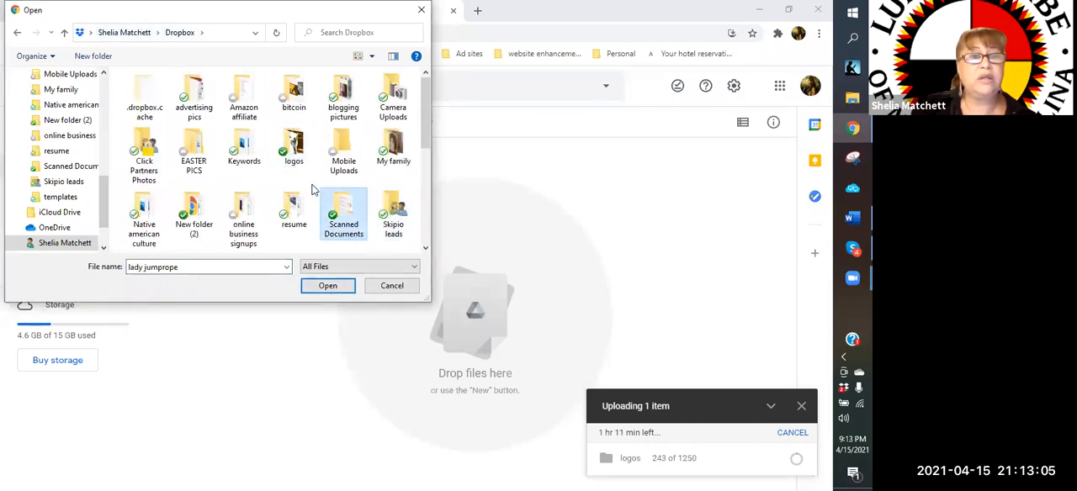
double_click(343, 114)
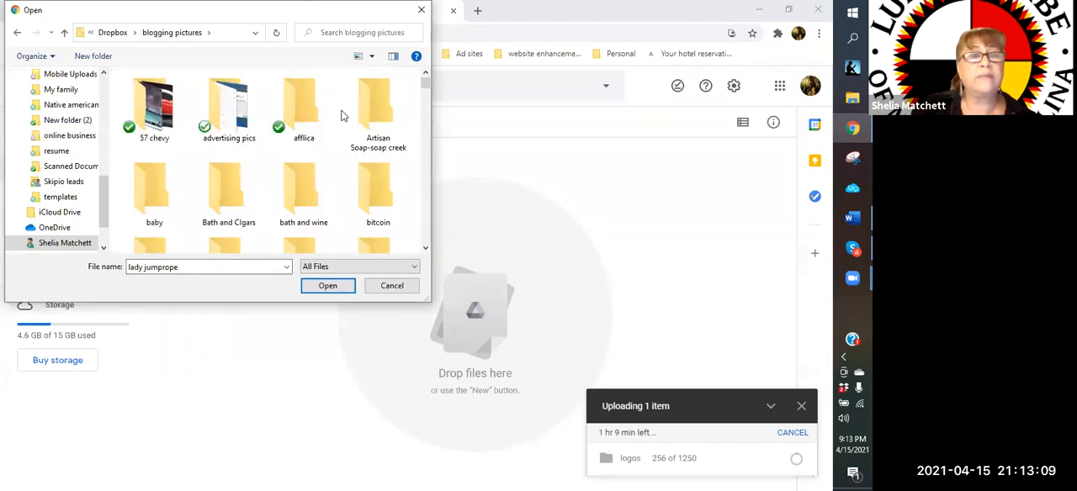
scroll(422, 215, "down", 3)
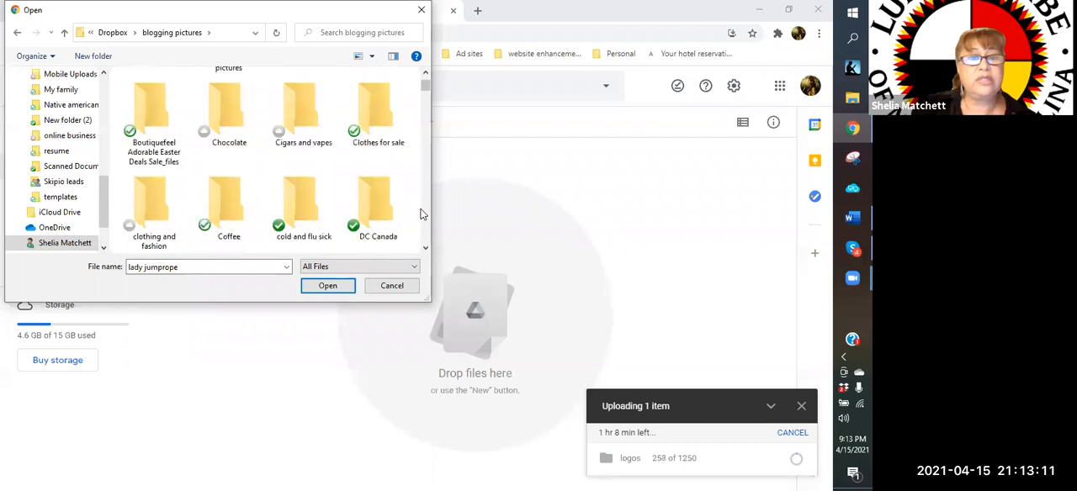
scroll(422, 215, "down", 5)
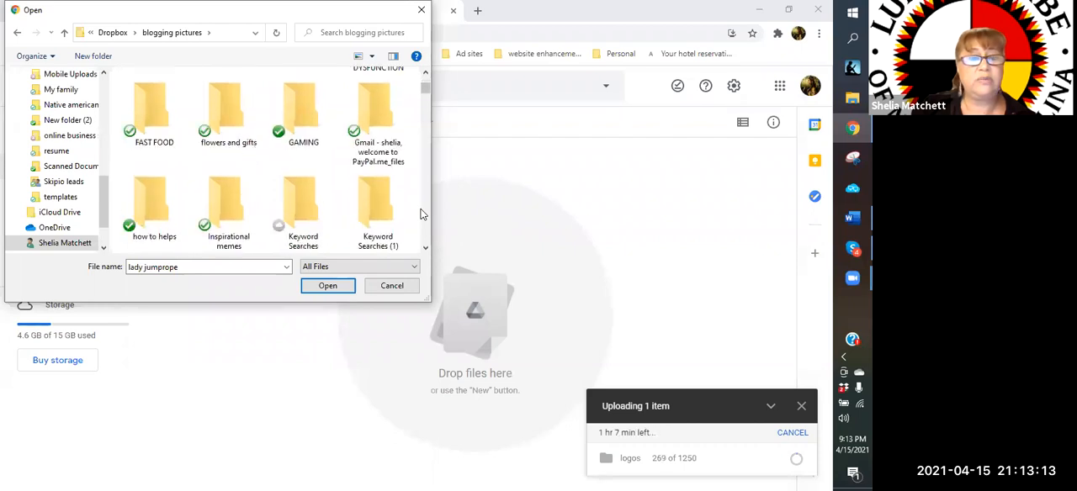
scroll(422, 215, "down", 4)
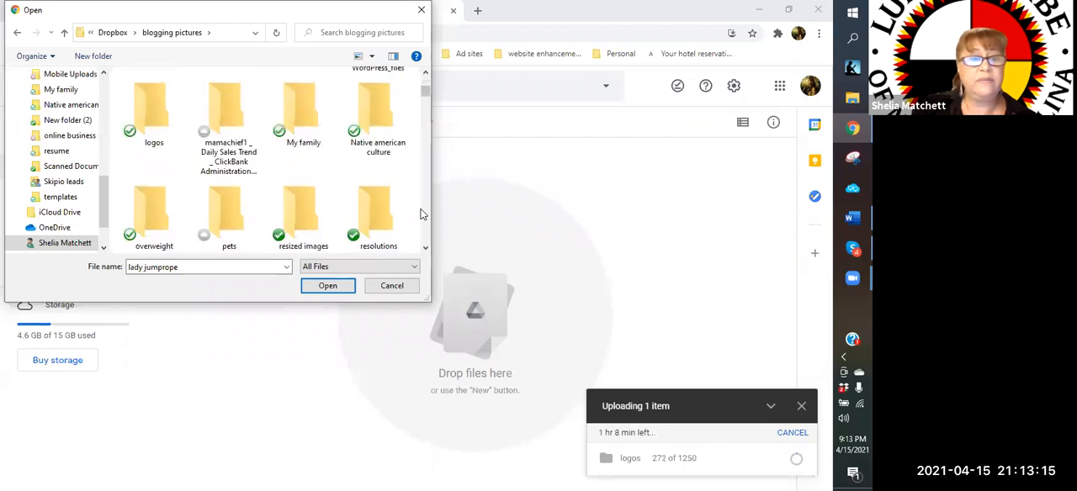
scroll(422, 214, "down", 1)
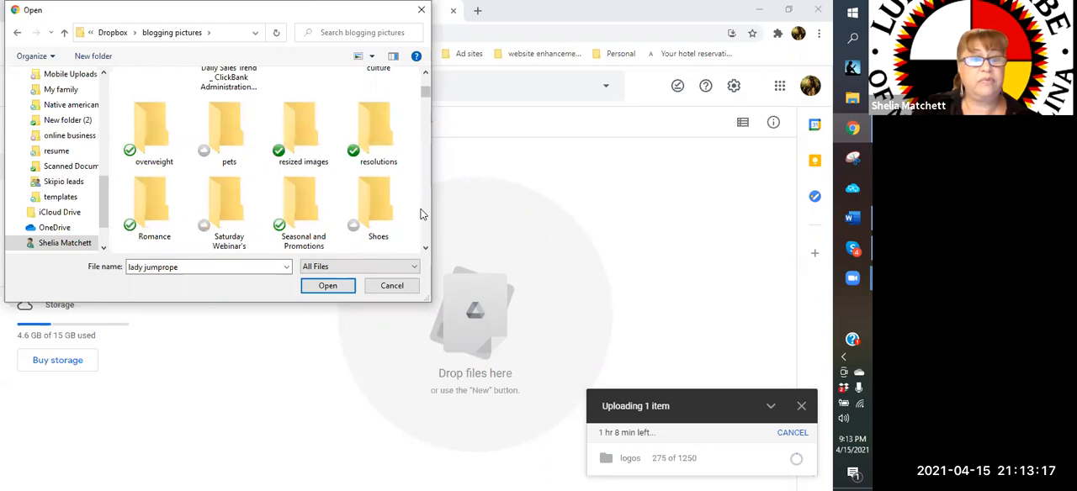
scroll(422, 215, "down", 1)
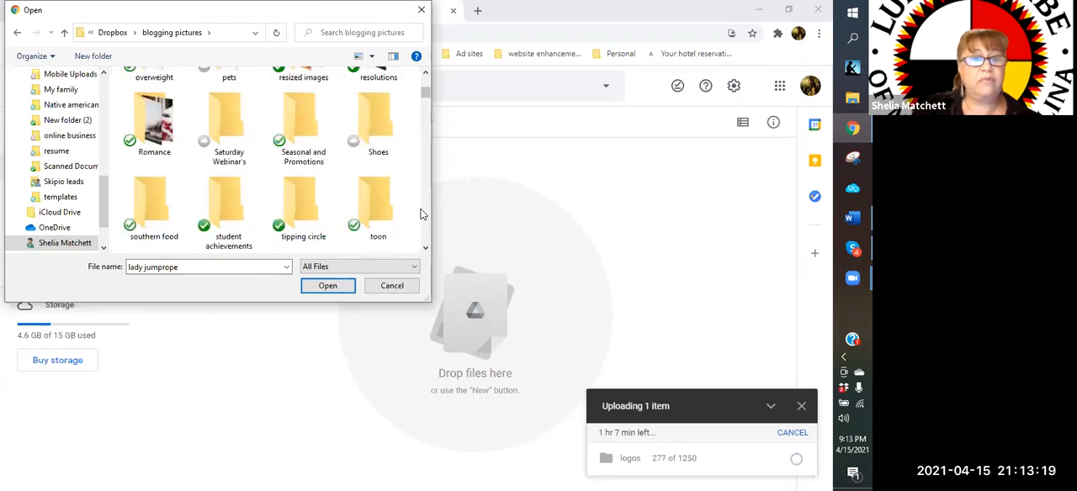
scroll(423, 214, "down", 1)
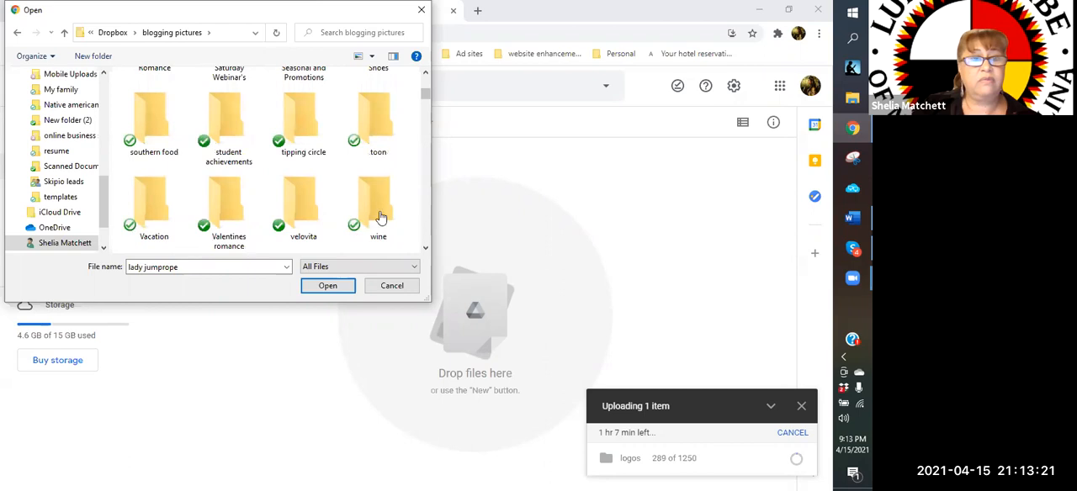
double_click(318, 208)
left_click(314, 206)
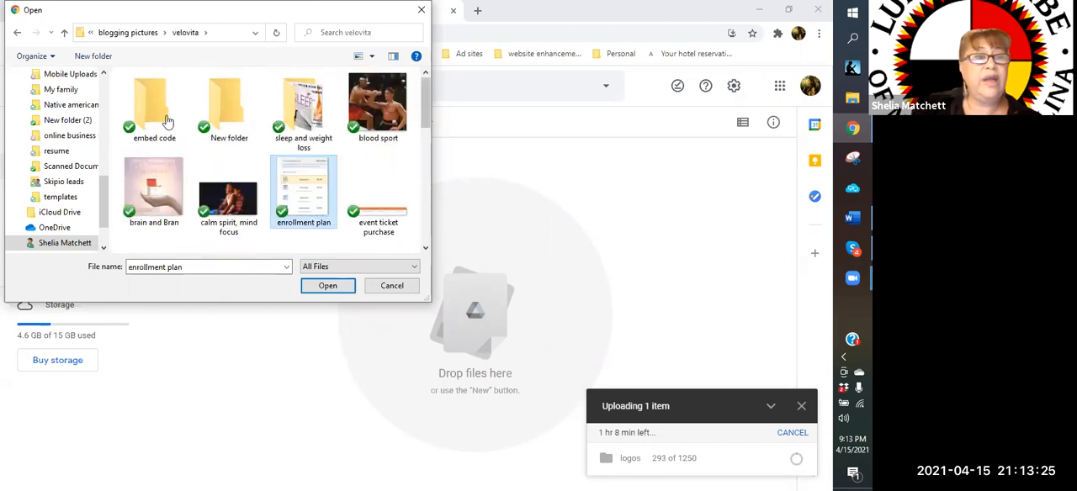
Look through the "velovita" pictures and upload the "your focus needs more focus" image to the "Sleep" folder
left_click(202, 175)
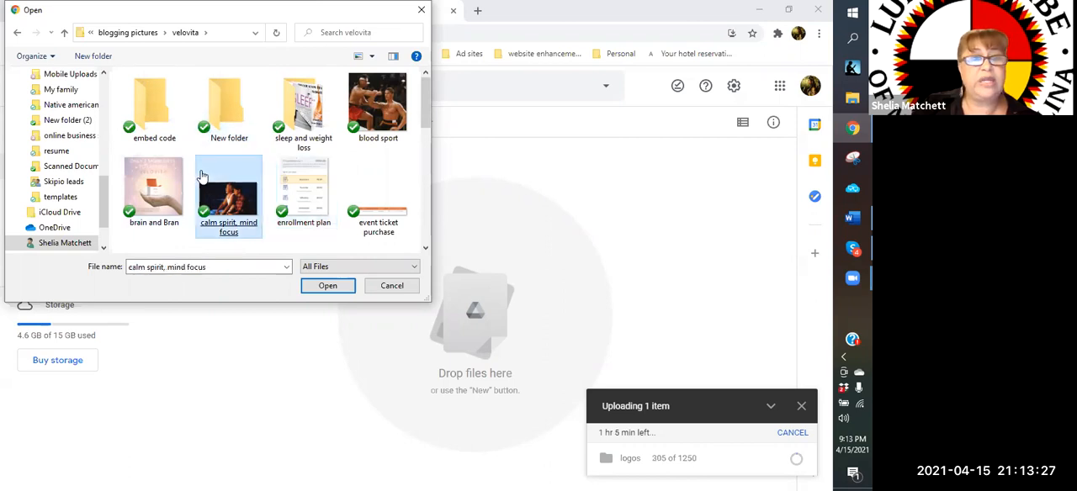
scroll(395, 181, "down", 1)
left_click(409, 173)
left_click(286, 178)
left_click(251, 185)
scroll(251, 185, "down", 1)
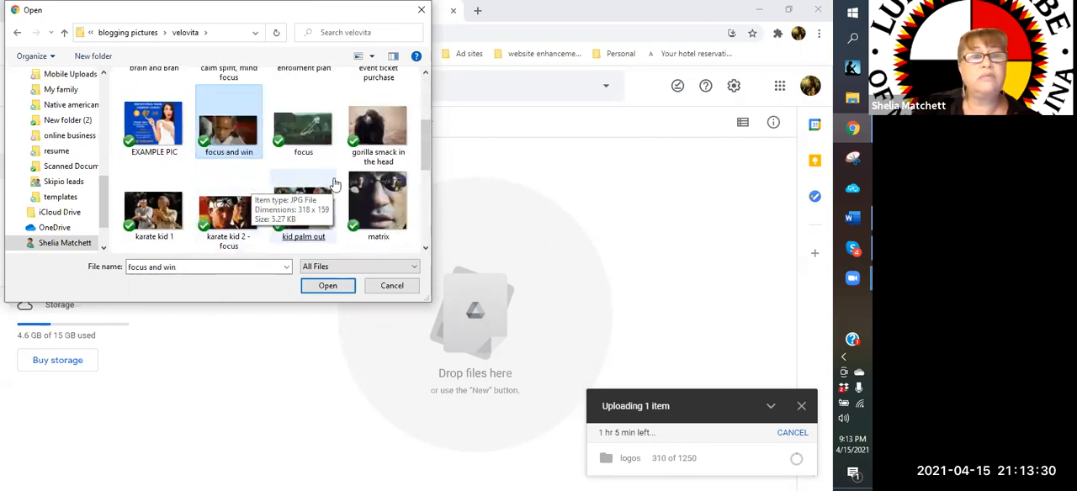
left_click(398, 181)
scroll(400, 181, "down", 2)
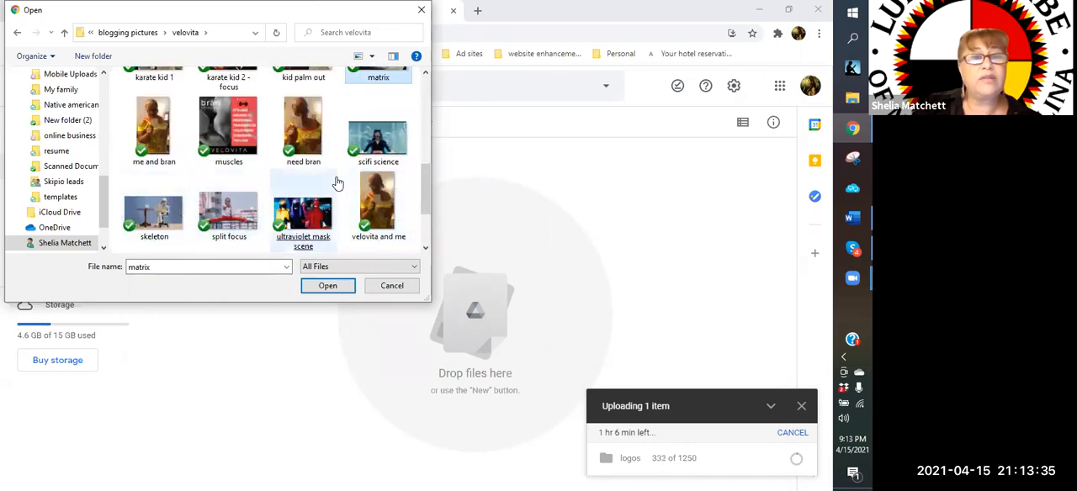
left_click(320, 198)
left_click(357, 157)
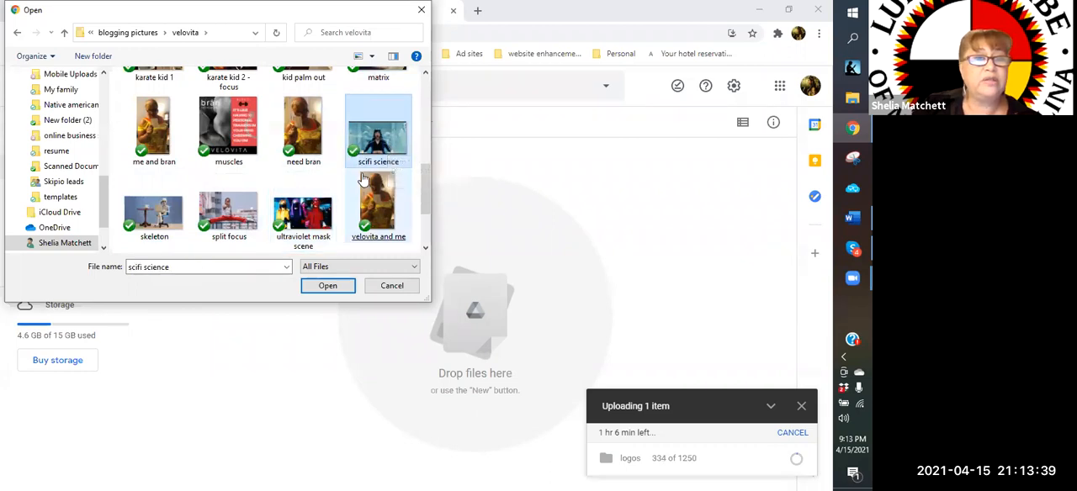
left_click(379, 206)
scroll(312, 179, "down", 1)
left_click(312, 180)
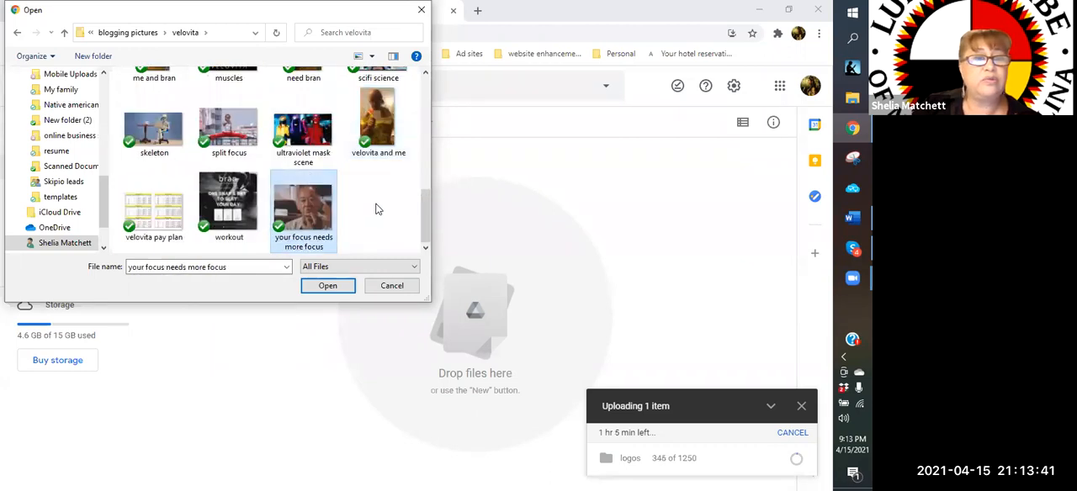
double_click(318, 216)
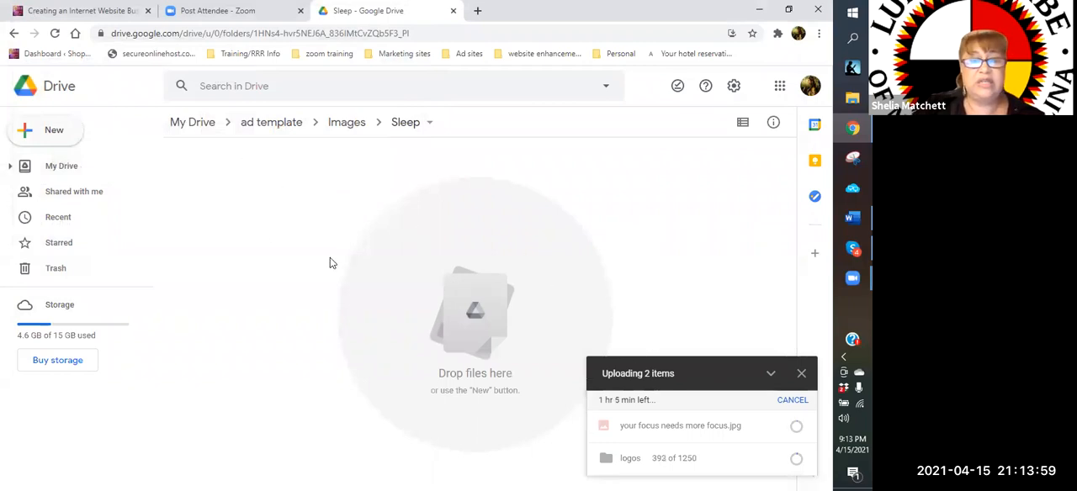
Open the "Wine" folder under "ad template" and create a subfolder named "wine" in it
left_click(254, 132)
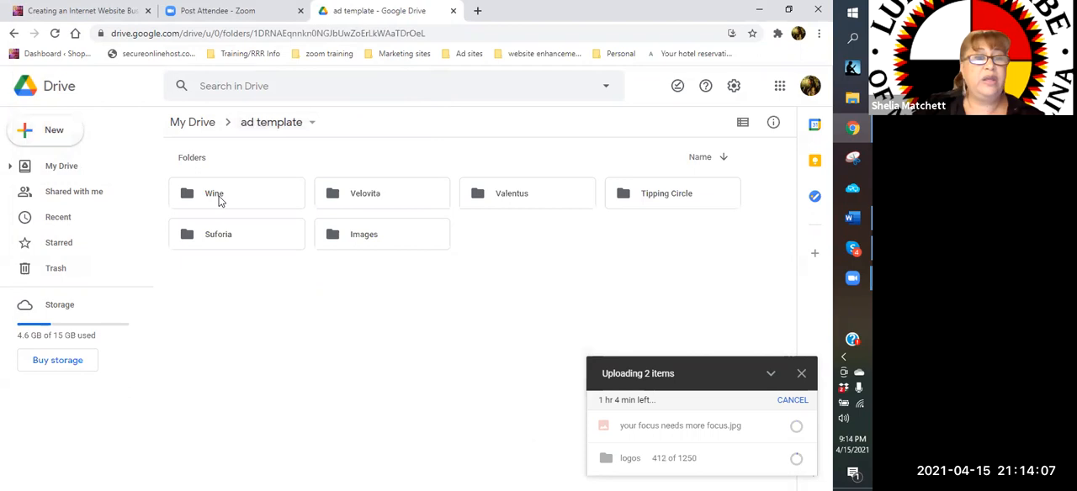
left_click(220, 201)
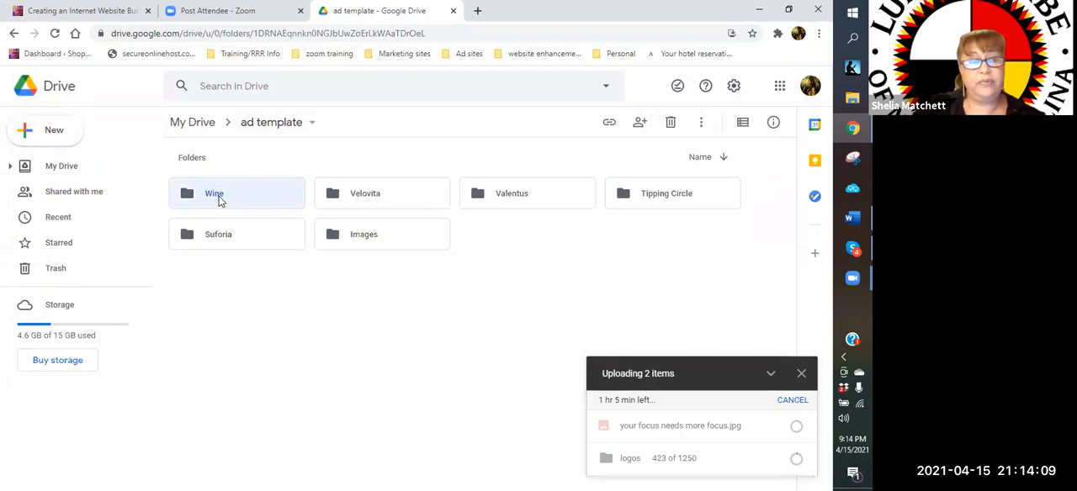
double_click(217, 198)
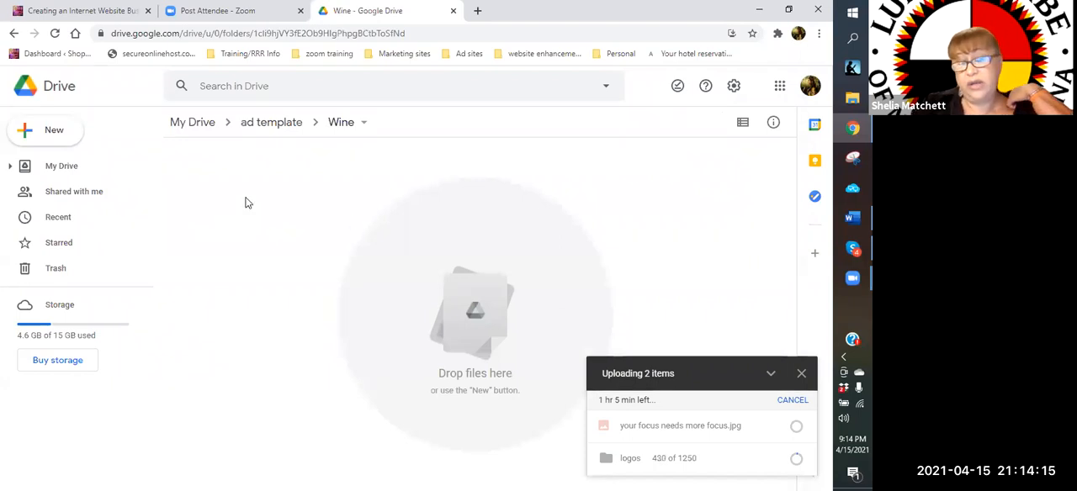
left_click(47, 136)
left_click(56, 139)
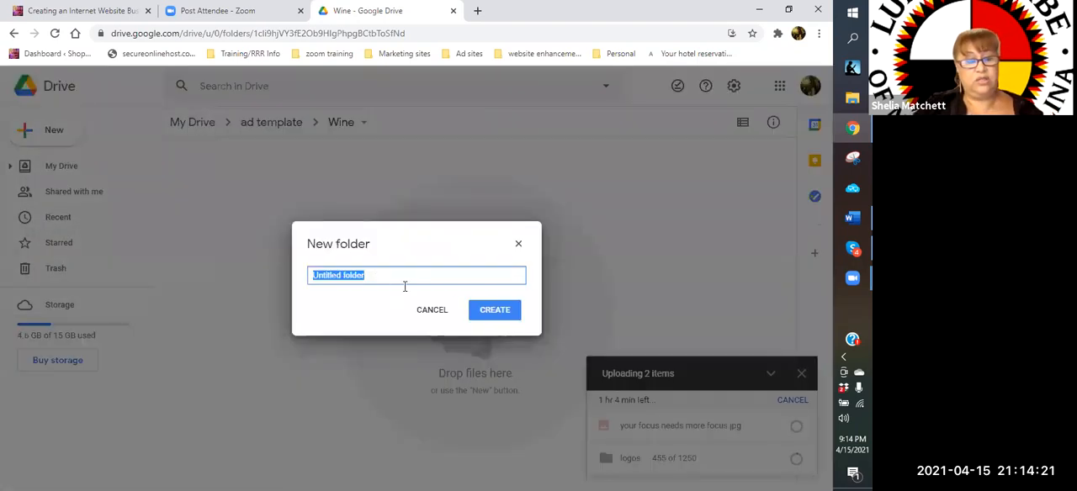
type("wine")
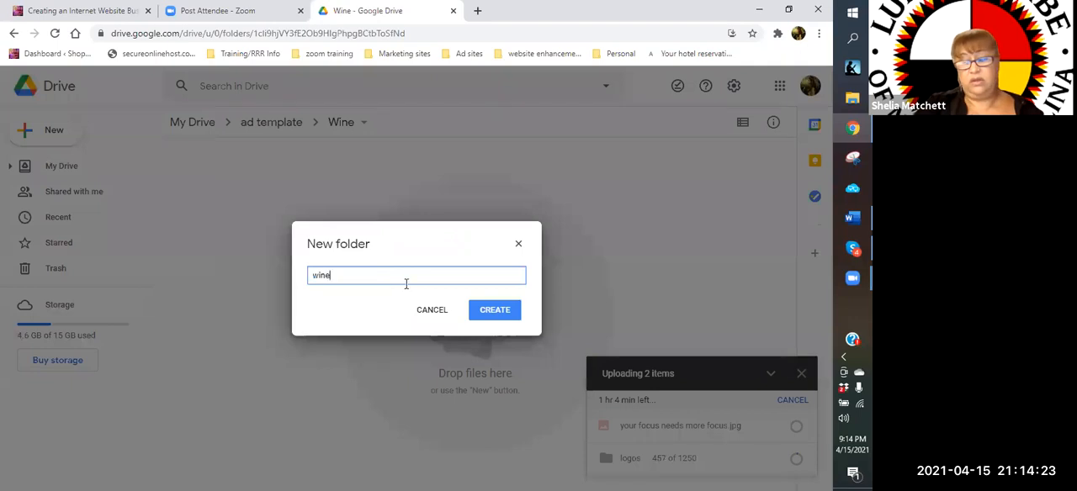
key("Return")
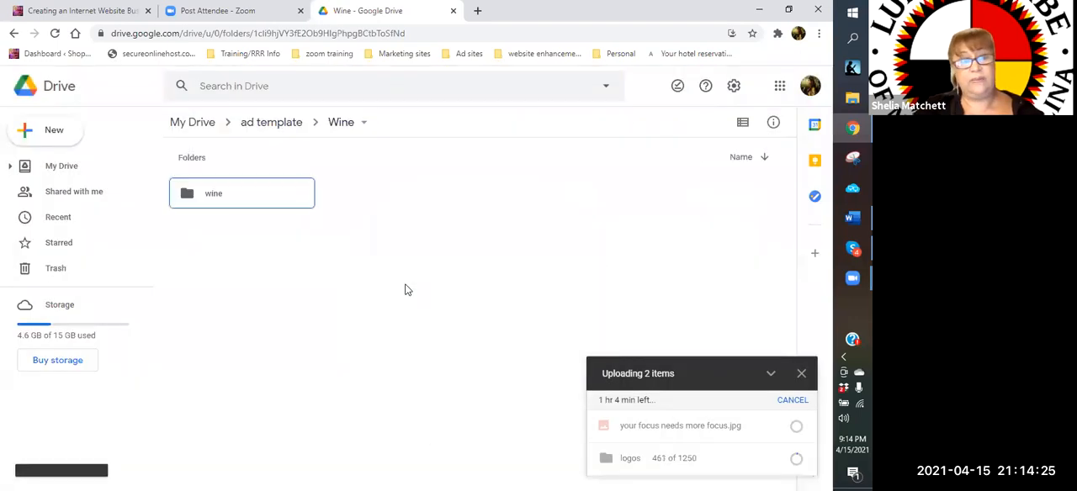
Create a second subfolder named "wine and cigars" in the "Wine" folder
left_click(54, 134)
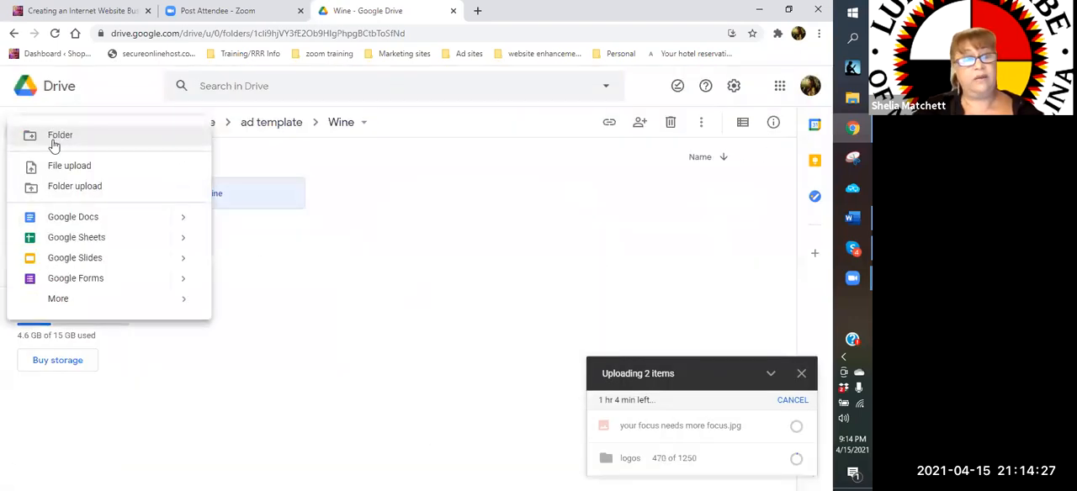
left_click(53, 136)
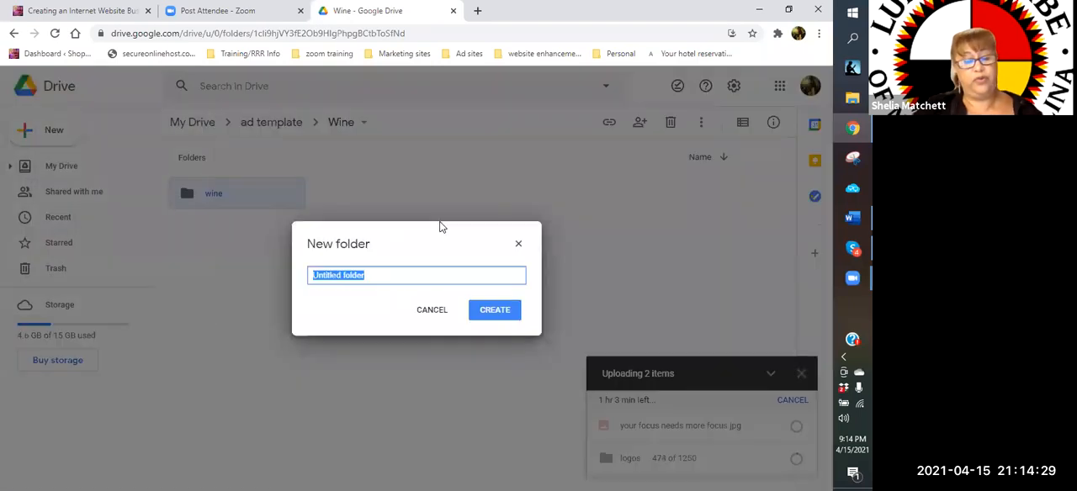
type("wine ")
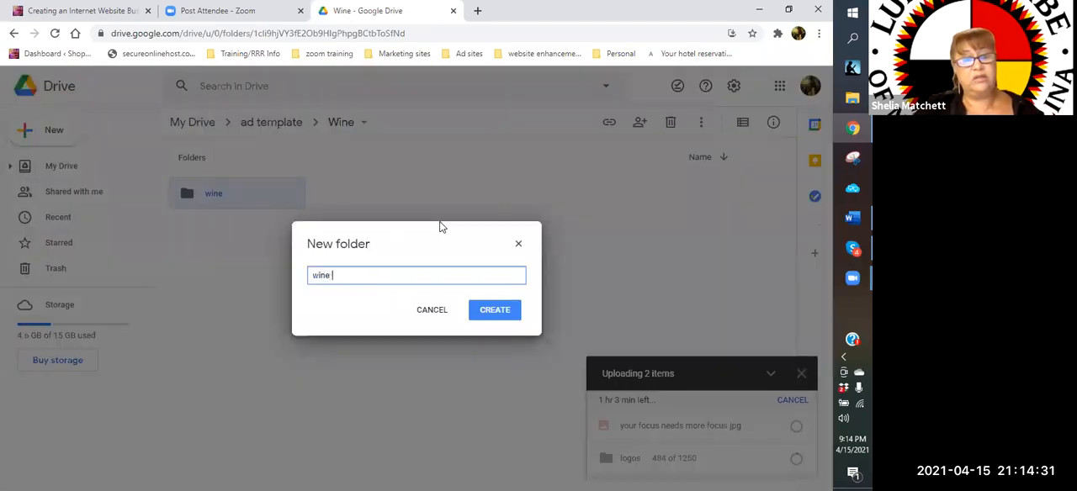
type("and cigars")
left_click(517, 312)
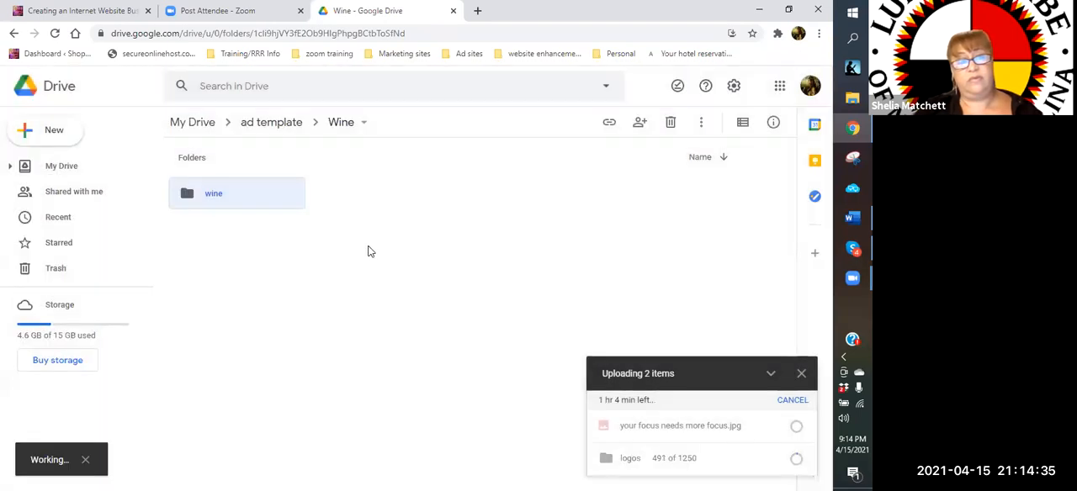
Create a third subfolder named "wine business" in the "Wine" folder
left_click(57, 135)
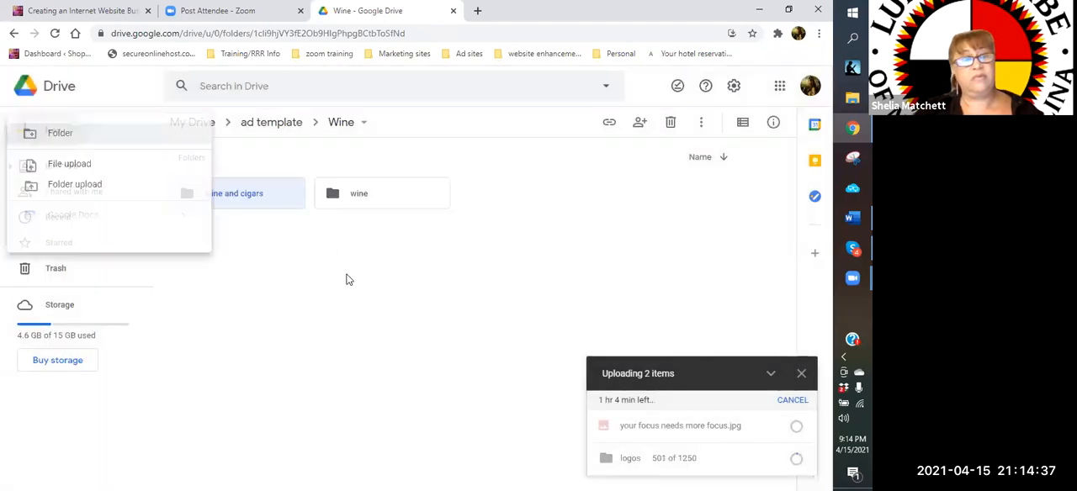
left_click(84, 137)
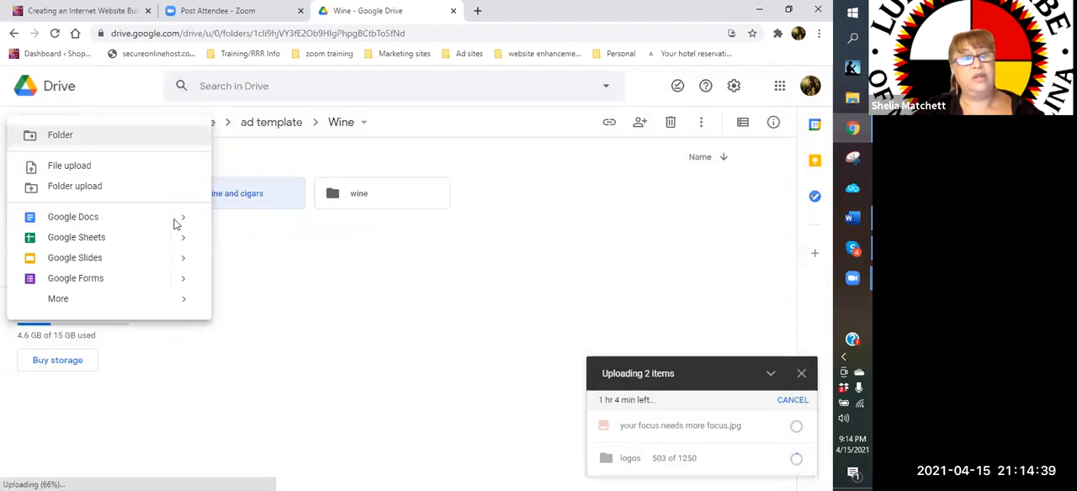
type("wine ")
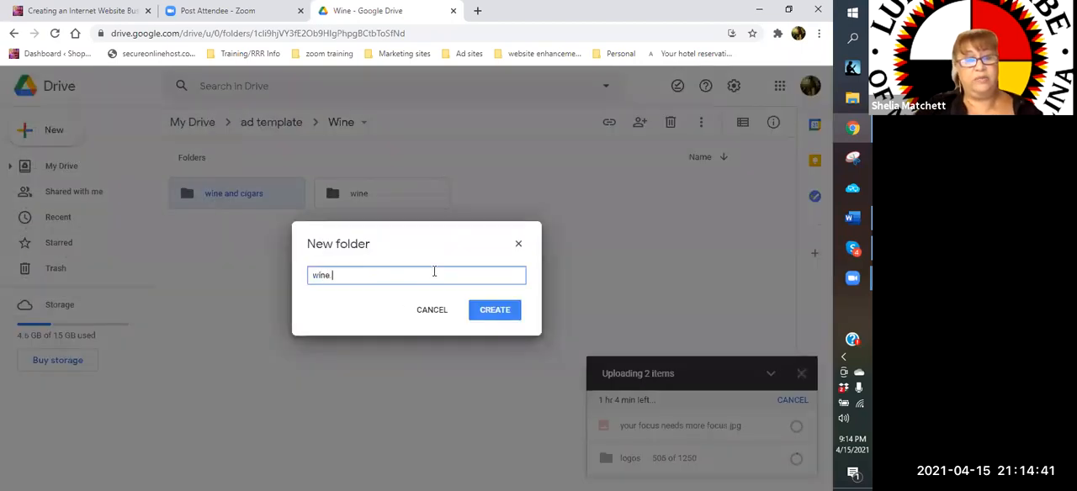
type("business")
left_click(507, 316)
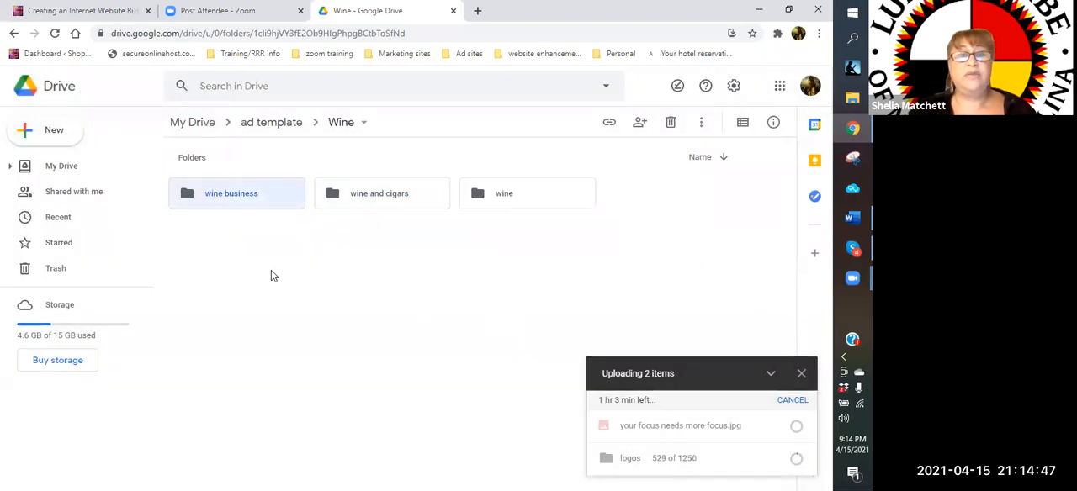
Create a blank Google Docs document inside the "wine business" folder and title it "wine business"
double_click(248, 195)
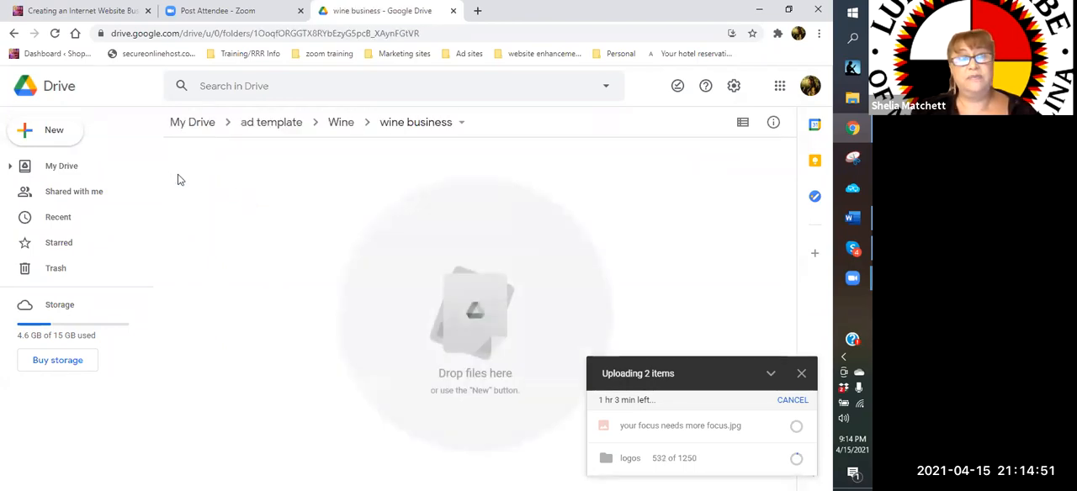
left_click(53, 138)
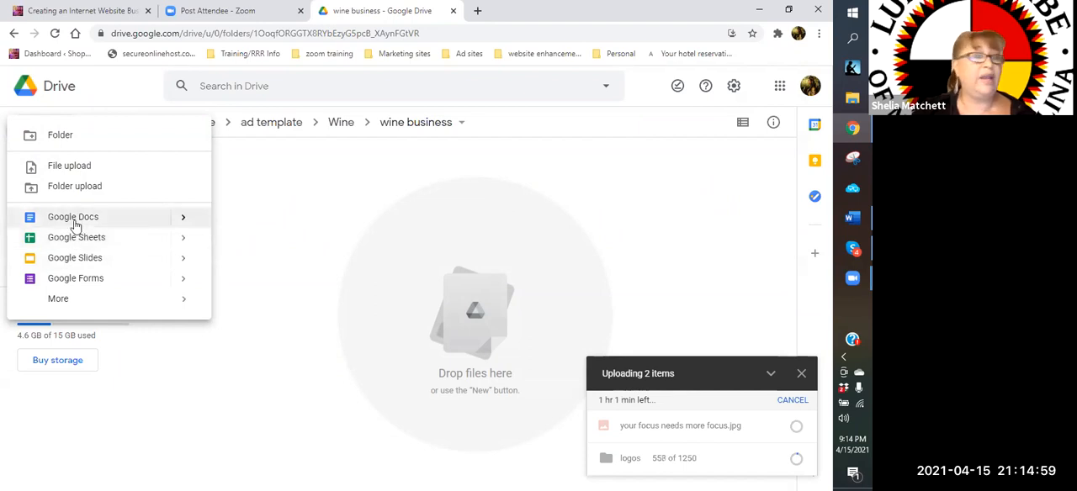
left_click(74, 220)
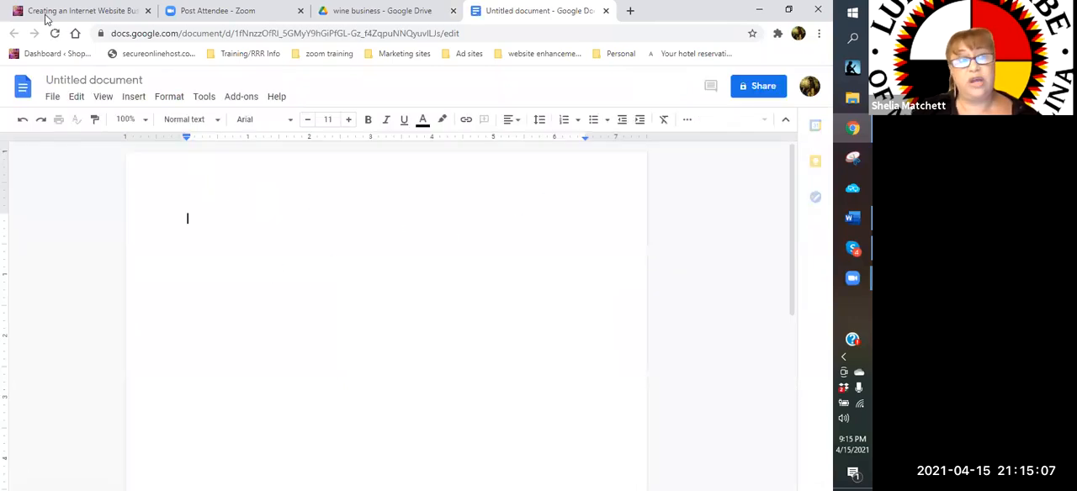
left_click(140, 79)
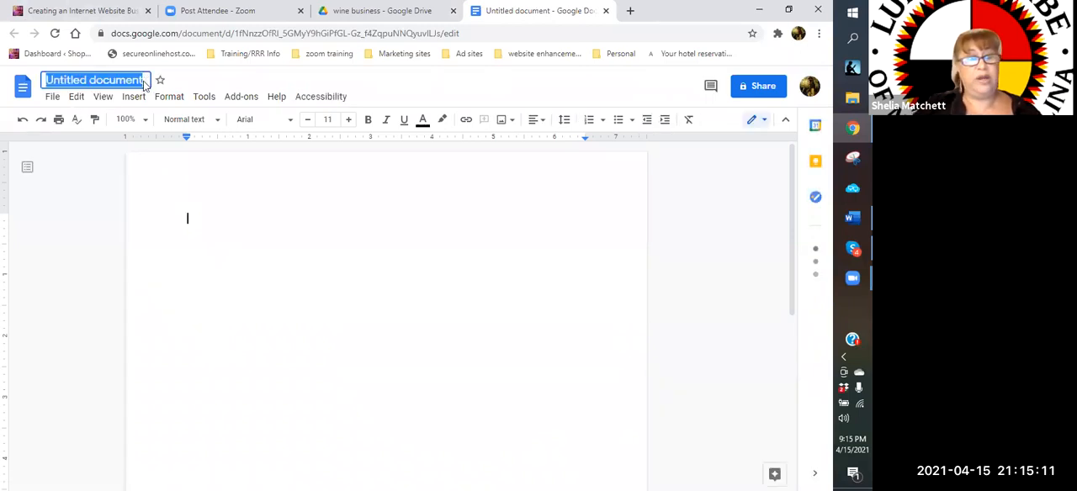
type("wine business")
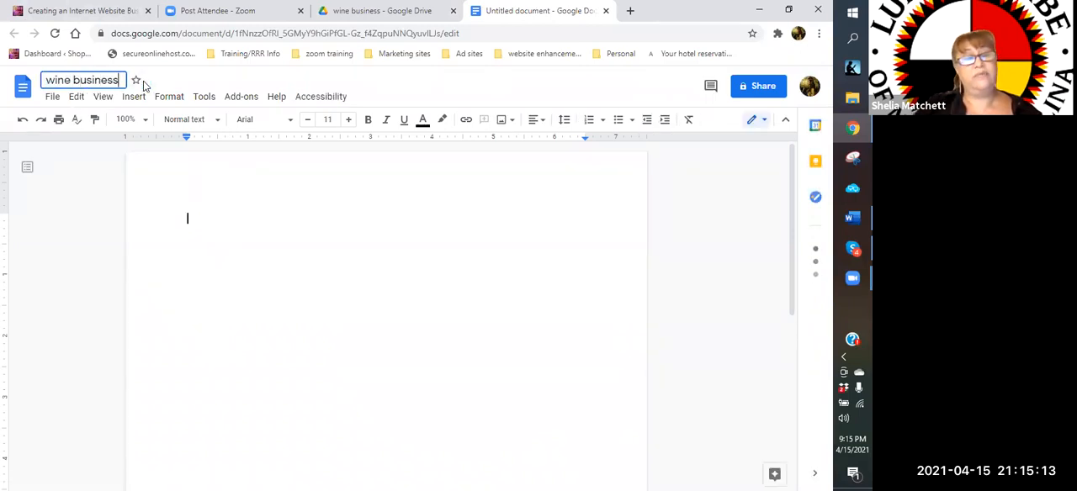
left_click(312, 162)
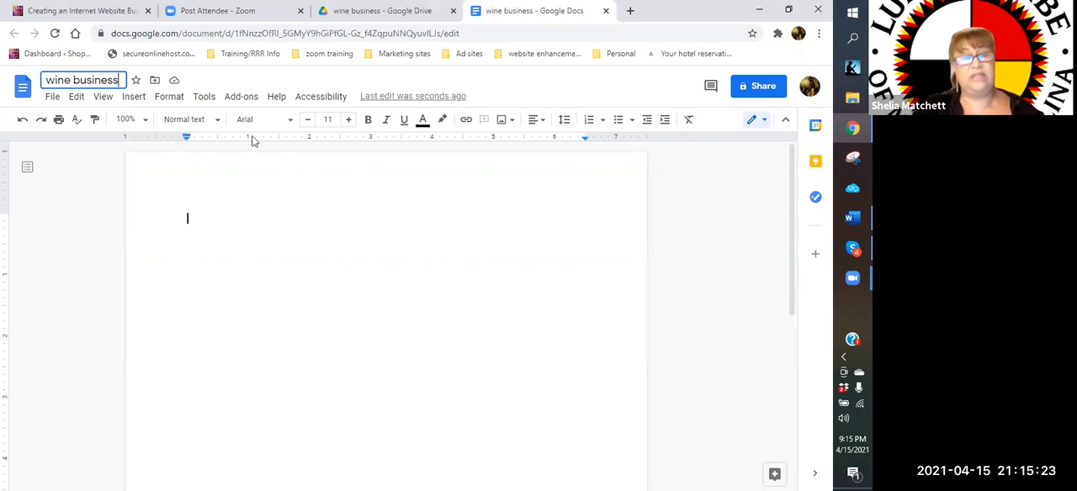
Switch to the Shop with MamaChief website and search it for "business"
left_click(61, 11)
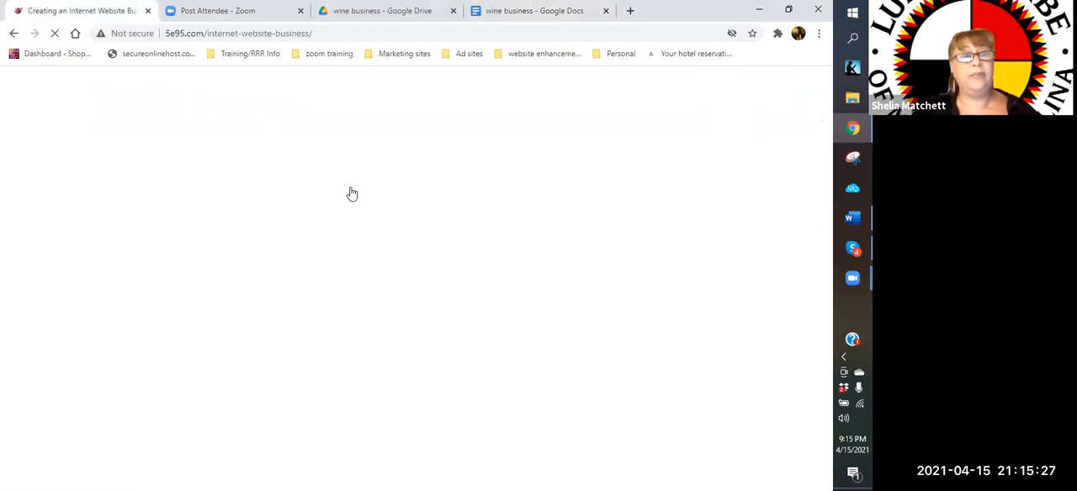
left_click(663, 279)
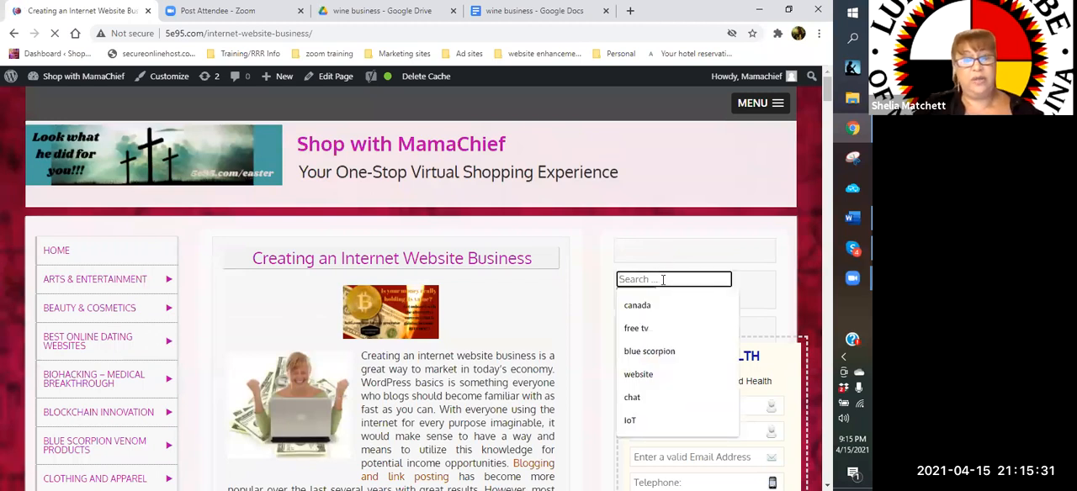
type("business")
key("Return")
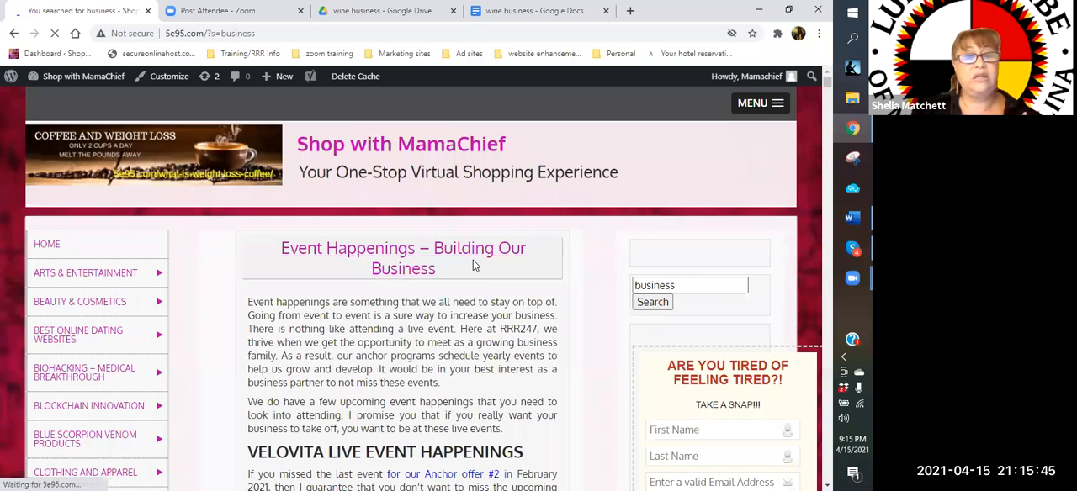
Look through the "business" search results for posts worth linking in the wine business ad document
scroll(473, 264, "down", 4)
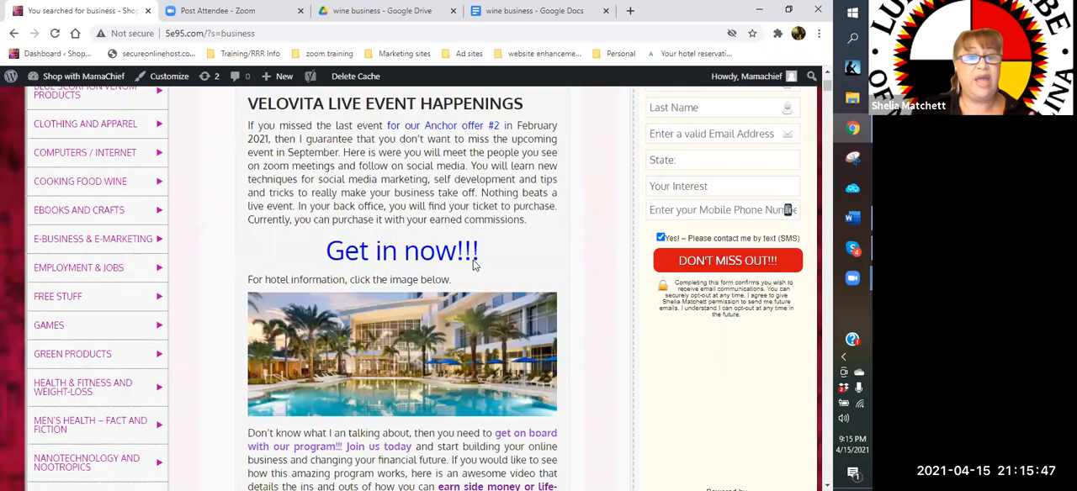
scroll(474, 263, "down", 5)
scroll(474, 260, "down", 3)
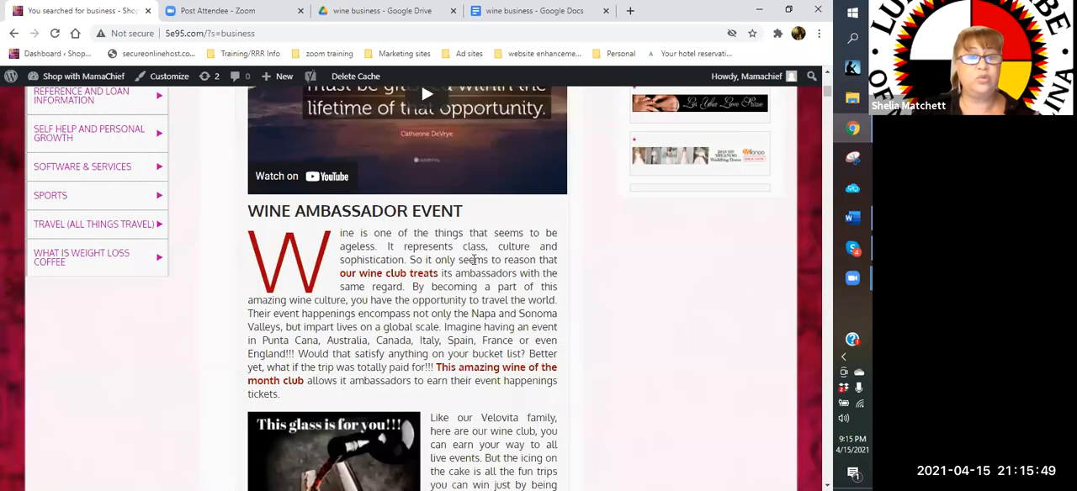
scroll(474, 260, "down", 3)
scroll(473, 261, "down", 4)
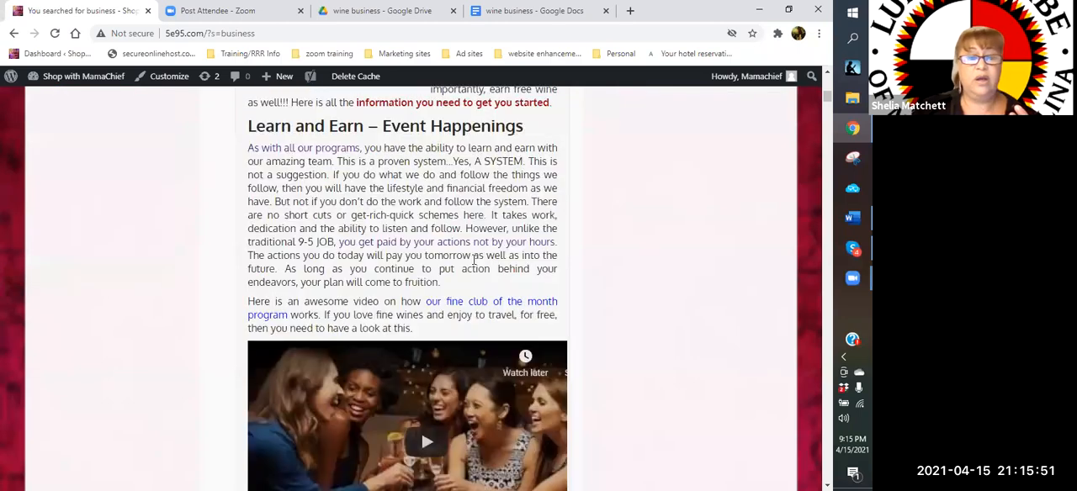
scroll(473, 261, "down", 5)
scroll(473, 264, "up", 2)
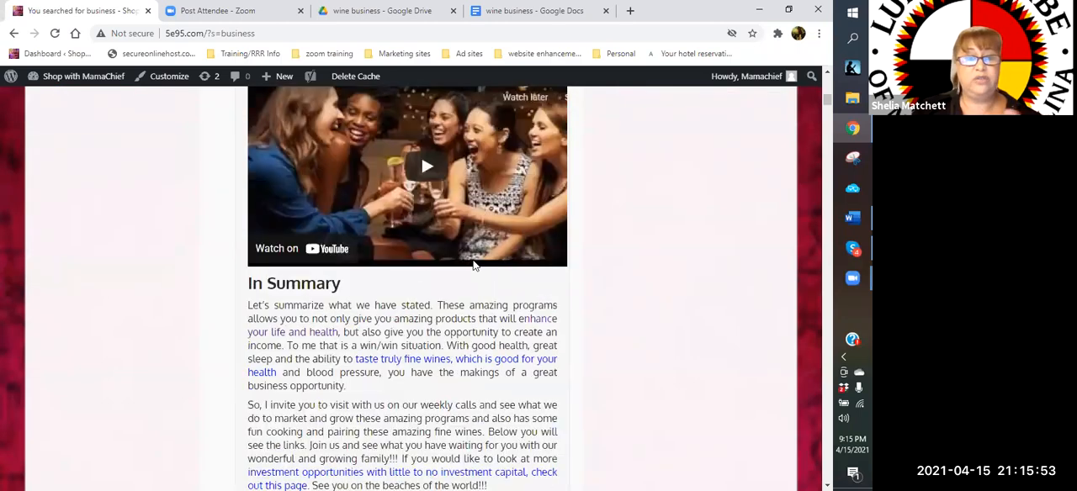
scroll(473, 266, "up", 5)
scroll(474, 266, "down", 3)
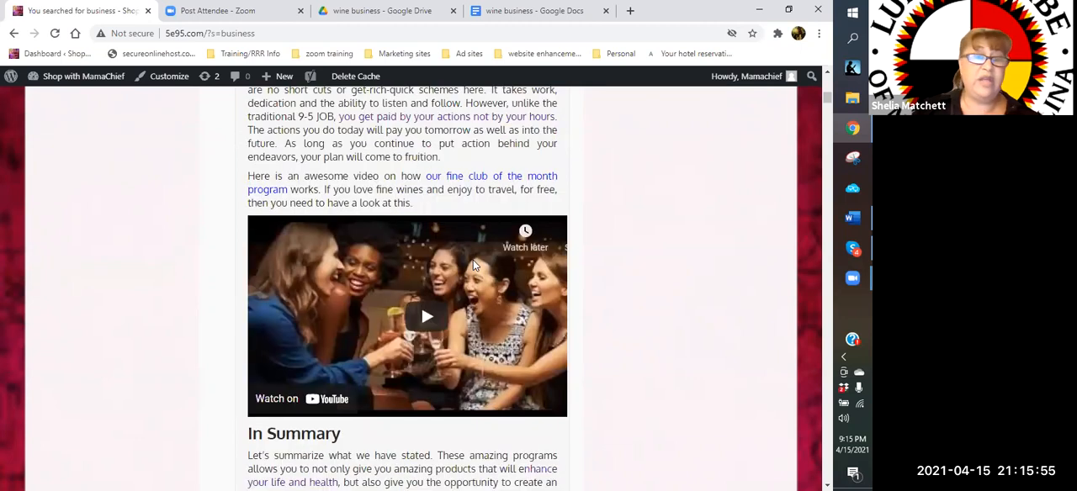
scroll(473, 266, "down", 5)
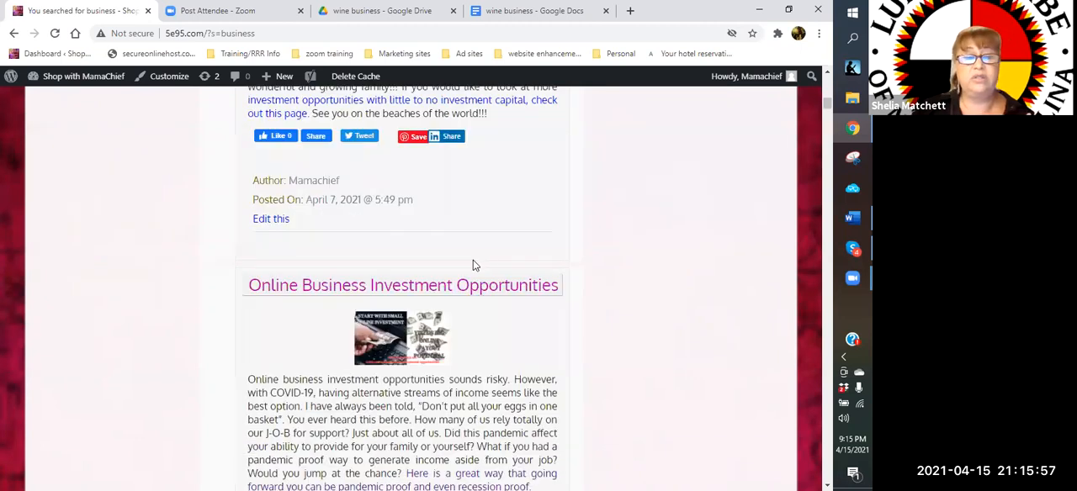
scroll(472, 266, "up", 2)
scroll(474, 265, "up", 1)
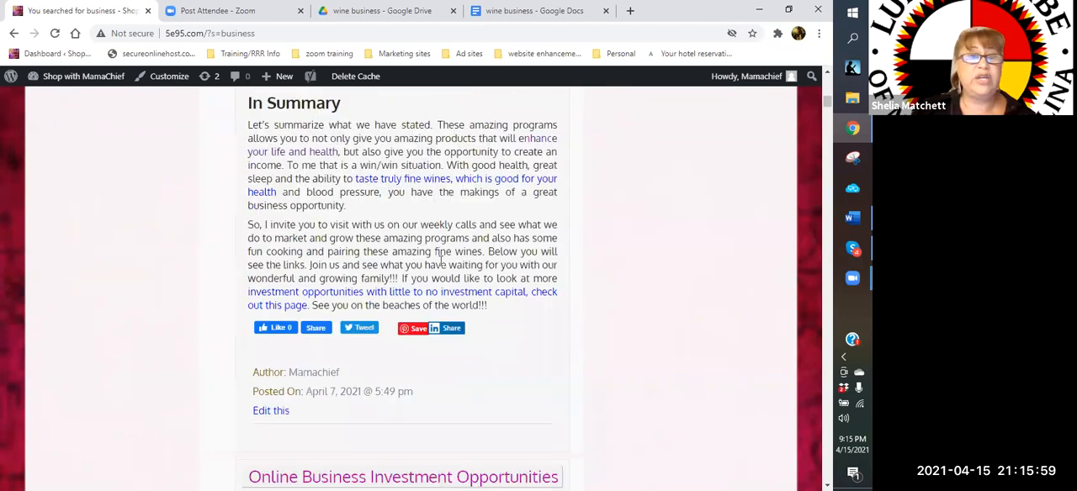
scroll(439, 259, "up", 2)
scroll(488, 240, "up", 4)
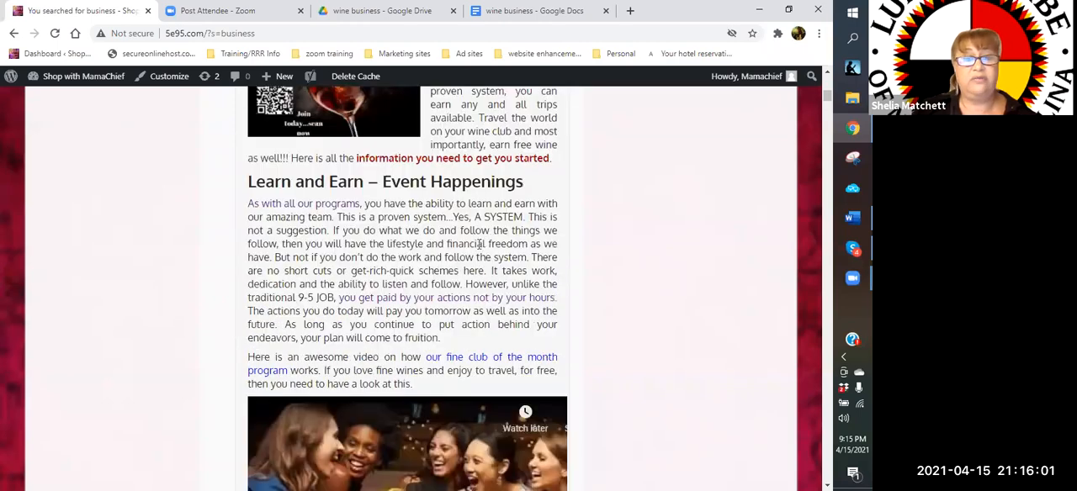
scroll(478, 244, "down", 4)
scroll(479, 244, "down", 2)
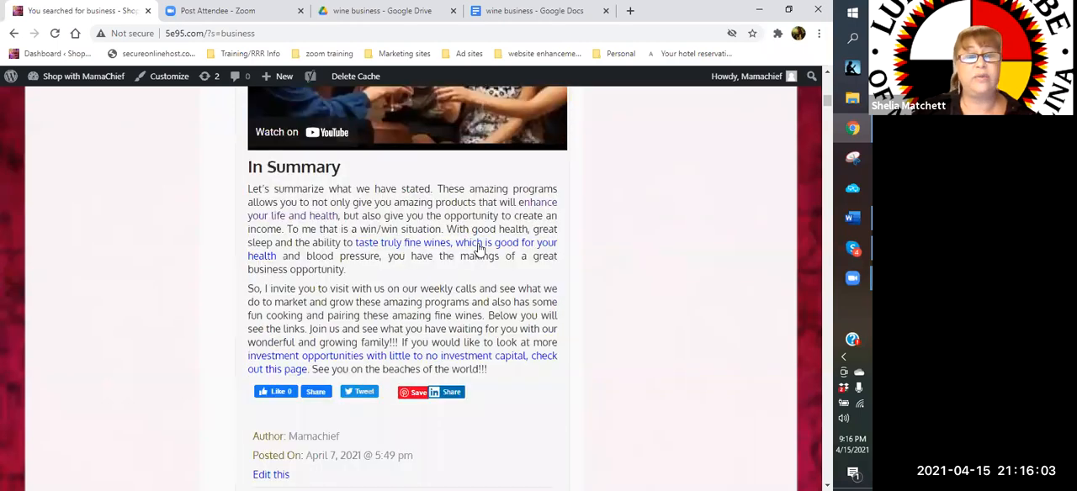
scroll(479, 248, "down", 1)
scroll(365, 169, "down", 5)
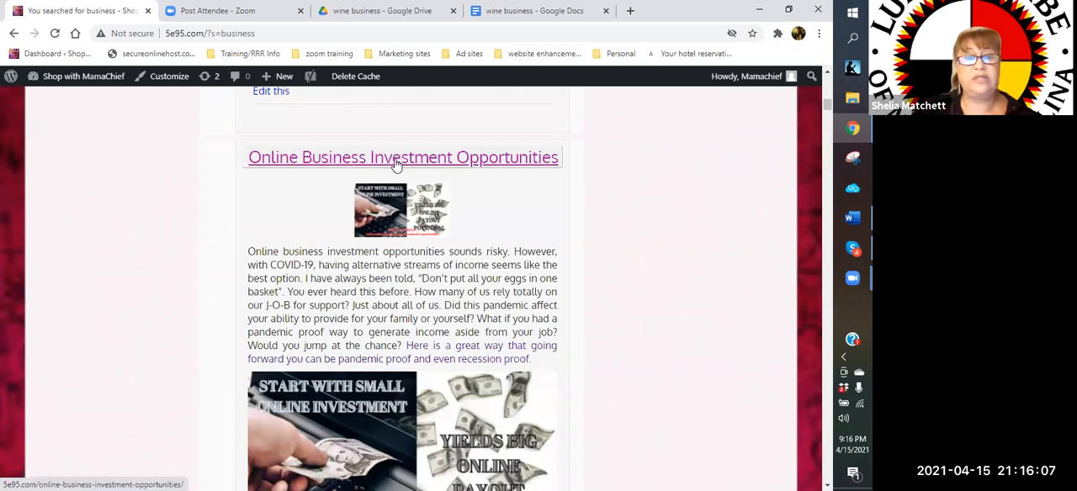
Open the "Online Business Investment Opportunities" post and copy its web address
left_click(396, 164)
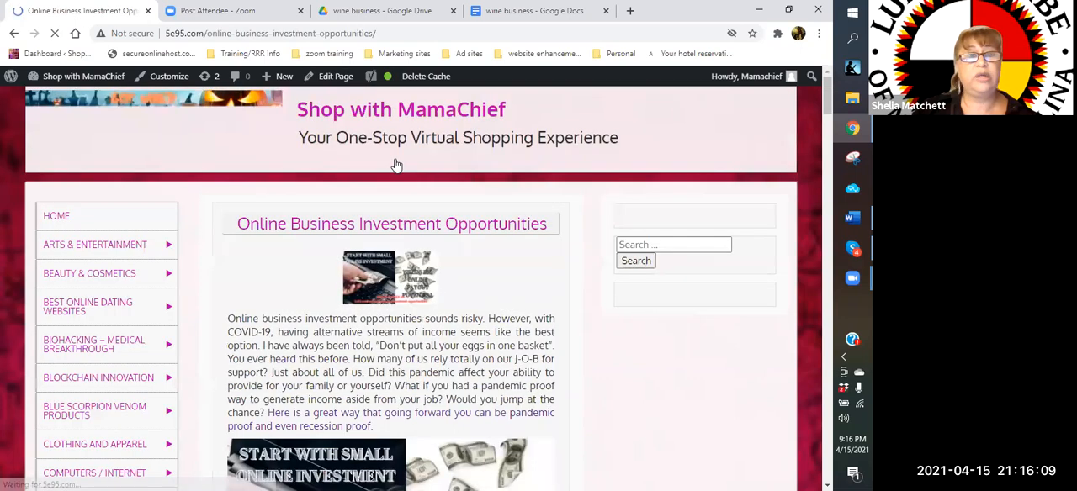
left_click_drag(388, 32, 166, 33)
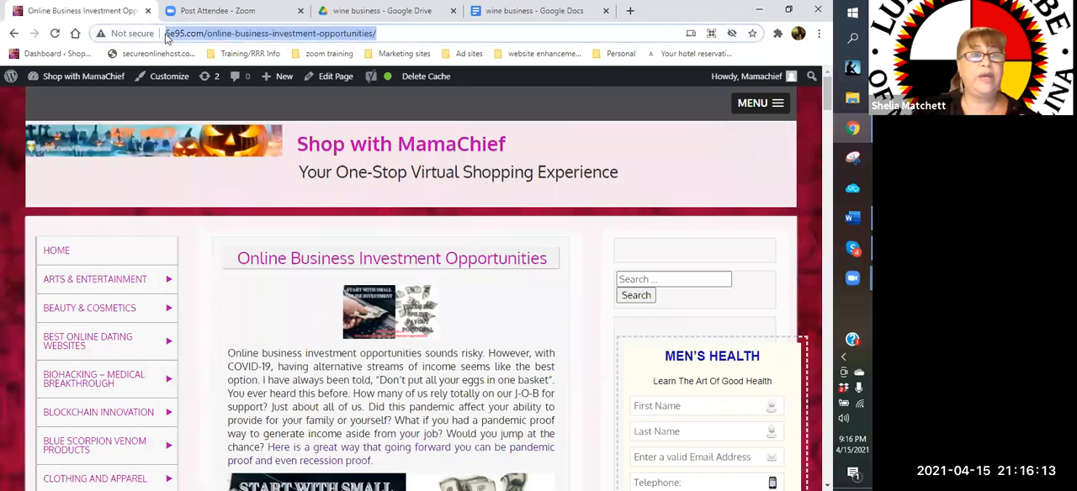
right_click(167, 34)
left_click(193, 125)
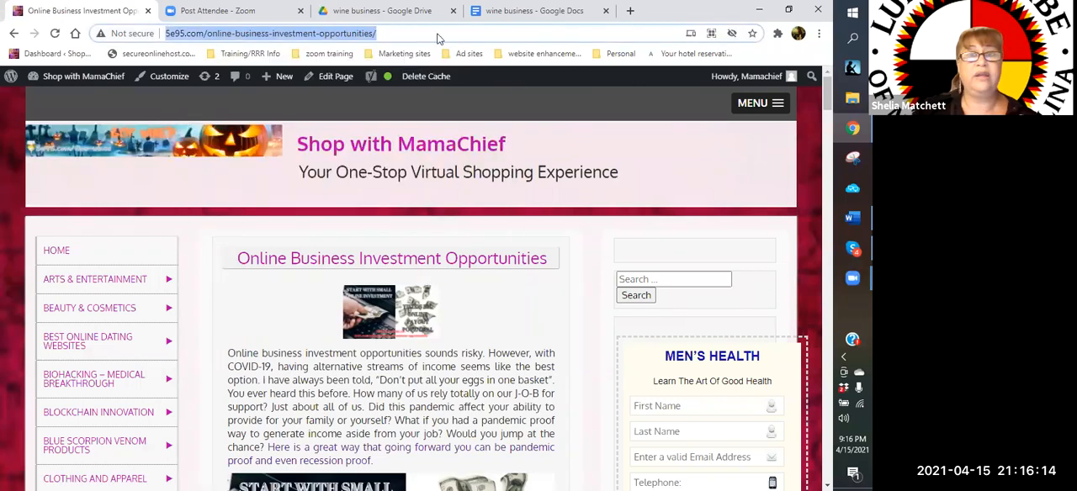
In the "wine business" document, enter the heading "Wine business" and, after a blank line, the label "Links:"
left_click(522, 12)
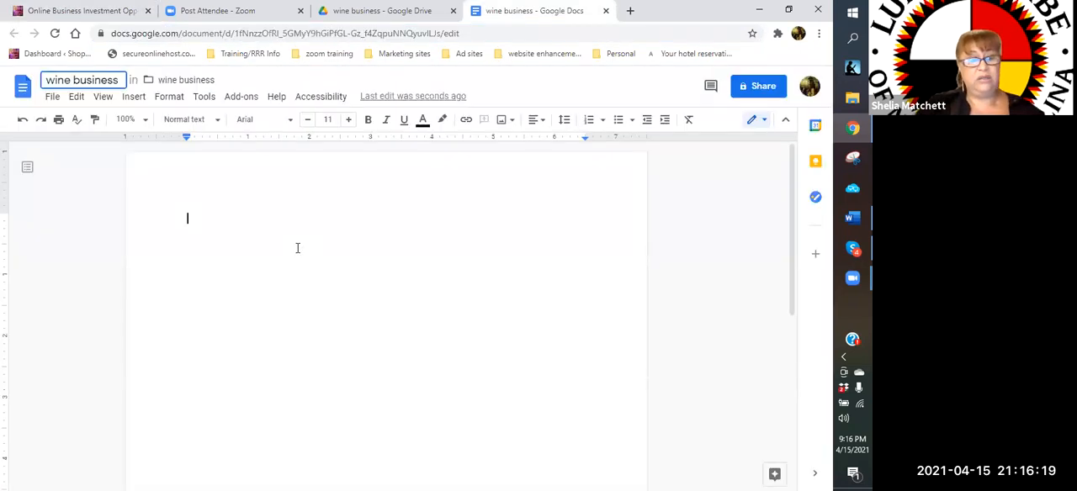
left_click(236, 214)
type("Wine busines")
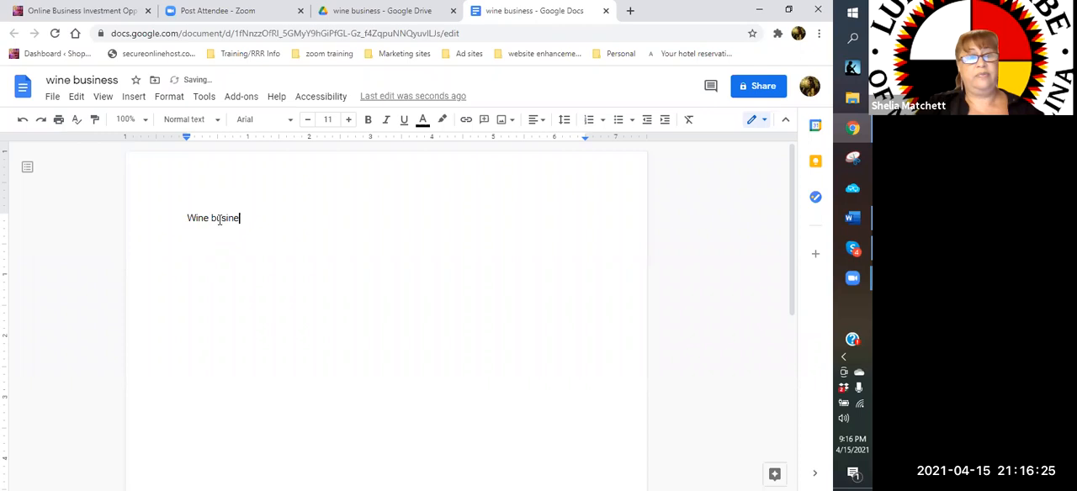
key("Return")
key("BackSpace")
type("s")
key("Return")
key("Return")
type("Links:")
key("Return")
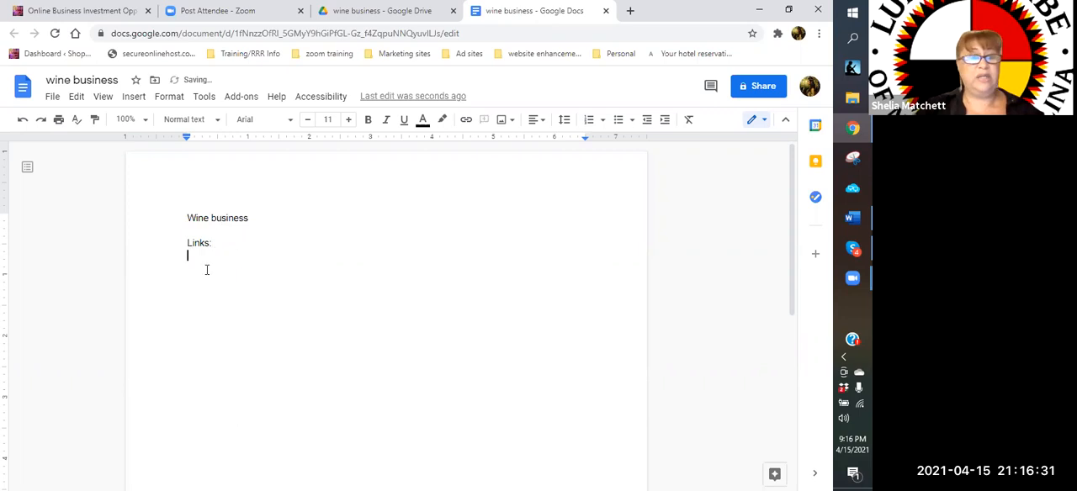
Paste the copied post address under "Links:" and start a new line
right_click(225, 313)
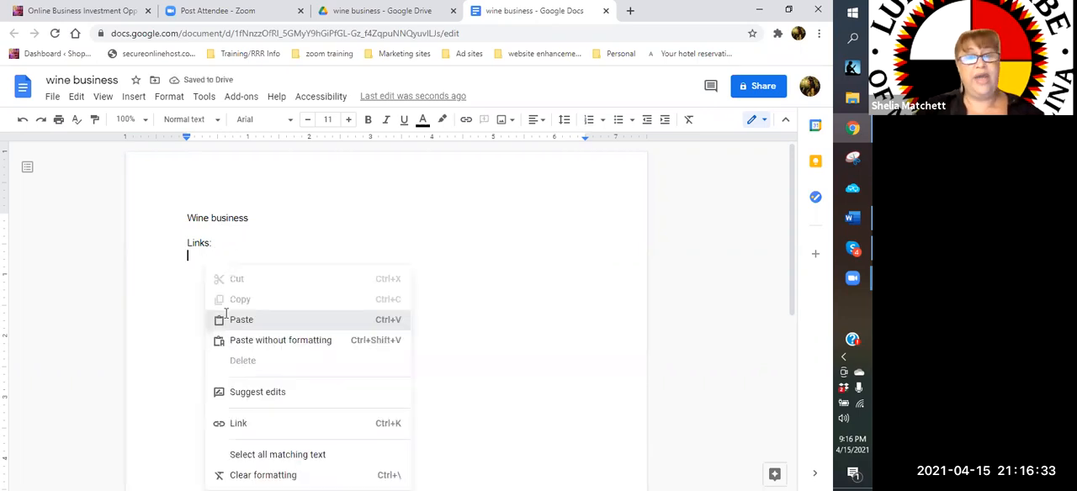
left_click(240, 319)
key("Return")
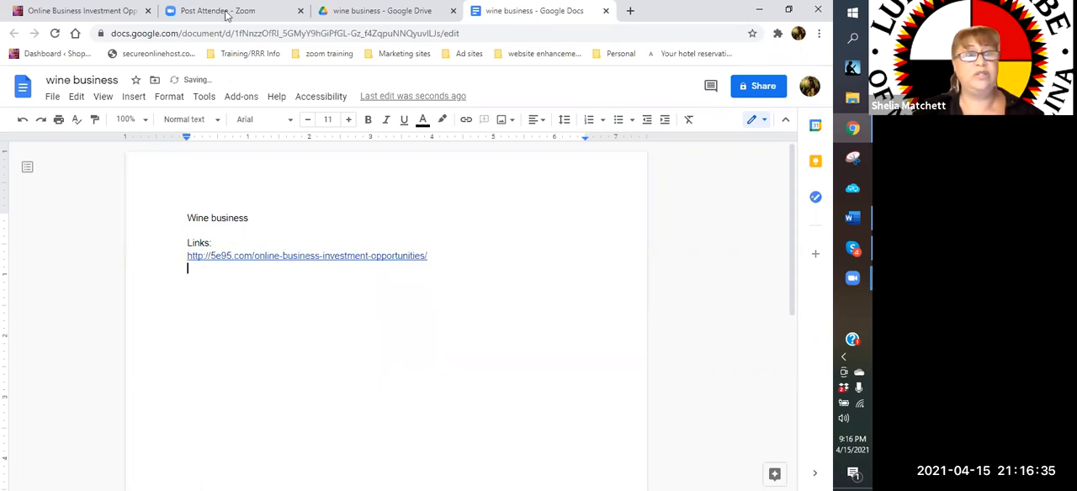
Return to the website's "business" search results and open the "RRR247 PBS ROADMAP FOR BUSINESS" post
left_click(84, 10)
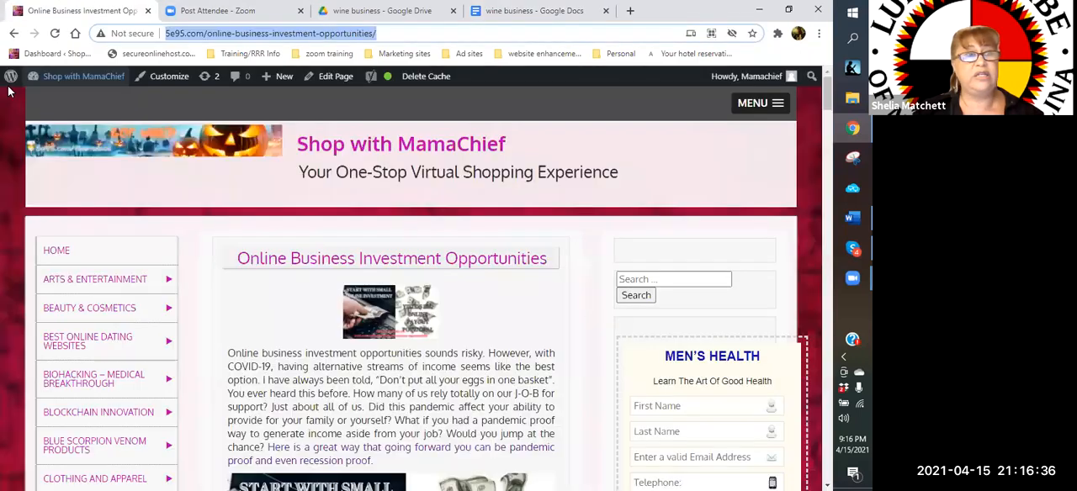
left_click(13, 35)
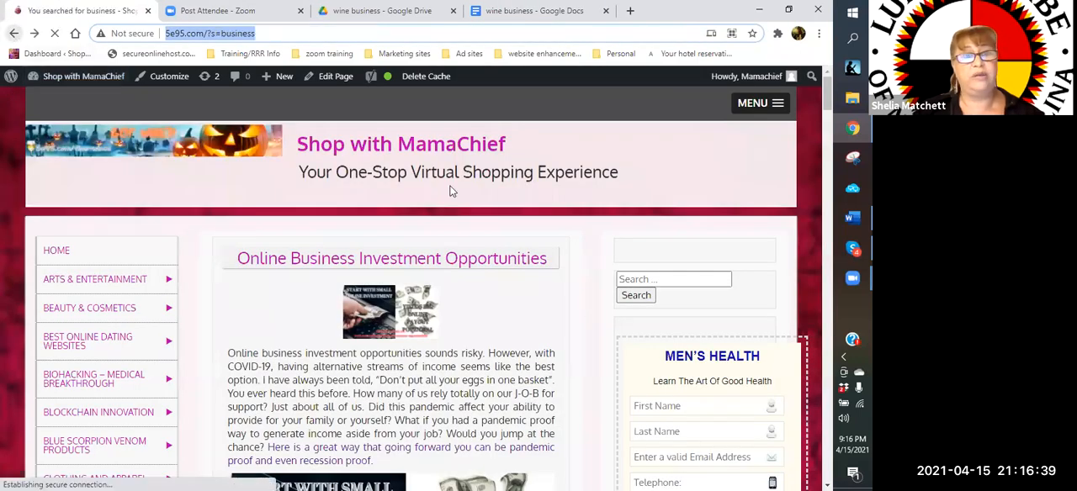
scroll(412, 202, "down", 8)
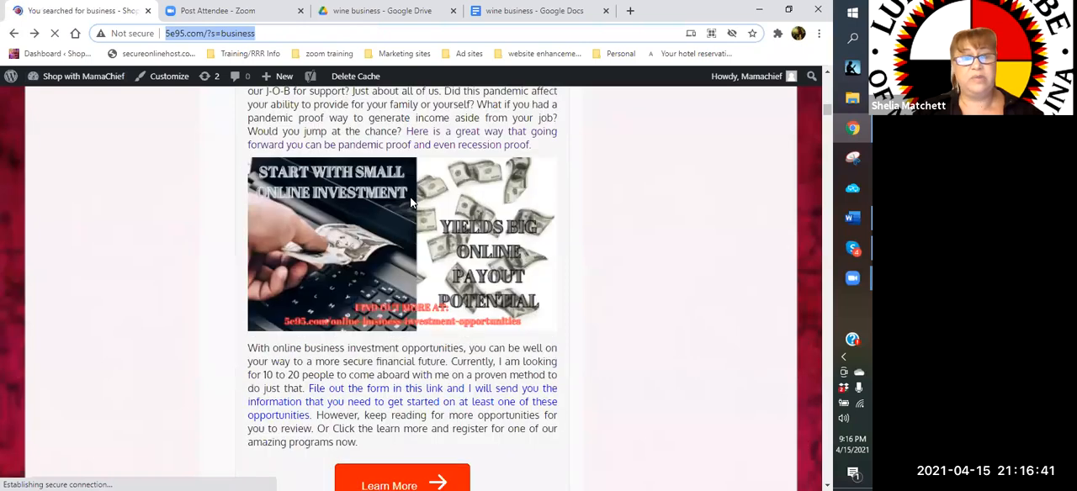
scroll(412, 202, "down", 8)
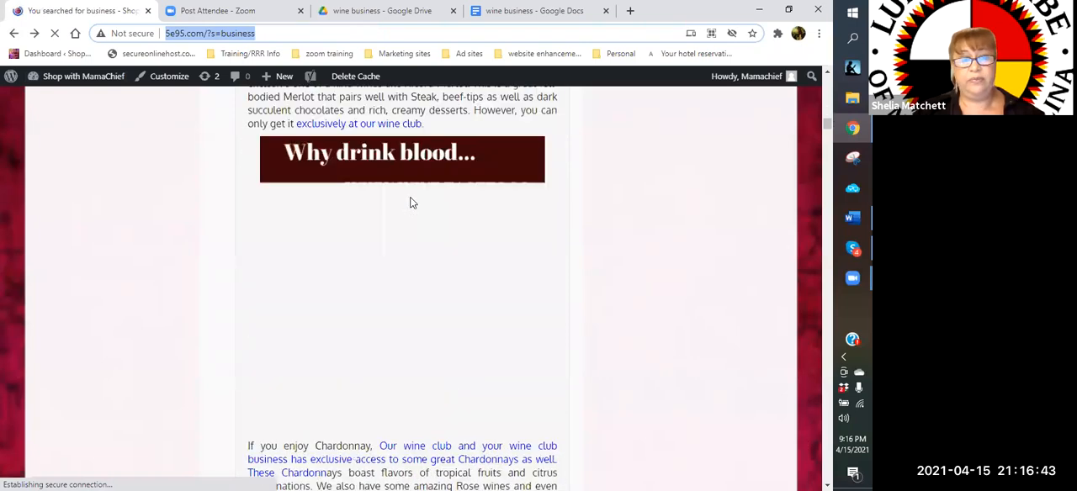
scroll(412, 202, "down", 4)
scroll(412, 202, "down", 6)
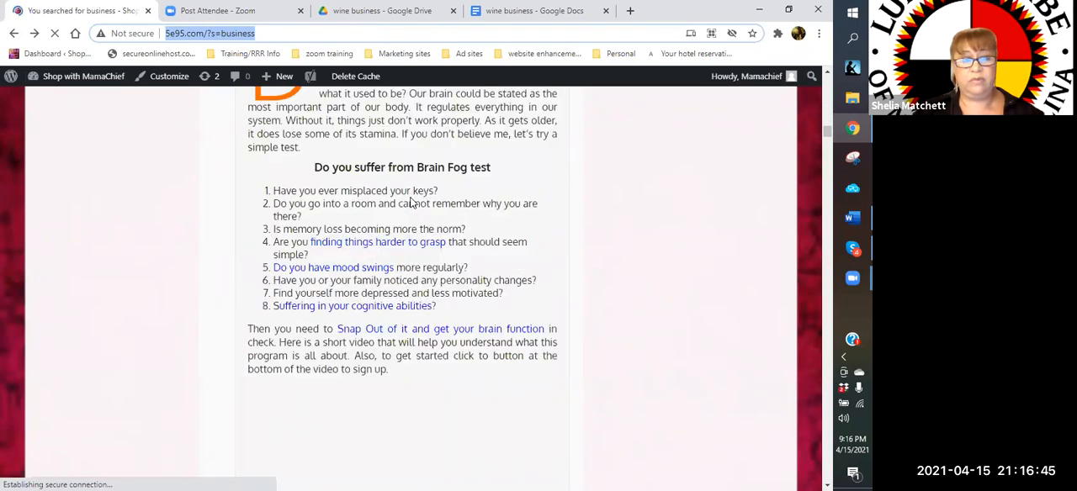
scroll(413, 203, "down", 6)
scroll(413, 203, "down", 6)
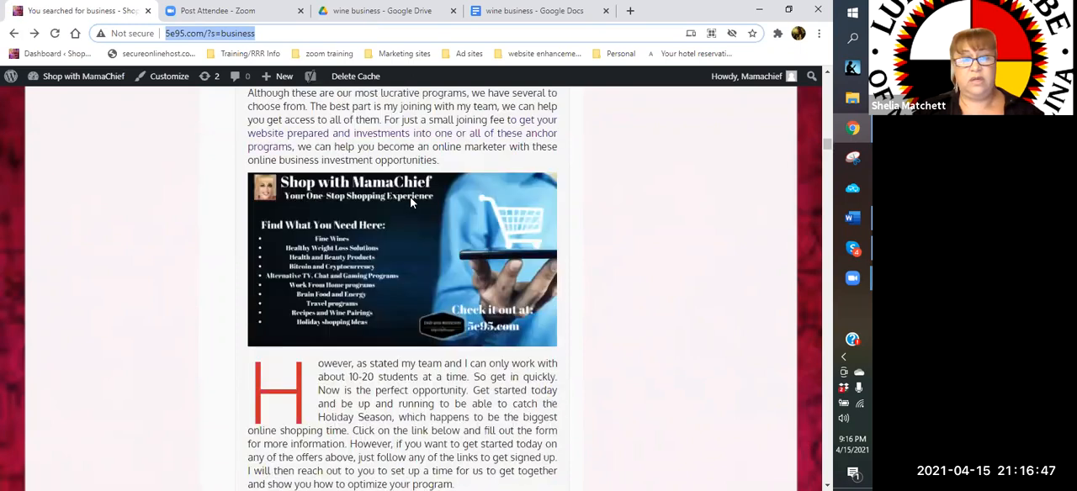
scroll(412, 202, "down", 6)
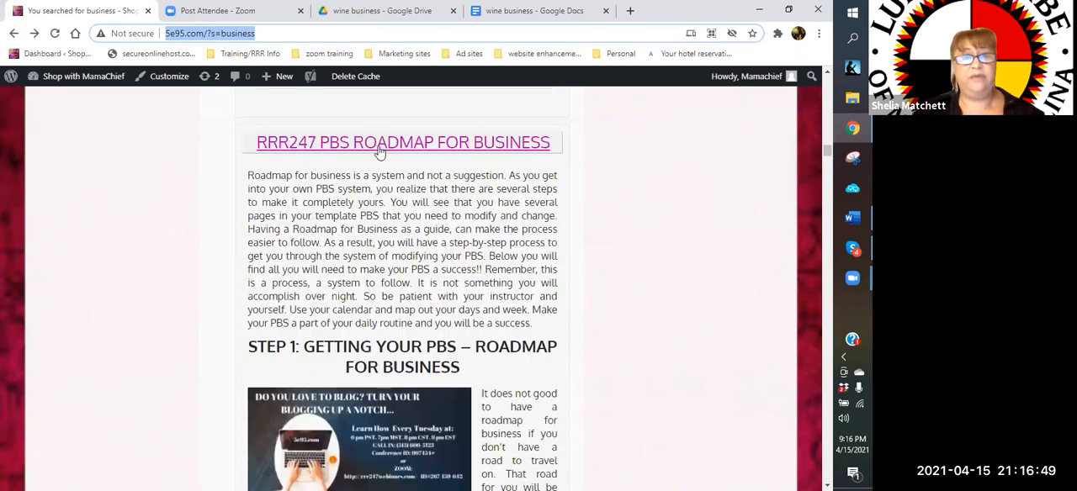
left_click(380, 151)
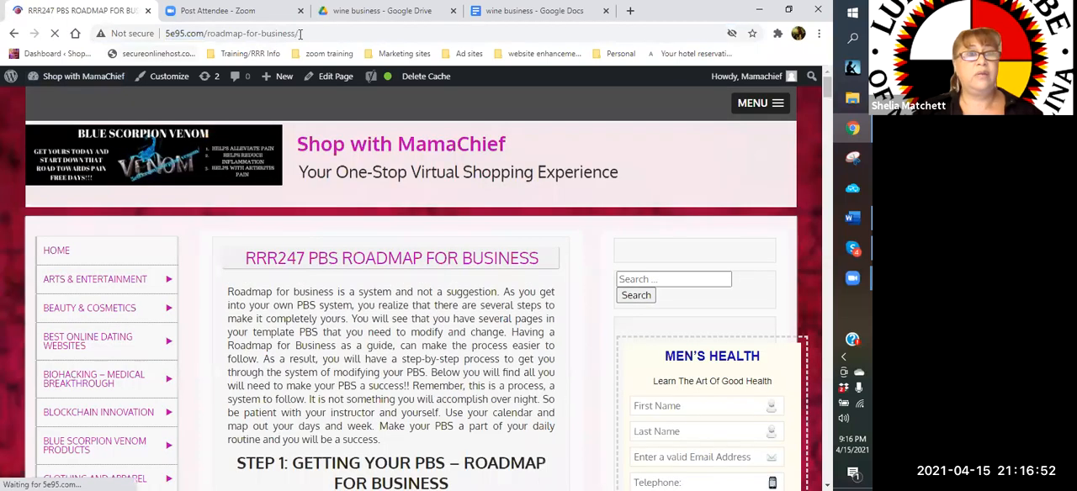
Copy the roadmap post's web address and paste it as the second link in the "wine business" document, followed by a new line
left_click(167, 37)
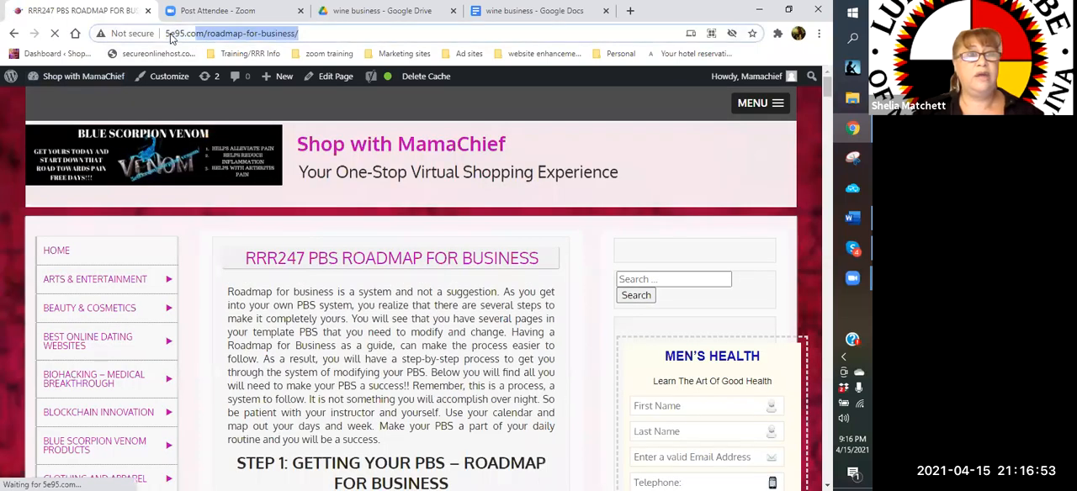
right_click(170, 39)
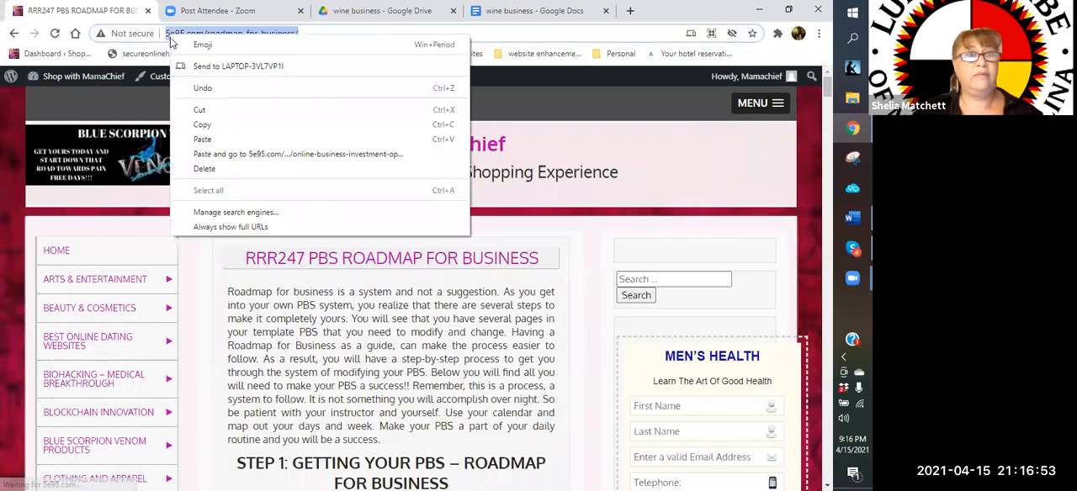
left_click(216, 122)
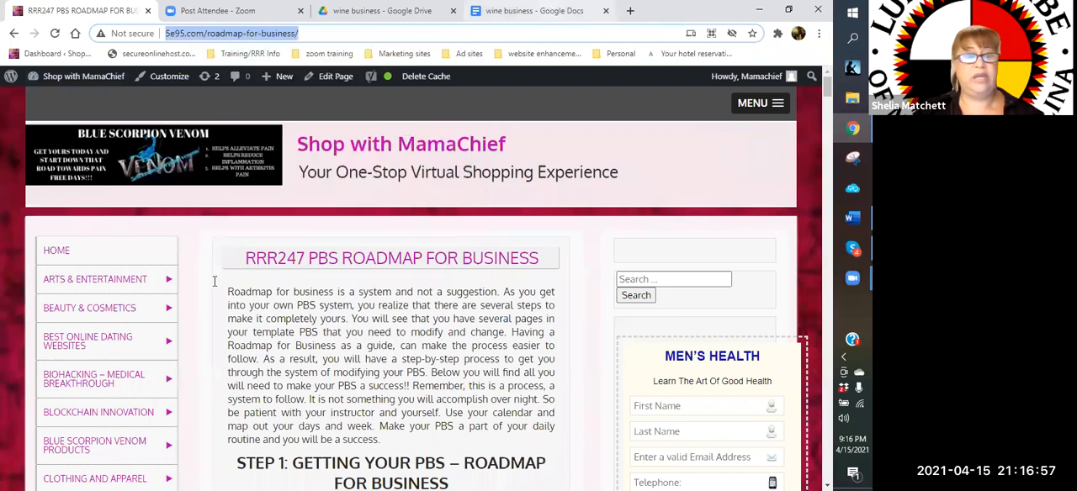
key("ctrl+4")
right_click(234, 307)
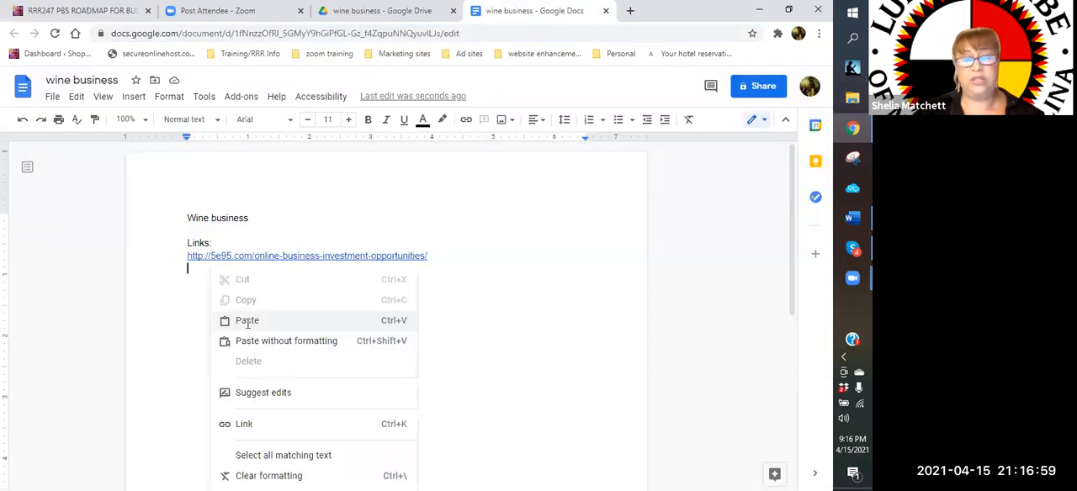
left_click(247, 321)
key("Return")
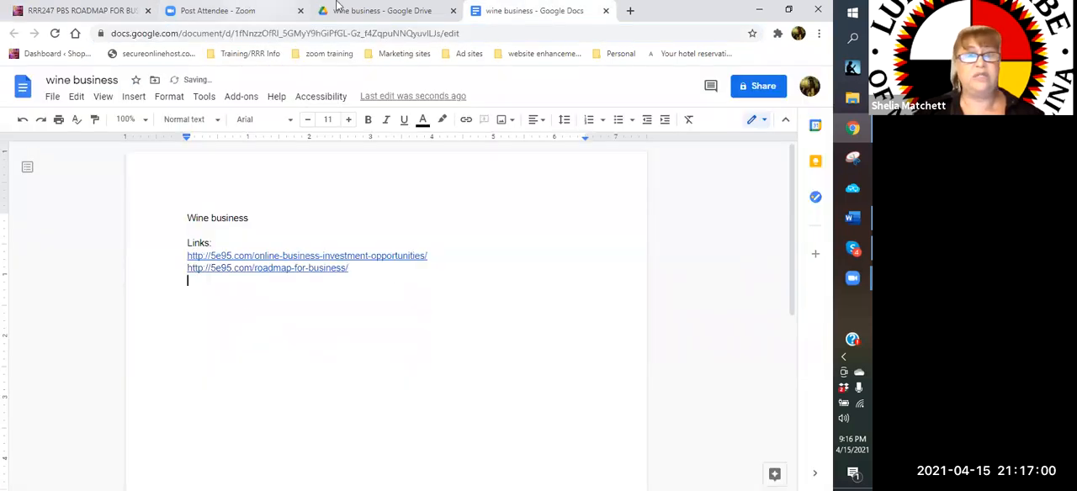
Return to the website's "business" search results and open the "HOME BASED BUSINESS IDEAS" post
left_click(124, 12)
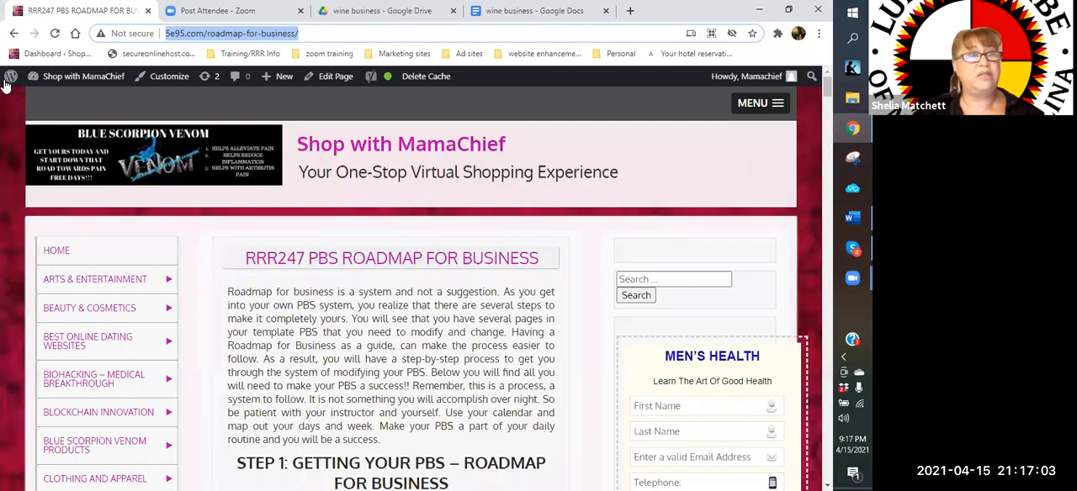
left_click(14, 35)
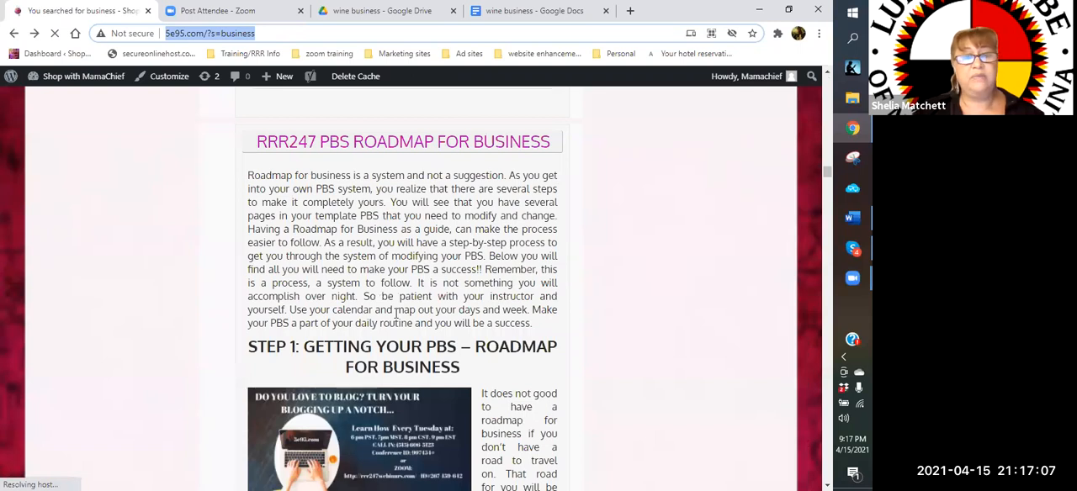
scroll(395, 314, "down", 5)
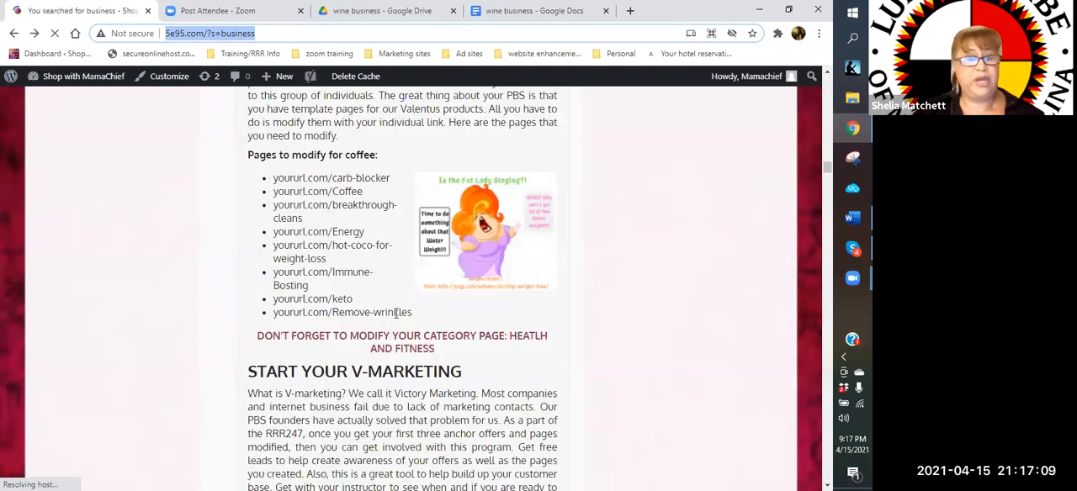
scroll(395, 314, "down", 5)
scroll(395, 313, "down", 5)
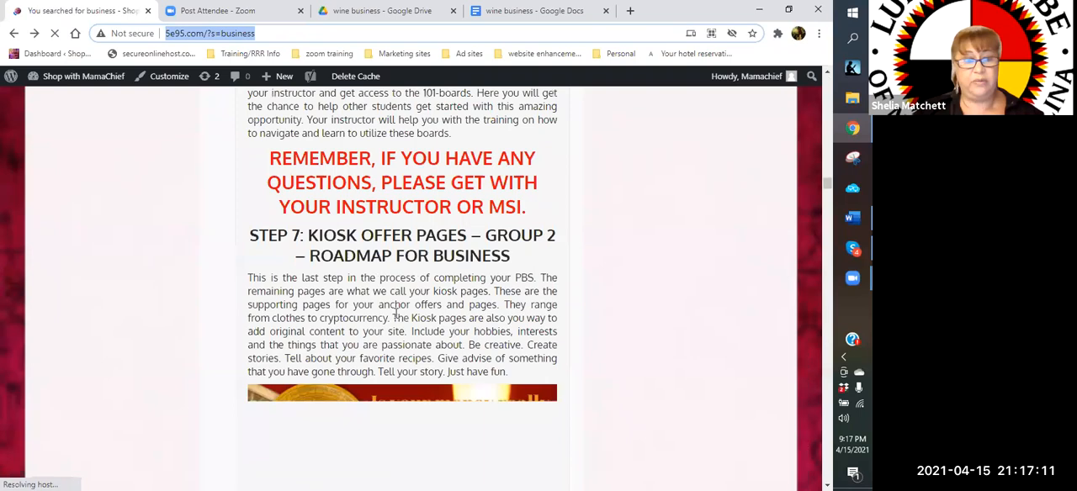
scroll(395, 314, "down", 5)
scroll(395, 314, "down", 5)
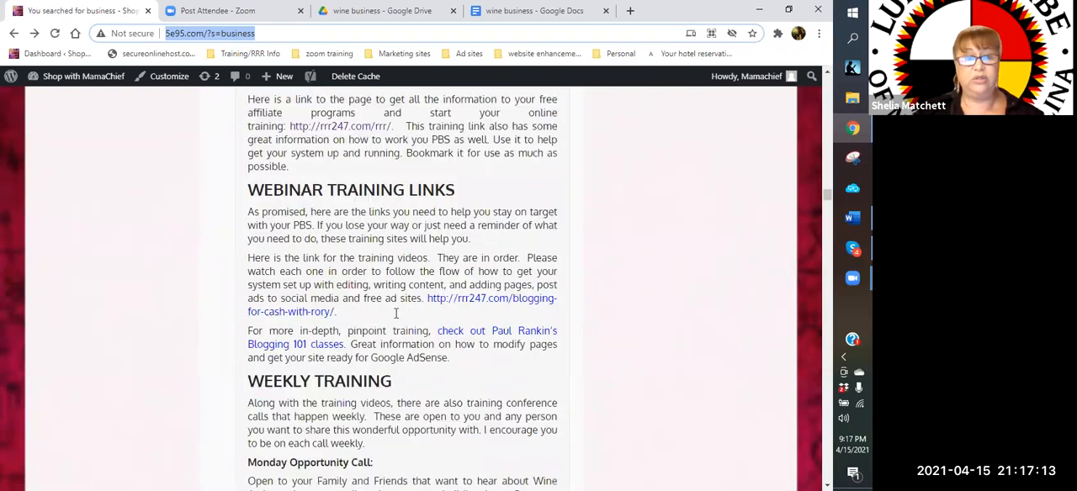
scroll(396, 314, "down", 5)
scroll(395, 314, "down", 5)
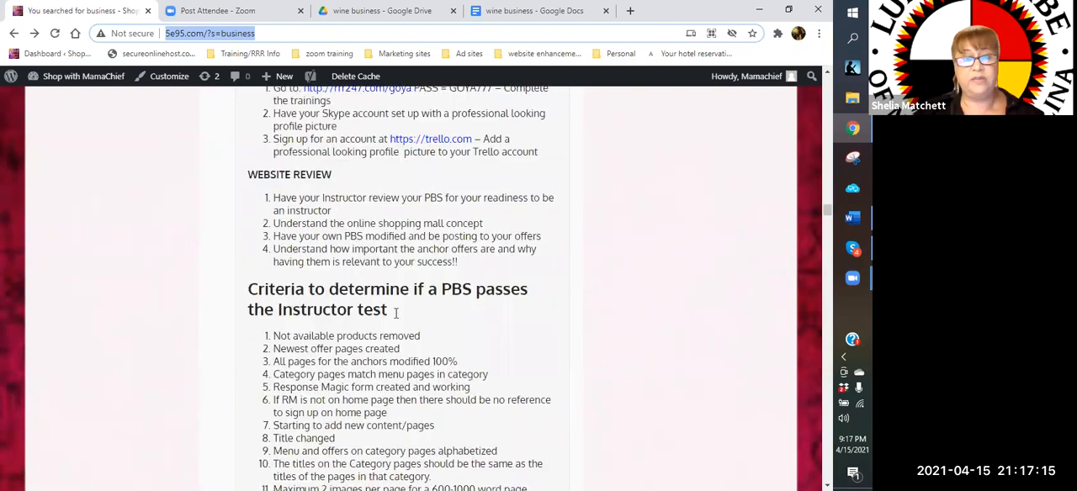
scroll(396, 314, "down", 5)
scroll(395, 314, "down", 5)
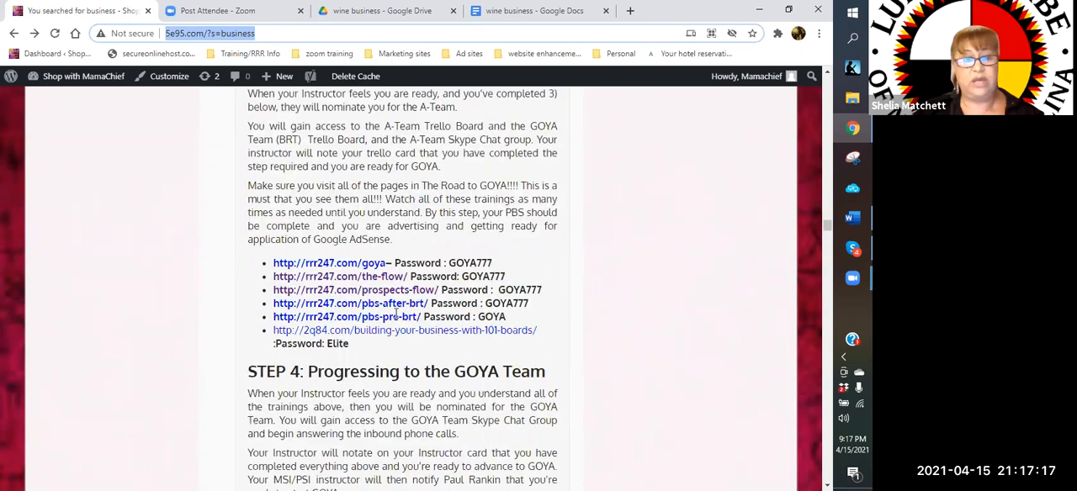
scroll(395, 313, "down", 5)
scroll(395, 314, "up", 4)
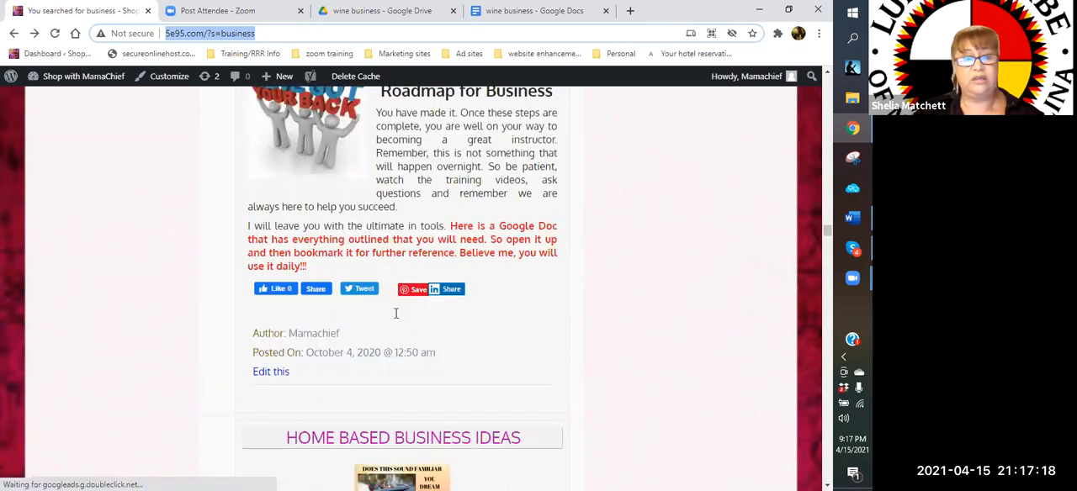
scroll(324, 195, "down", 3)
left_click(326, 196)
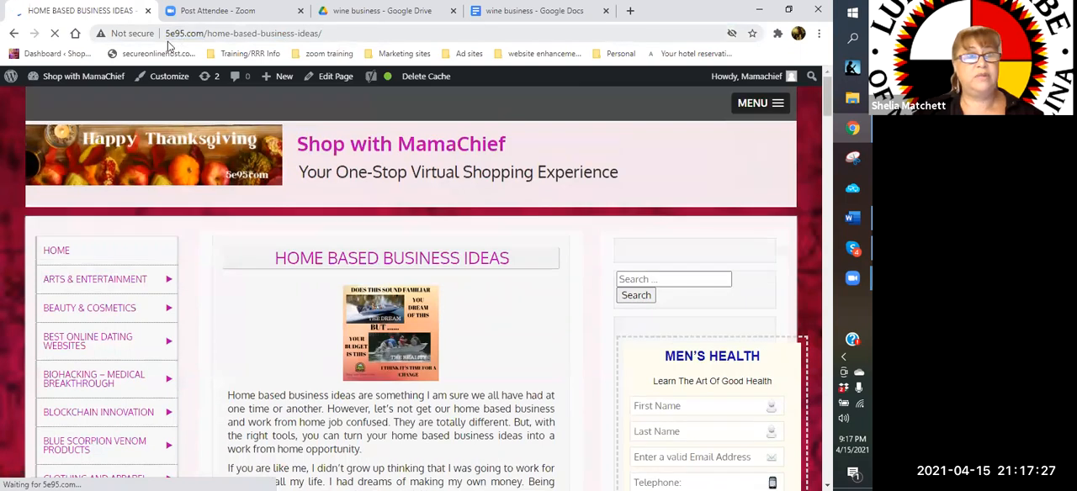
Copy the home based business ideas post's web address and paste it as the third link in the "wine business" document, followed by a new line
left_click(173, 36)
right_click(172, 38)
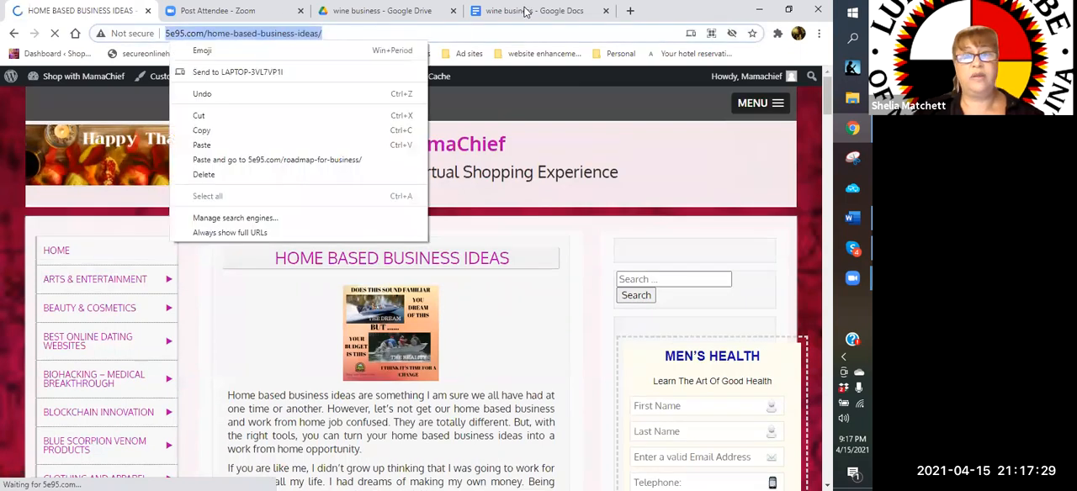
left_click(202, 130)
left_click(534, 11)
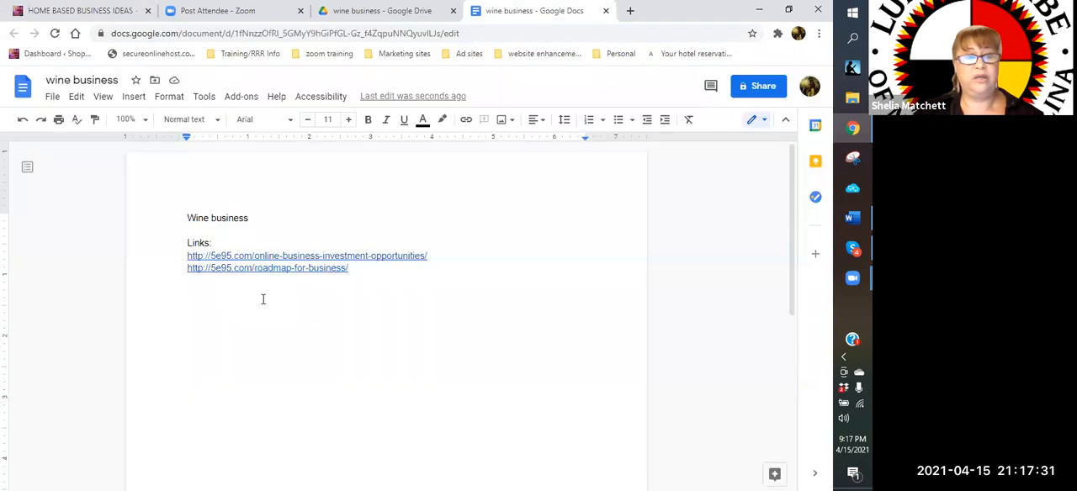
right_click(263, 299)
left_click(255, 130)
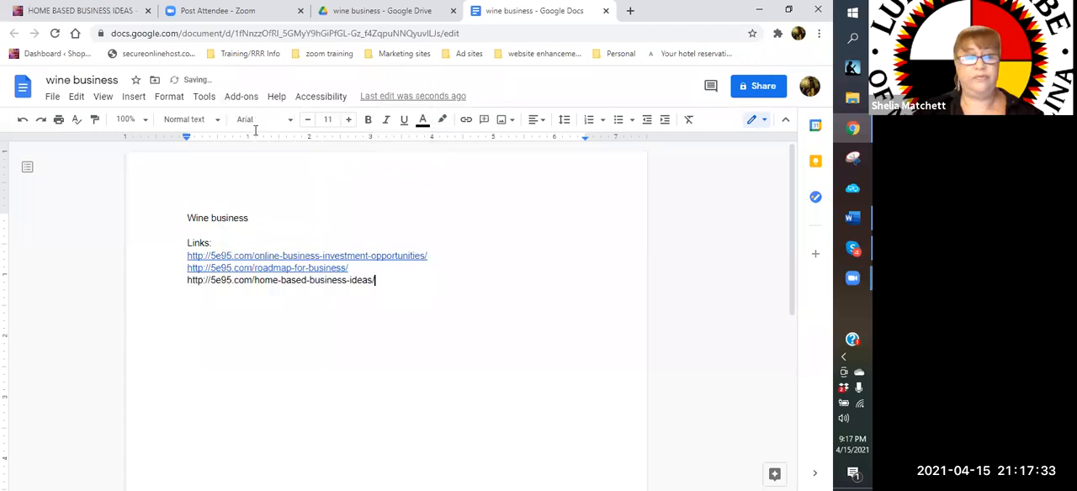
key("Return")
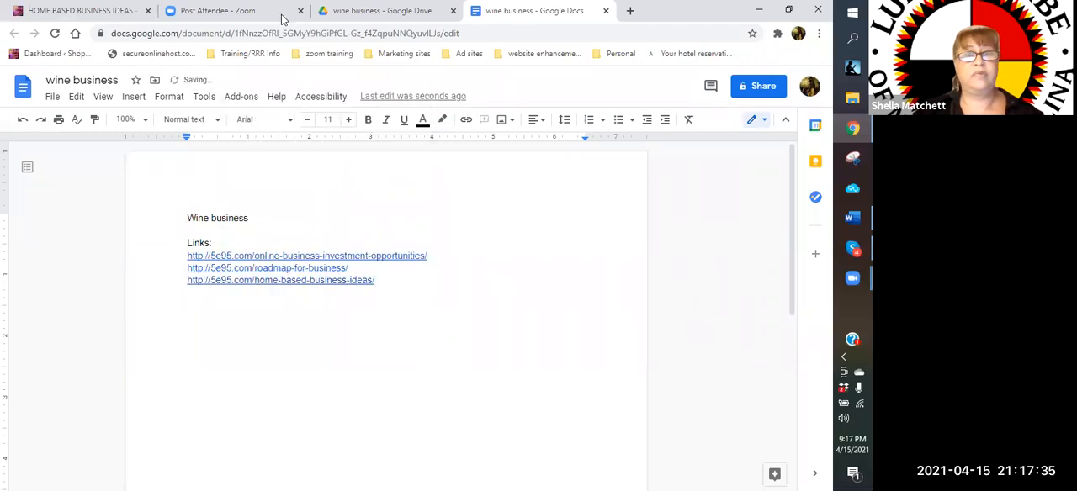
Go back to the website's "business" search results and open the "Canadian Wine Club Business Opportunity" post
left_click(84, 12)
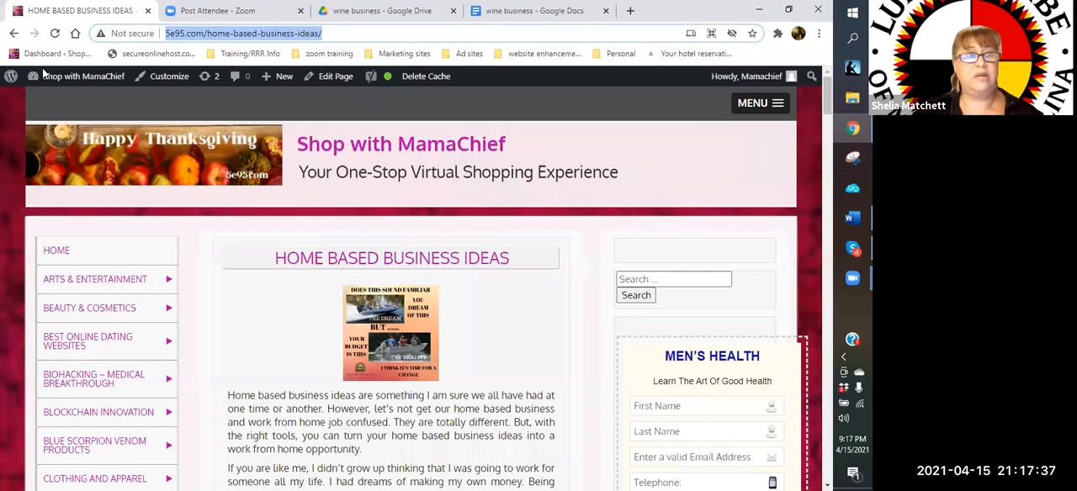
left_click(14, 33)
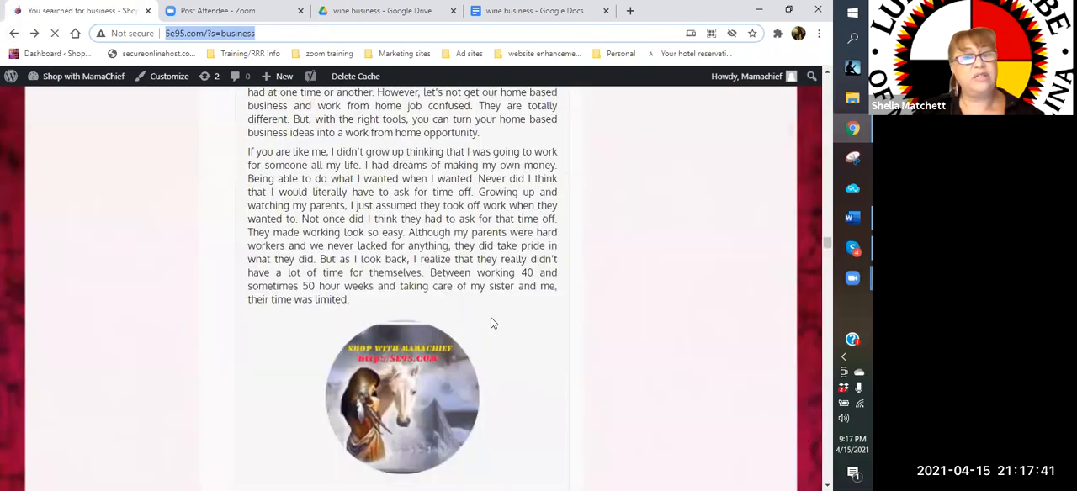
scroll(490, 318, "down", 12)
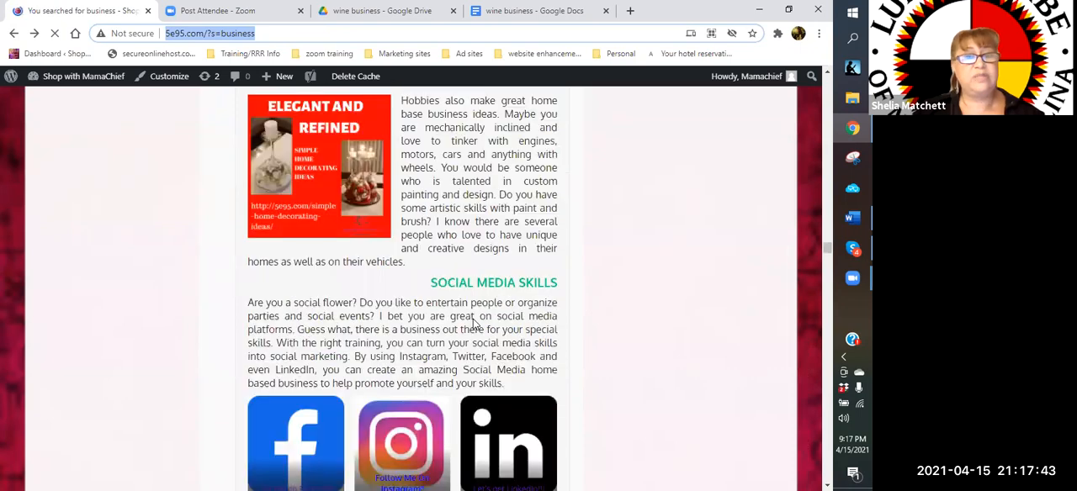
scroll(474, 324, "down", 3)
scroll(474, 324, "down", 4)
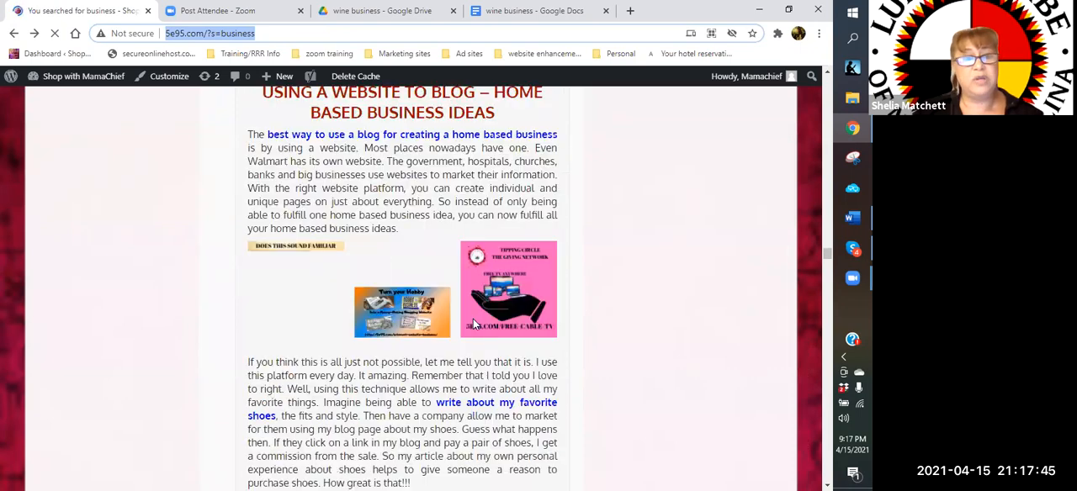
scroll(473, 324, "down", 5)
scroll(474, 324, "down", 5)
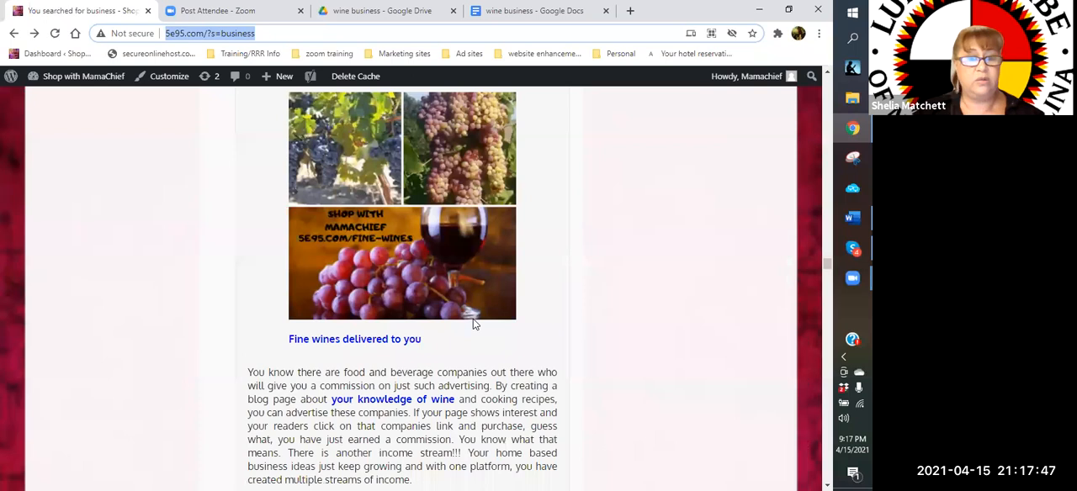
scroll(473, 324, "down", 3)
scroll(473, 324, "down", 5)
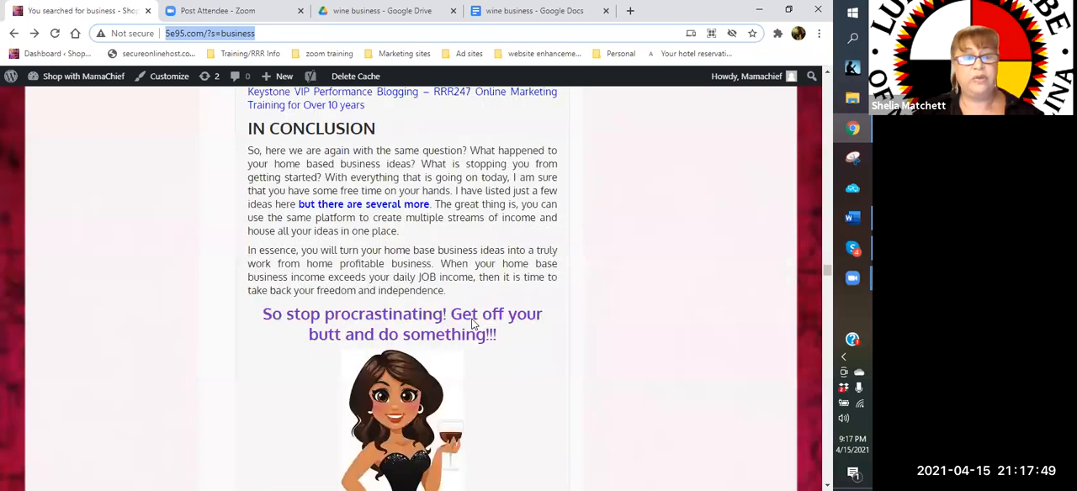
scroll(472, 324, "down", 5)
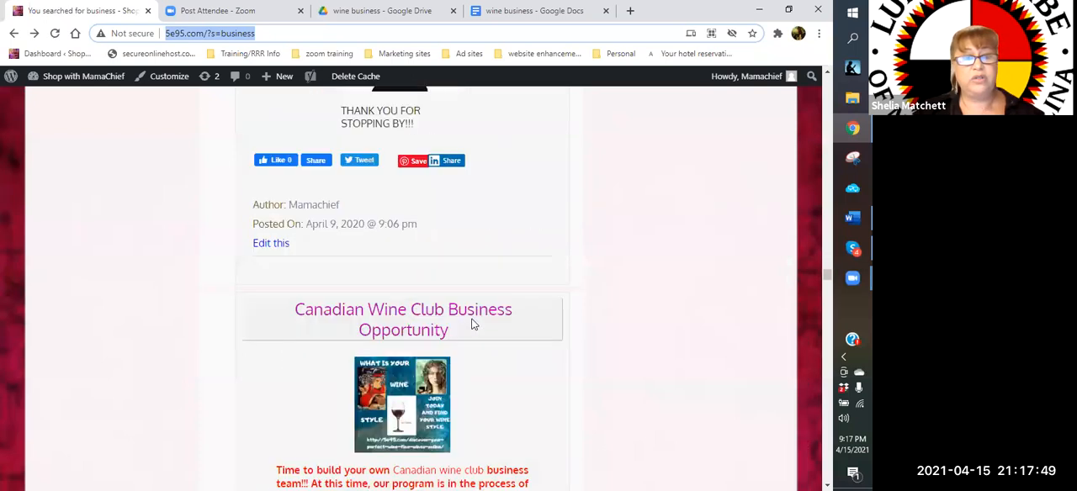
left_click(426, 315)
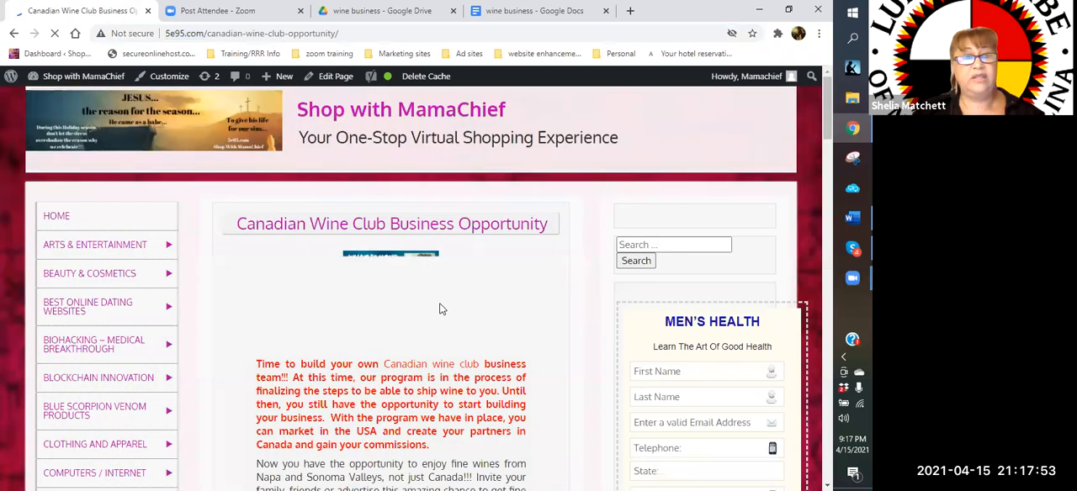
Copy the Canadian wine club post's web address and paste it as the fourth link in the "wine business" document, followed by a new line
left_click(168, 37)
right_click(166, 34)
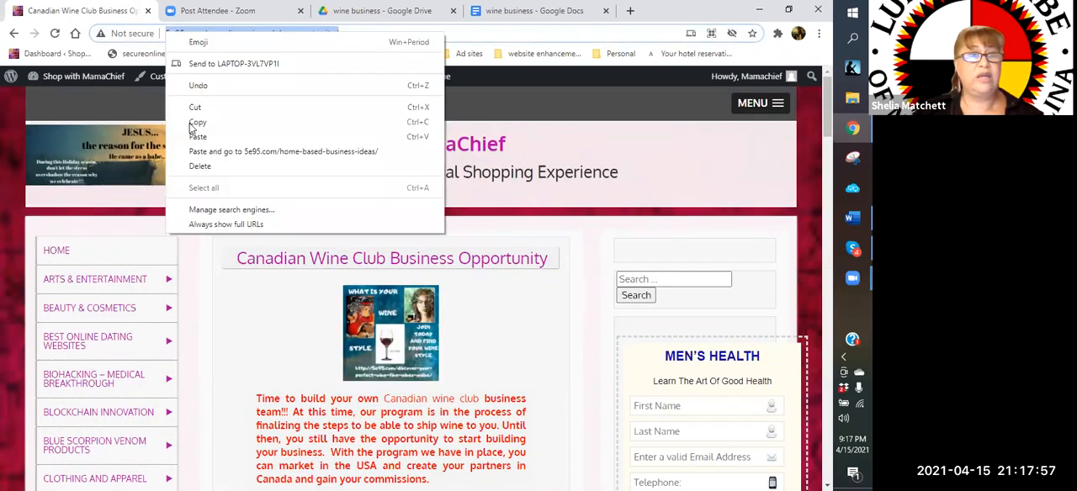
left_click(192, 124)
left_click(571, 11)
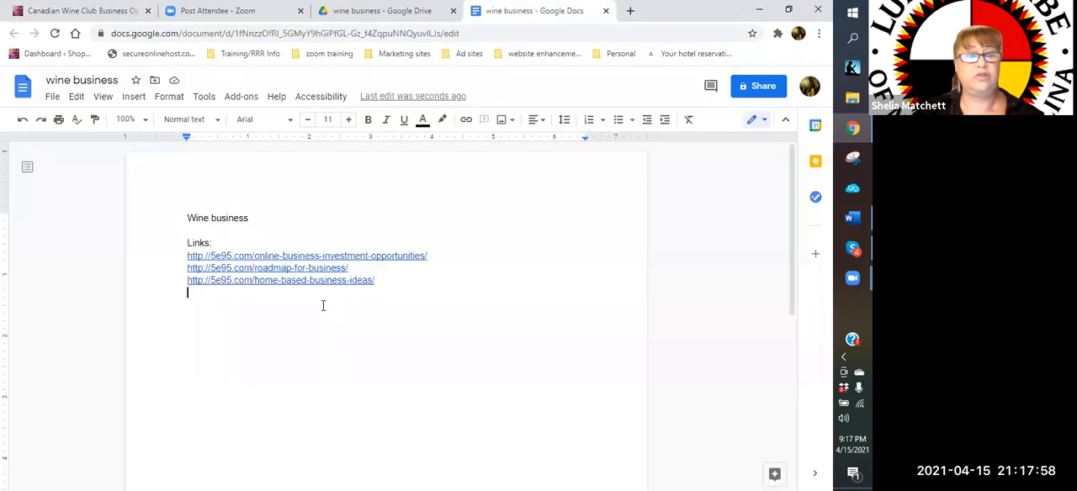
right_click(219, 298)
left_click(255, 127)
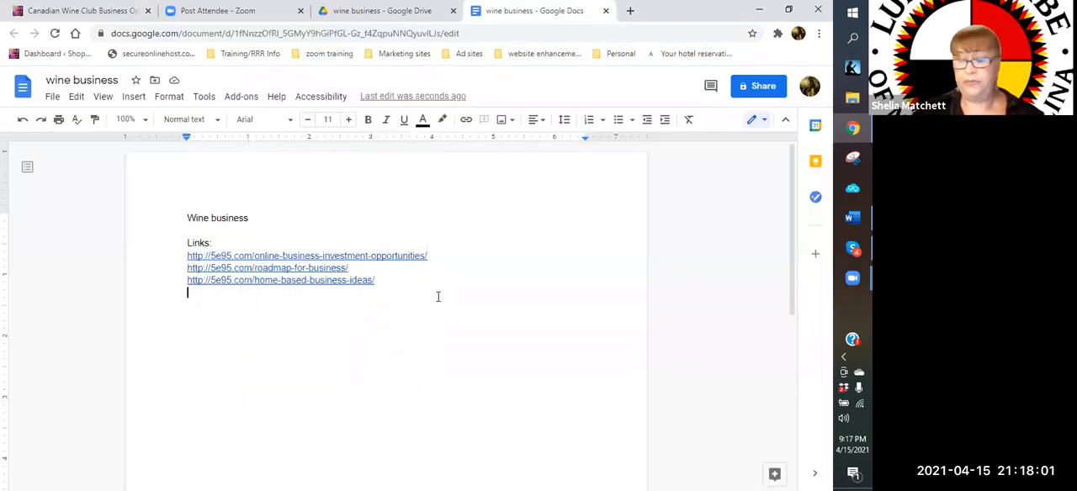
key("ctrl+v")
key("Return")
Return to the website's "business" search results and open the "Creating an Internet Website Business" post
left_click(72, 11)
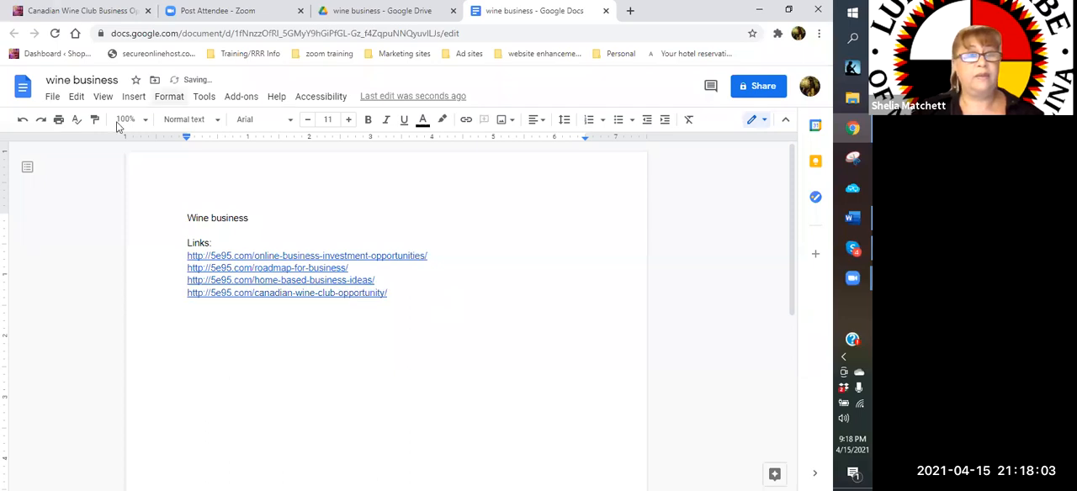
left_click(13, 34)
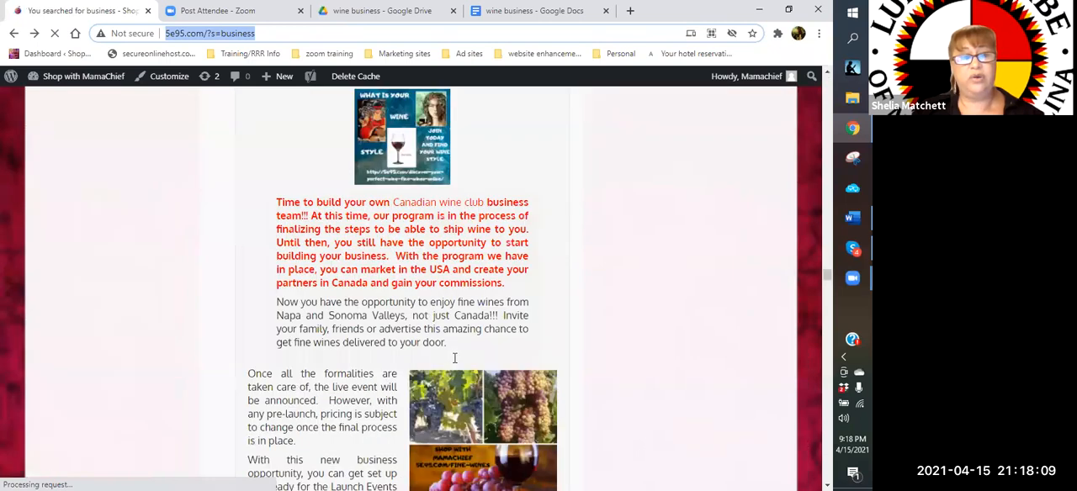
scroll(454, 358, "down", 2)
scroll(446, 341, "down", 8)
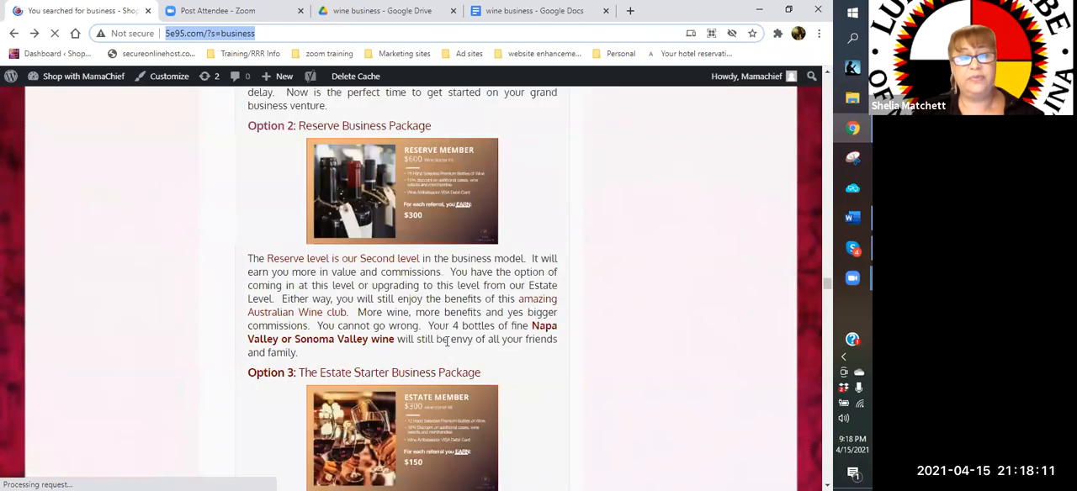
scroll(447, 341, "down", 10)
scroll(447, 341, "down", 5)
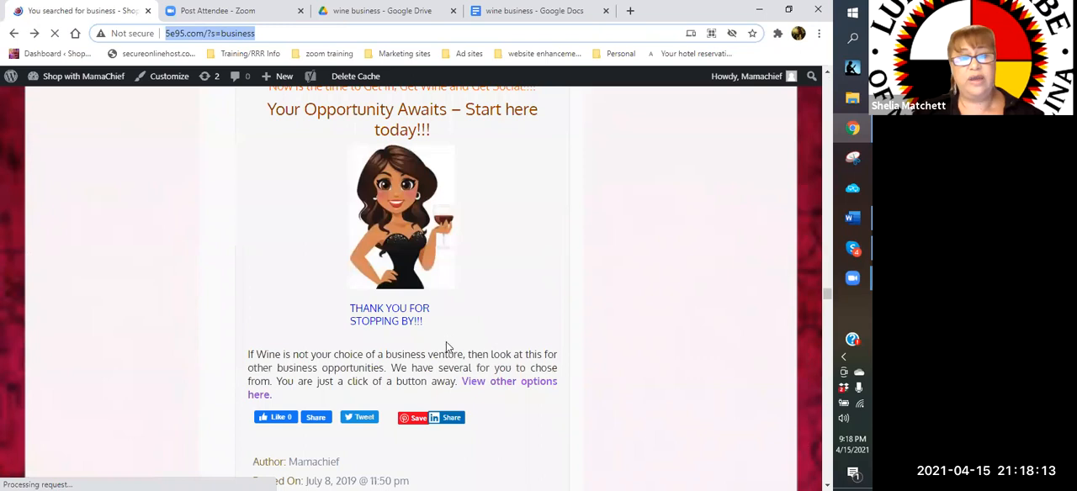
scroll(446, 346, "down", 3)
scroll(426, 126, "down", 3)
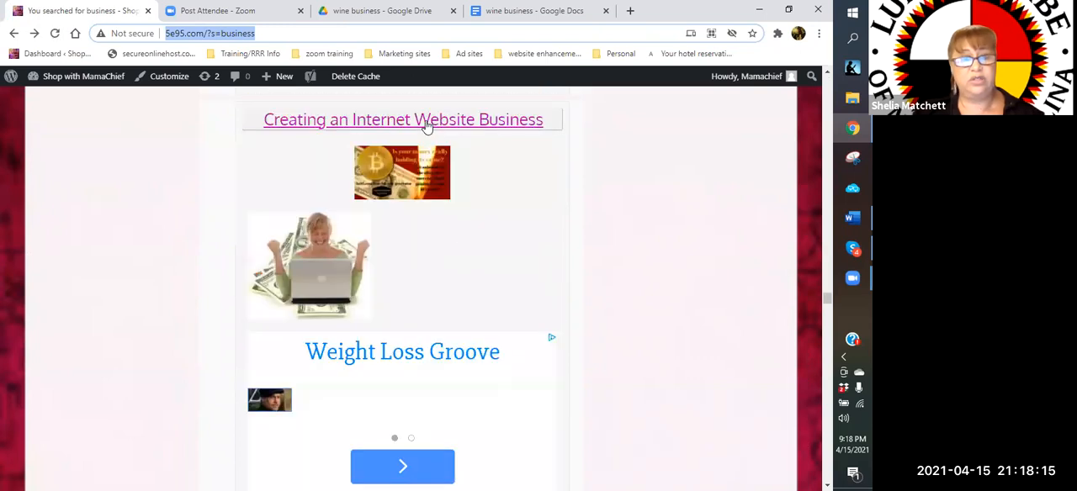
left_click(426, 126)
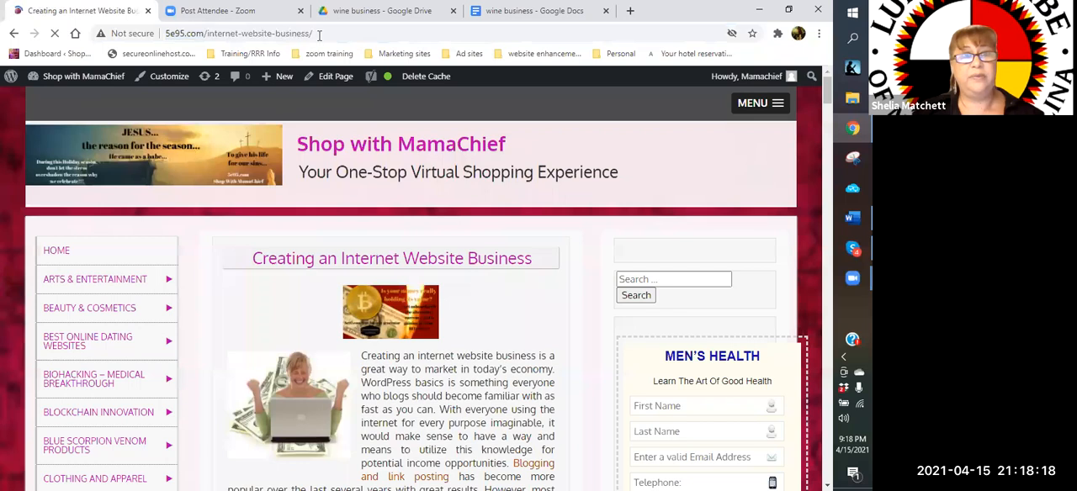
Copy the internet website business post's web address and paste it as the fifth link in the "wine business" document, followed by a new line
left_click_drag(319, 33, 174, 36)
right_click(174, 33)
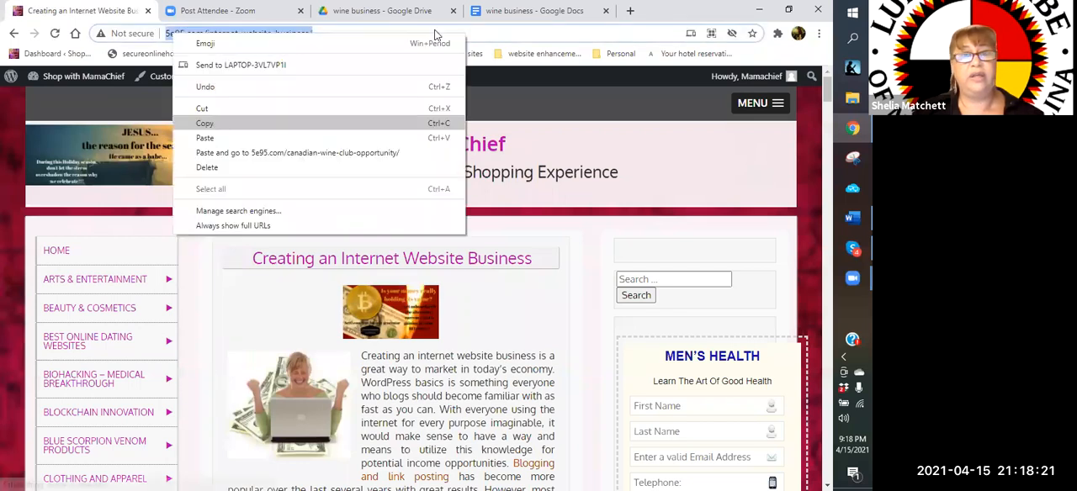
left_click(212, 129)
left_click(532, 17)
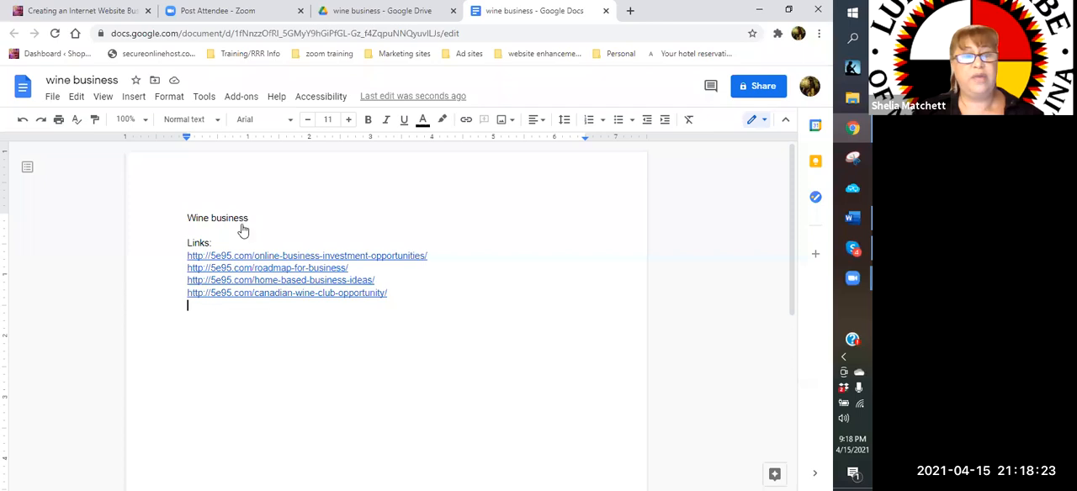
right_click(238, 163)
key("ctrl+v")
key("Return")
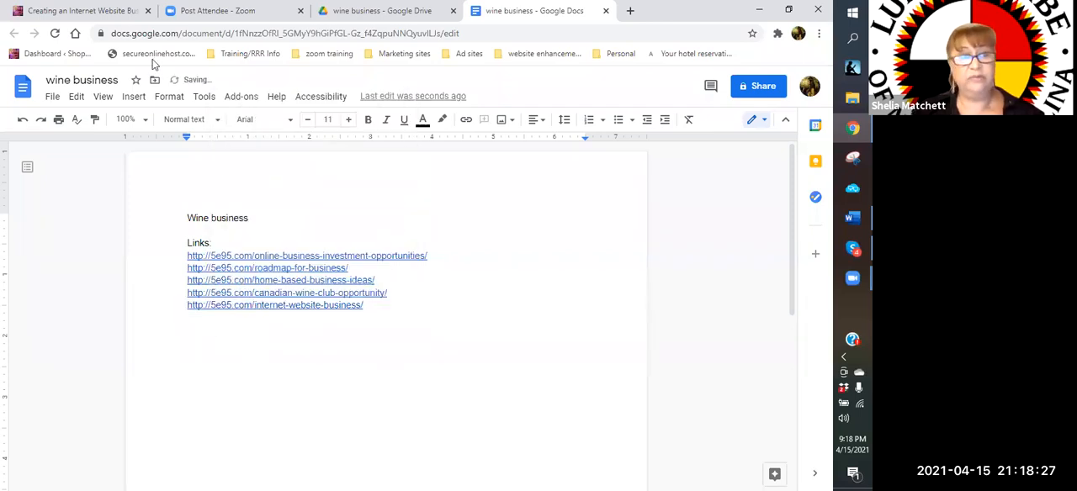
Return from the "Creating an Internet Website Business" post to the website's "business" search results
left_click(87, 11)
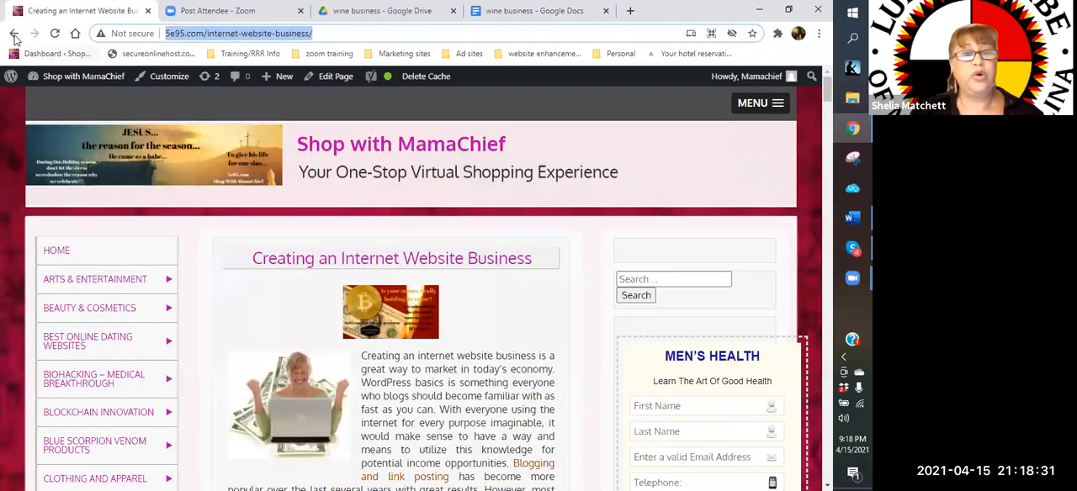
left_click(14, 33)
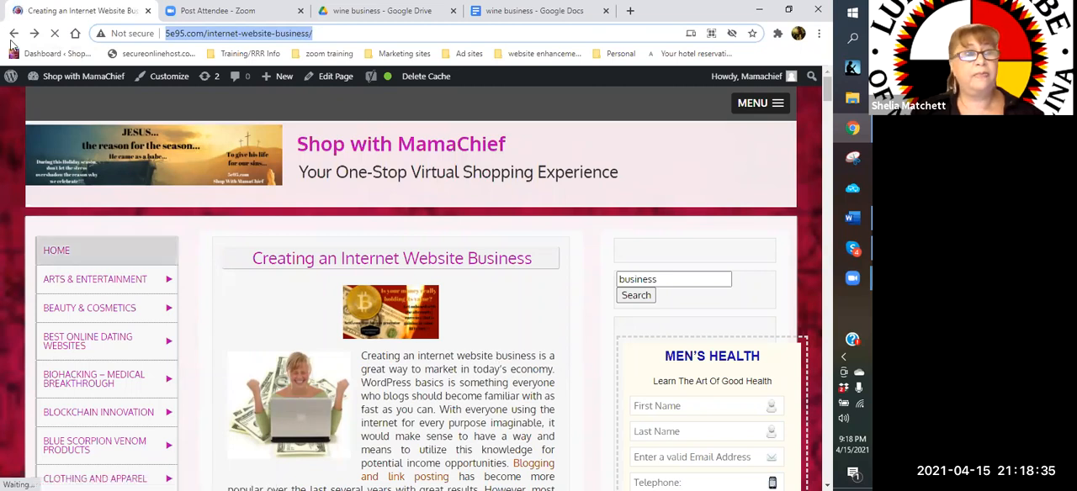
key("Return")
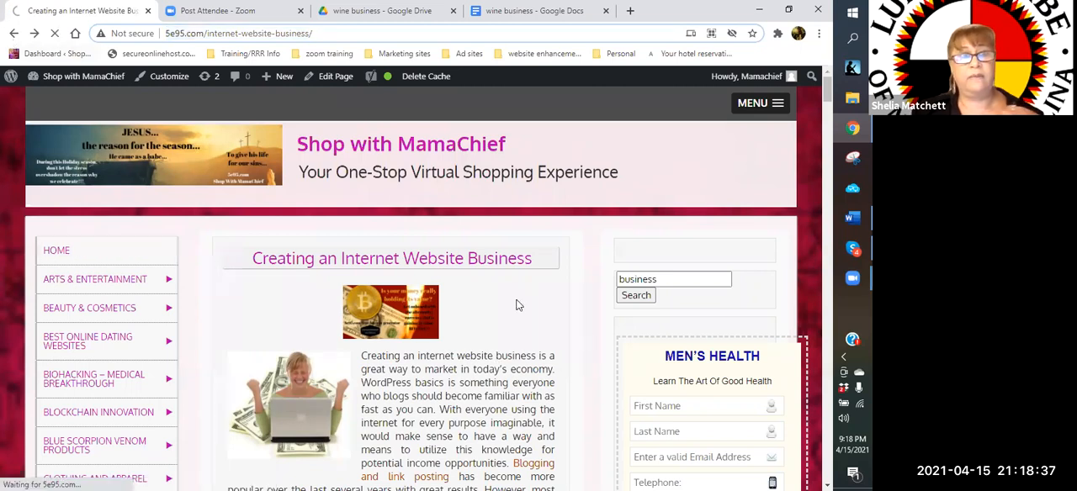
scroll(519, 305, "down", 4)
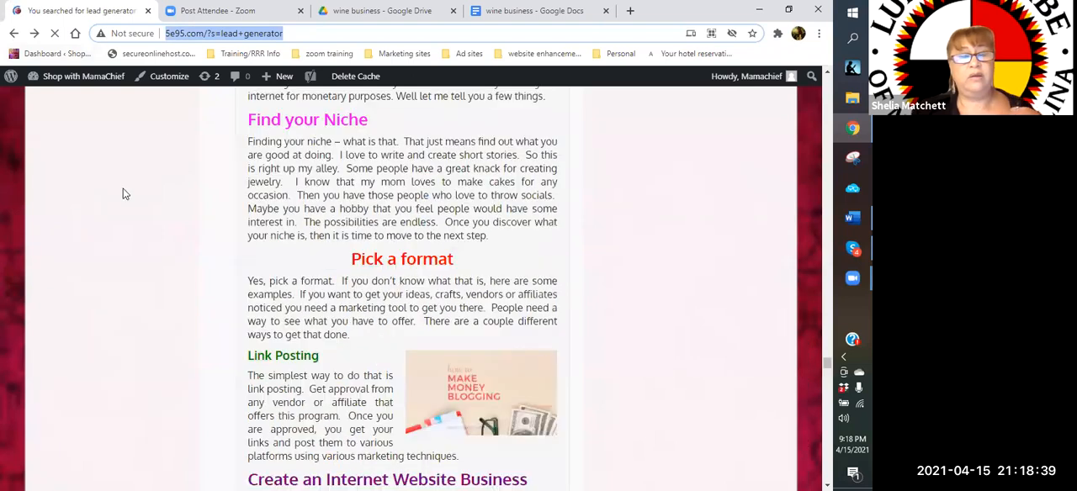
scroll(294, 267, "down", 5)
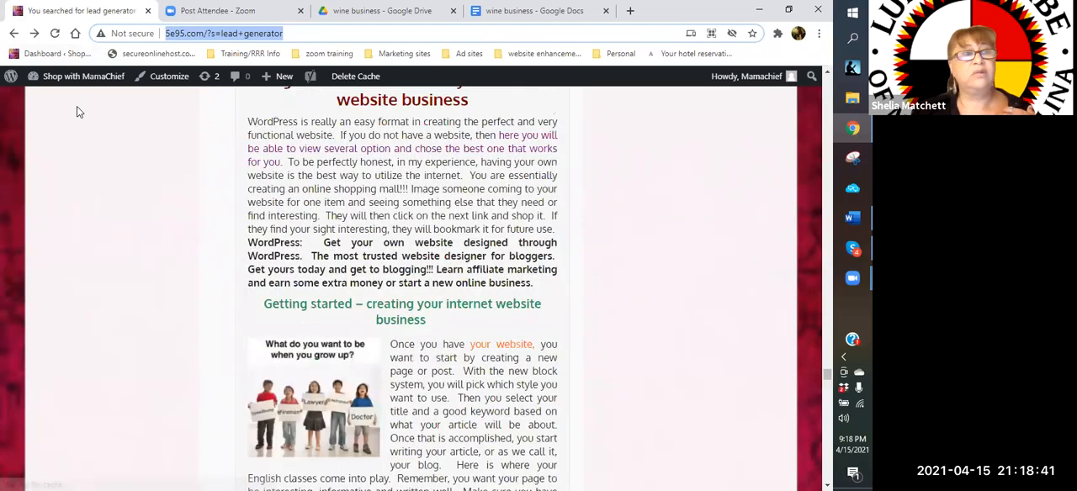
scroll(77, 112, "down", 3)
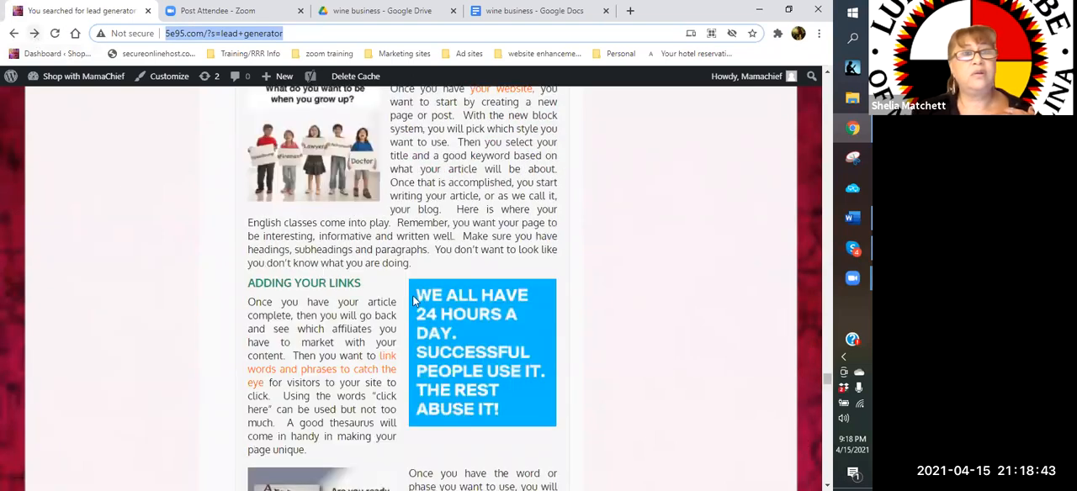
left_click(34, 36)
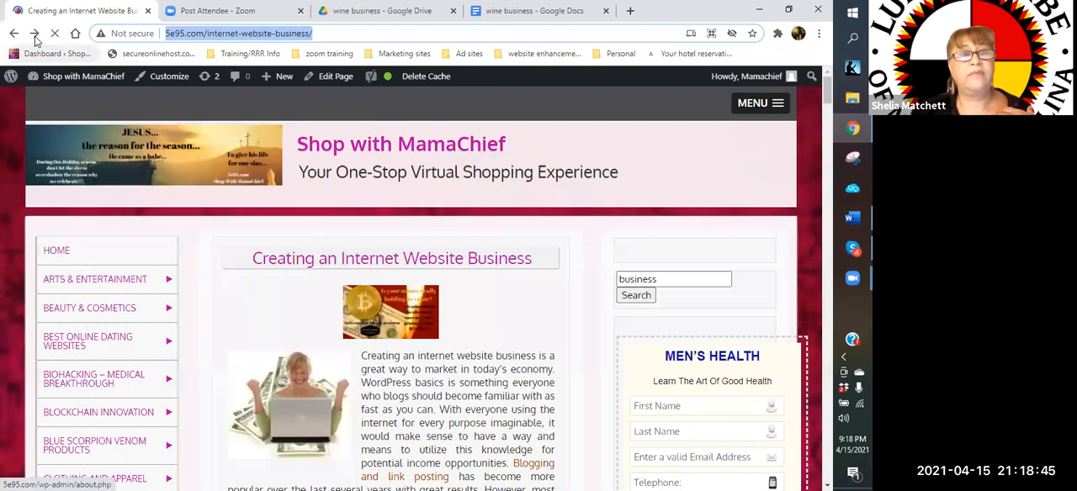
left_click(35, 36)
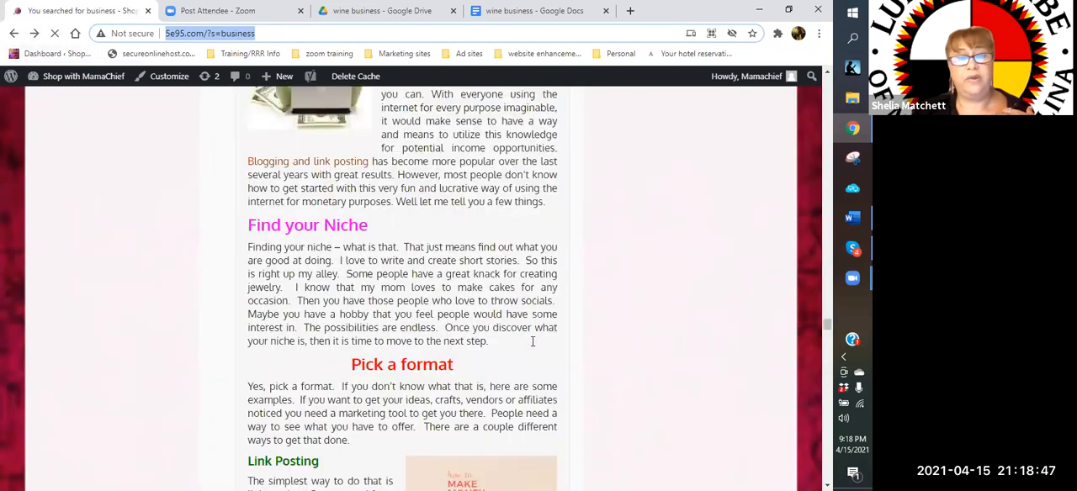
Find the "Fine wine business opportunity" post in the "business" search results and open it
scroll(522, 349, "down", 3)
scroll(519, 352, "down", 3)
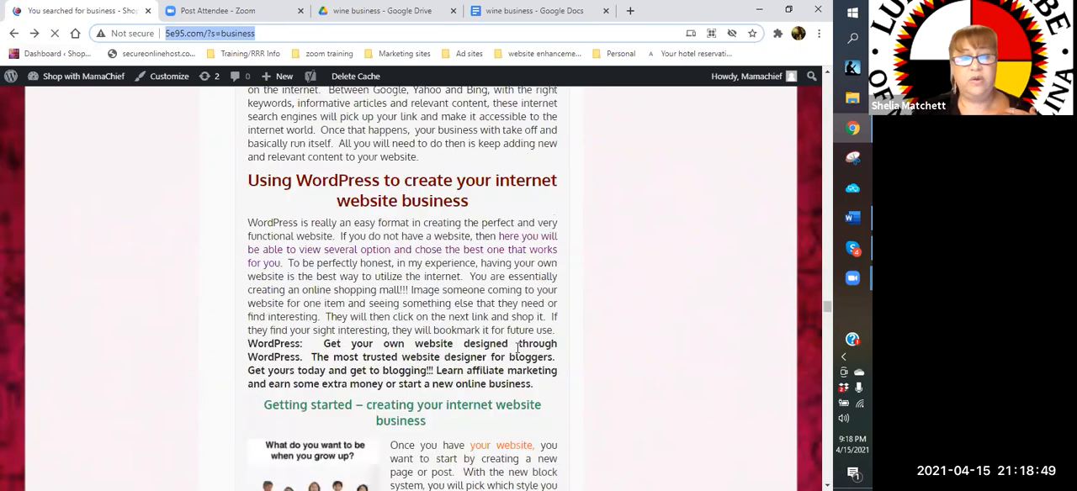
scroll(519, 352, "down", 5)
scroll(518, 347, "down", 5)
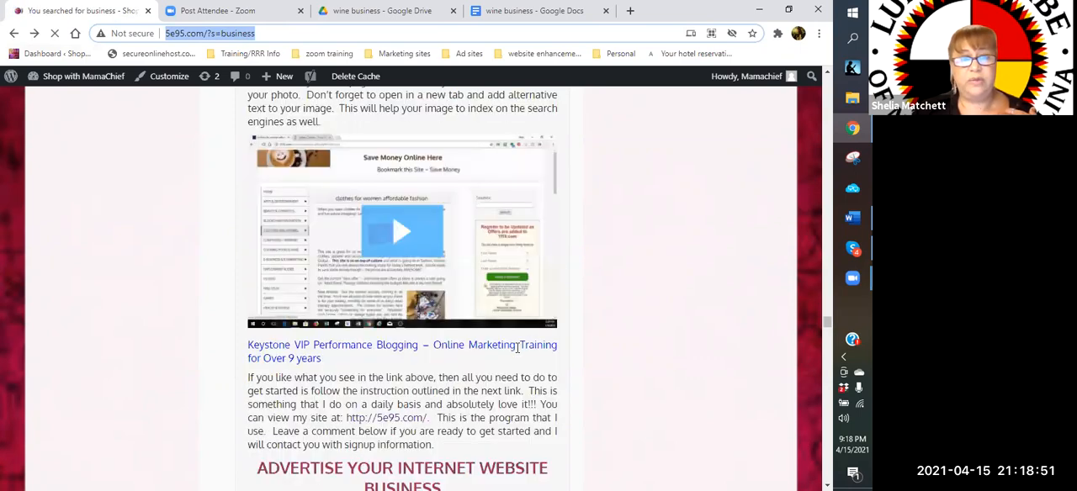
scroll(517, 348, "down", 5)
scroll(517, 349, "down", 5)
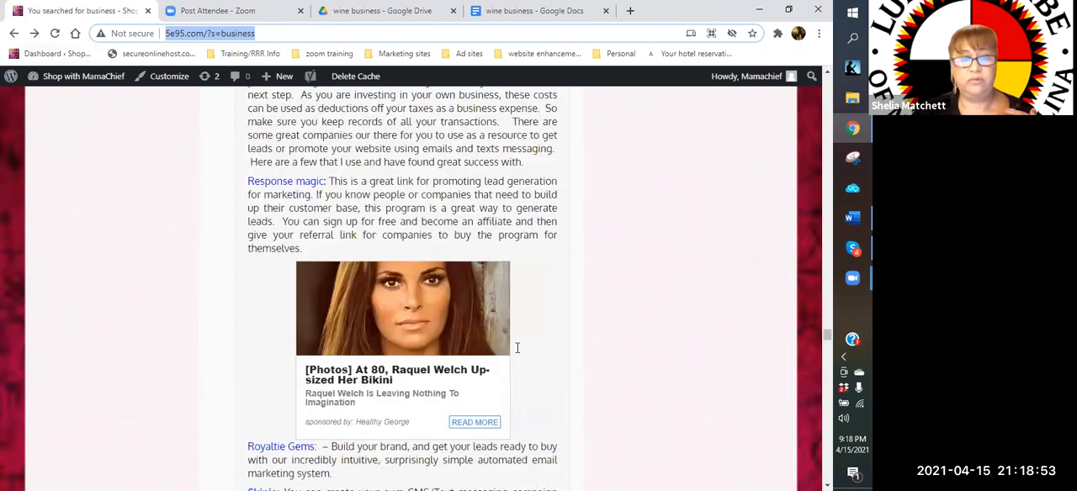
scroll(517, 348, "down", 5)
scroll(517, 347, "down", 5)
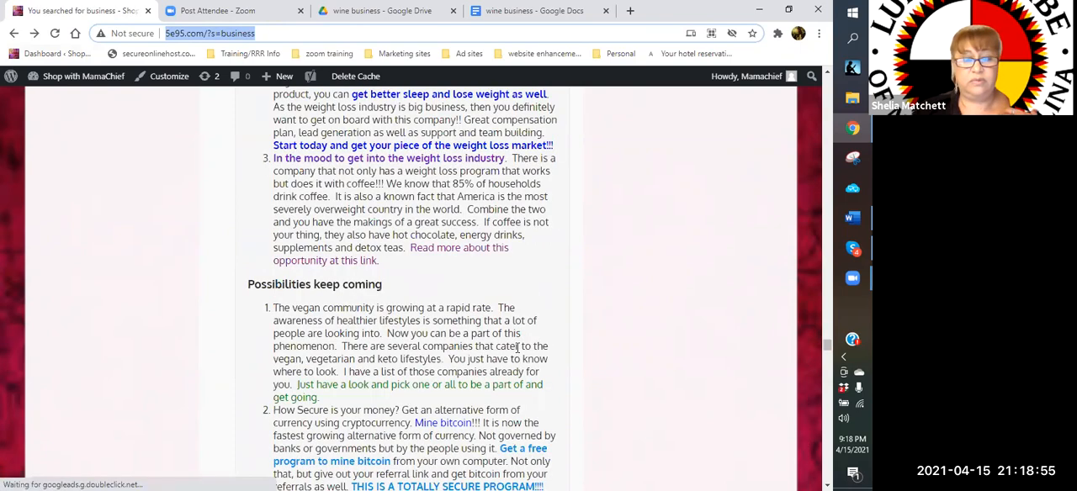
scroll(517, 348, "down", 5)
scroll(517, 348, "down", 5)
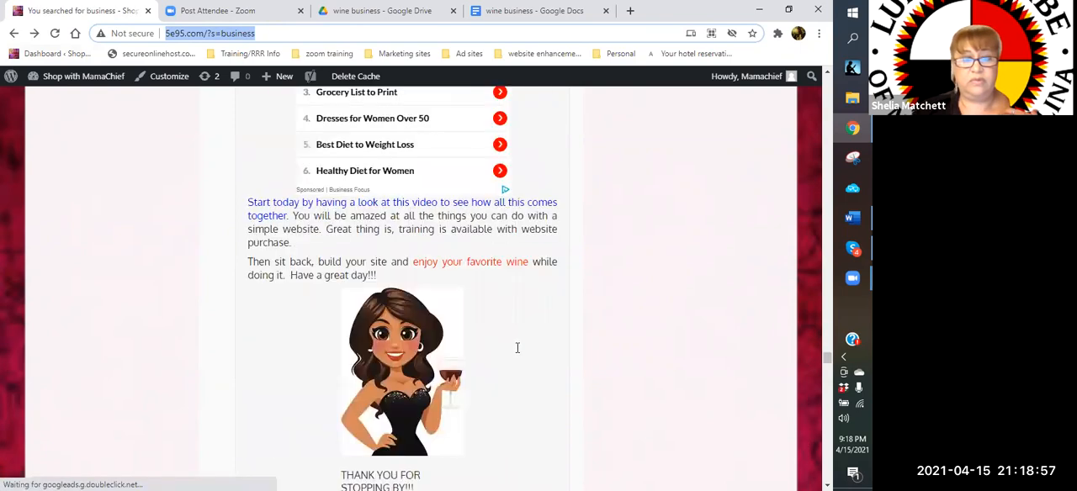
scroll(505, 340, "down", 5)
scroll(402, 253, "down", 1)
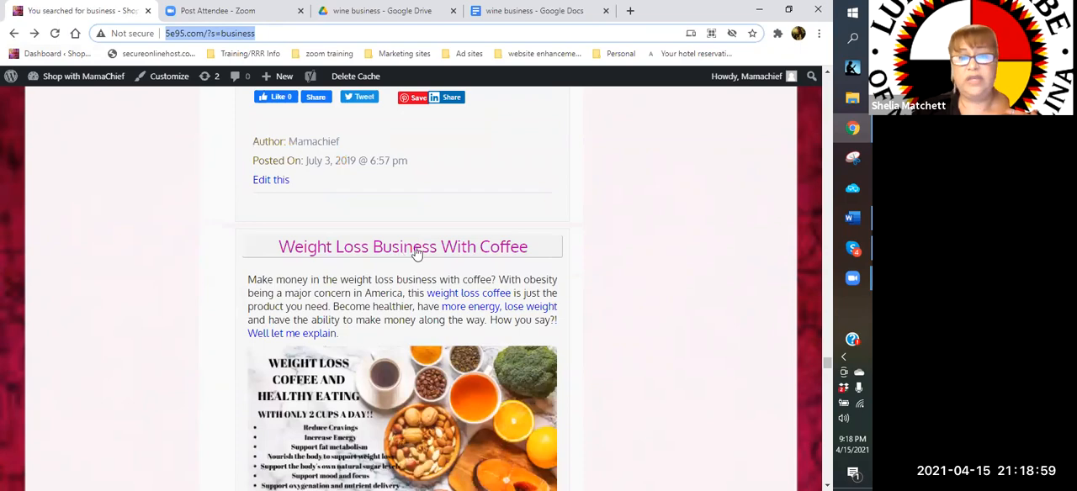
scroll(415, 252, "down", 5)
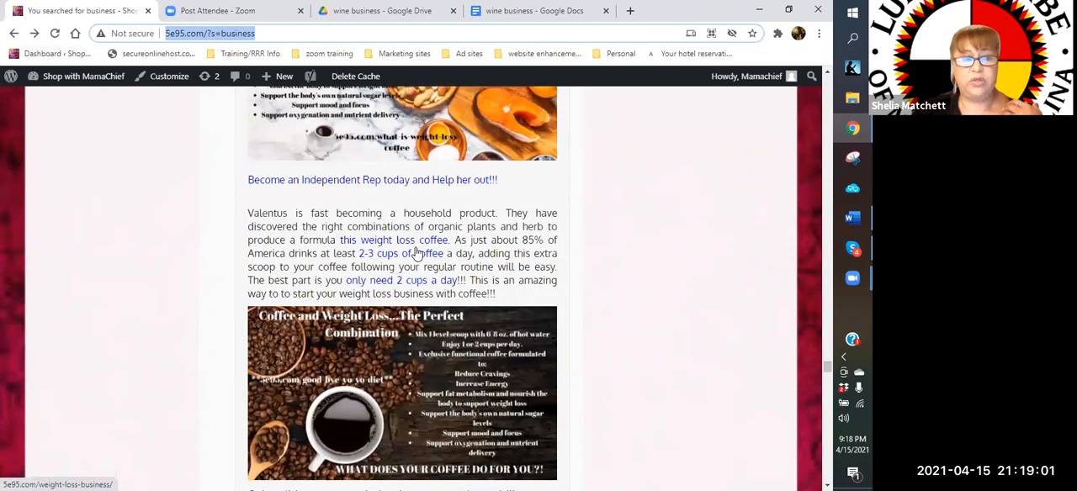
scroll(416, 252, "down", 5)
scroll(416, 252, "down", 5)
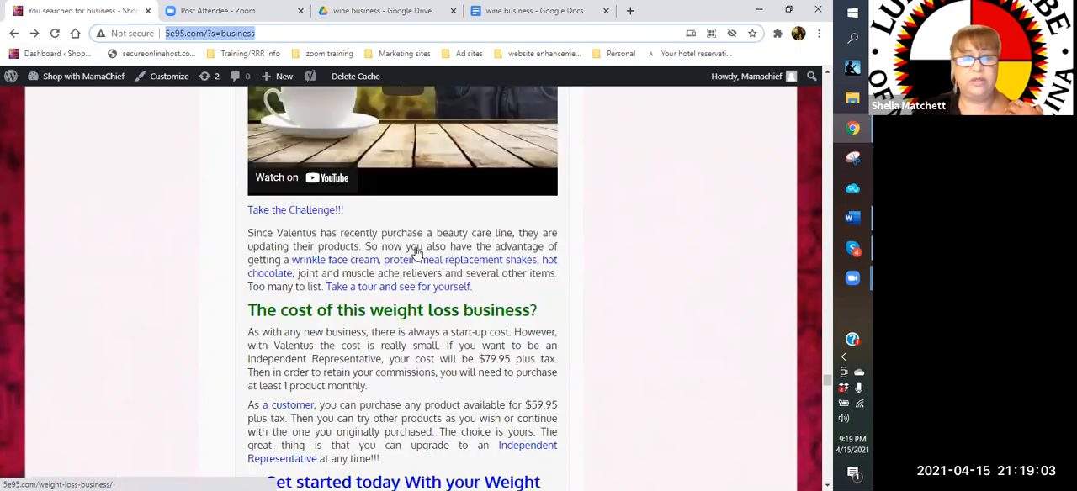
scroll(416, 252, "down", 5)
scroll(417, 252, "down", 5)
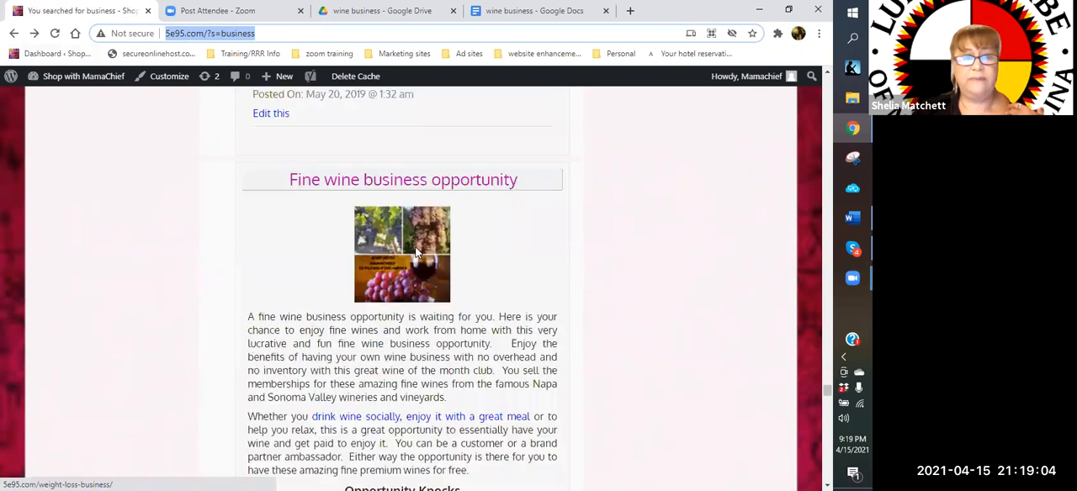
left_click(339, 189)
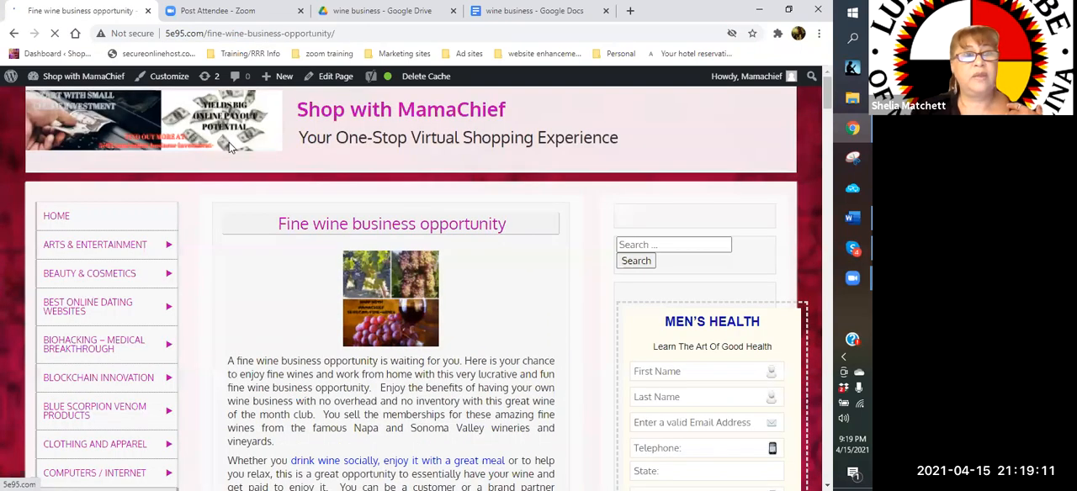
Copy the fine wine business post's web address and paste it as the sixth link in the "wine business" document, followed by a new line
left_click(166, 34)
key("ctrl+c")
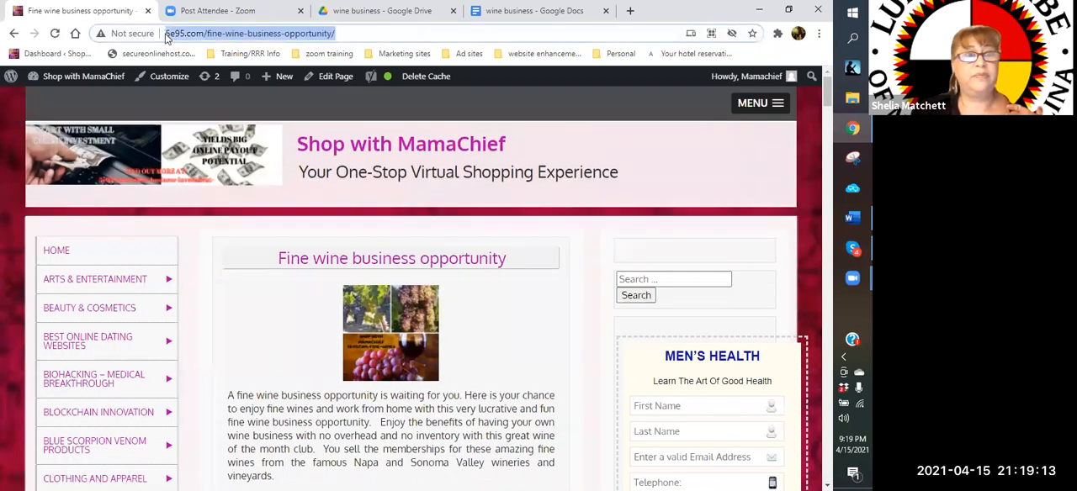
right_click(166, 36)
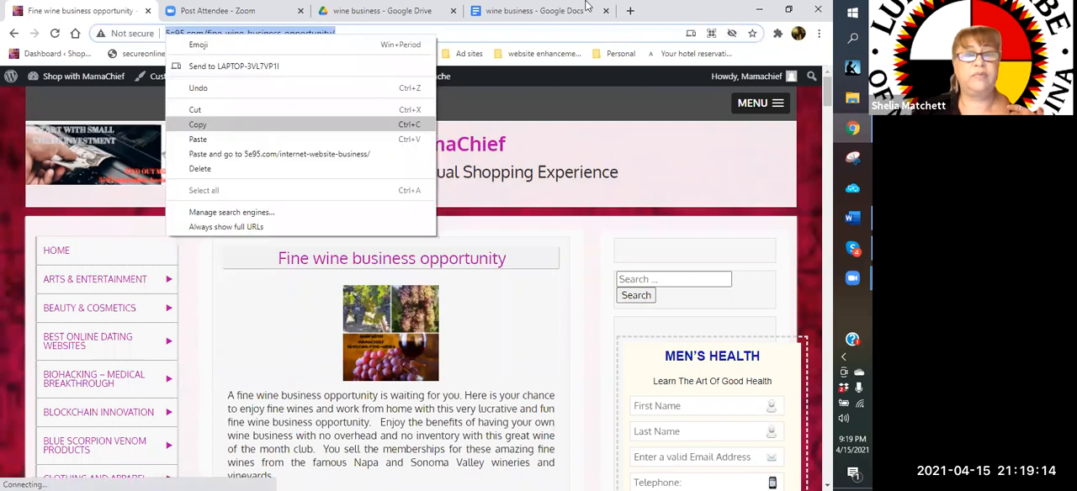
left_click(538, 11)
right_click(185, 325)
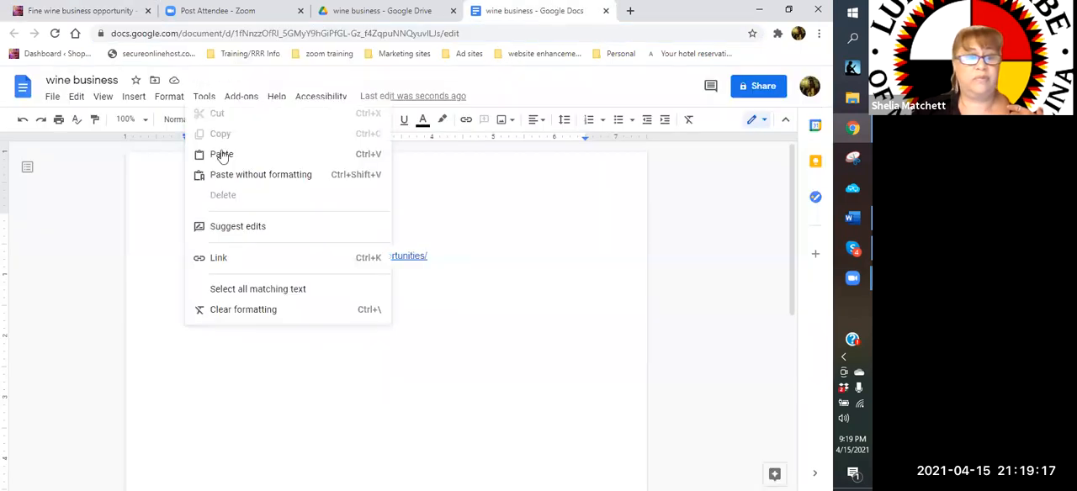
left_click(508, 396)
key("ctrl+v")
key("Return")
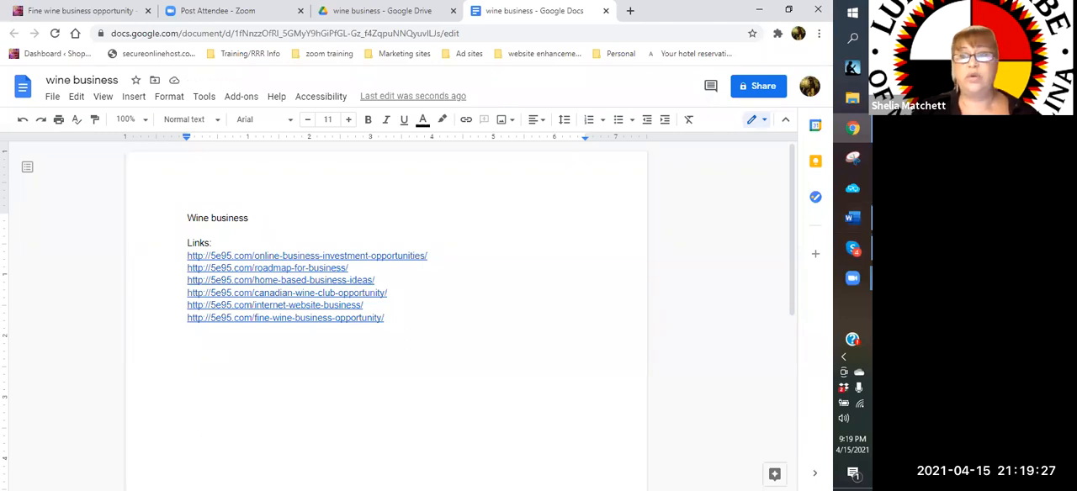
In File Explorer, open "ad copy - various 6-21-19-1" from the Dropbox "templates" folder in Word and maximize its window
left_click(853, 98)
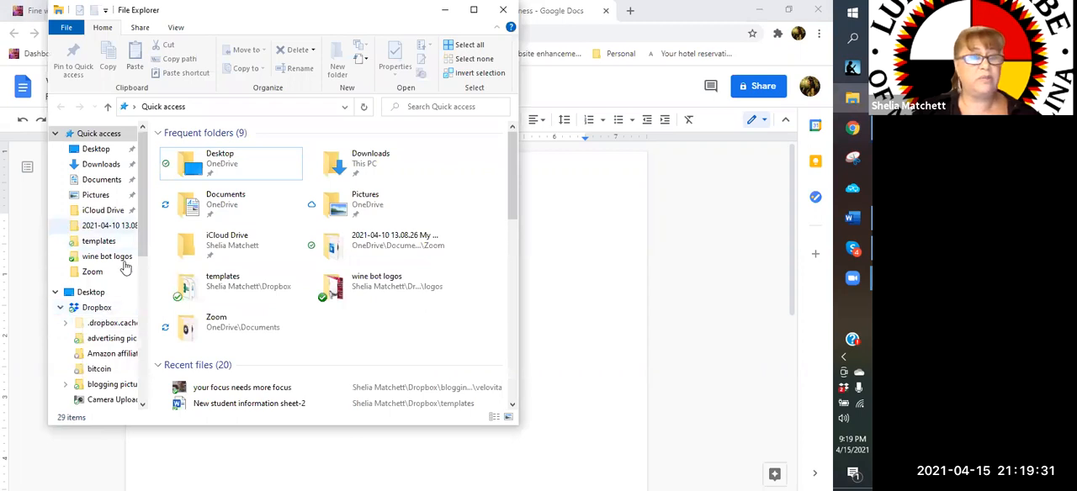
left_click(112, 244)
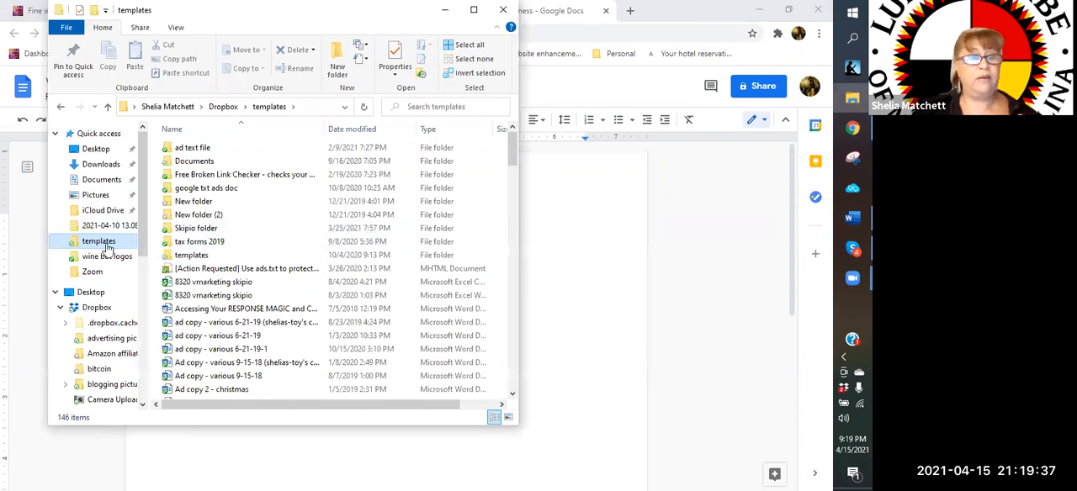
left_click(253, 255)
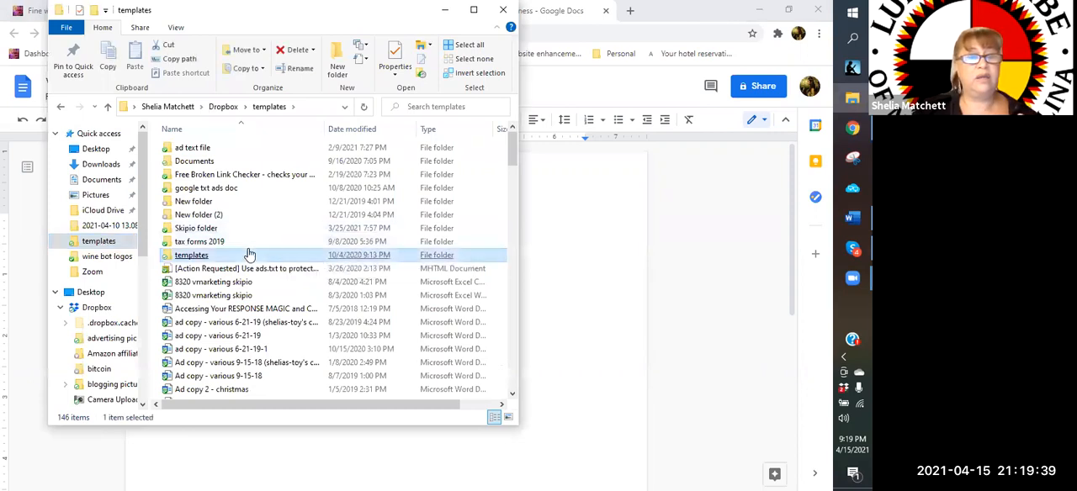
scroll(249, 254, "down", 1)
left_click(249, 248)
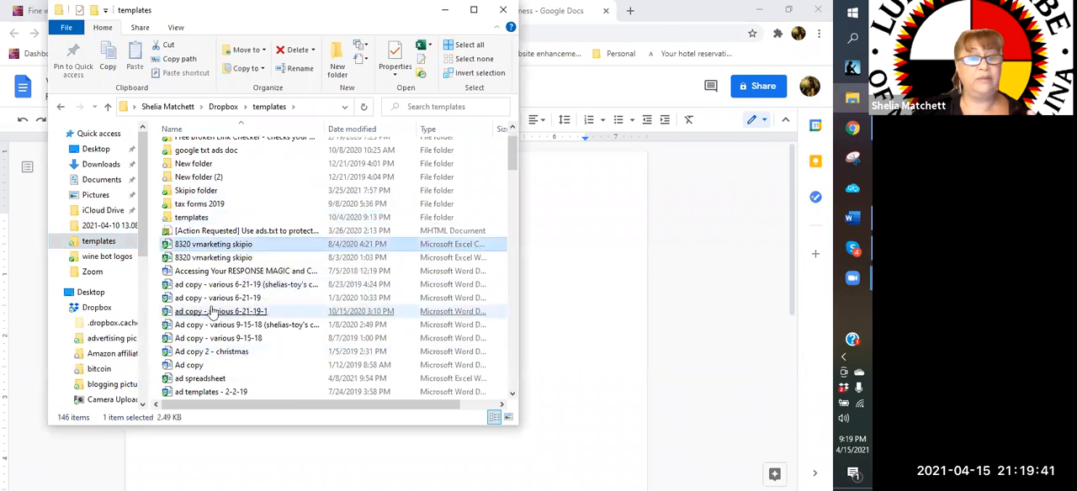
left_click(214, 299)
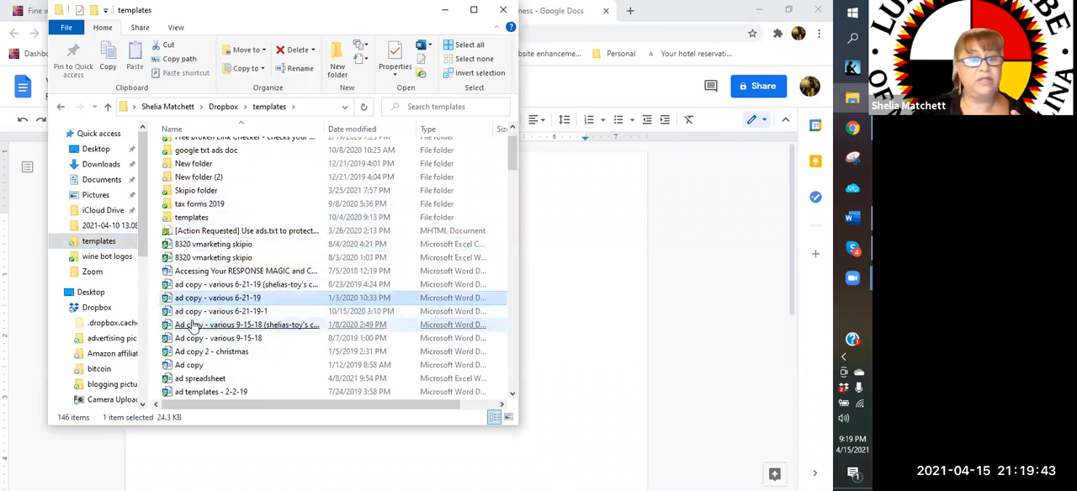
left_click(200, 315)
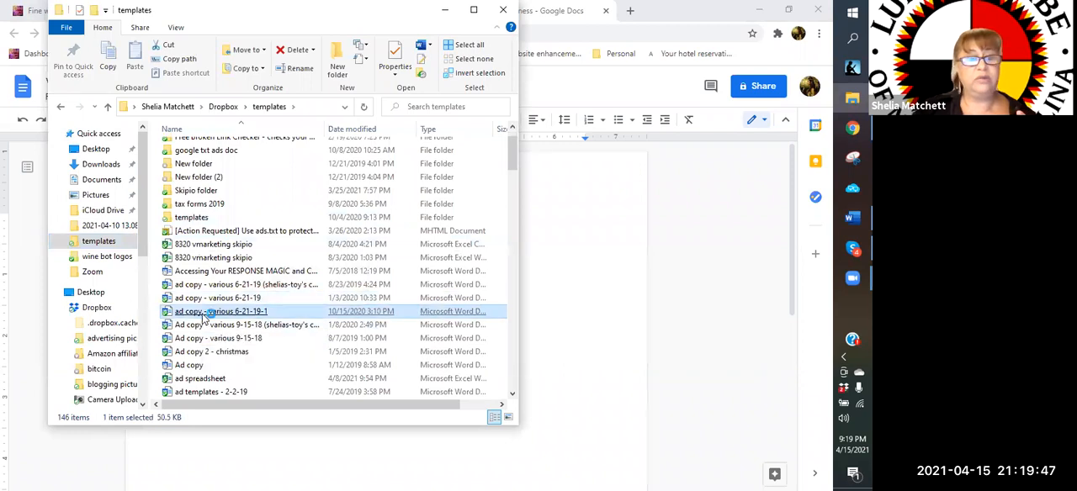
left_click(202, 317)
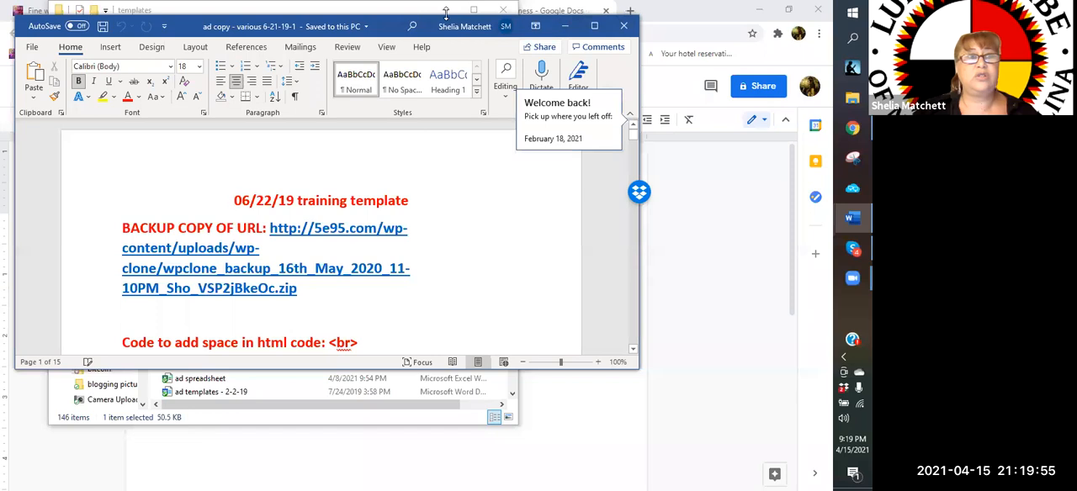
left_click(593, 29)
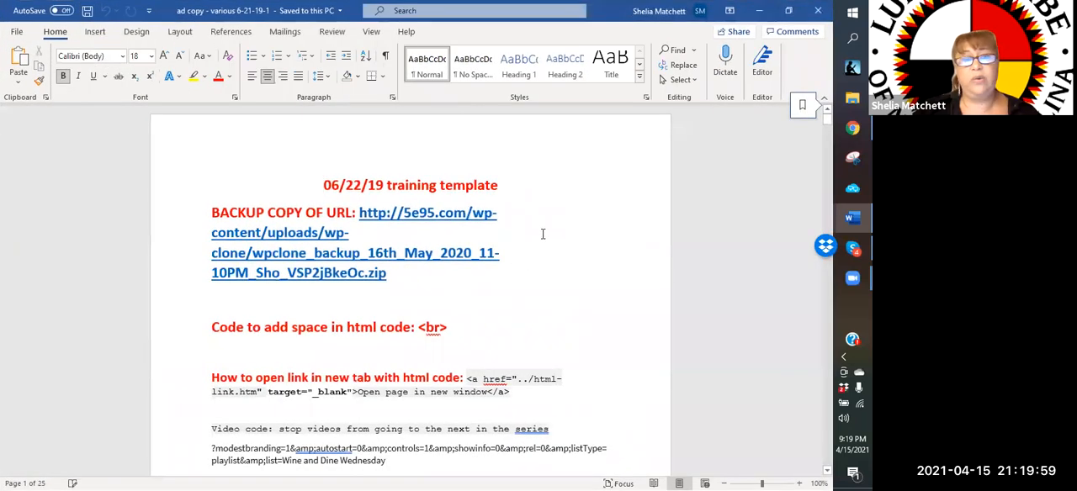
Look through the ad copy document's headlines, descriptions and links, including the wine and healthy food ads
scroll(543, 234, "down", 5)
scroll(543, 234, "down", 8)
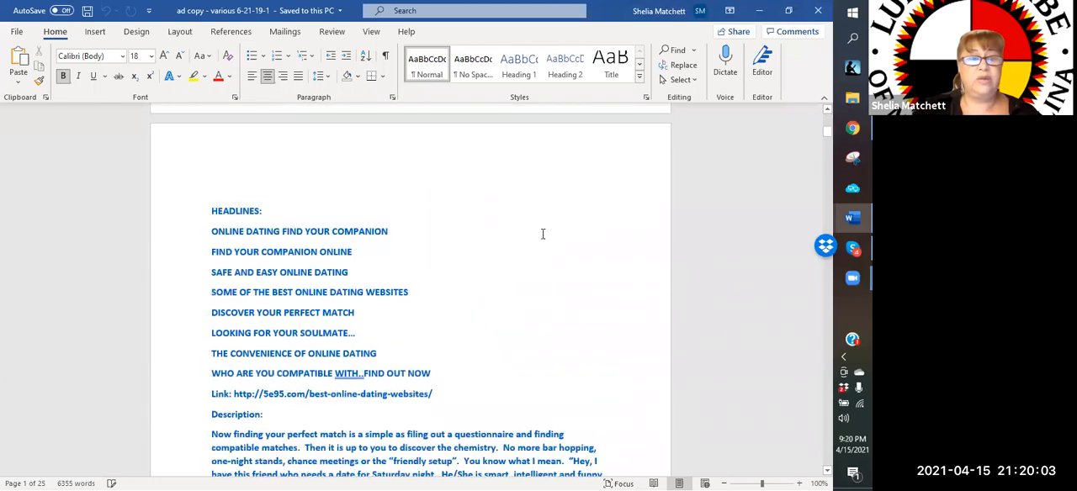
scroll(543, 233, "down", 3)
scroll(543, 234, "down", 15)
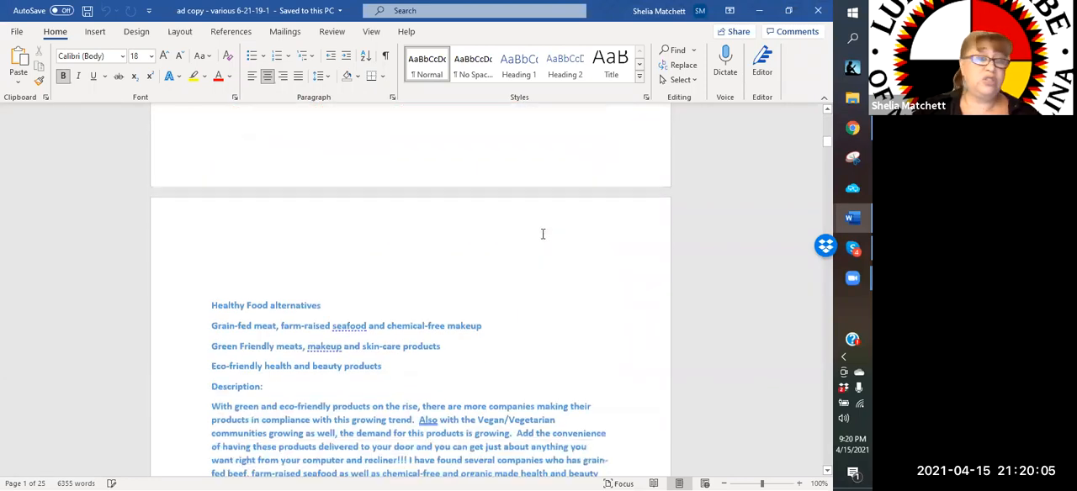
scroll(543, 234, "up", 5)
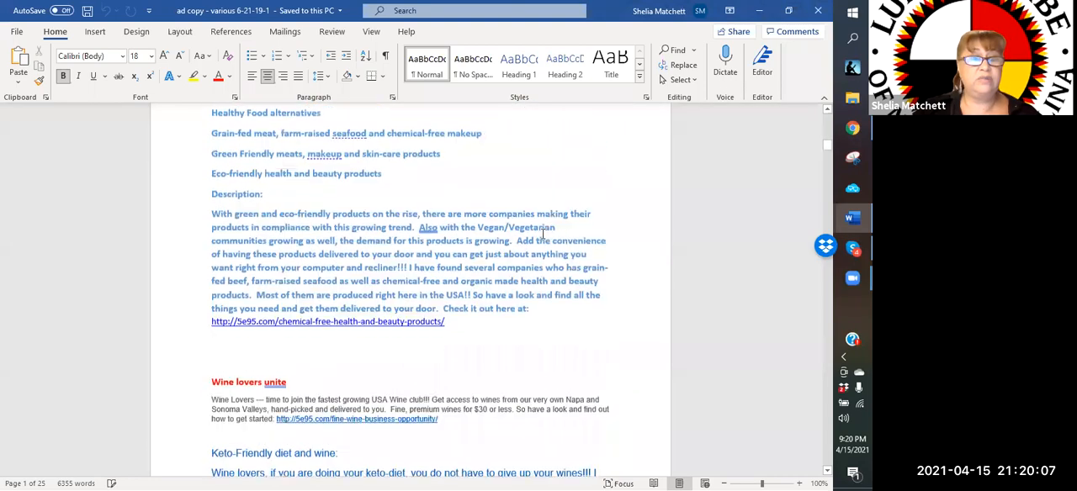
scroll(543, 234, "down", 4)
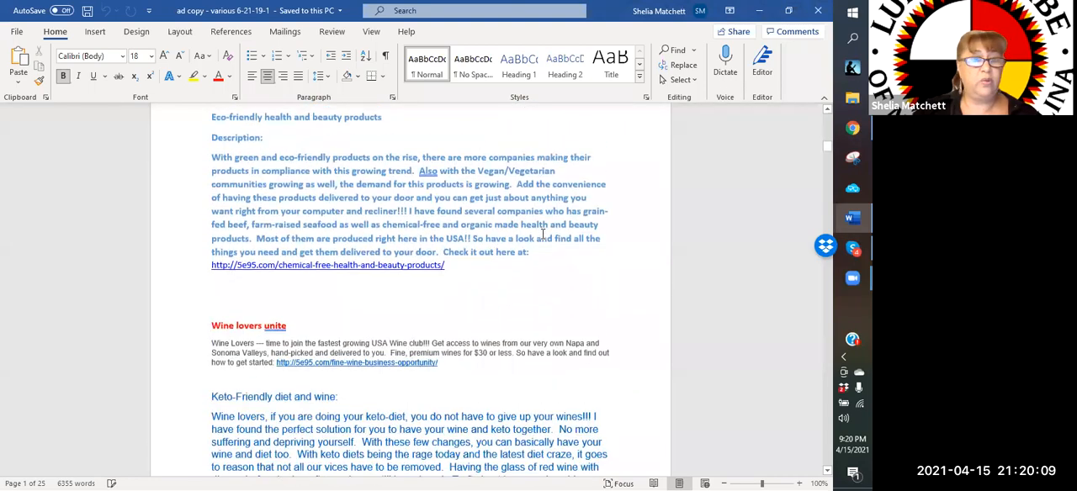
scroll(543, 233, "down", 2)
scroll(365, 359, "up", 4)
scroll(350, 360, "up", 6)
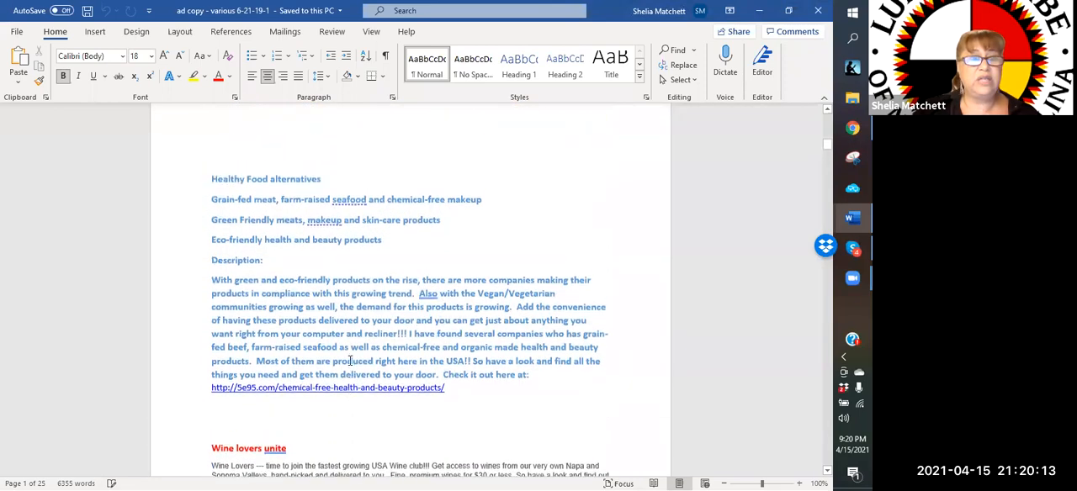
Look through the ad copy document from the healthy food and wine ads to the work-from-home and wine business headlines on page 22
scroll(350, 360, "down", 6)
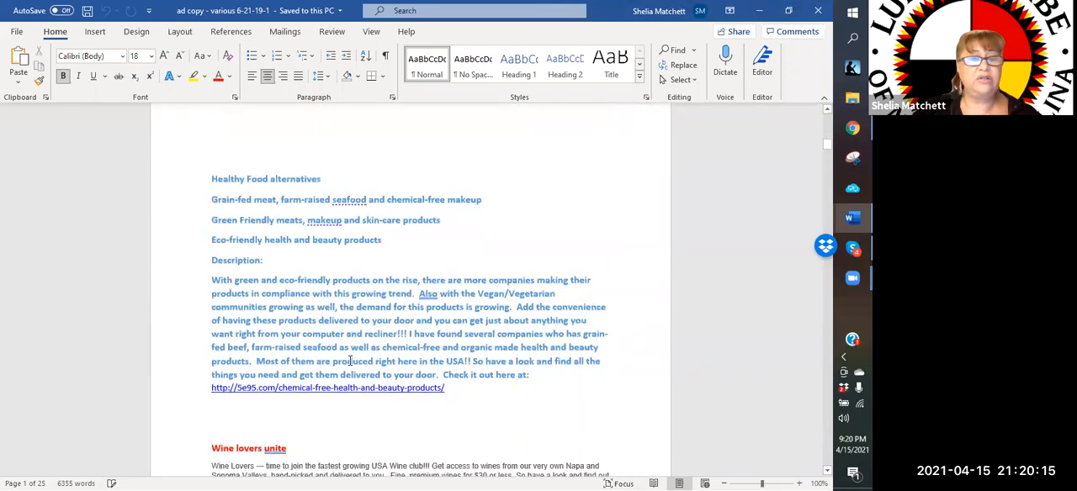
scroll(350, 360, "down", 10)
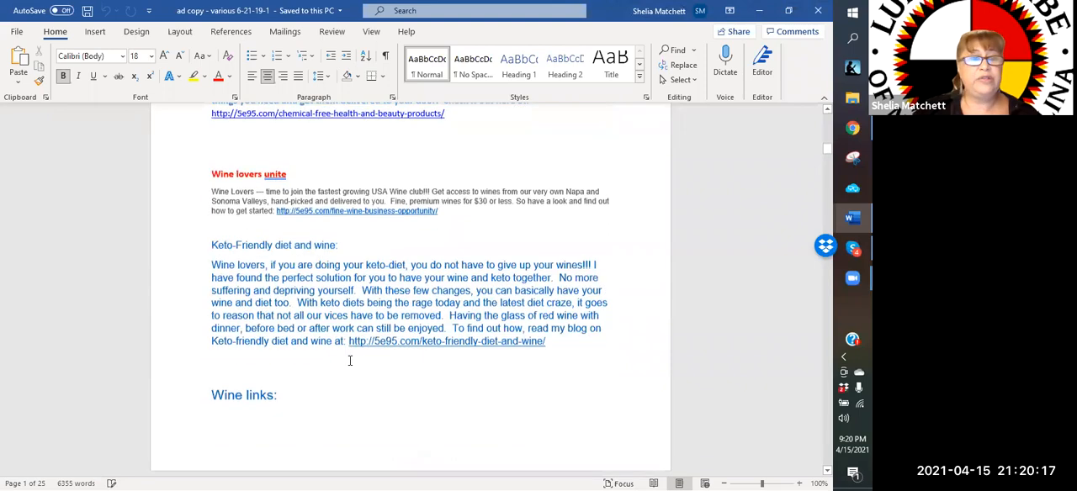
scroll(350, 360, "down", 4)
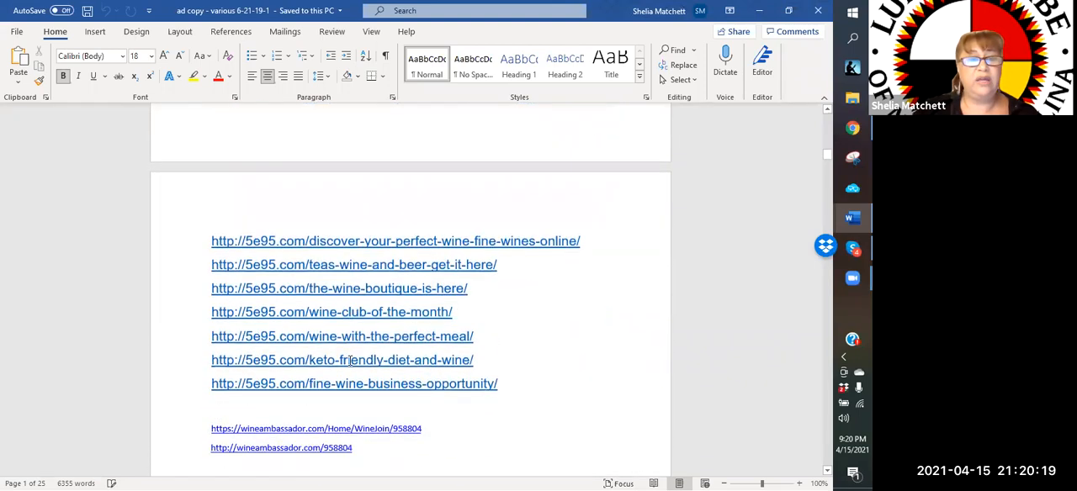
scroll(265, 220, "up", 2)
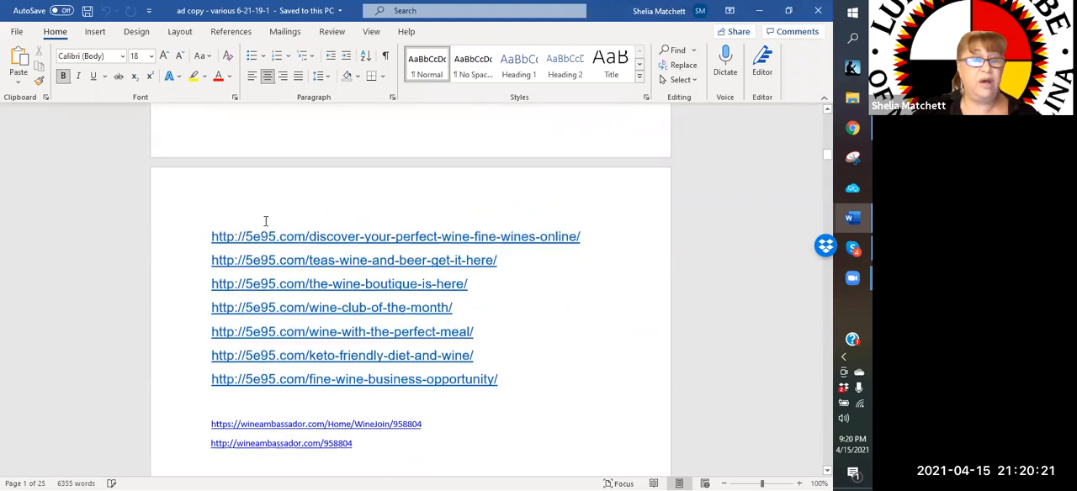
scroll(265, 222, "down", 5)
scroll(265, 221, "down", 8)
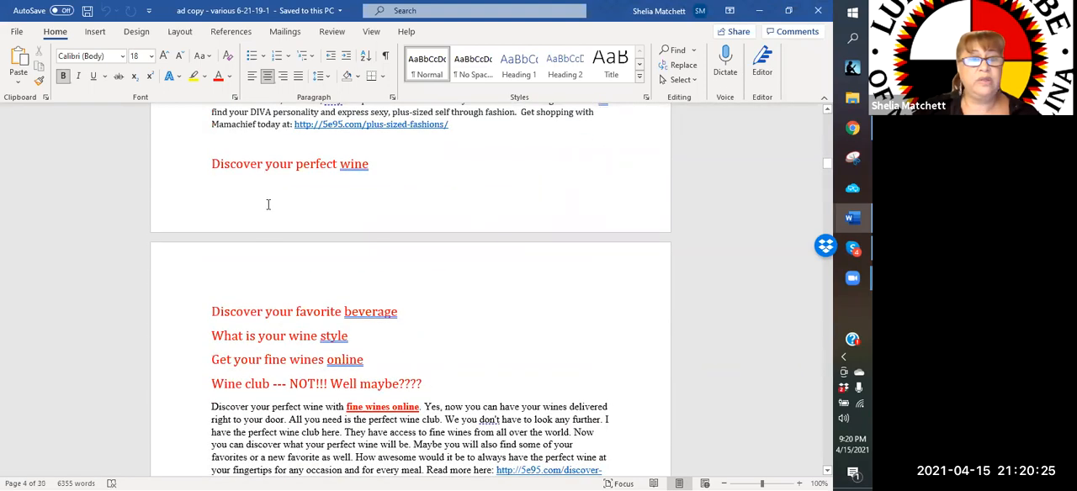
scroll(265, 199, "down", 7)
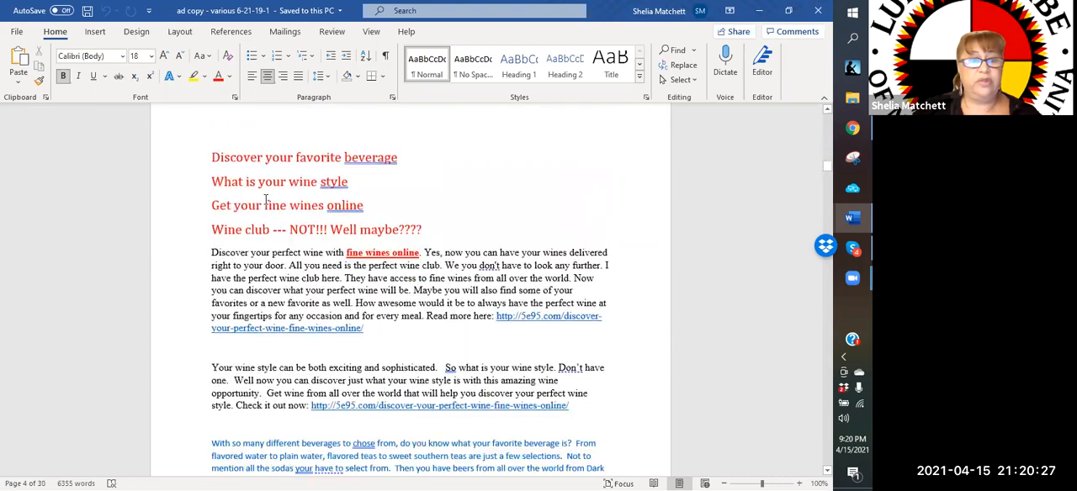
scroll(265, 200, "down", 11)
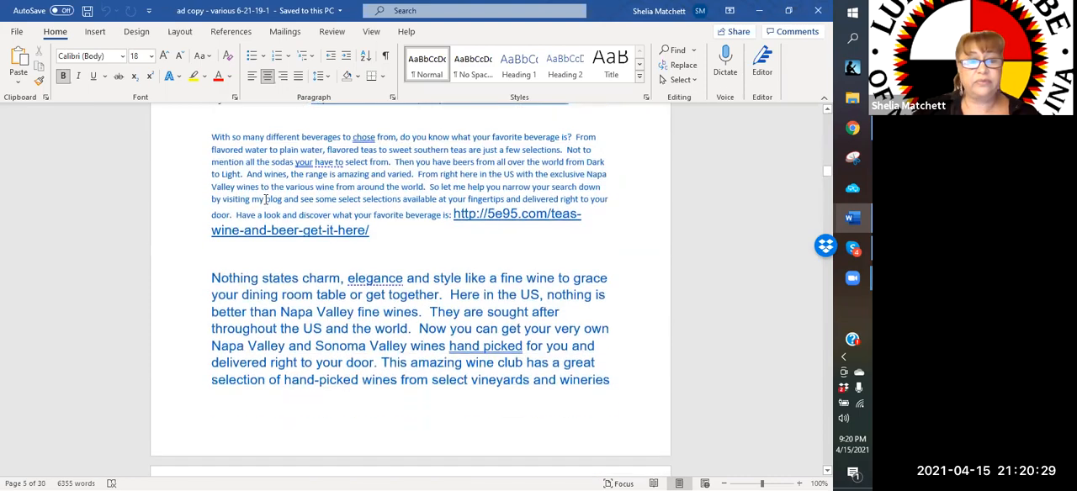
scroll(265, 199, "down", 5)
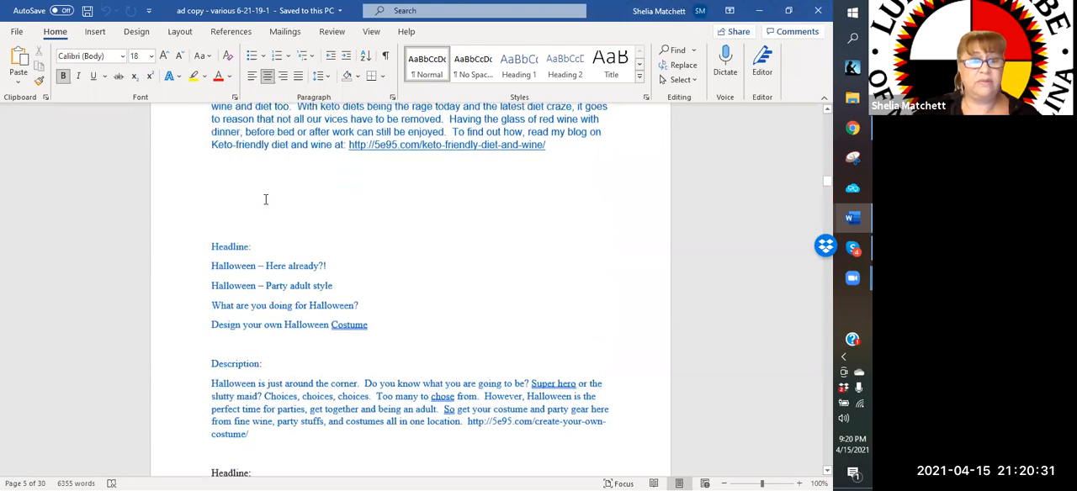
scroll(265, 199, "down", 14)
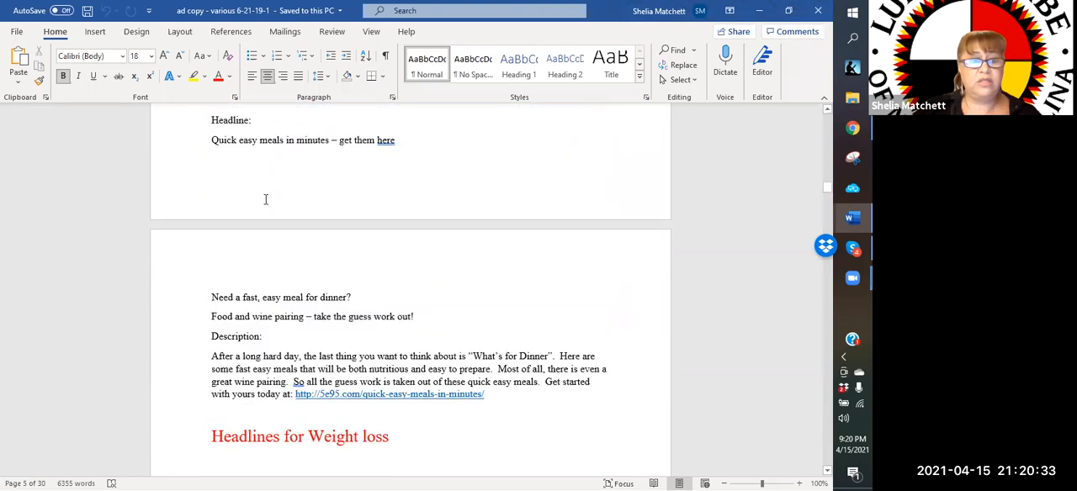
scroll(265, 200, "down", 15)
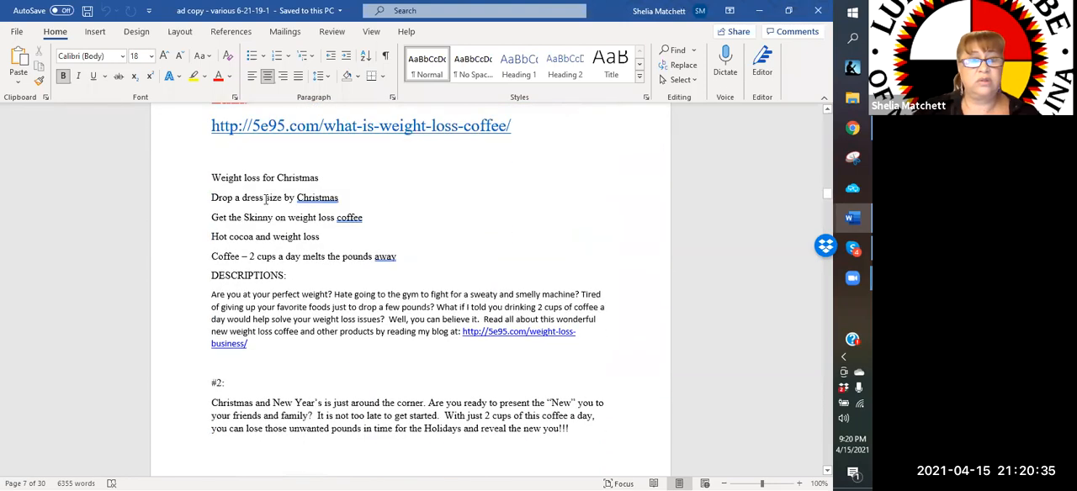
scroll(265, 199, "down", 4)
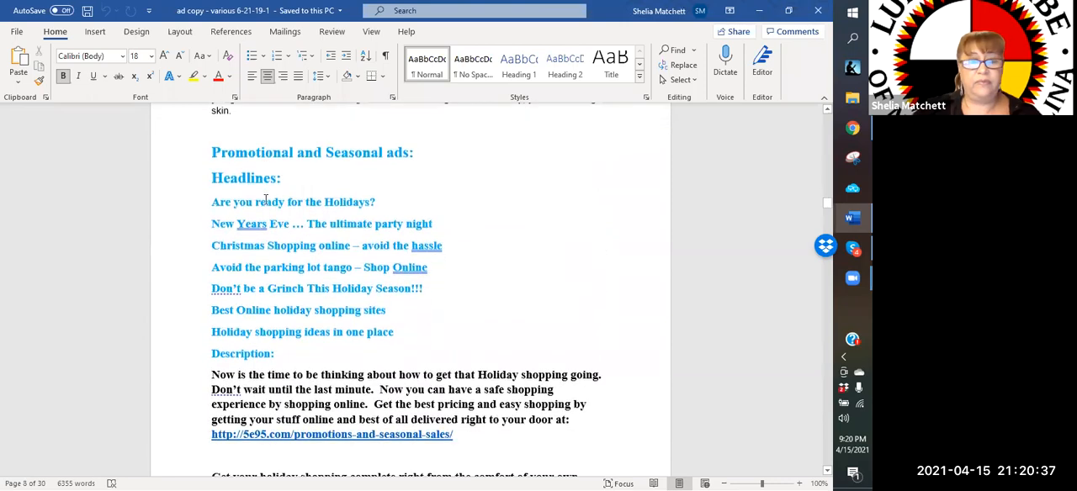
scroll(264, 199, "down", 16)
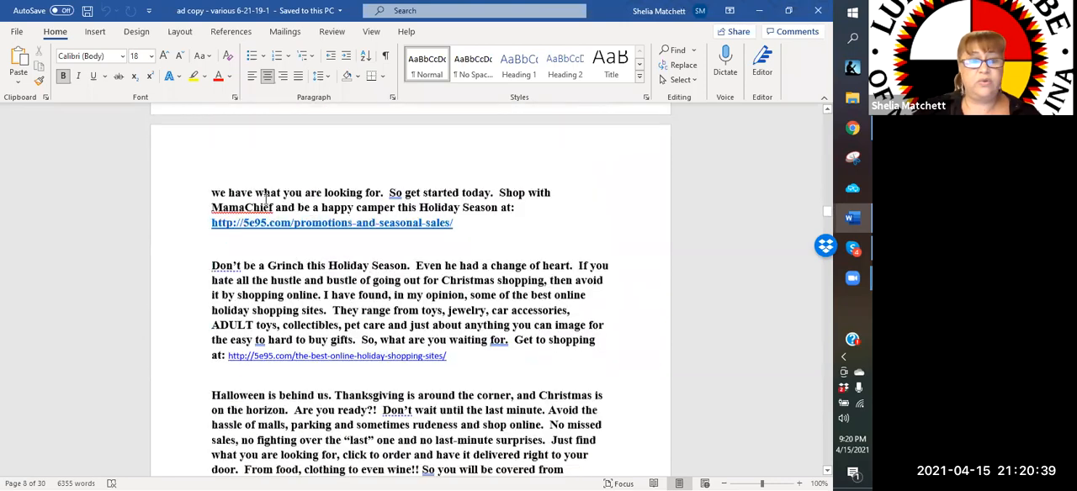
scroll(265, 199, "down", 15)
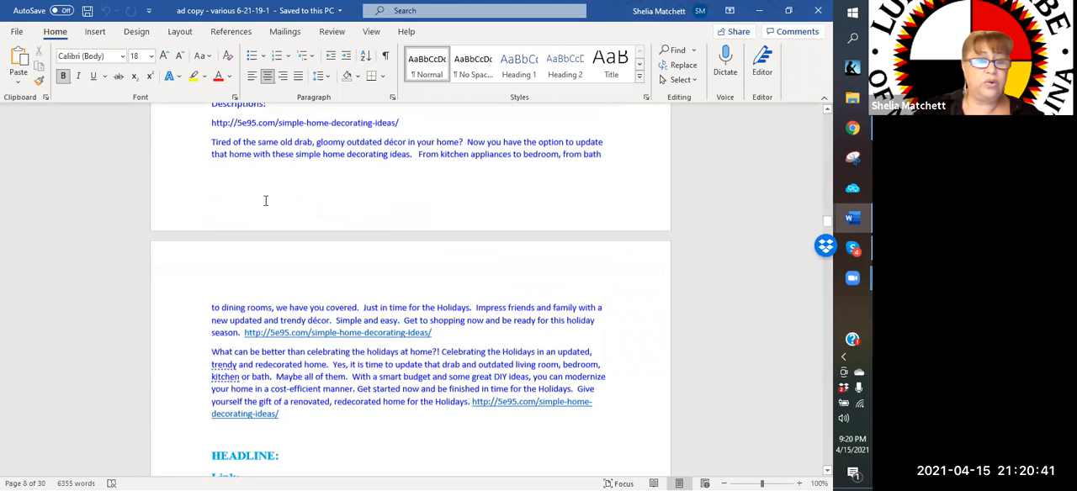
scroll(265, 201, "down", 10)
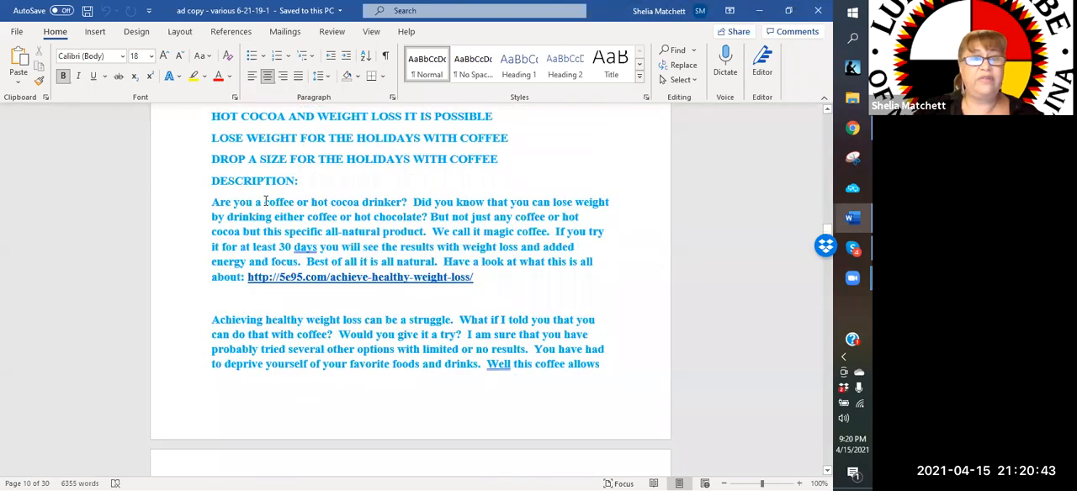
scroll(265, 200, "down", 4)
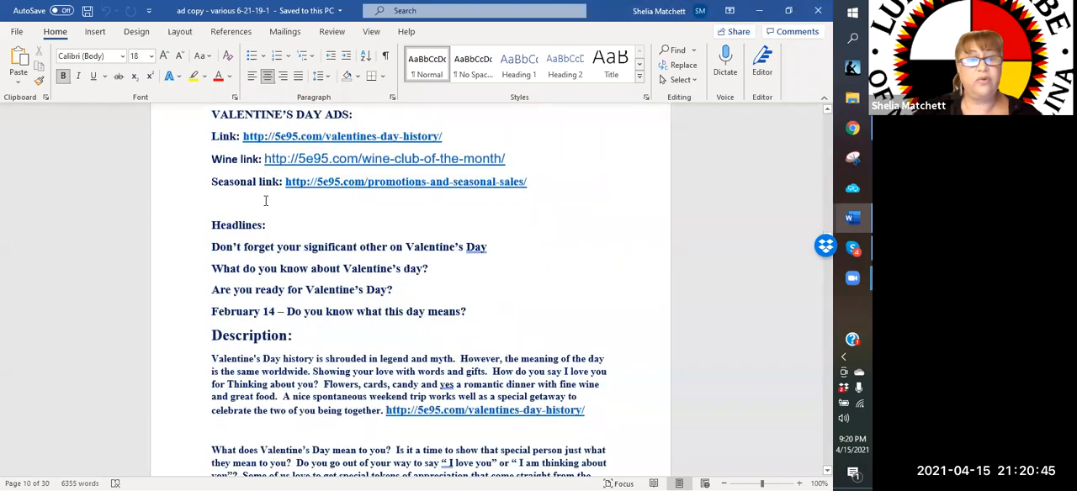
scroll(264, 204, "down", 15)
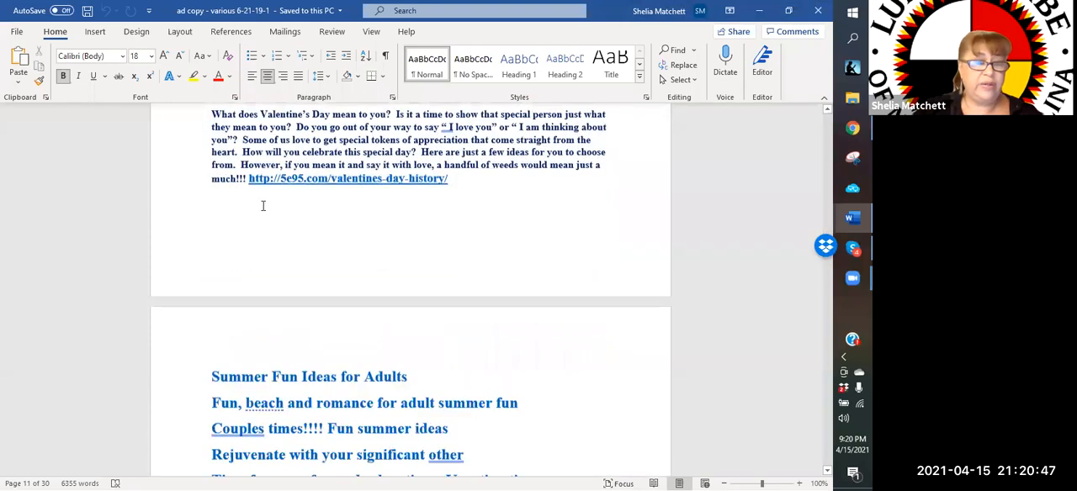
scroll(262, 206, "down", 20)
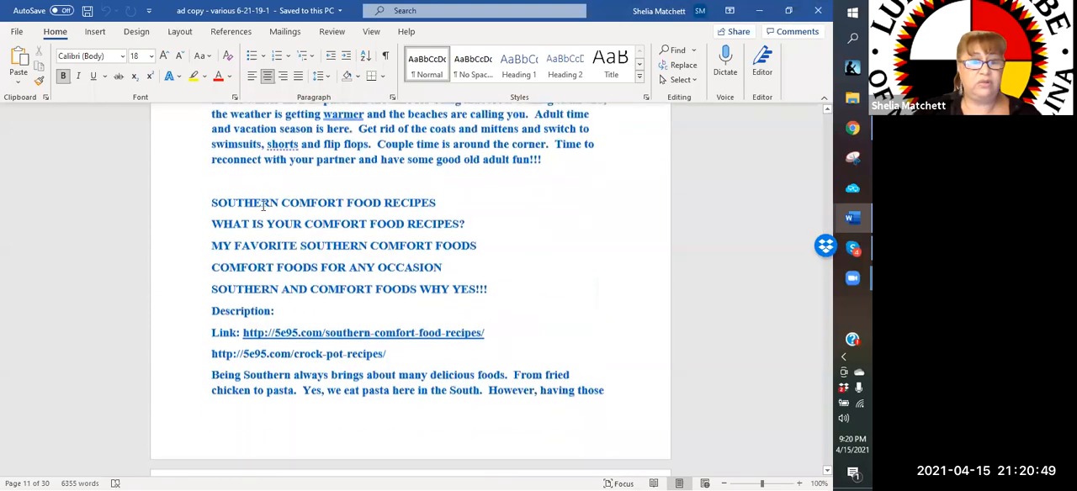
scroll(263, 205, "down", 20)
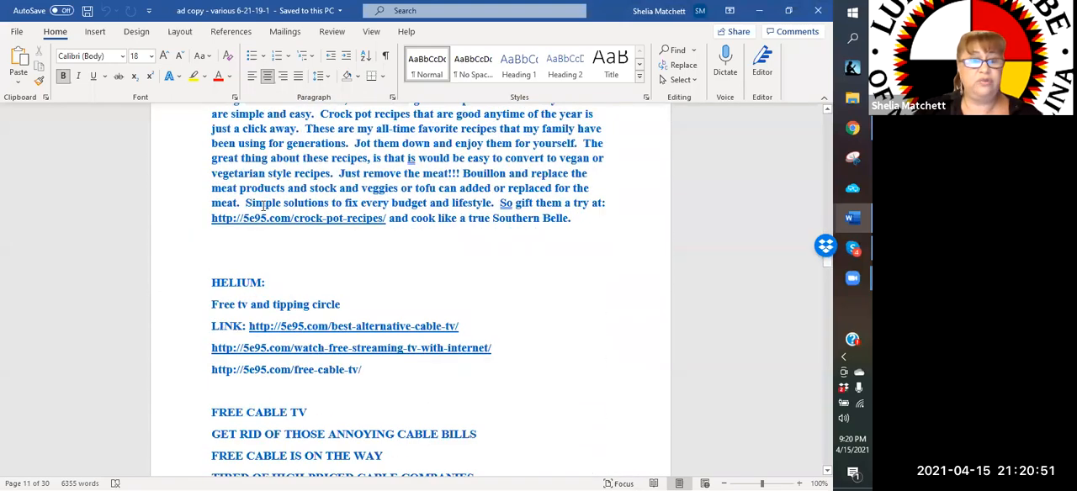
scroll(263, 206, "down", 20)
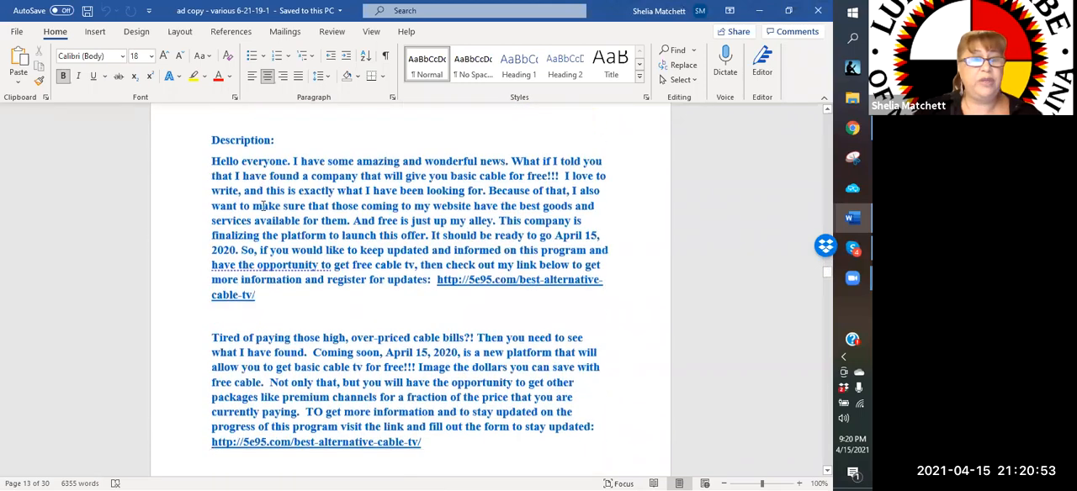
scroll(262, 205, "down", 15)
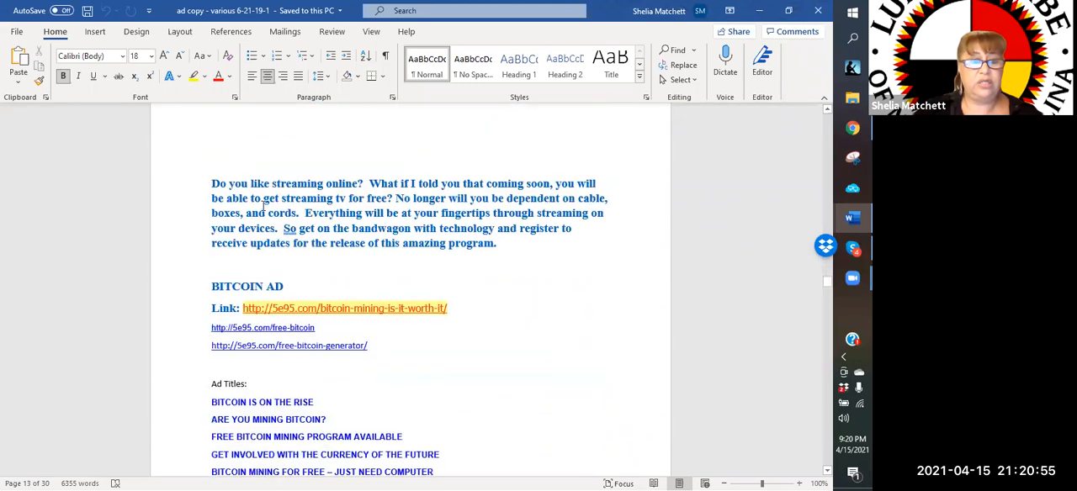
scroll(262, 205, "down", 20)
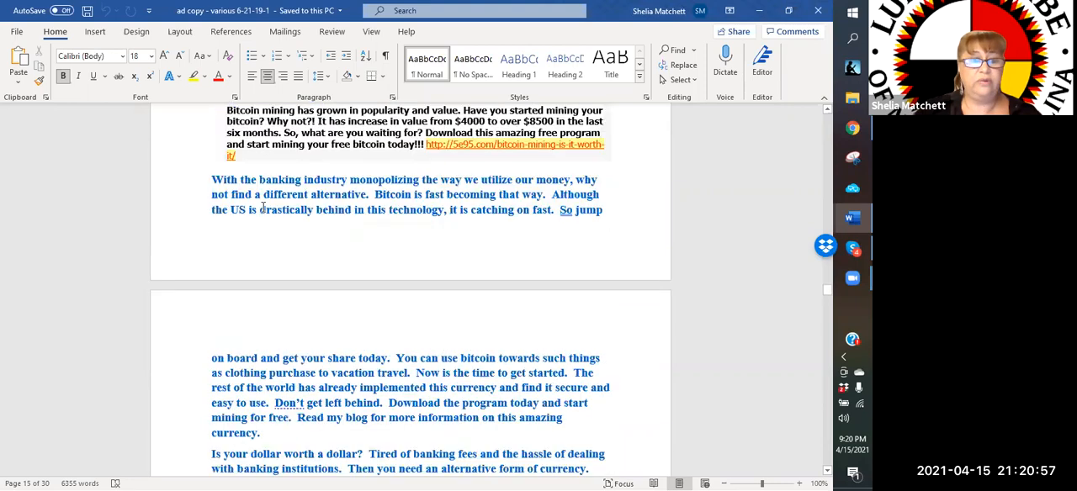
scroll(262, 205, "down", 15)
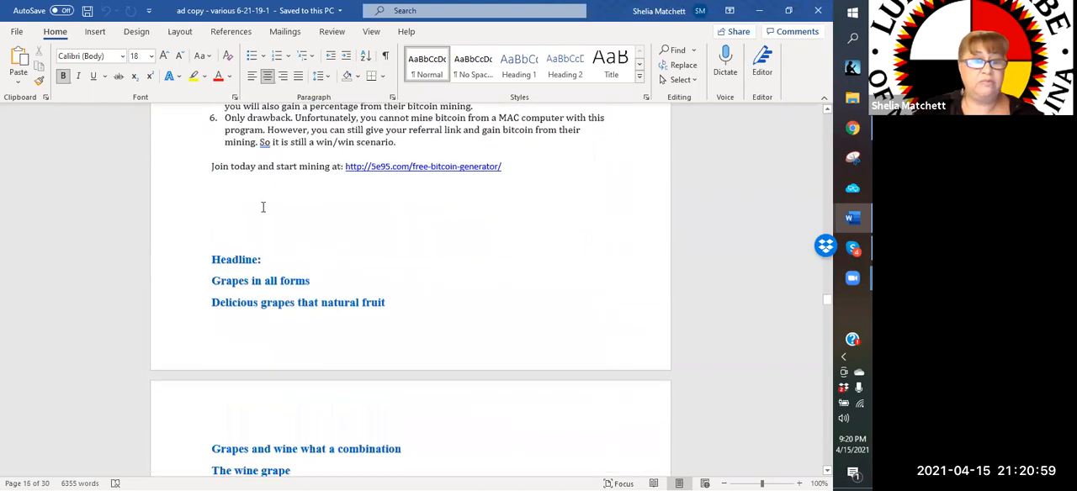
scroll(262, 206, "down", 15)
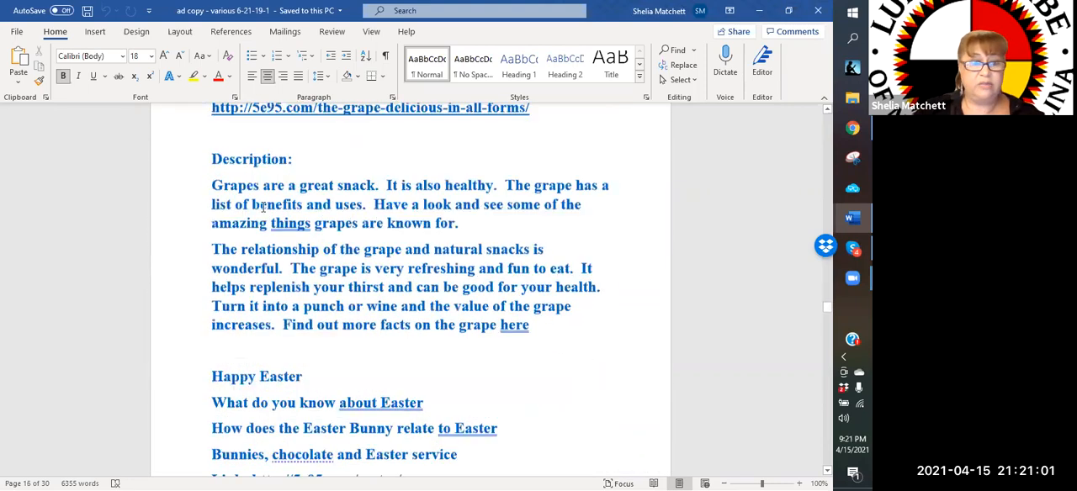
scroll(262, 206, "down", 10)
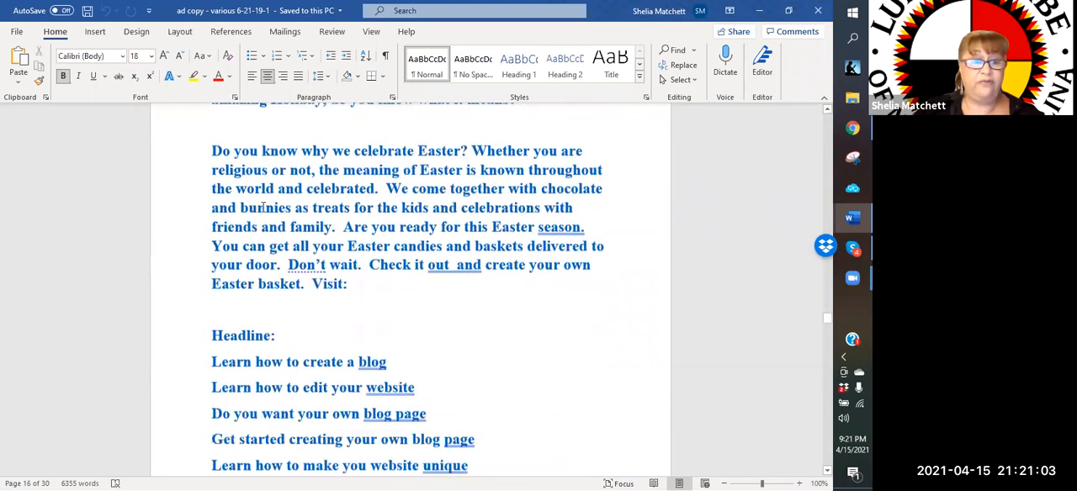
scroll(262, 206, "down", 1)
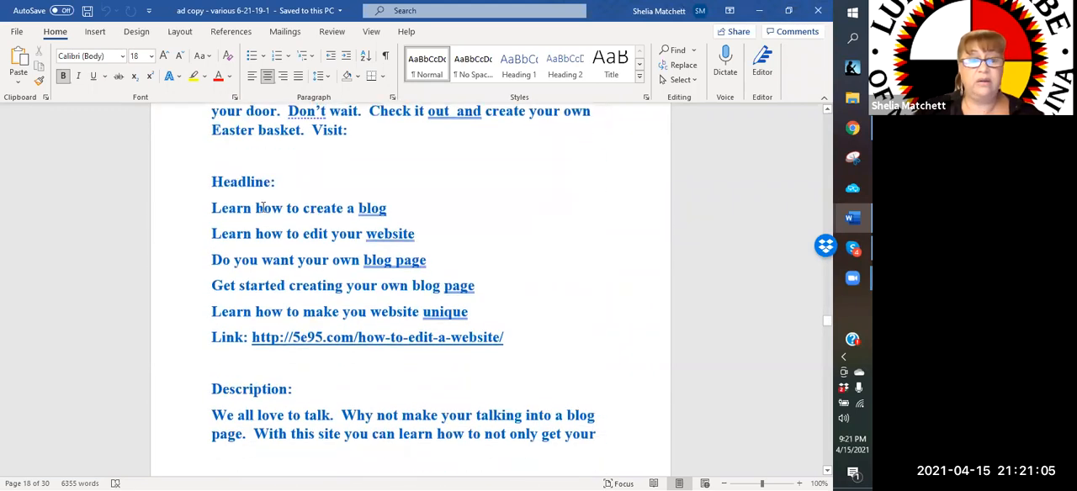
scroll(262, 206, "down", 8)
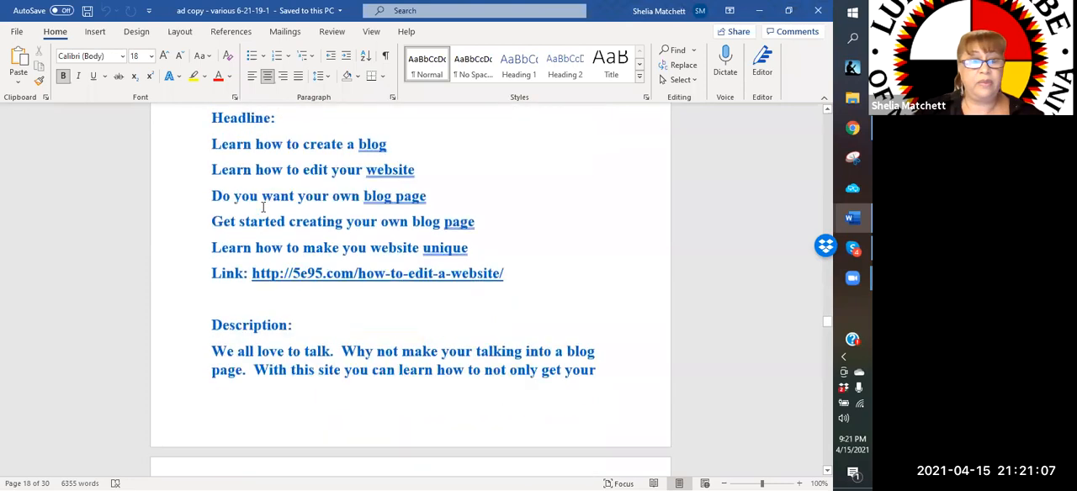
scroll(262, 206, "down", 15)
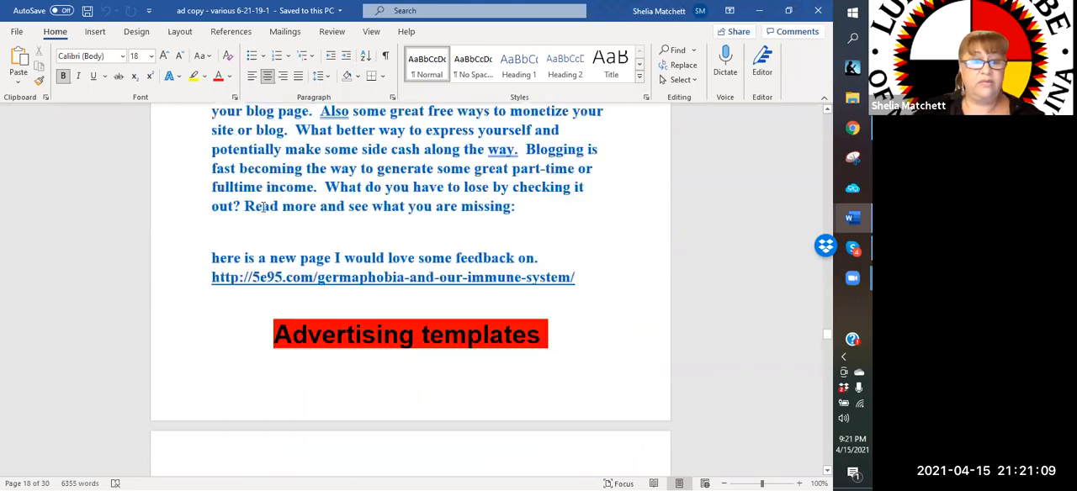
scroll(263, 206, "down", 15)
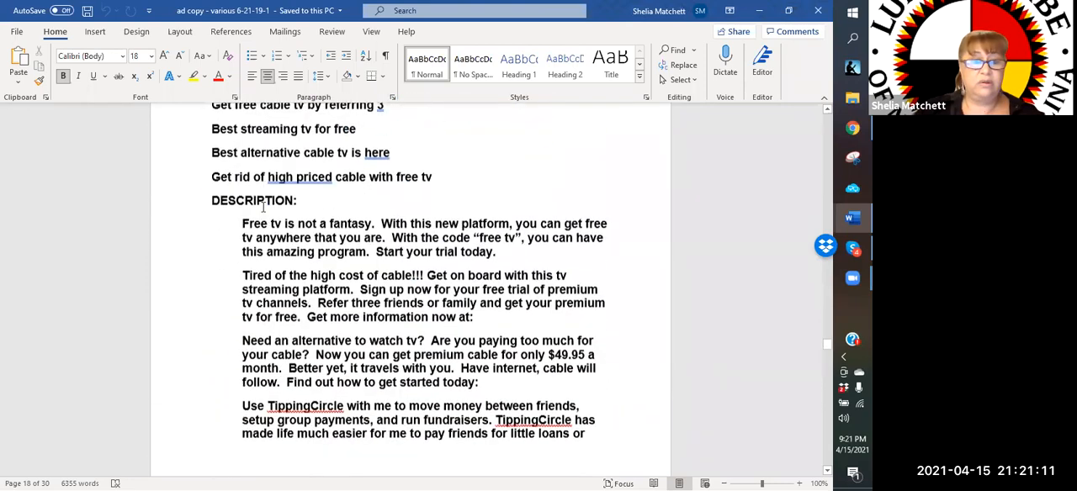
scroll(262, 207, "down", 10)
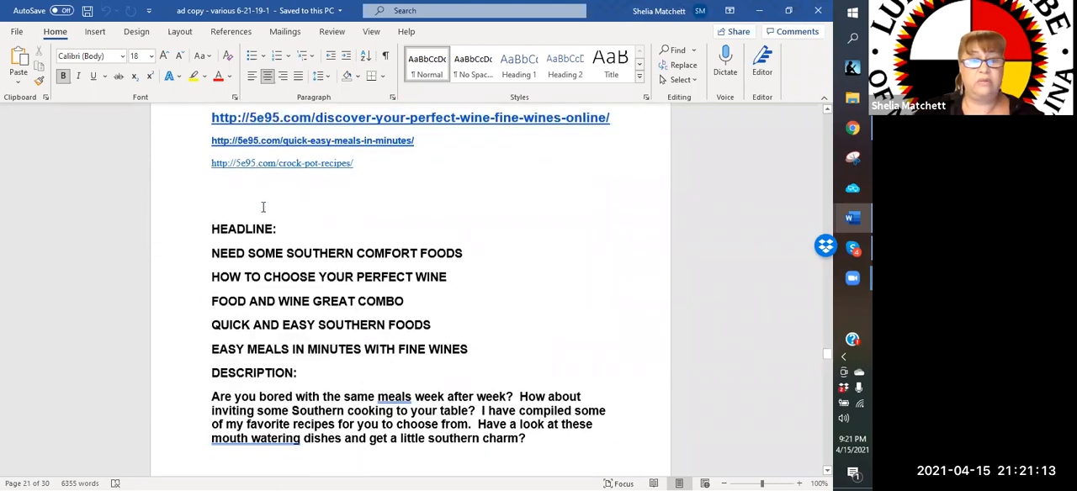
scroll(263, 206, "down", 10)
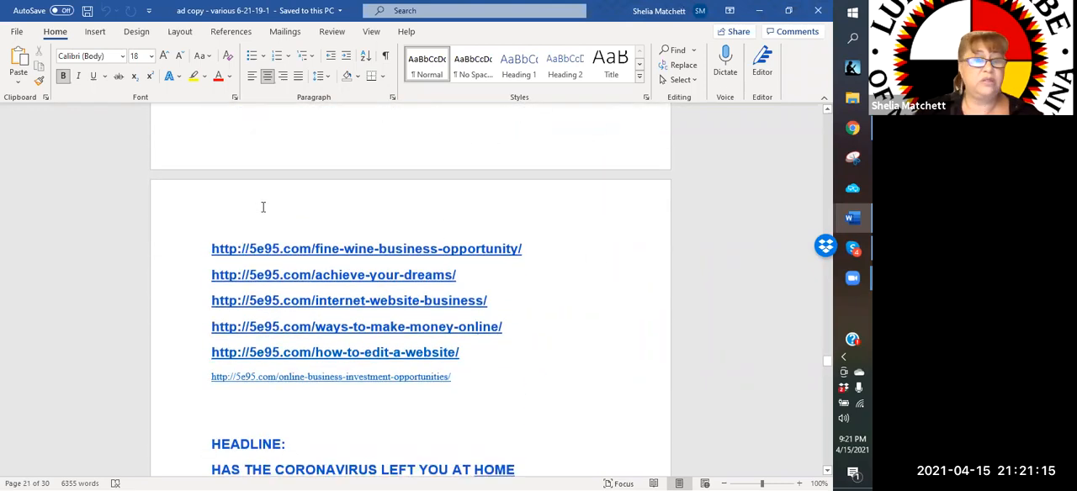
scroll(263, 210, "down", 2)
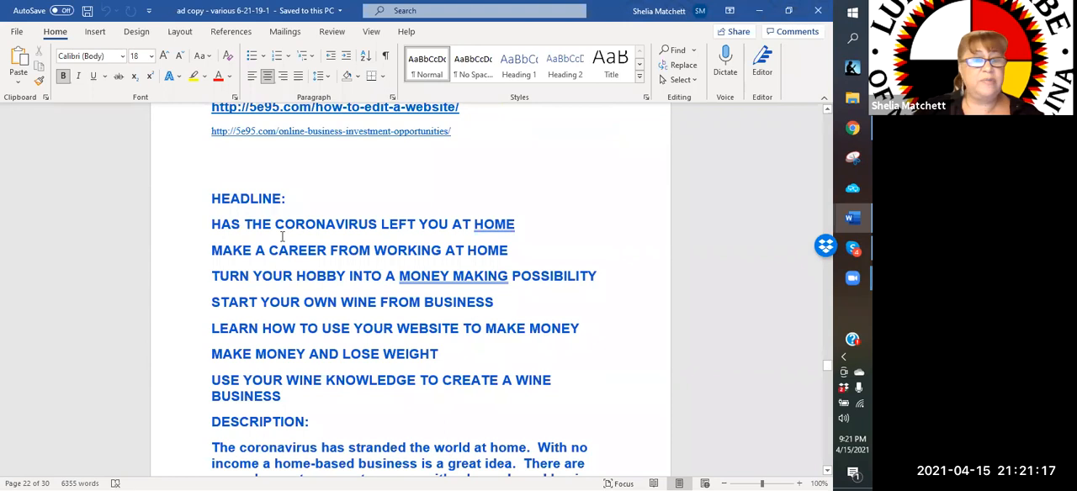
Copy the headline list from "HEADLINE:" through "USE YOUR WINE KNOWLEDGE TO CREATE A WINE BUSINESS" on page 22, and minimize the Word window
scroll(217, 232, "down", 2)
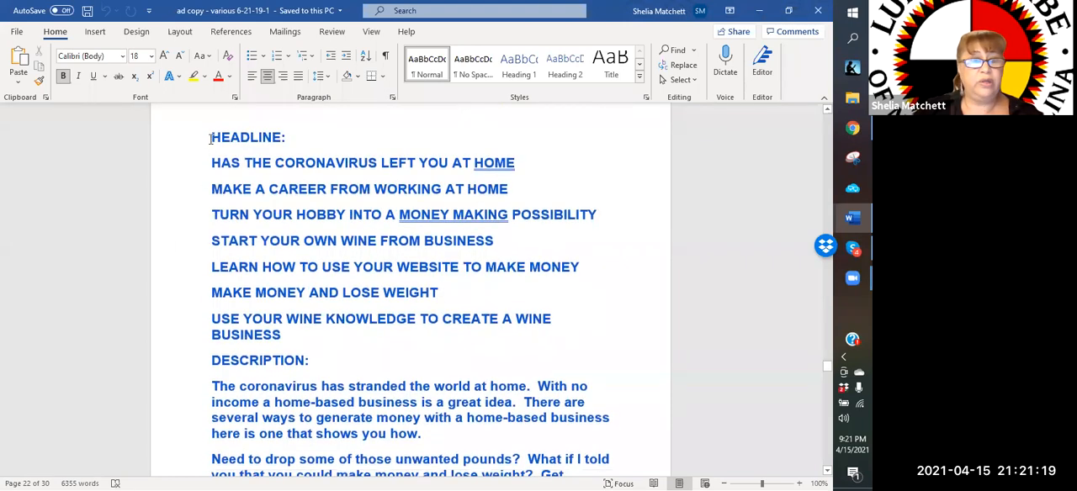
left_click_drag(212, 138, 278, 316)
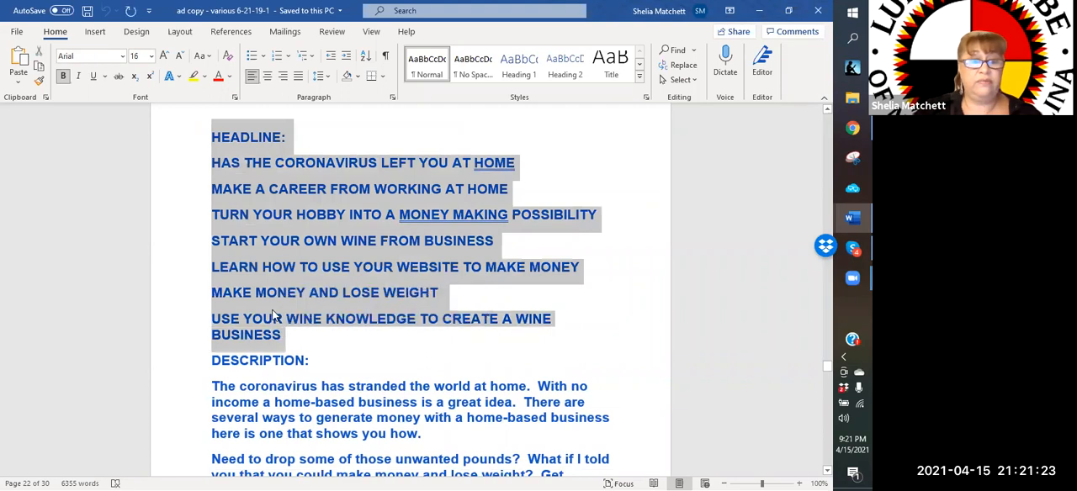
right_click(275, 318)
left_click(307, 129)
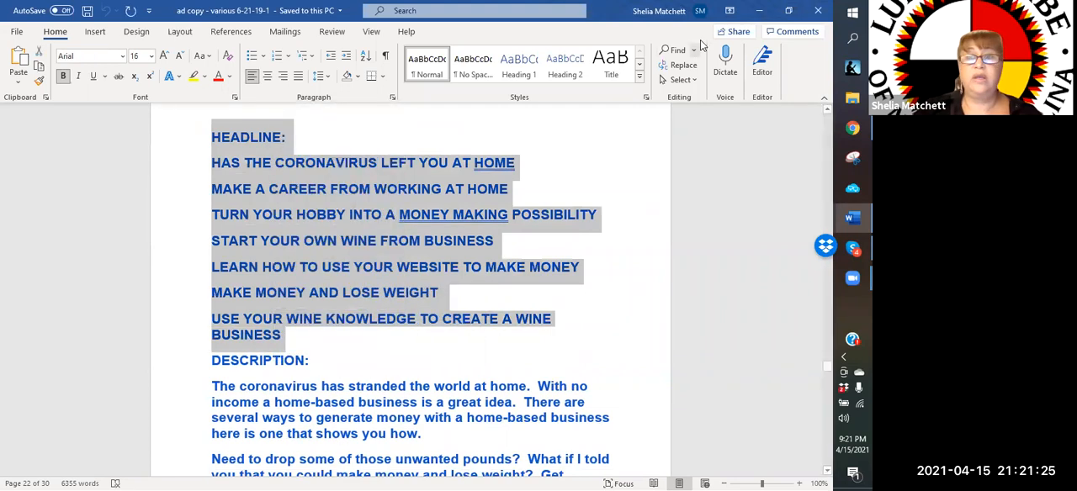
left_click(758, 10)
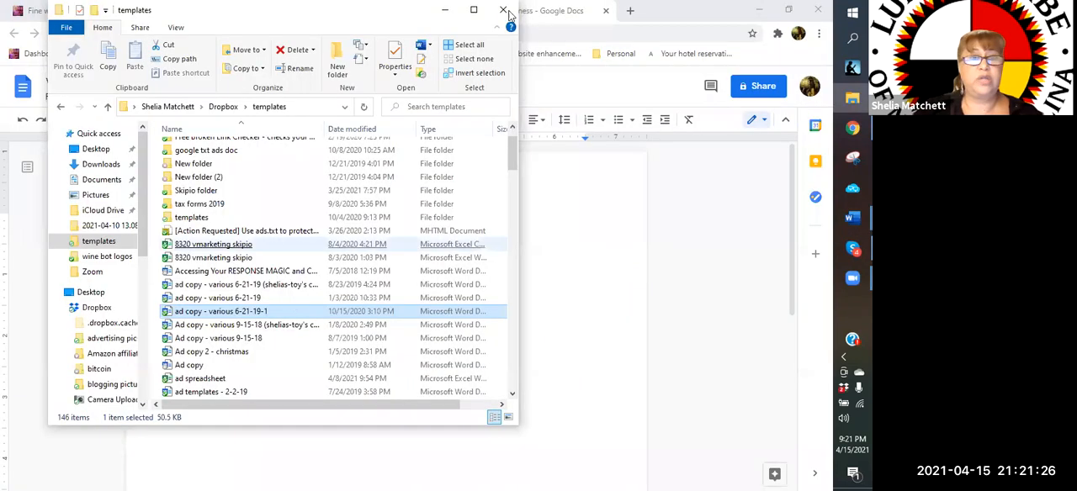
Minimize the File Explorer window and paste the copied headline list below the links in the "wine business" document
left_click(445, 10)
right_click(188, 364)
left_click(223, 192)
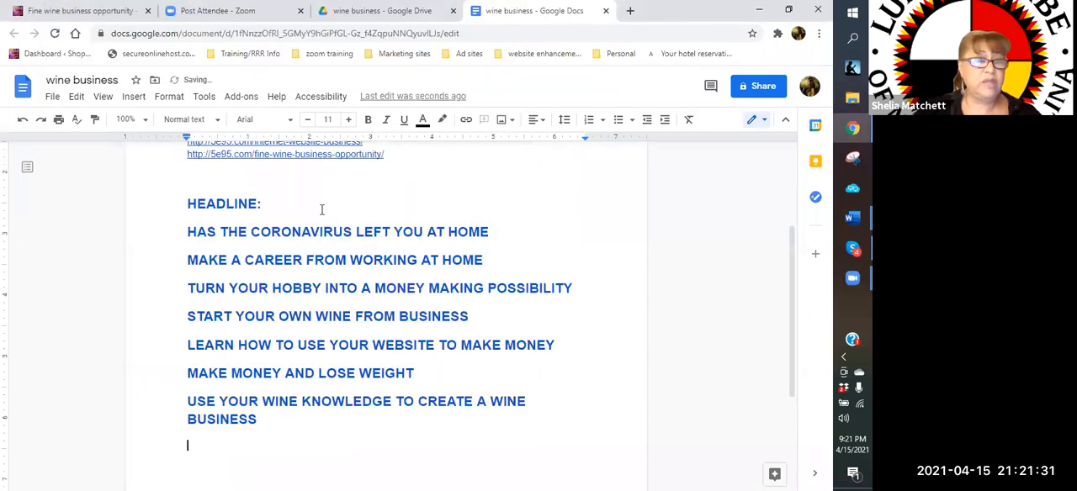
Add a bold 15 pt "DESCRIPTION:" label below the headlines, with an empty line under it
scroll(294, 309, "down", 2)
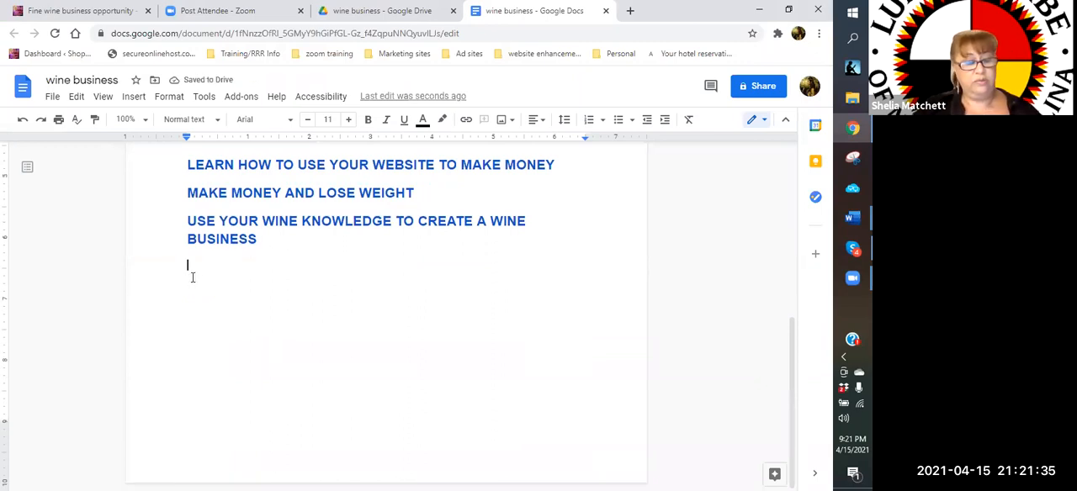
type("DESCRIPTION:")
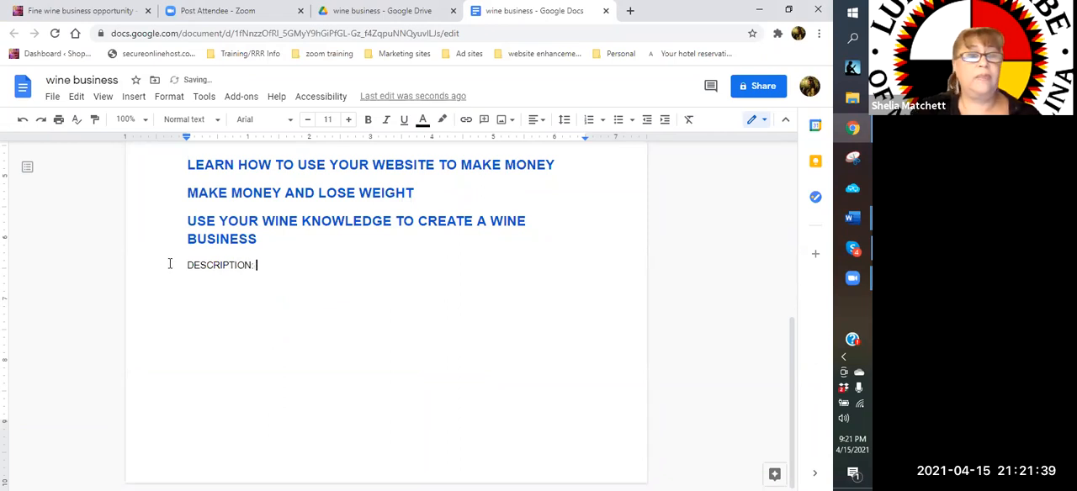
left_click_drag(187, 265, 263, 265)
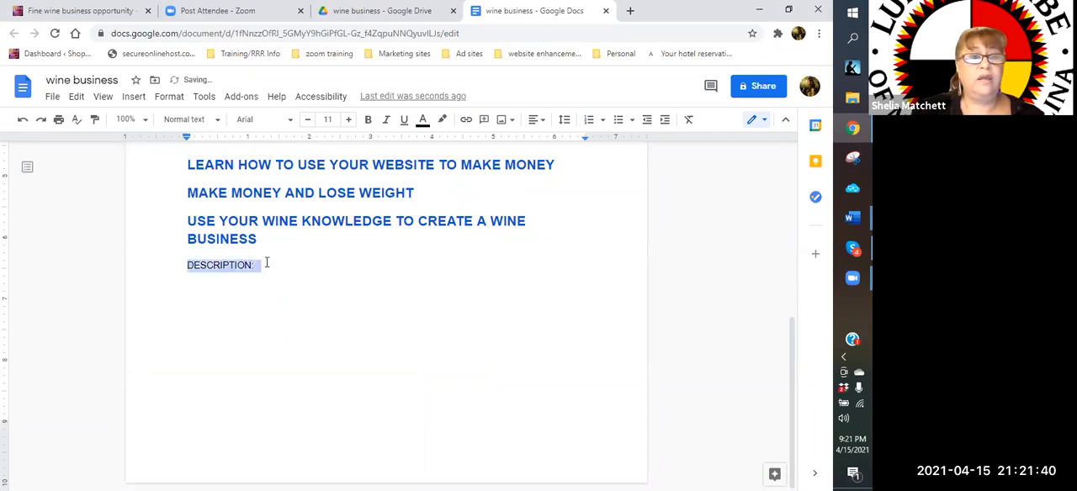
left_click(349, 120)
left_click(349, 120)
left_click(348, 120)
left_click(348, 121)
left_click(368, 120)
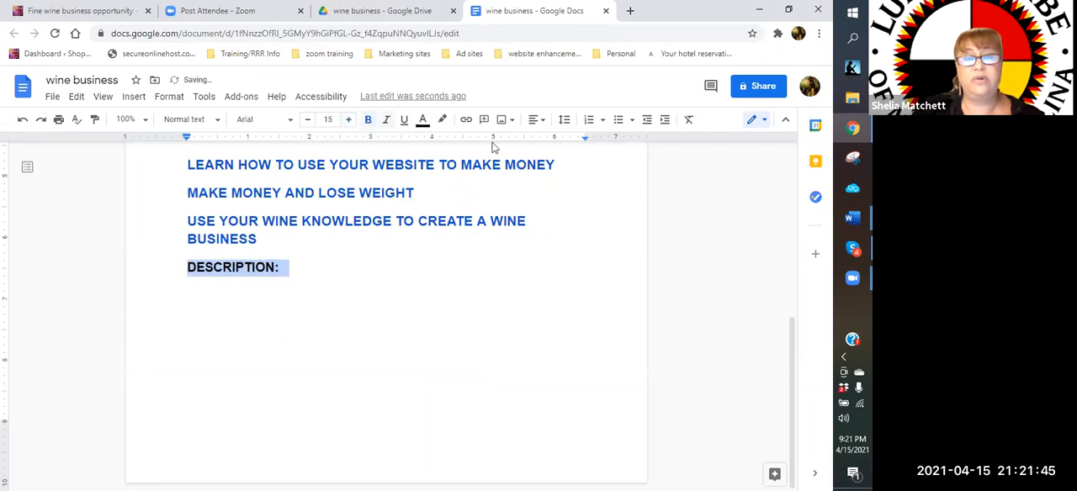
left_click(320, 288)
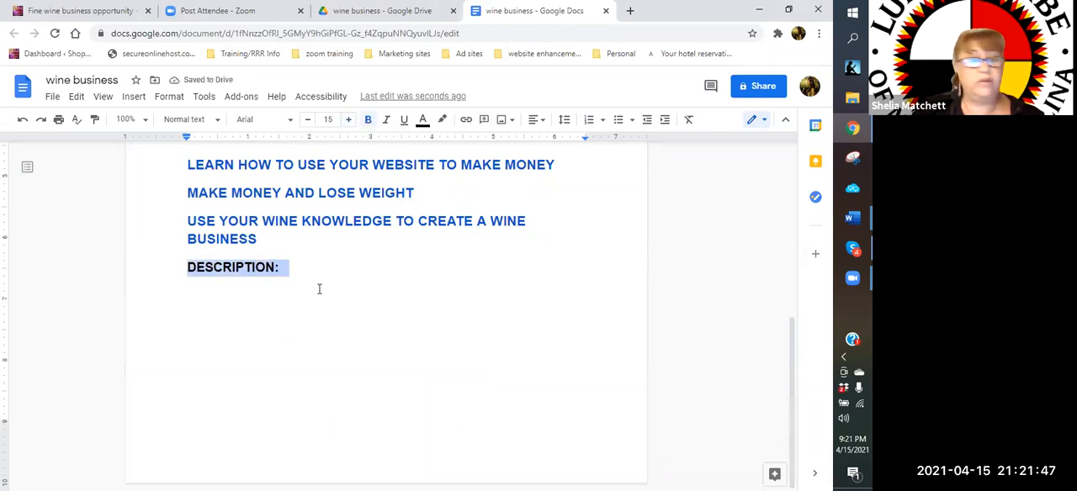
left_click(321, 271)
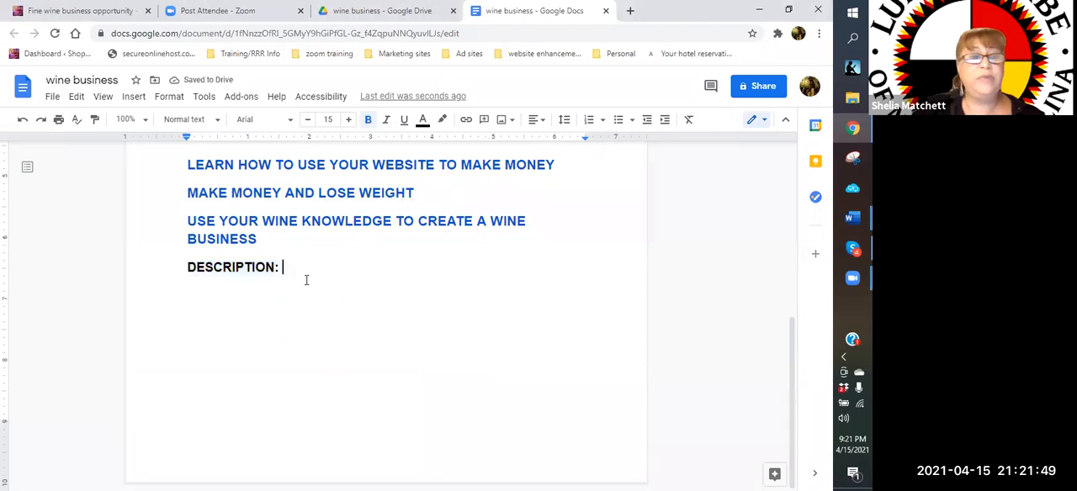
key("Return")
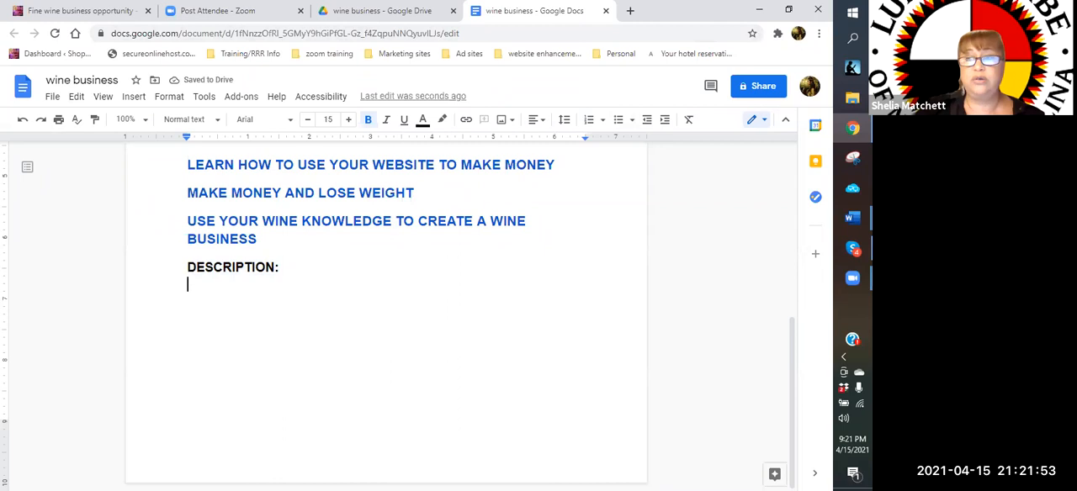
Copy the paragraph from "Do you have an opinion, a great hobby" to "started." from the Word ad copy and paste it under "DESCRIPTION:" in Google Docs
mouse_move(852, 217)
left_click(782, 278)
left_click(529, 359)
scroll(201, 278, "down", 3)
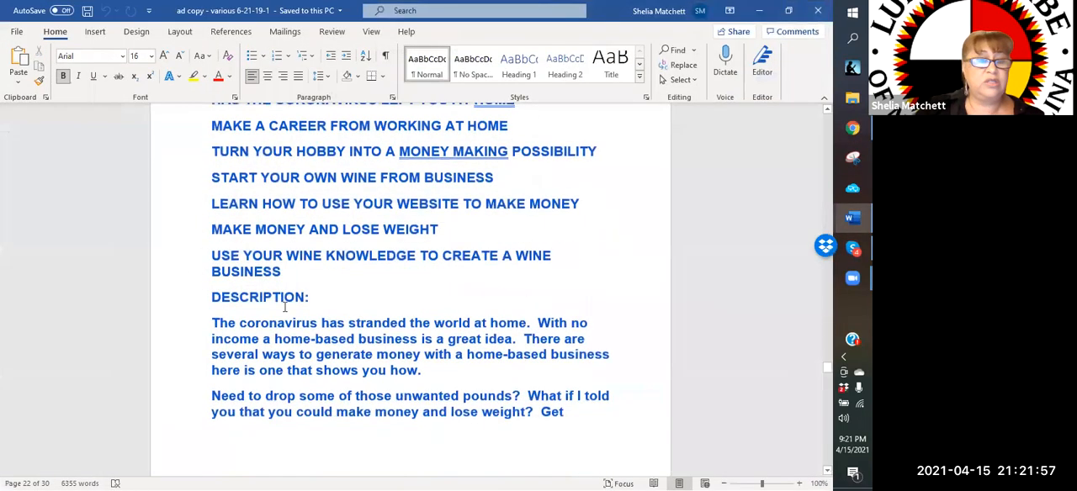
scroll(253, 328, "down", 5)
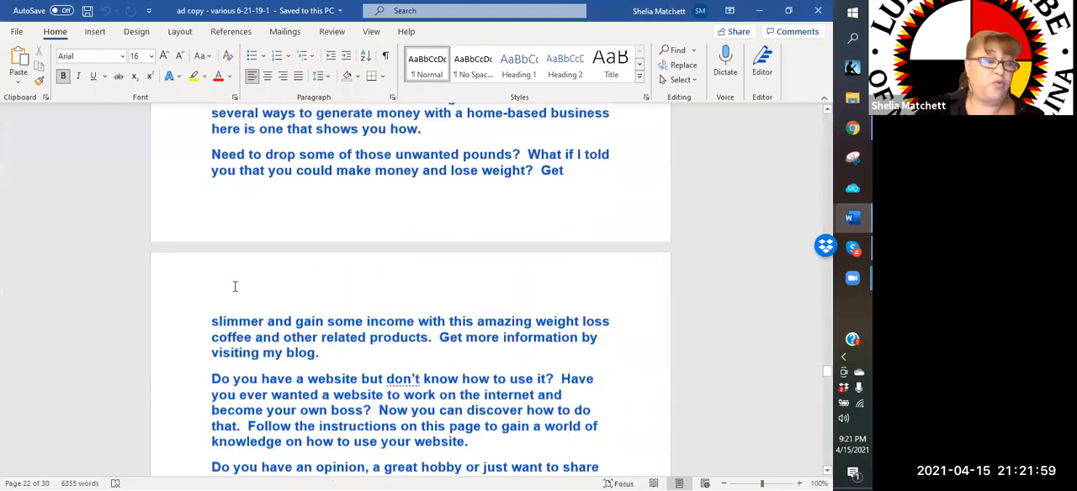
scroll(259, 380, "down", 4)
scroll(214, 287, "down", 1)
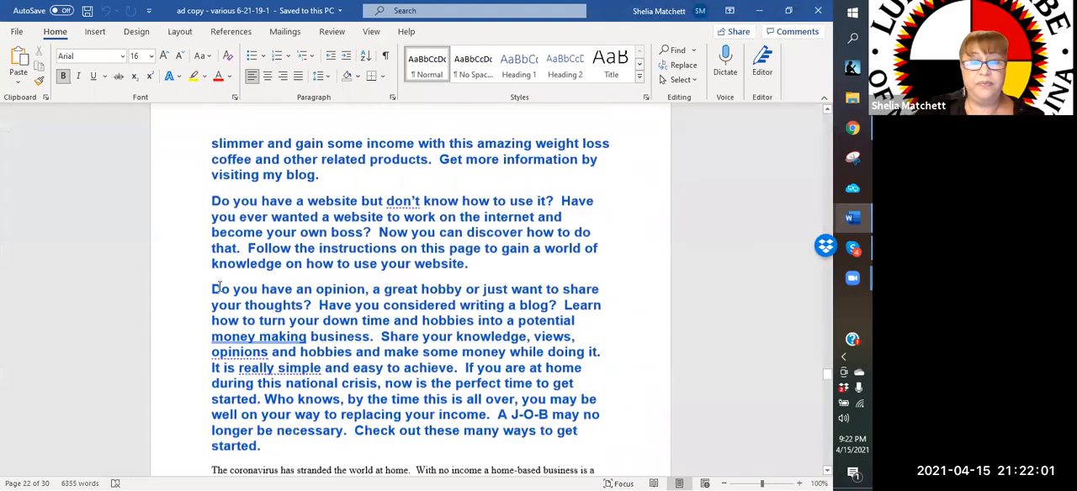
left_click_drag(214, 287, 299, 412)
right_click(300, 391)
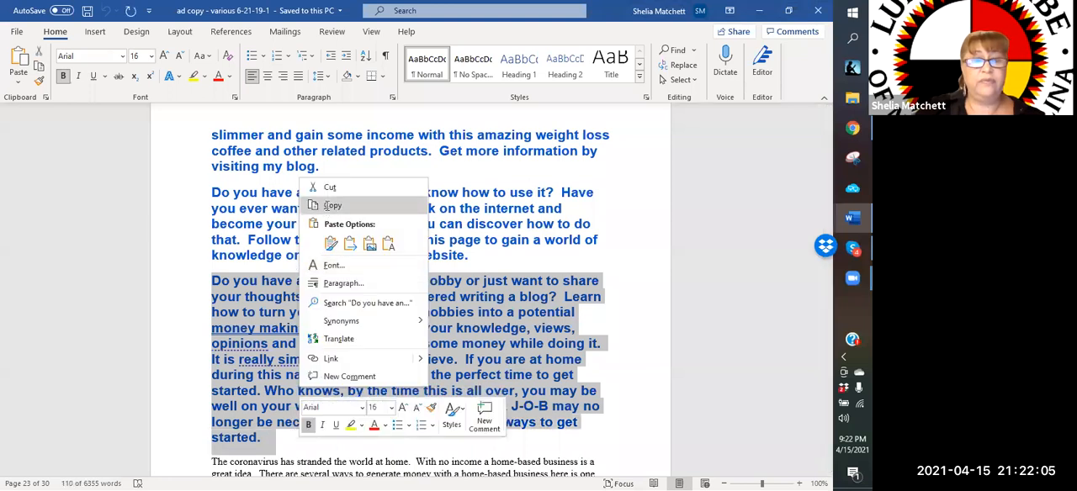
left_click(328, 205)
left_click(761, 12)
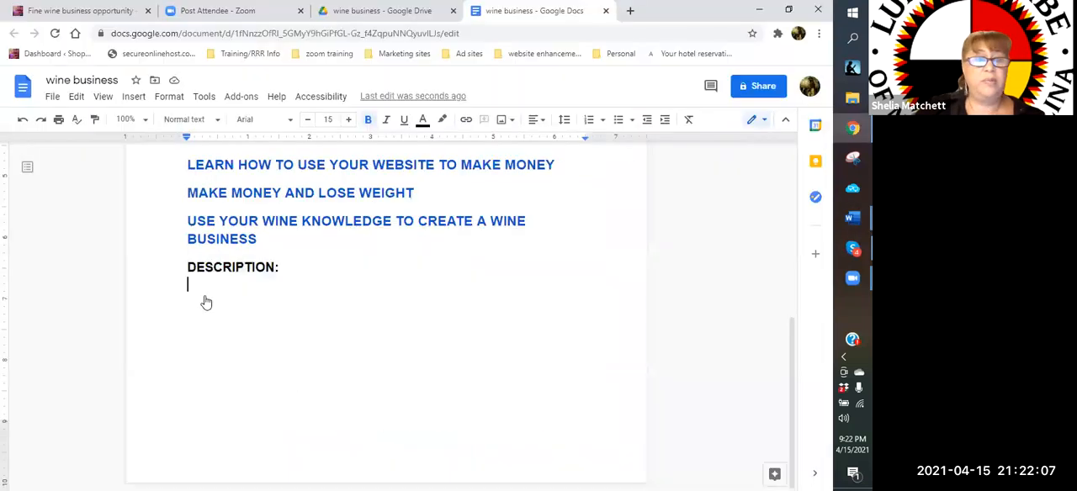
right_click(205, 300)
left_click(223, 306)
Extend the document's first line to read "Wine business/home-based business"
scroll(325, 331, "up", 5)
scroll(325, 330, "up", 3)
left_click(260, 217)
type("/HOME-")
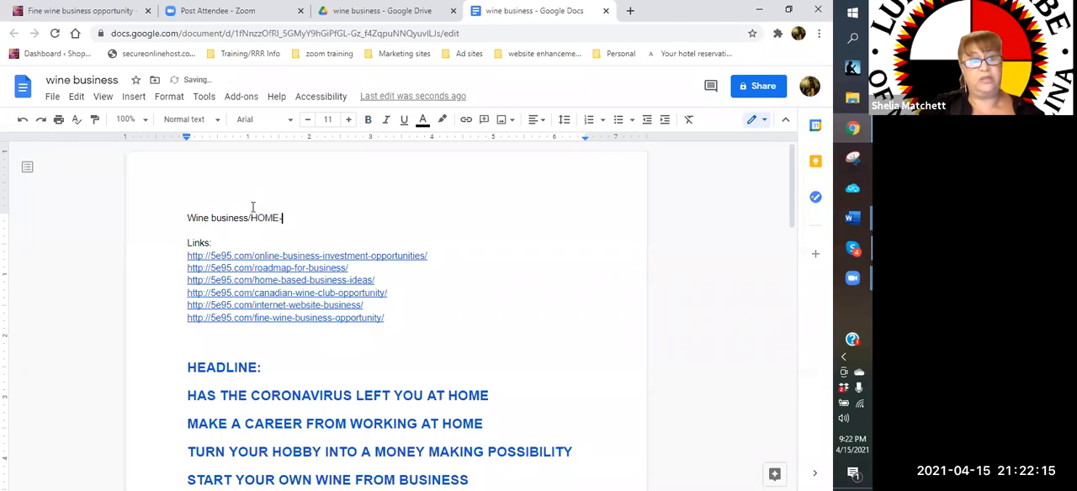
key("BackSpace")
key("BackSpace")
key("BackSpace")
type("home-based business")
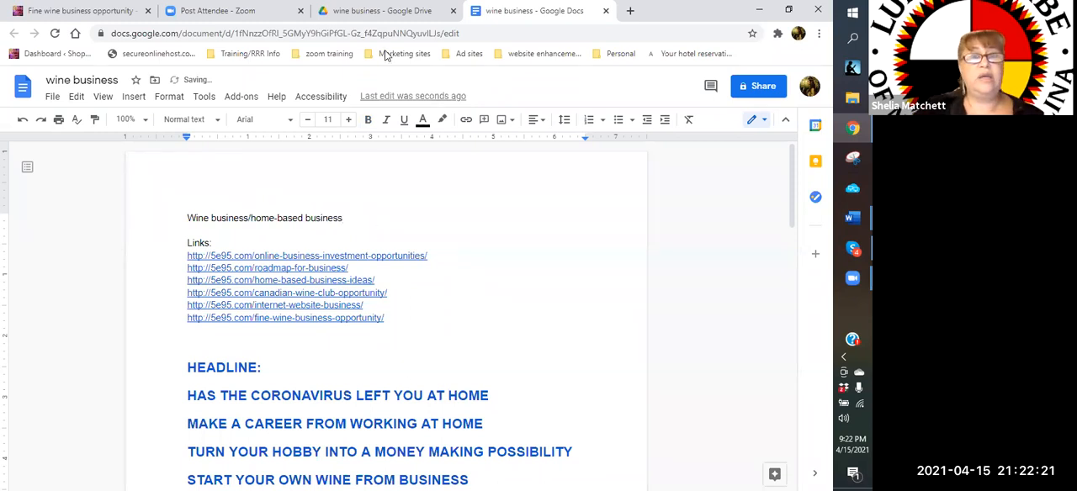
In the Word ad copy, copy the 5e95.com links from weight-loss-business through online-business-investment-opportunities above "HEADLINE:", and minimize the window
left_click(853, 217)
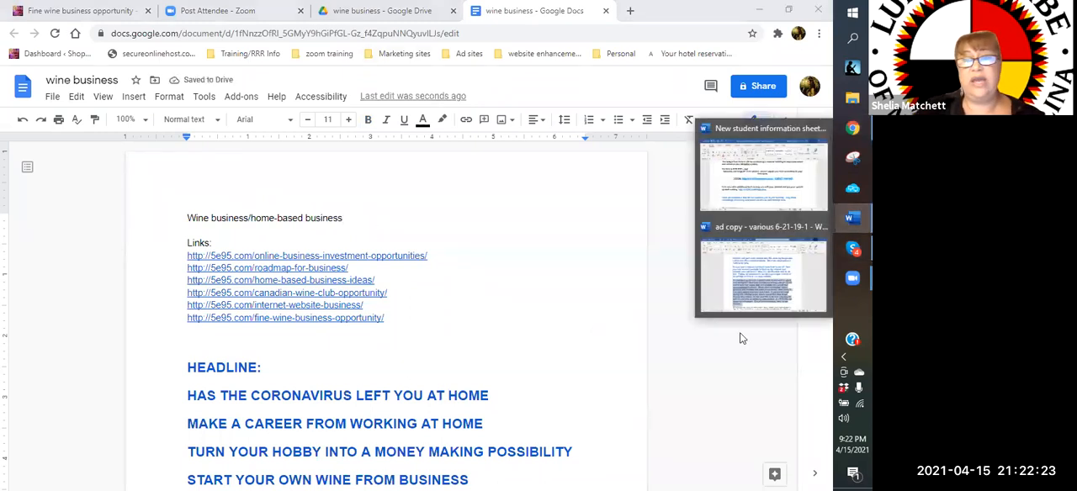
left_click(744, 299)
scroll(394, 296, "up", 10)
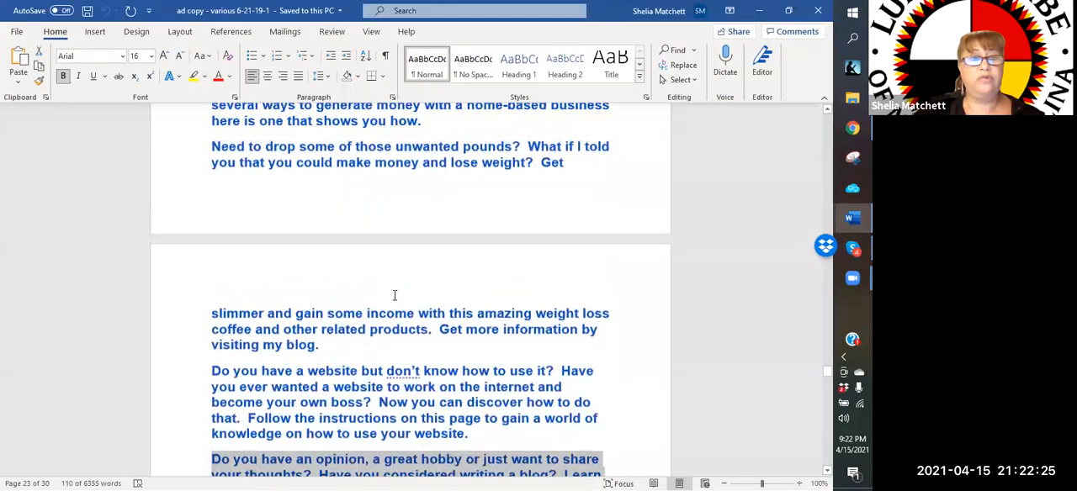
scroll(394, 295, "up", 15)
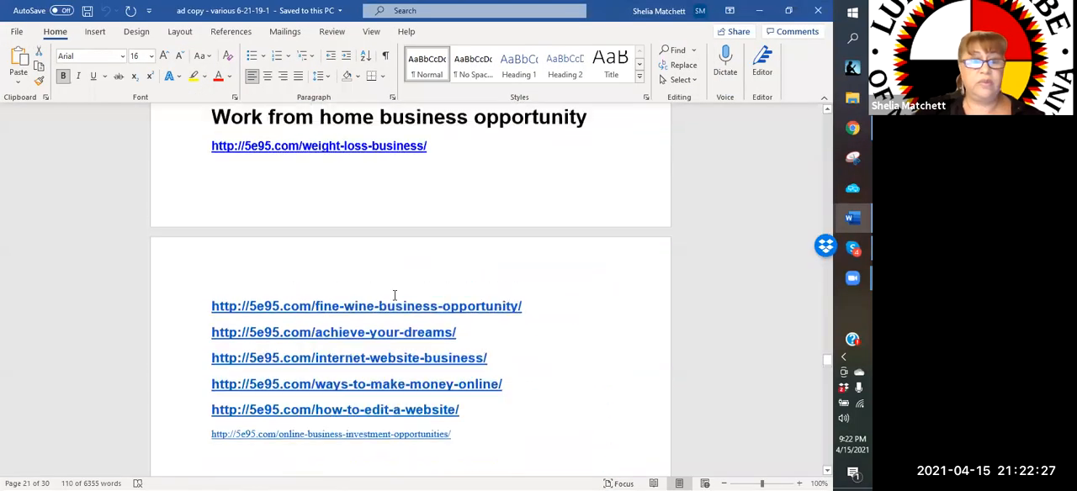
left_click_drag(212, 210, 468, 361)
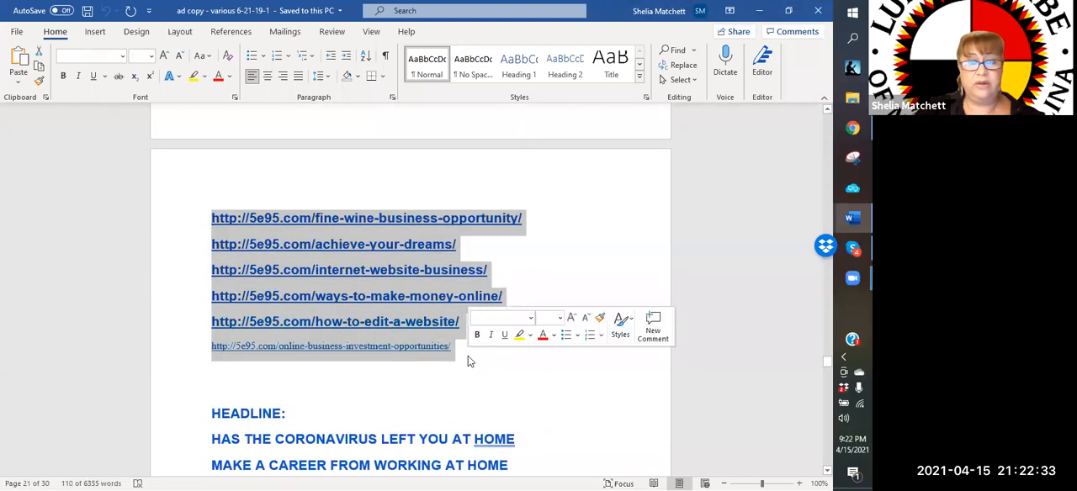
right_click(368, 280)
left_click(455, 47)
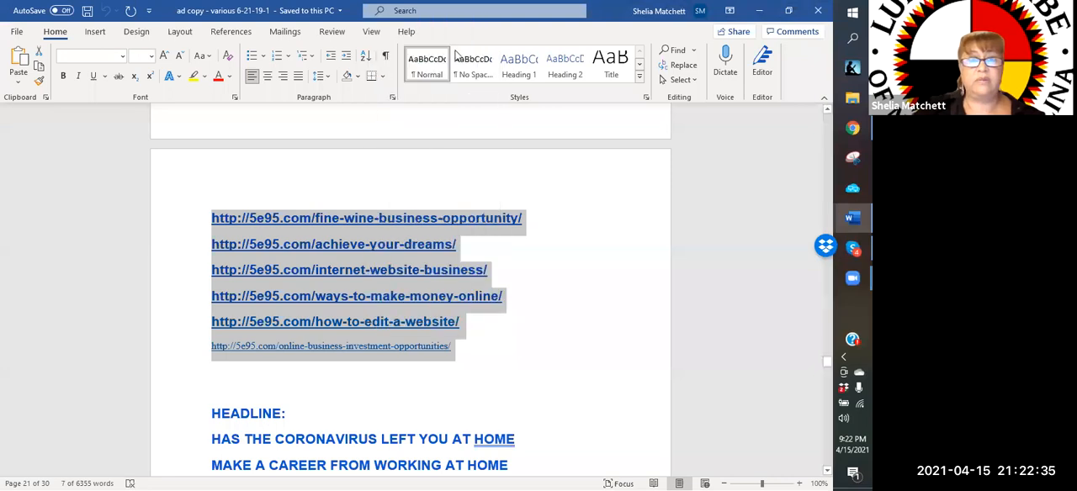
left_click(759, 10)
Paste the copied links on a new line below the fine-wine-business-opportunity link in the "wine business" document
left_click(396, 320)
key("Return")
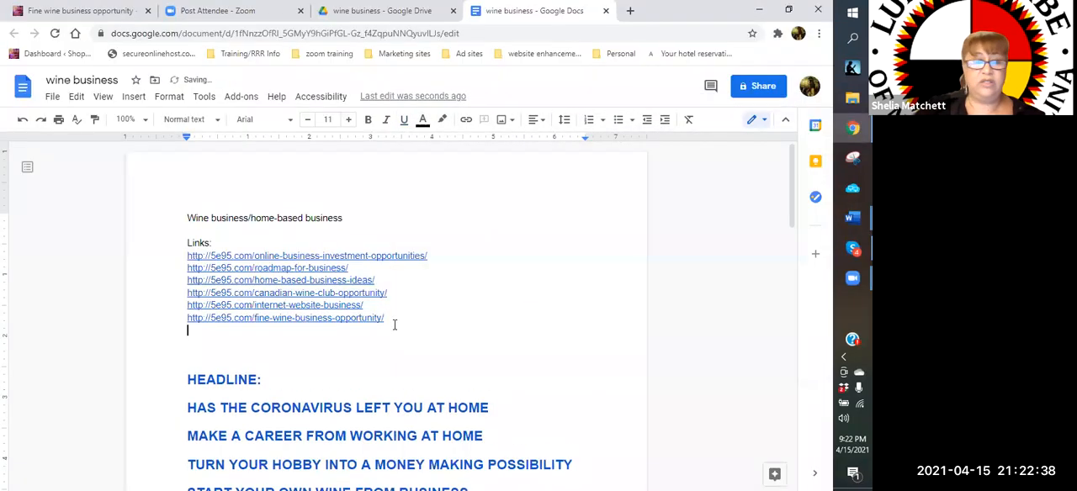
right_click(198, 335)
left_click(252, 164)
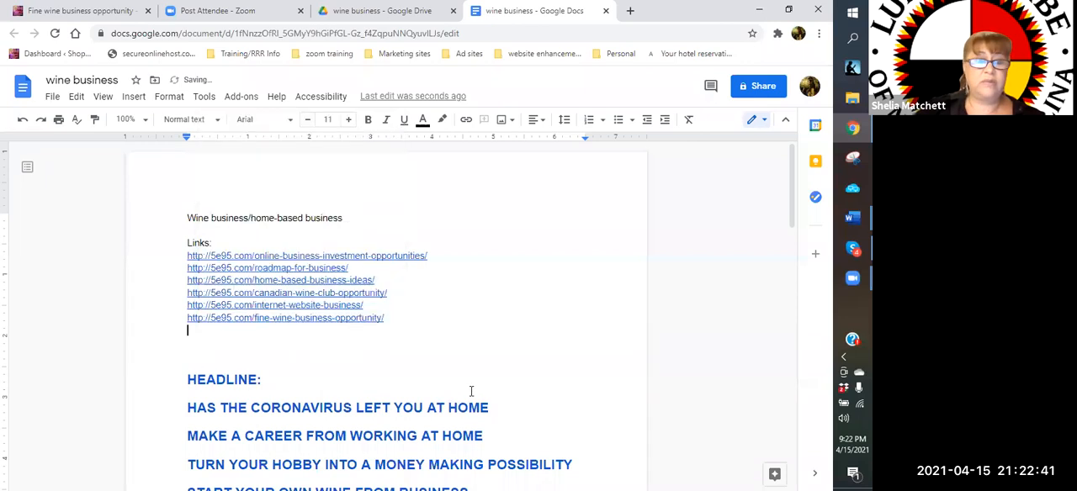
scroll(443, 319, "up", 2)
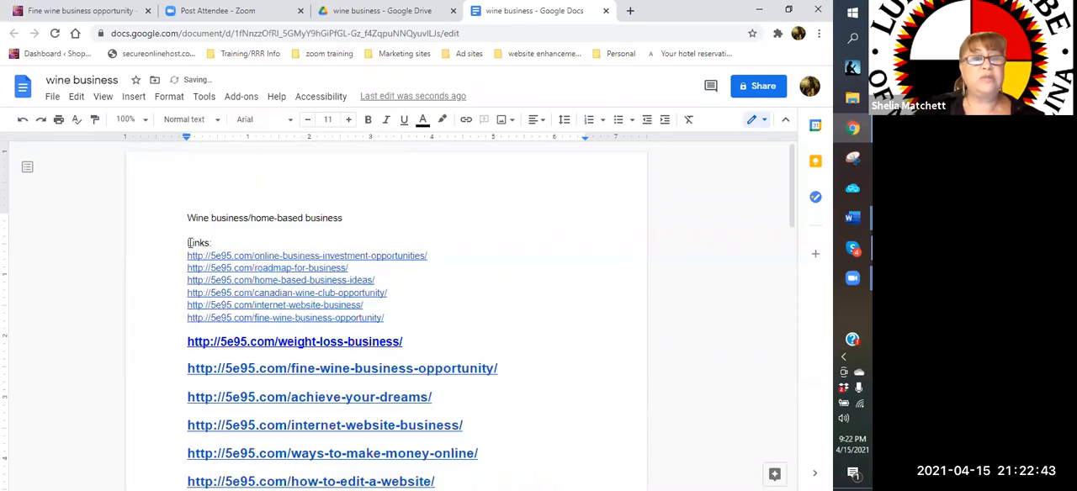
Set the font size of the "Wine business/home-based business" title line to 25
left_click_drag(188, 218, 377, 217)
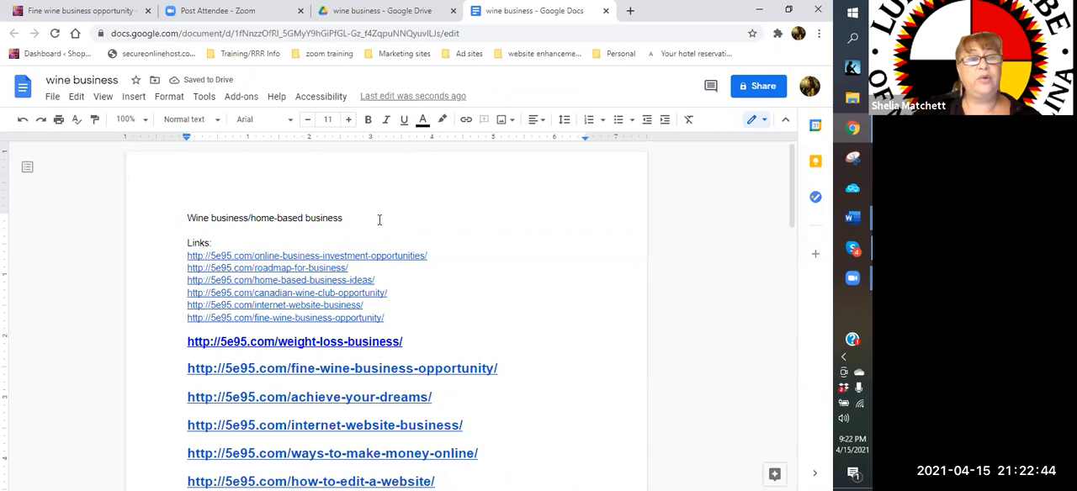
left_click(347, 123)
left_click(348, 123)
left_click(348, 123)
left_click(348, 123)
left_click(348, 123)
left_click(348, 124)
left_click(349, 124)
left_click(349, 124)
left_click(349, 123)
left_click(349, 124)
left_click(349, 123)
left_click(350, 123)
left_click(349, 124)
left_click(349, 124)
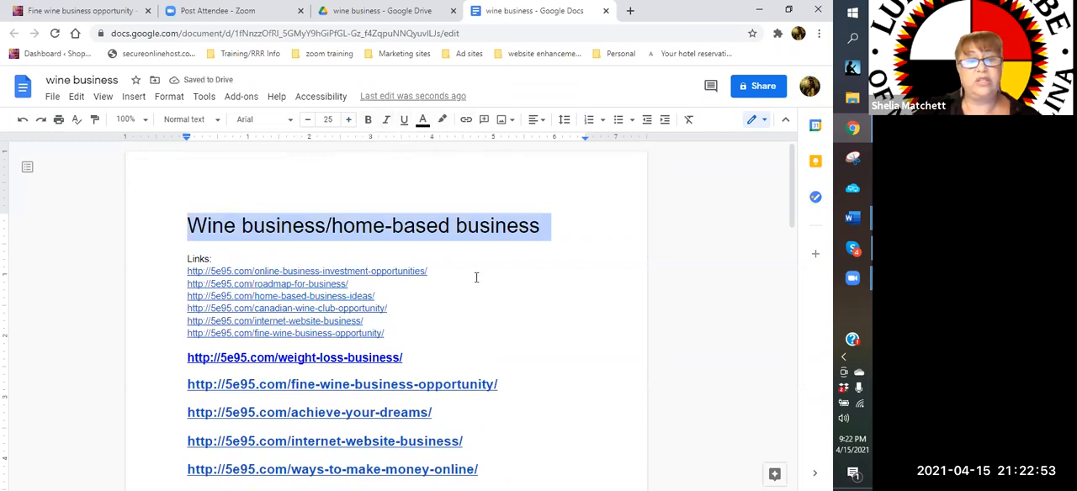
scroll(476, 278, "down", 5)
scroll(439, 328, "up", 3)
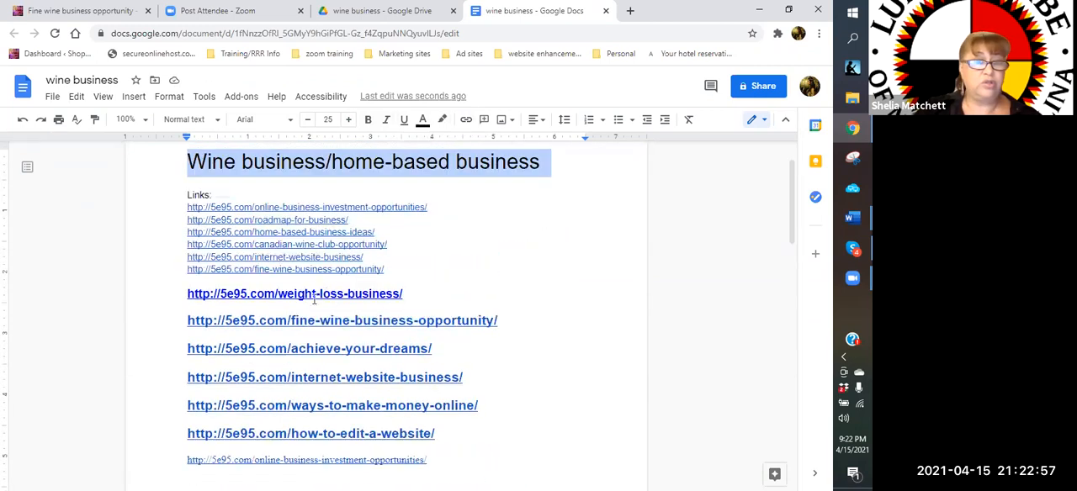
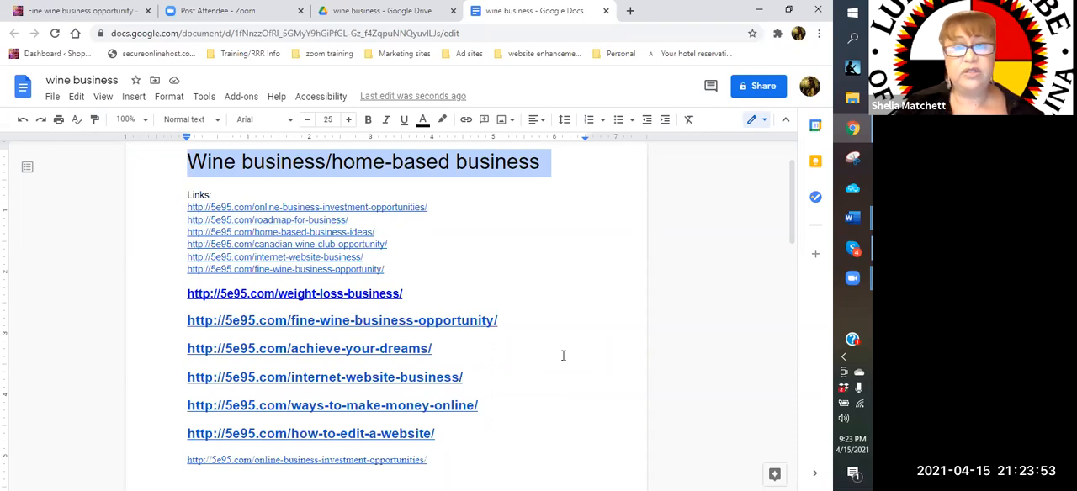
Make the "Wine business/home-based business" title line bold
left_click(367, 120)
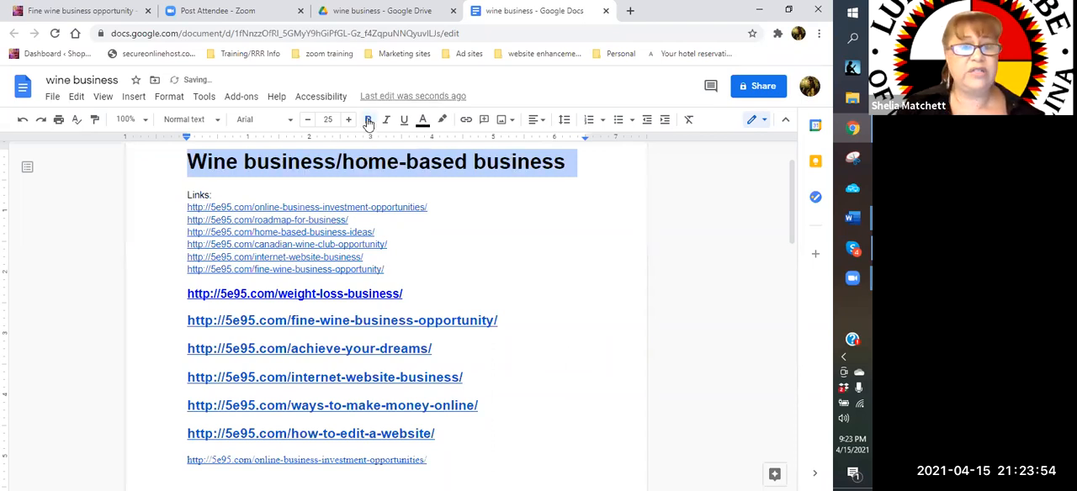
left_click(483, 215)
scroll(488, 219, "down", 2)
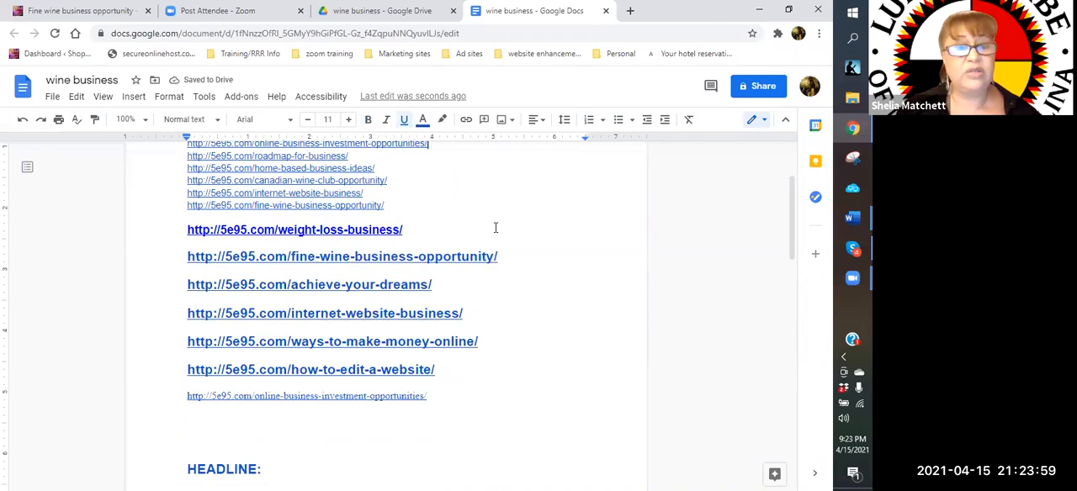
scroll(548, 334, "down", 5)
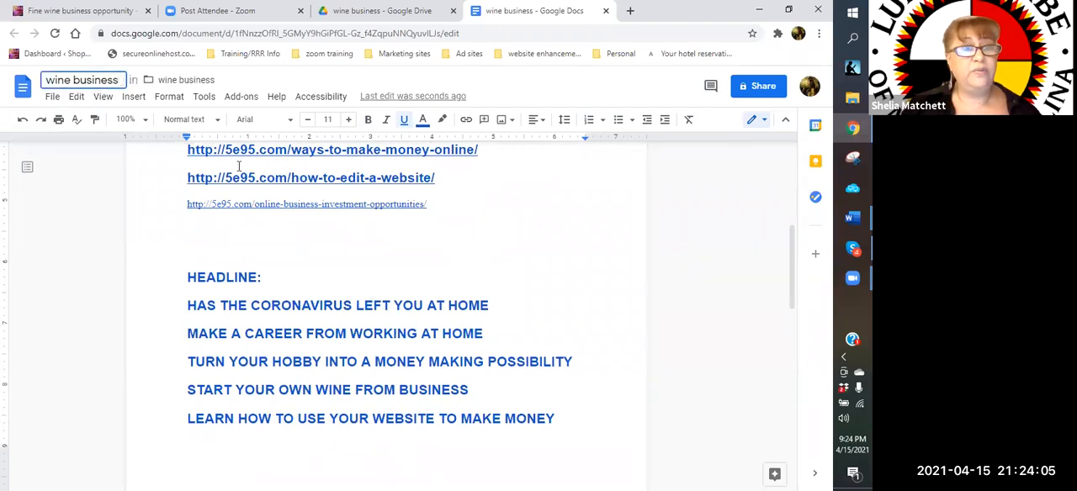
Rename the document as "wine and home business ads"
scroll(202, 177, "up", 5)
scroll(202, 177, "up", 1)
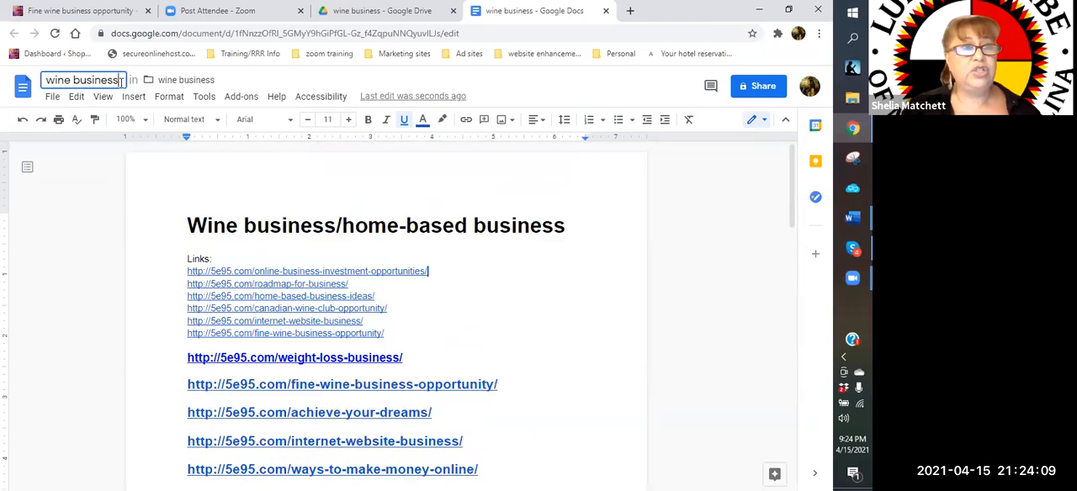
type("/")
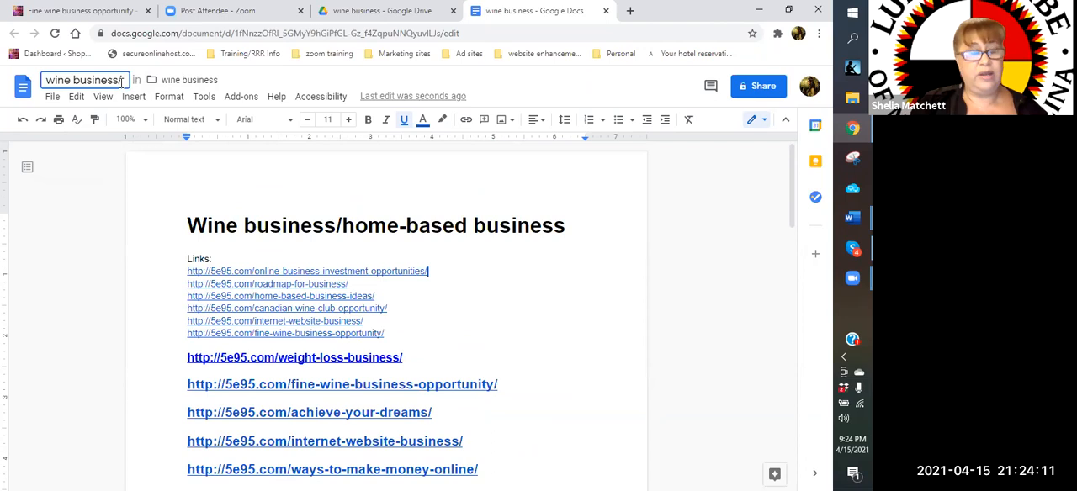
type("home")
key("BackSpace")
key("BackSpace")
key("BackSpace")
key("BackSpace")
key("BackSpace")
key("BackSpace")
key("BackSpace")
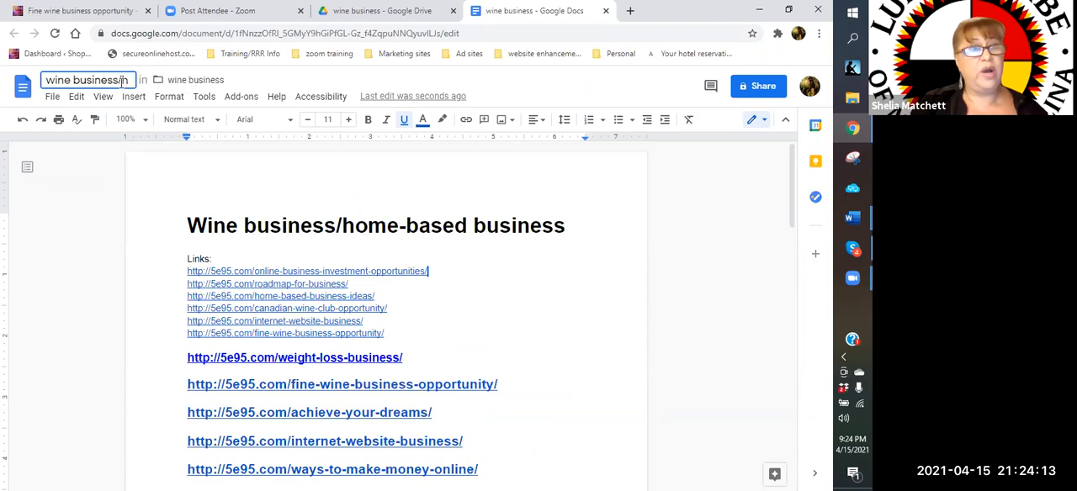
key("BackSpace")
key("BackSpace")
key("BackSpace")
key("BackSpace")
key("BackSpace")
key("BackSpace")
type("an")
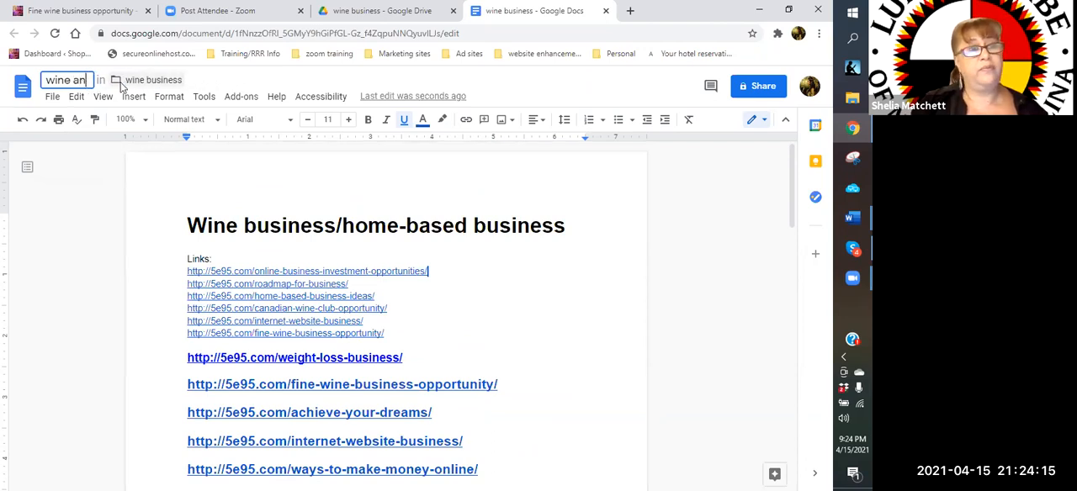
type("d home busine")
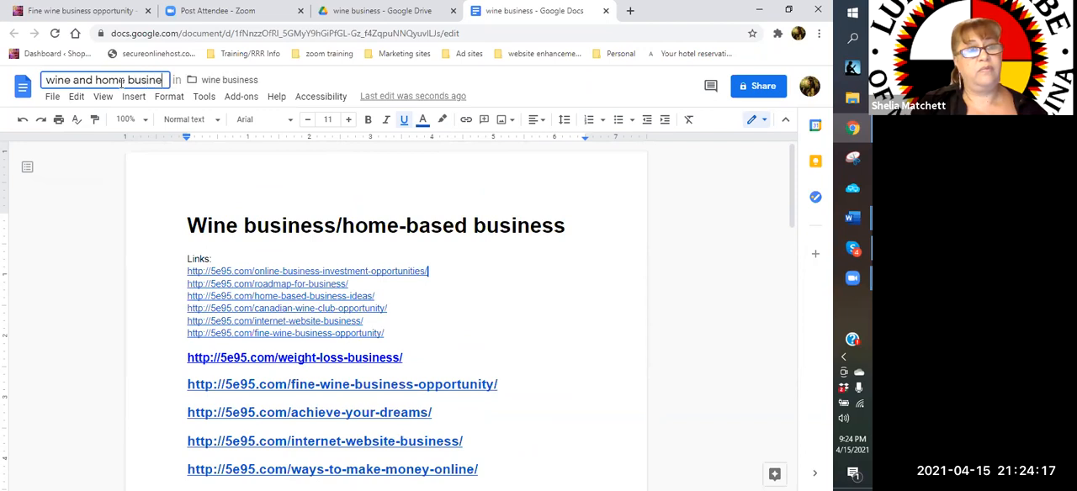
type("ss ads")
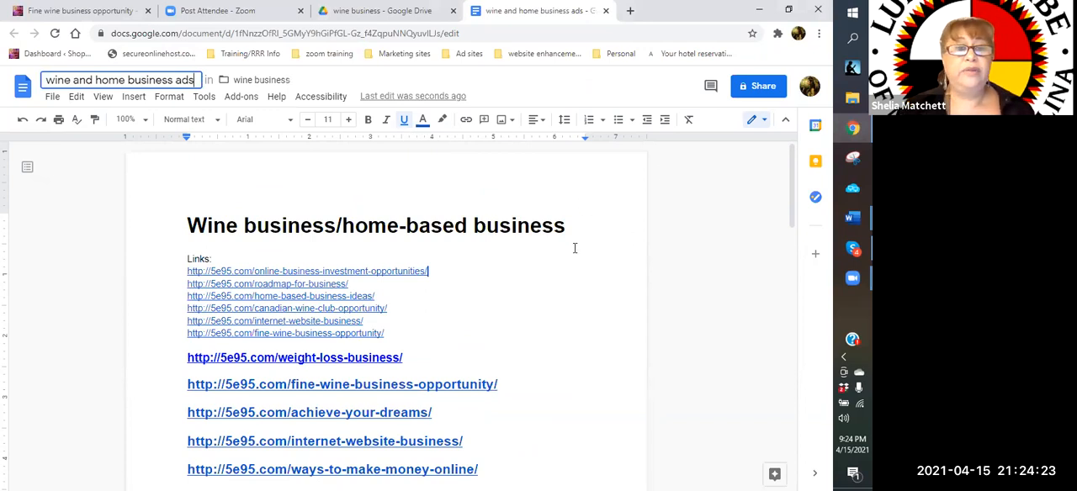
Delete one blank line between the last link and the "HEADLINE:" section
scroll(573, 246, "down", 3)
scroll(575, 248, "up", 3)
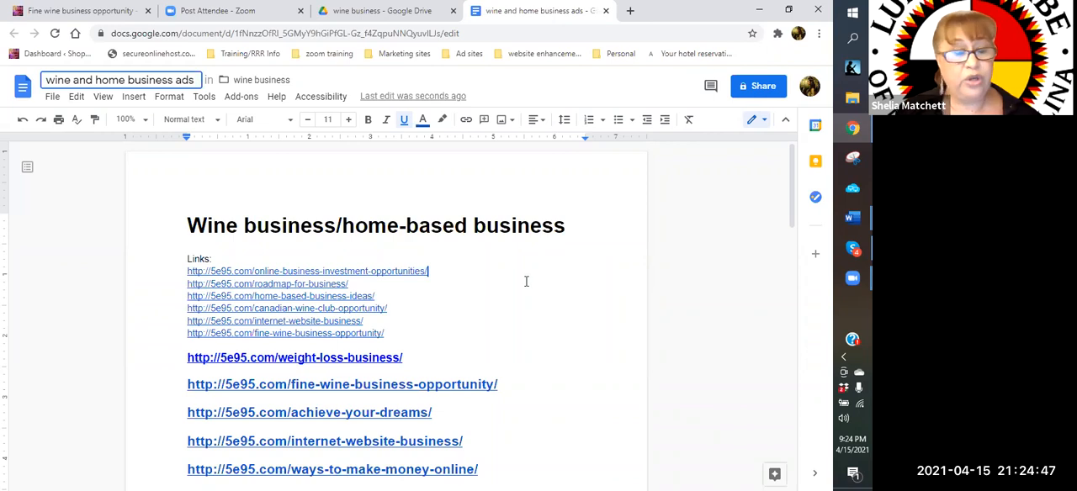
left_click(440, 334)
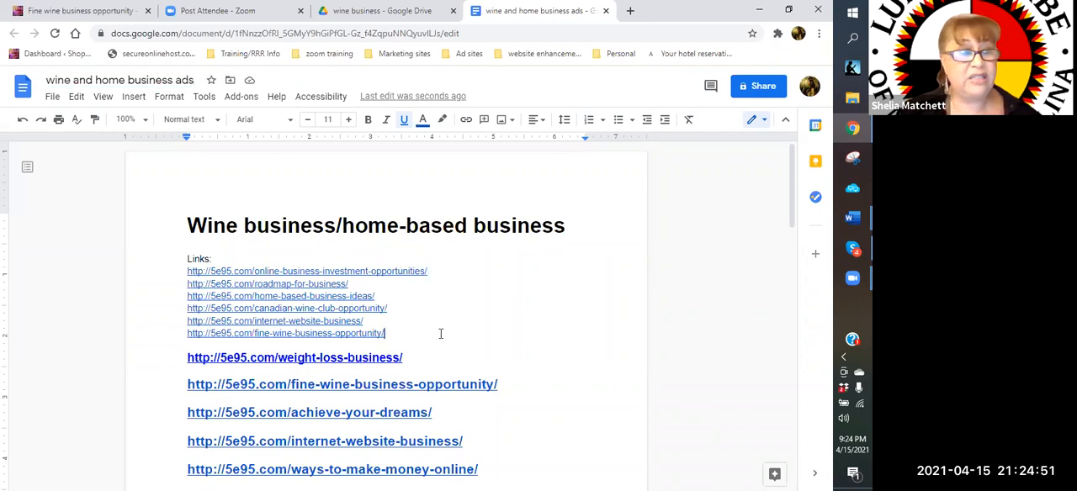
scroll(440, 334, "down", 3)
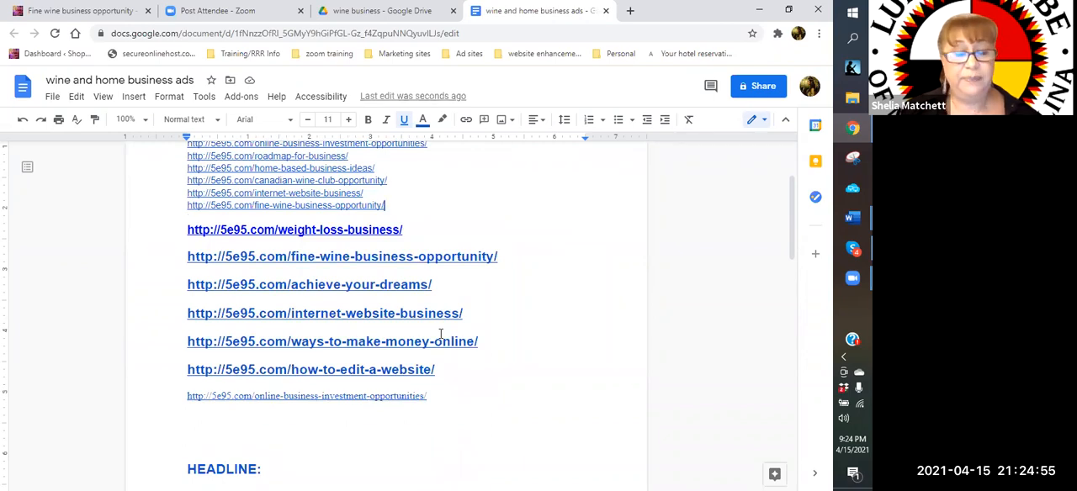
scroll(255, 313, "down", 3)
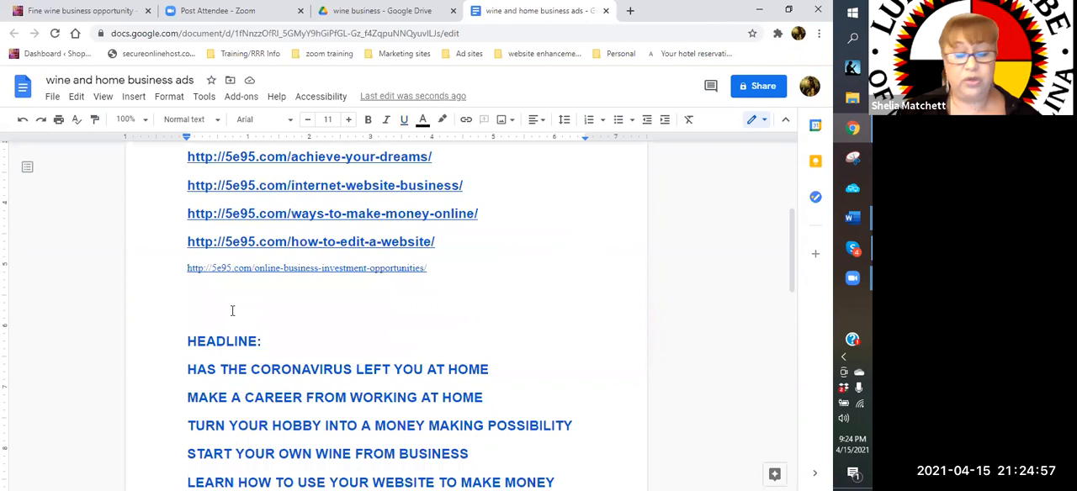
key("BackSpace")
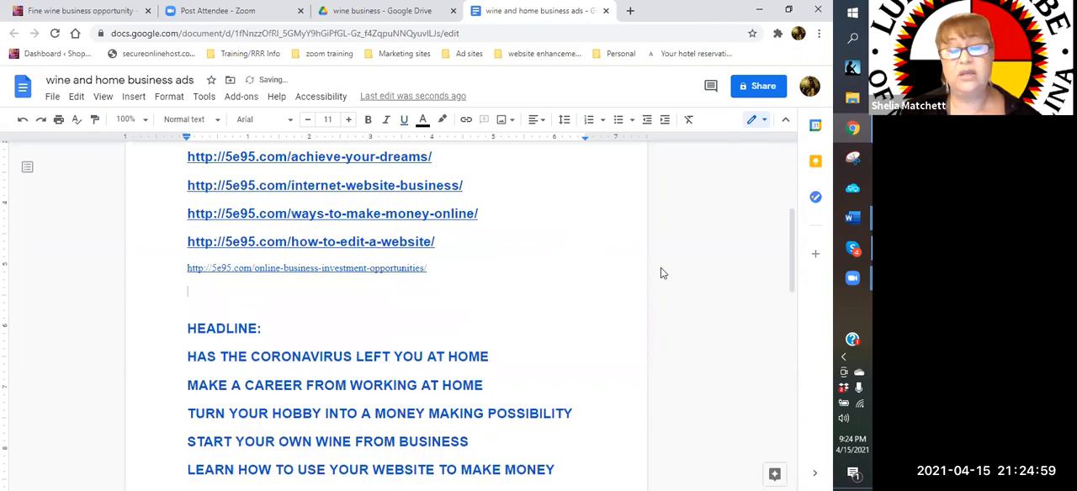
Review the document's links, headlines and description from beginning to end
scroll(580, 235, "down", 3)
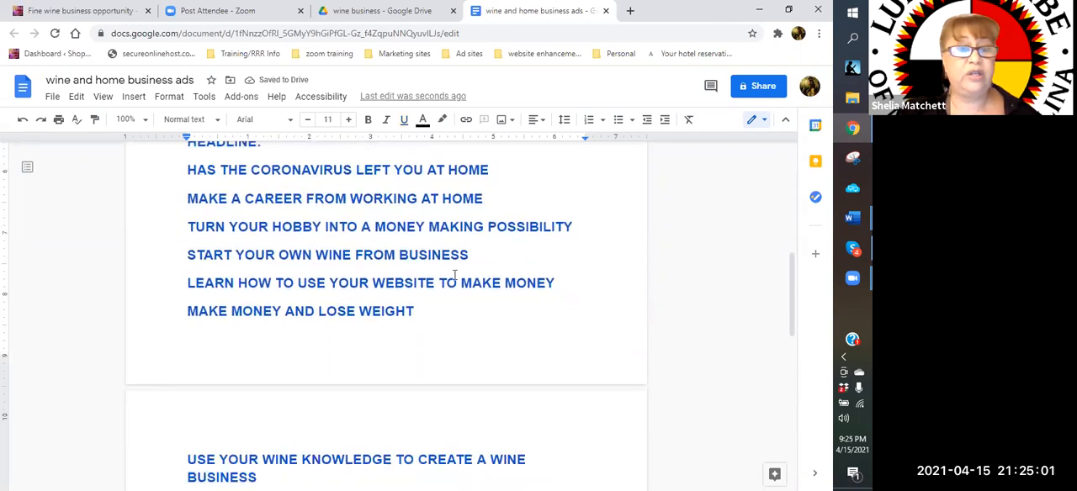
scroll(421, 285, "up", 8)
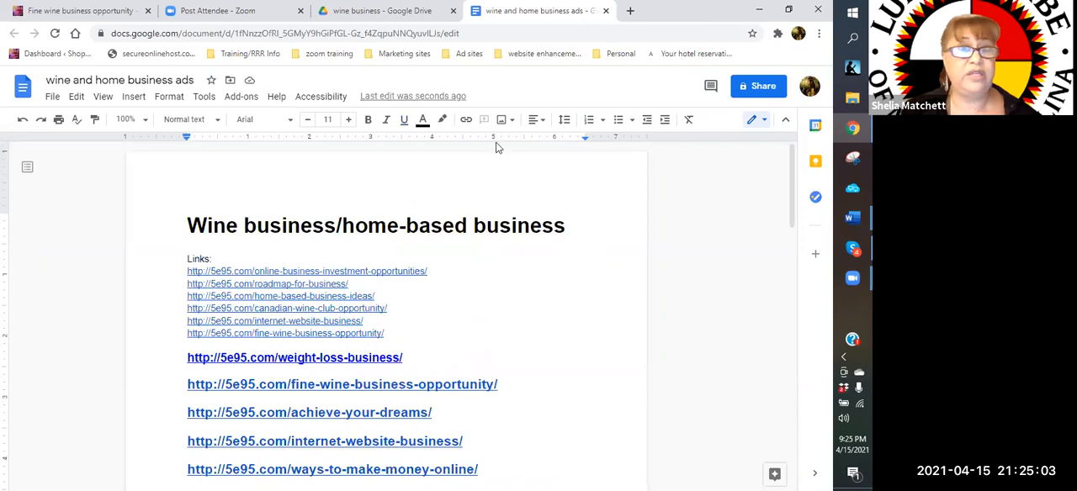
scroll(510, 332, "down", 10)
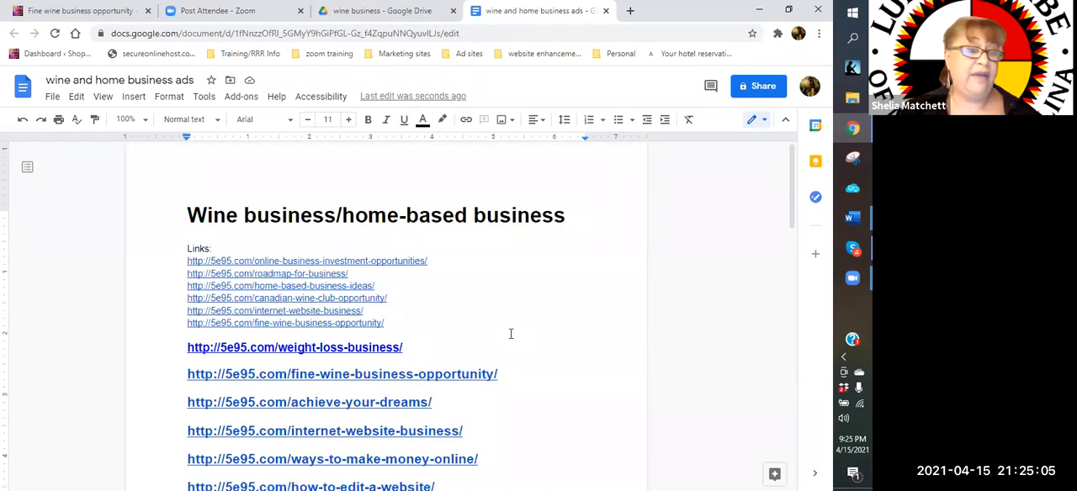
scroll(258, 288, "down", 3)
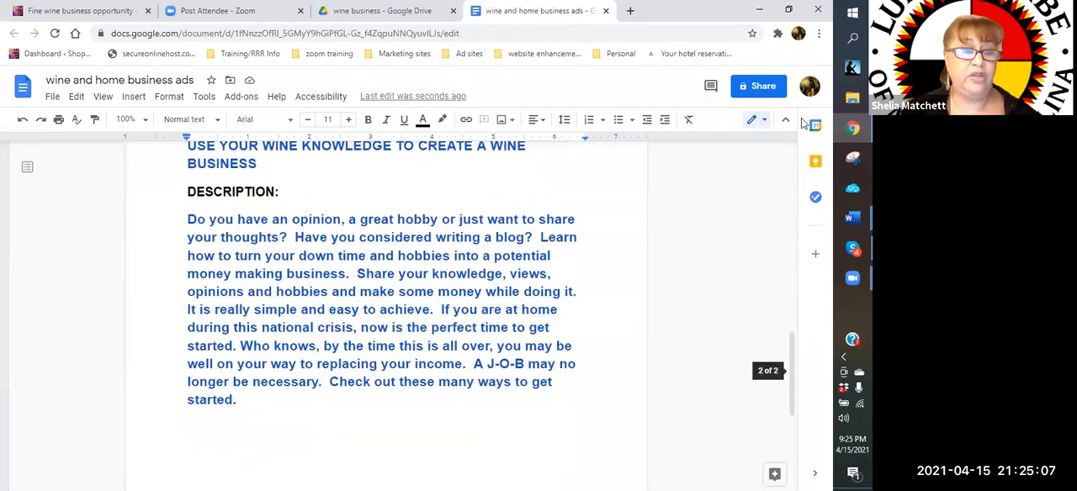
mouse_move(852, 218)
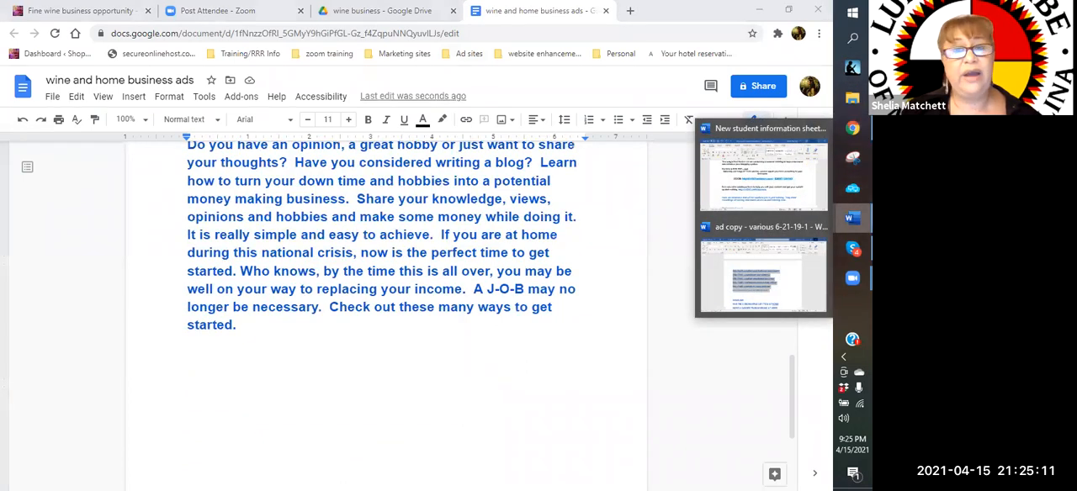
scroll(261, 268, "up", 10)
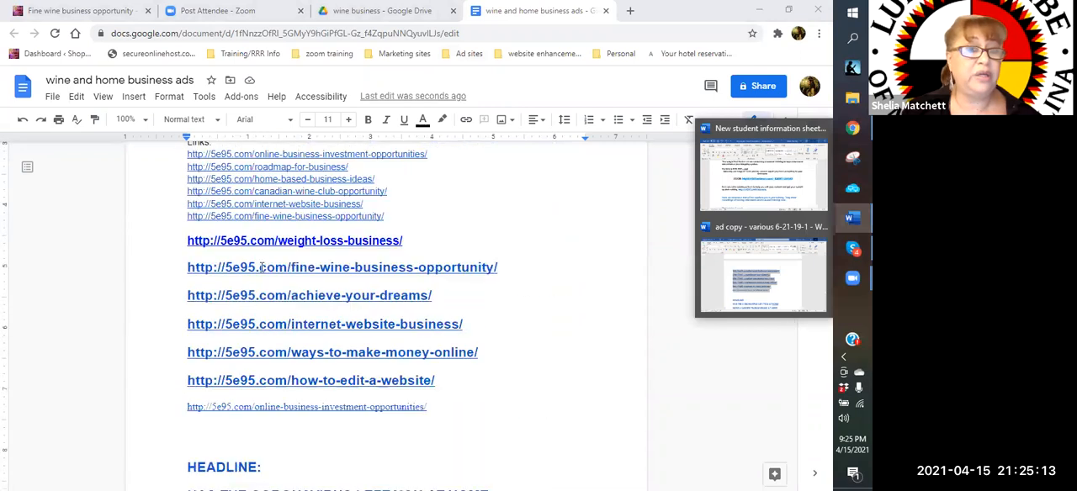
scroll(262, 268, "up", 3)
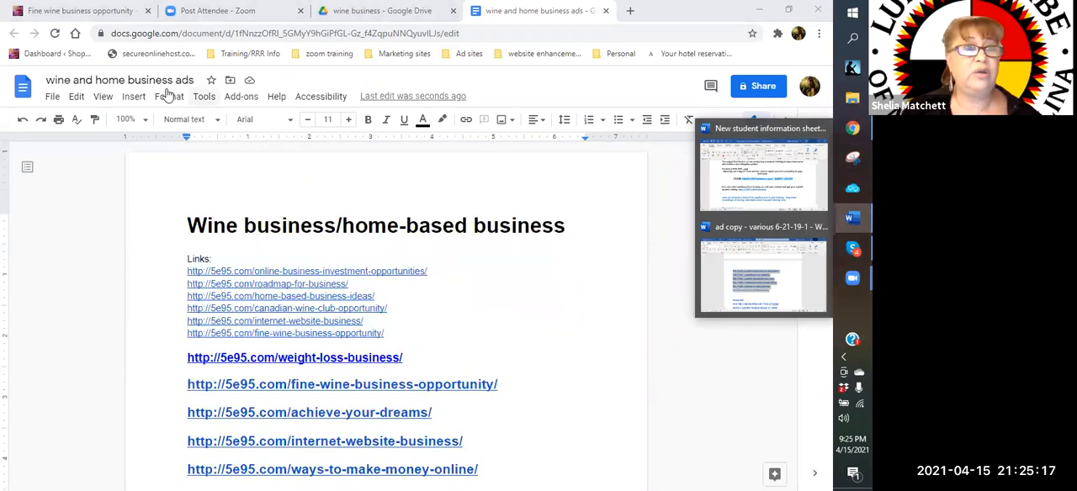
Switch to Google Drive and open the Velovita folder inside "ad template"
left_click(352, 16)
left_click(281, 193)
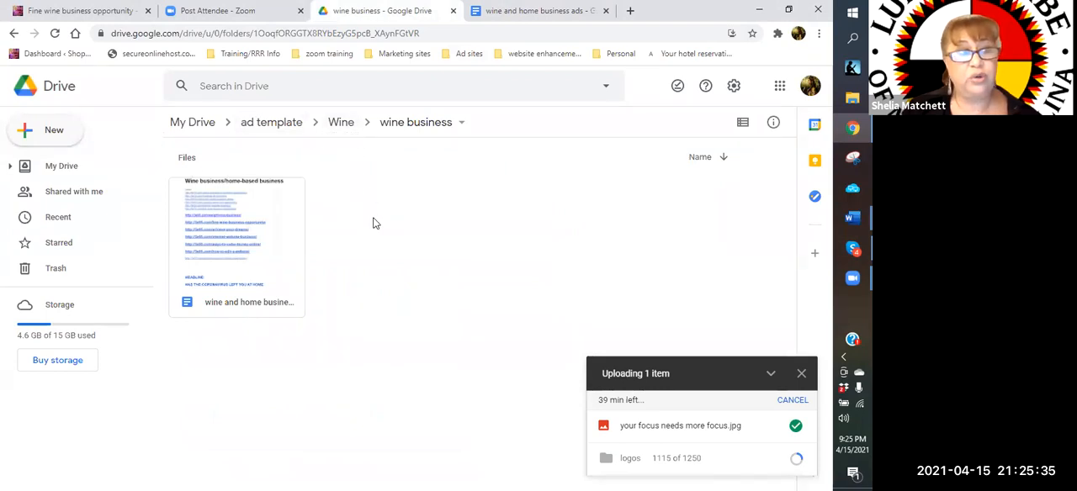
left_click(58, 138)
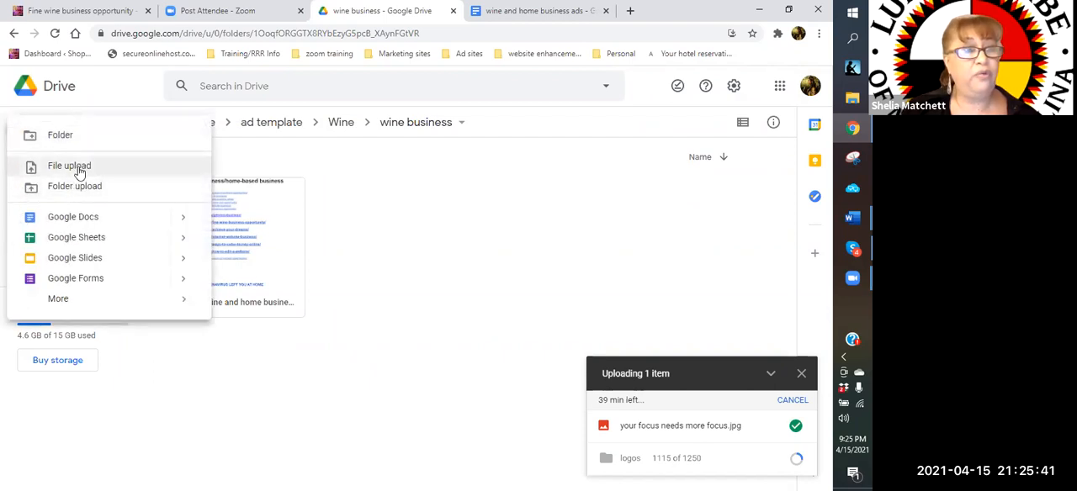
left_click(419, 221)
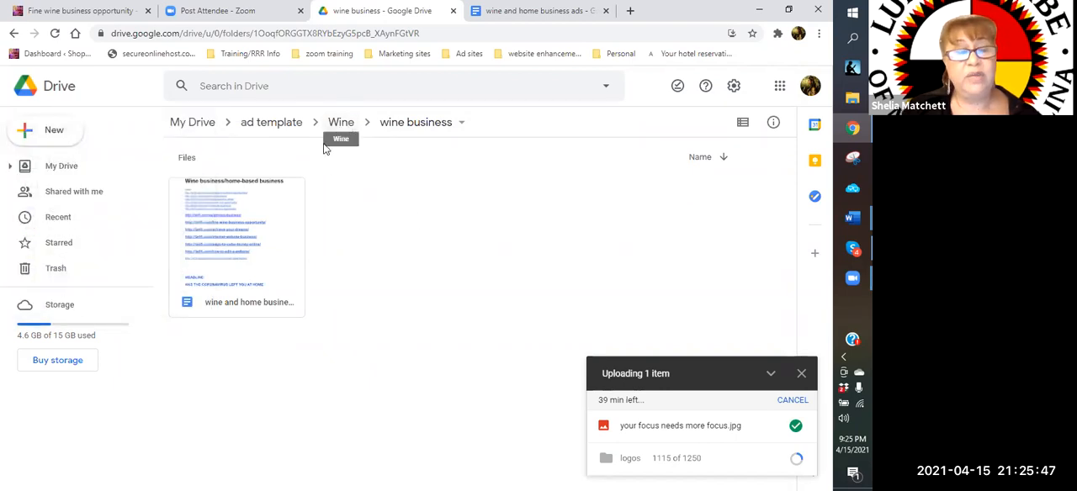
left_click(268, 128)
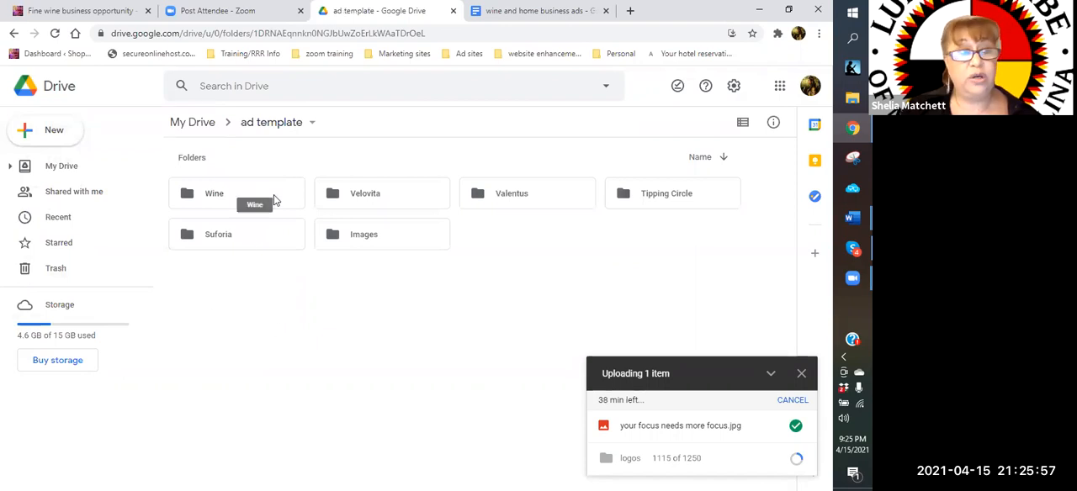
left_click(389, 195)
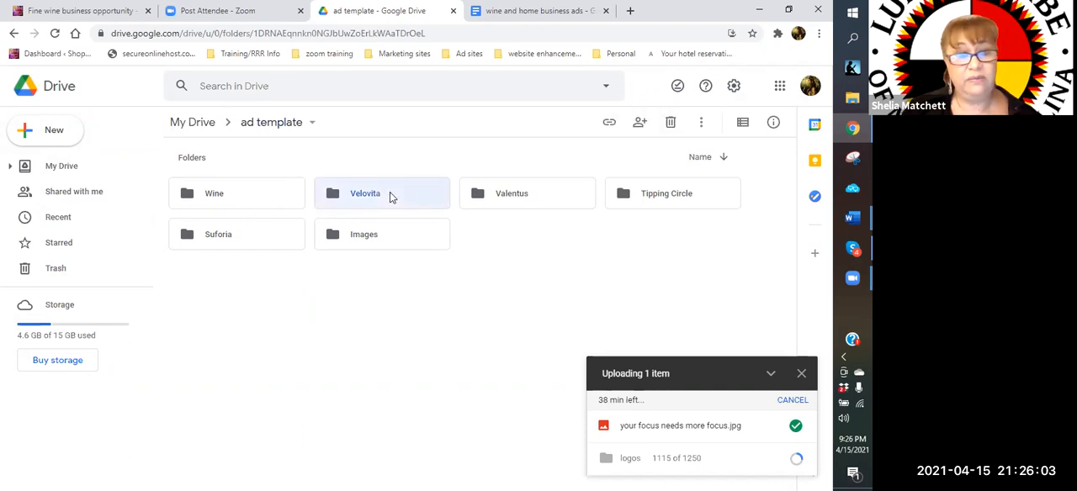
double_click(389, 194)
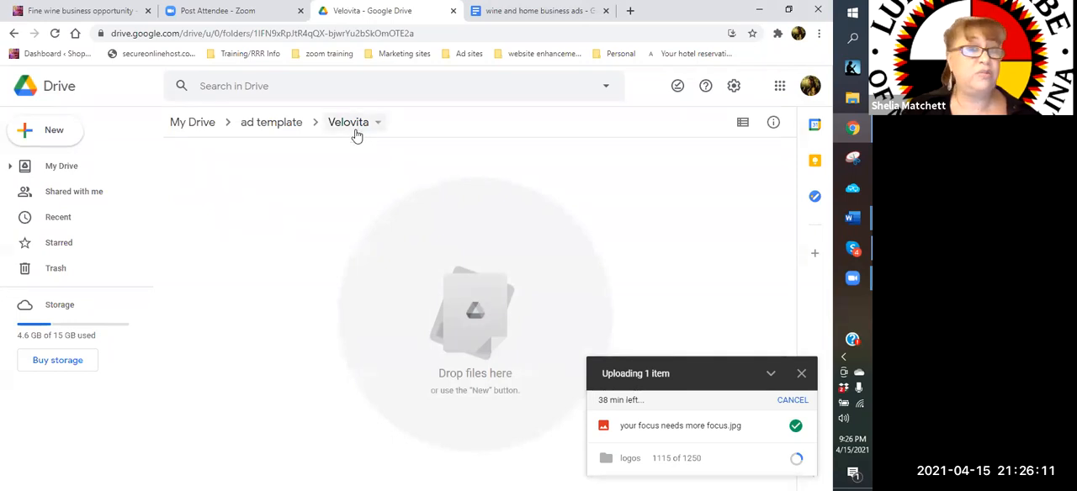
Create a folder named "Bran" inside the Velovita folder
left_click(50, 129)
left_click(59, 136)
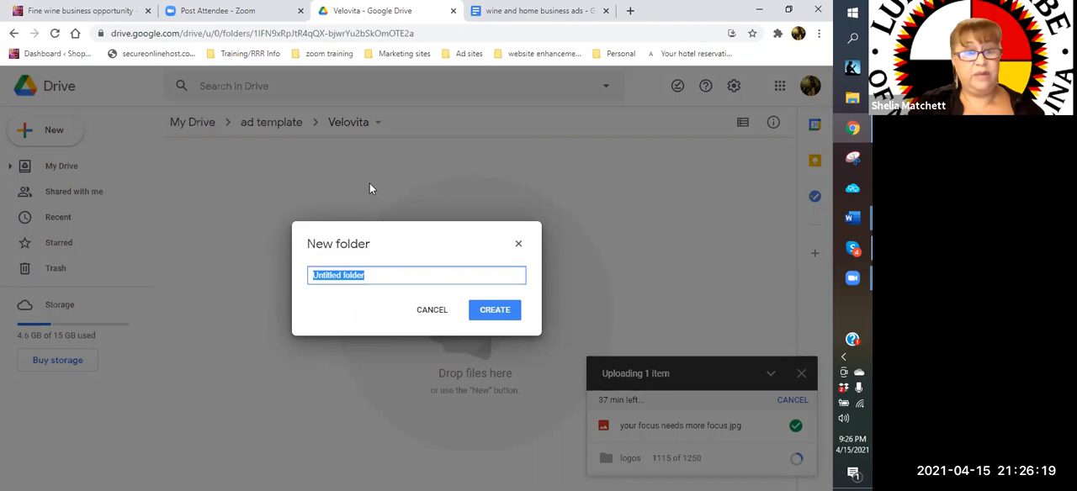
type("bra")
key("BackSpace")
key("BackSpace")
key("BackSpace")
type("Bran")
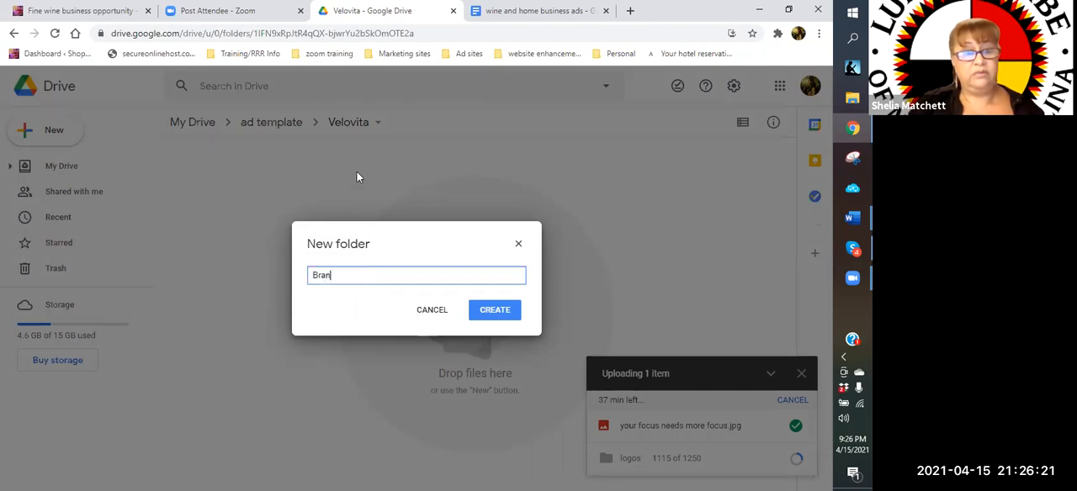
left_click(494, 309)
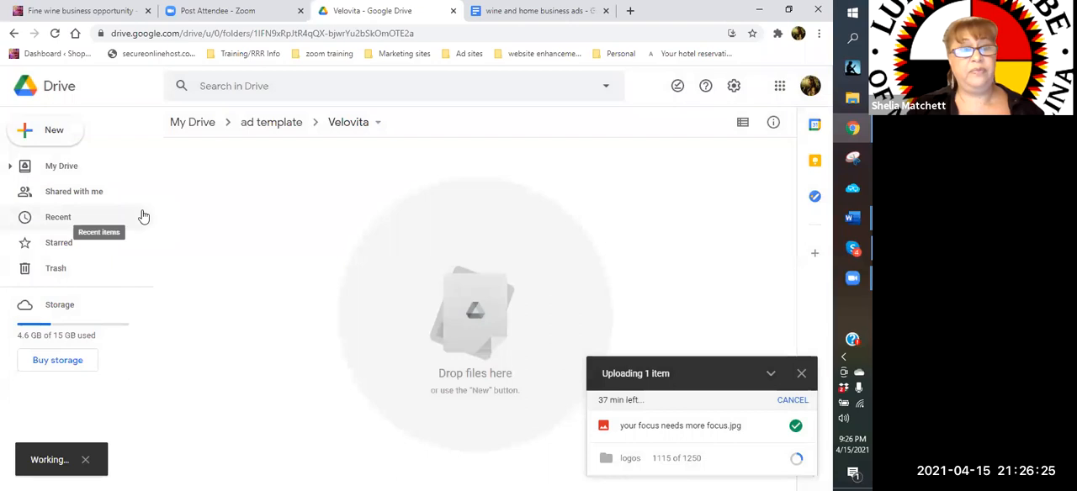
Create a folder named "sleep and weight loss - zlem" inside the Velovita folder
left_click(50, 132)
left_click(51, 137)
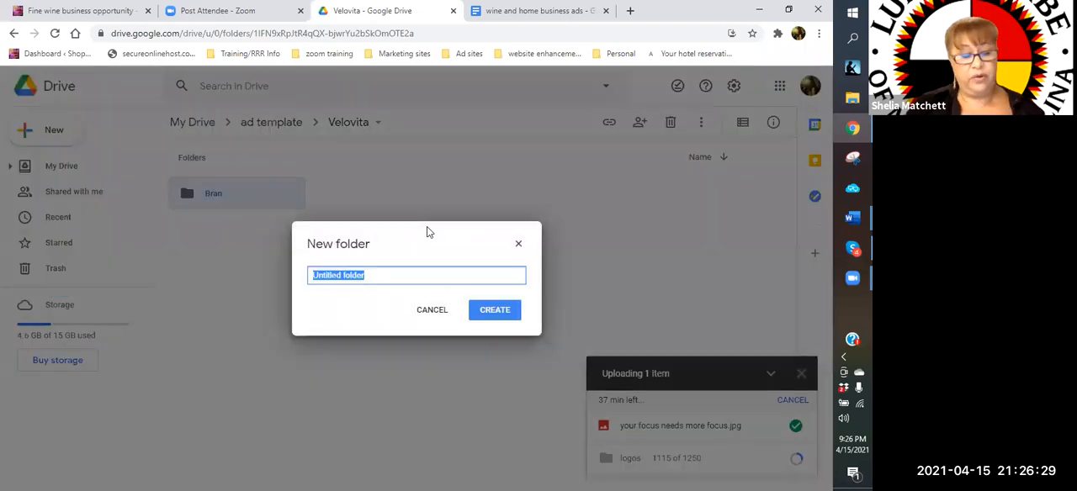
type("sleep and weight loss - zlem")
left_click(518, 314)
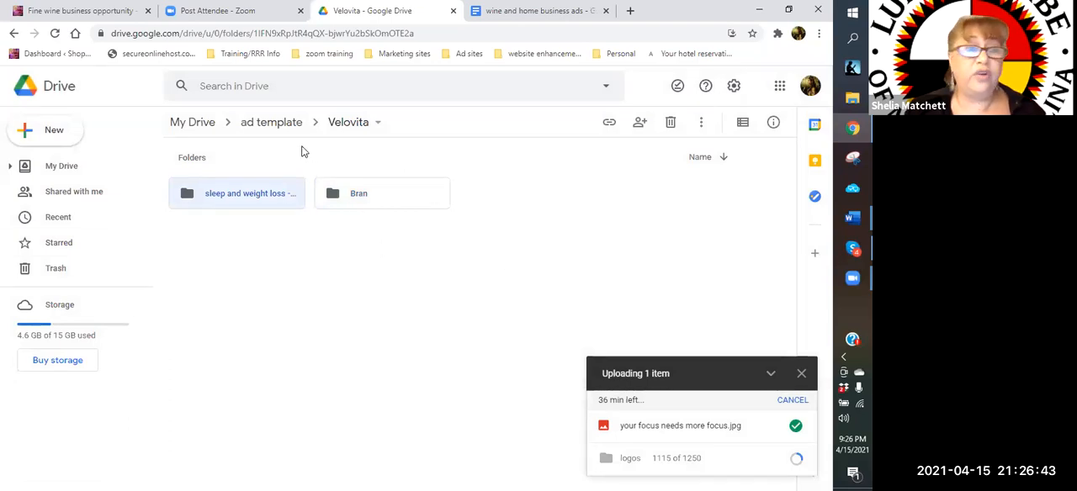
Create a folder named "logos bran/sleep" inside the Velovita folder
left_click(52, 133)
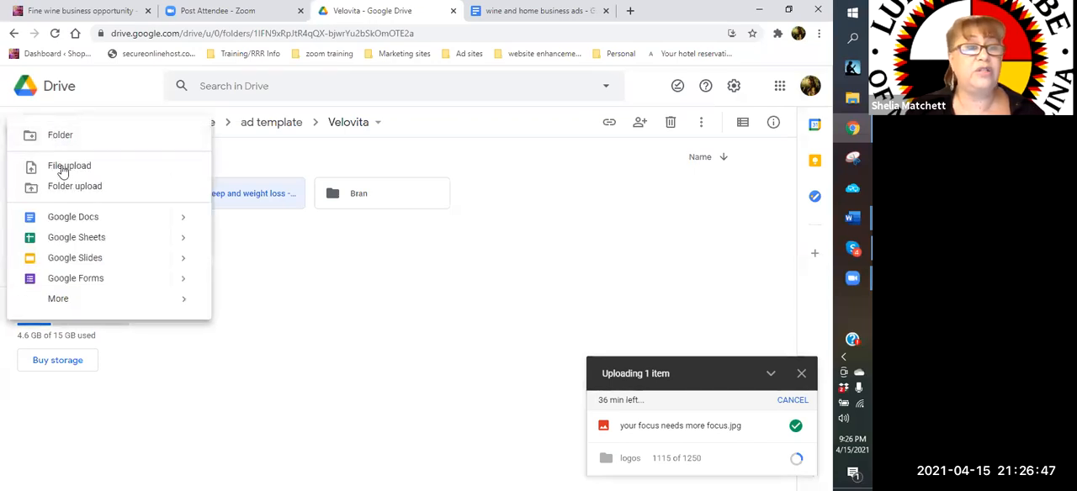
left_click(60, 137)
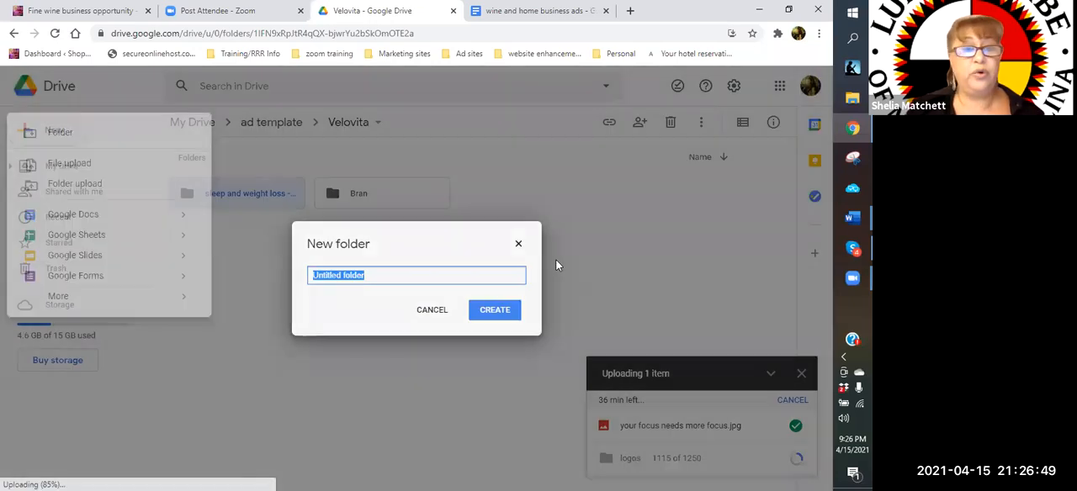
type("log")
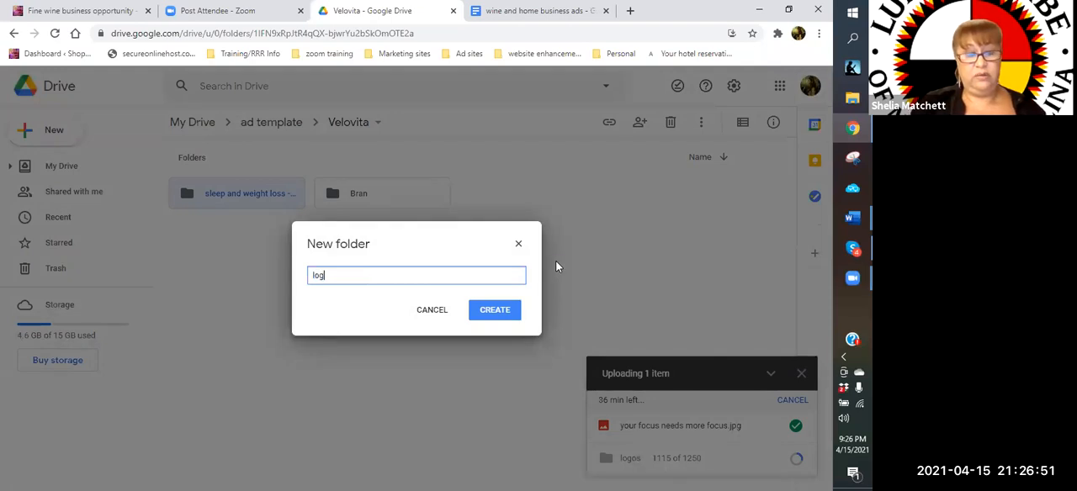
type("os bran/sleep")
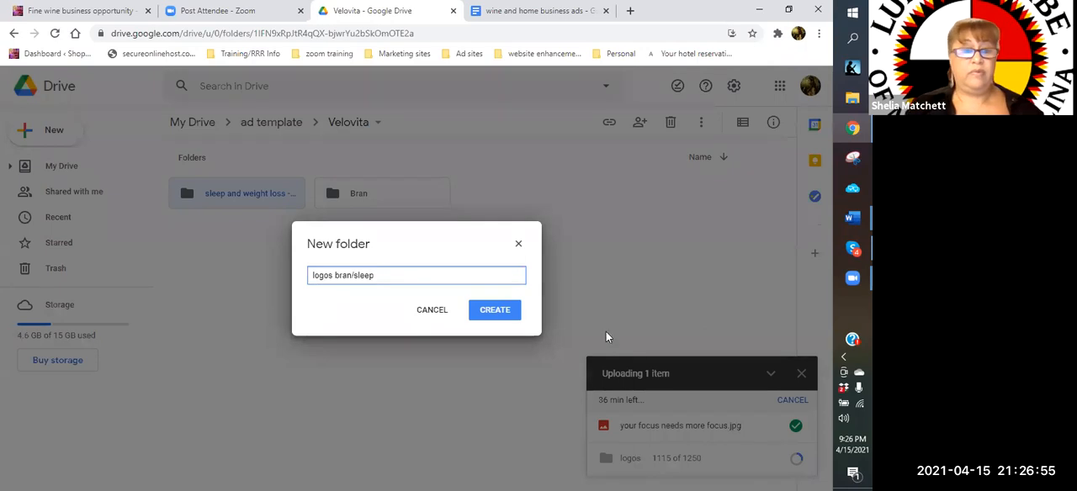
left_click(498, 319)
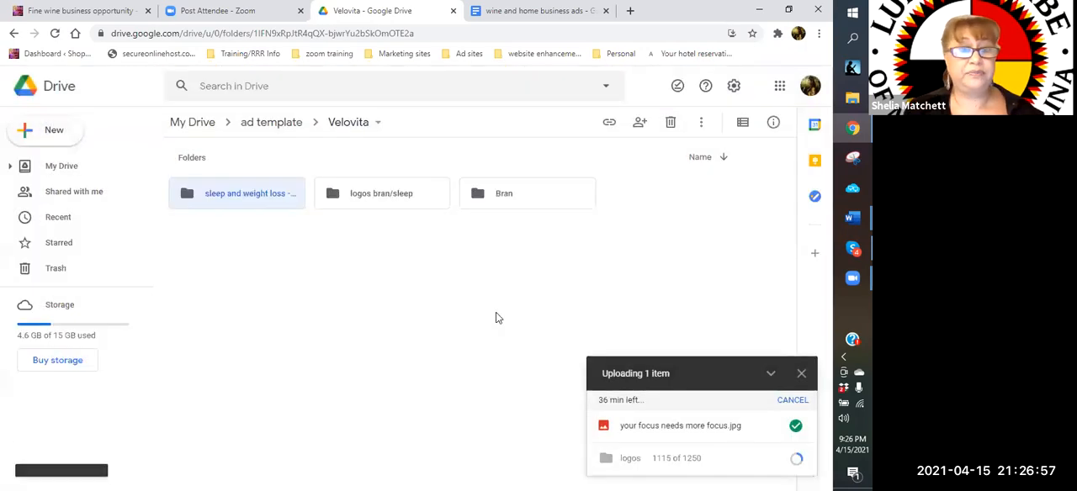
Open the "logos bran/sleep" folder and start a folder upload, browsing to the "logos" folder in Dropbox
double_click(360, 199)
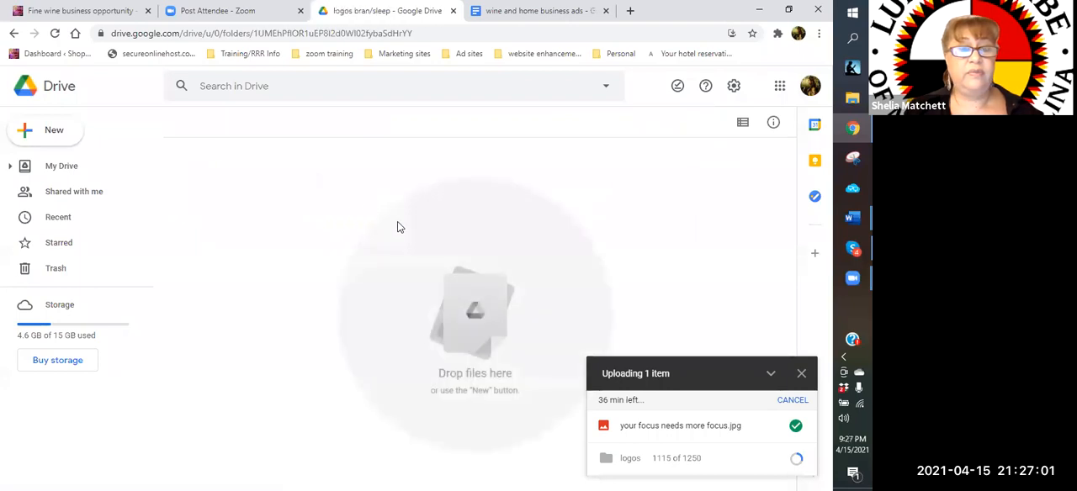
left_click(53, 131)
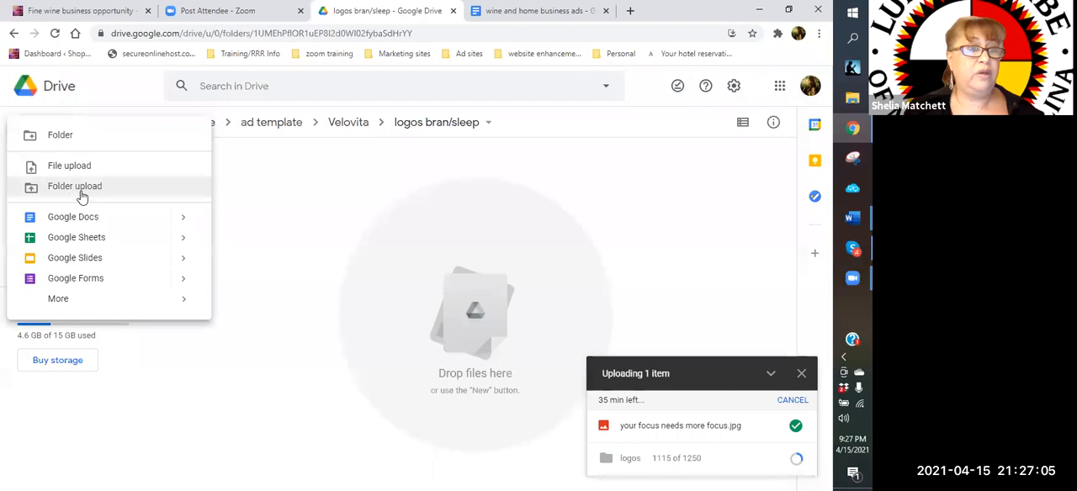
left_click(76, 190)
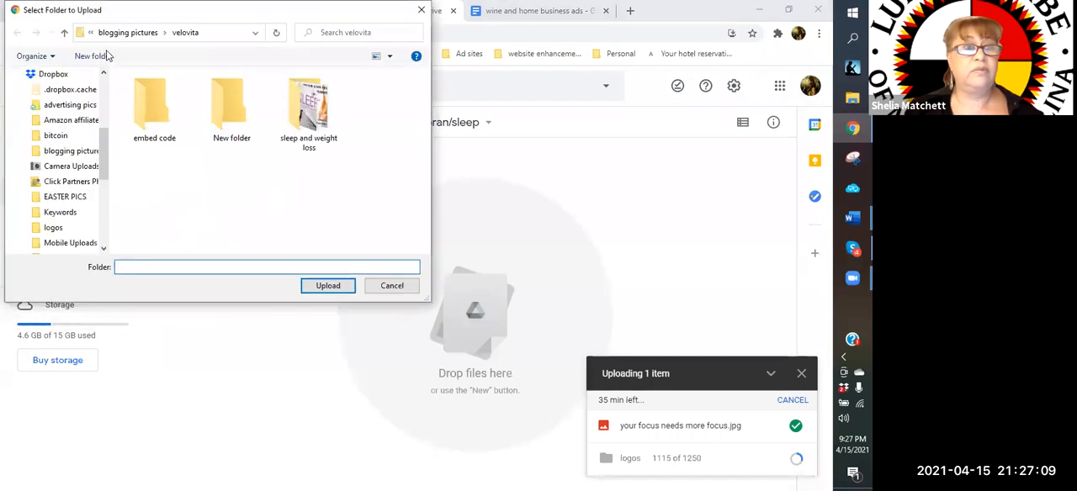
scroll(74, 198, "down", 1)
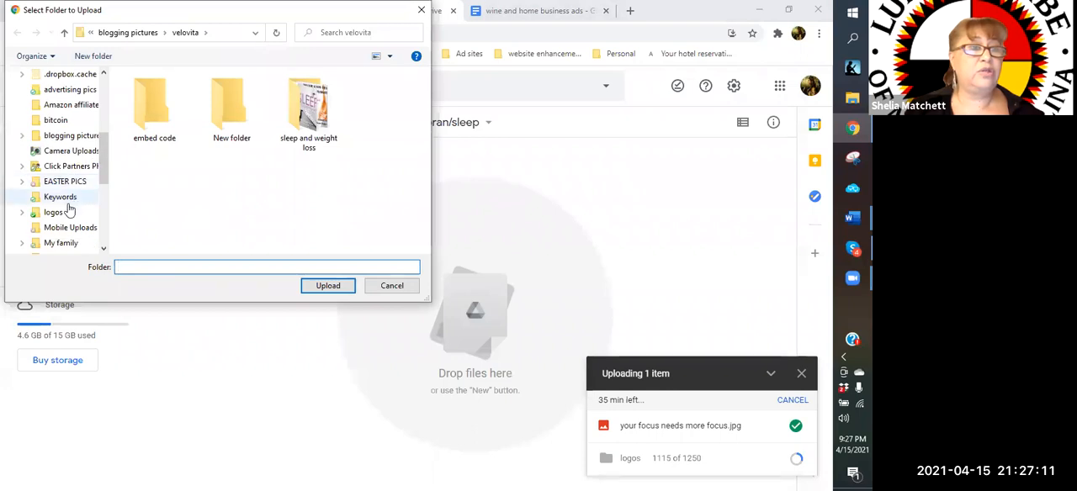
left_click(55, 214)
left_click(247, 210)
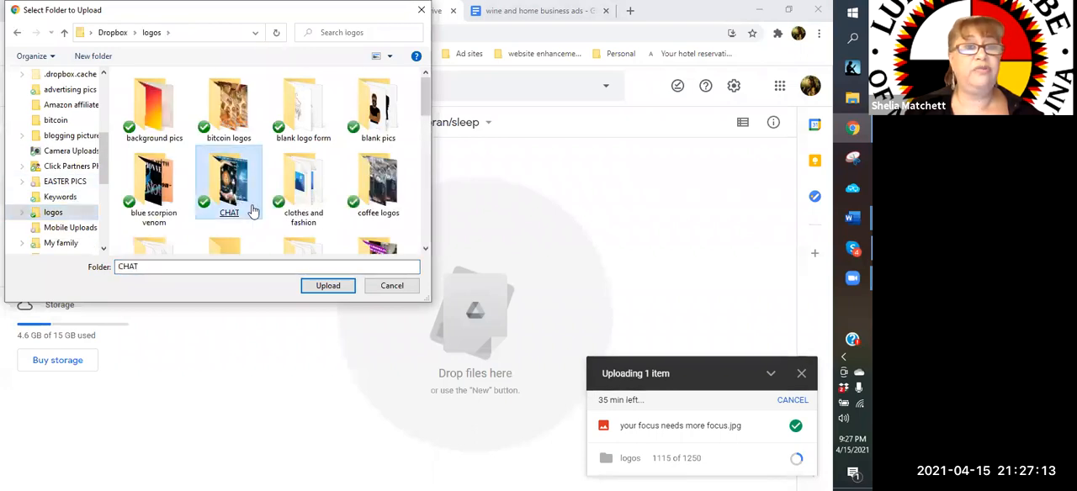
Upload the "SLEEP AND WEIGHT LOSS" folder from the "nootropics" folder and approve uploading its files
scroll(248, 210, "down", 2)
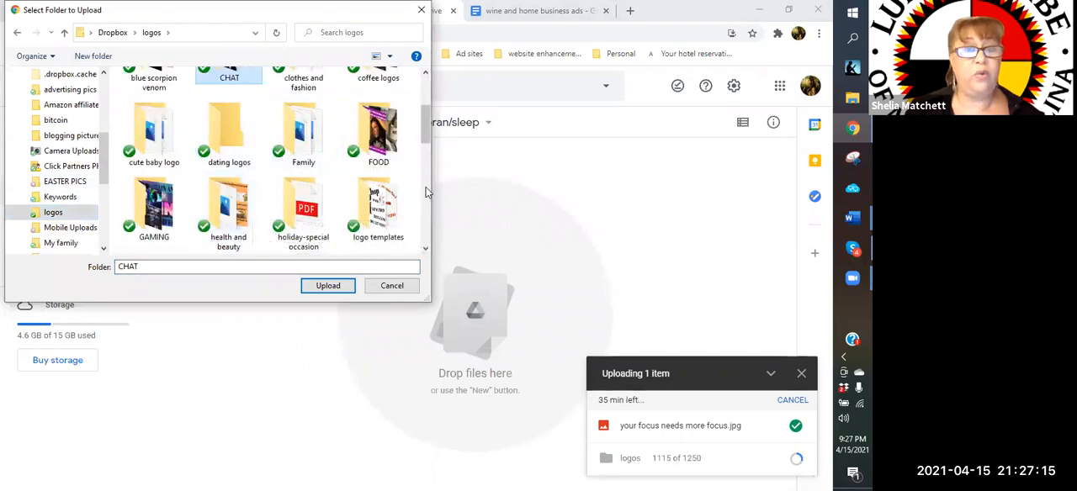
scroll(424, 187, "down", 1)
scroll(424, 188, "down", 1)
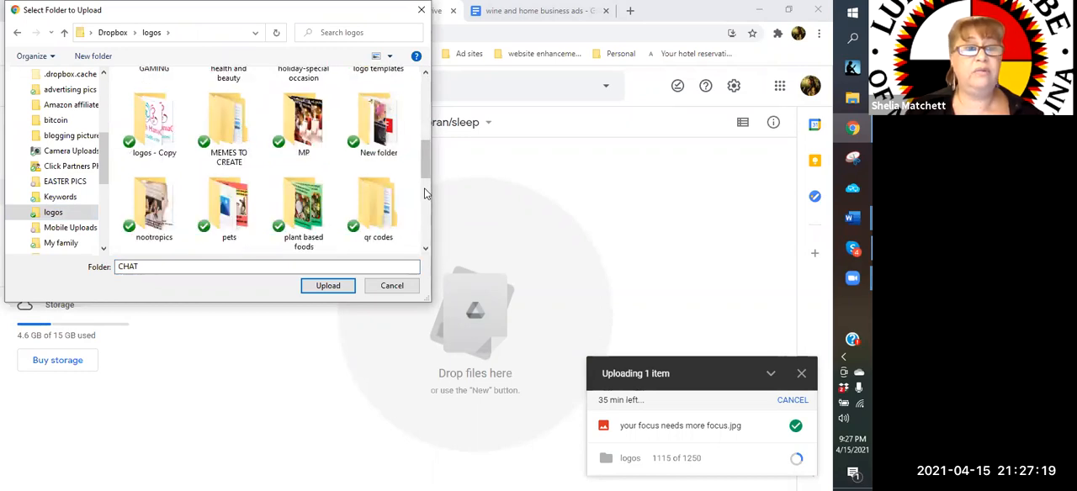
double_click(161, 223)
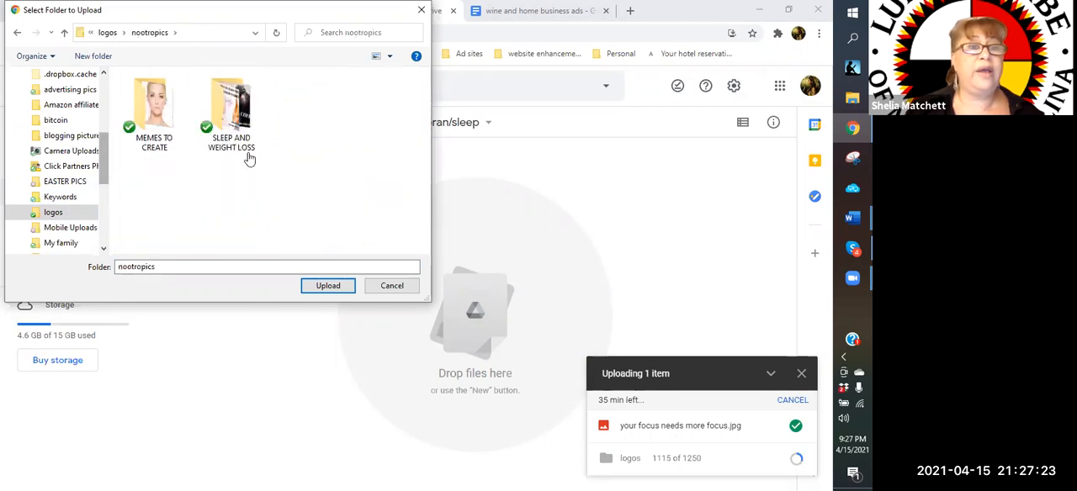
left_click(247, 156)
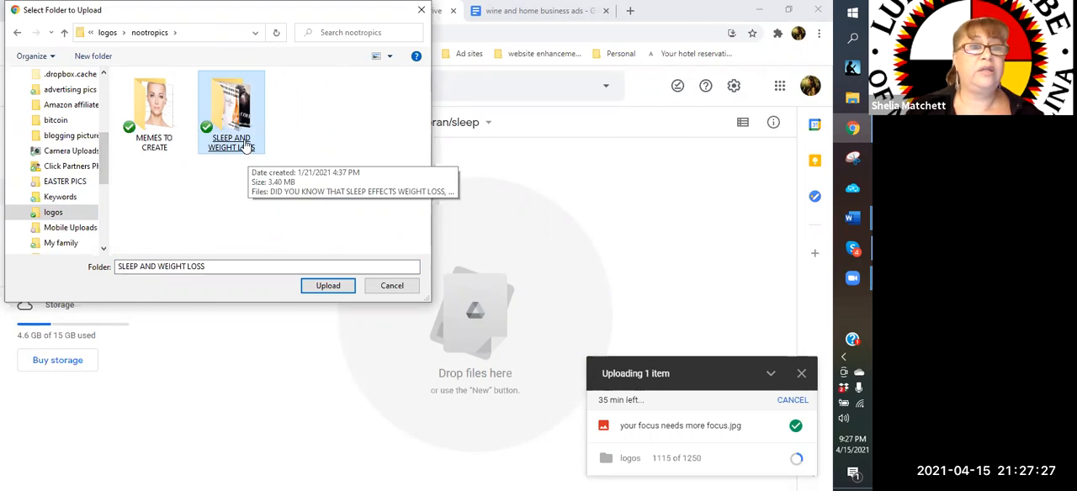
double_click(244, 146)
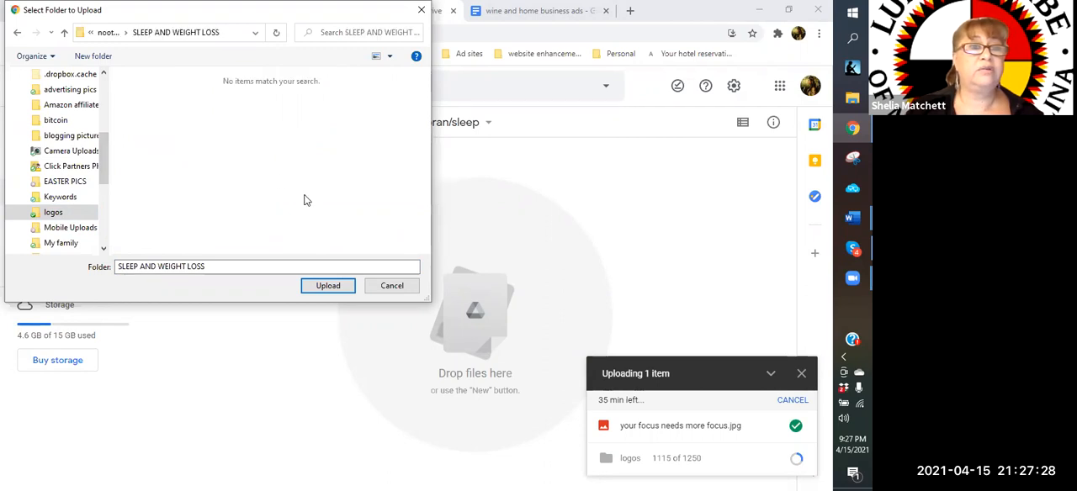
left_click(326, 286)
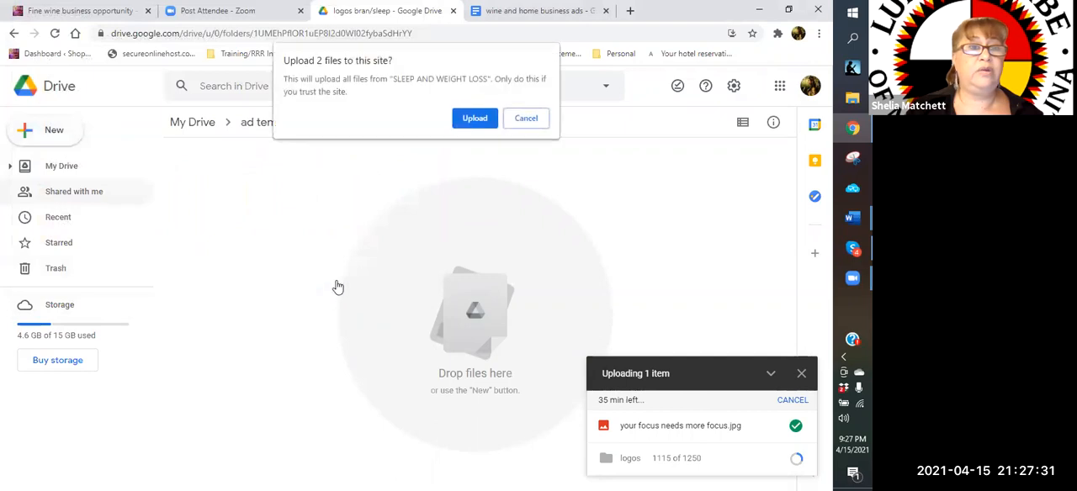
left_click(475, 120)
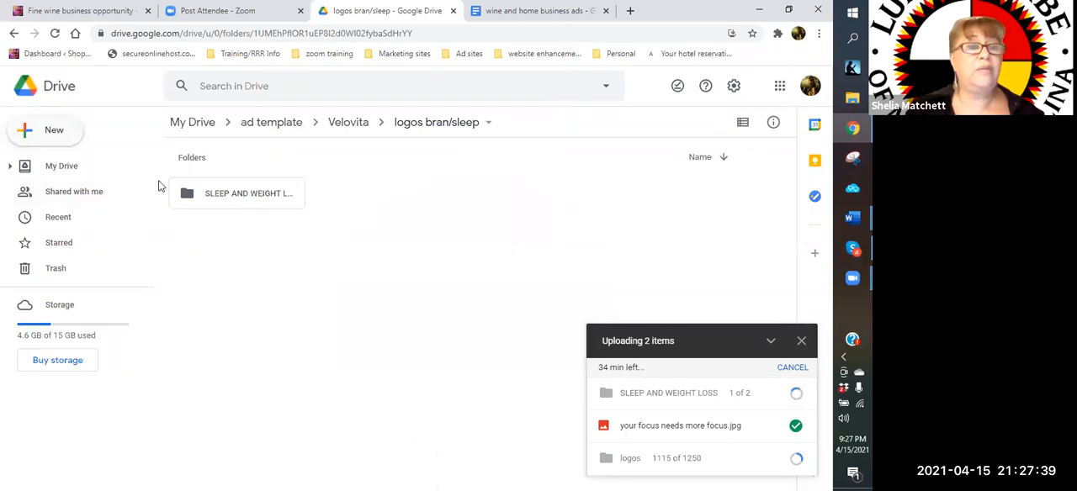
Start another folder upload into "logos bran/sleep" and browse to "resized logos" within the Dropbox "logos" folder
left_click(56, 133)
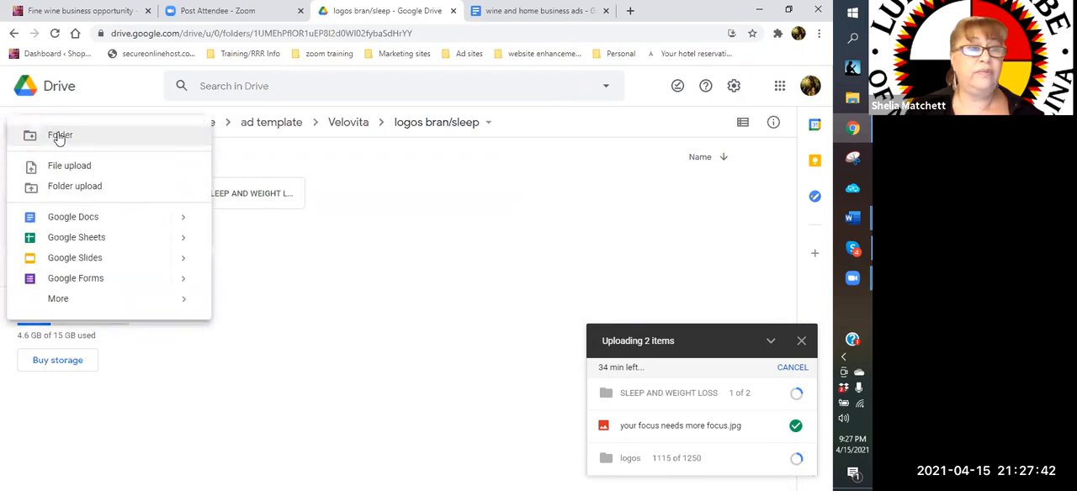
left_click(71, 187)
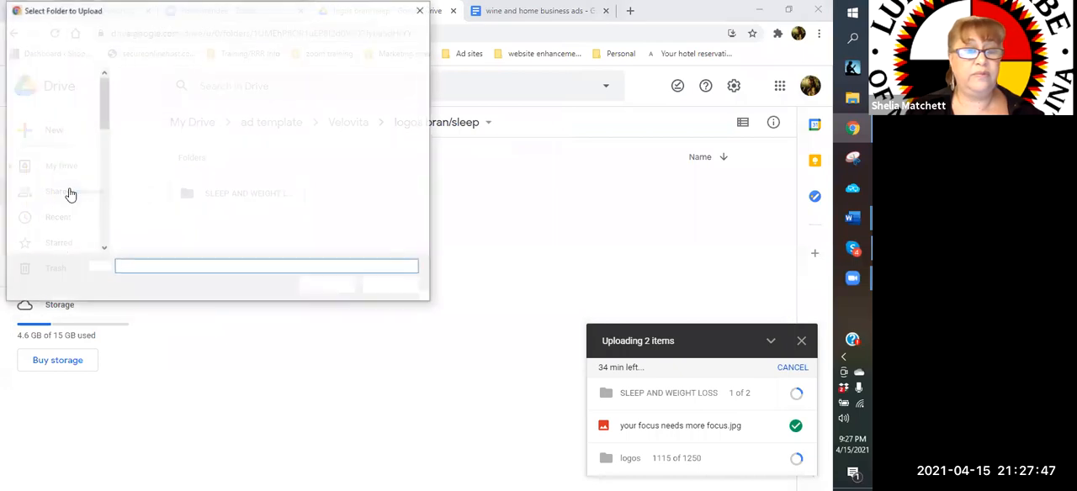
left_click(107, 34)
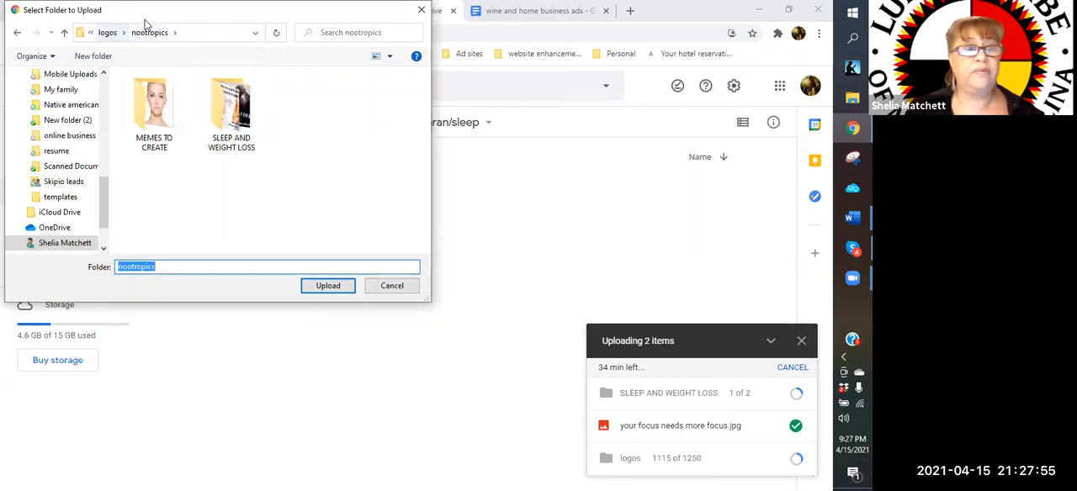
left_click(108, 33)
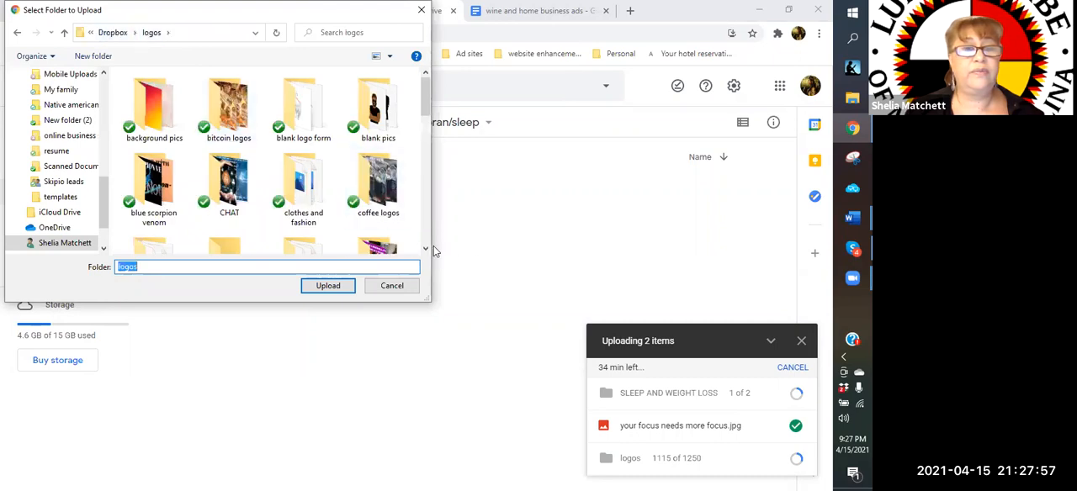
scroll(418, 235, "down", 1)
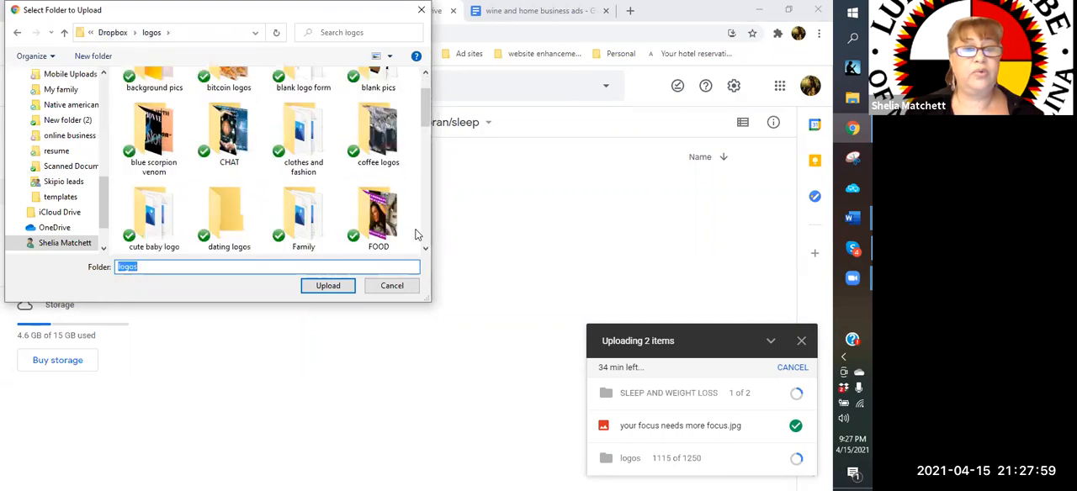
scroll(418, 234, "down", 2)
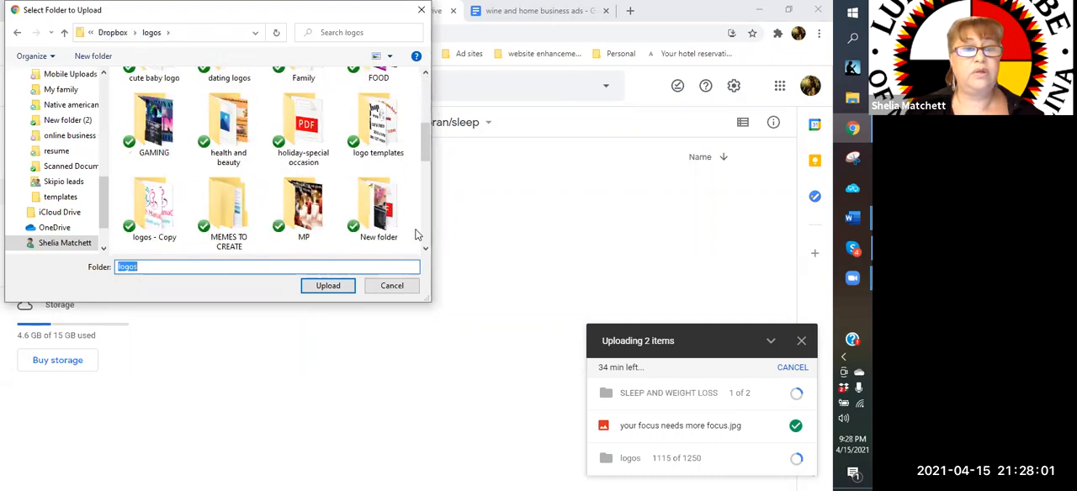
scroll(418, 235, "down", 1)
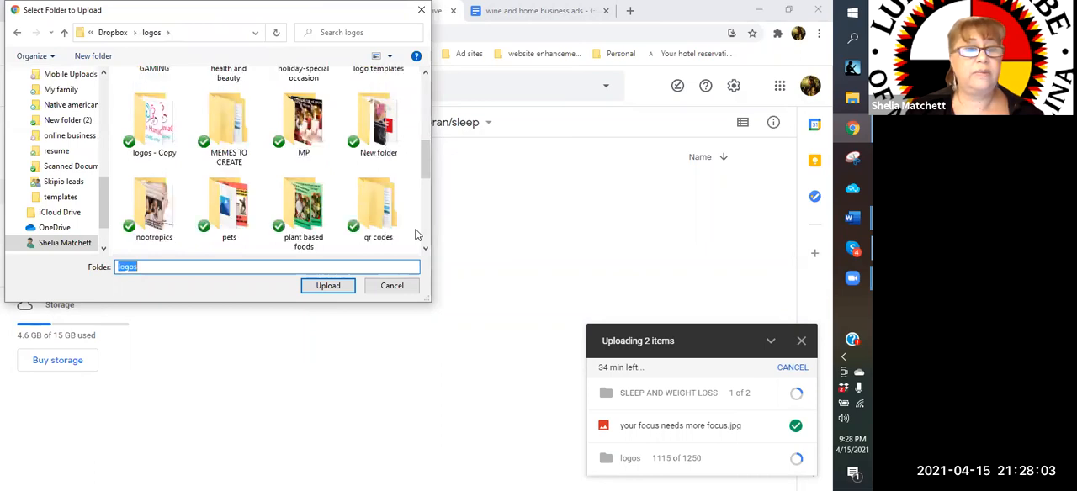
scroll(418, 234, "down", 2)
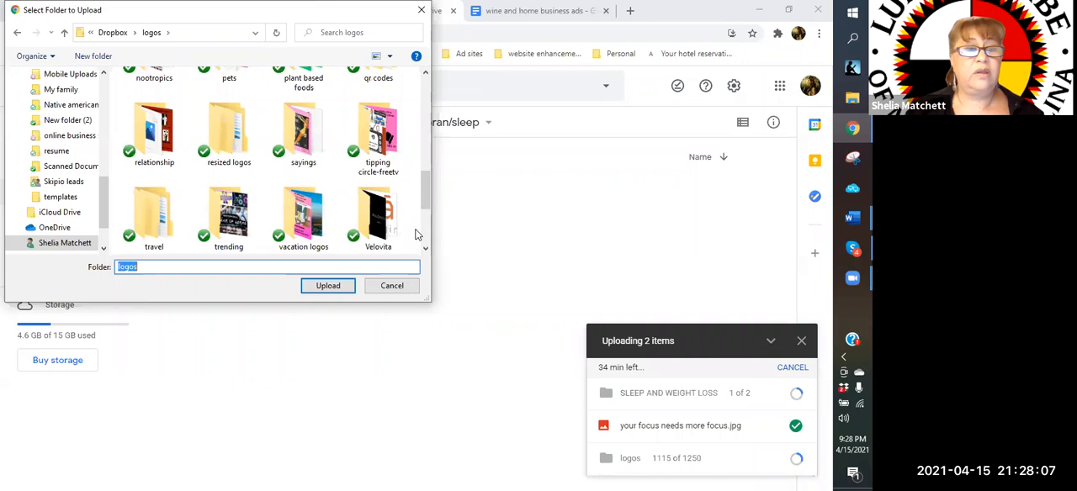
scroll(418, 235, "up", 1)
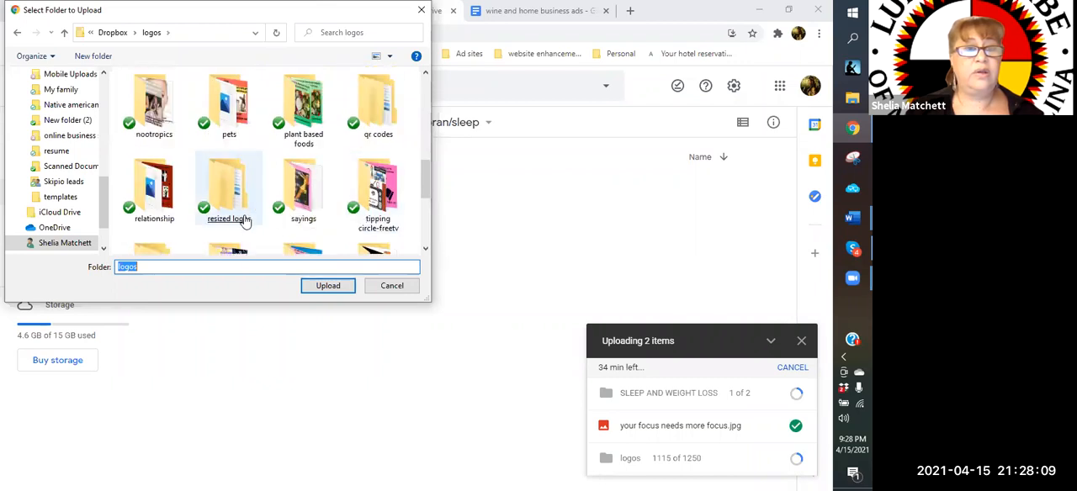
double_click(244, 220)
left_click(241, 215)
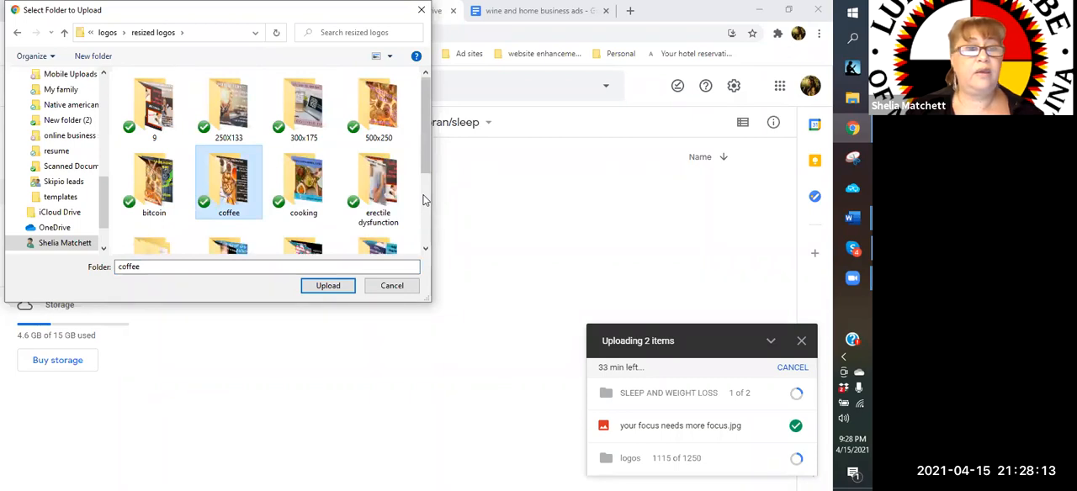
Upload the "nootropics" folder from "resized logos" and approve uploading its files
scroll(425, 200, "down", 1)
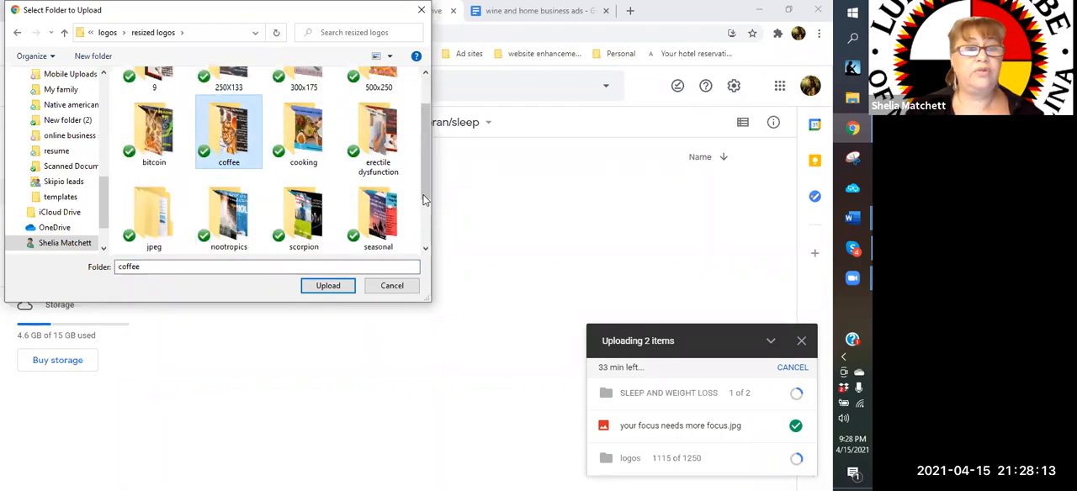
left_click(232, 238)
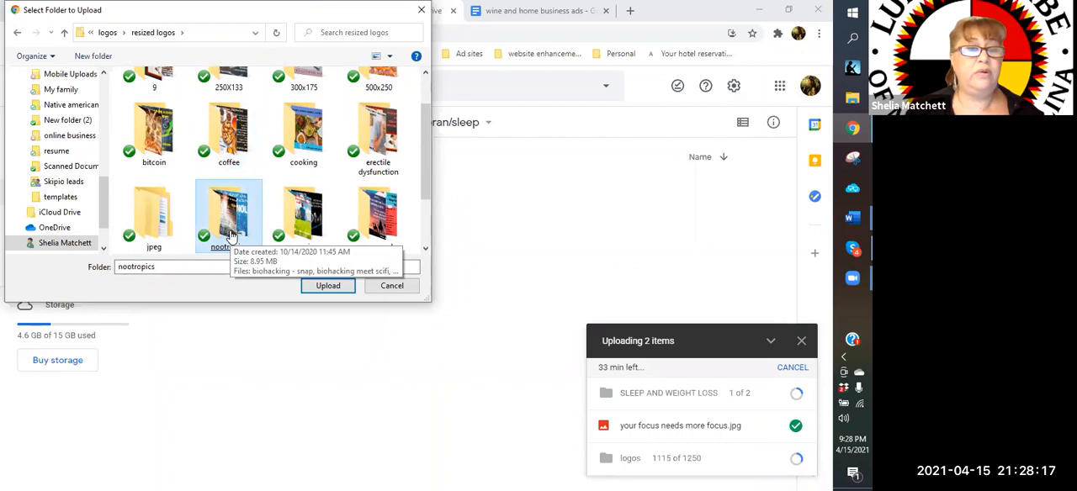
double_click(233, 237)
left_click(327, 286)
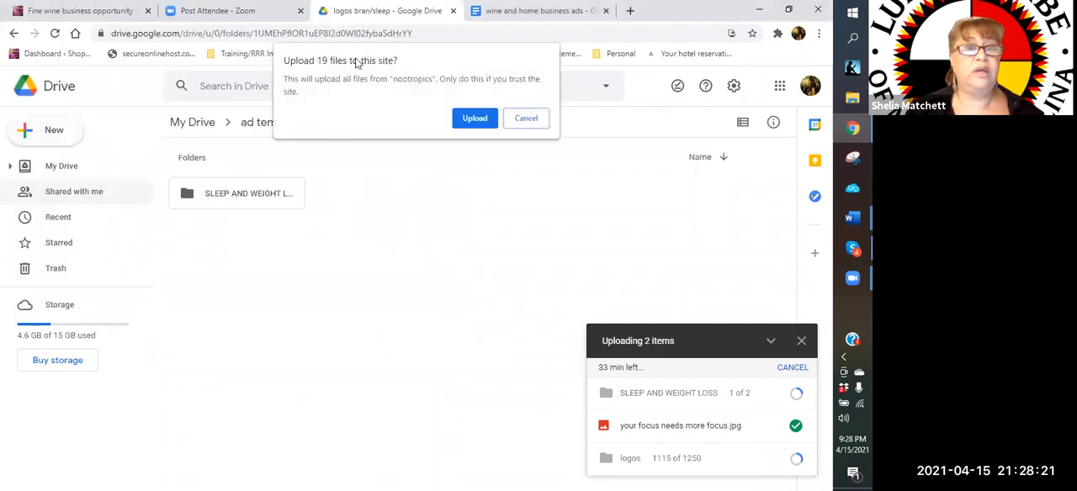
left_click(474, 119)
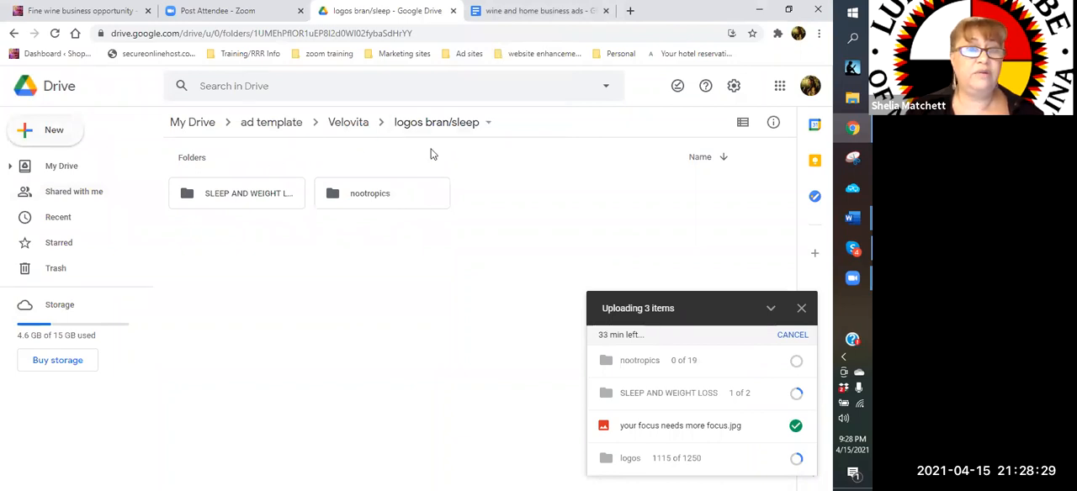
Check the contents of the Velovita folder and its "logos bran/sleep" subfolder, then return to Velovita
left_click(340, 124)
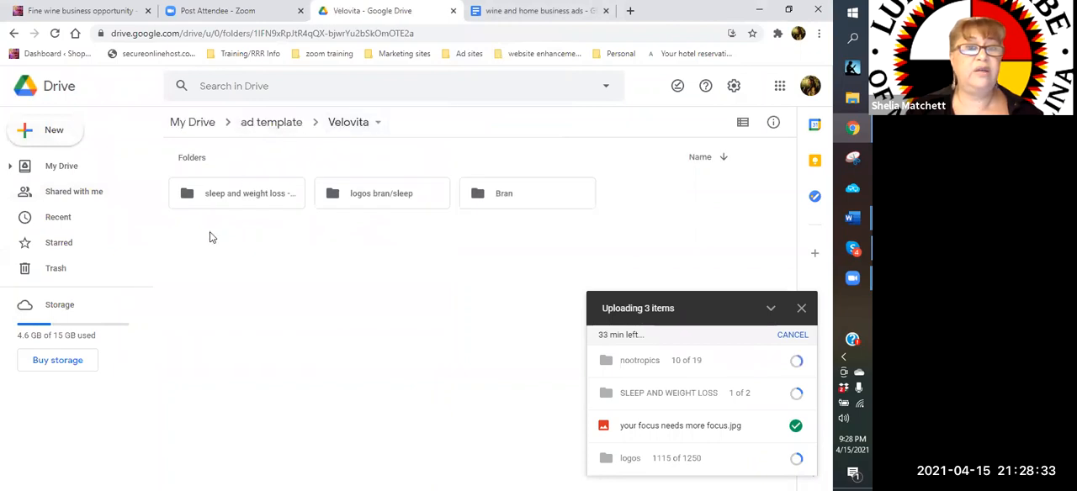
left_click(383, 196)
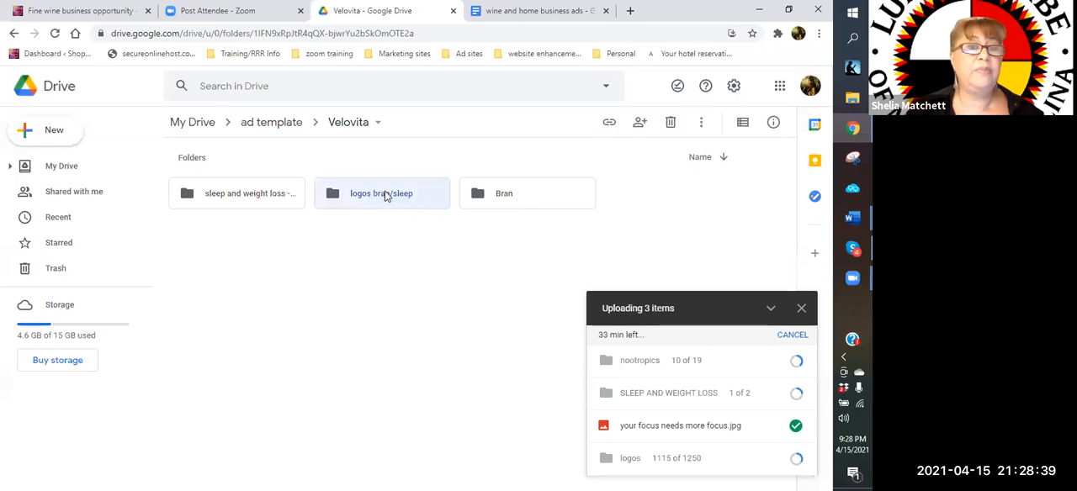
double_click(381, 196)
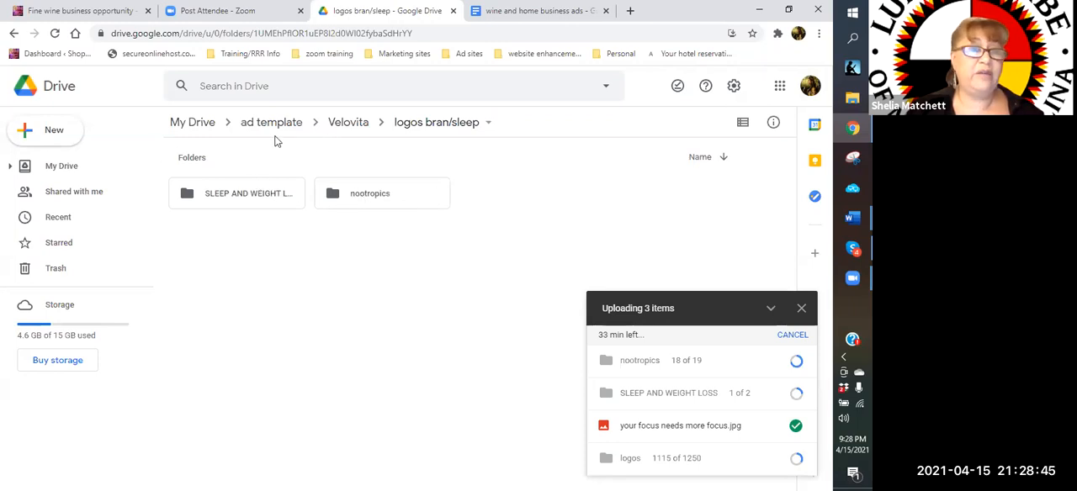
left_click(345, 124)
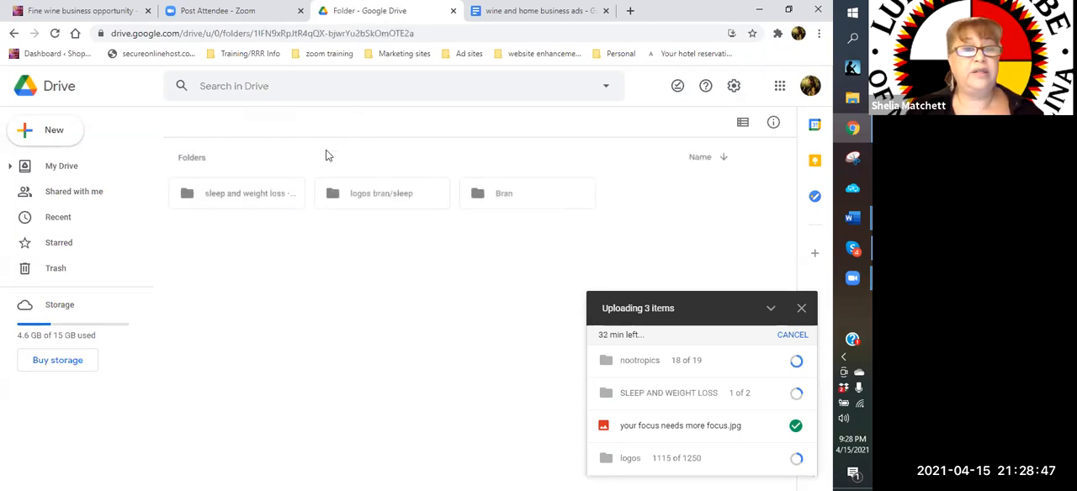
Open the "sleep and weight loss - zlem" folder in Velovita and create a new Google Docs document in it
left_click(231, 199)
double_click(230, 199)
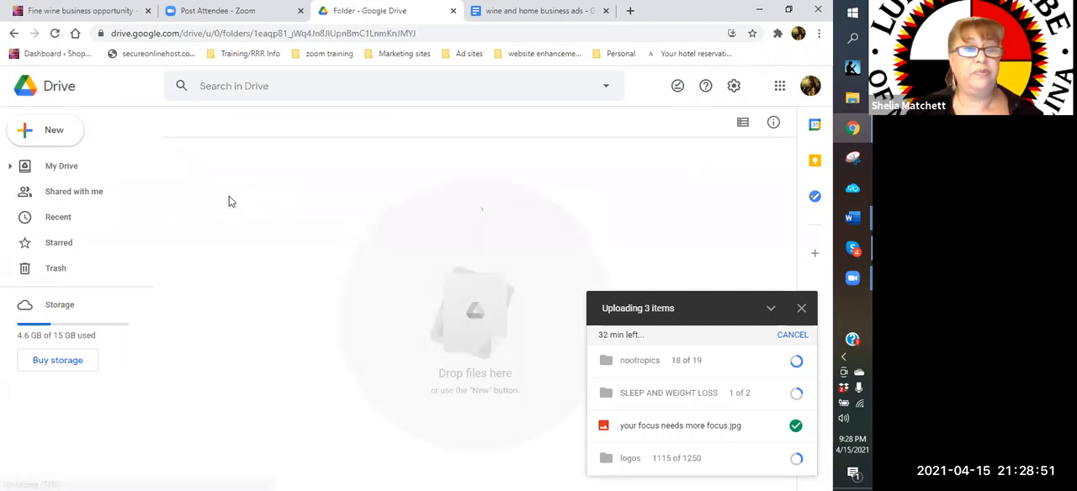
left_click(52, 132)
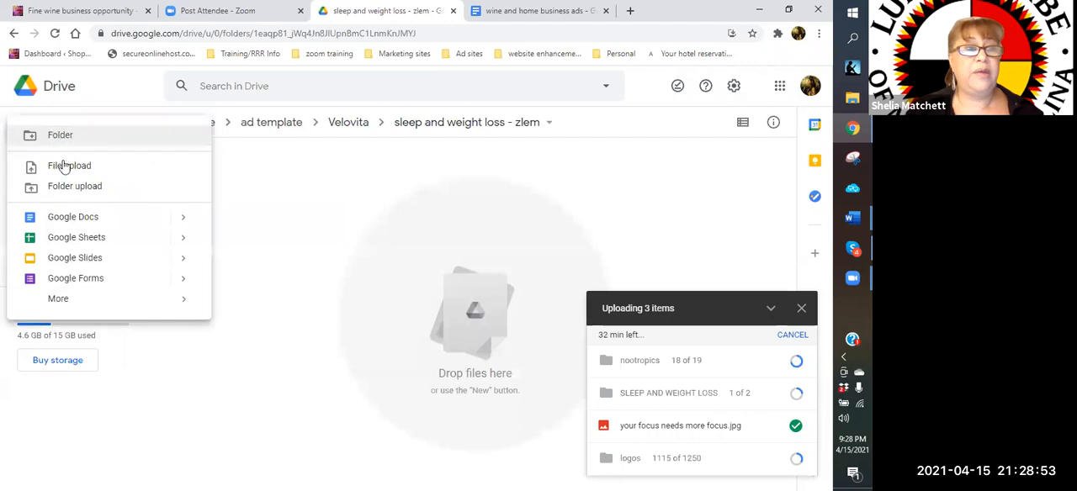
left_click(76, 219)
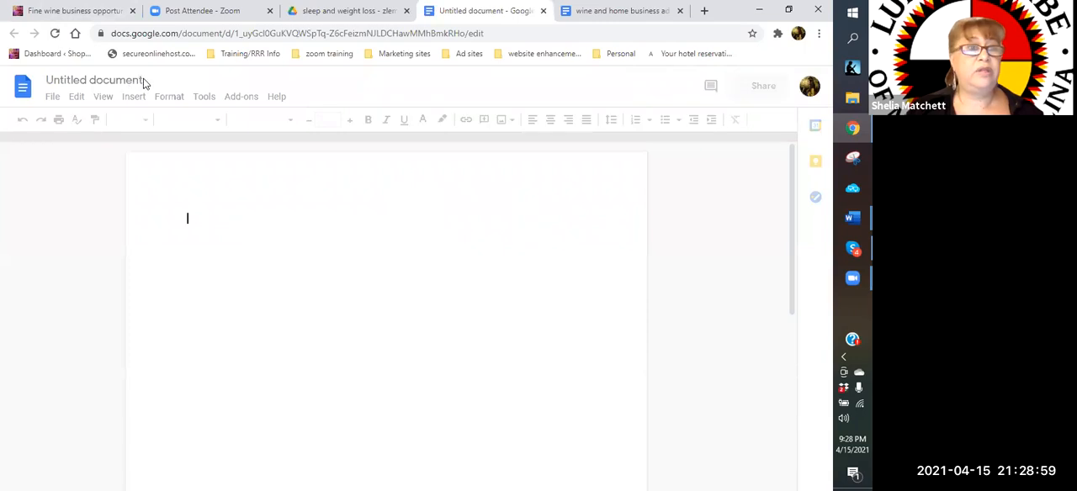
Title the new document "Bran/nootroopics"
left_click(145, 79)
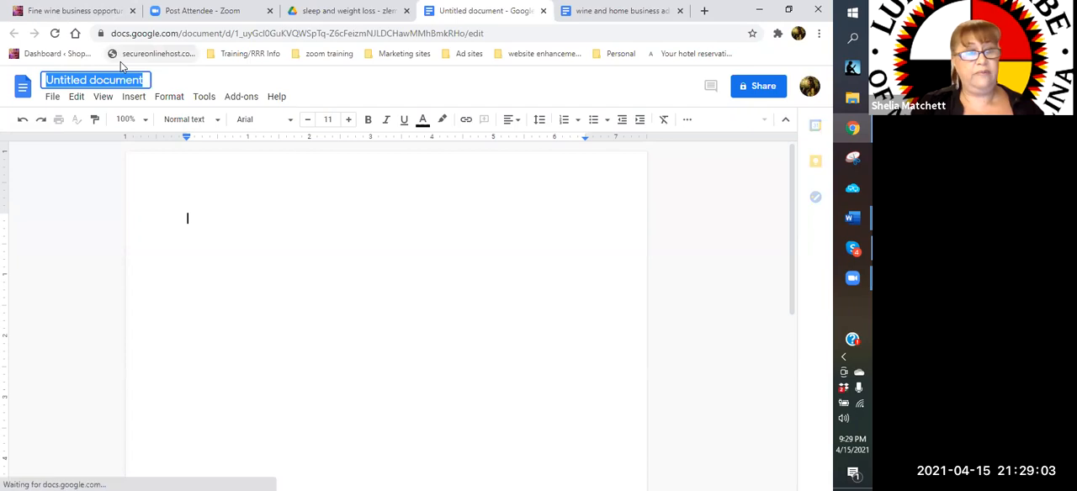
type("bra")
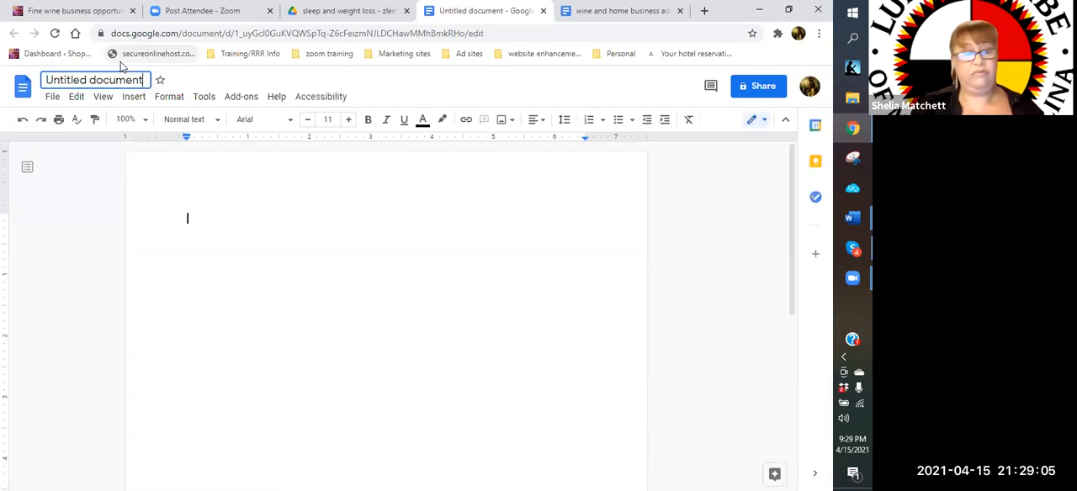
key("BackSpace")
key("BackSpace")
key("BackSpace")
key("BackSpace")
key("BackSpace")
key("BackSpace")
key("BackSpace")
key("BackSpace")
key("BackSpace")
key("BackSpace")
key("BackSpace")
key("BackSpace")
key("BackSpace")
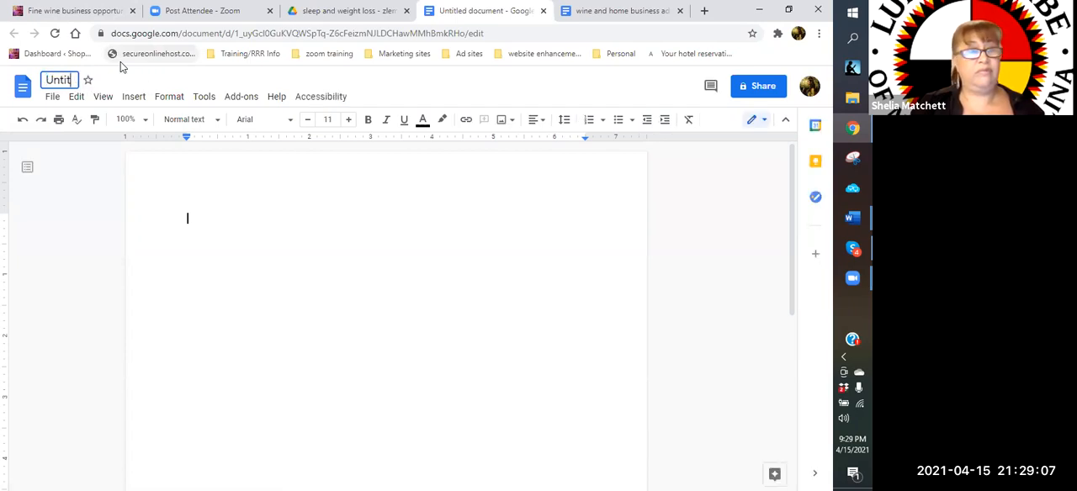
key("BackSpace")
key("BackSpace")
key("BackSpace")
key("BackSpace")
type("VBran")
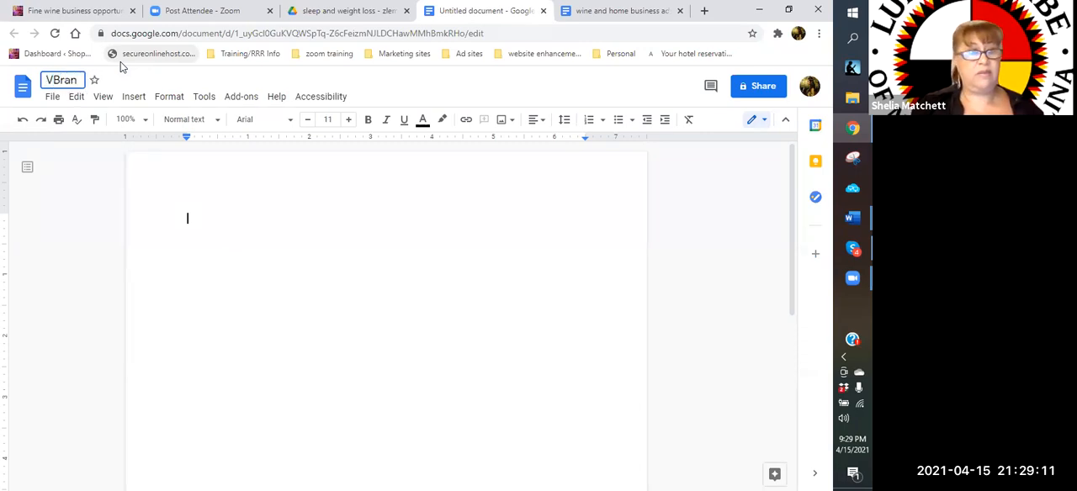
key("BackSpace")
key("BackSpace")
key("BackSpace")
key("BackSpace")
key("BackSpace")
type("Bran/noot")
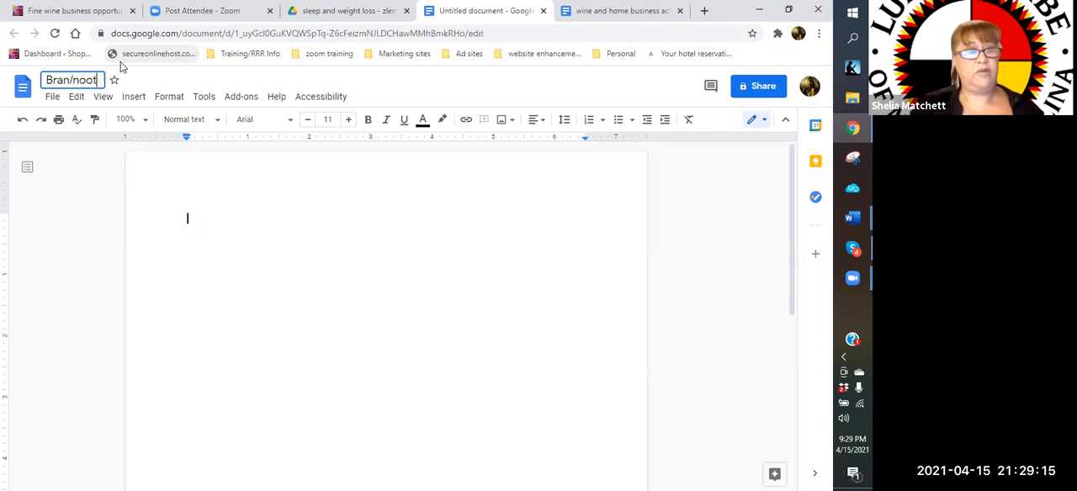
type("roopics")
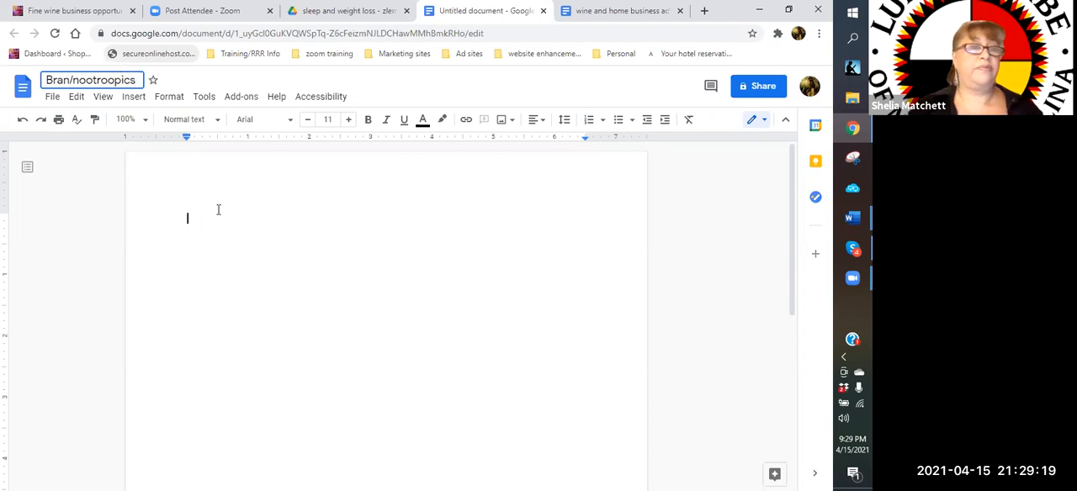
left_click(219, 210)
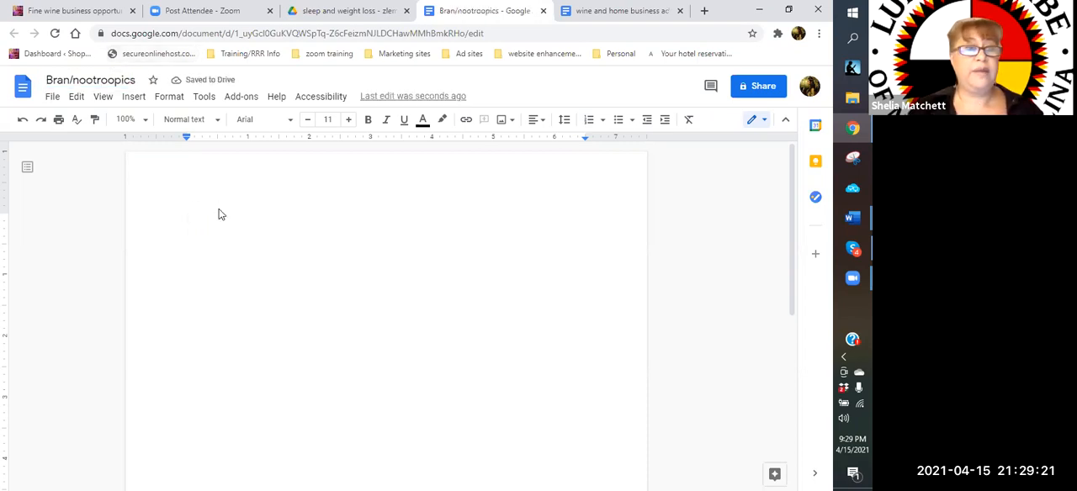
Enter the heading "Bran and nootropics - take a snap" in the document body
type("Link")
key("BackSpace")
key("BackSpace")
key("BackSpace")
key("BackSpace")
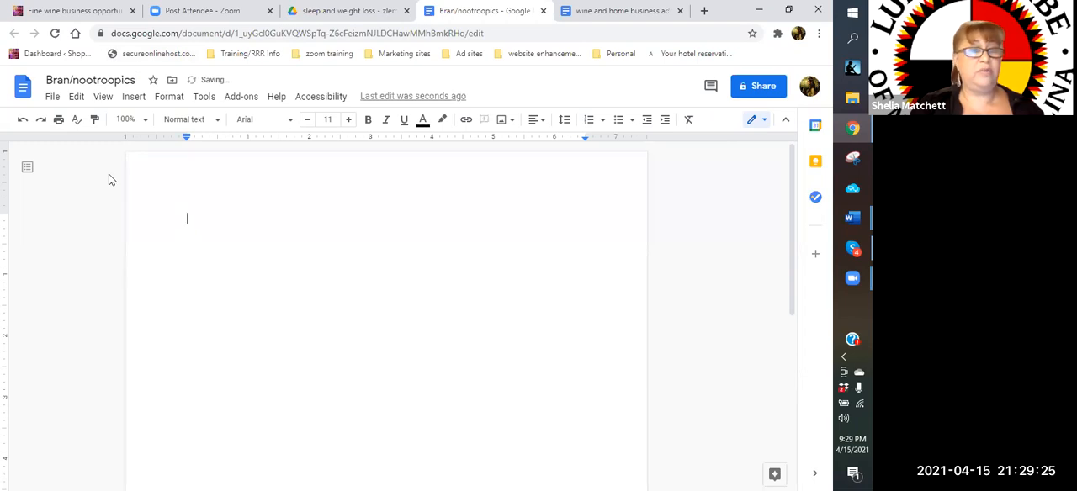
type("W")
key("BackSpace")
type("Bran an")
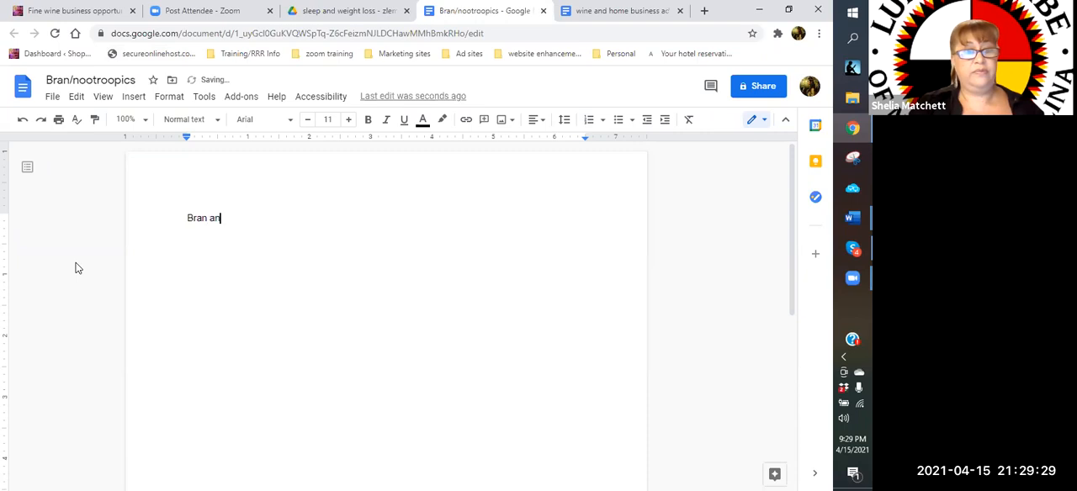
type("d nootropics")
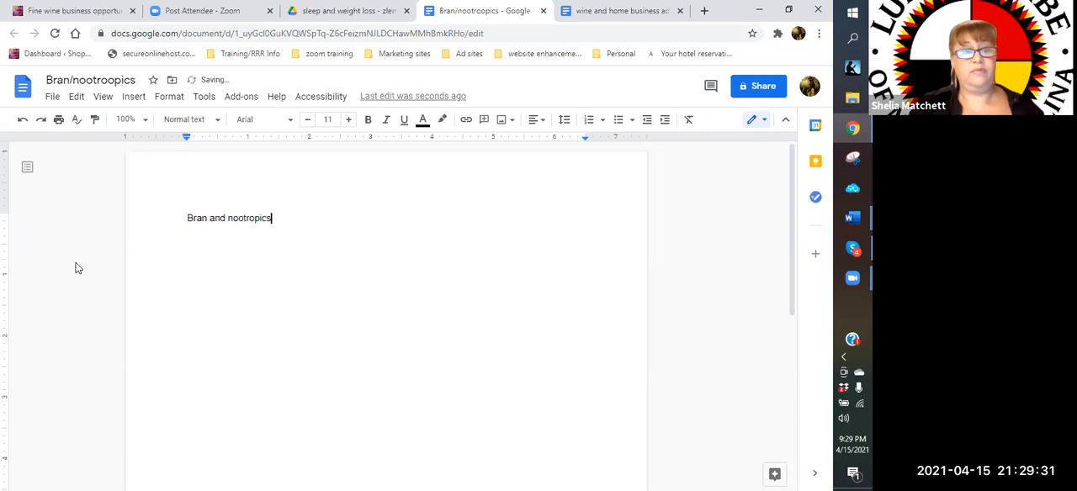
type(" - take")
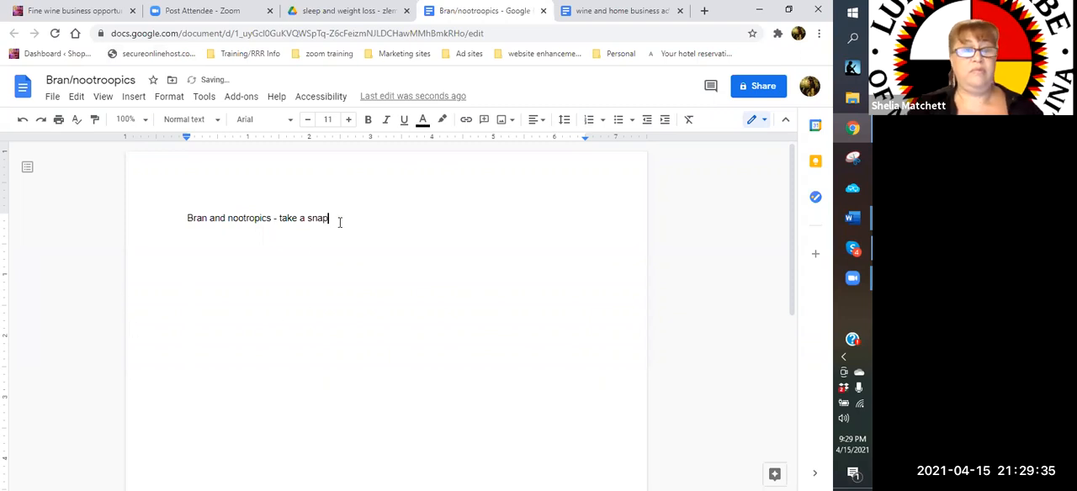
type(" a snap")
Format the "Bran and nootropics - take a snap" heading in bold at font size 22
key("ctrl+a")
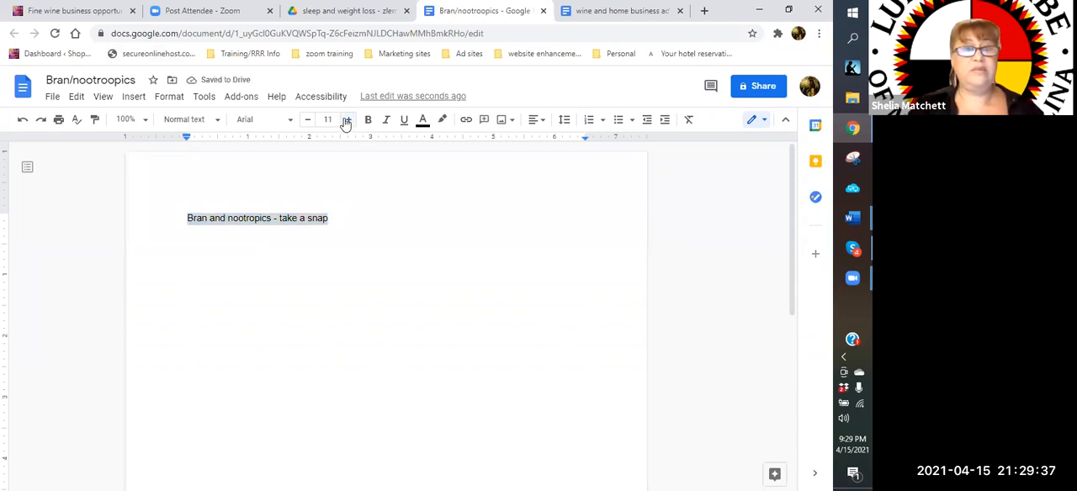
left_click(348, 120)
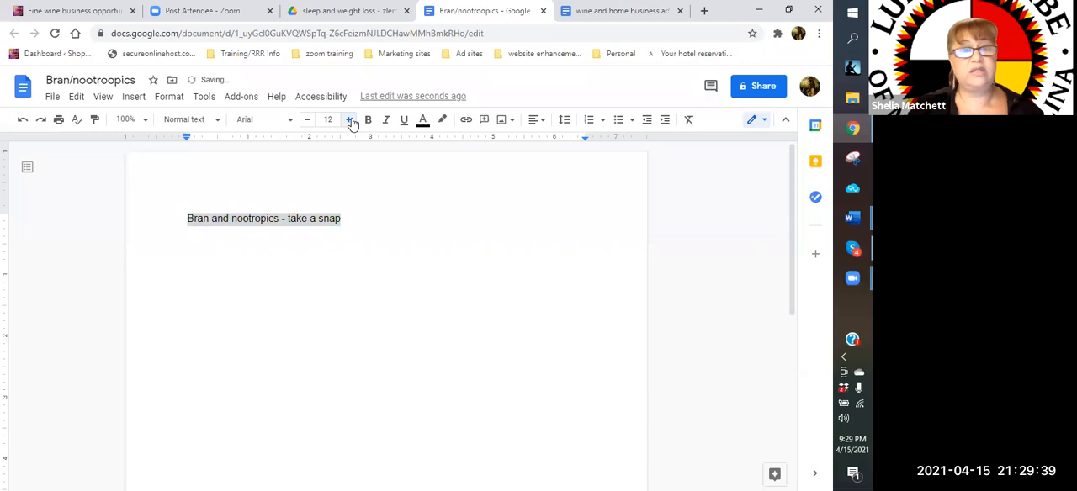
left_click(350, 121)
left_click(350, 120)
left_click(350, 120)
left_click(350, 120)
left_click(350, 121)
left_click(350, 121)
left_click(350, 121)
left_click(350, 120)
left_click(350, 120)
left_click(350, 120)
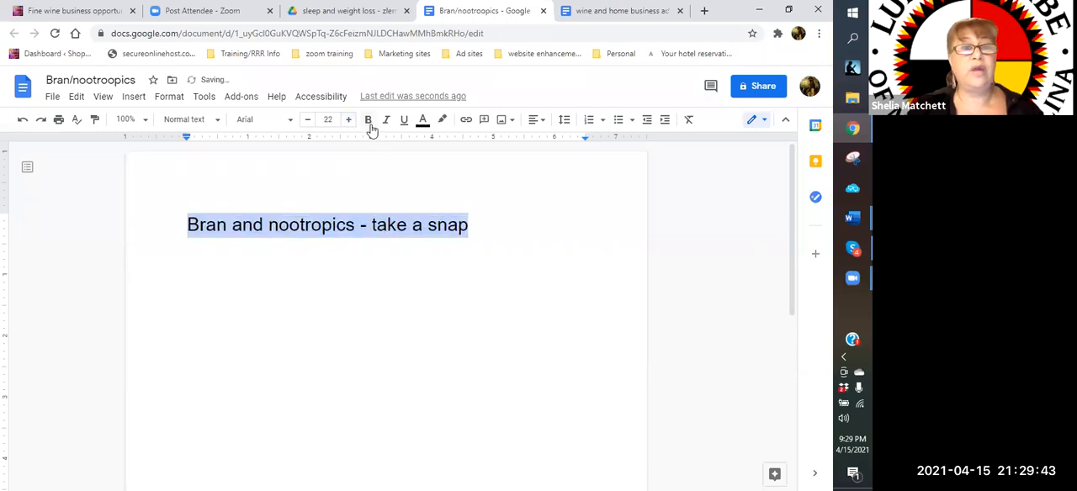
left_click(368, 119)
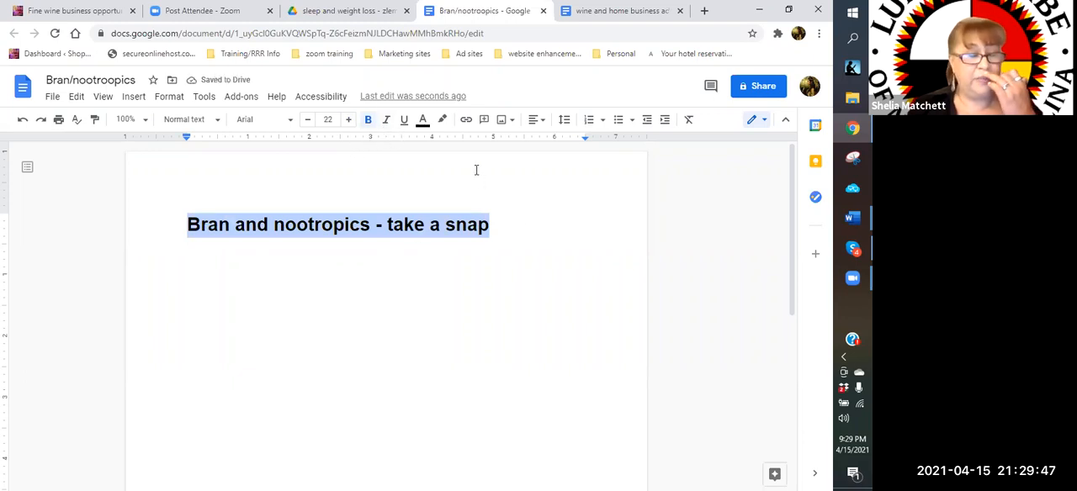
left_click(368, 120)
left_click(368, 119)
left_click(535, 239)
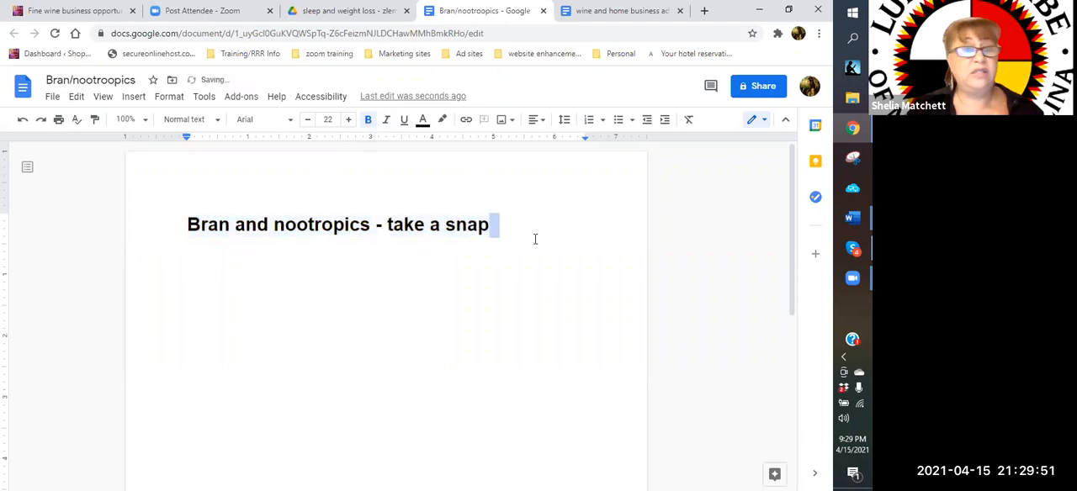
Add a bold "Links:" line at font size 21 below the heading and start an empty line beneath it
left_click(501, 275)
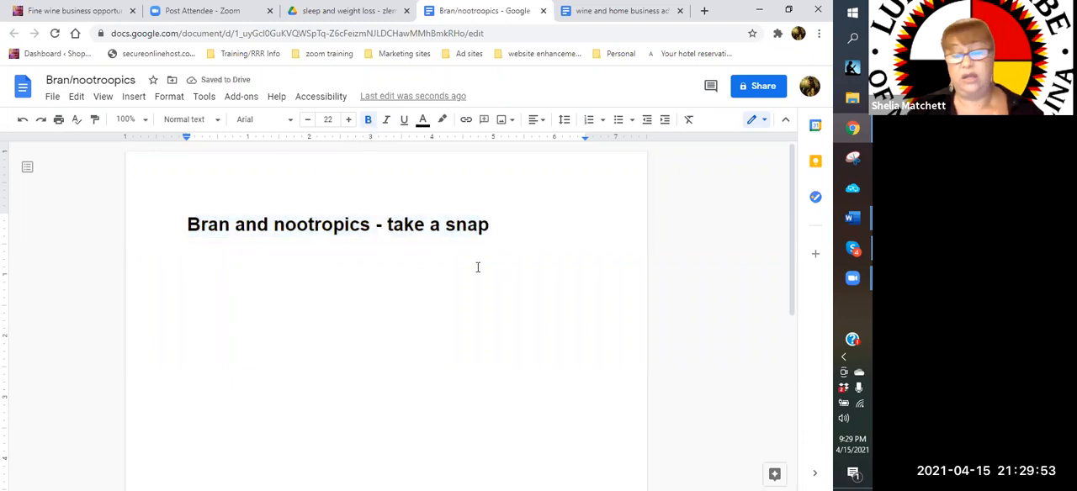
key("Return")
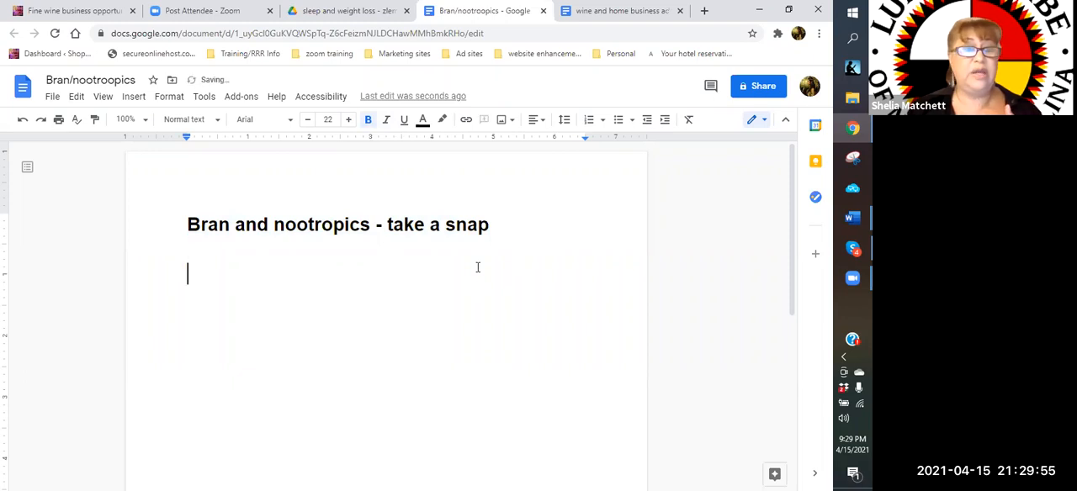
left_click(307, 119)
type("Links:")
key("Return")
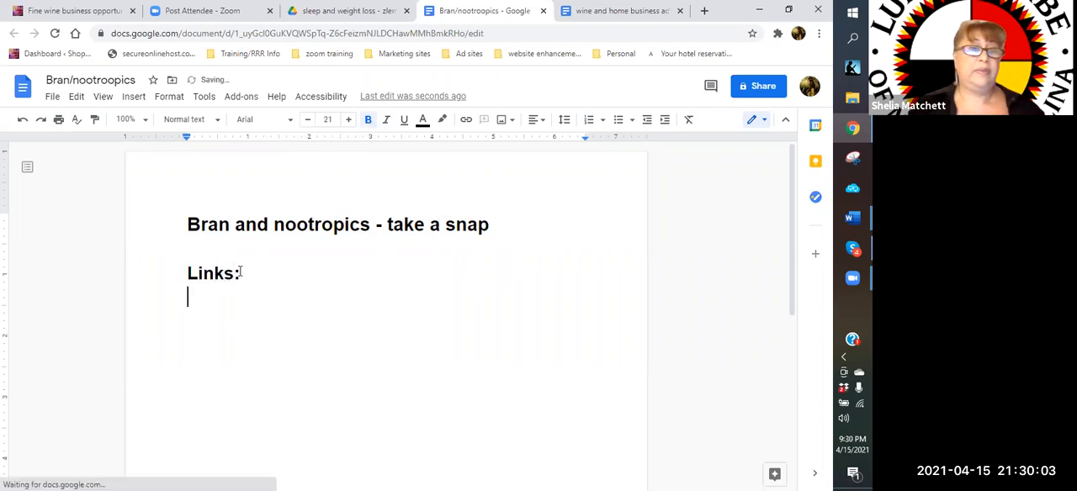
Switch to the Shop with MamaChief website, search it for "brain" and open the "Your Brain Facts and Function 101" post
left_click(48, 12)
left_click(670, 280)
type("brain")
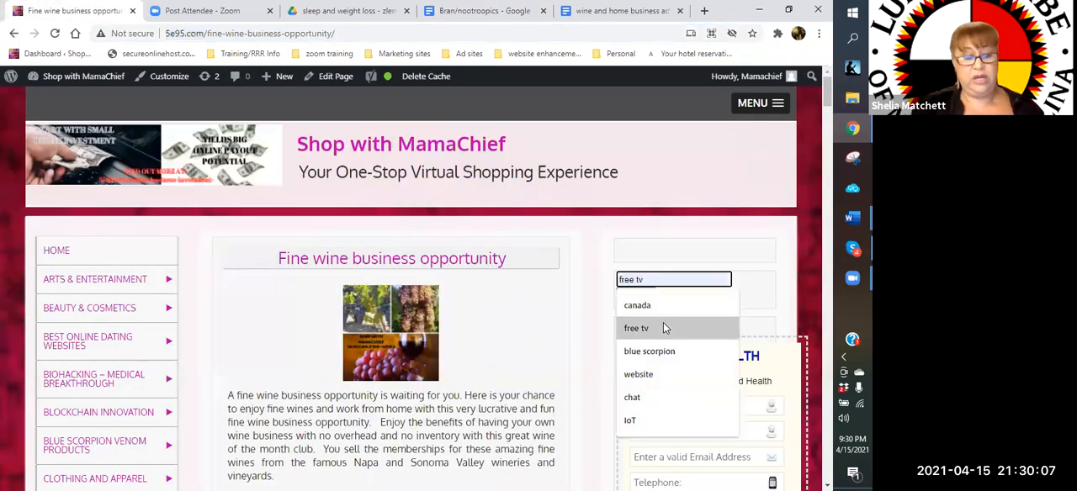
key("Return")
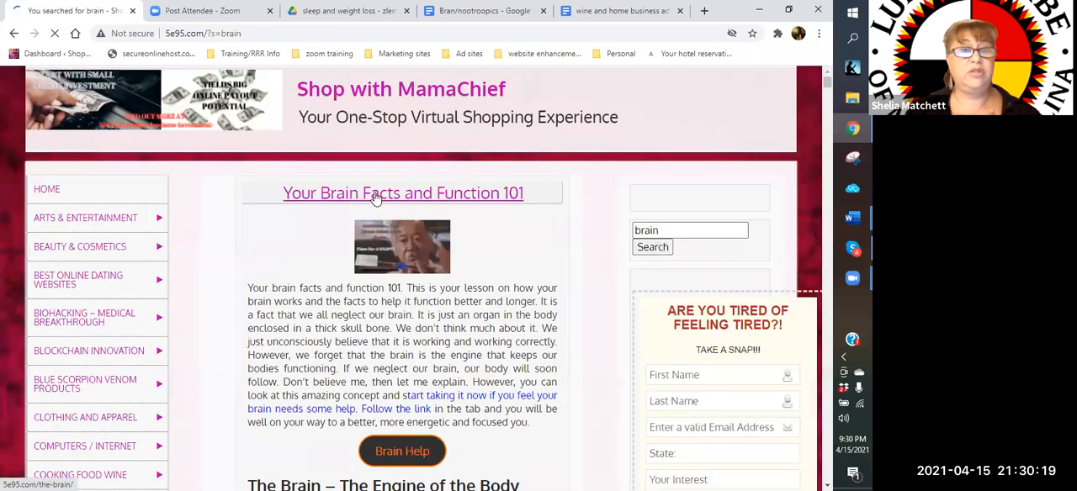
left_click(376, 196)
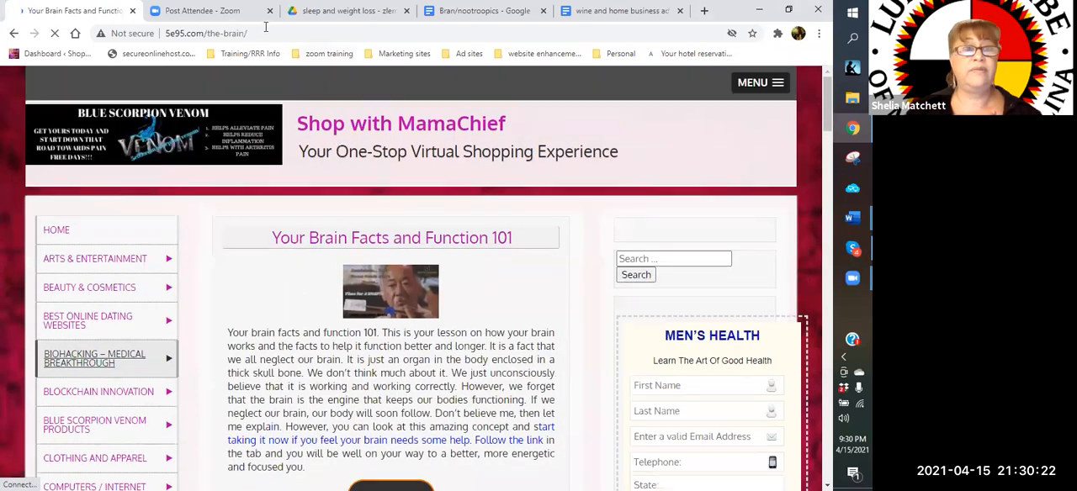
left_click(210, 32)
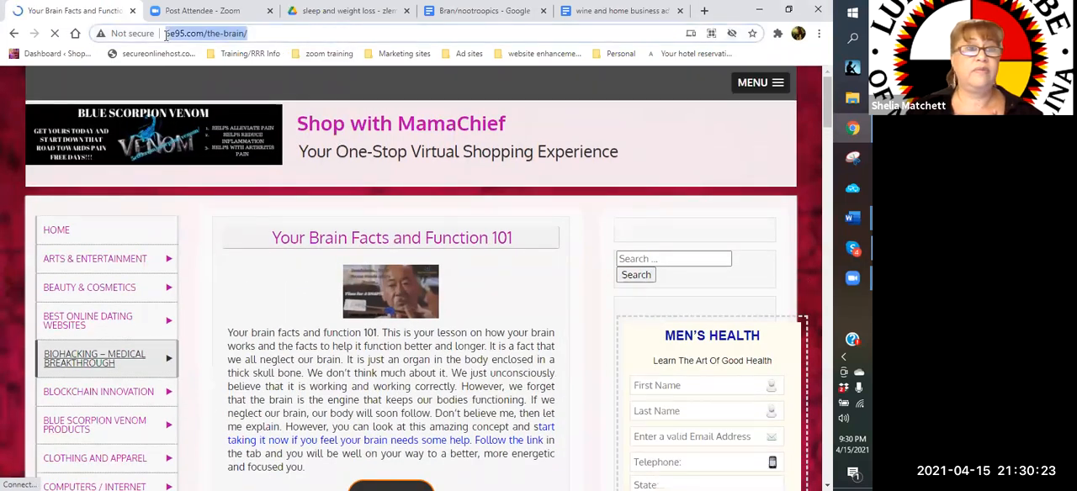
right_click(166, 37)
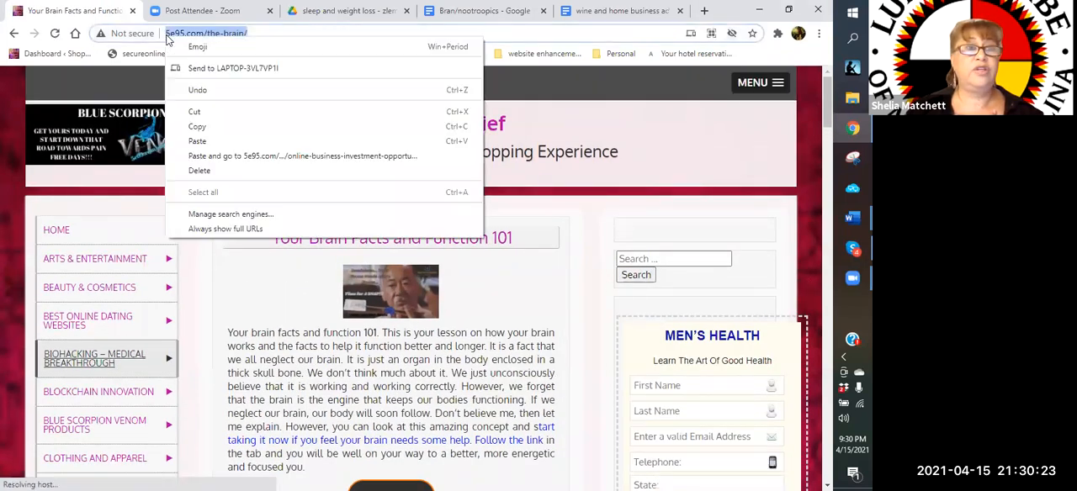
left_click(197, 126)
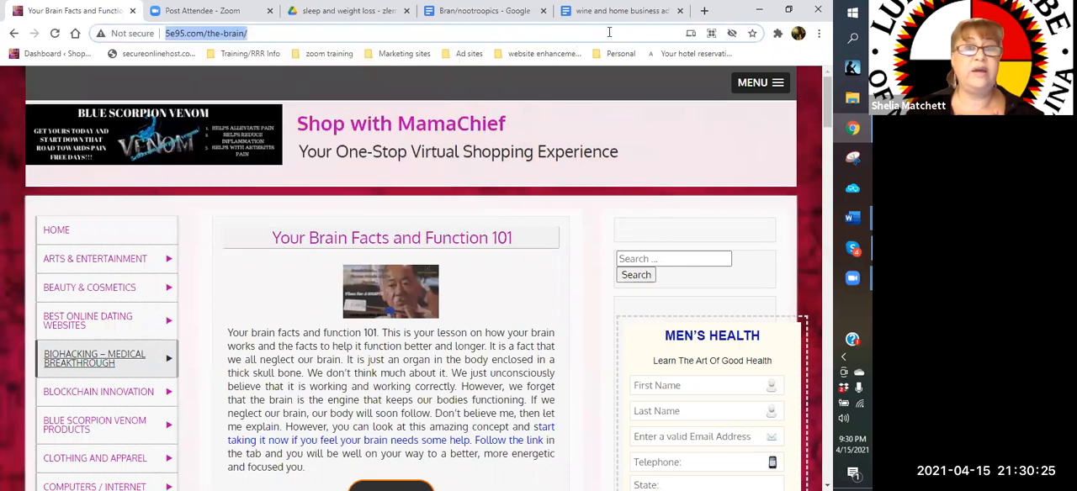
left_click(480, 11)
left_click(201, 301)
right_click(207, 300)
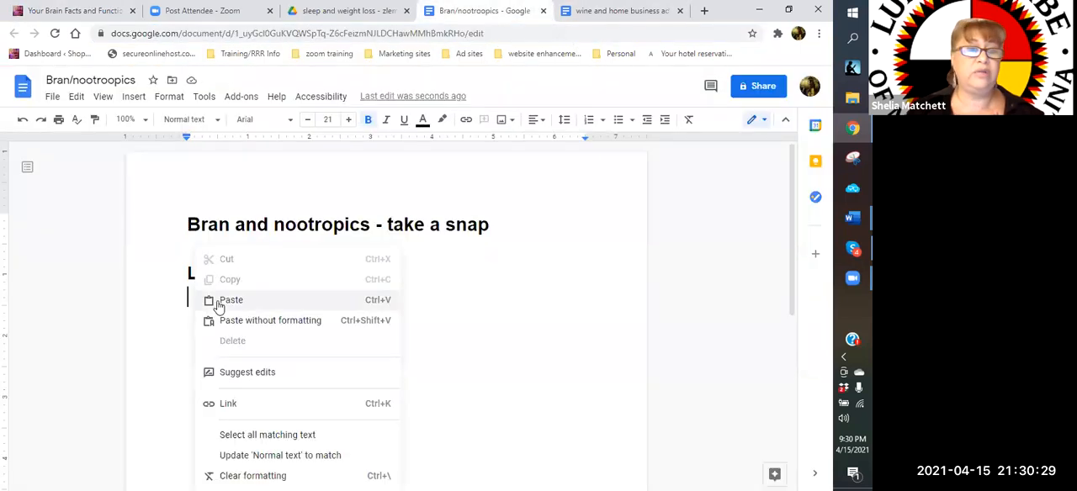
left_click(303, 303)
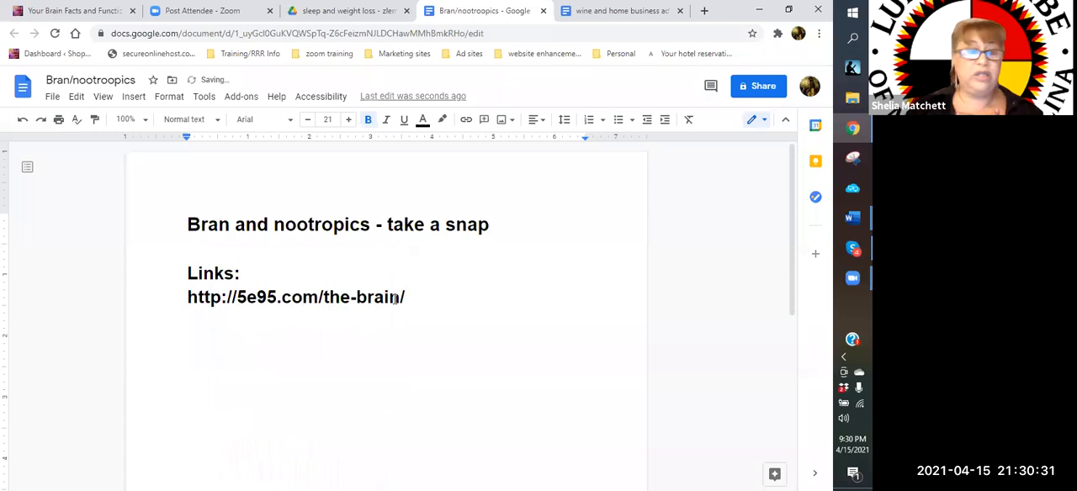
key("Return")
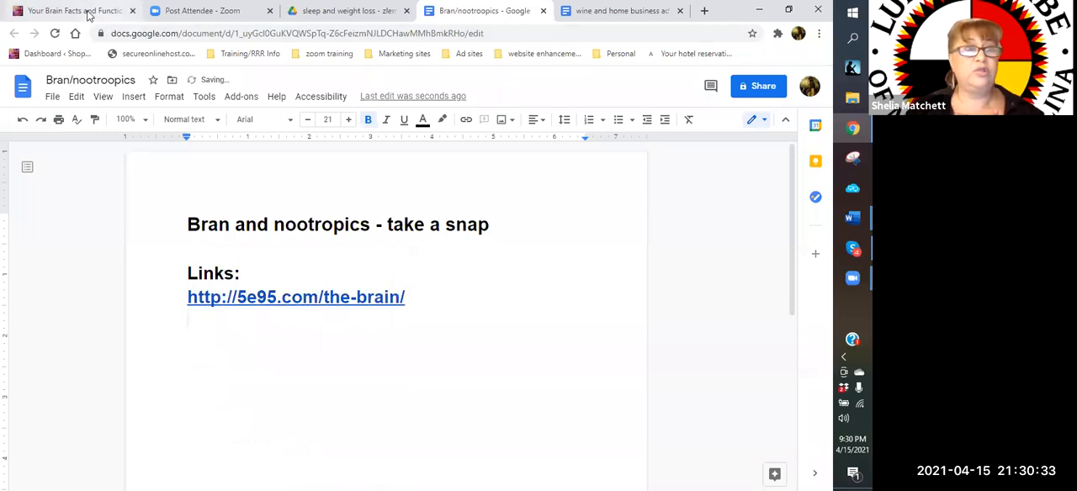
Return to the website's "brain" search results and open the "Get Rid of Brain Fog – Free Your Mind" post
left_click(88, 12)
left_click(12, 34)
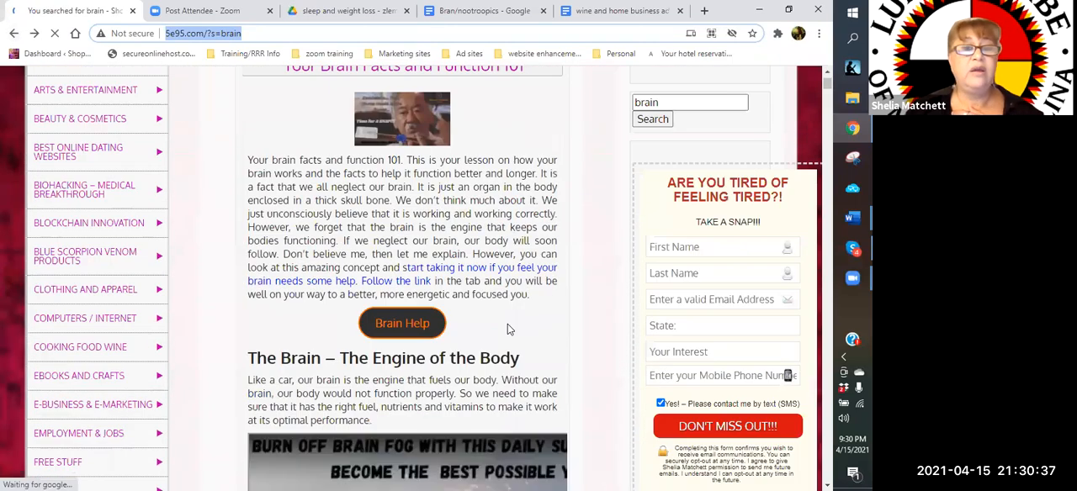
scroll(458, 308, "down", 10)
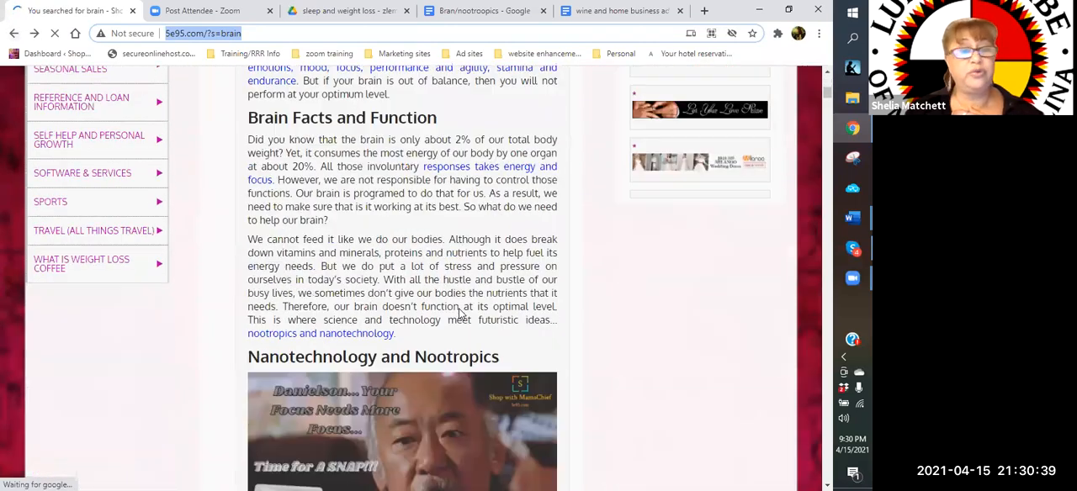
scroll(459, 308, "down", 10)
scroll(458, 308, "down", 5)
scroll(460, 313, "down", 7)
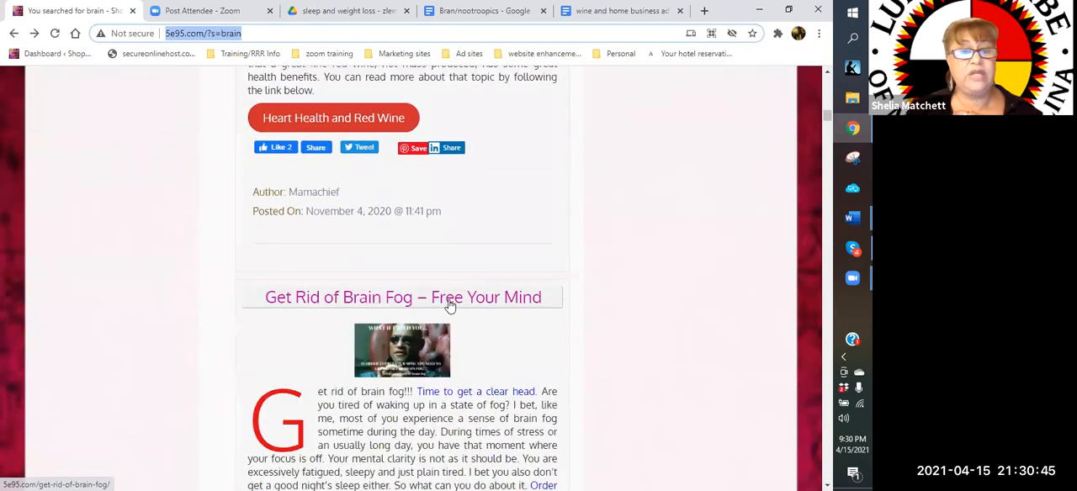
left_click(450, 301)
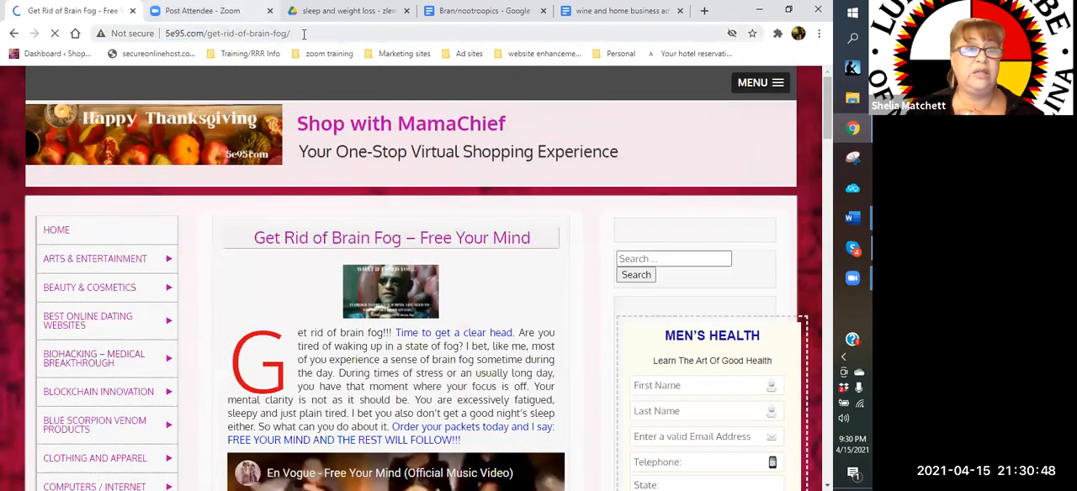
left_click_drag(304, 35, 167, 34)
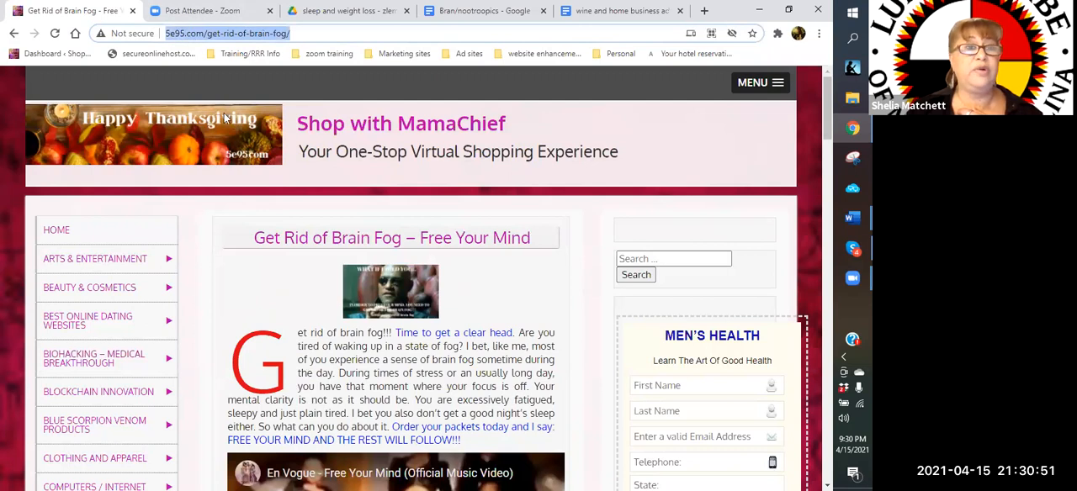
right_click(190, 34)
left_click(234, 124)
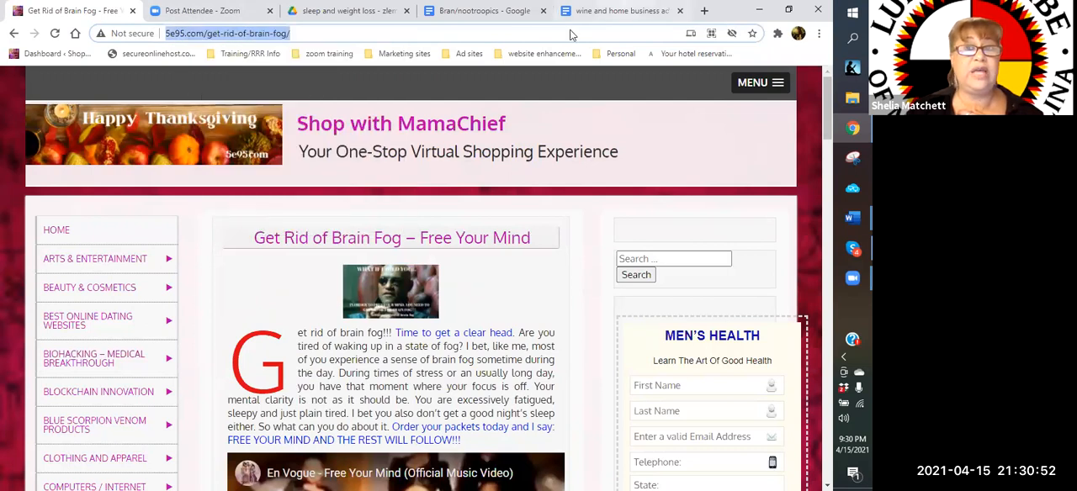
left_click(490, 12)
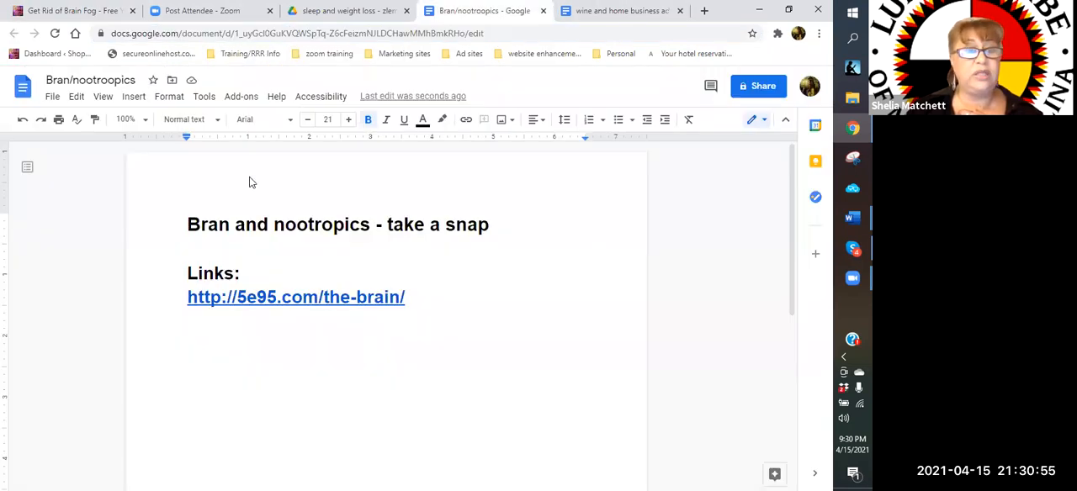
right_click(201, 325)
left_click(237, 136)
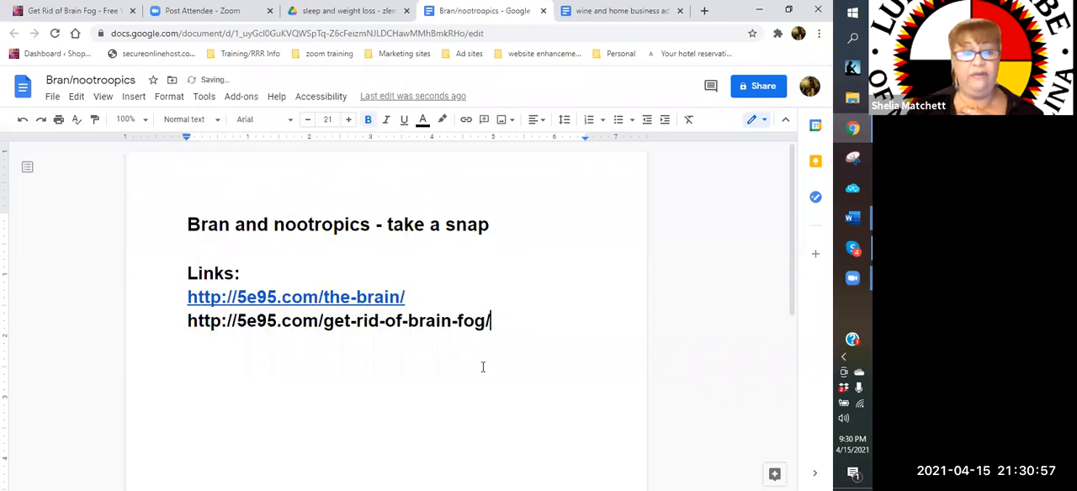
key("Return")
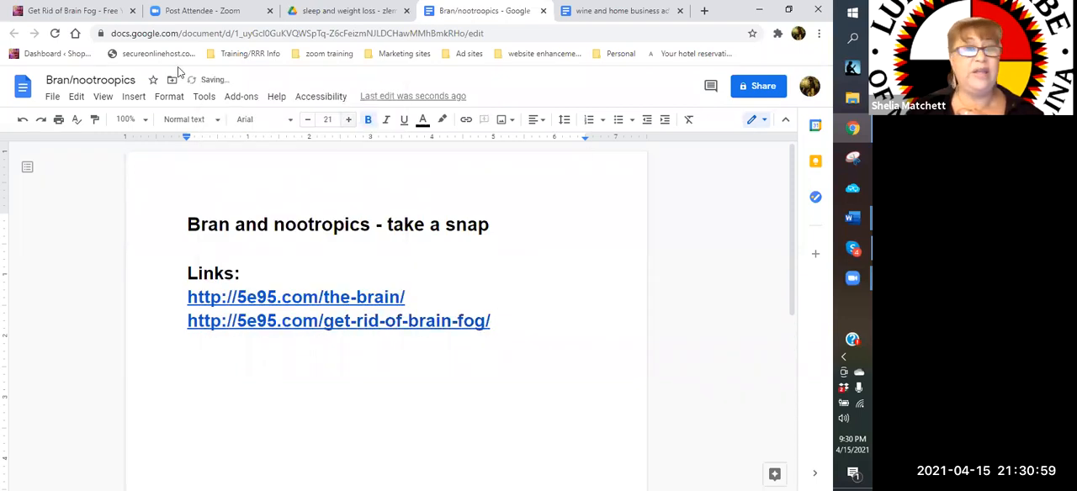
Return to the website's "brain" search results and open the "What is Brain Foods – Nootropics" post
left_click(90, 13)
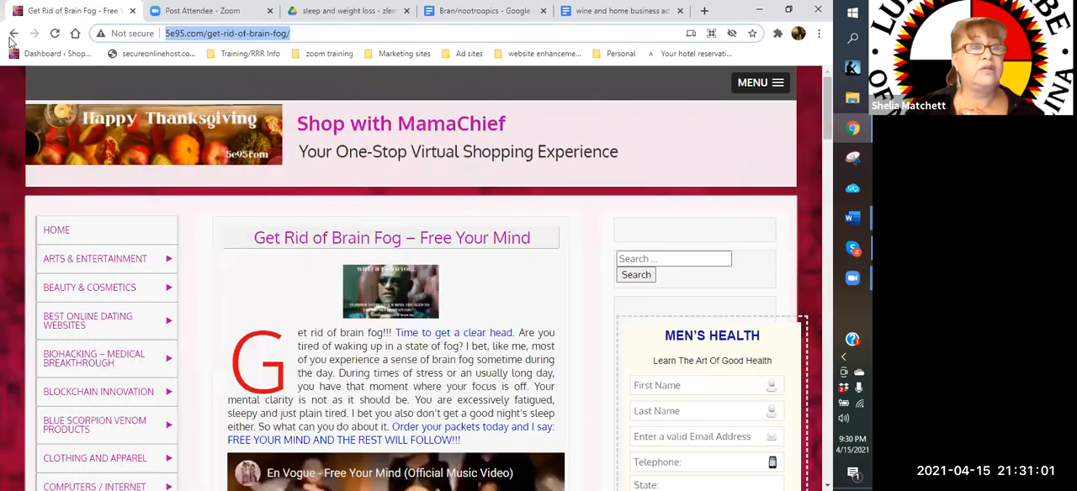
left_click(13, 35)
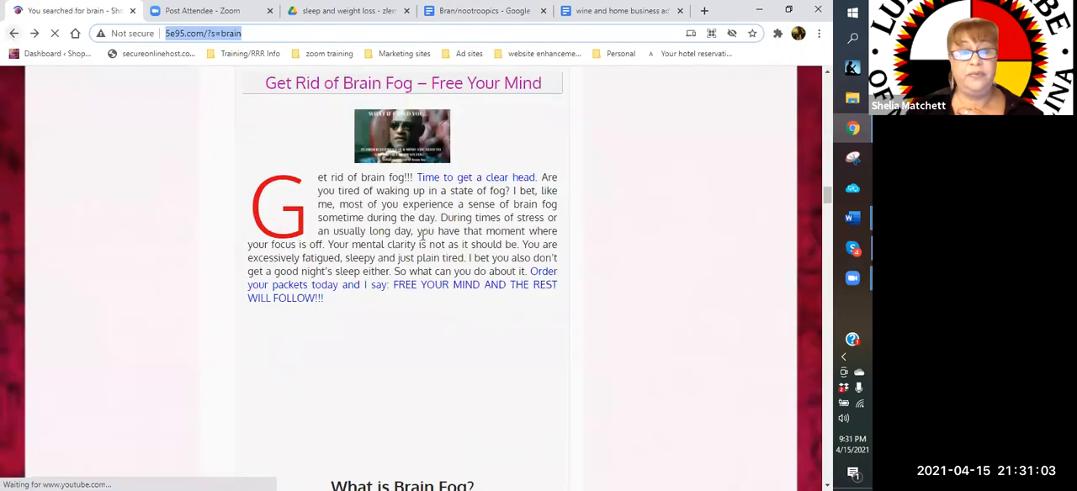
scroll(422, 236, "down", 7)
scroll(422, 236, "down", 5)
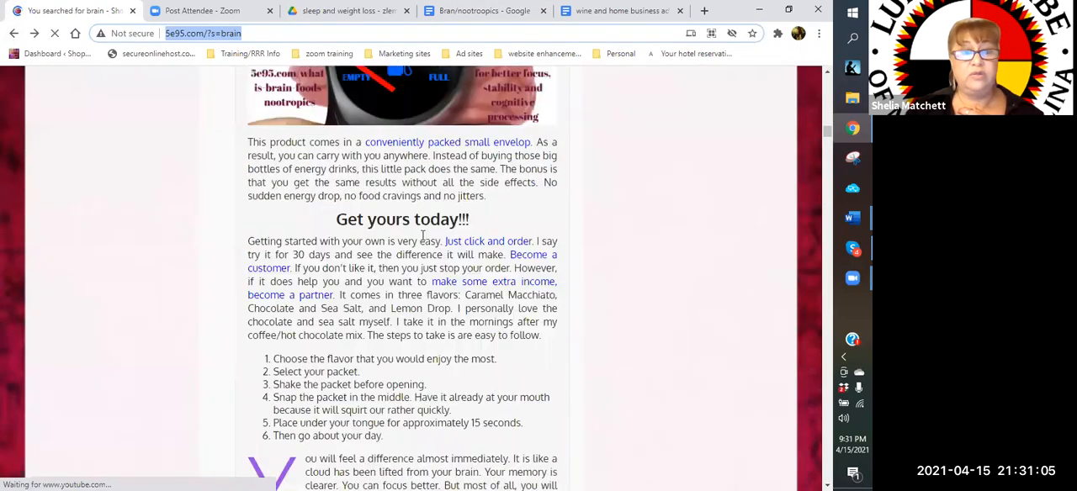
scroll(308, 293, "down", 6)
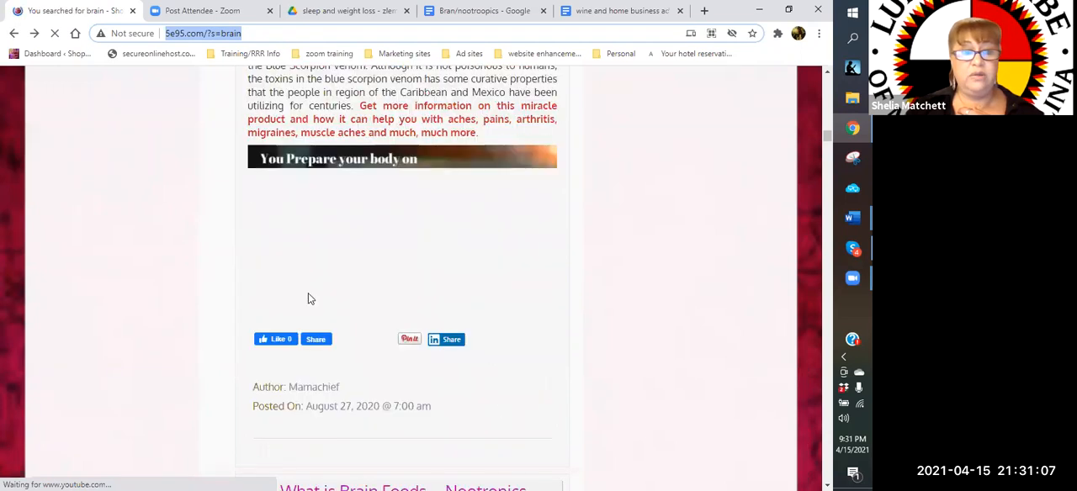
scroll(329, 266, "down", 4)
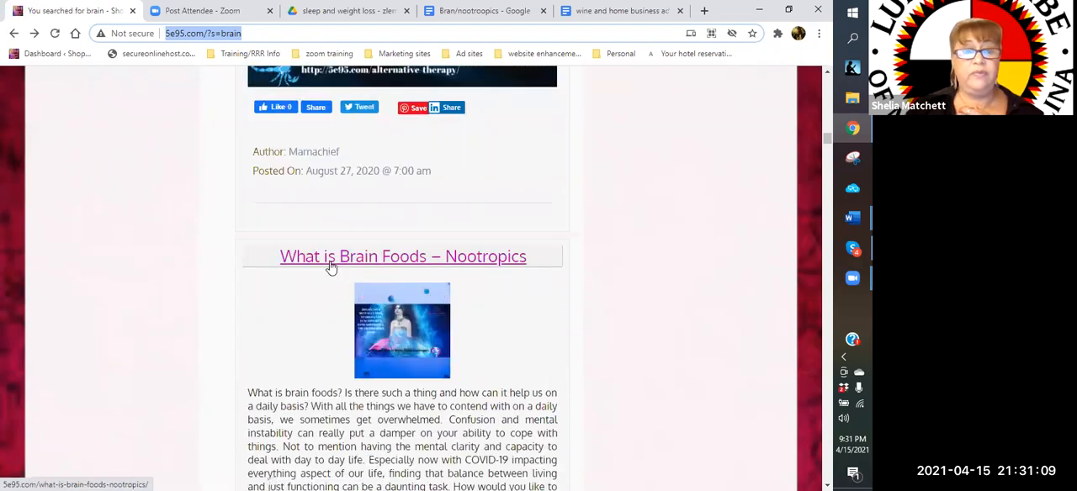
left_click(331, 267)
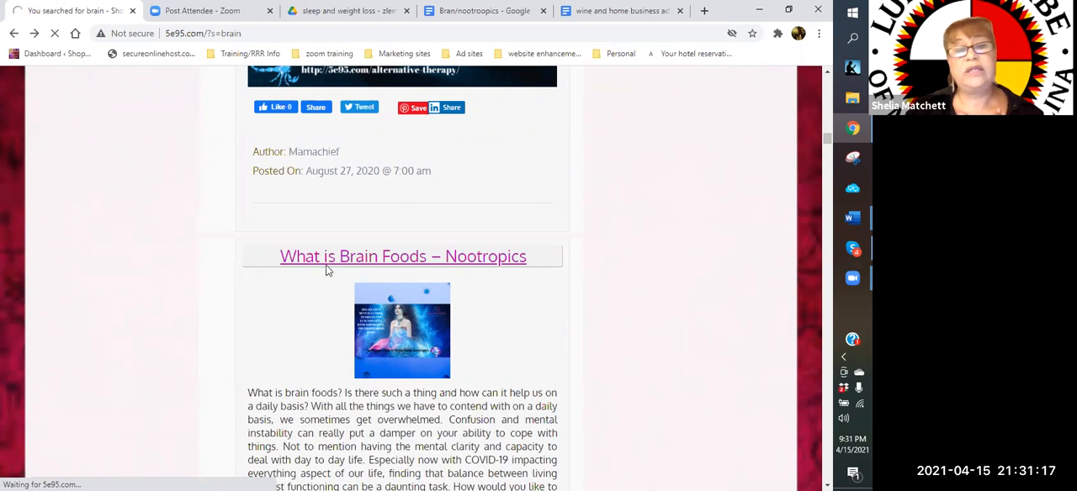
left_click(386, 264)
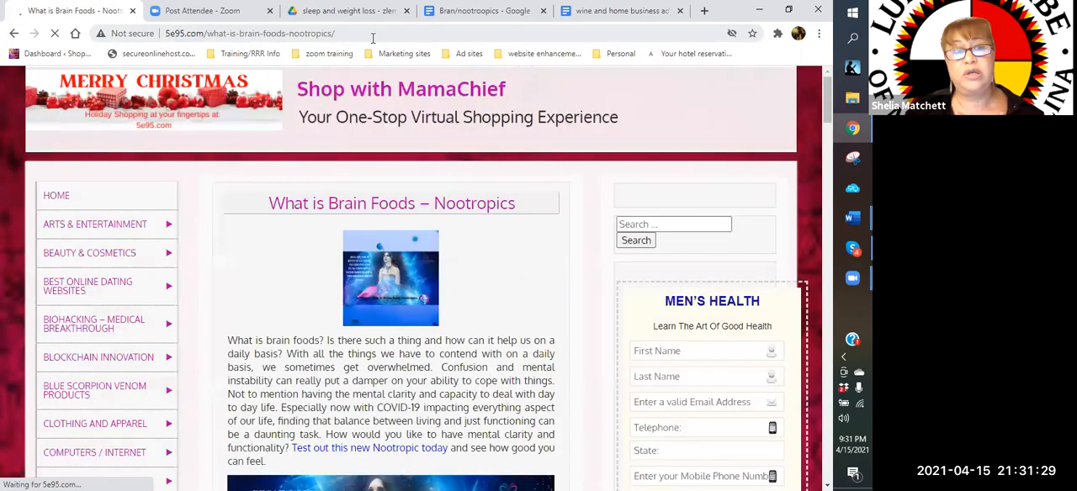
left_click_drag(354, 34, 168, 33)
right_click(168, 34)
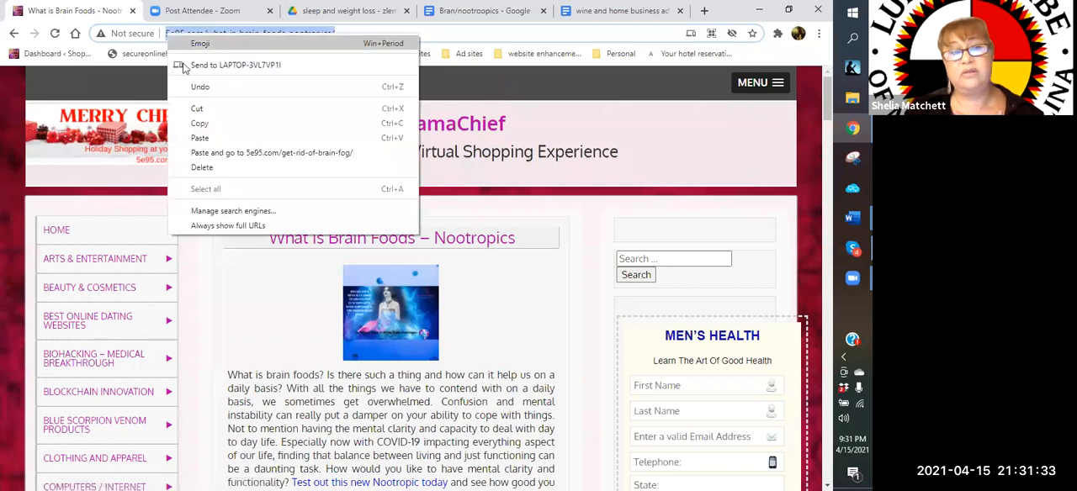
left_click(198, 124)
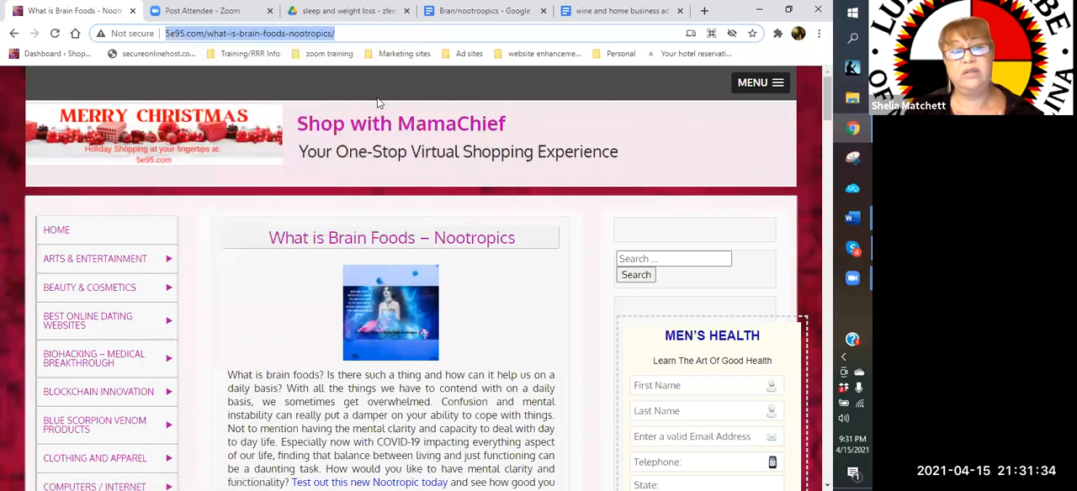
left_click(471, 11)
right_click(202, 341)
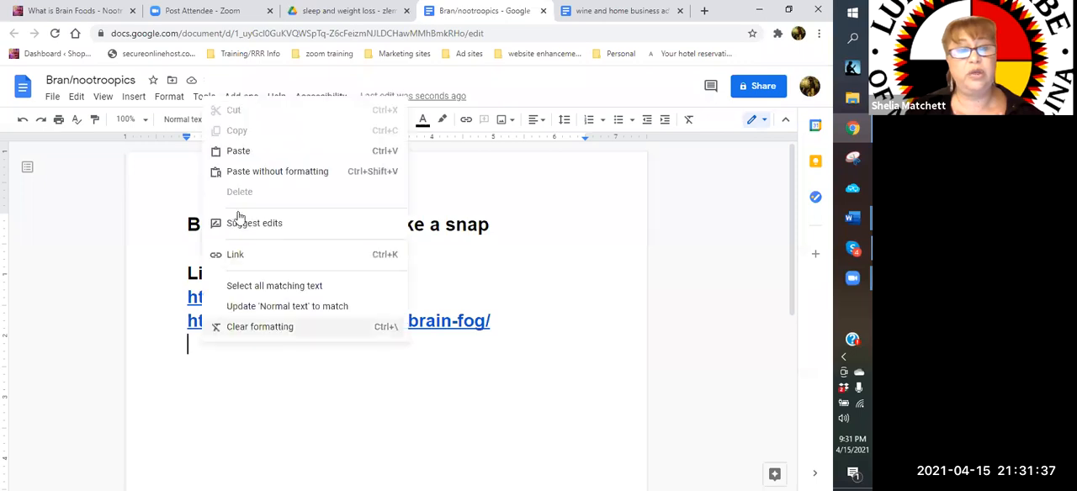
left_click(239, 152)
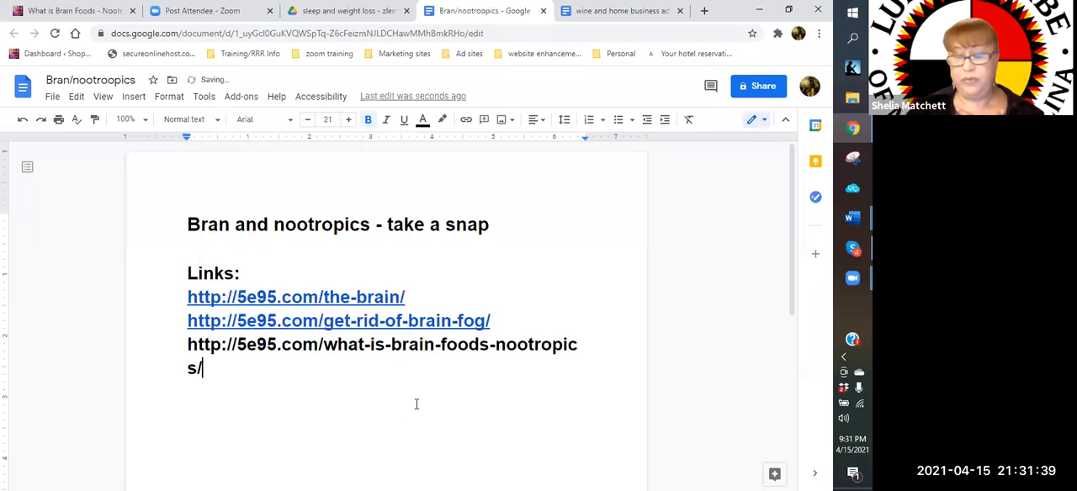
key("Return")
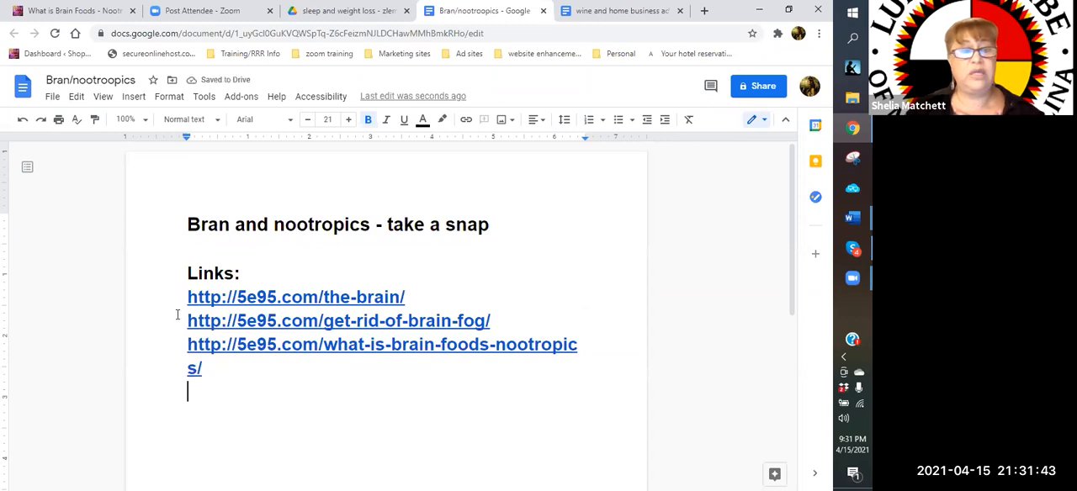
Reduce the three links' font size to 20 and place the cursor on an empty line below them
left_click_drag(183, 296, 210, 376)
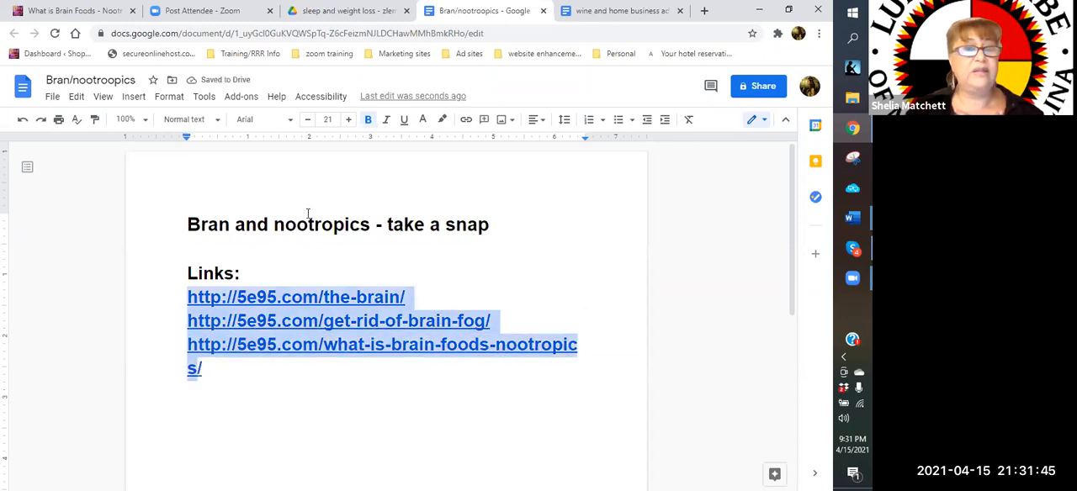
left_click(308, 120)
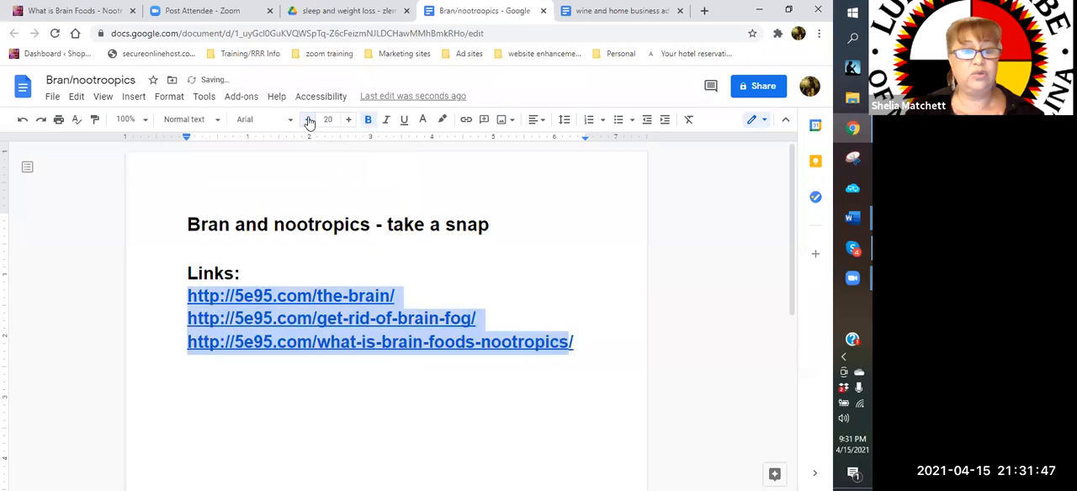
left_click(581, 345)
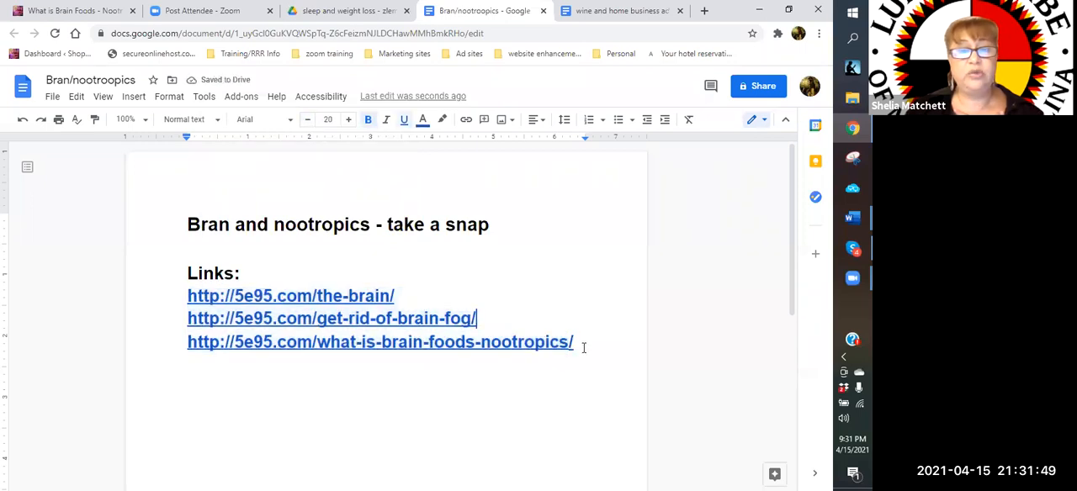
key("Return")
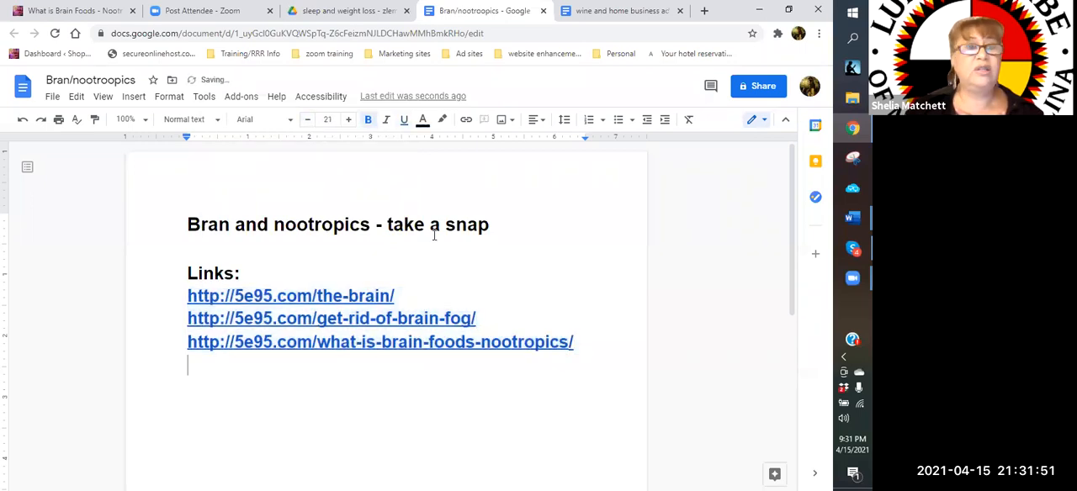
Go back to the website's "brain" search results and open the "Vitamin D – The Sun Vitamin" post
left_click(71, 10)
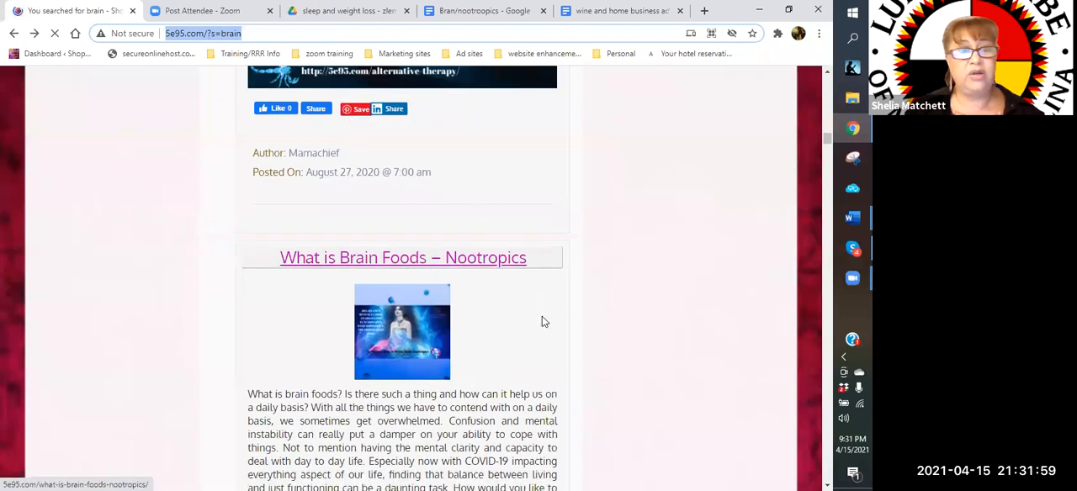
scroll(544, 322, "down", 2)
scroll(544, 322, "down", 5)
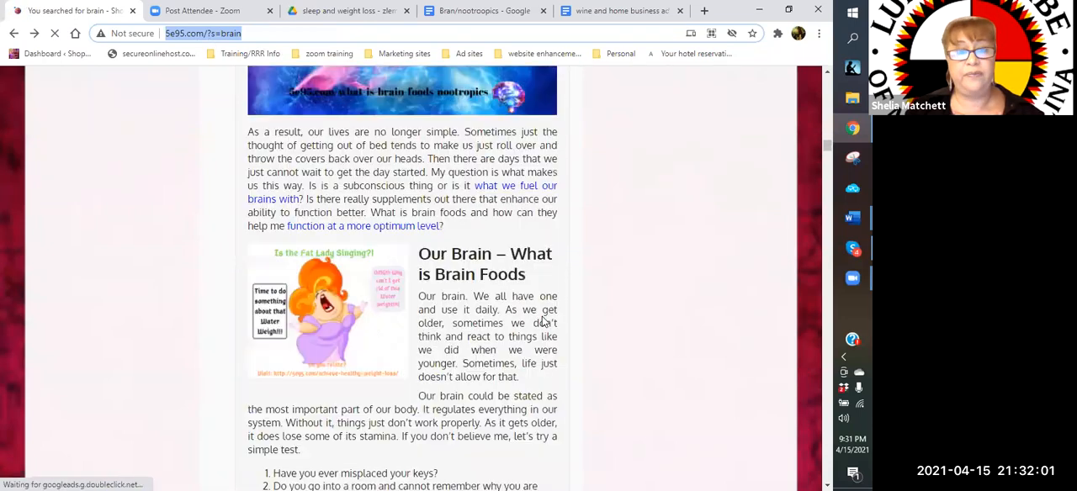
scroll(543, 322, "down", 5)
scroll(542, 322, "down", 4)
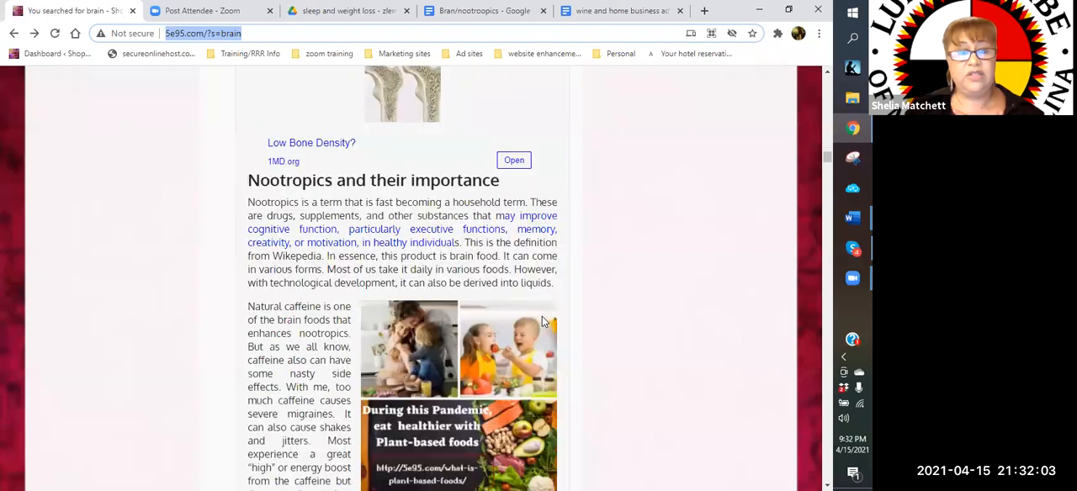
scroll(542, 323, "down", 5)
scroll(542, 318, "down", 5)
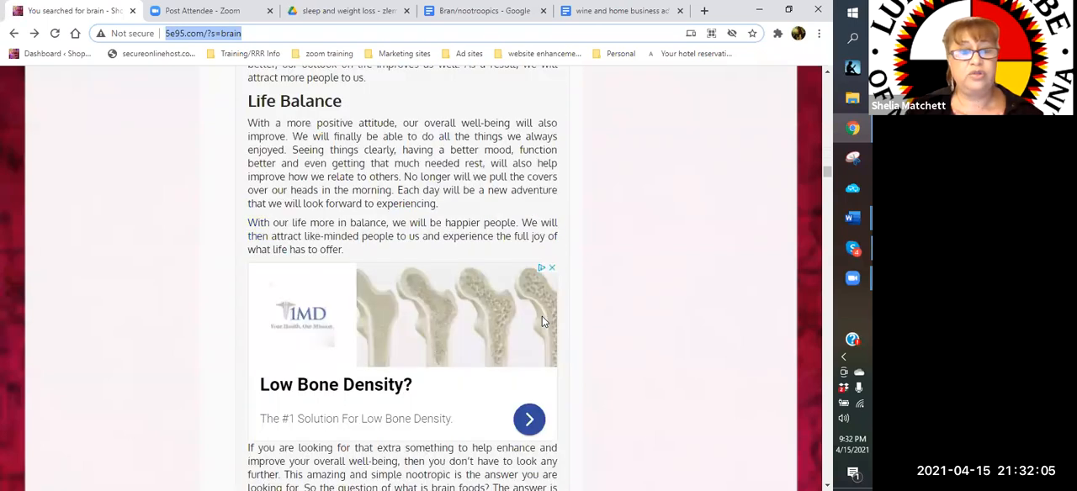
scroll(367, 285, "down", 5)
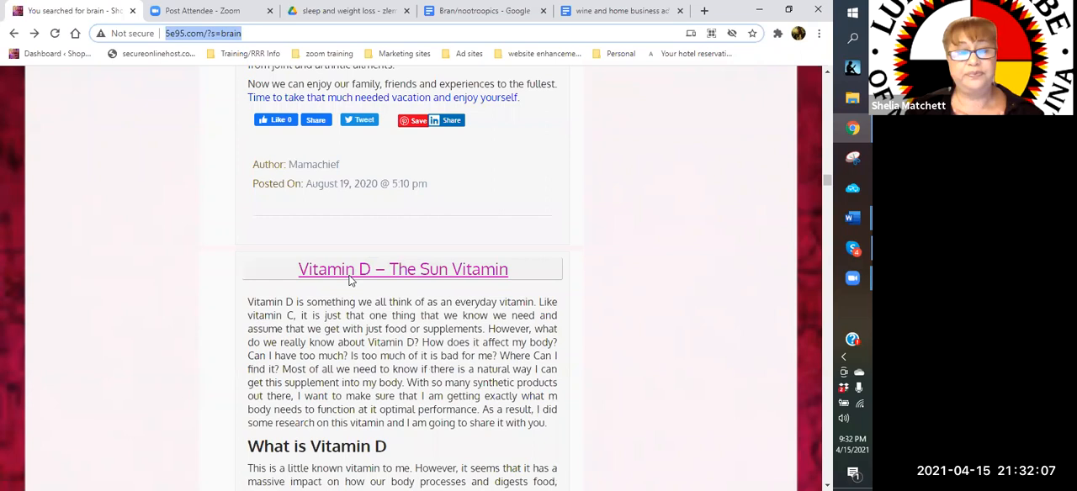
left_click(405, 278)
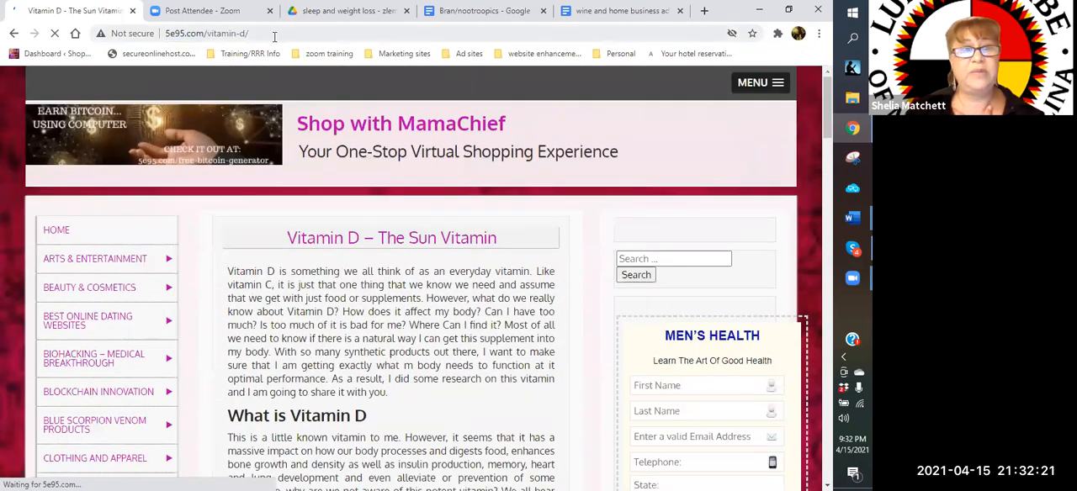
left_click(172, 34)
right_click(168, 39)
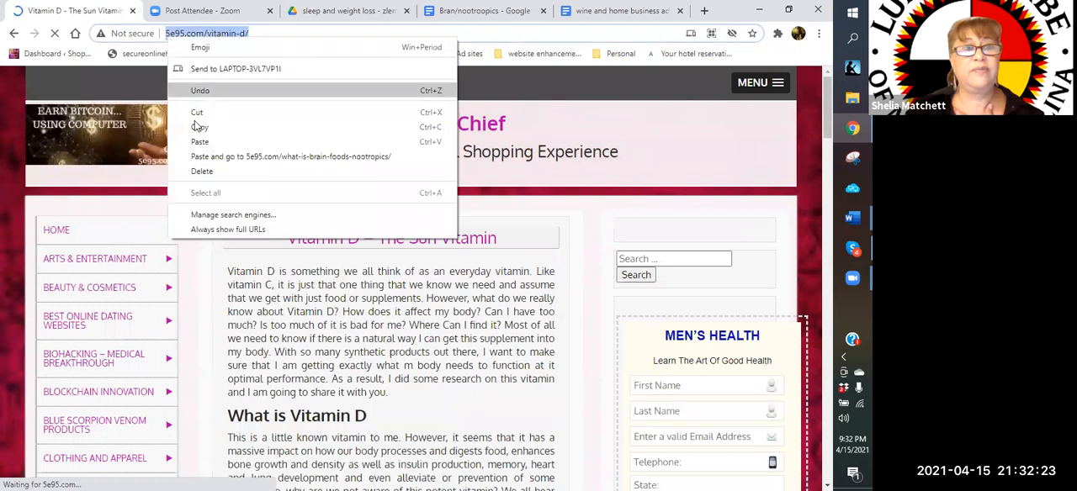
left_click(195, 128)
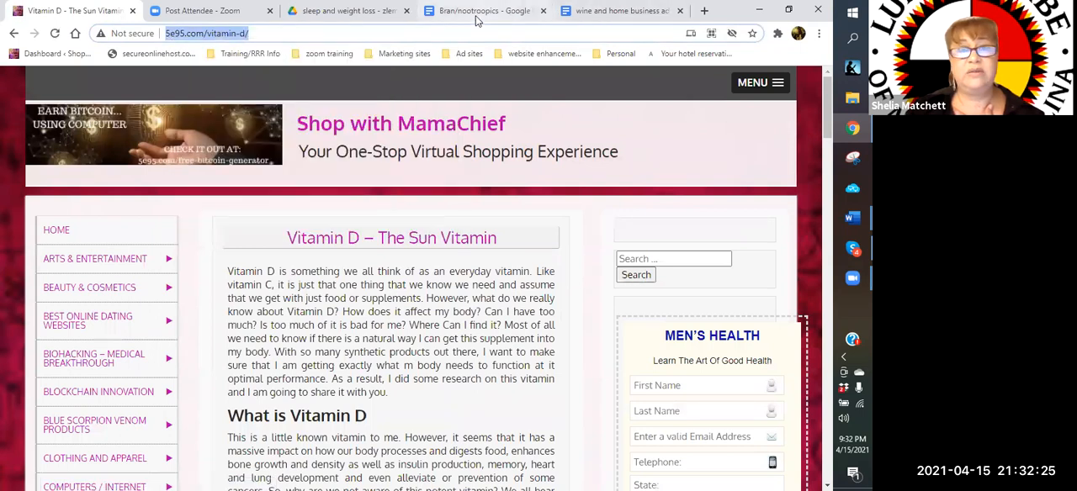
left_click(530, 11)
right_click(200, 365)
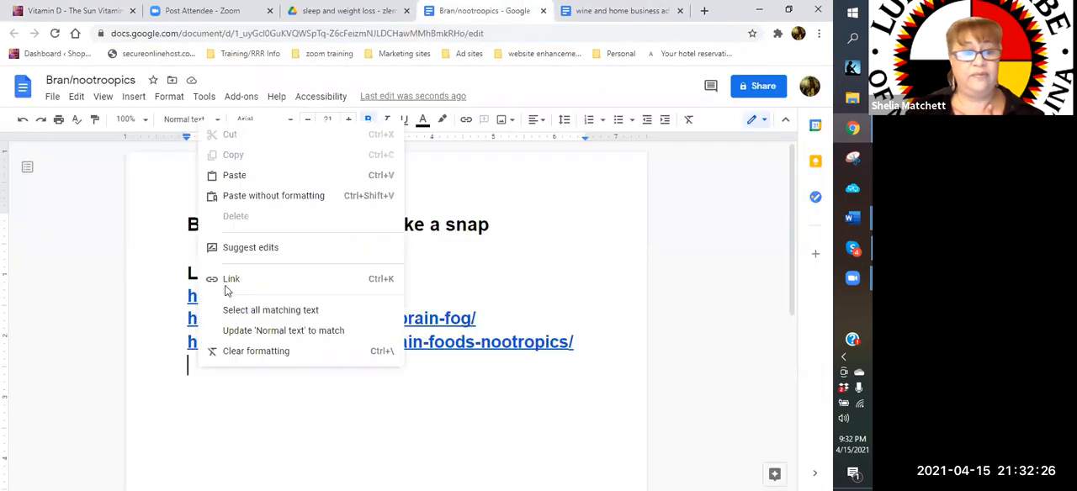
left_click(234, 175)
key("Return")
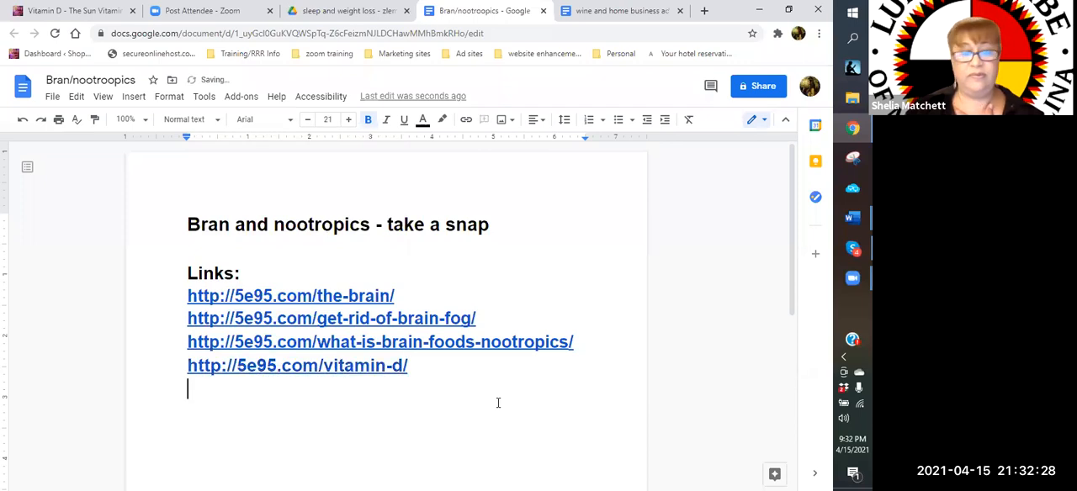
Go back to the website's "brain" search results and look through the posts following the vitamin D one for further related content
left_click(87, 13)
left_click(13, 33)
scroll(460, 322, "down", 20)
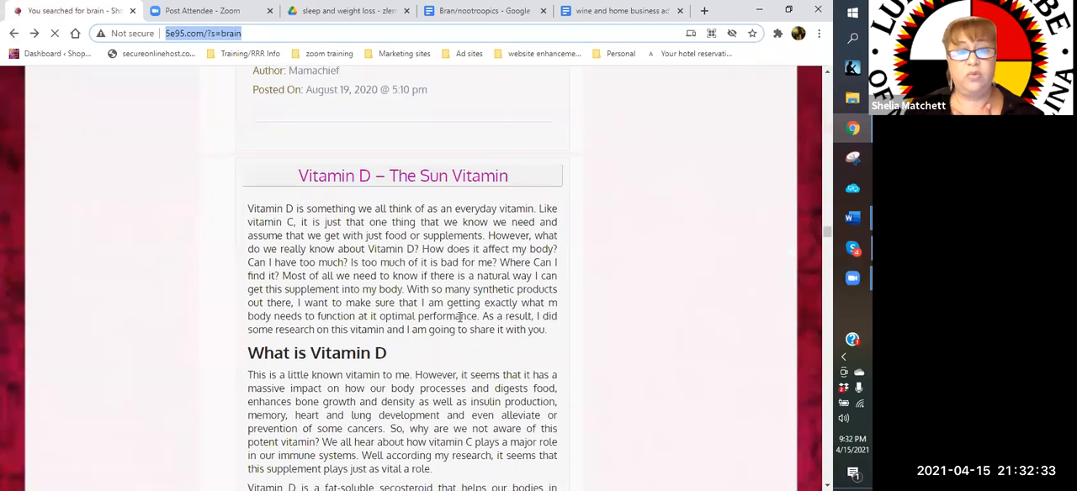
scroll(459, 318, "down", 10)
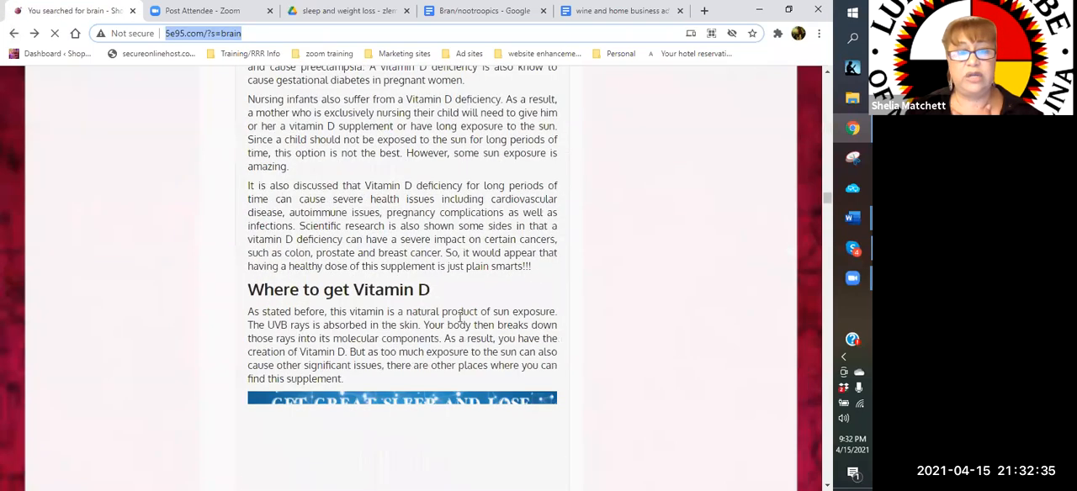
scroll(460, 317, "down", 5)
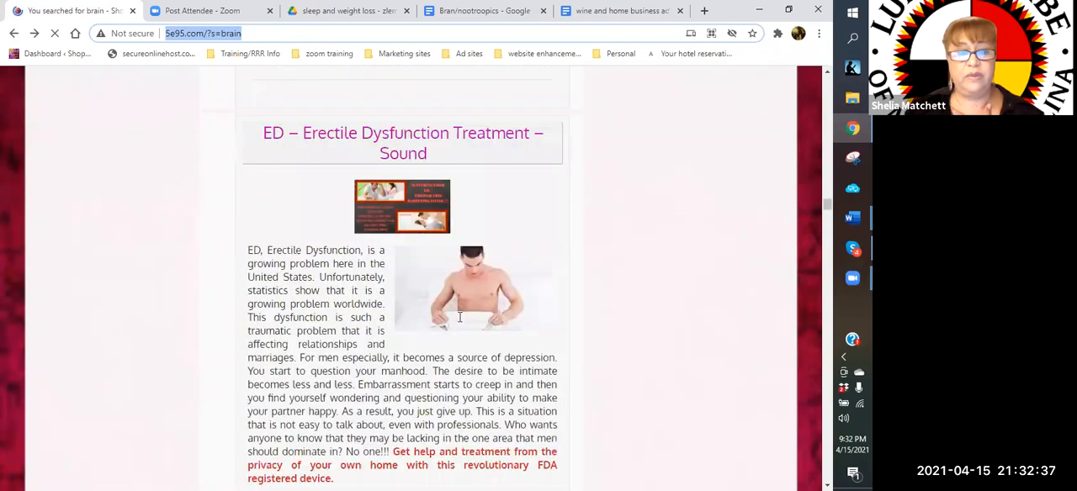
scroll(459, 317, "down", 5)
scroll(459, 318, "down", 5)
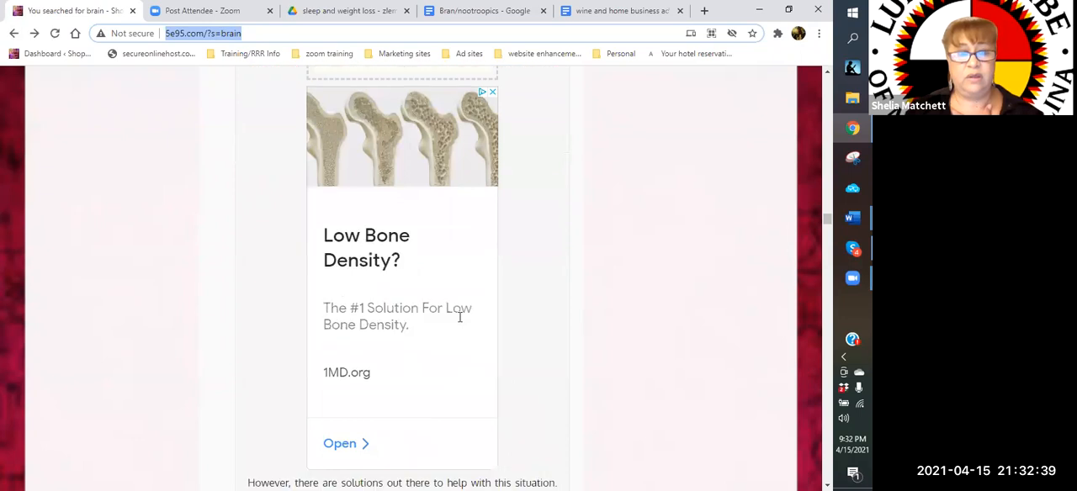
scroll(459, 317, "down", 5)
scroll(459, 317, "down", 5)
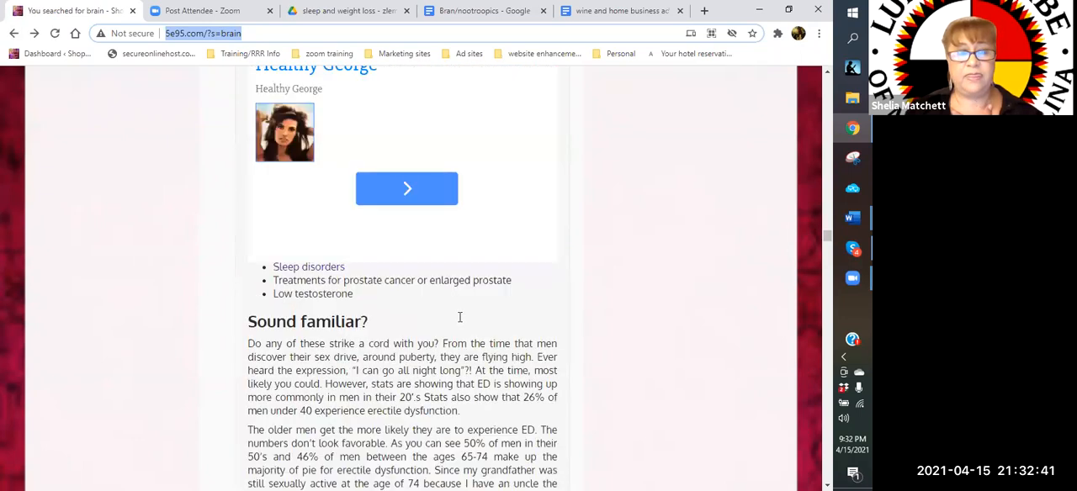
scroll(460, 317, "down", 1)
scroll(459, 317, "down", 5)
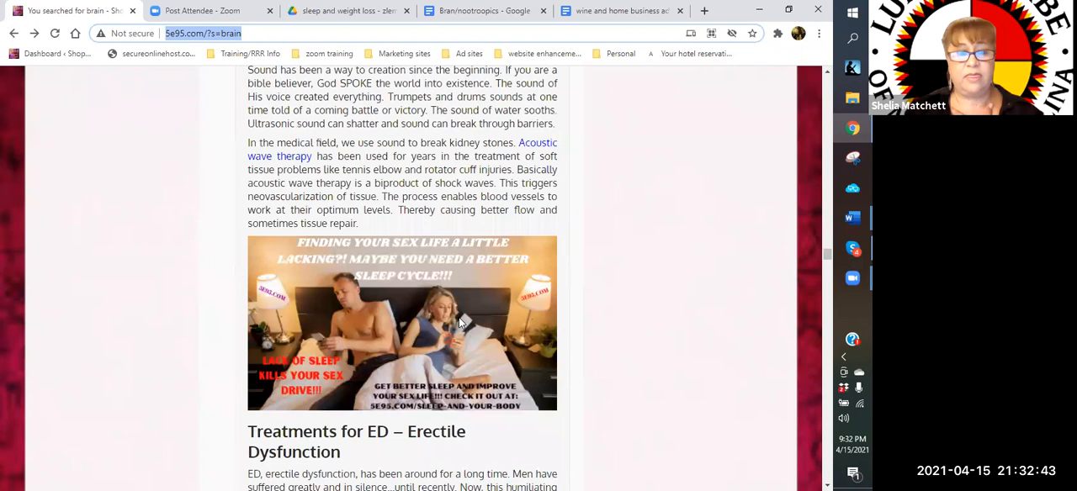
scroll(459, 317, "down", 5)
scroll(459, 317, "down", 5)
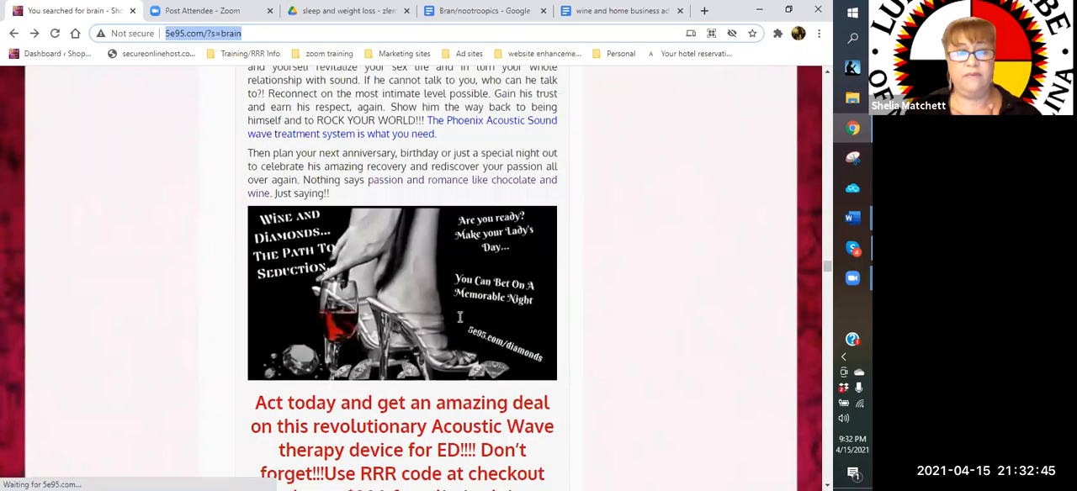
scroll(459, 317, "down", 5)
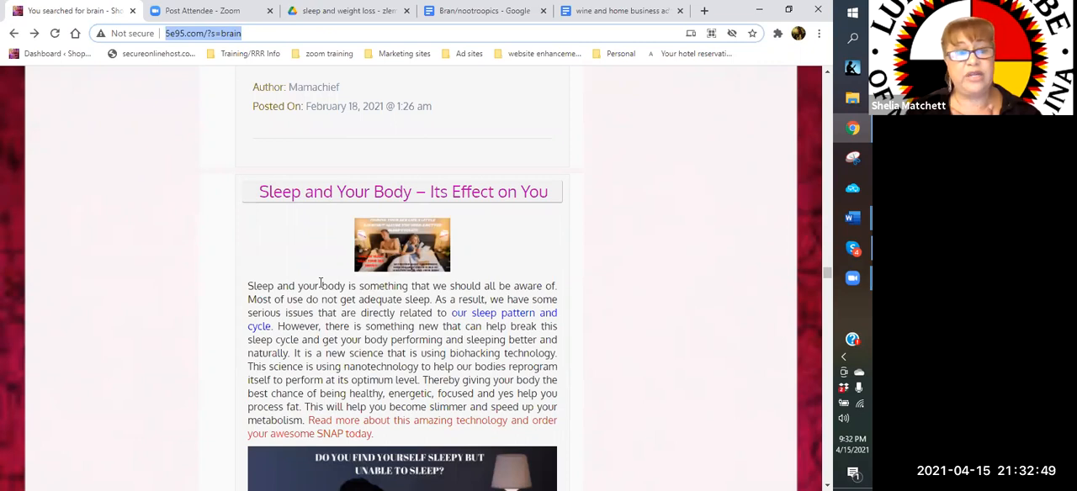
scroll(320, 283, "down", 3)
scroll(321, 283, "down", 5)
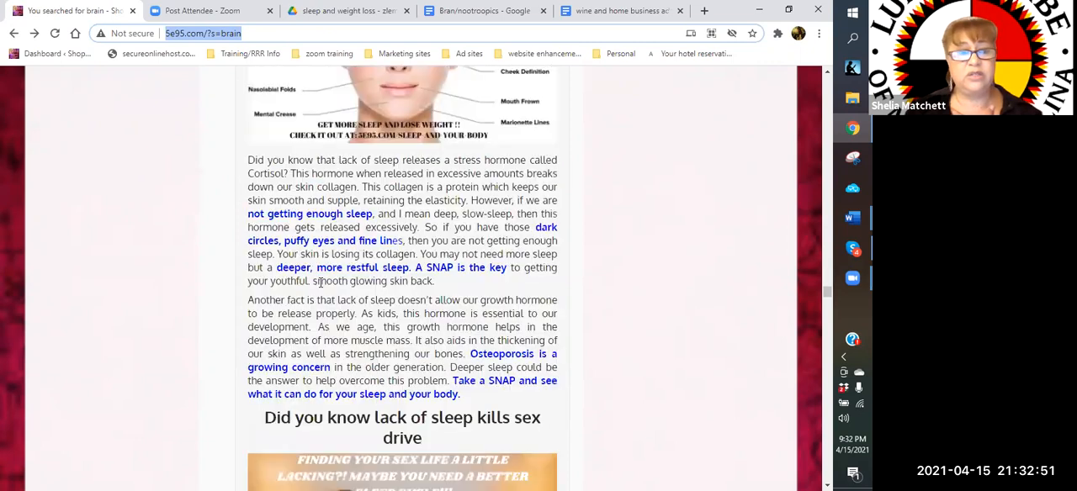
scroll(320, 283, "down", 5)
scroll(320, 283, "down", 5)
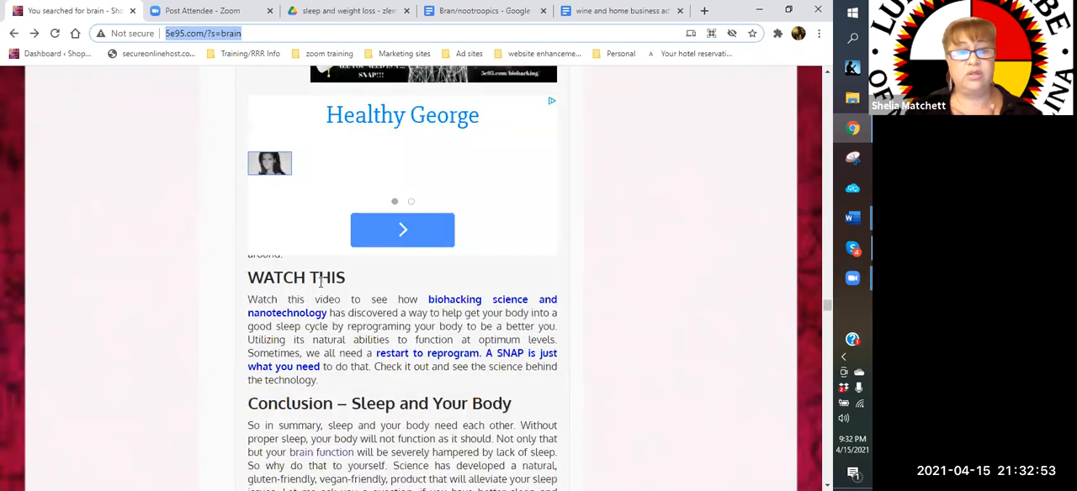
scroll(322, 284, "down", 5)
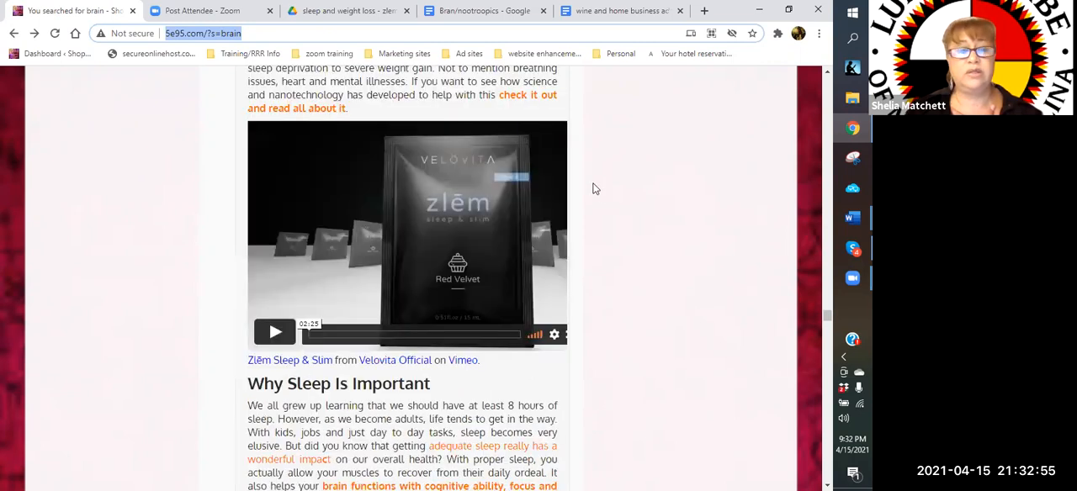
scroll(657, 188, "up", 15)
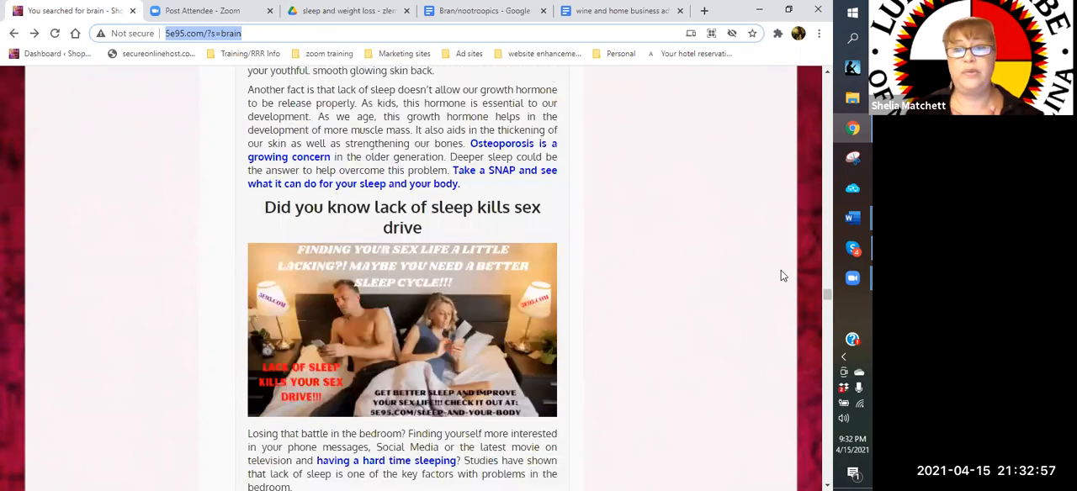
scroll(675, 227, "down", 10)
Search the website for "nootropic" in place of "brain"
scroll(675, 229, "up", 15)
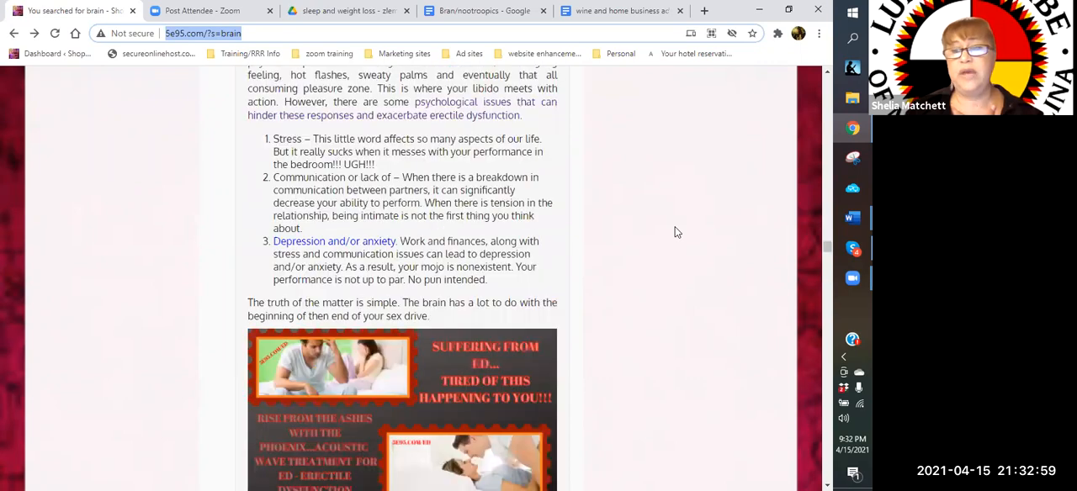
scroll(675, 232, "up", 5)
scroll(675, 233, "up", 5)
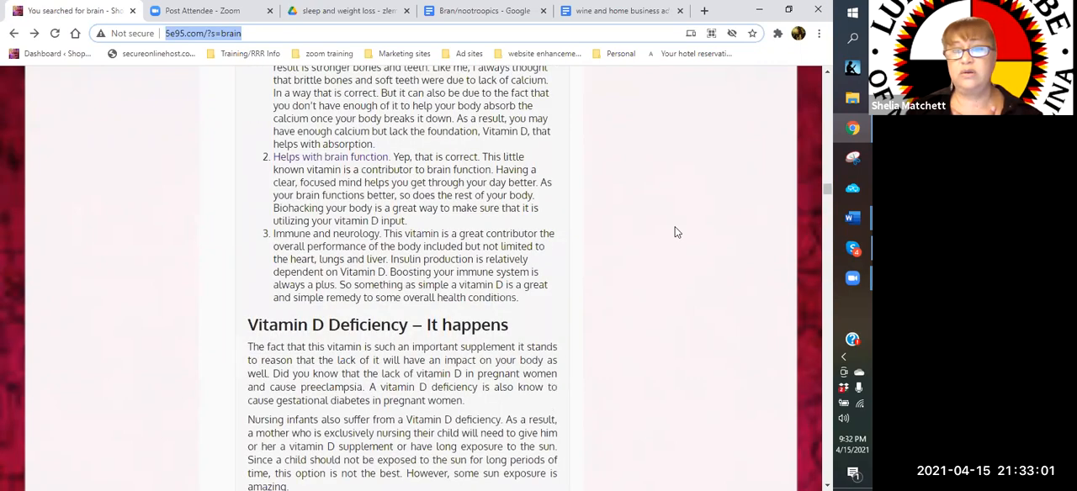
scroll(675, 232, "up", 5)
scroll(677, 232, "up", 10)
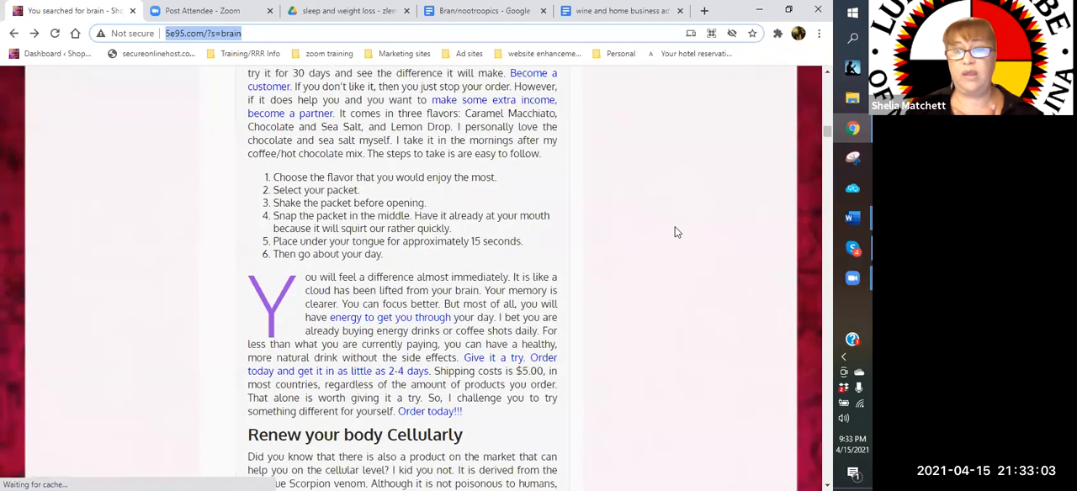
scroll(675, 232, "up", 5)
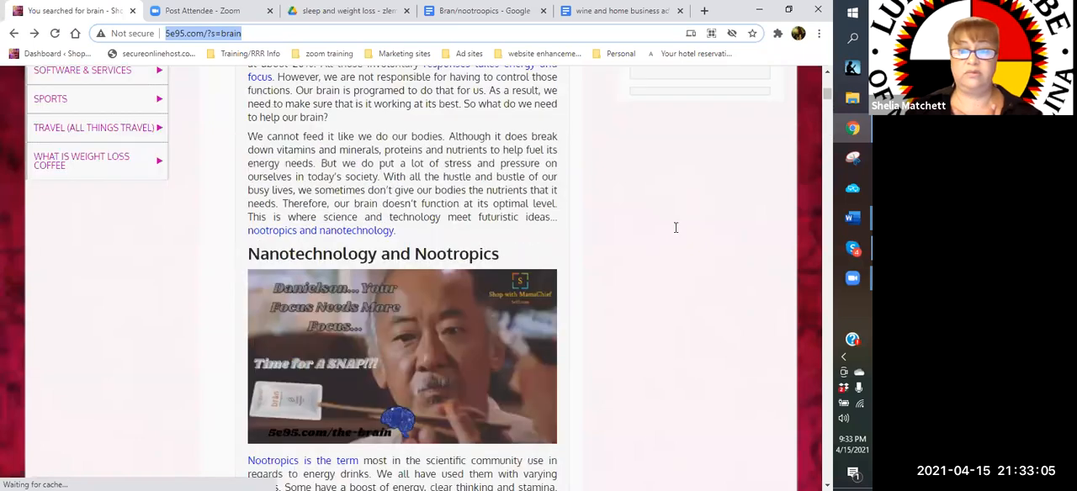
scroll(674, 232, "up", 5)
left_click_drag(661, 265, 578, 273)
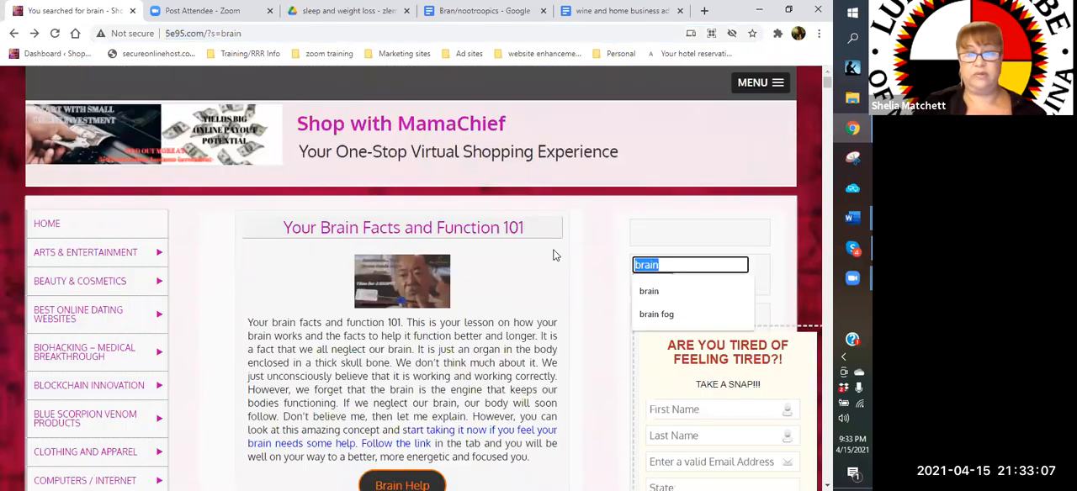
type("nootropic")
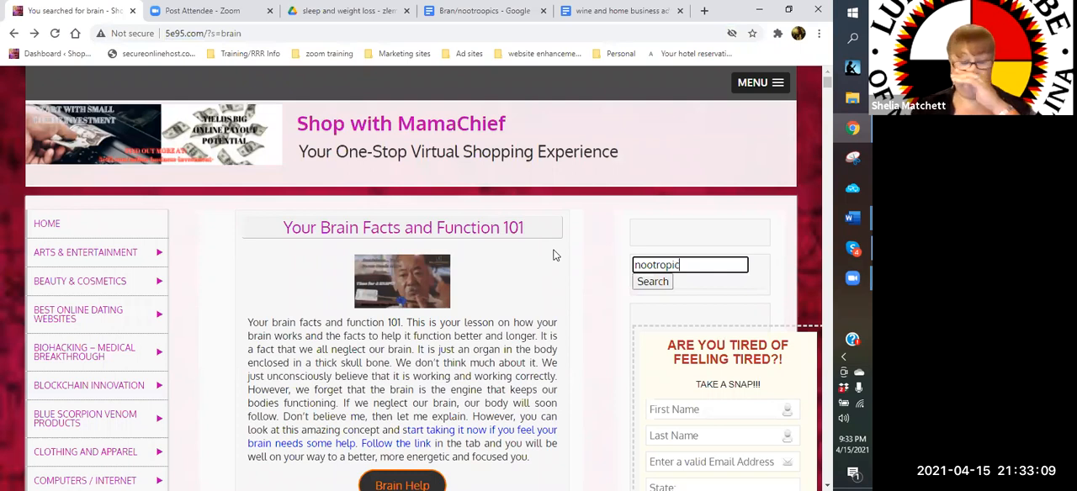
key("Return")
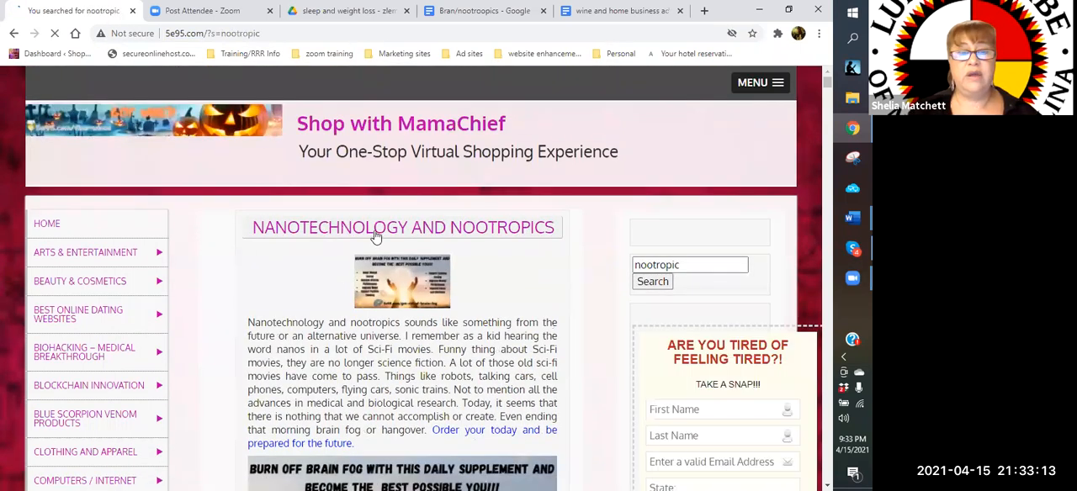
Open the "Nanotechnology and Nootropics" post, copy its address into the Bran/nootroopics document as the fifth link and start a new line
left_click(376, 236)
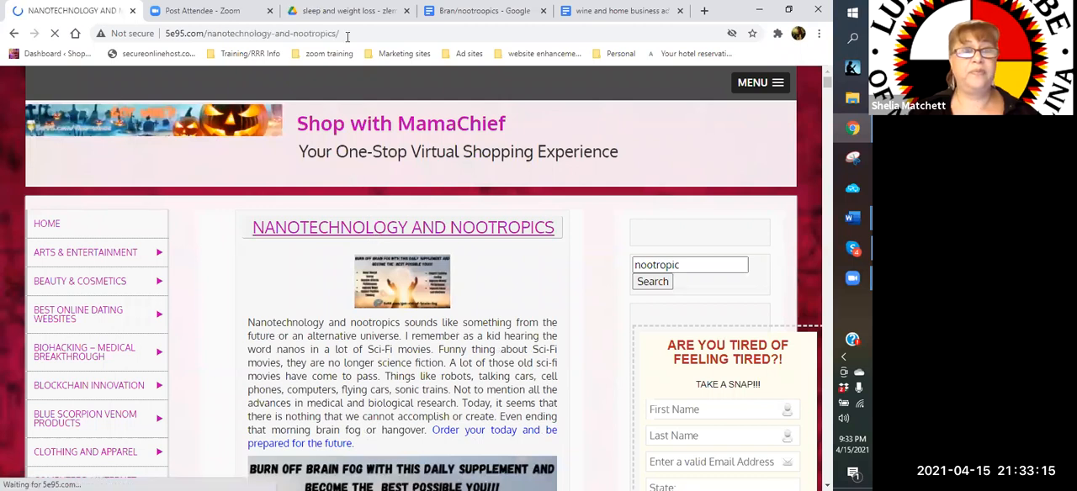
left_click(174, 35)
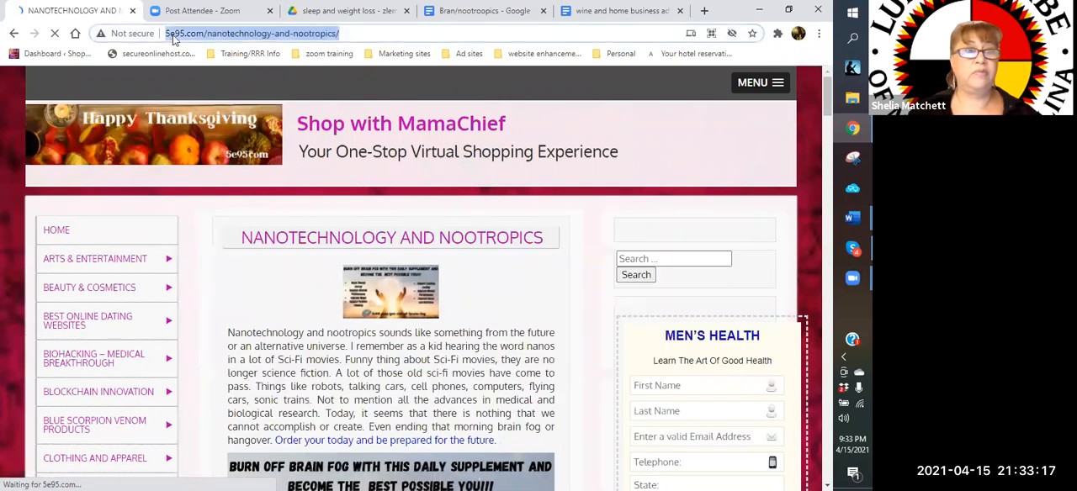
right_click(173, 37)
left_click(217, 128)
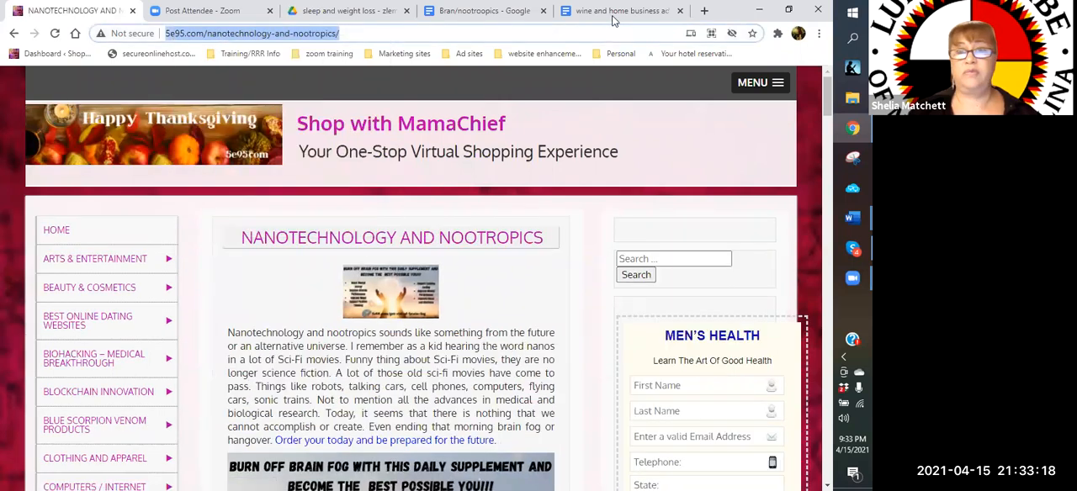
left_click(483, 15)
left_click(188, 389)
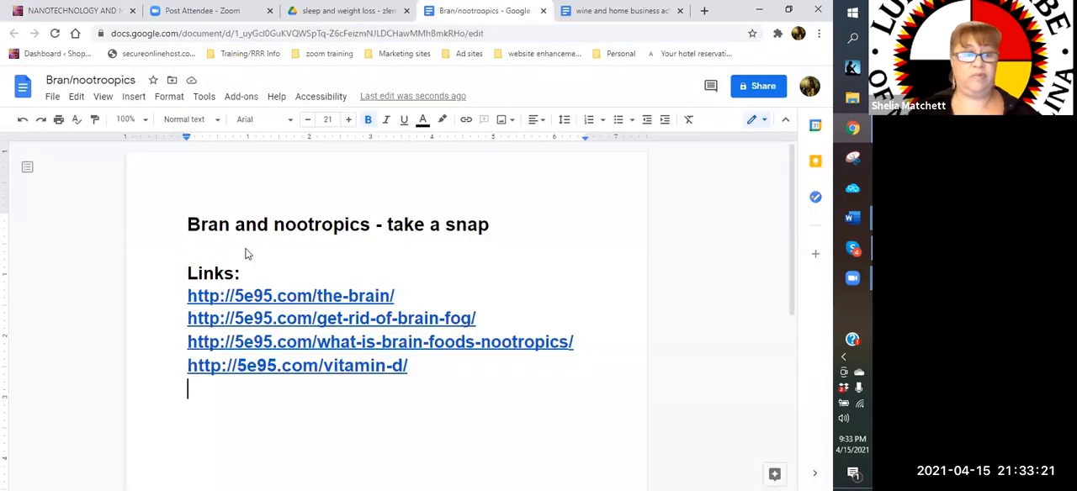
right_click(236, 217)
left_click(239, 221)
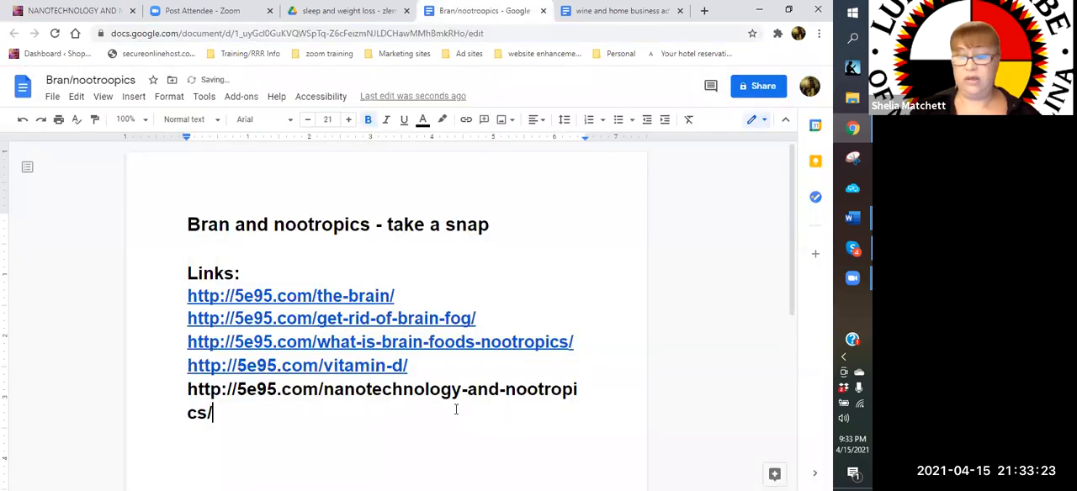
key("Return")
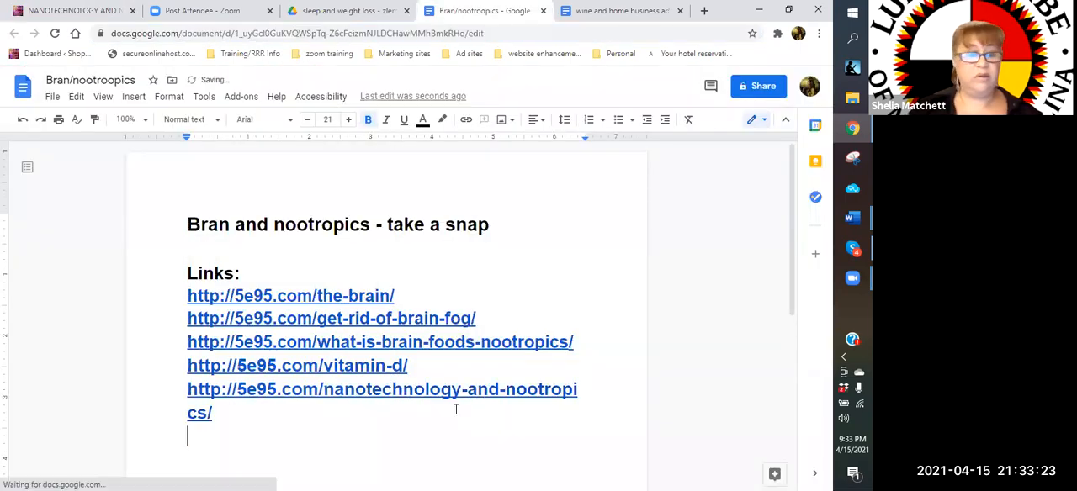
Reduce the nanotechnology link's font size to 19 and place the cursor on an empty line below it
left_click(209, 413)
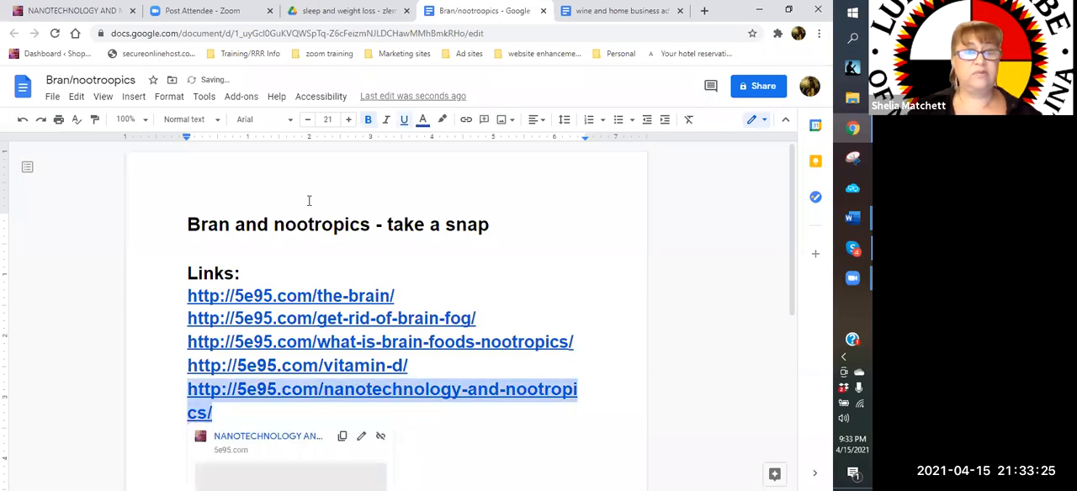
left_click(308, 121)
left_click(308, 120)
left_click(595, 397)
key("Return")
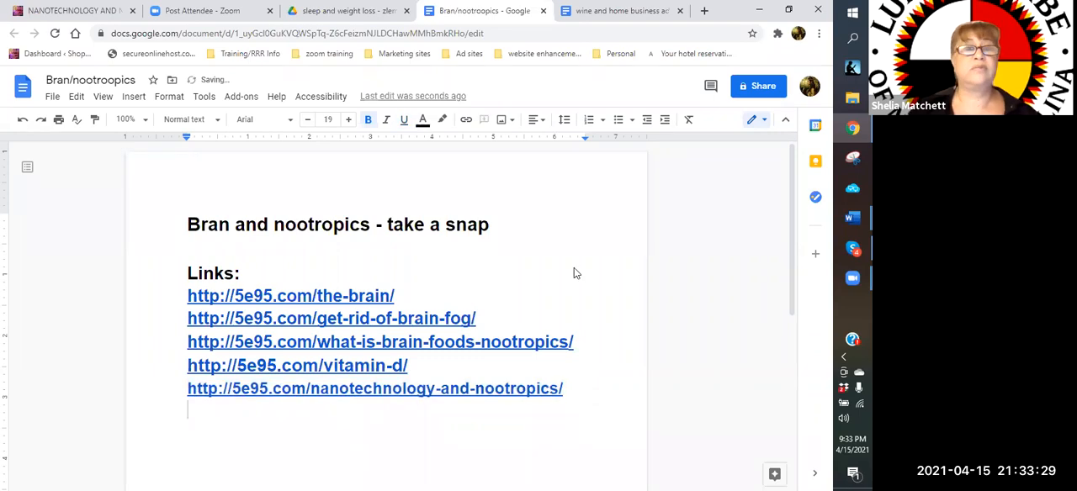
Skim the "Nanotechnology and Nootropics" post on the website and go back to the "nootropic" search results
left_click(88, 10)
scroll(328, 332, "down", 5)
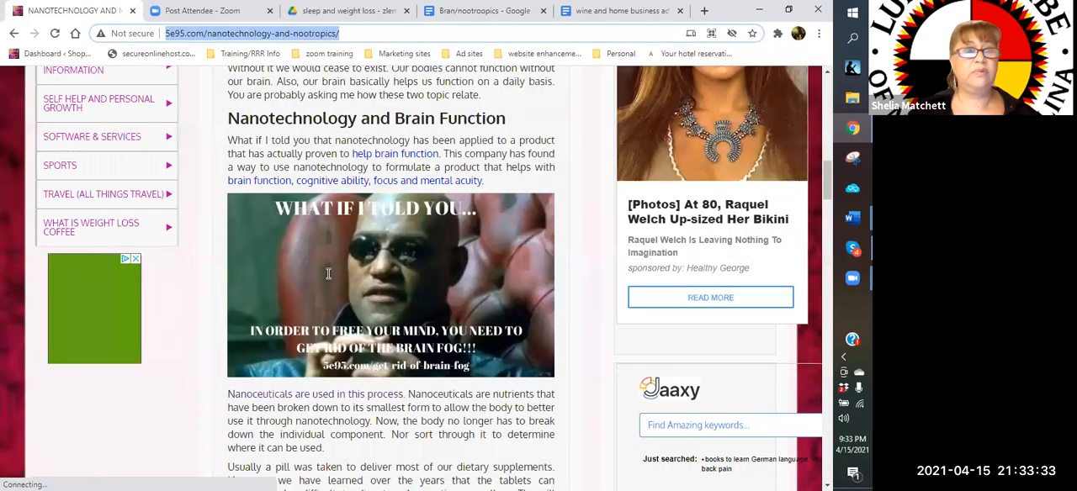
scroll(328, 274, "up", 3)
scroll(478, 223, "up", 3)
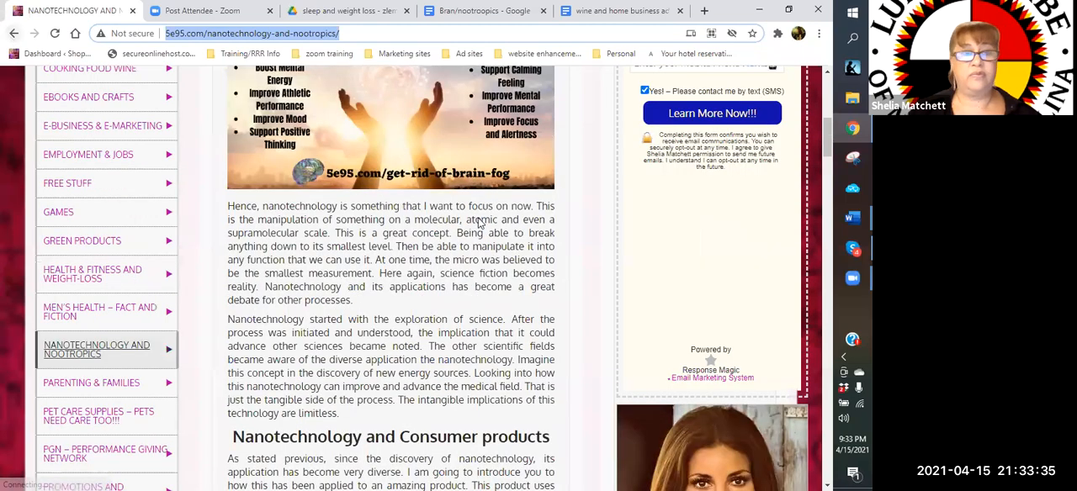
key("alt+Left")
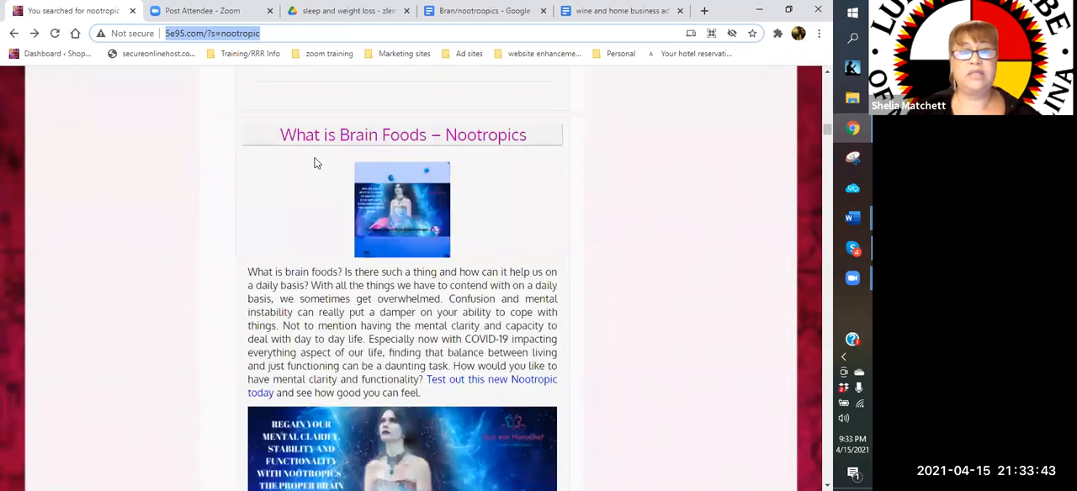
Look through the "nootropic" search results from "What is Brain Foods – Nootropics" down to "Sleep and Your Body – Its Effect on You"
scroll(527, 255, "down", 5)
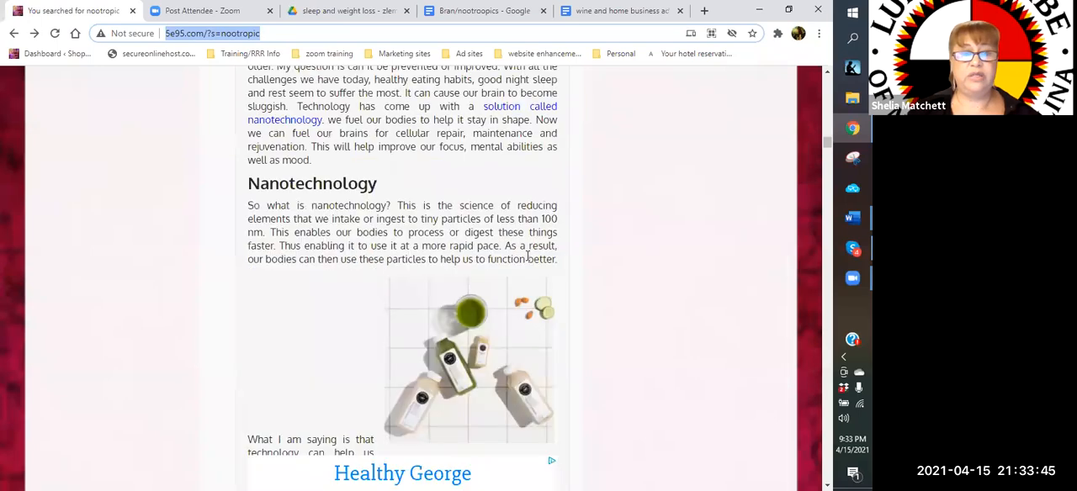
scroll(528, 255, "down", 5)
scroll(528, 255, "down", 10)
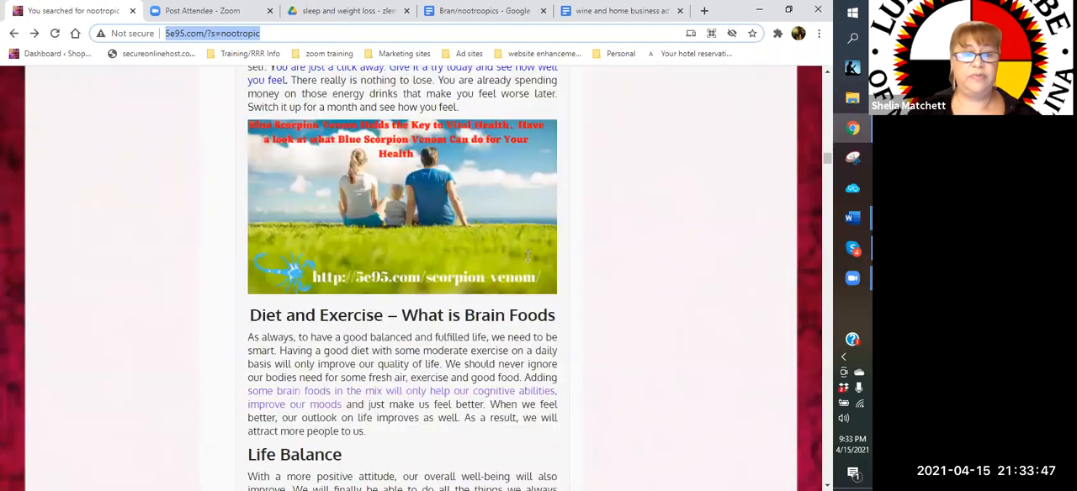
scroll(527, 255, "down", 5)
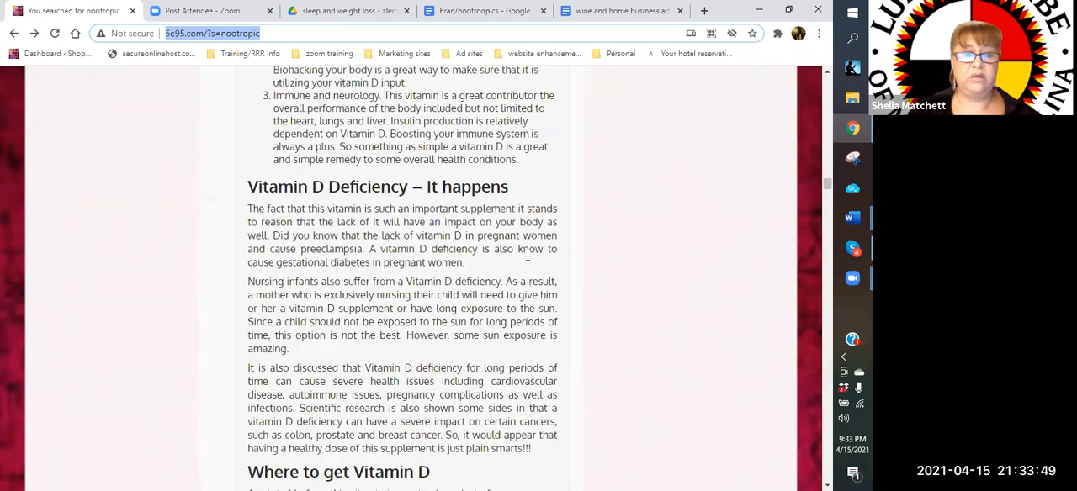
scroll(527, 255, "down", 10)
scroll(527, 255, "down", 5)
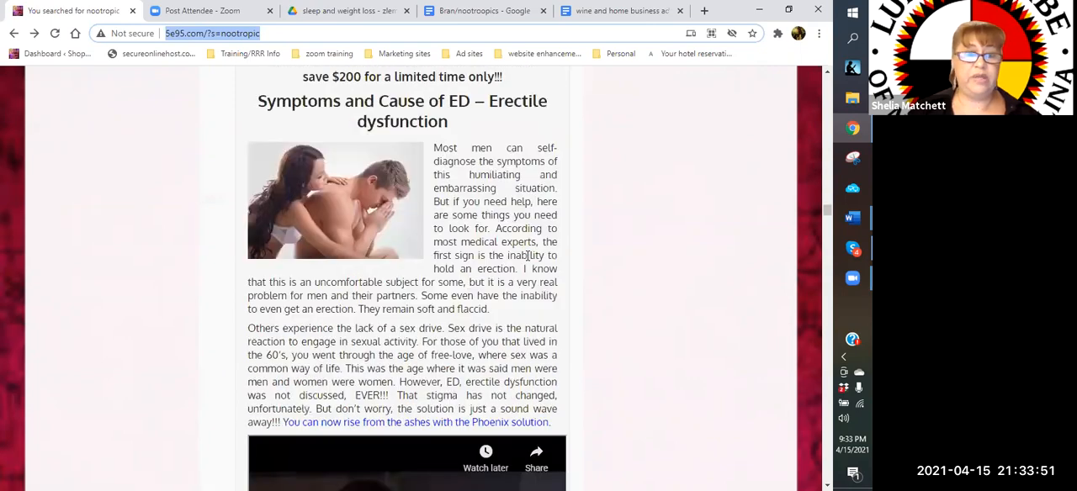
scroll(527, 255, "down", 5)
scroll(527, 255, "down", 5)
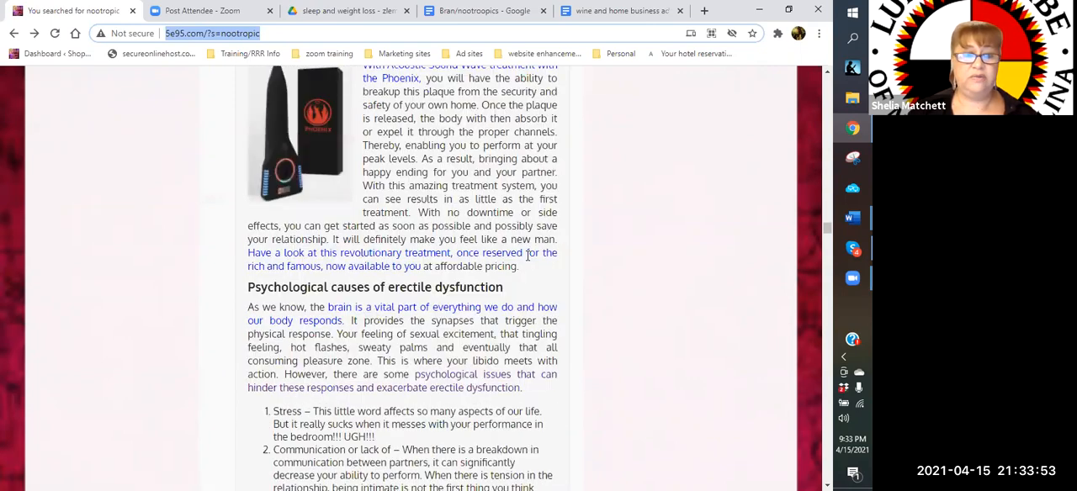
scroll(527, 255, "down", 5)
scroll(527, 255, "down", 5)
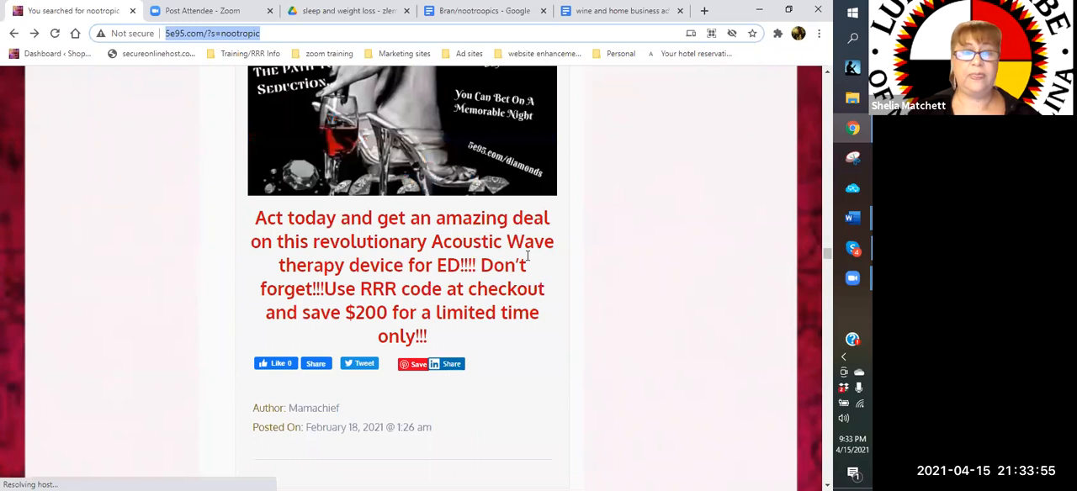
scroll(528, 254, "down", 7)
scroll(531, 302, "up", 2)
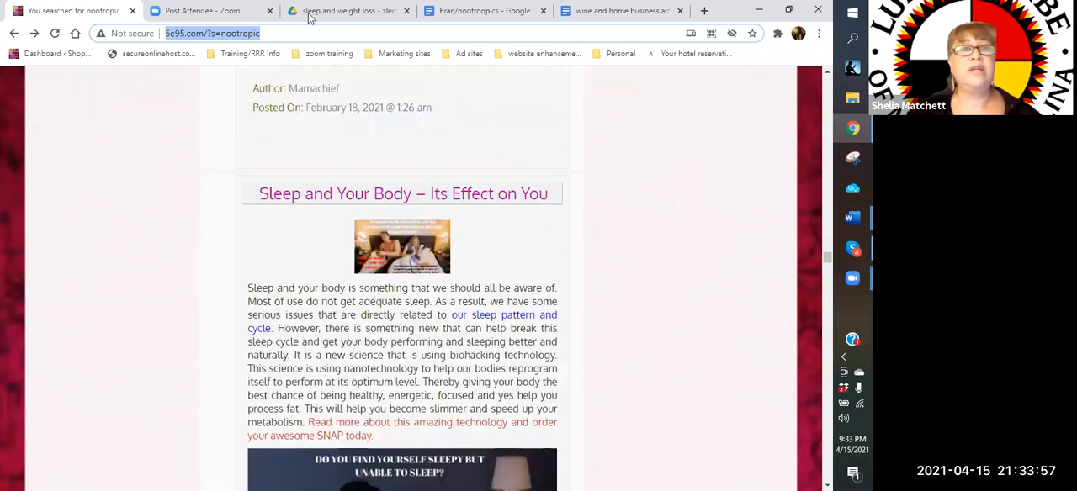
Close the Bran/nootroopics and wine and home business ads documents, and open Velovita's "sleep and weight loss - zlem" folder in Google Drive
left_click(488, 11)
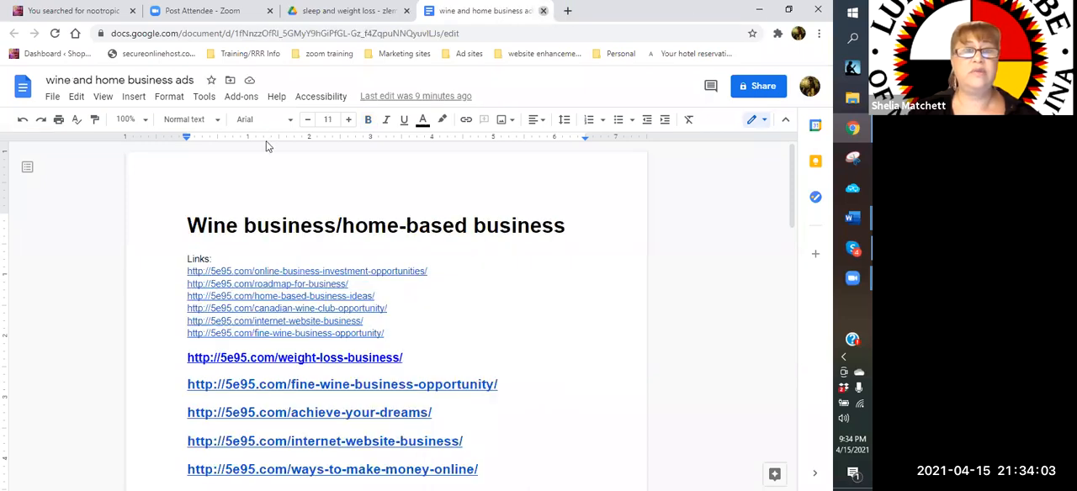
key("ctrl+w")
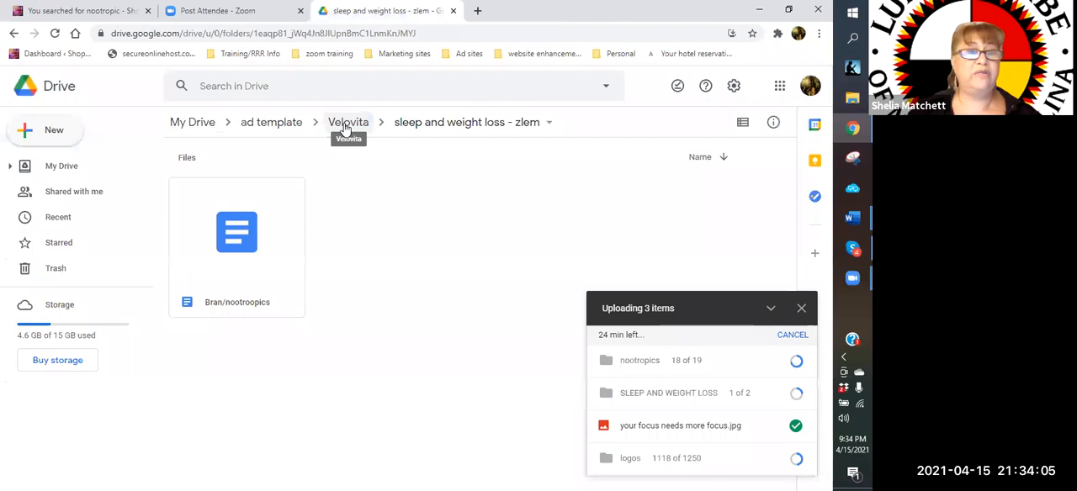
left_click(345, 125)
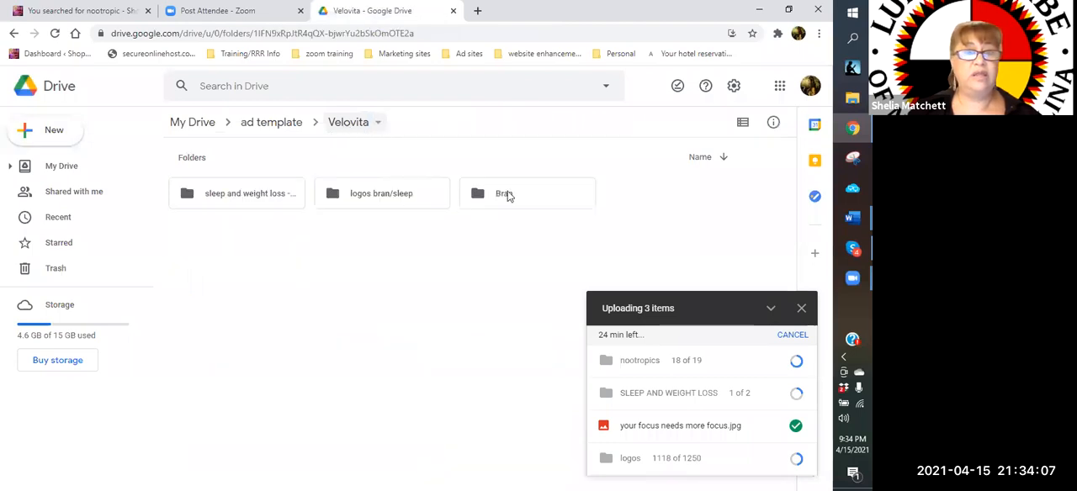
left_click(231, 202)
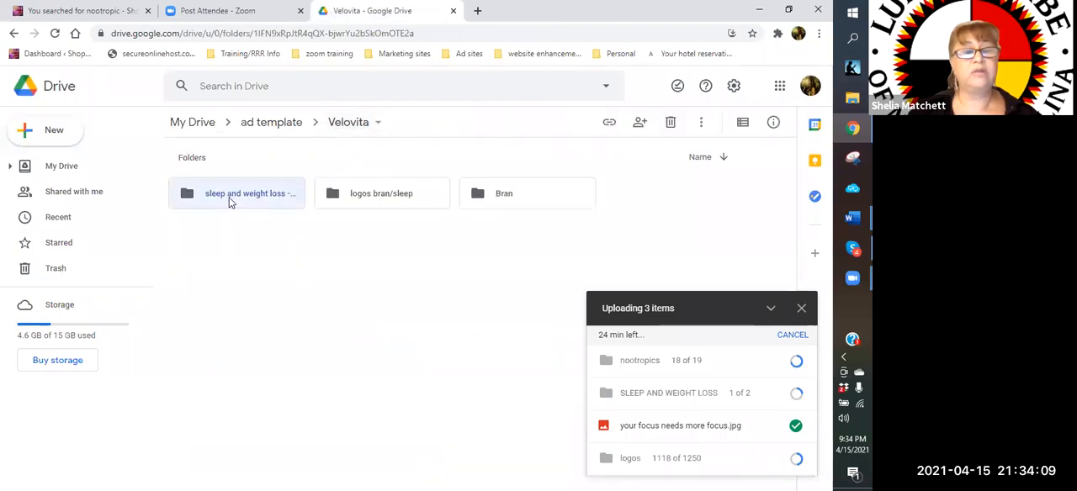
double_click(230, 201)
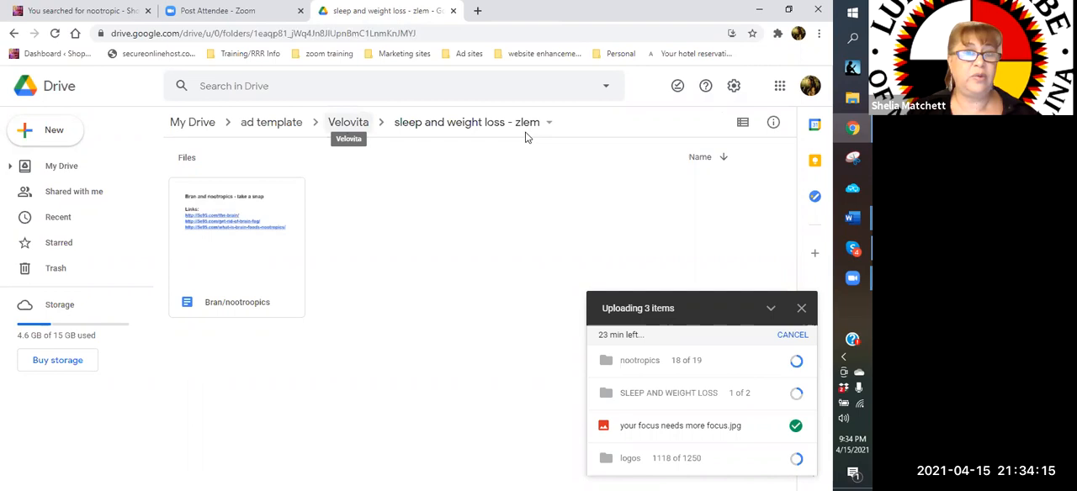
left_click(346, 123)
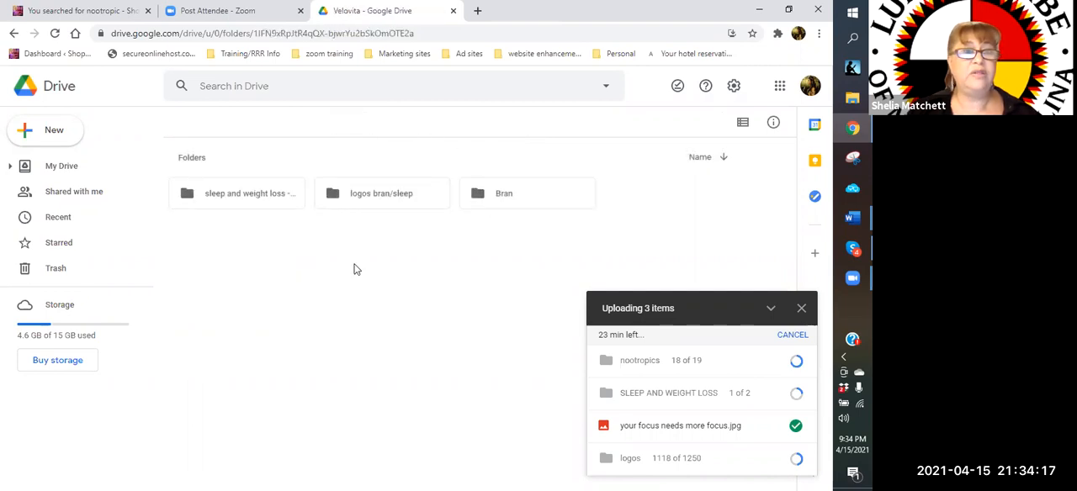
left_click(220, 200)
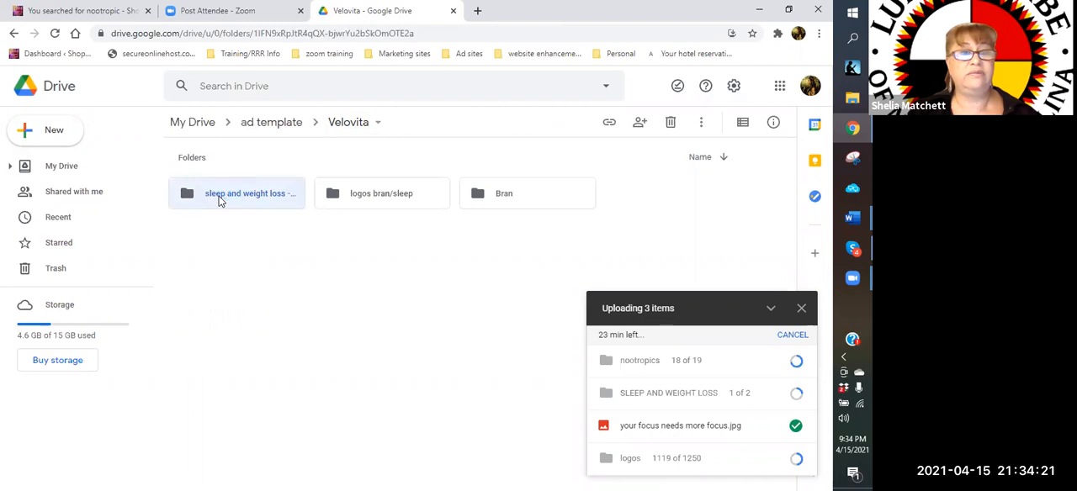
double_click(221, 200)
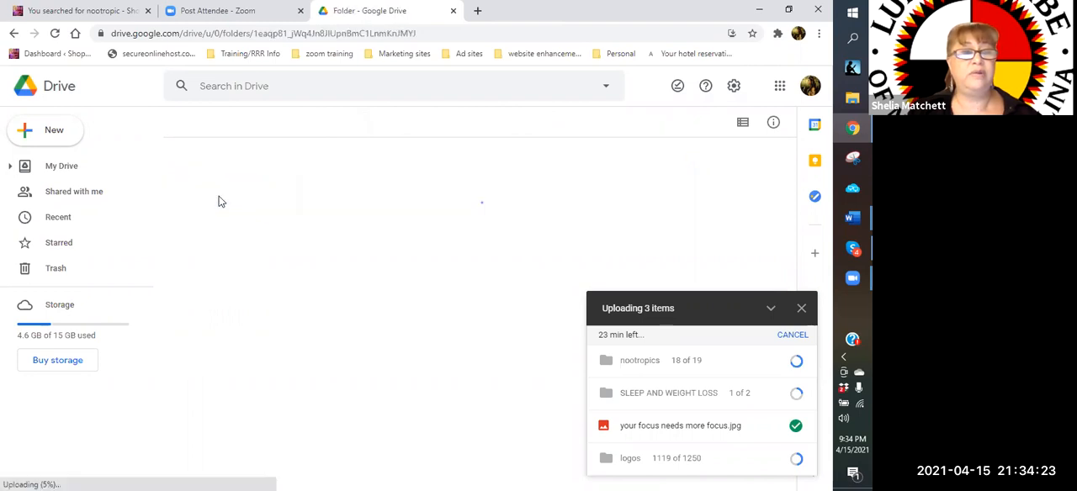
Move the Bran/nootroopics document from "sleep and weight loss - zlem" to the Bran folder inside Velovita
right_click(269, 207)
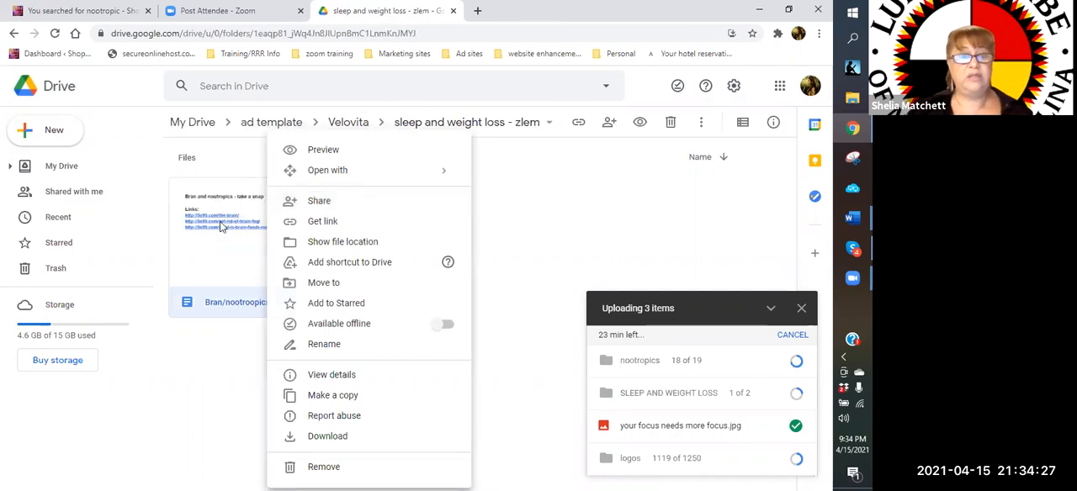
left_click(324, 286)
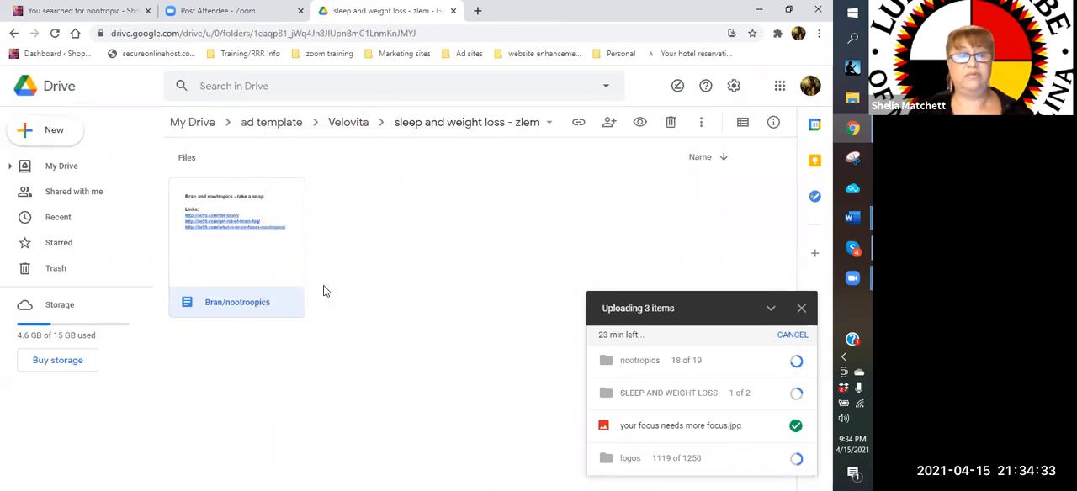
right_click(262, 255)
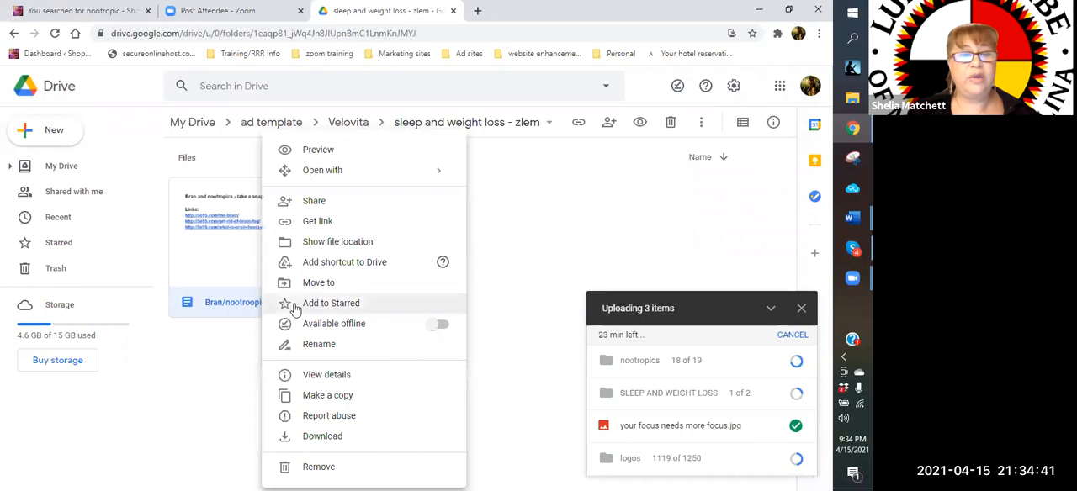
left_click(288, 287)
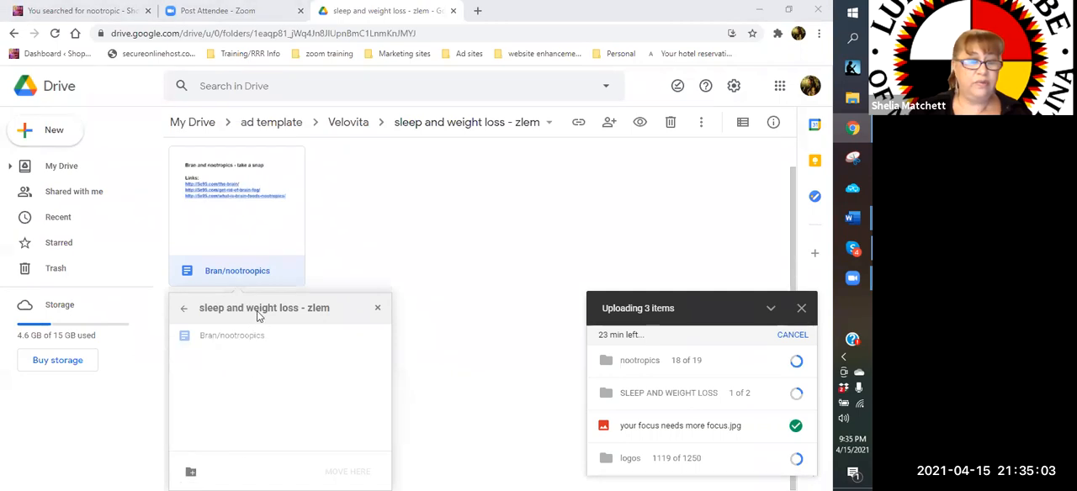
left_click(184, 309)
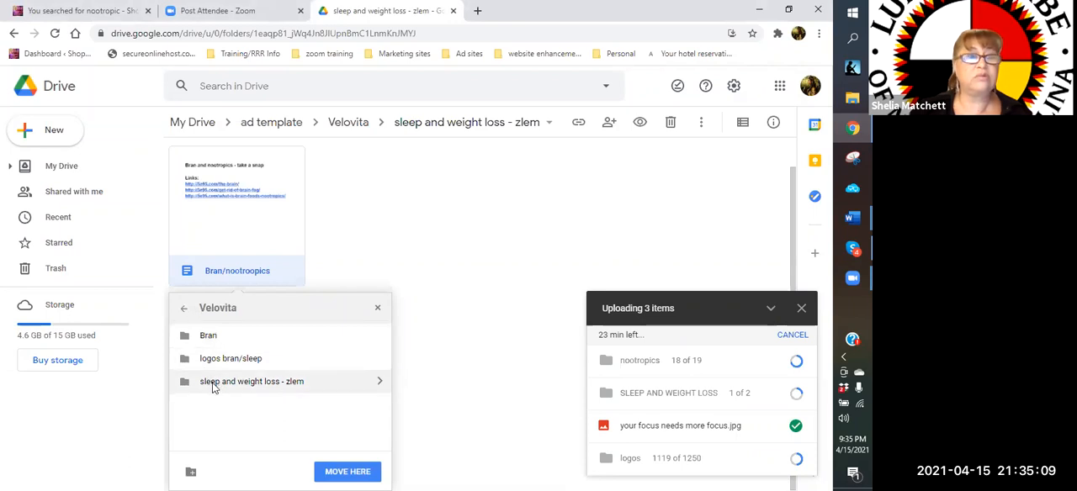
left_click(208, 336)
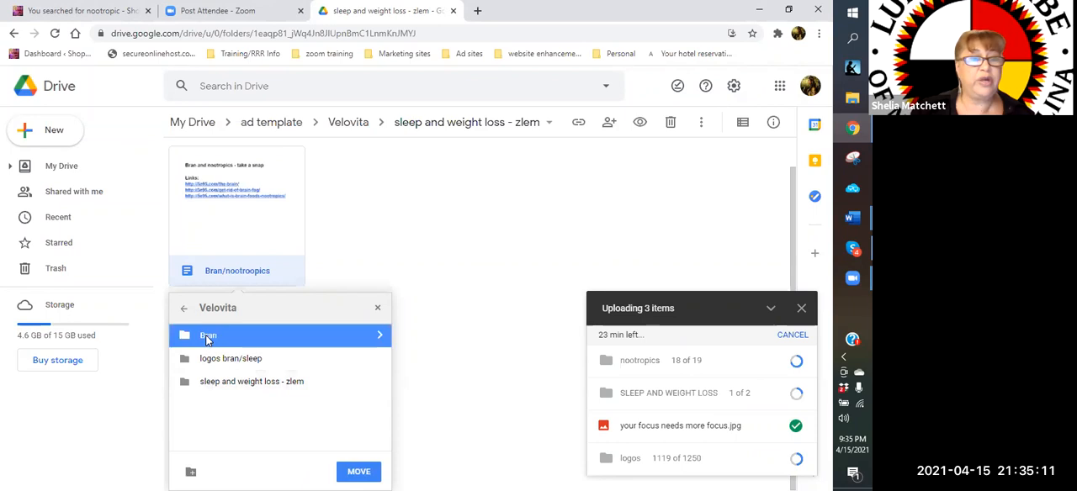
left_click(354, 471)
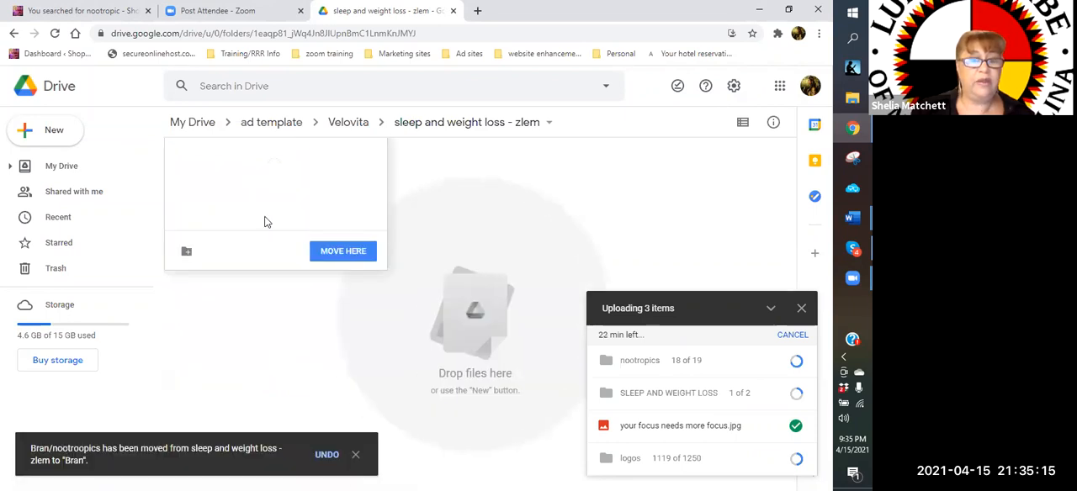
Open the Bran folder in Velovita to check for the moved document
left_click(334, 121)
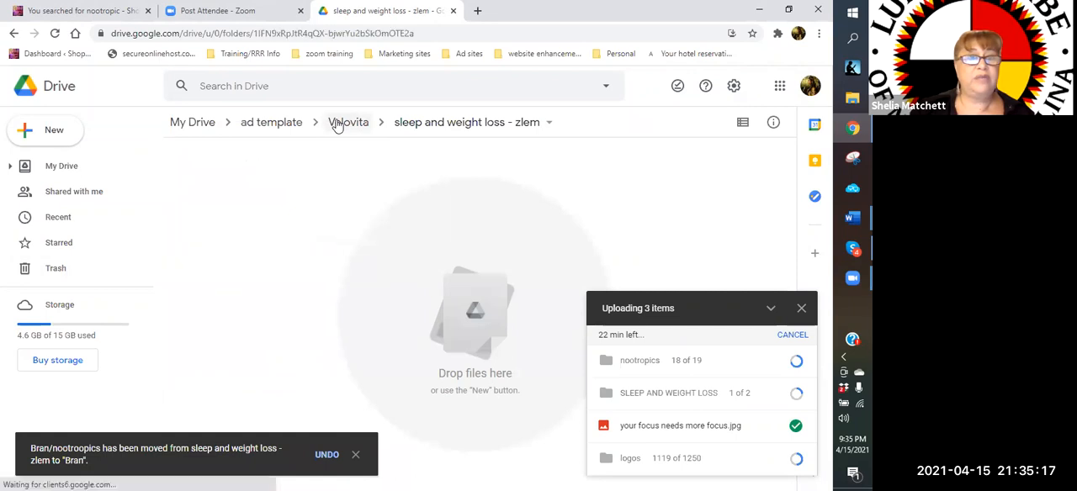
left_click(498, 198)
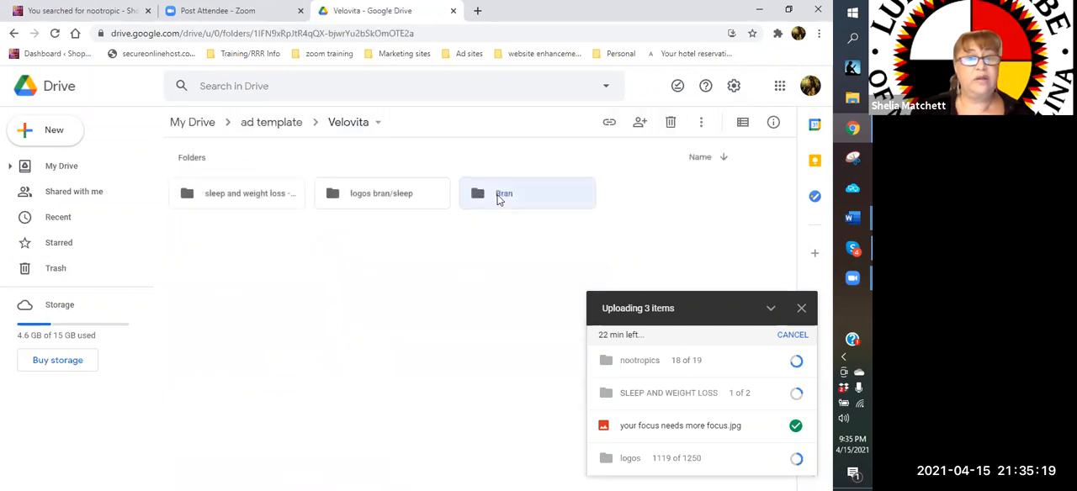
double_click(499, 198)
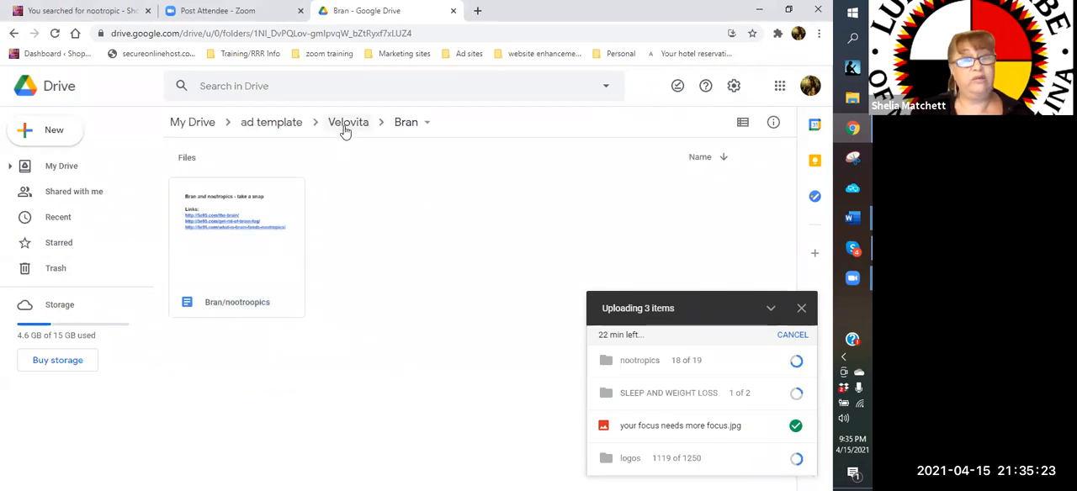
Create a new Google Docs document in Velovita's "sleep and weight loss - zlem" folder
left_click(344, 126)
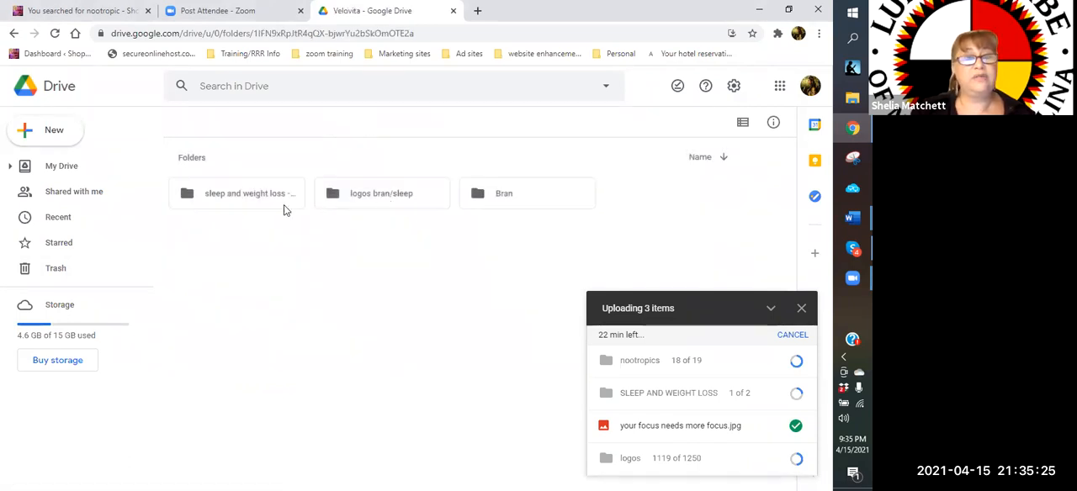
left_click(240, 196)
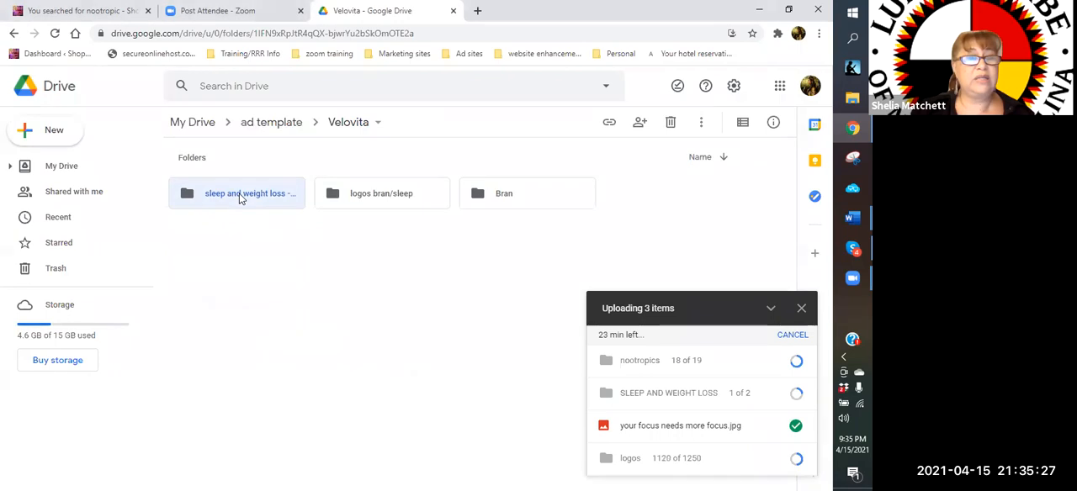
double_click(240, 195)
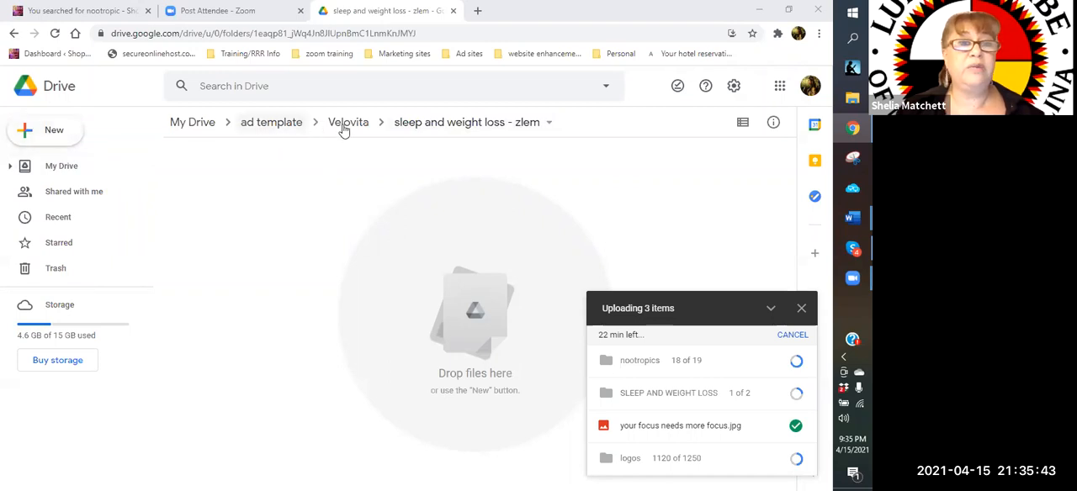
left_click(57, 140)
left_click(88, 216)
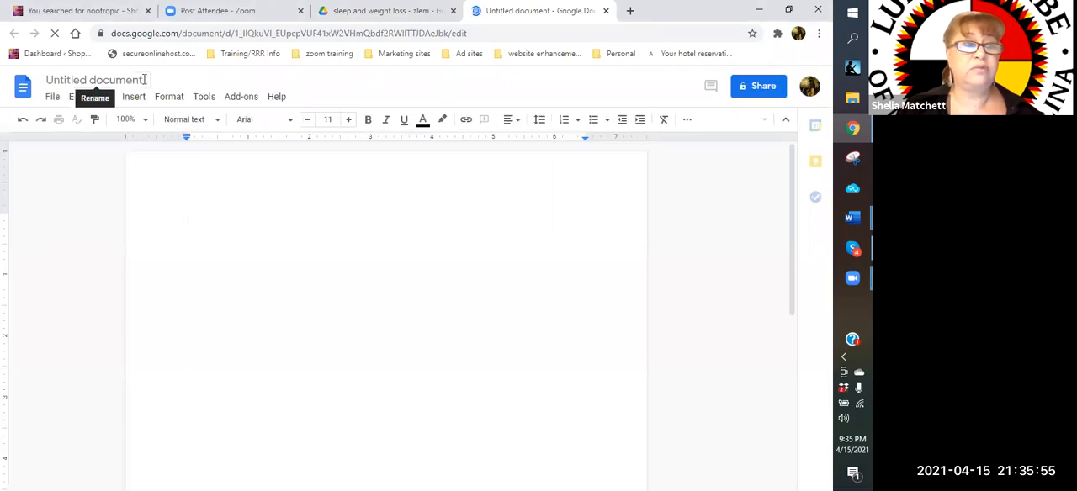
Name the new untitled document "Sleep and weight loss"
left_click(145, 79)
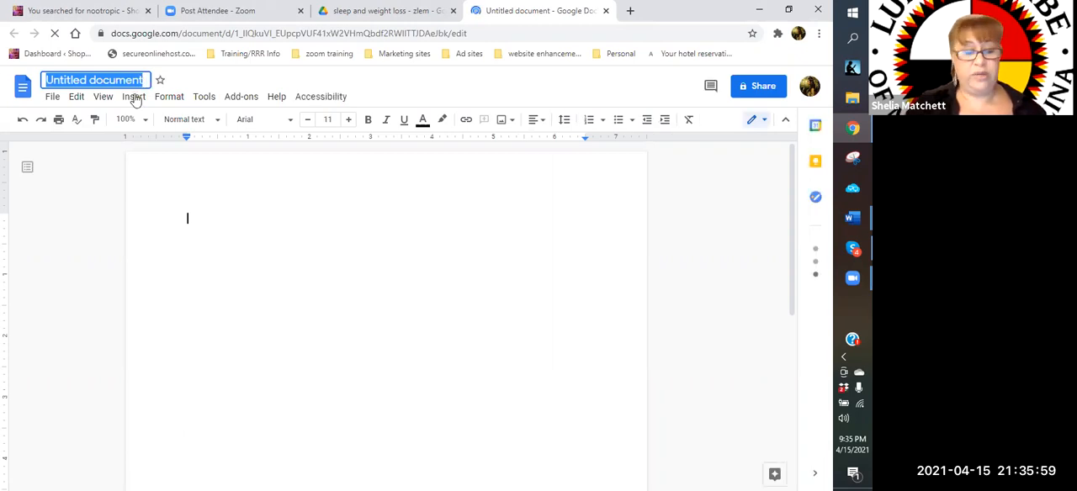
type("S")
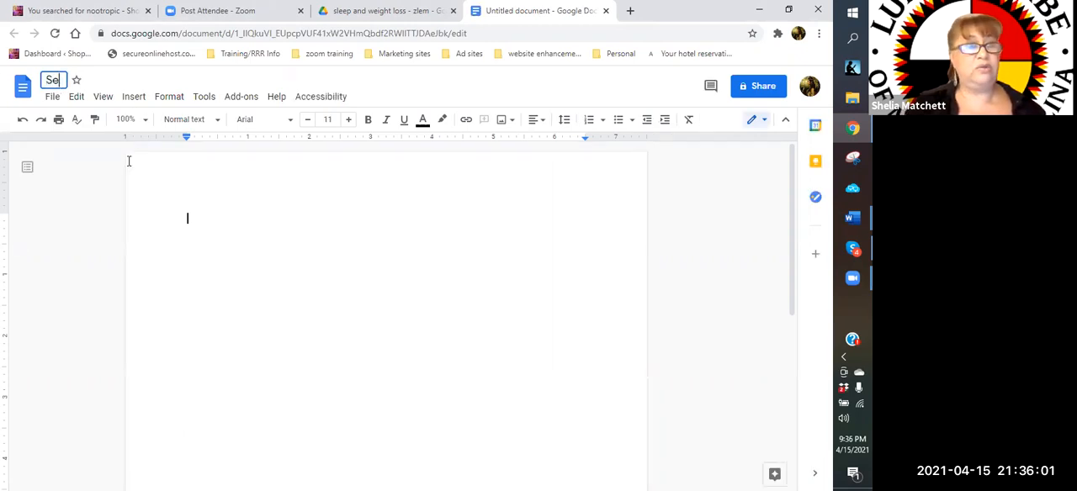
type("leep a")
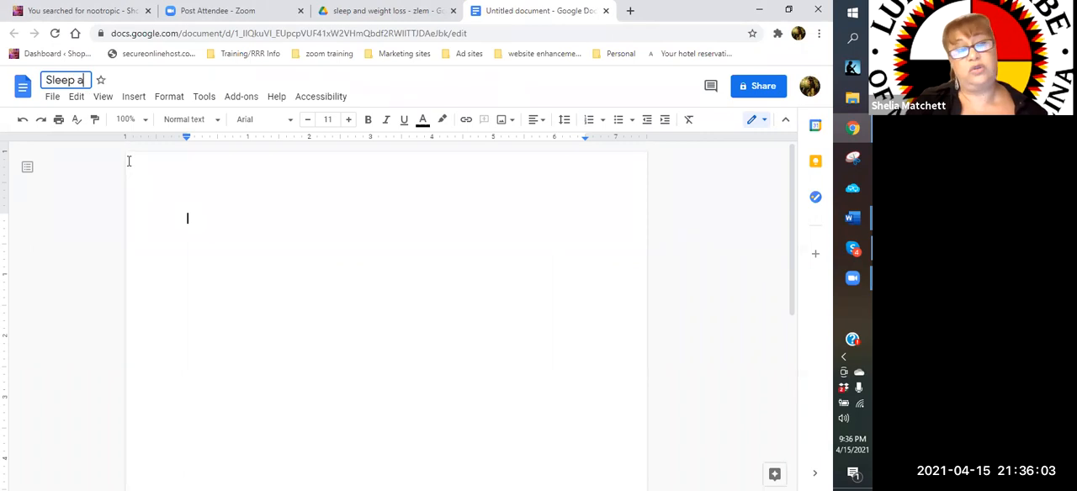
type("nd weight loss")
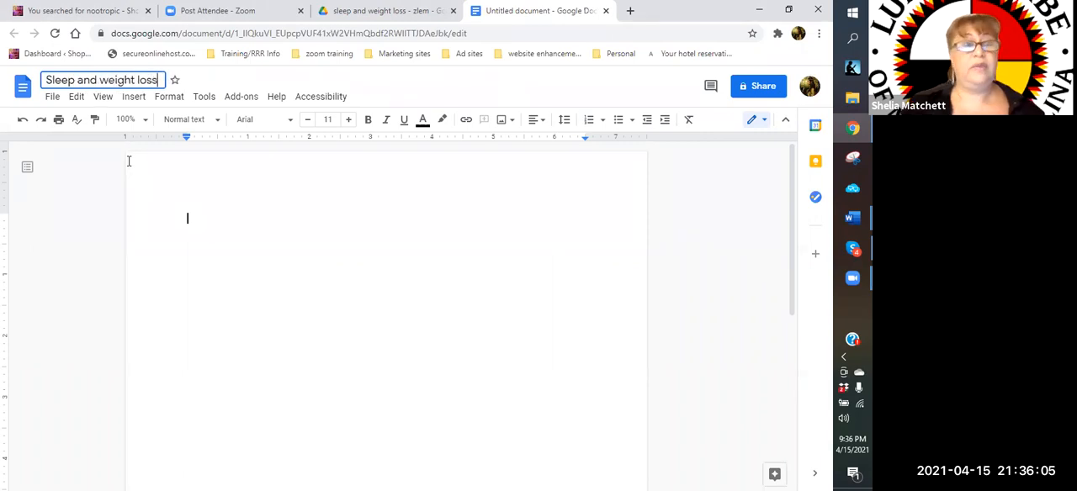
key("Return")
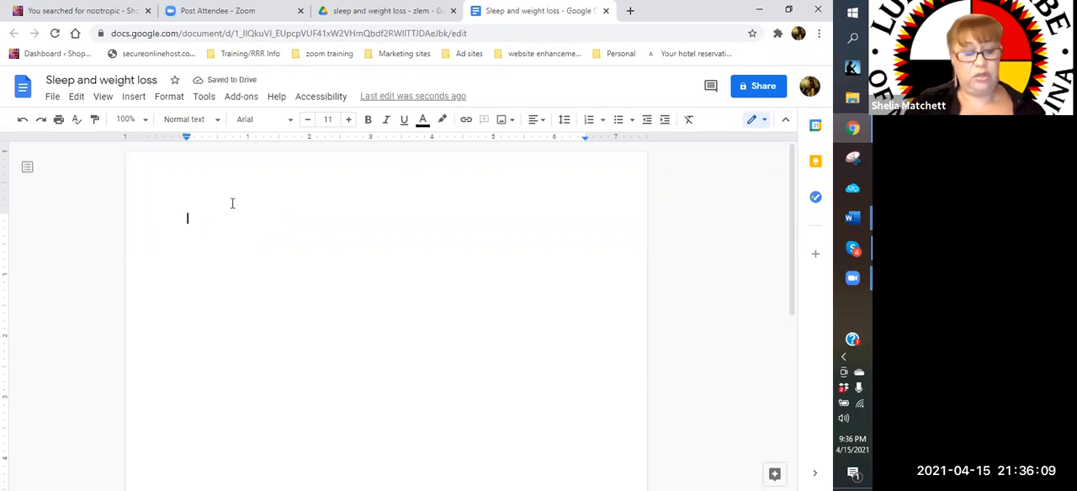
Enter the heading "Sleep and weight loss - Zlem" at the start of the document and begin a new line
type("Sleep and weight loss -")
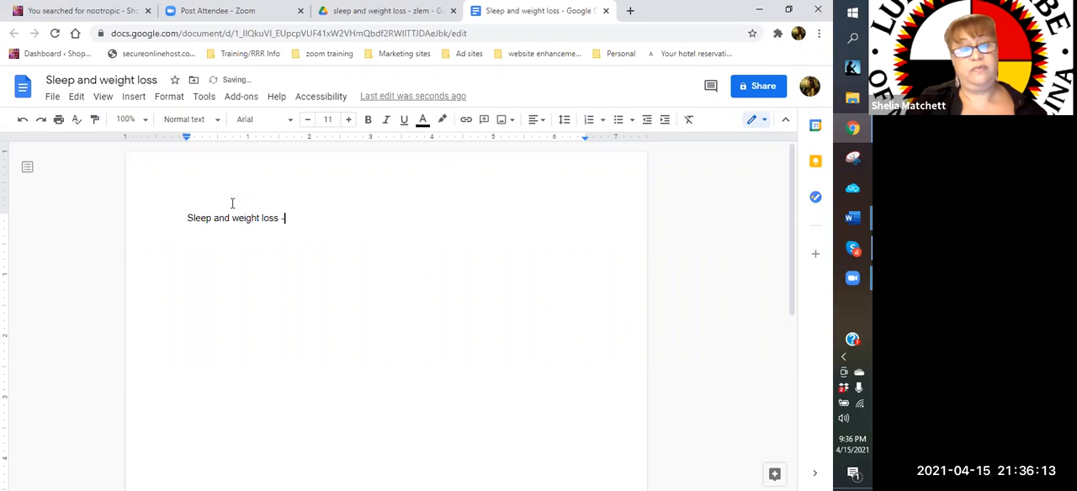
type(" Zlem")
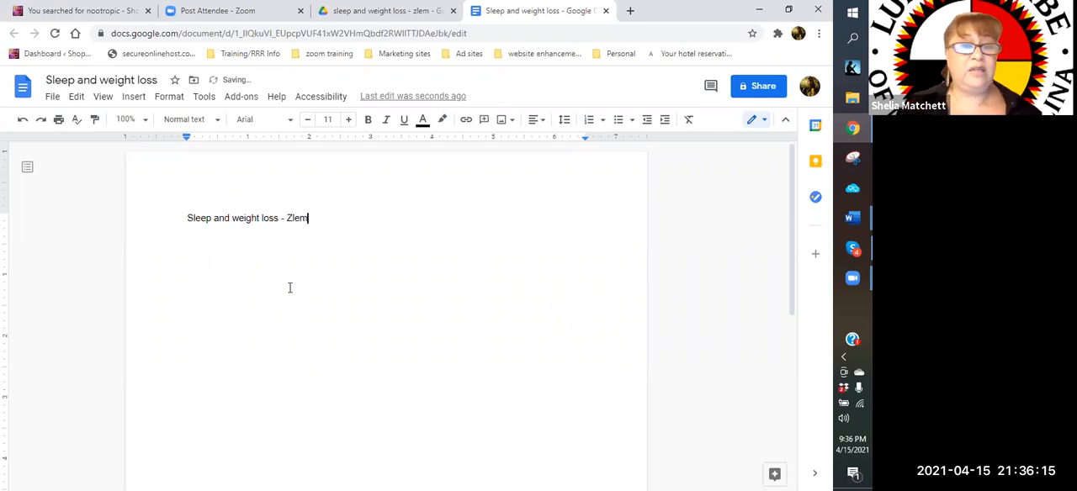
key("Return")
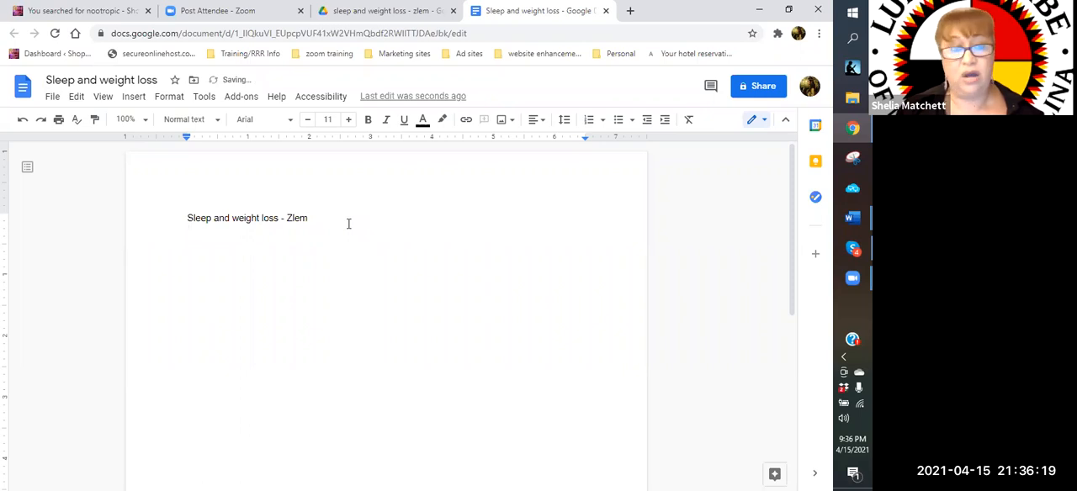
Format the "Sleep and weight loss - Zlem" heading as bold text at font size 23
left_click_drag(311, 218, 179, 214)
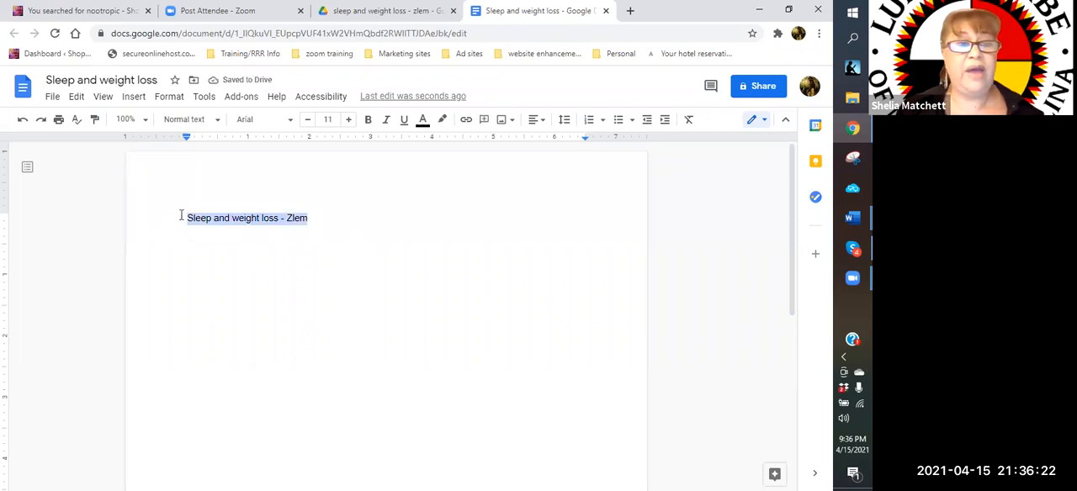
left_click(351, 119)
left_click(351, 119)
left_click(350, 119)
left_click(350, 120)
left_click(351, 120)
left_click(350, 120)
left_click(351, 119)
left_click(351, 120)
left_click(351, 119)
left_click(351, 119)
left_click(351, 119)
left_click(351, 119)
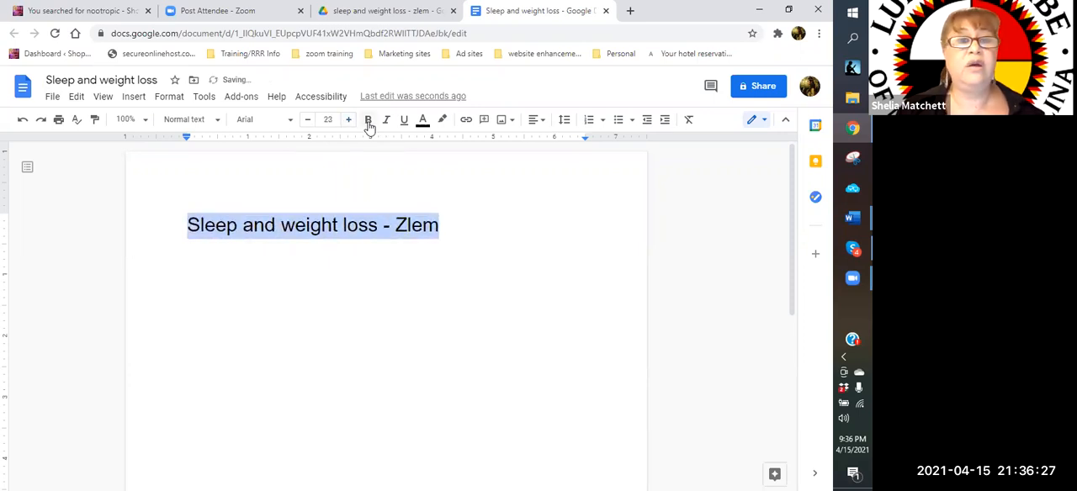
left_click(368, 122)
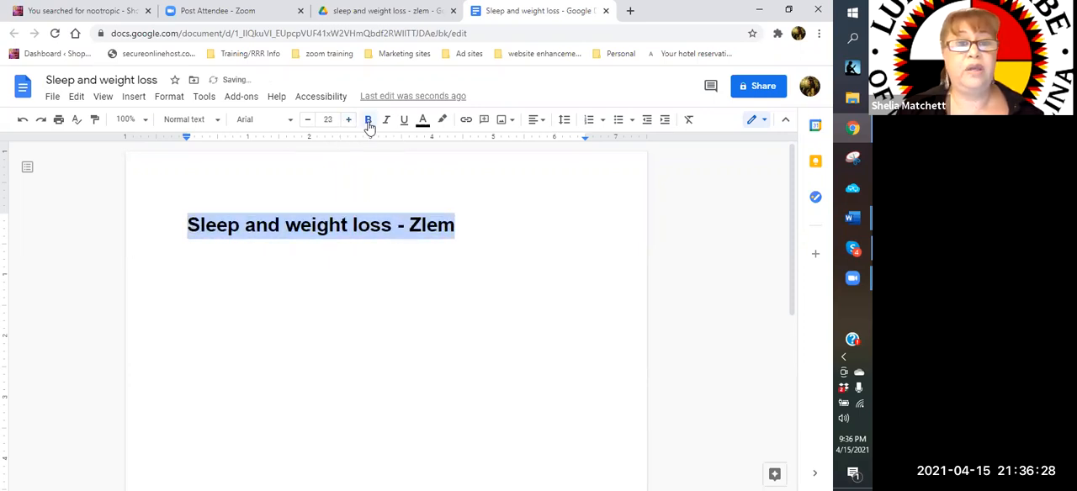
left_click(480, 225)
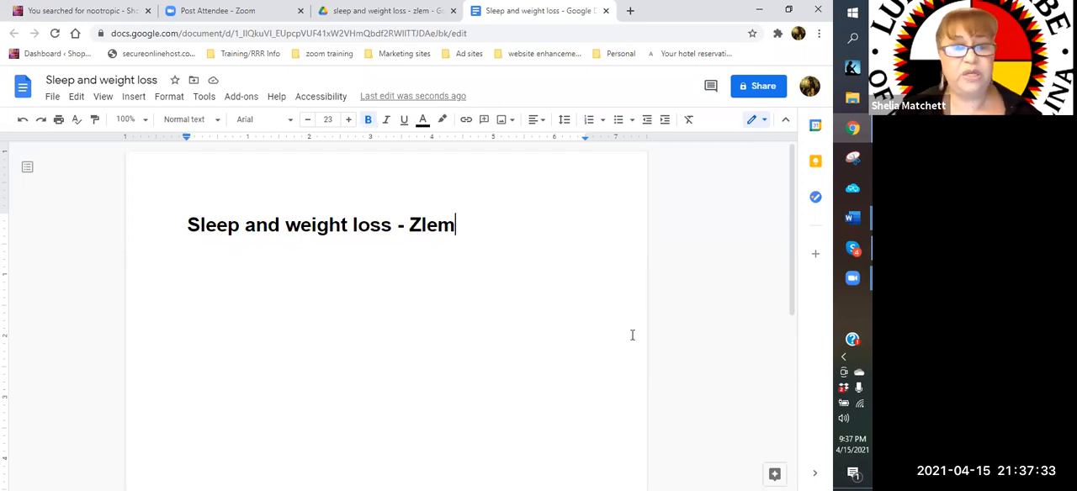
Add a "Link:" label below the heading, followed by a new line
key("Return")
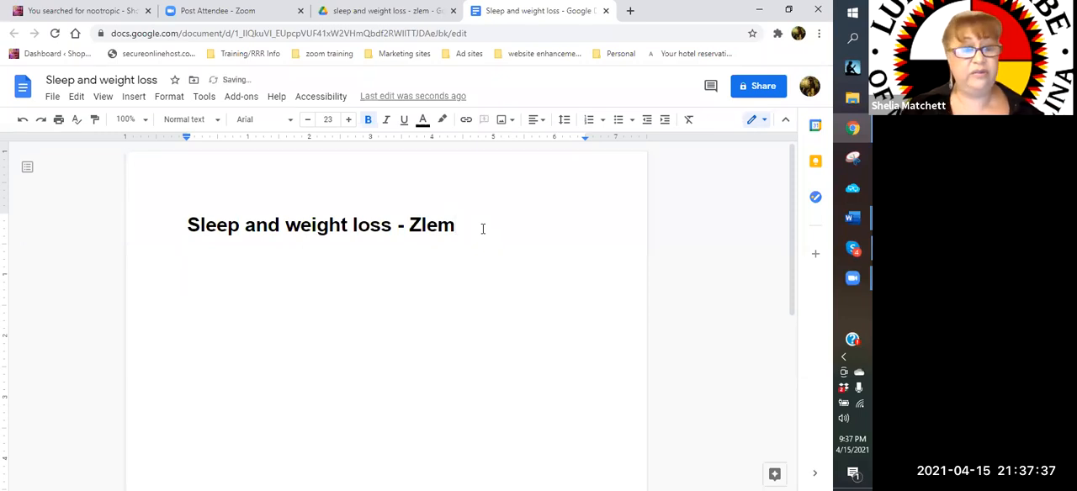
type("lin")
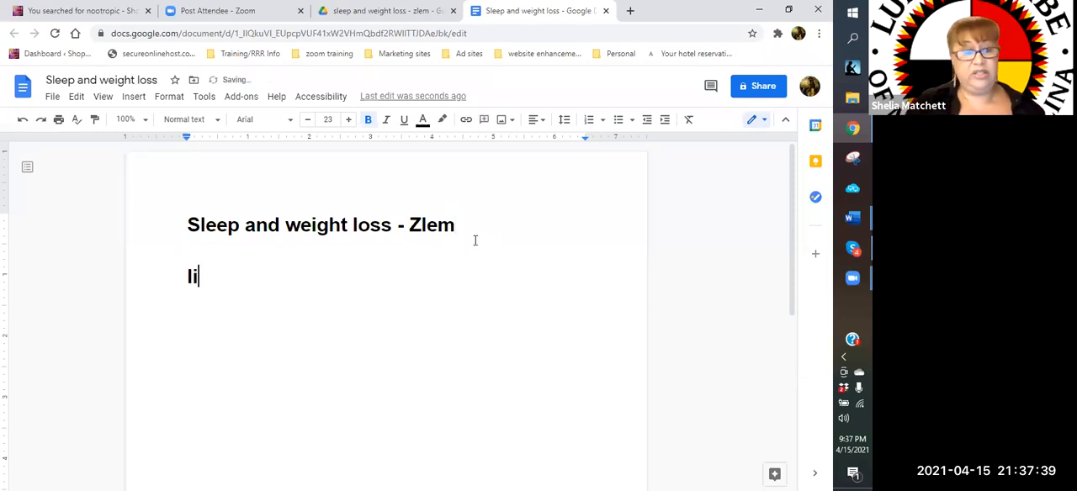
key("BackSpace")
key("BackSpace")
key("BackSpace")
type("Link:")
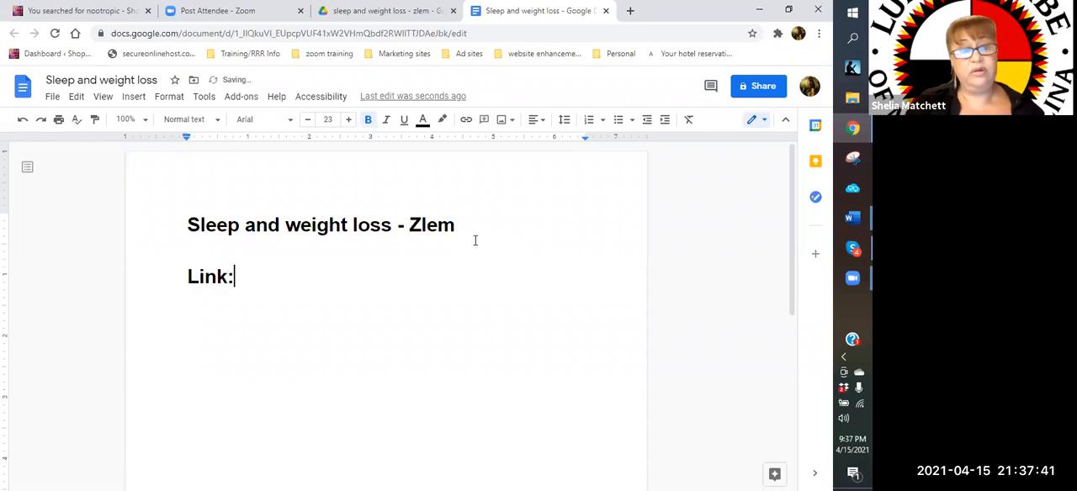
key("Return")
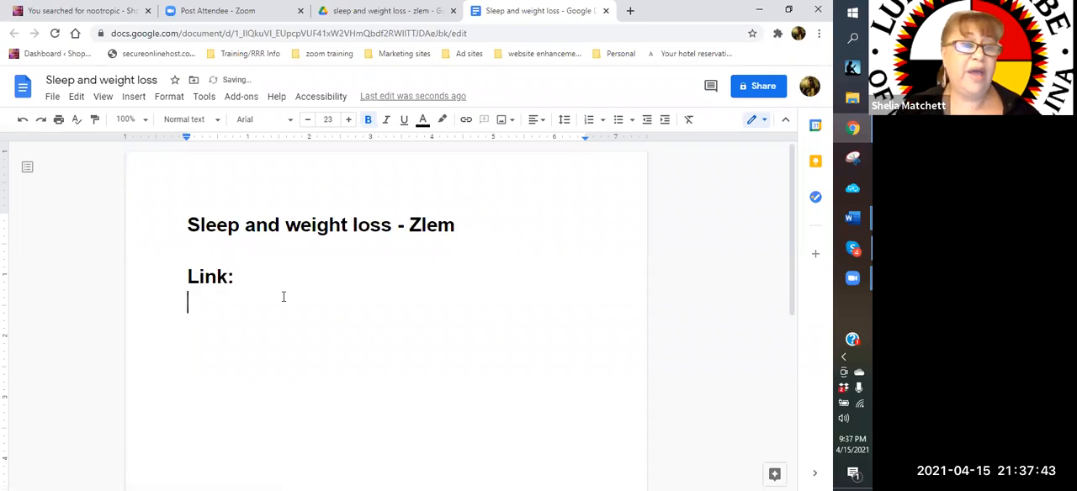
Reduce the "Link:" label and the line below it to font size 16, and place the cursor on a new line under it
left_click_drag(188, 274, 291, 299)
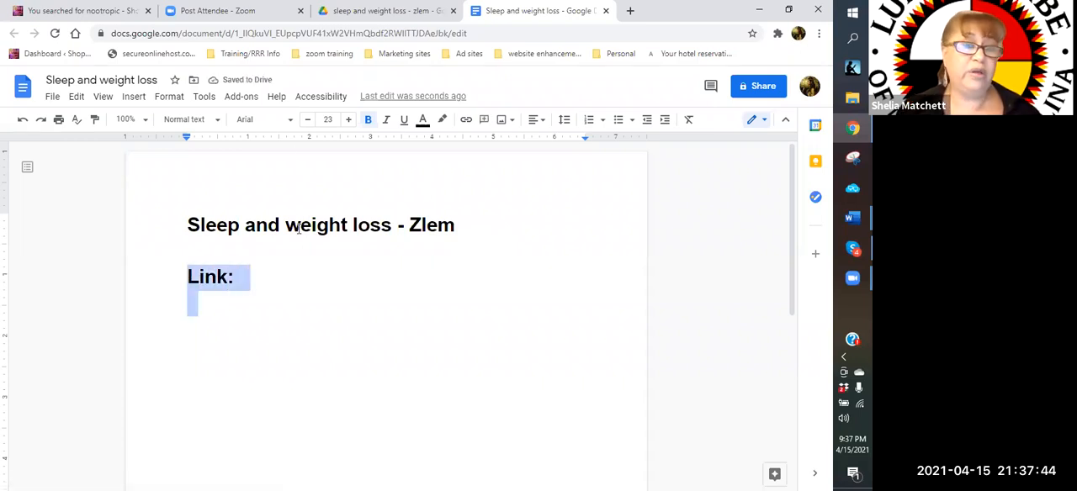
left_click(307, 120)
left_click(307, 120)
left_click(307, 121)
left_click(307, 120)
left_click(307, 120)
left_click(307, 120)
left_click(307, 120)
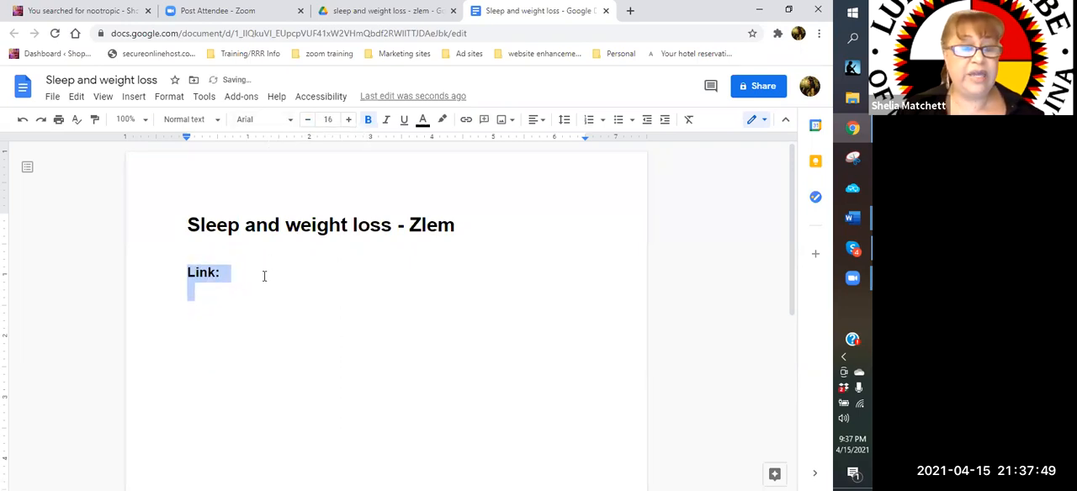
left_click(264, 275)
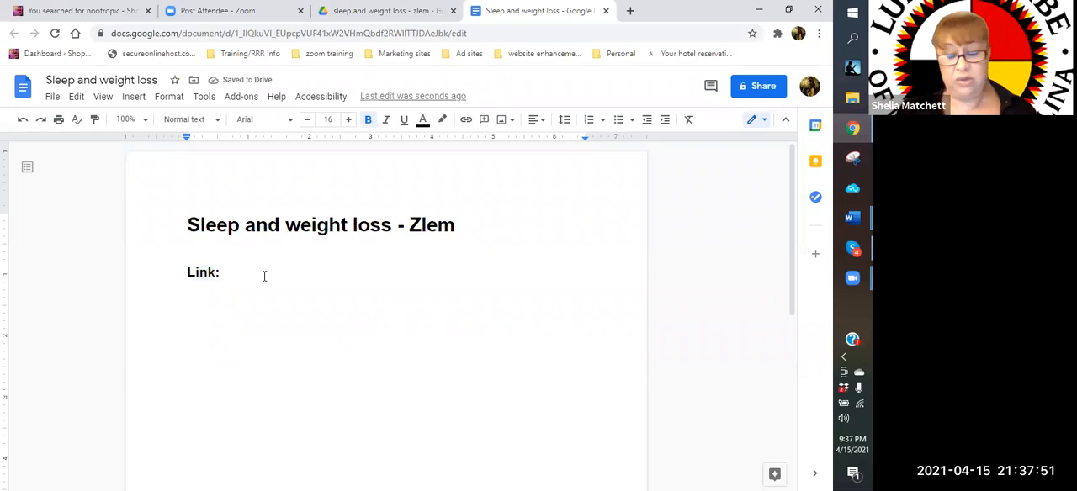
key("Return")
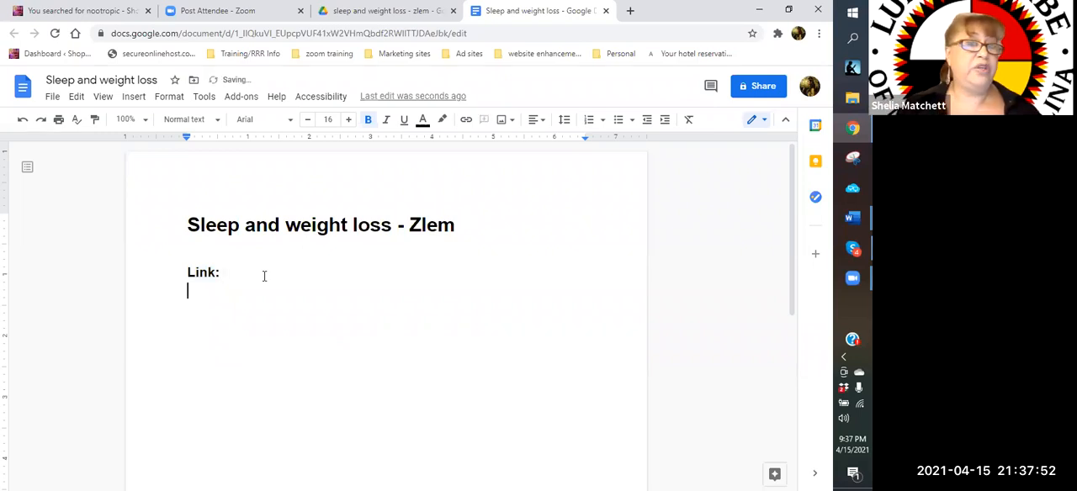
Return to the Shop with MamaChief site and search its posts for "sleep"
left_click(94, 15)
scroll(637, 305, "down", 10)
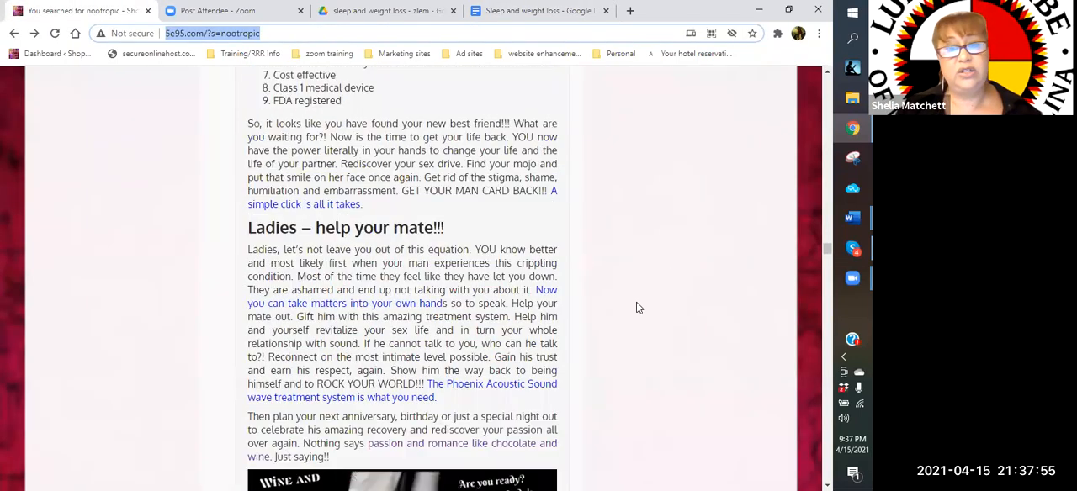
scroll(636, 308, "down", 15)
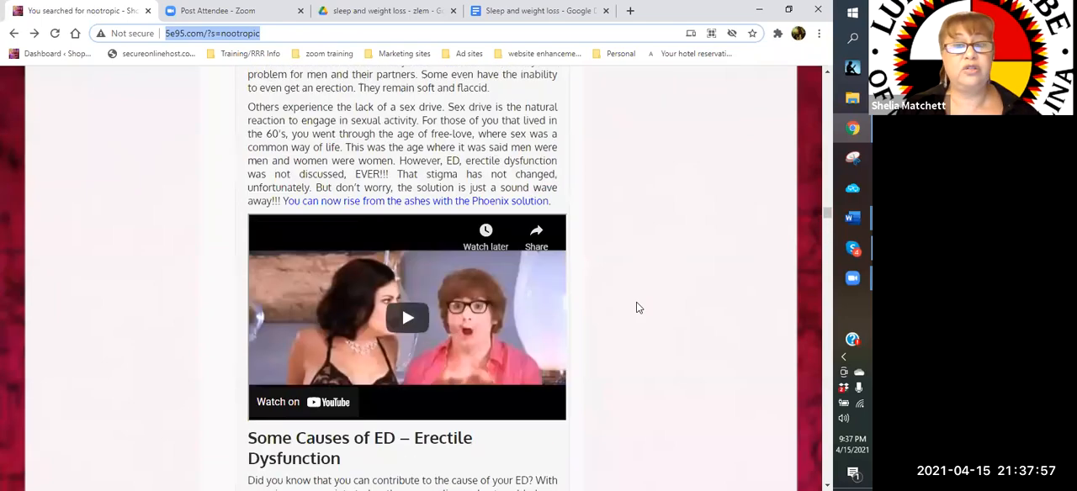
scroll(637, 308, "down", 15)
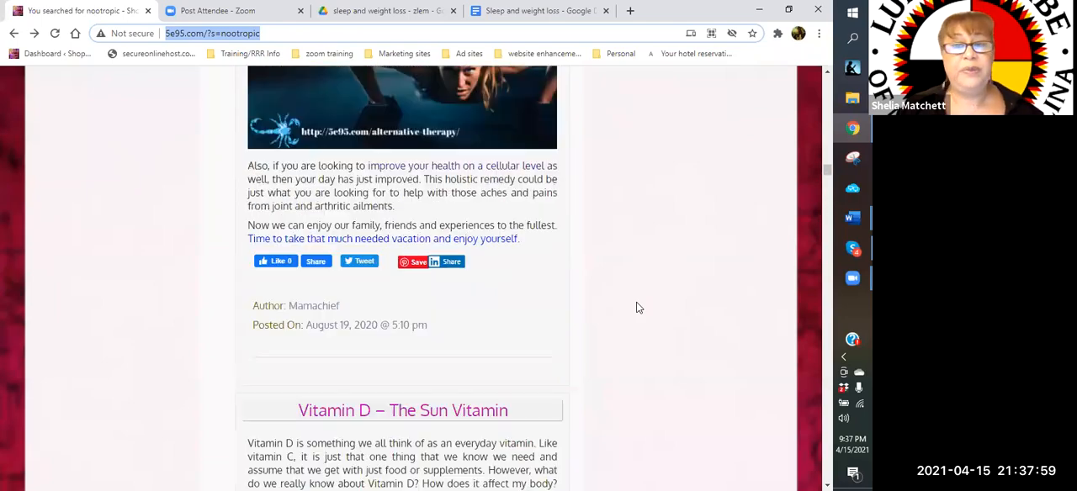
scroll(636, 308, "up", 15)
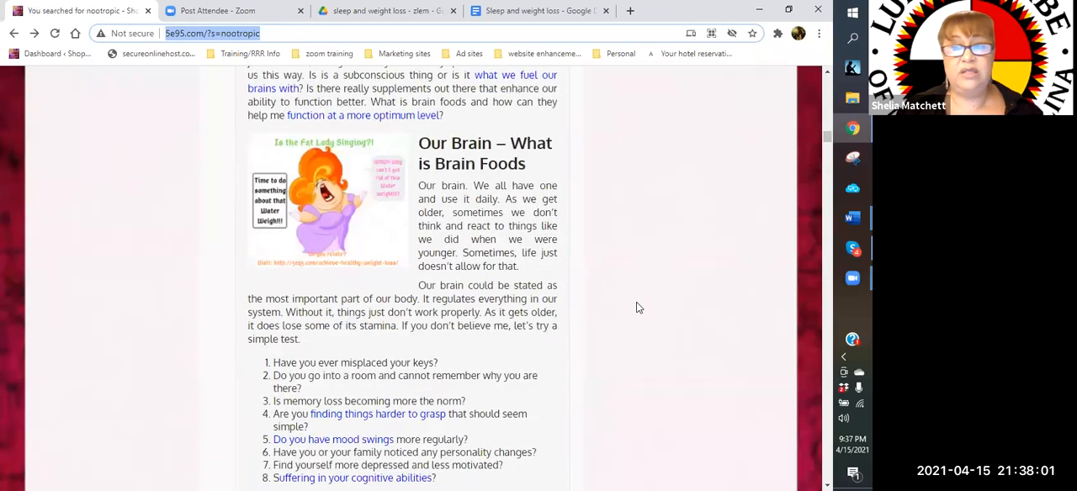
scroll(637, 308, "up", 5)
scroll(637, 308, "up", 5)
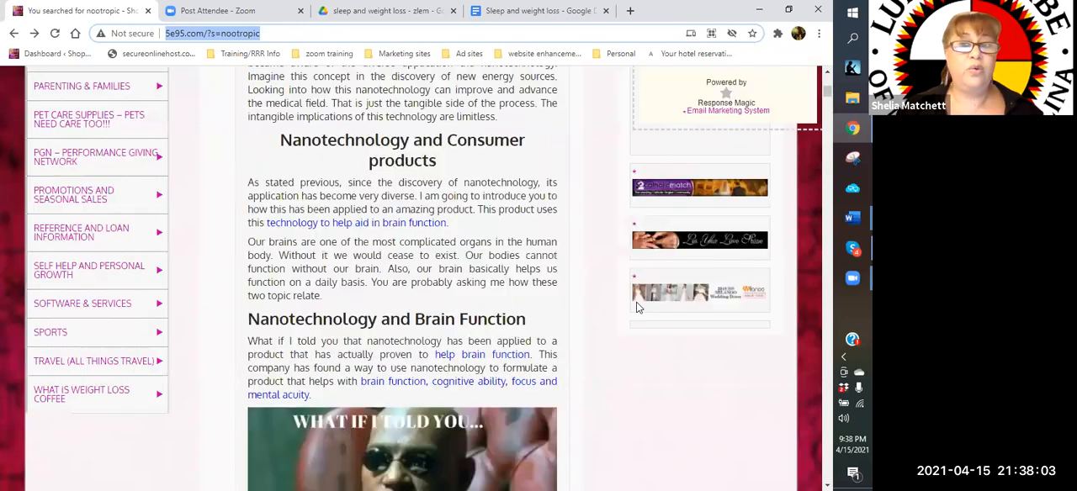
scroll(646, 219, "up", 5)
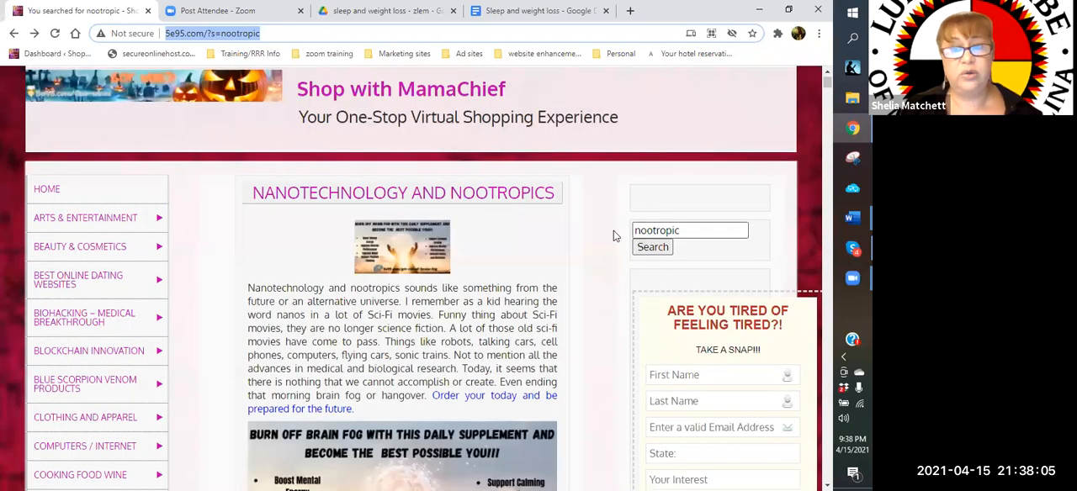
left_click(614, 233)
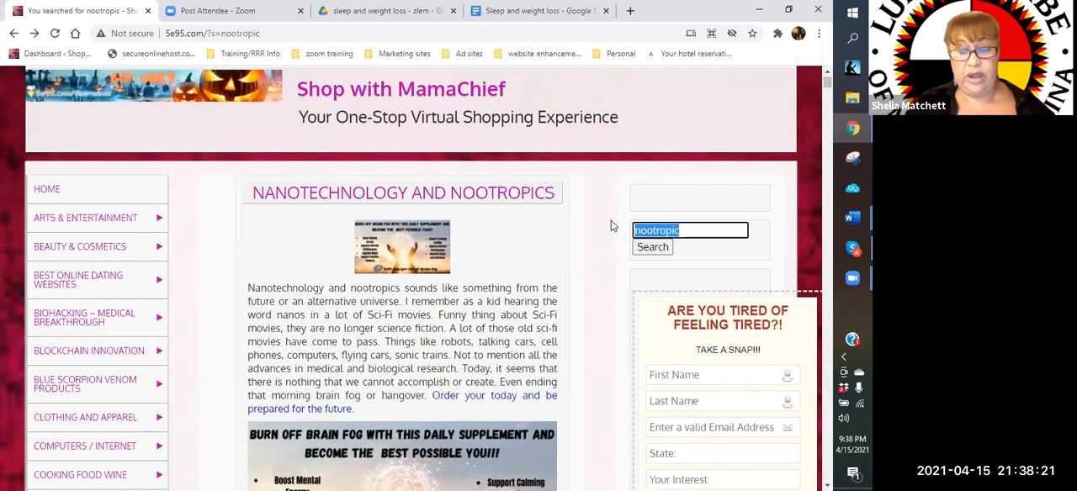
type("sleep")
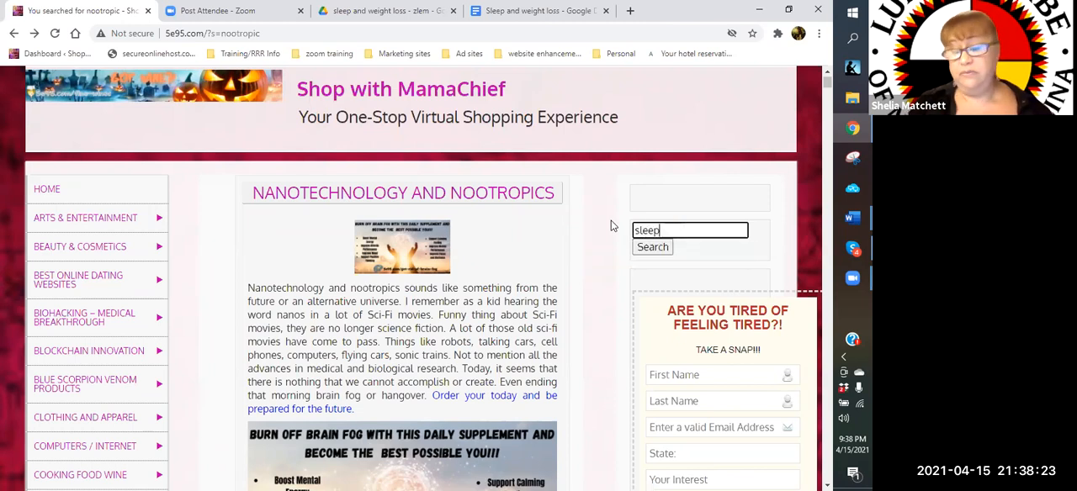
key("Return")
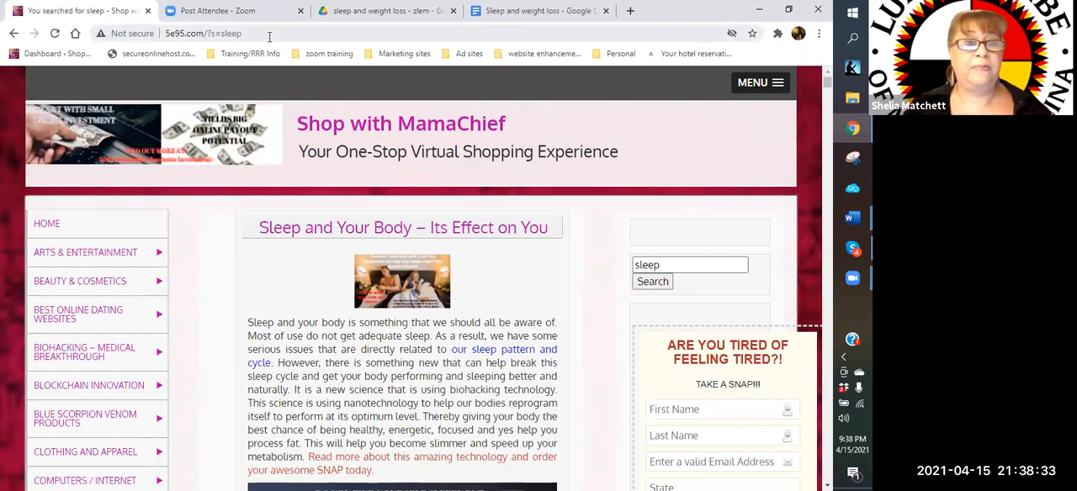
Copy the address of the "Sleep and Your Body – Its Effect on You" post and paste it under "Link:" in the document, followed by a new line
left_click(363, 233)
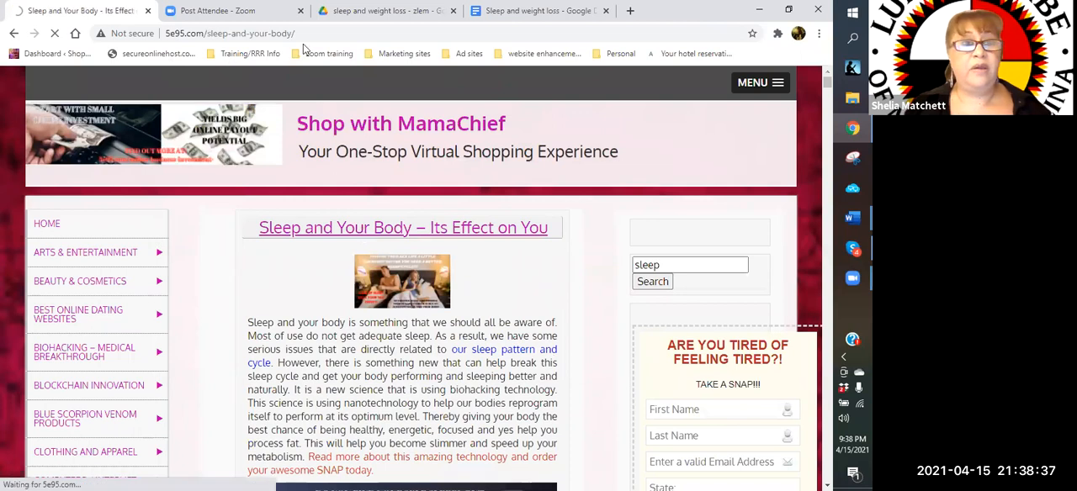
left_click(169, 35)
key("ctrl+c")
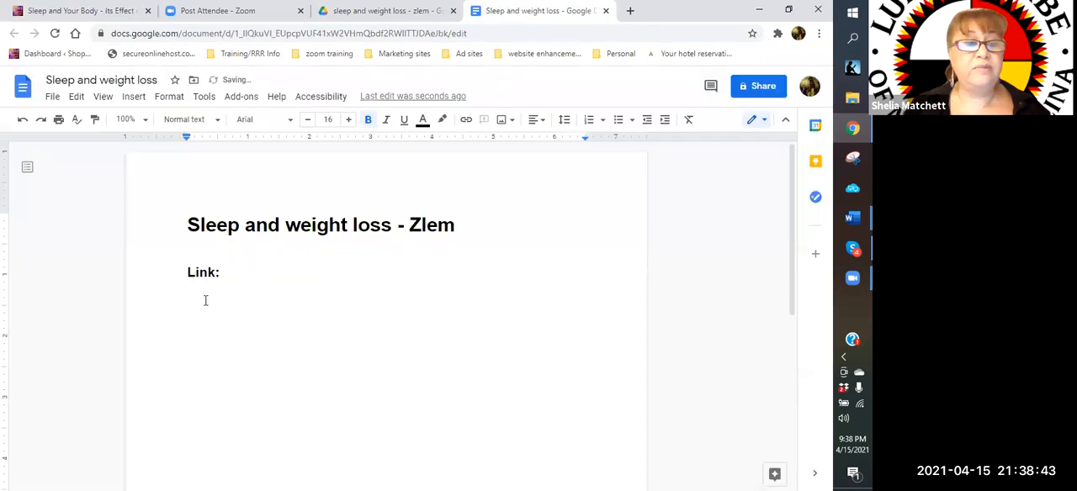
right_click(231, 301)
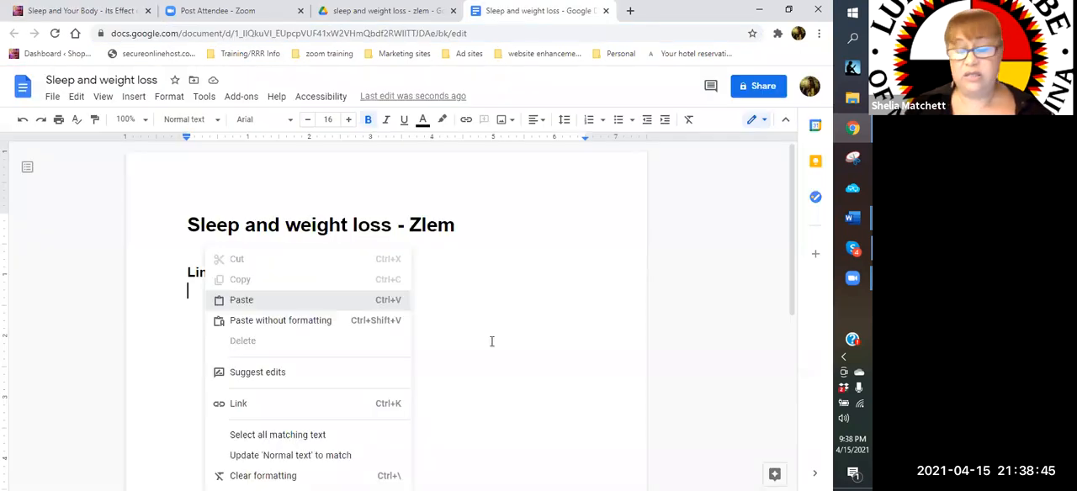
key("ctrl+v")
key("Return")
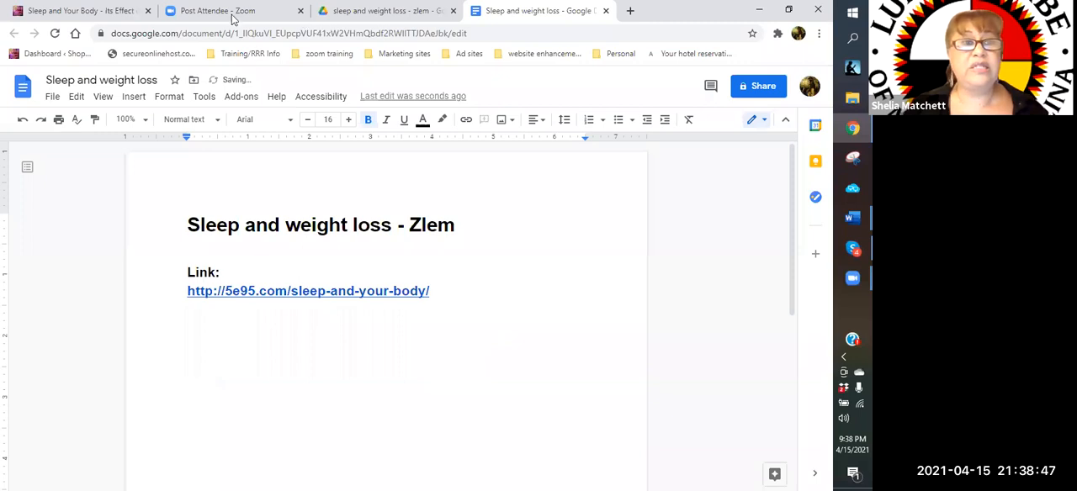
Return to the "sleep" search results on the Shop with MamaChief site and open the "Sleep and Health – Important facts" post
left_click(95, 15)
left_click(14, 33)
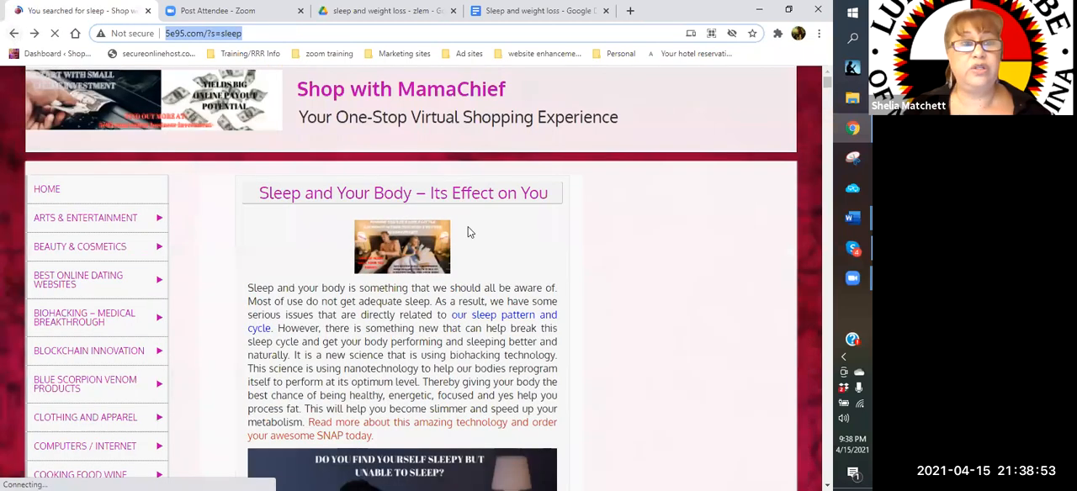
scroll(459, 229, "down", 5)
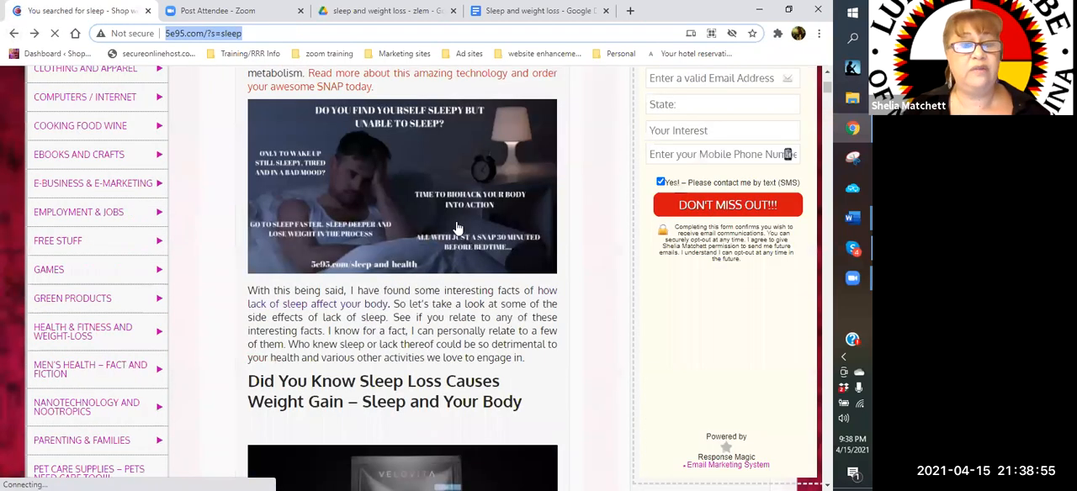
scroll(458, 229, "down", 5)
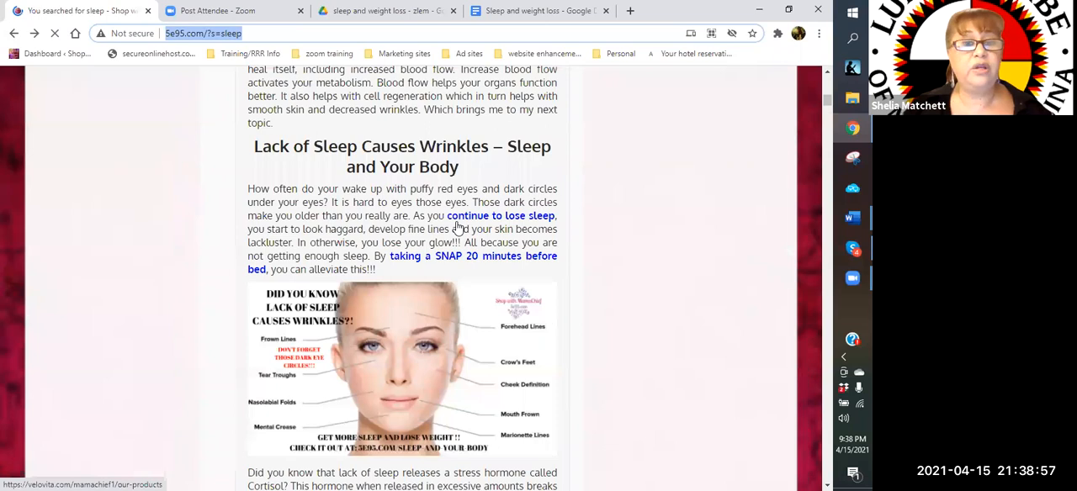
scroll(458, 229, "down", 5)
scroll(459, 228, "down", 10)
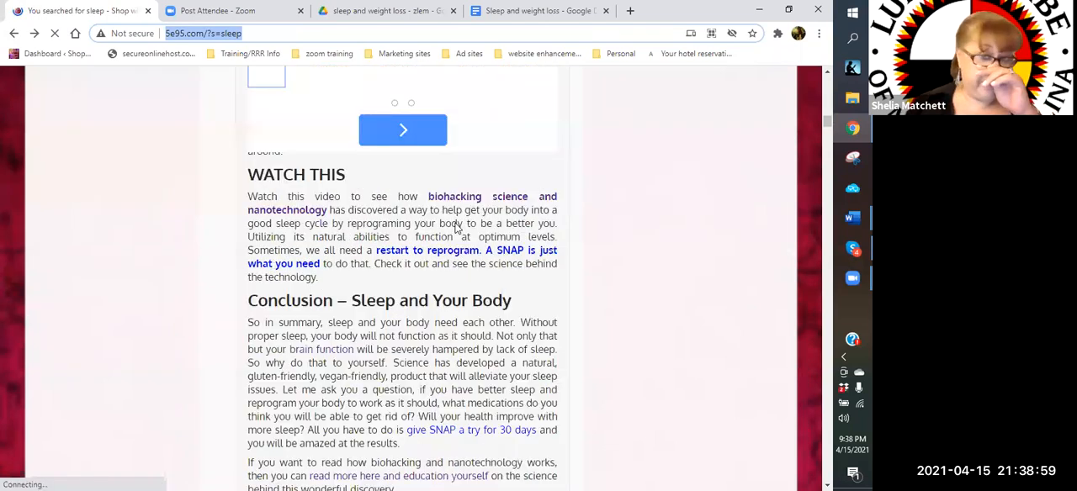
scroll(457, 227, "down", 5)
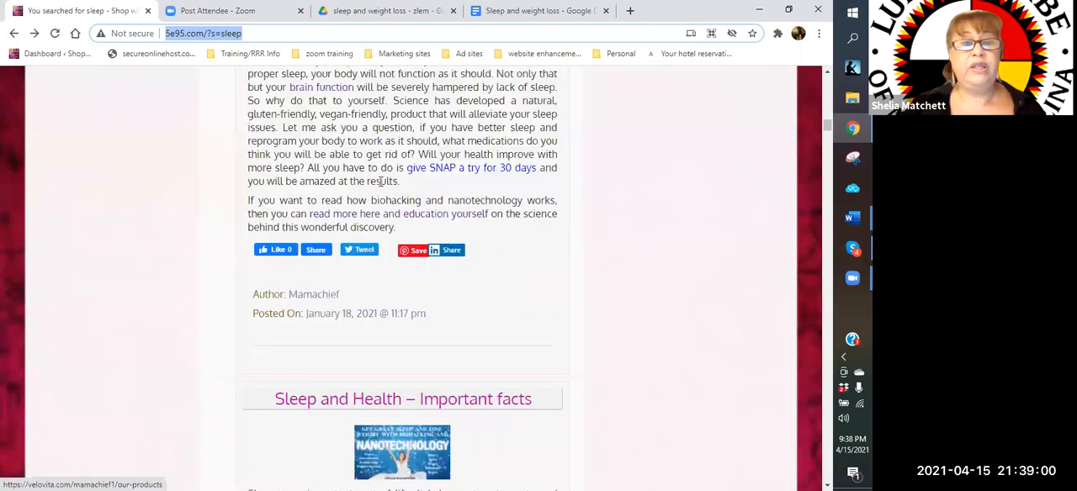
scroll(330, 91, "down", 4)
left_click(330, 88)
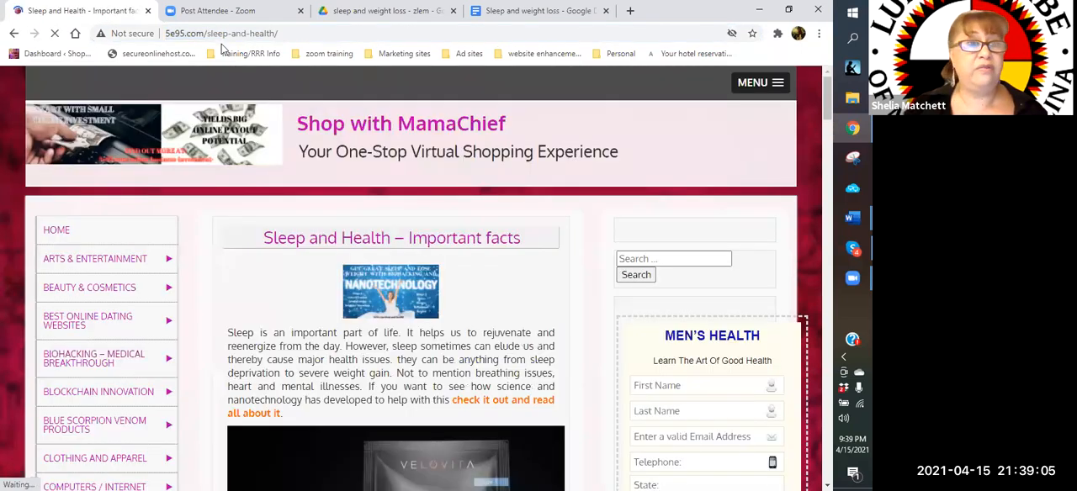
left_click(186, 34)
key("ctrl+c")
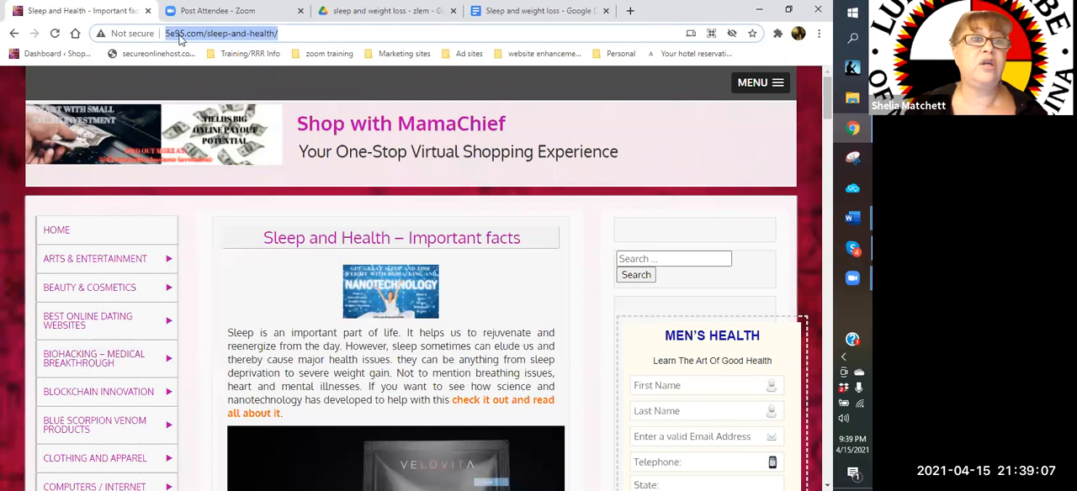
right_click(181, 37)
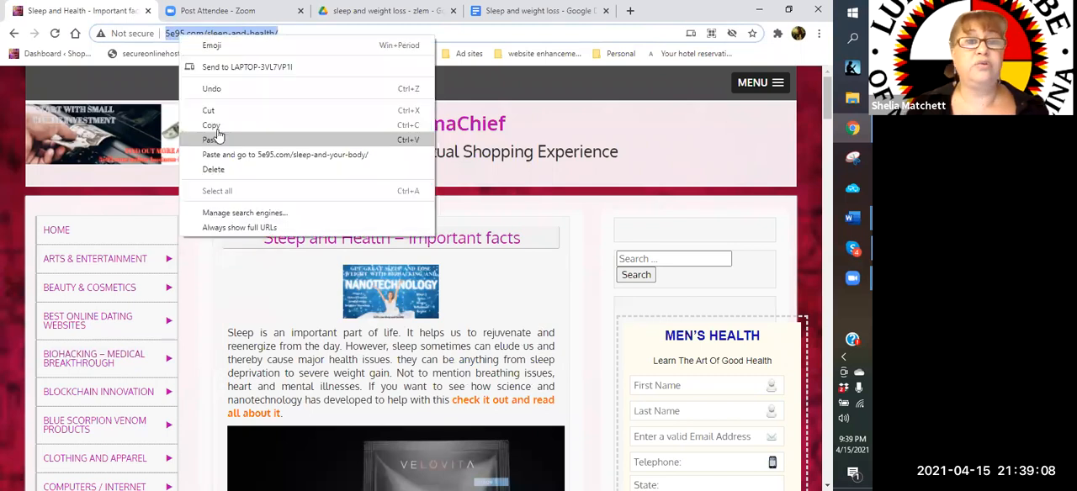
left_click(531, 22)
left_click(512, 15)
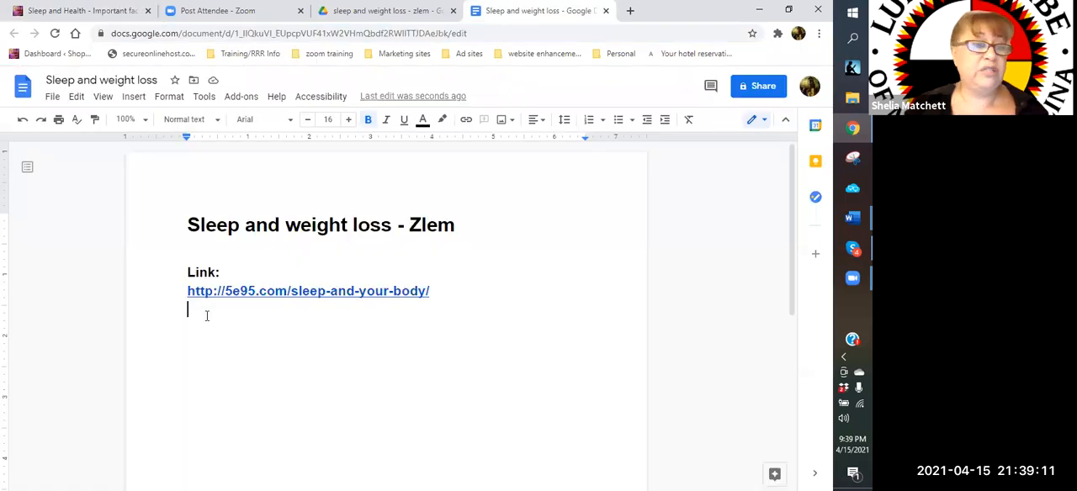
right_click(206, 315)
left_click(235, 124)
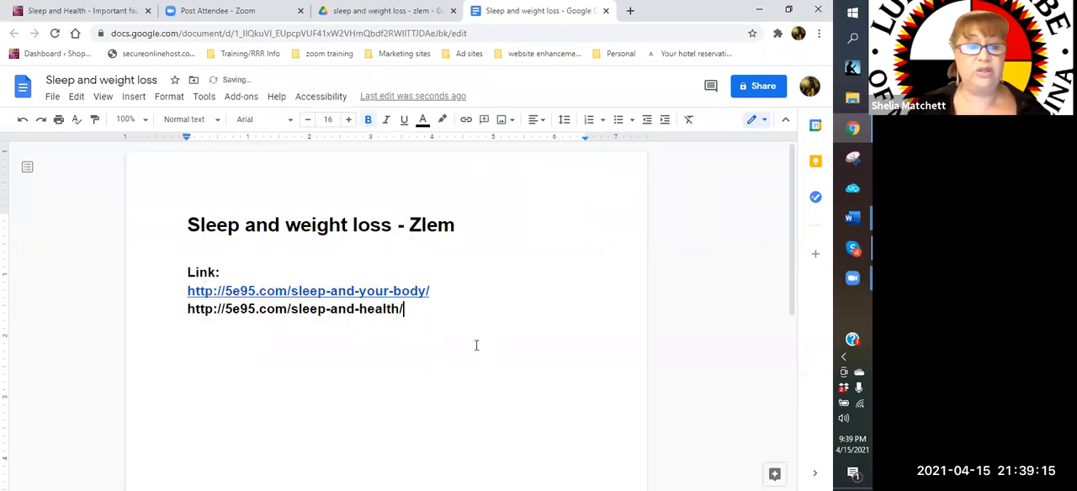
key("Return")
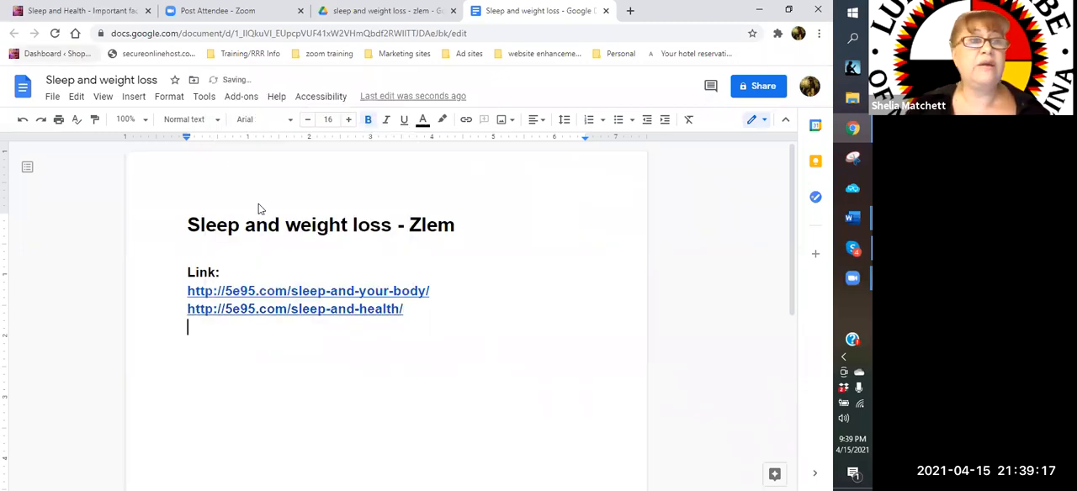
Go back to the site's "sleep" search results and open the "Better Sleep Tips for a Restful Night" post
left_click(71, 12)
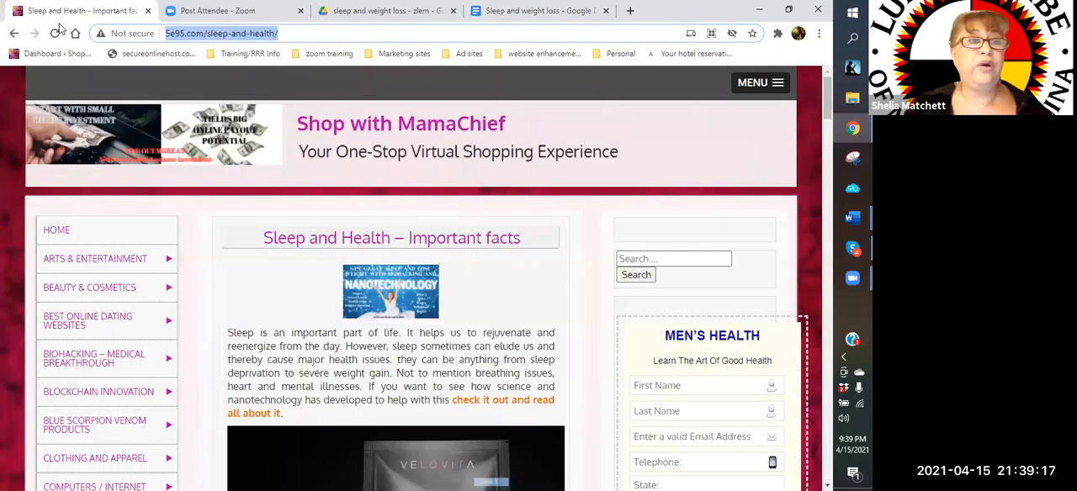
left_click(12, 33)
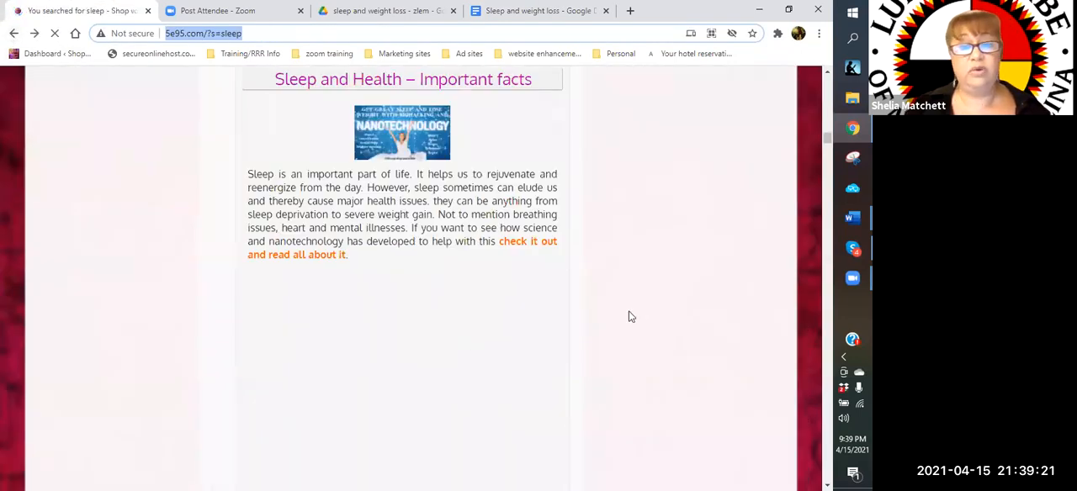
scroll(631, 316, "down", 3)
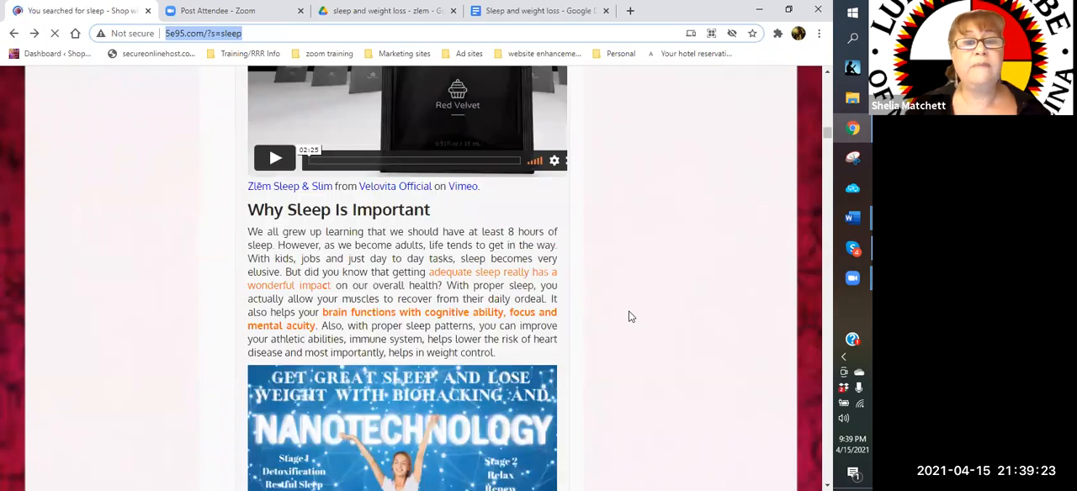
scroll(631, 316, "down", 3)
scroll(631, 316, "down", 5)
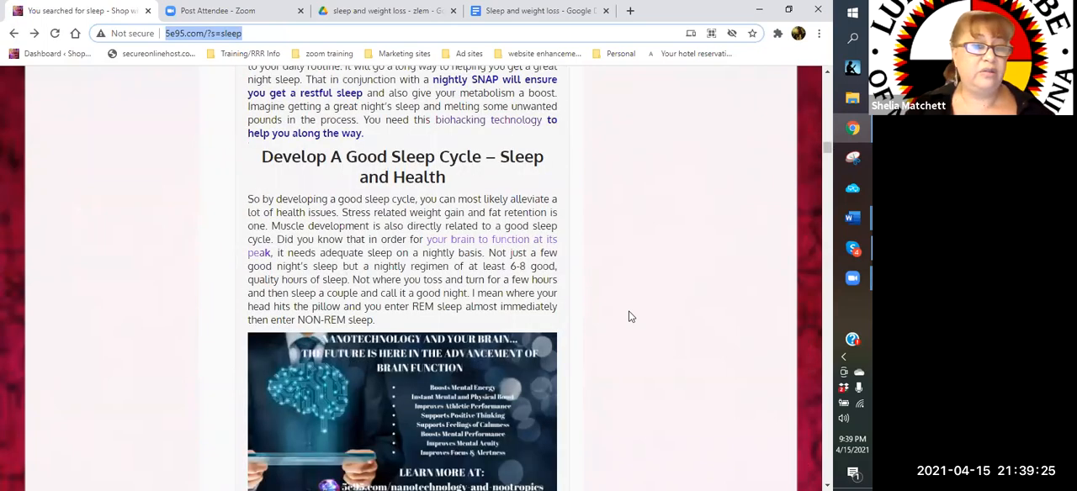
scroll(631, 316, "down", 5)
scroll(631, 317, "down", 5)
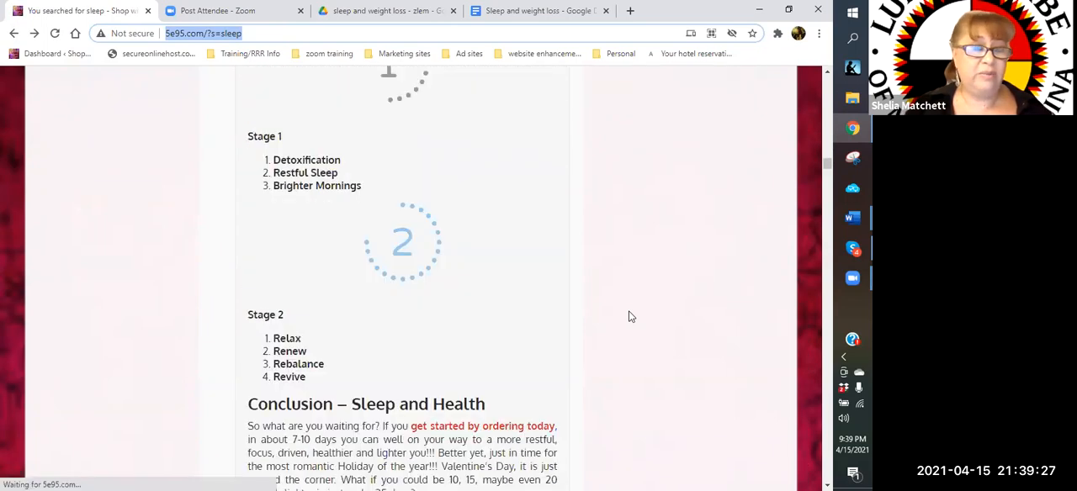
scroll(414, 324, "down", 5)
scroll(411, 318, "down", 4)
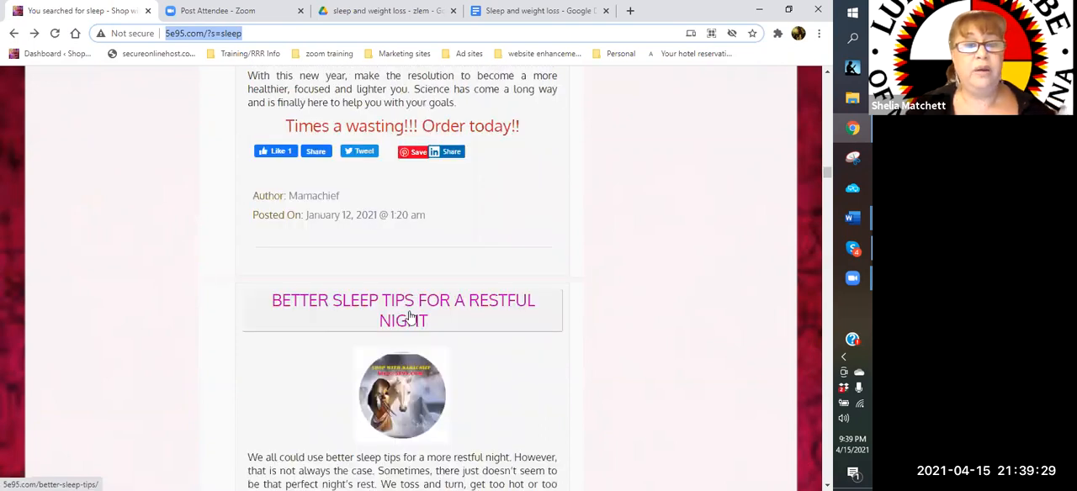
left_click(410, 316)
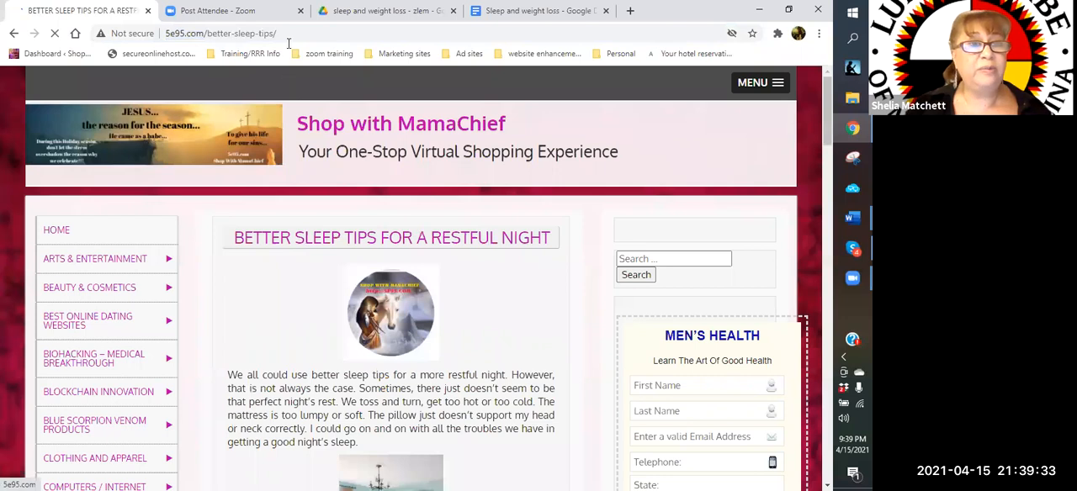
left_click(168, 31)
right_click(169, 34)
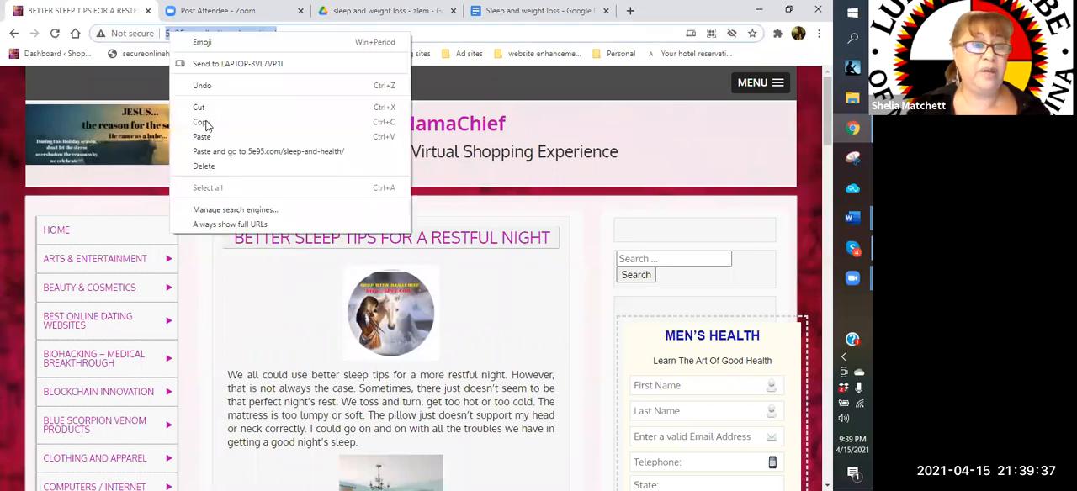
left_click(208, 124)
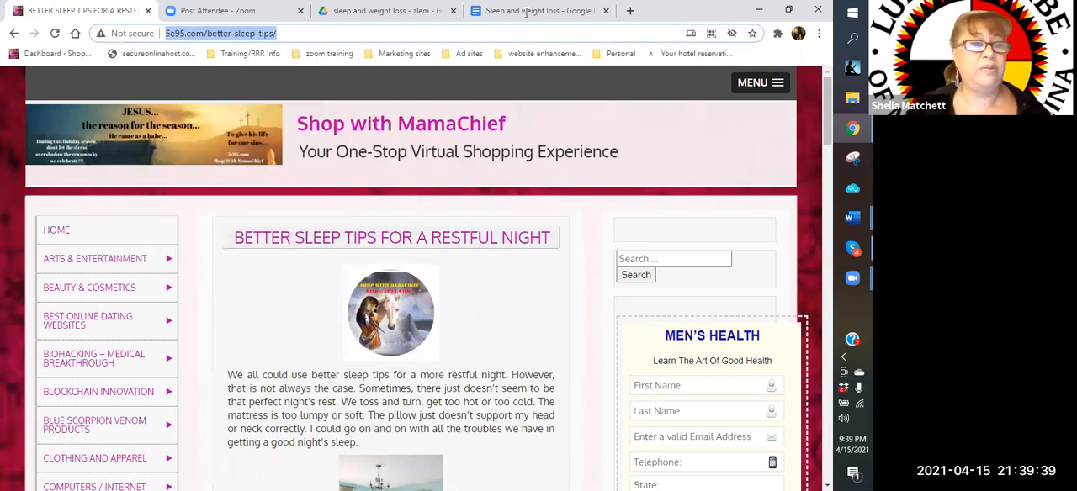
left_click(525, 12)
right_click(189, 329)
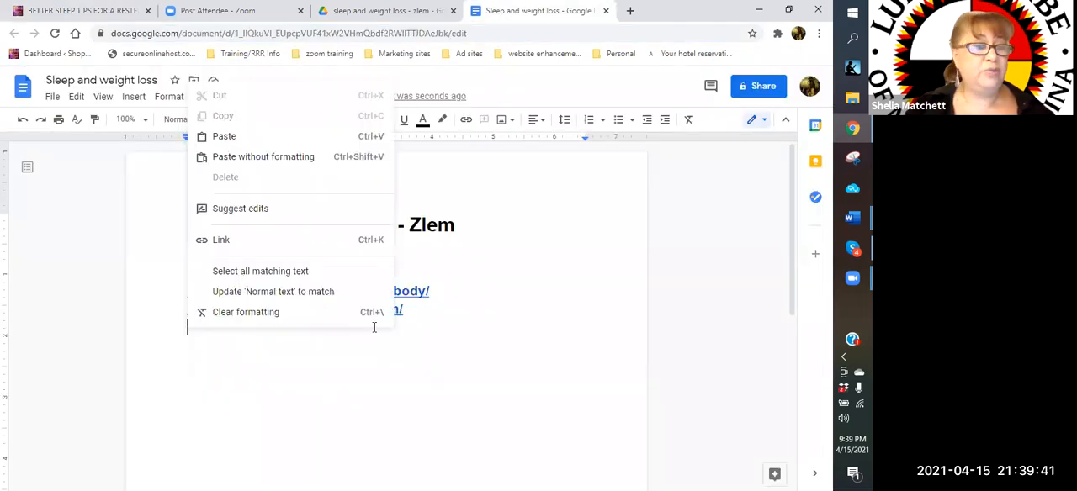
key("Down")
key("Return")
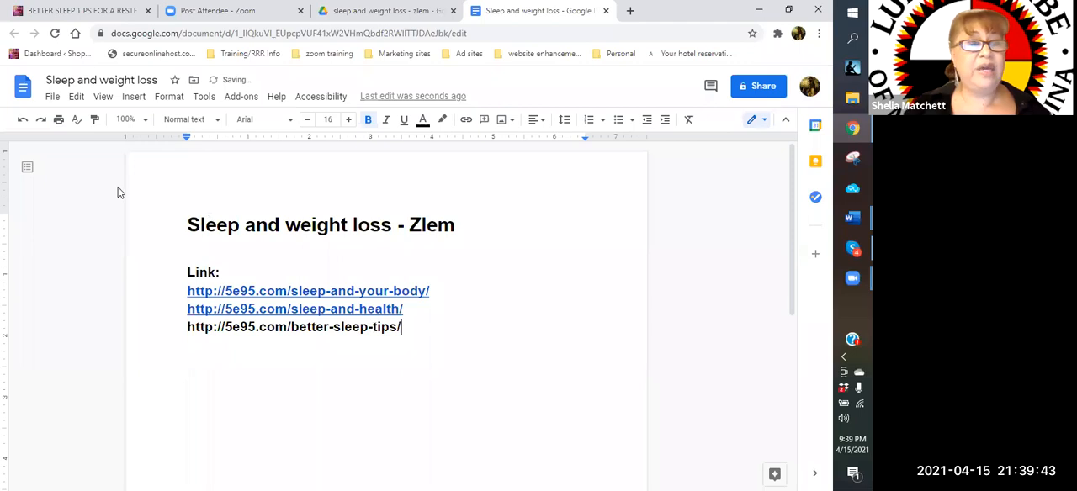
key("Return")
Go back to the site's "sleep" search results and open the "General Health Care Concerns and Issues" post
left_click(78, 16)
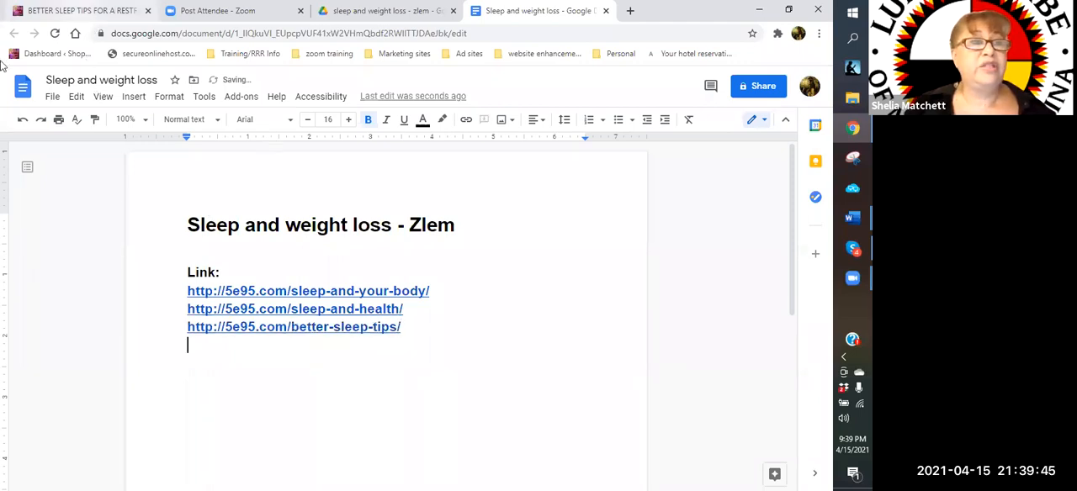
left_click(13, 36)
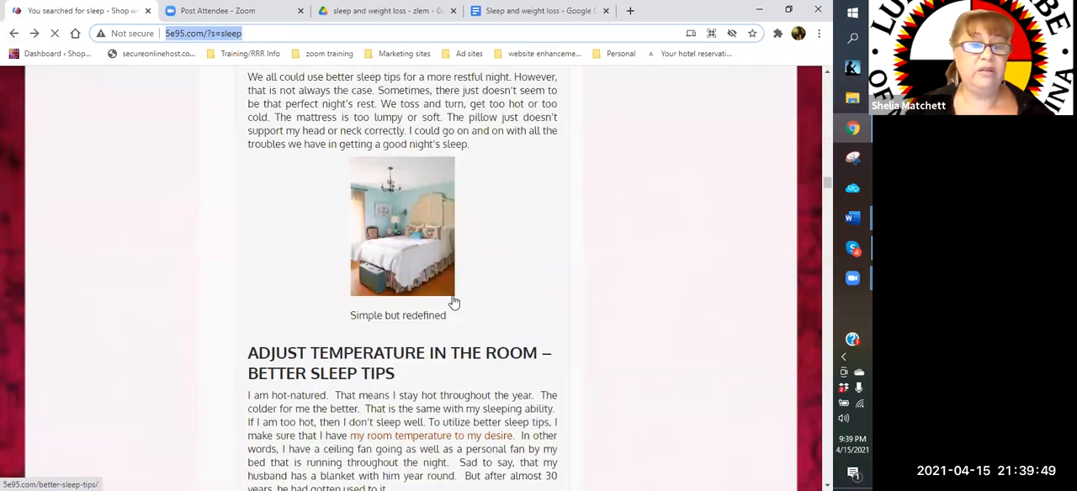
scroll(453, 301, "down", 6)
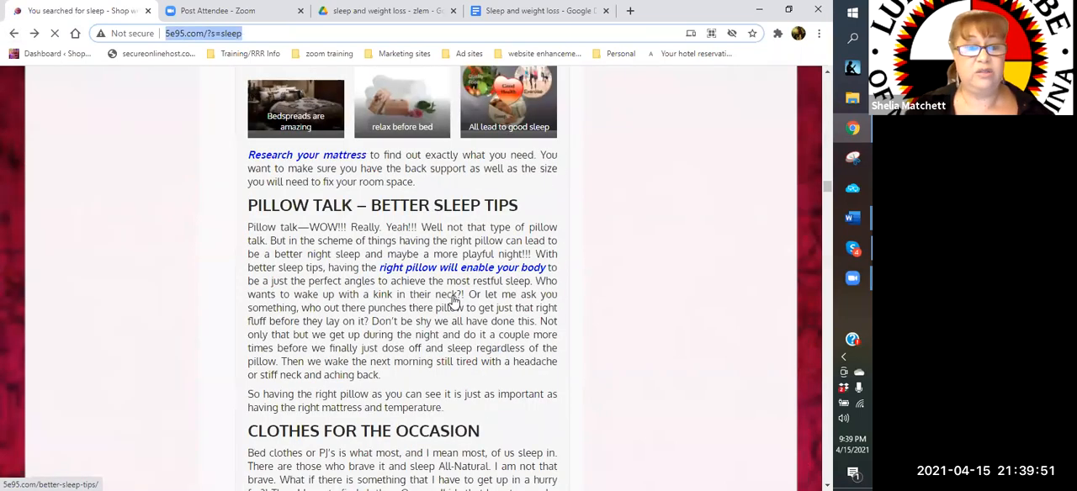
scroll(454, 301, "down", 5)
scroll(360, 226, "down", 5)
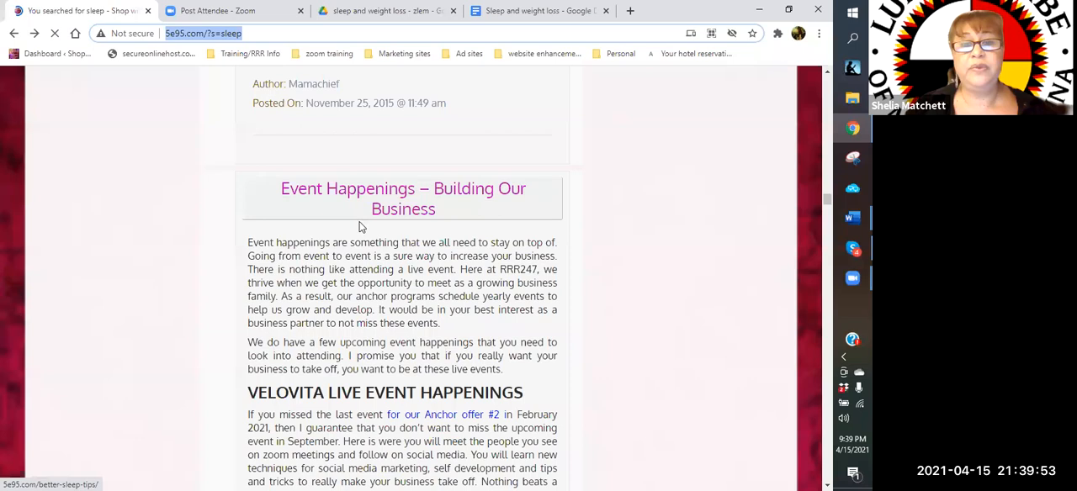
scroll(432, 198, "down", 10)
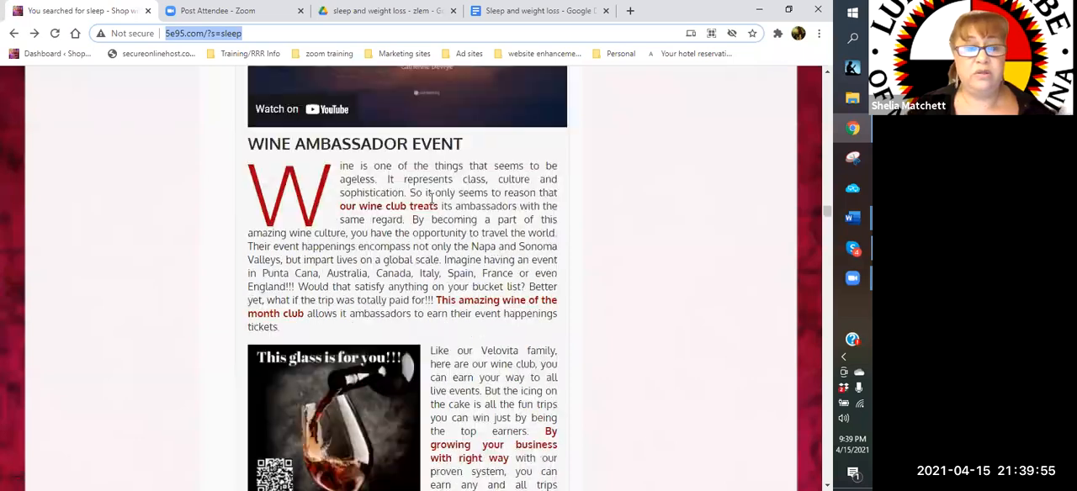
scroll(392, 226, "down", 10)
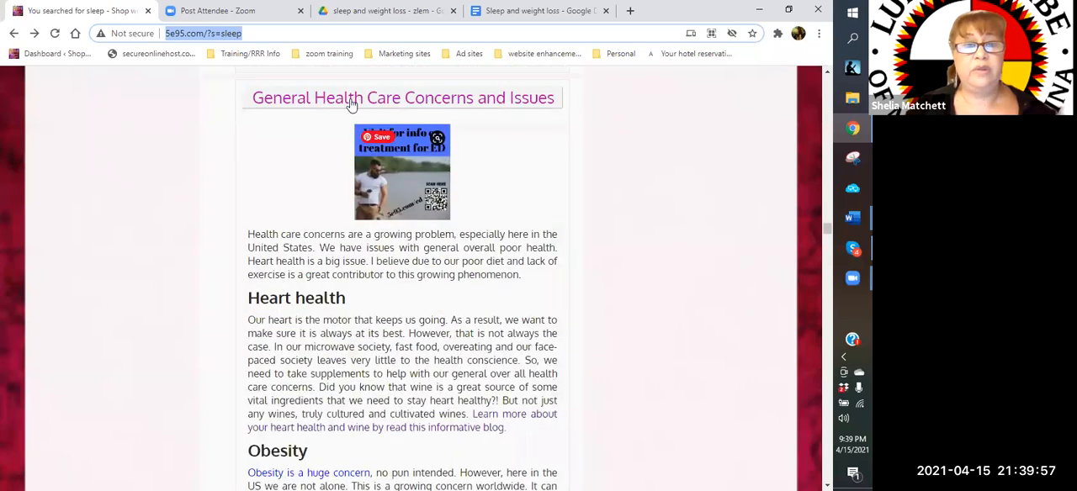
left_click(353, 101)
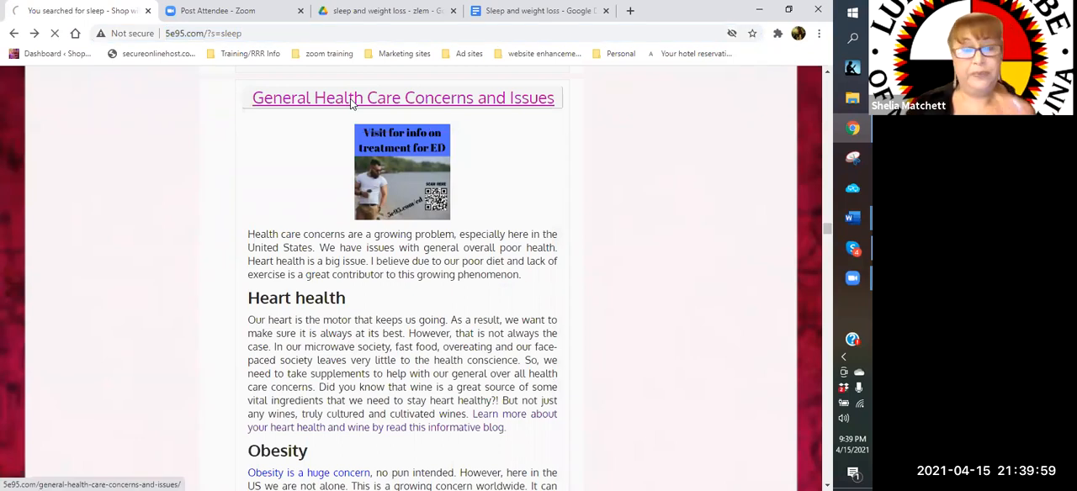
left_click(333, 37)
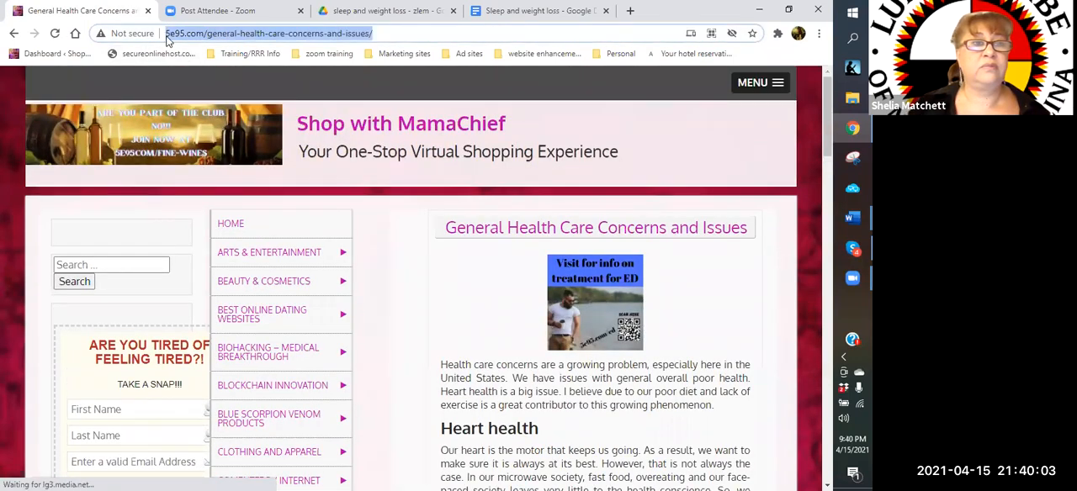
right_click(168, 37)
left_click(229, 123)
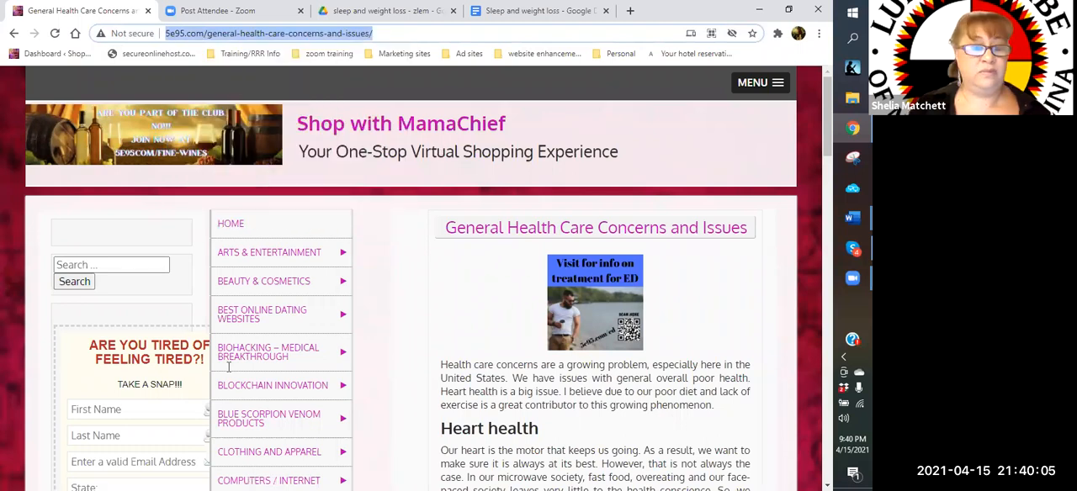
left_click(539, 11)
right_click(213, 344)
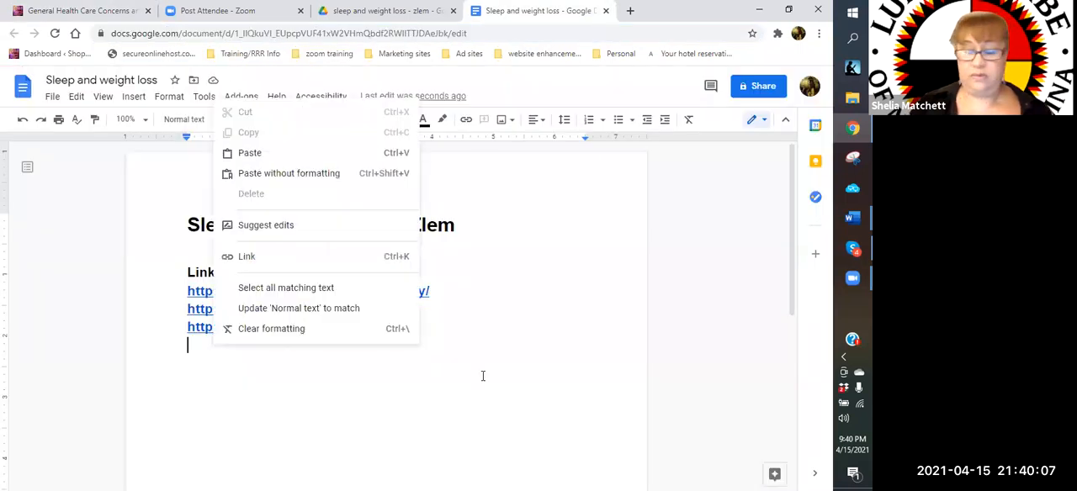
key("ctrl+v")
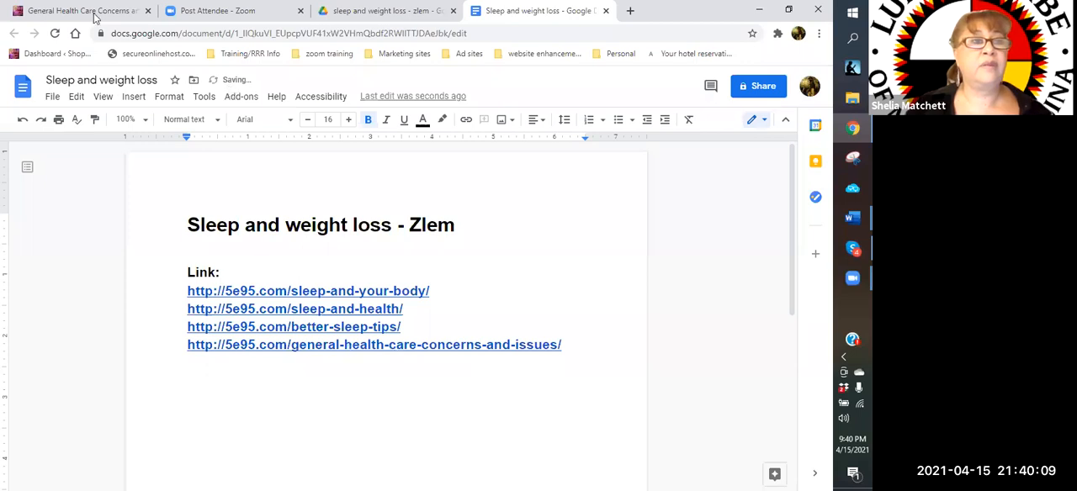
Go back to the site's "sleep" search results and look through the remaining posts for further sleep-related content
left_click(94, 15)
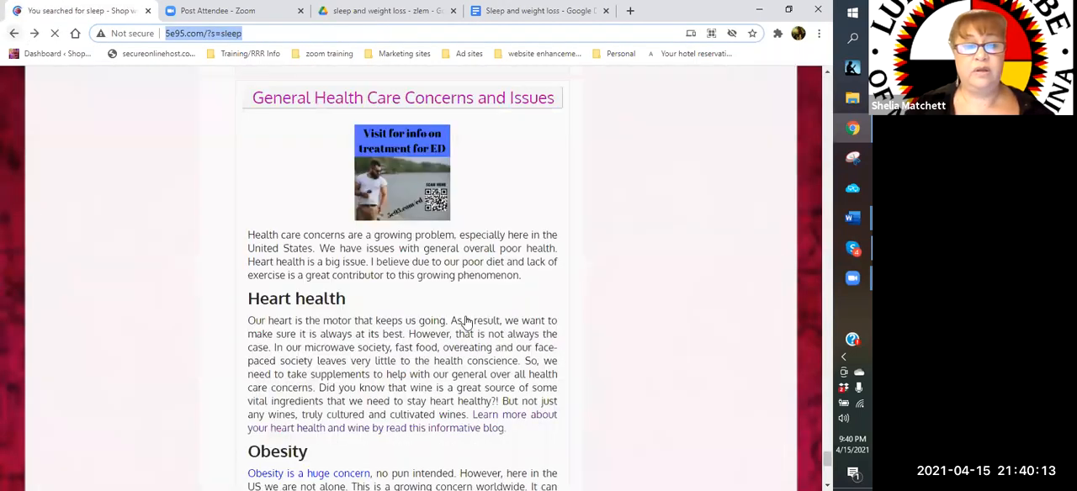
scroll(466, 323, "down", 6)
scroll(467, 323, "down", 4)
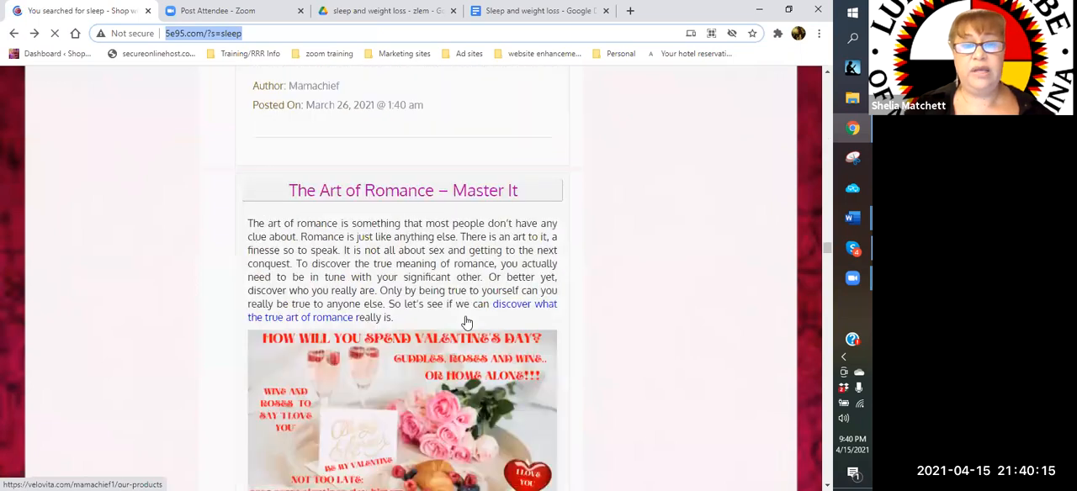
scroll(467, 323, "down", 4)
scroll(467, 323, "down", 5)
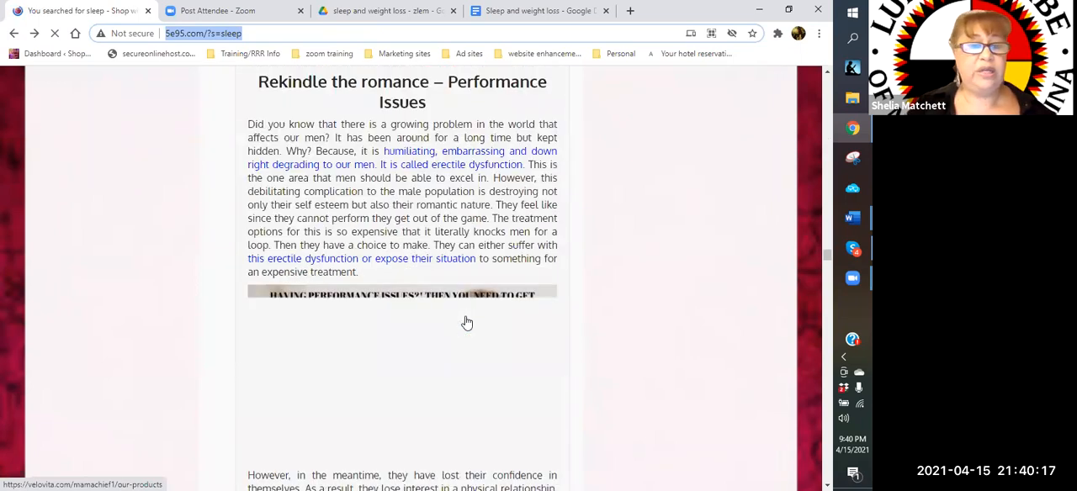
scroll(467, 323, "down", 5)
scroll(467, 323, "down", 5)
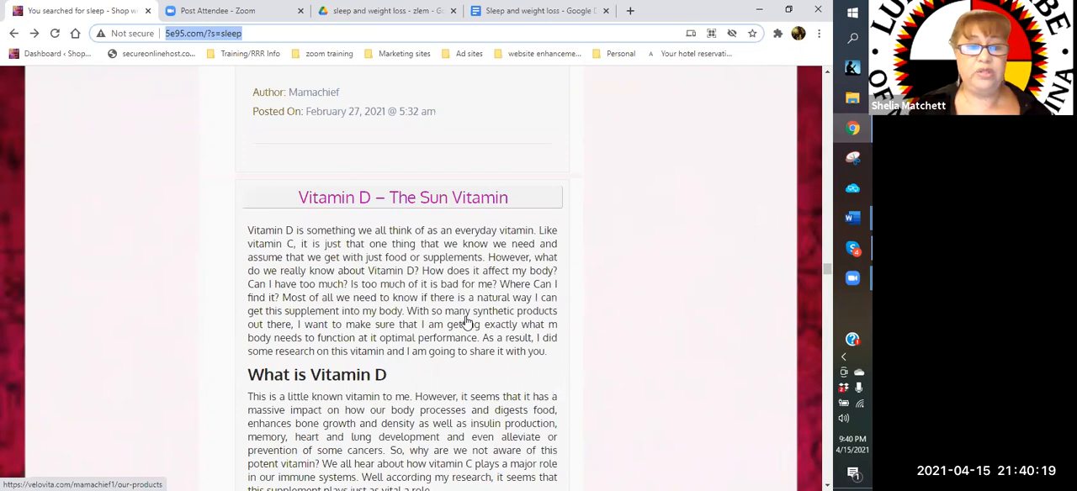
scroll(467, 323, "down", 5)
scroll(467, 323, "down", 5)
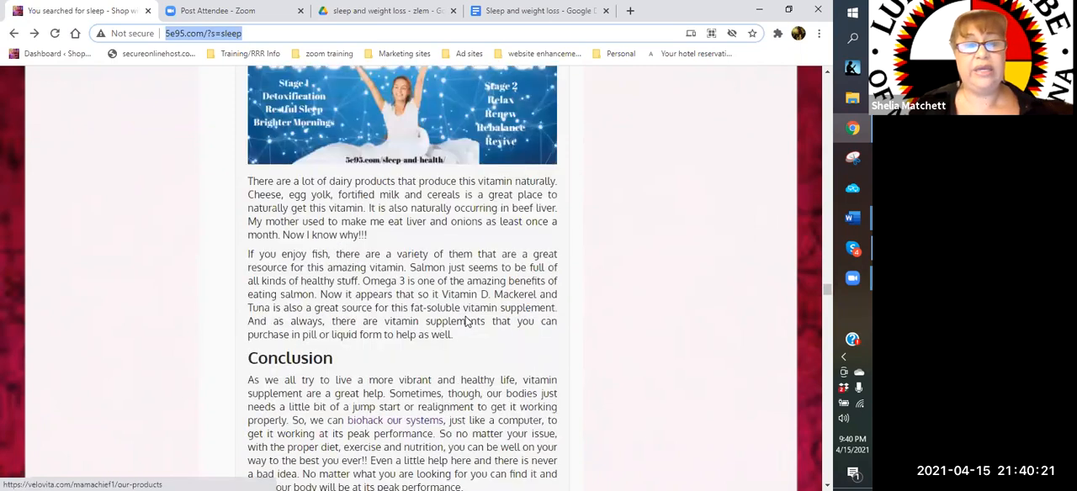
scroll(467, 323, "down", 5)
scroll(467, 323, "down", 5)
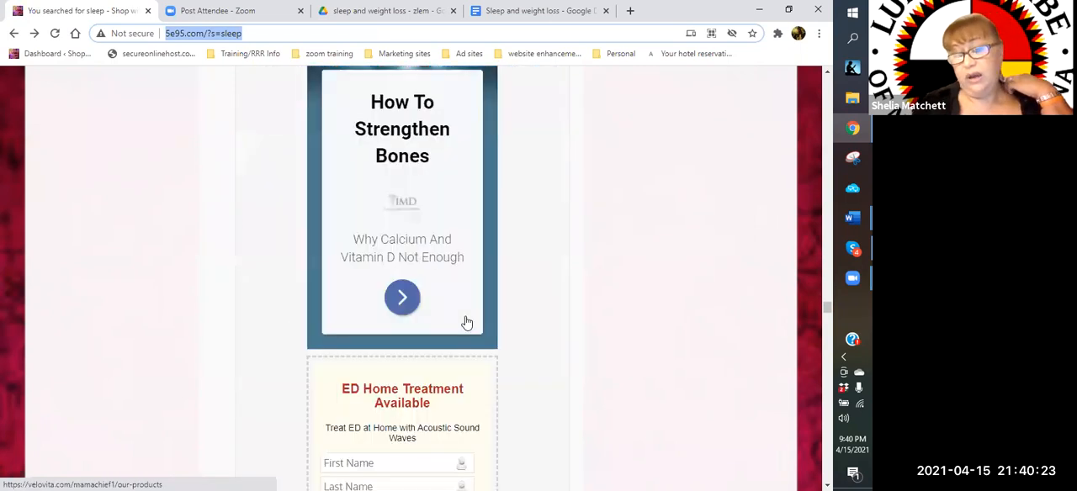
scroll(467, 323, "down", 5)
scroll(467, 323, "down", 5)
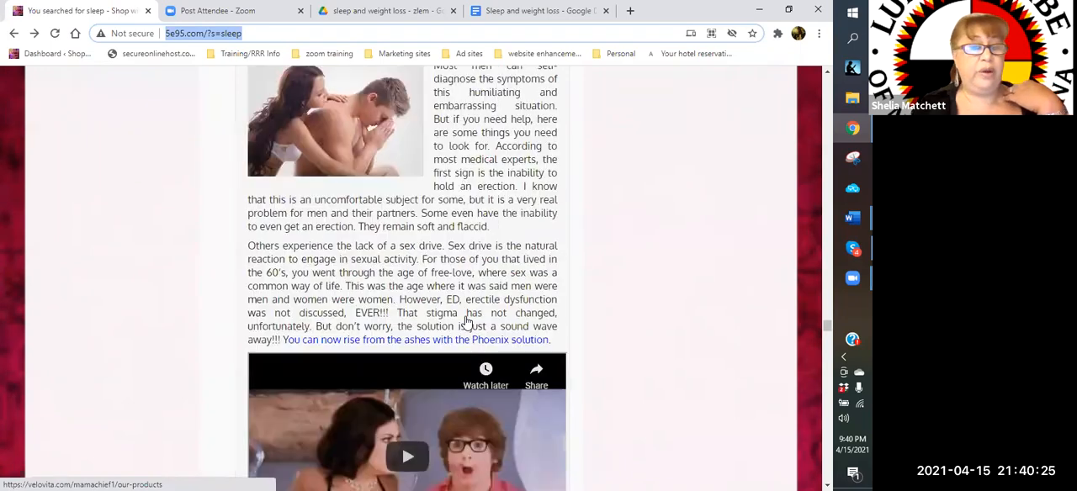
scroll(467, 323, "down", 5)
scroll(467, 323, "down", 5)
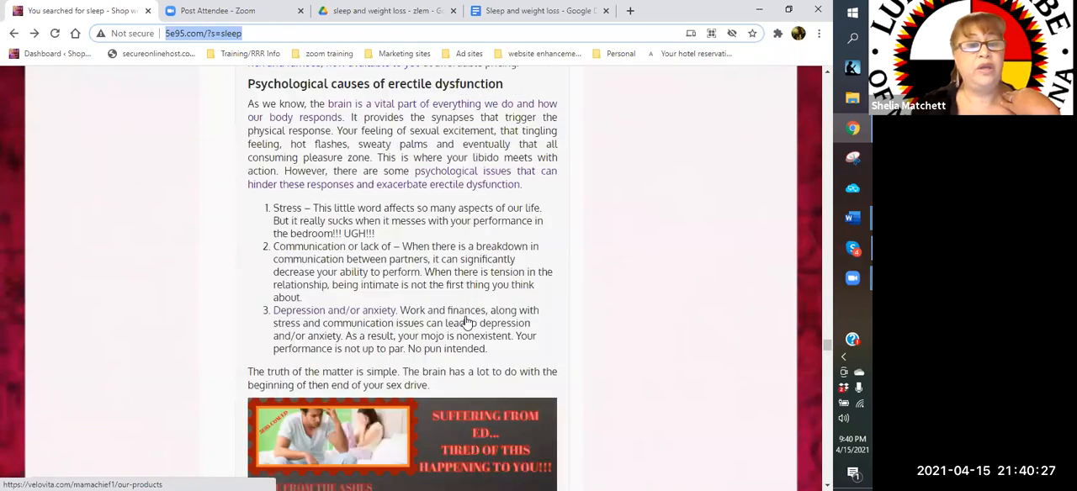
scroll(467, 323, "down", 5)
scroll(467, 323, "down", 5)
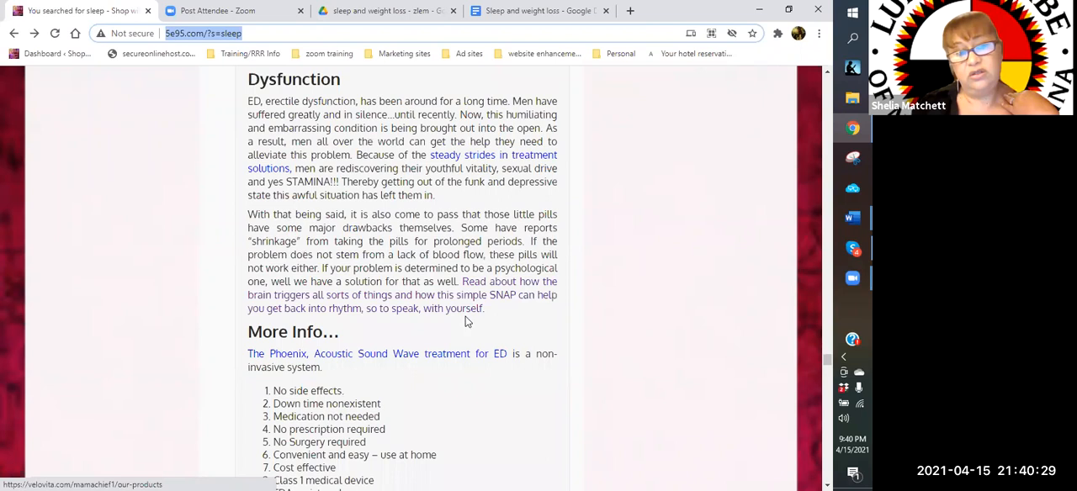
scroll(467, 323, "down", 5)
scroll(467, 323, "down", 5)
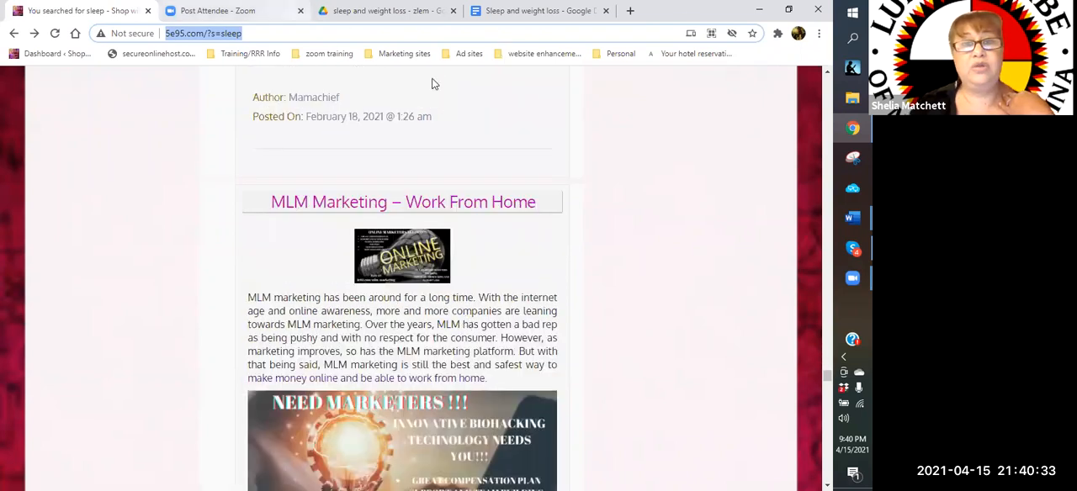
left_click(507, 13)
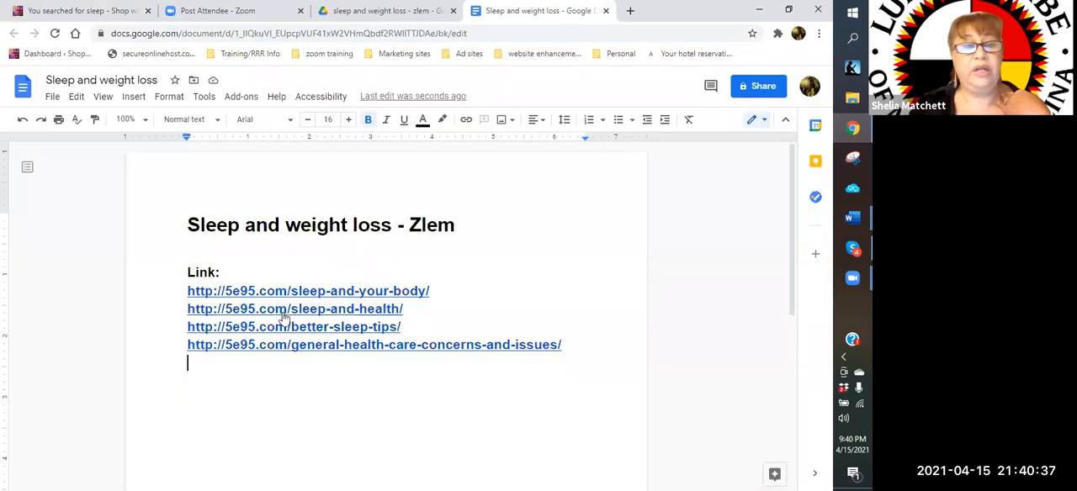
left_click(330, 292)
left_click(292, 312)
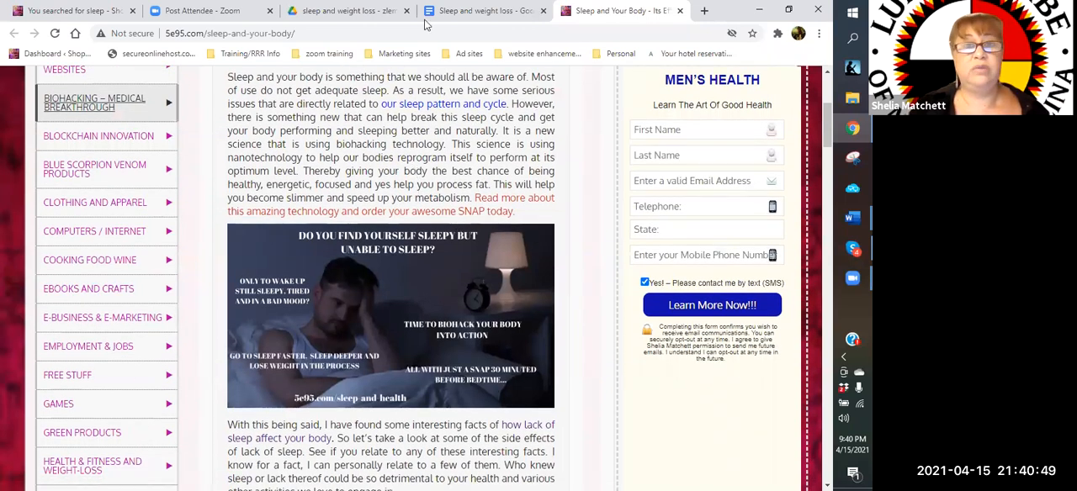
Return to the Sleep and weight loss document and add the label "HEADLINE:" below the links
left_click(471, 14)
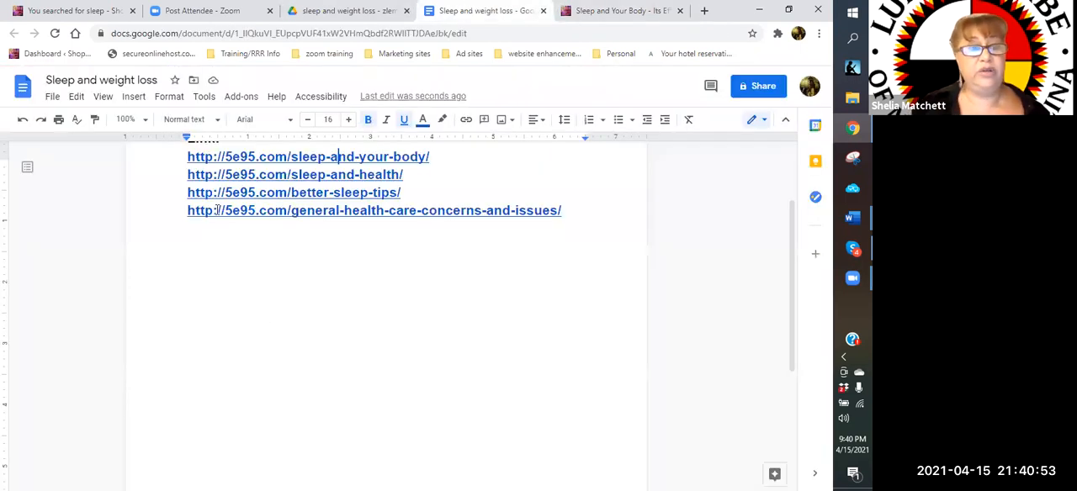
scroll(217, 210, "down", 1)
left_click(217, 207)
type("HELADL")
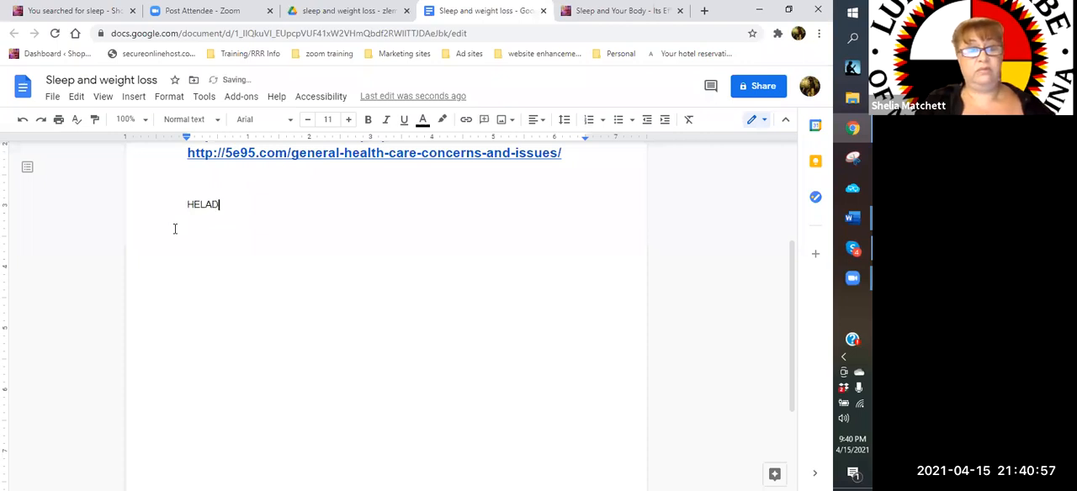
key("BackSpace")
key("BackSpace")
key("BackSpace")
key("BackSpace")
type("ADLINE")
type(":")
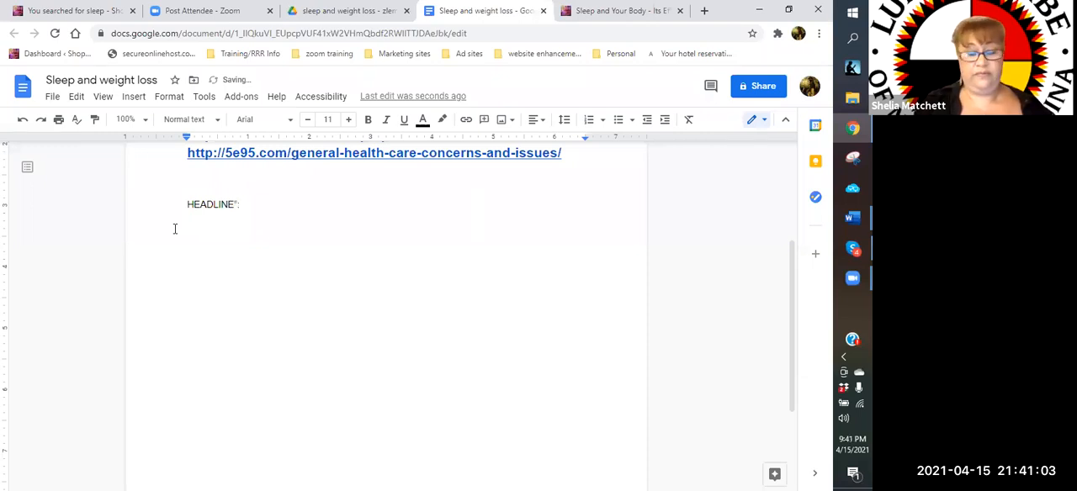
Write "Tired of being sleepy but unable to sleep?" on a new line under the HEADLINE label
key("Return")
type("tiR")
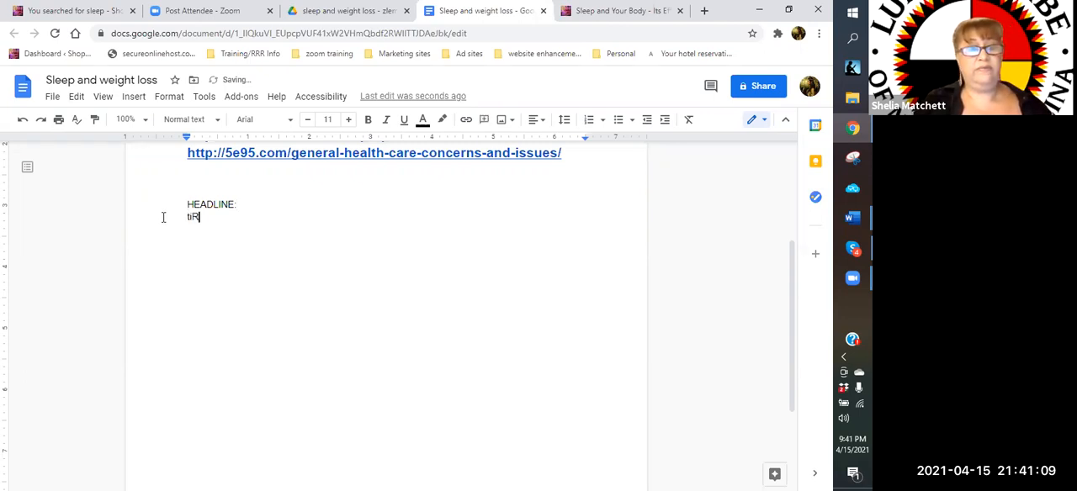
key("BackSpace")
key("BackSpace")
key("BackSpace")
type("Tired u")
key("BackSpace")
type("of being sleepy but ")
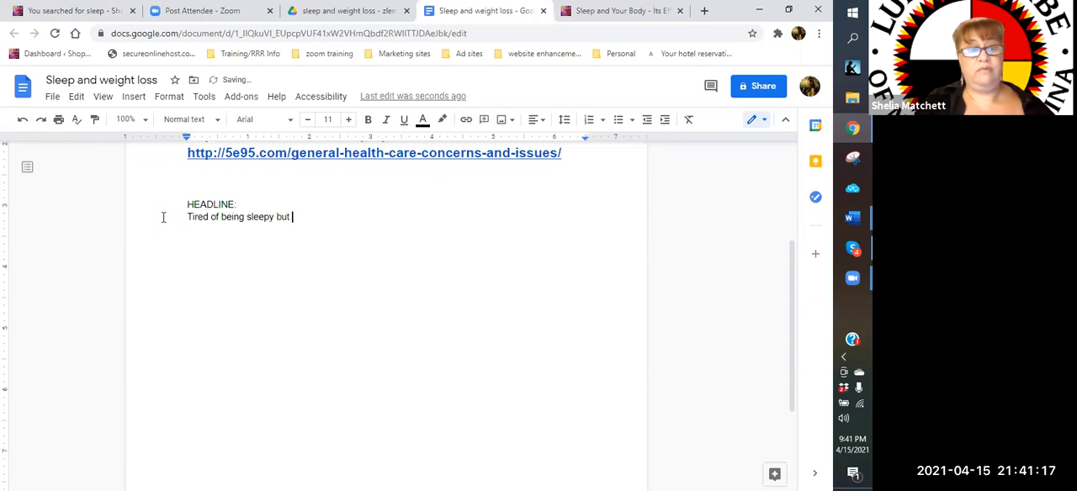
type("unable to seeep?")
key("BackSpace")
key("BackSpace")
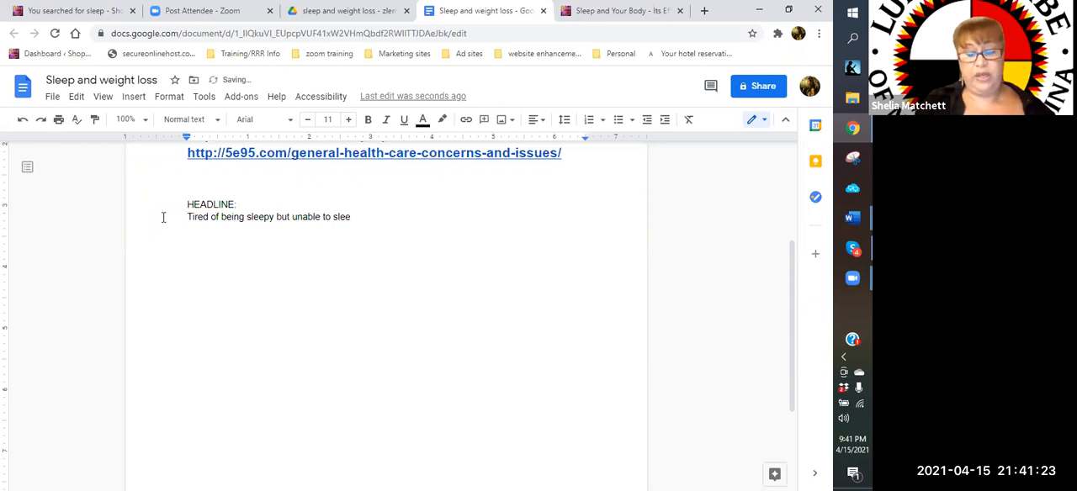
type("p?")
key("Return")
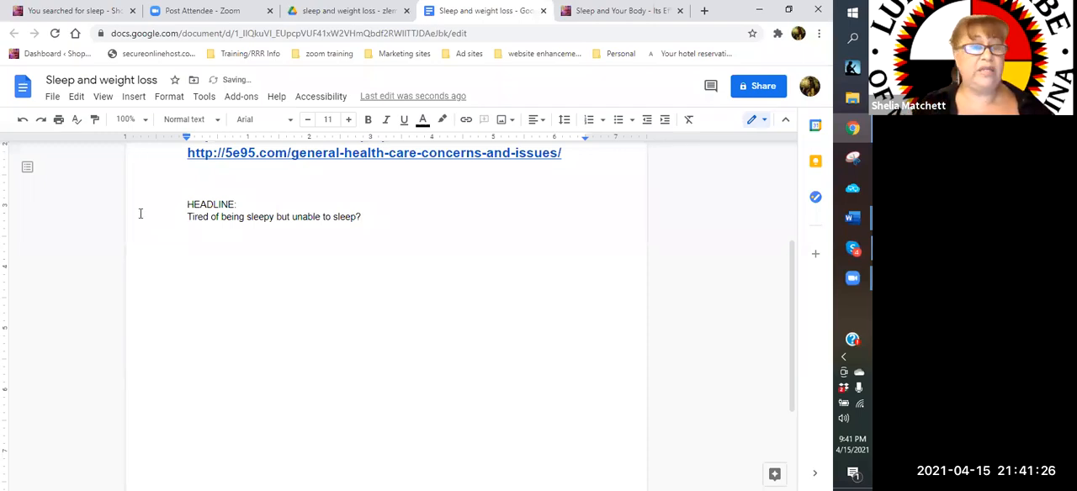
Turn the "Tired of being sleepy but unable to sleep?" line into item 1 of a numbered list
left_click(185, 222)
key("Down")
key("BackSpace")
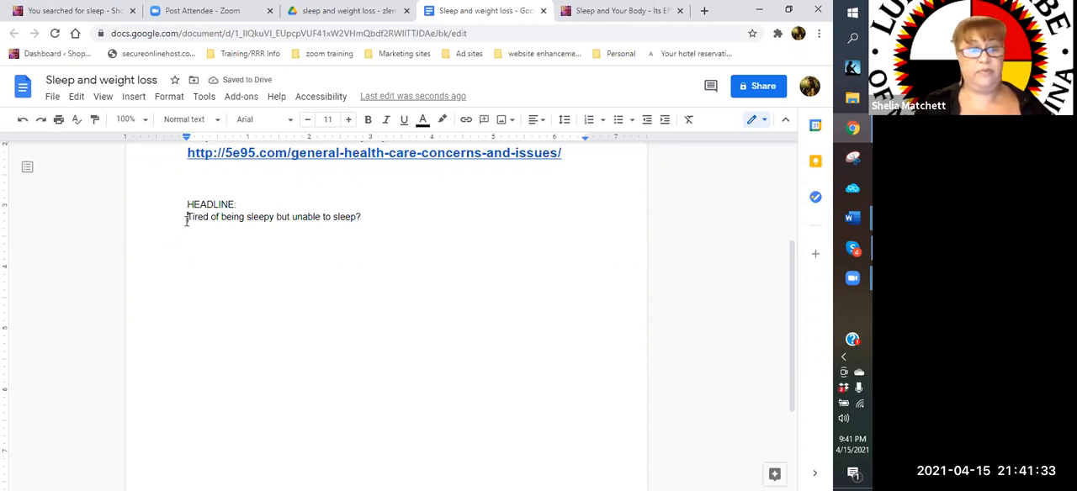
type("1.")
left_click(410, 228)
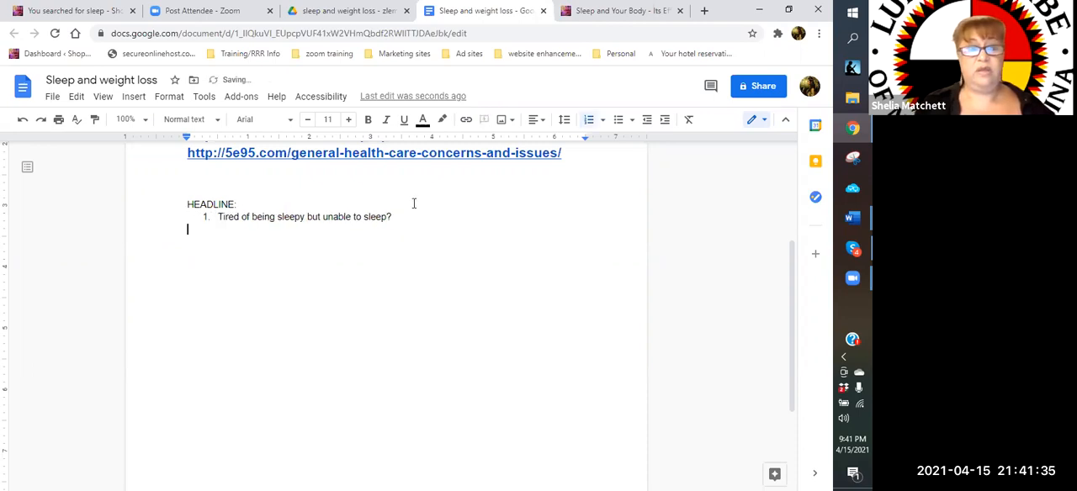
Add "Can't function due to lack of sleep?" as the second headline in the numbered list
left_click(397, 217)
key("Return")
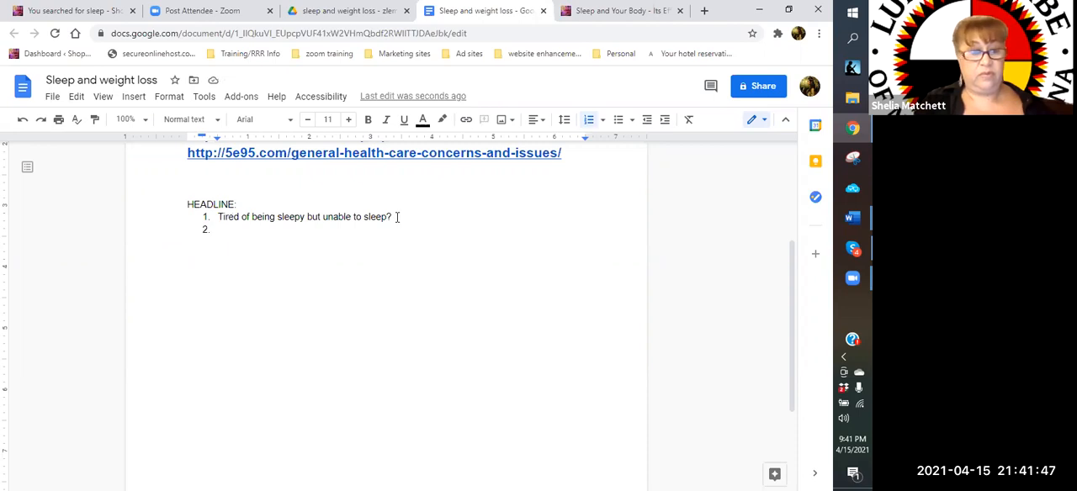
type("Can")
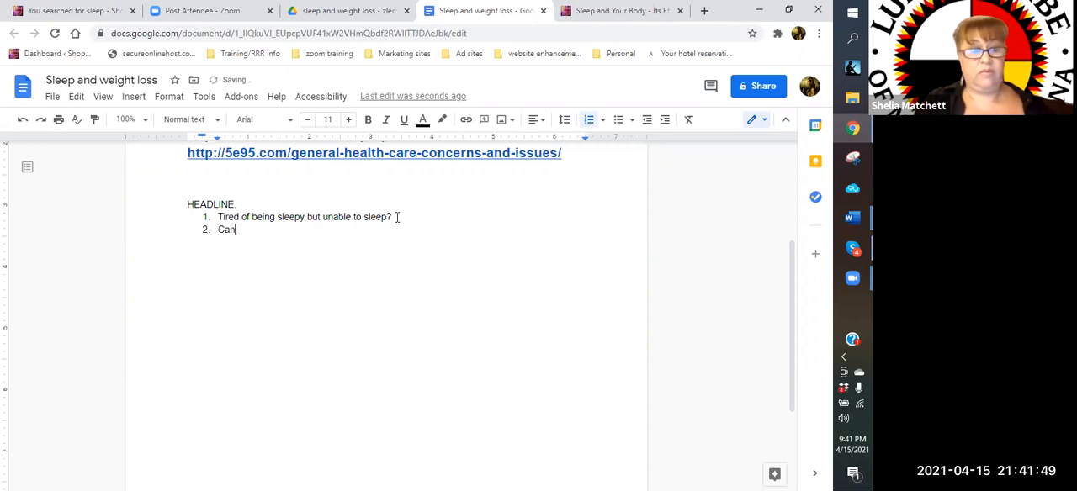
type("'t fu")
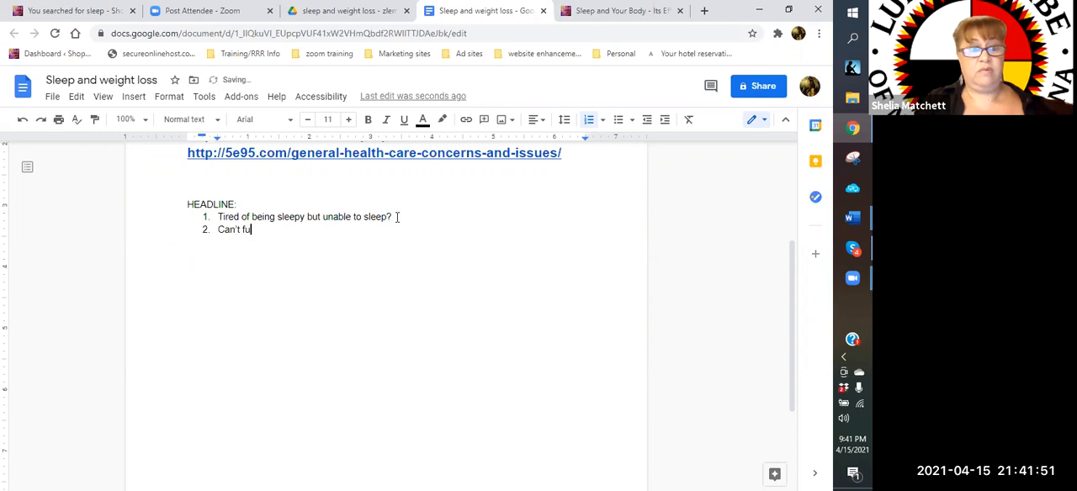
type("nction due ")
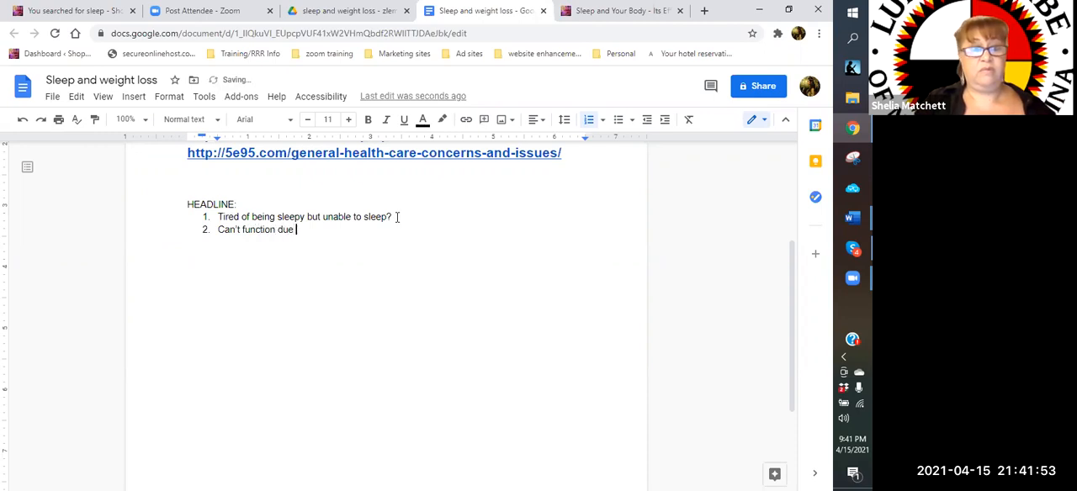
type("to lack of sleep?")
key("Return")
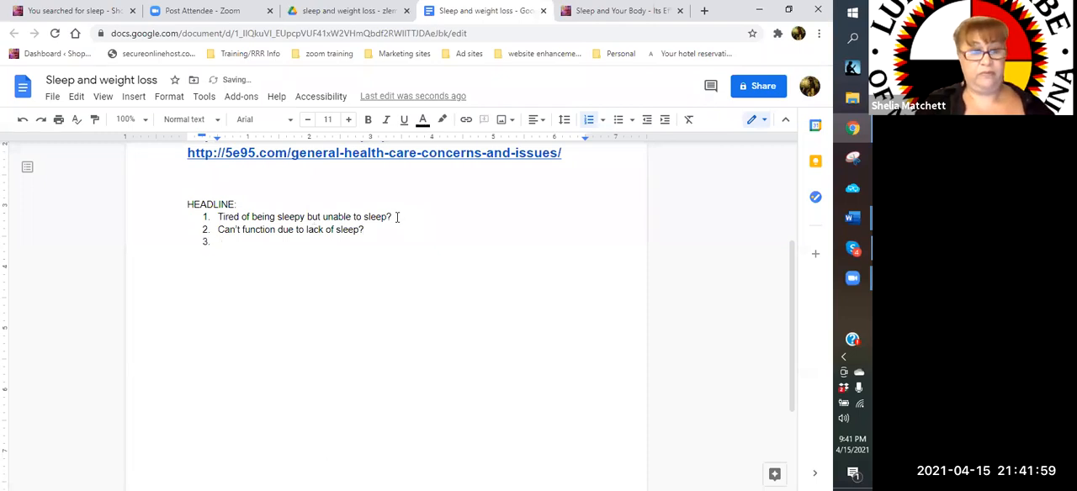
Add "Not getting enough sleep?" and "Sleep Eluding you?" as the third and fourth headlines in the numbered list
type("No")
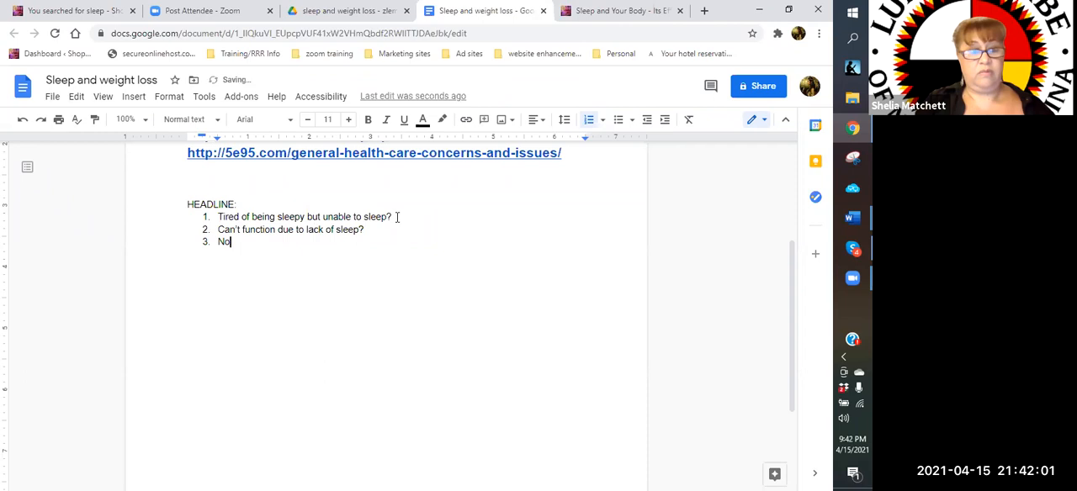
type("t getting enough sleep?")
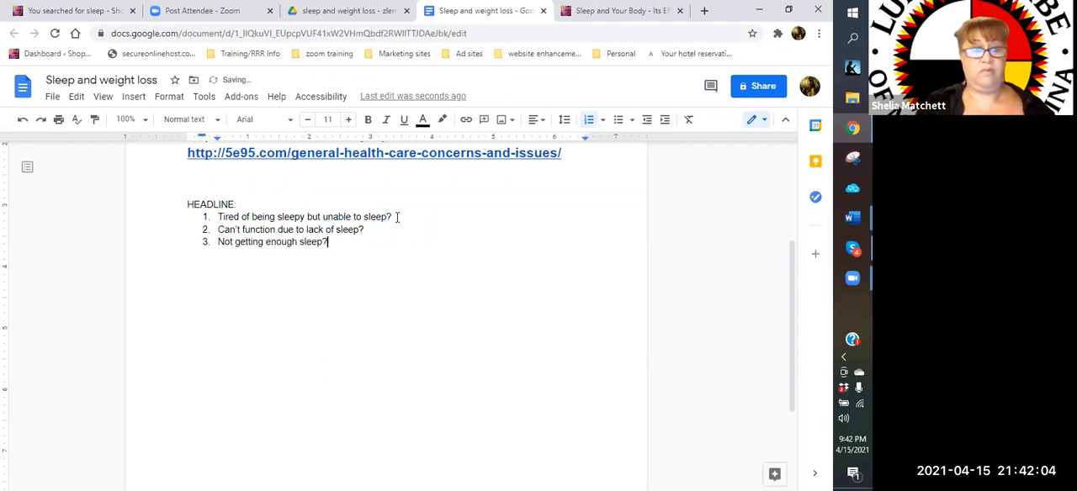
key("Return")
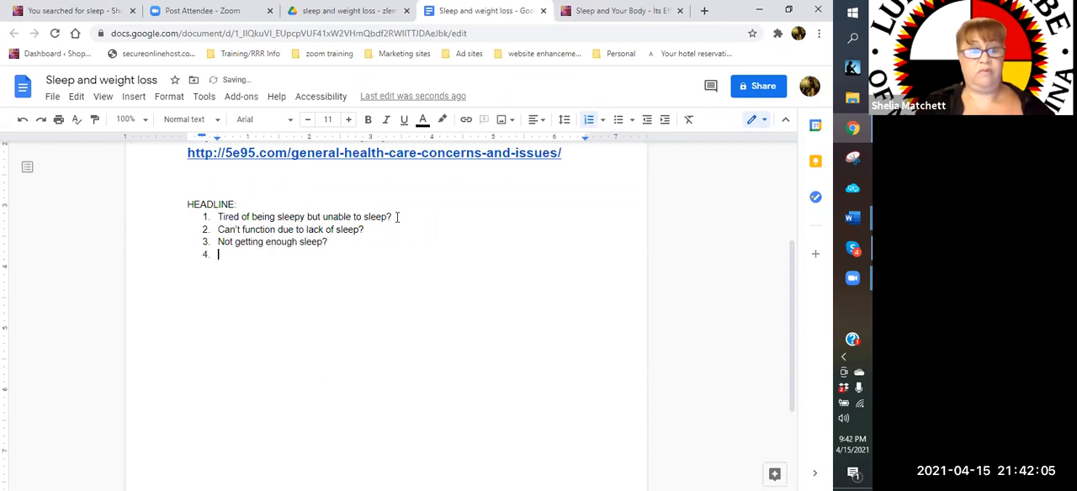
type("Sleep Eludi")
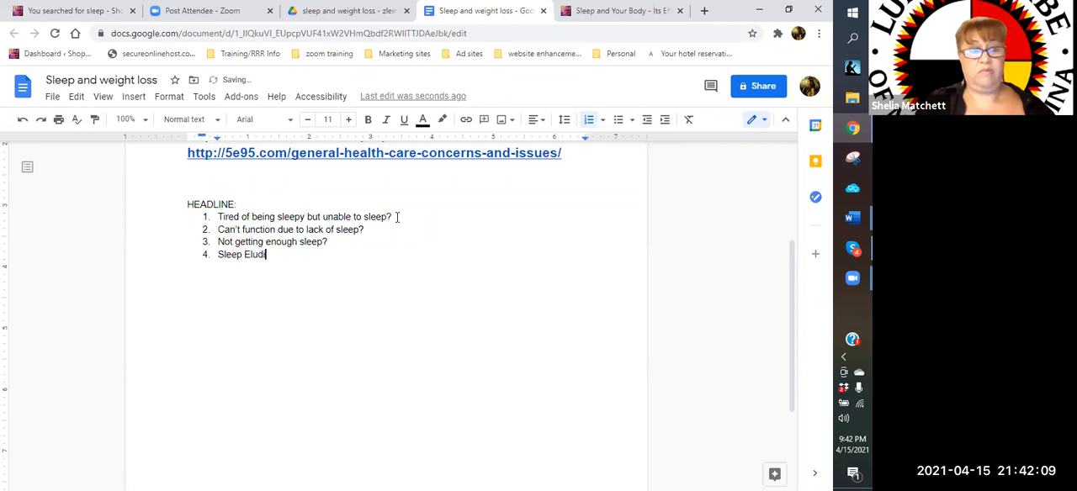
type("ng you?")
key("Return")
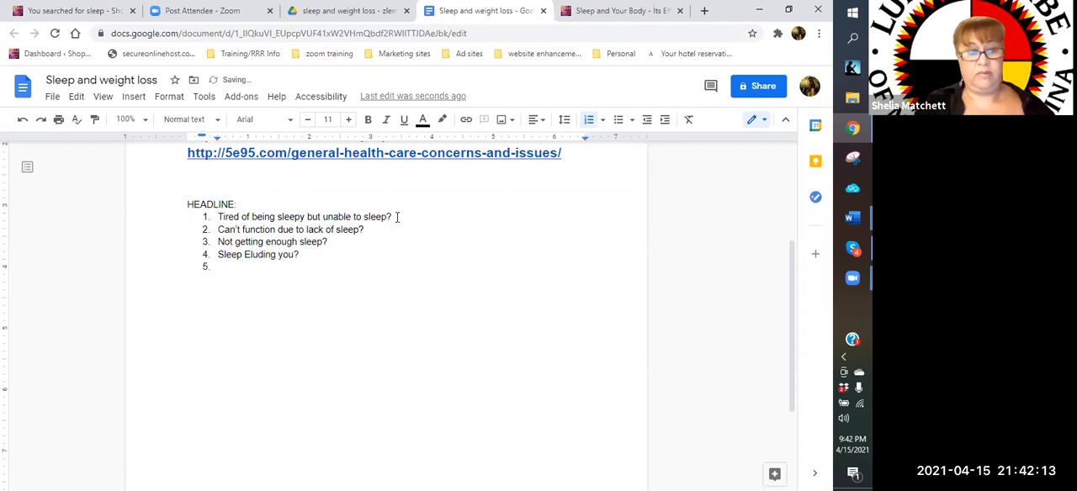
Add "Tired, irritable and restless...You need better sleep!!!" as the fifth headline in the numbered list
type("Tired, irritable and resl")
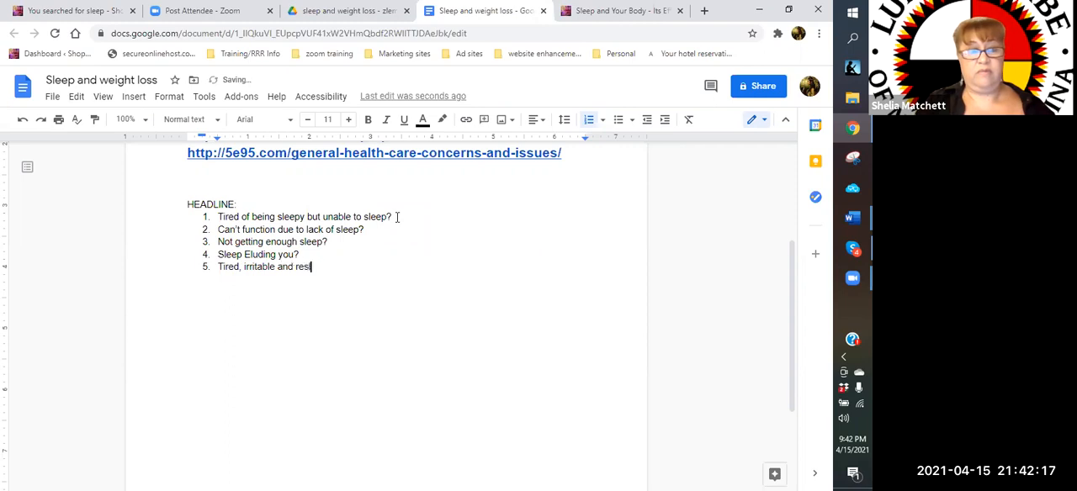
type("le")
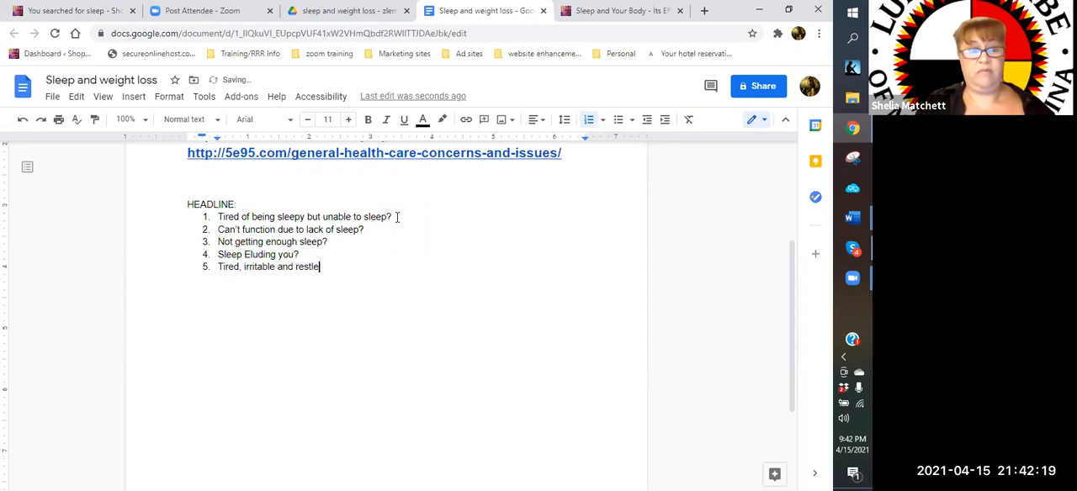
type("ss...You")
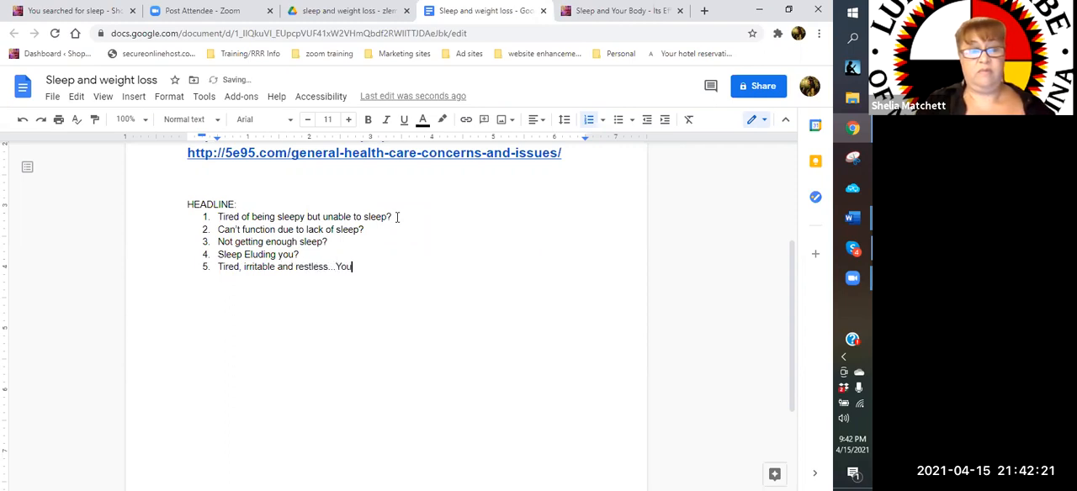
type(" need better sleep?")
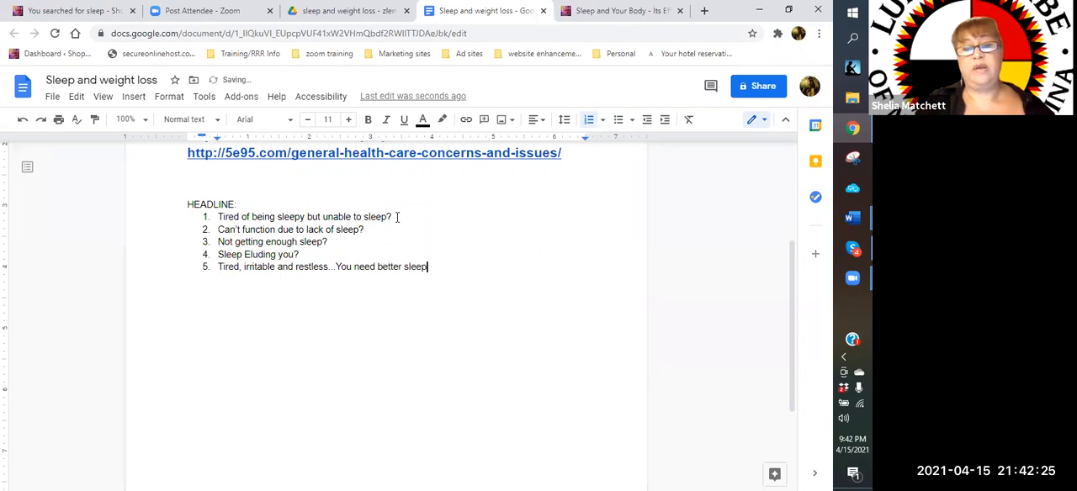
key("BackSpace")
type("!!!")
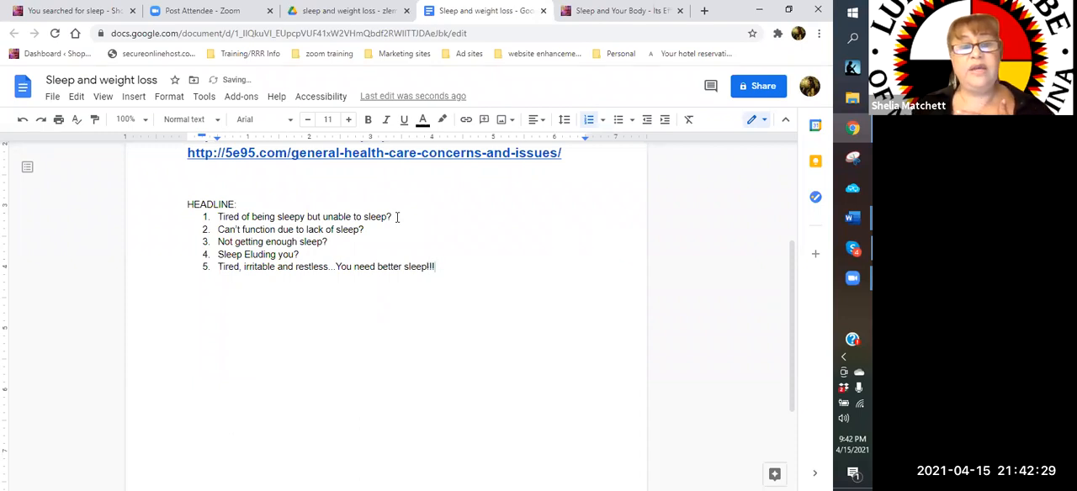
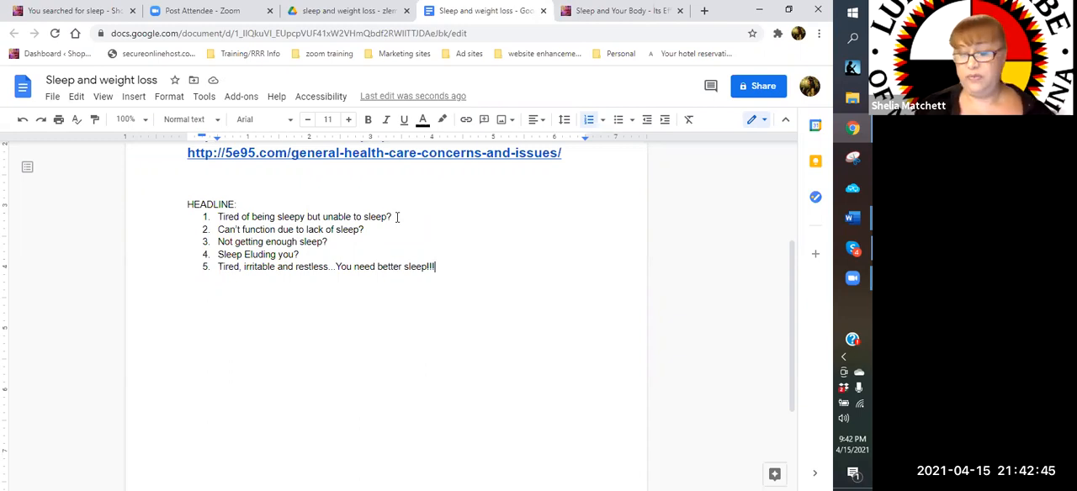
Add "Waking up tired? Help is here!!!" as the sixth headline in the numbered list
key("Return")
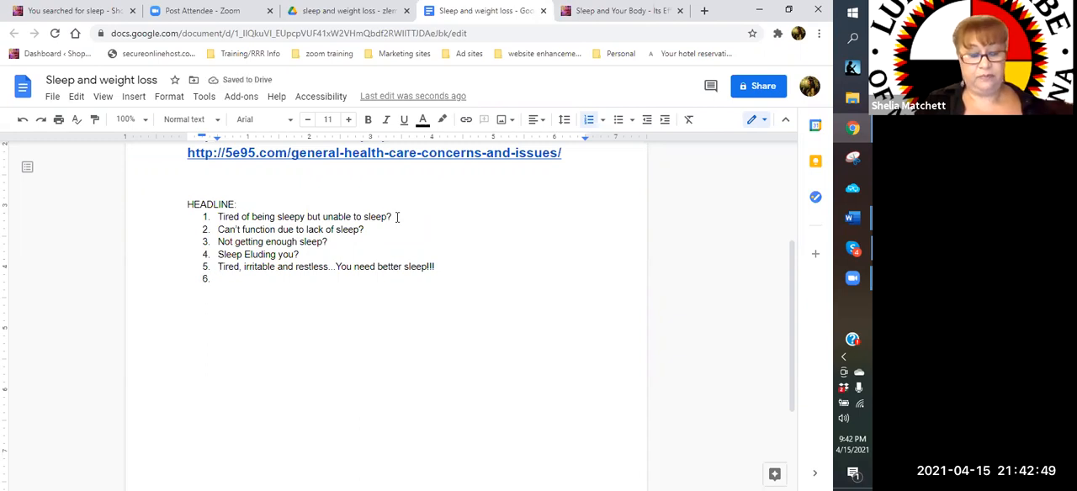
type("wW")
key("BackSpace")
key("BackSpace")
type("Waking up tired?")
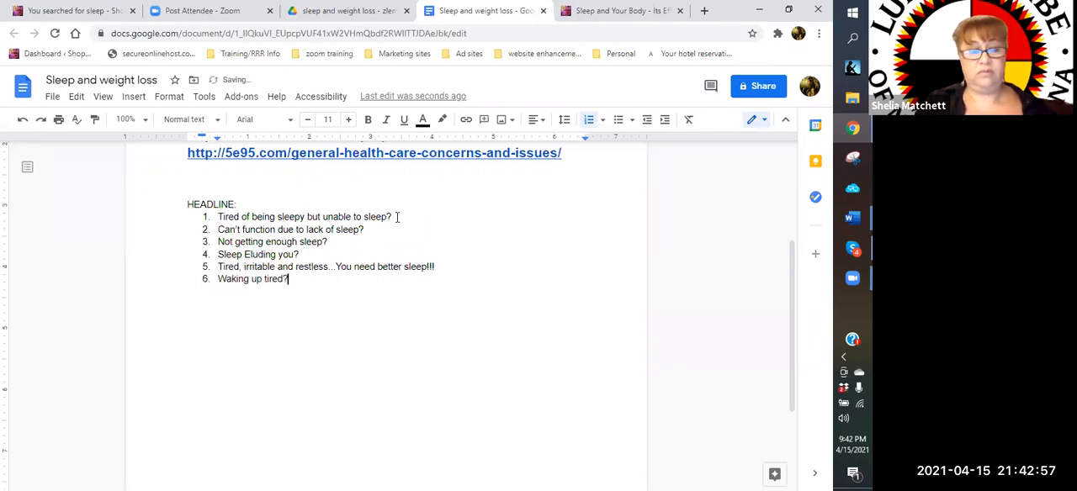
type(" Help is here")
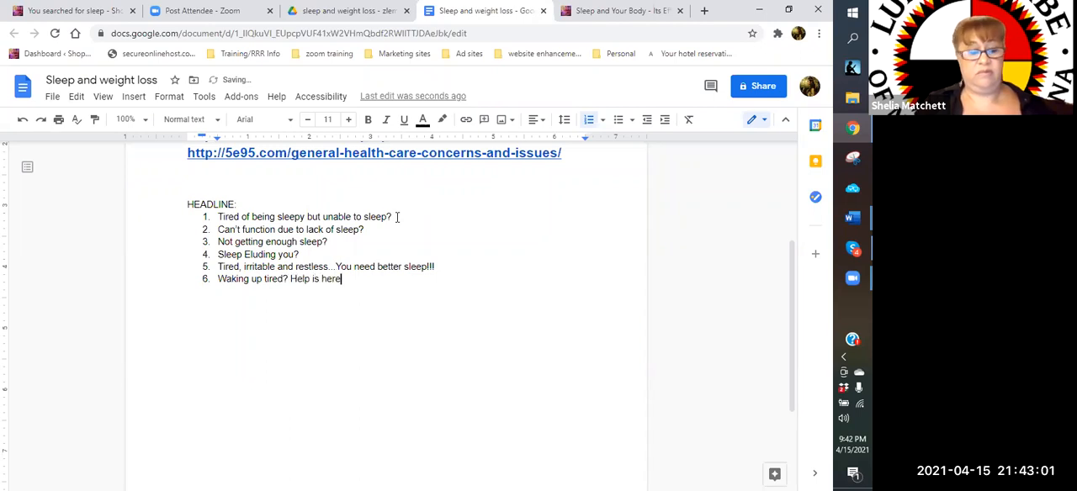
type("!!!")
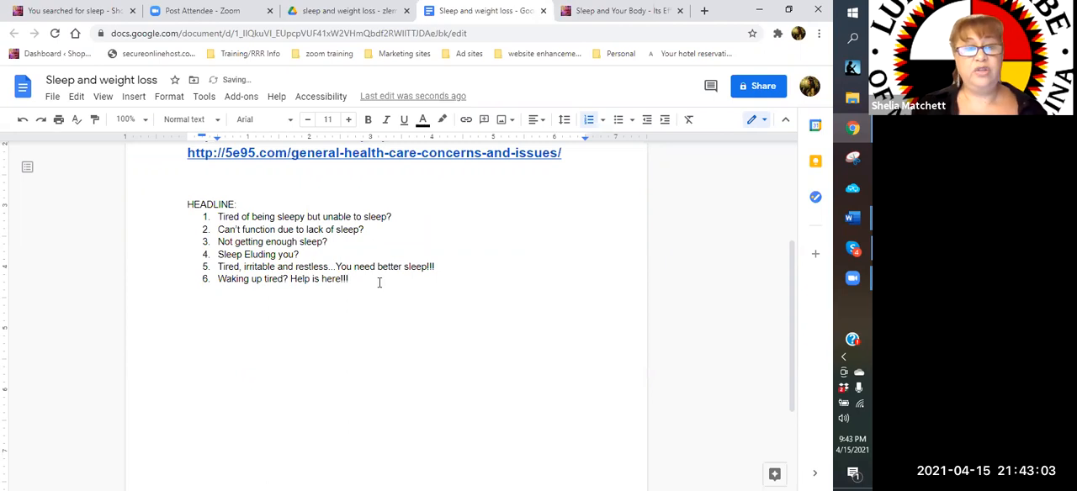
End the headline list and add a "DESCRIPTION:" heading below it
key("Return")
key("Return")
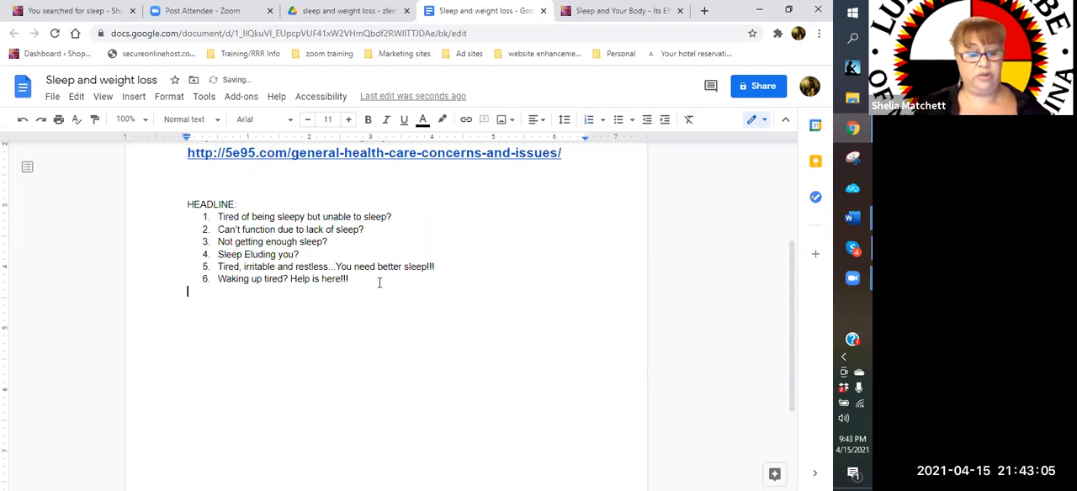
type("DESCRIP")
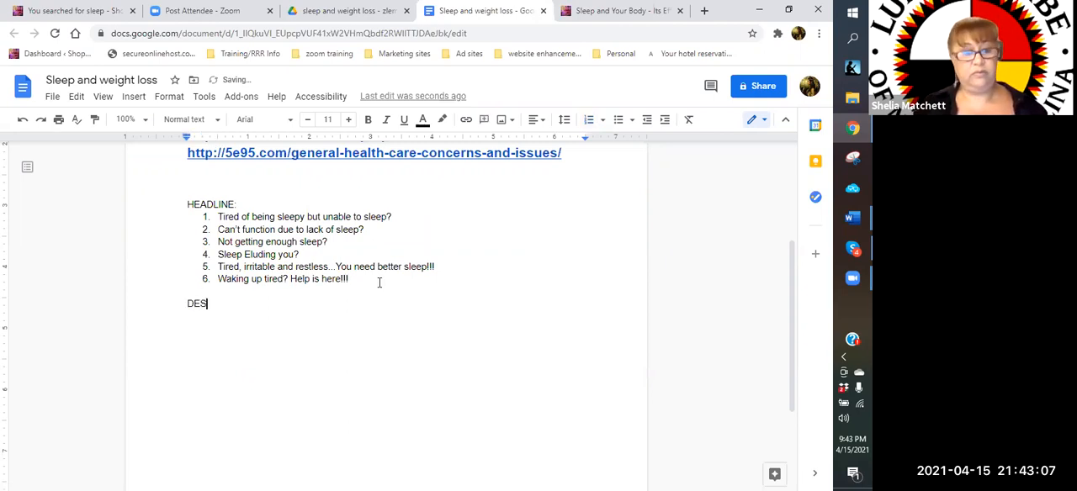
key("BackSpace")
key("BackSpace")
type("IPTION:")
key("Return")
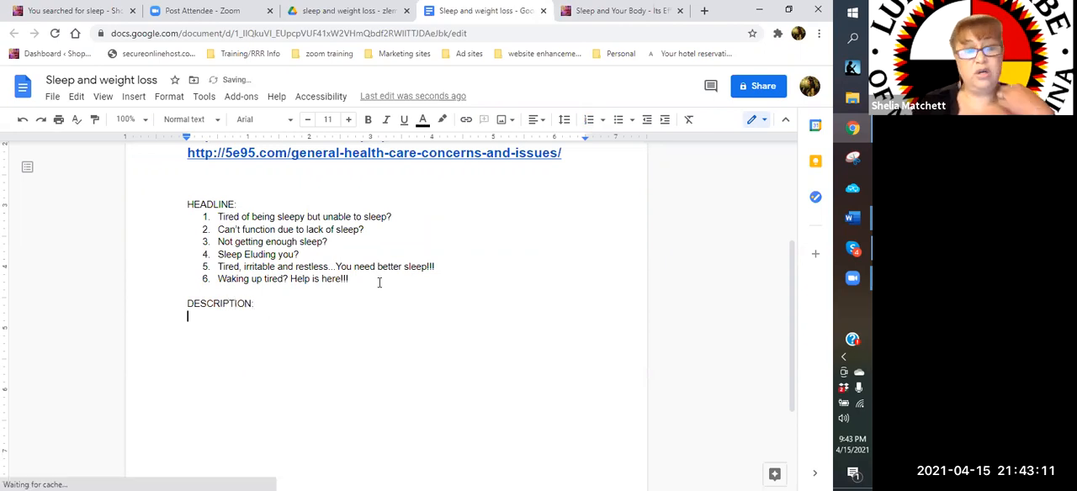
Try a numbered list under the DESCRIPTION heading and consult the "Sleep and Your Body" page for wording
key("ctrl+shift+7")
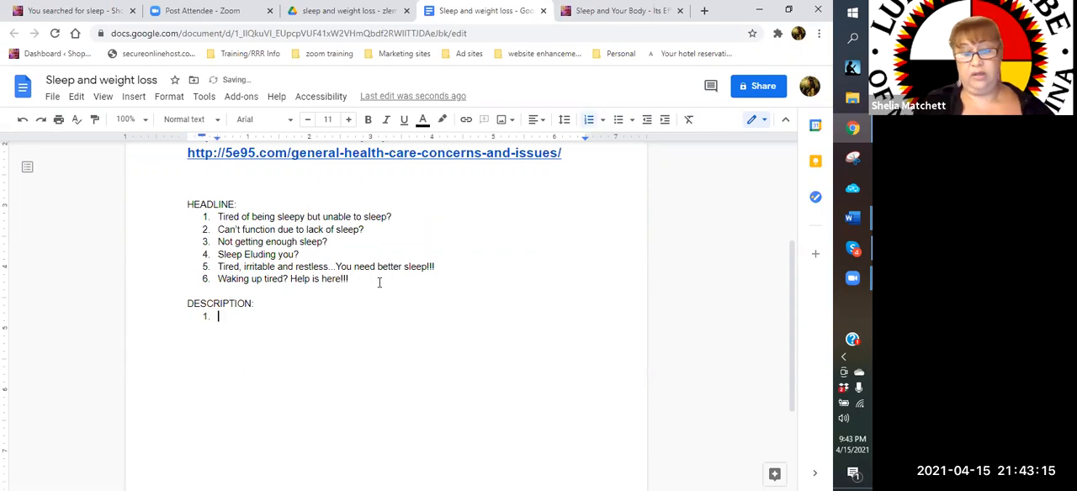
left_click(597, 11)
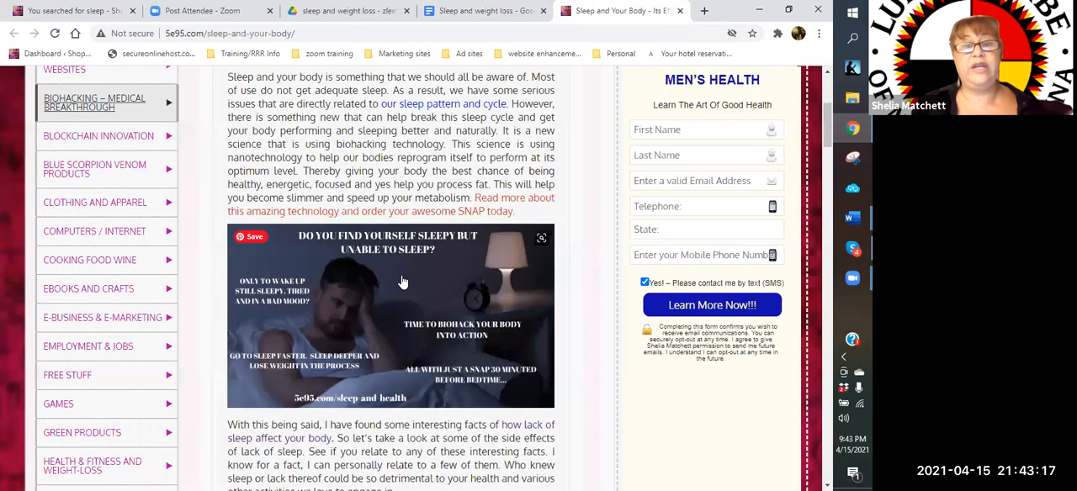
scroll(378, 193, "up", 3)
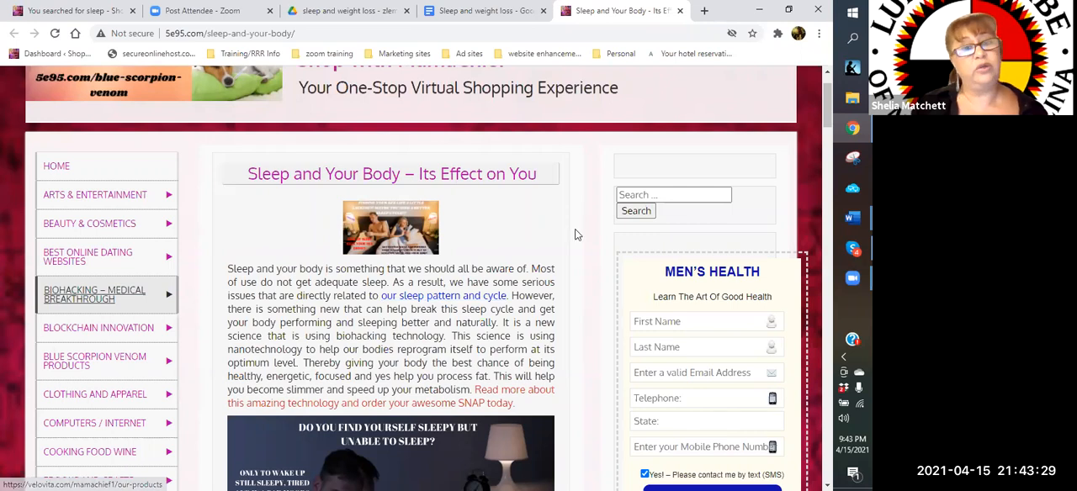
left_click(483, 12)
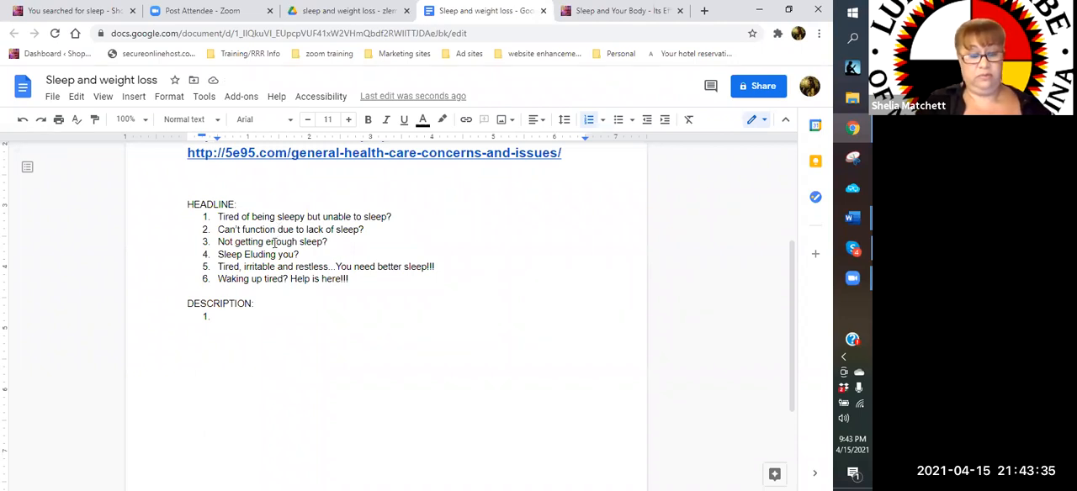
key("BackSpace")
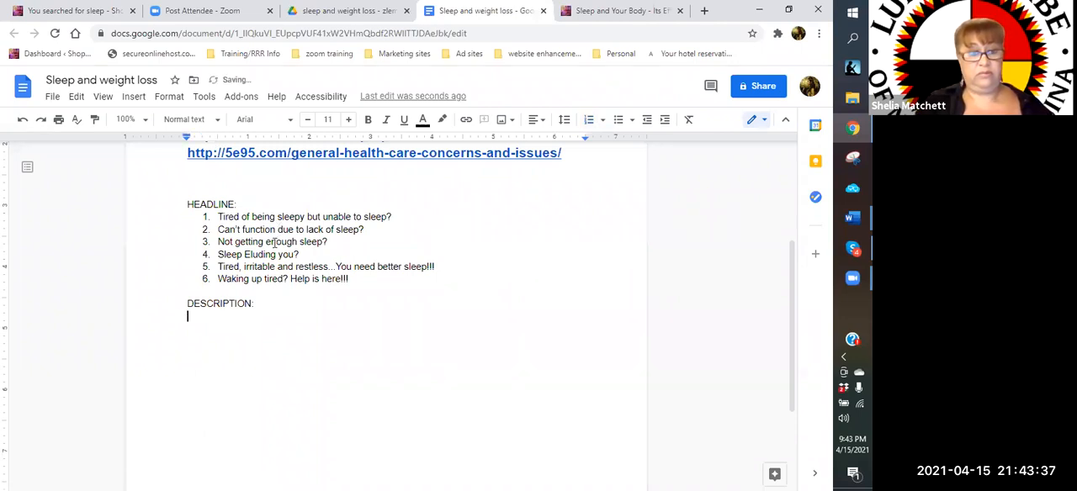
type("sOME")
key("BackSpace")
key("BackSpace")
key("BackSpace")
key("BackSpace")
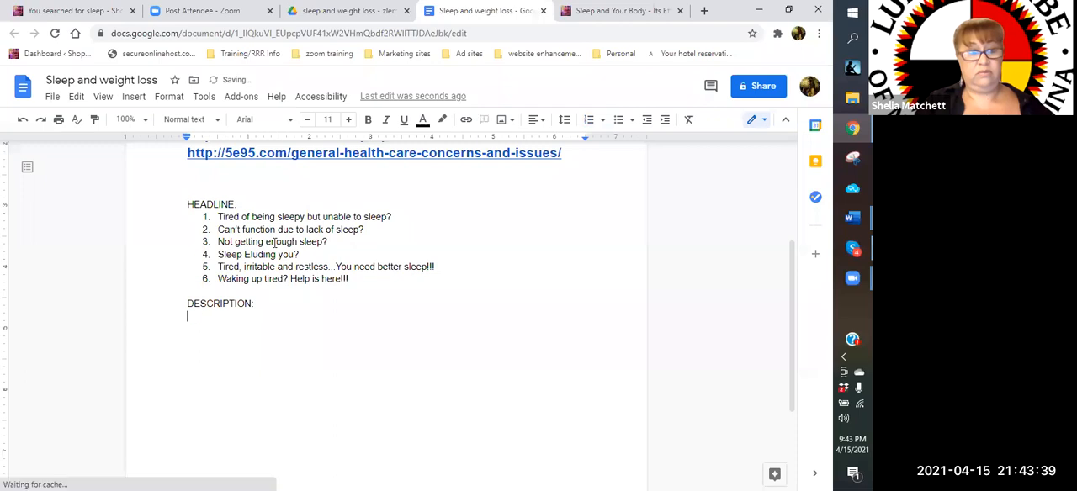
type("tIRED")
key("BackSpace")
key("BackSpace")
key("BackSpace")
key("BackSpace")
key("BackSpace")
type("t")
key("BackSpace")
type("tIRED OF")
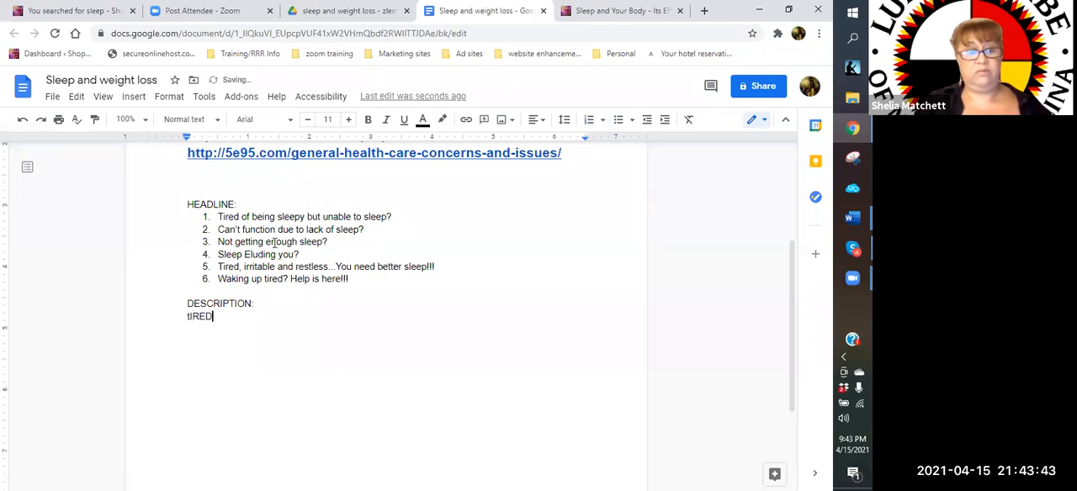
key("BackSpace")
key("BackSpace")
key("BackSpace")
key("BackSpace")
key("BackSpace")
key("BackSpace")
key("BackSpace")
key("BackSpace")
type("t")
key("BackSpace")
type("aRE YOU")
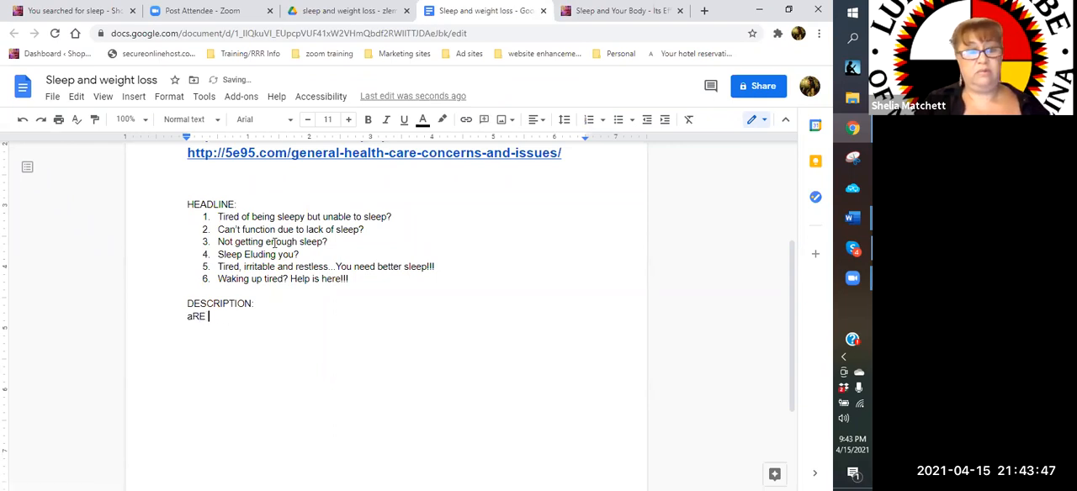
key("BackSpace")
key("BackSpace")
key("BackSpace")
key("BackSpace")
key("BackSpace")
key("BackSpace")
key("BackSpace")
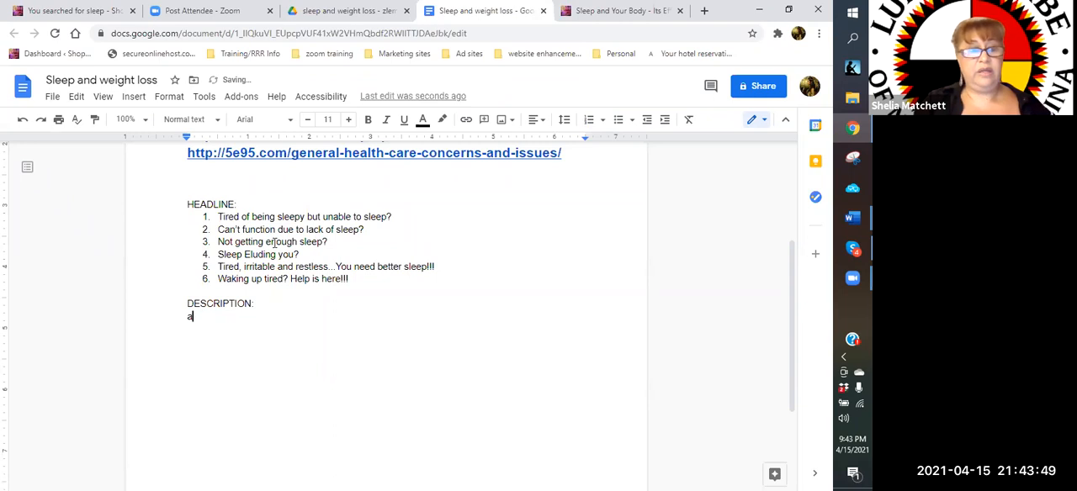
left_click(274, 243)
type("Are")
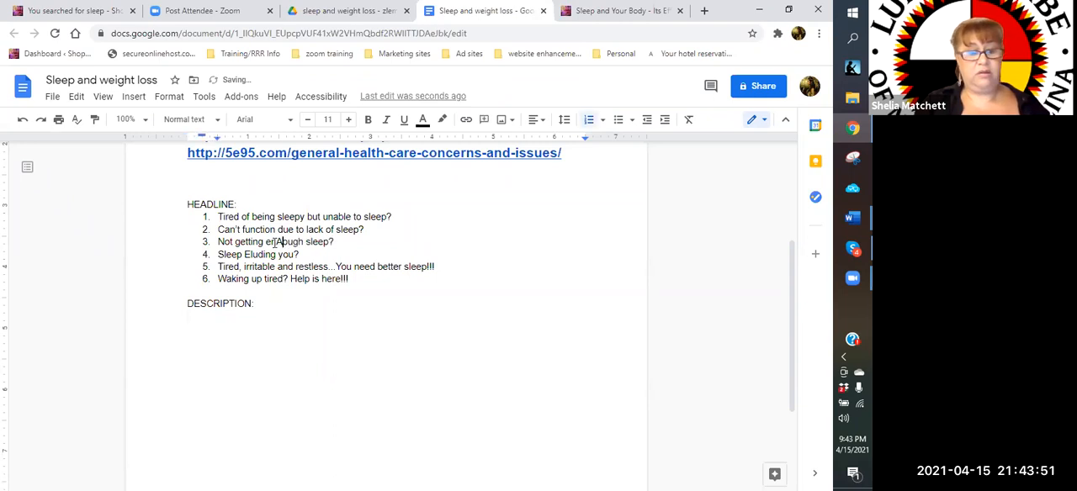
key("BackSpace")
key("BackSpace")
key("BackSpace")
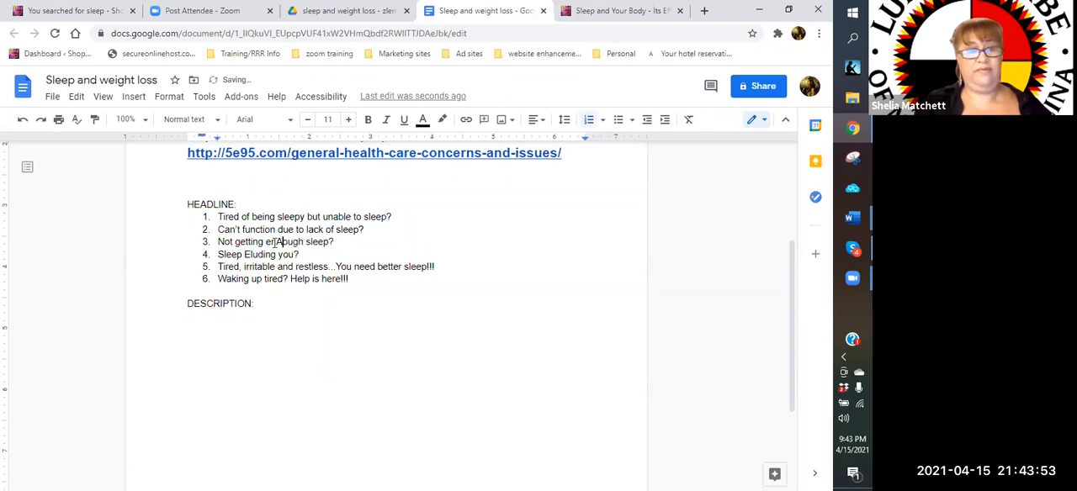
Begin the description, leaving a blank line under its heading, with the question "Are you tired of being tired?"
left_click(208, 329)
type("Are ")
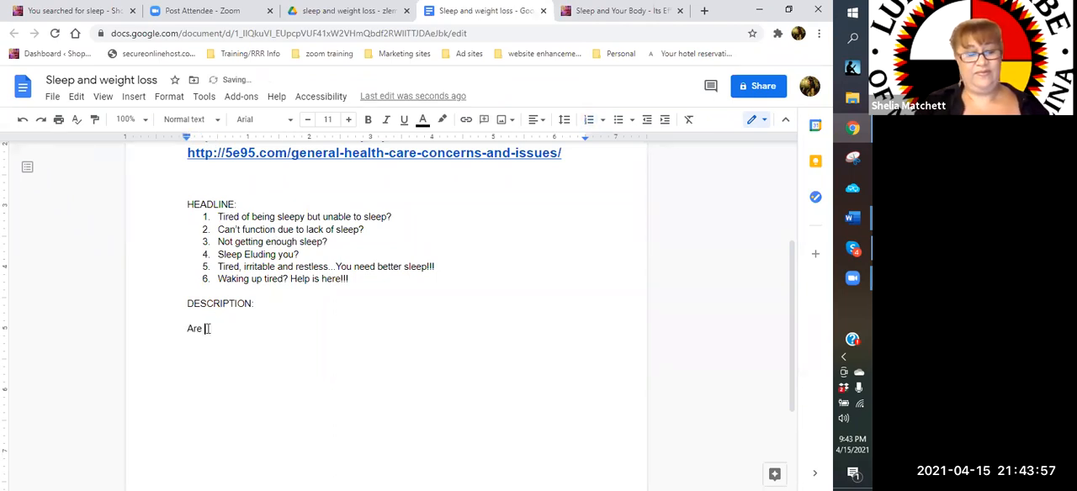
type("you tired of be")
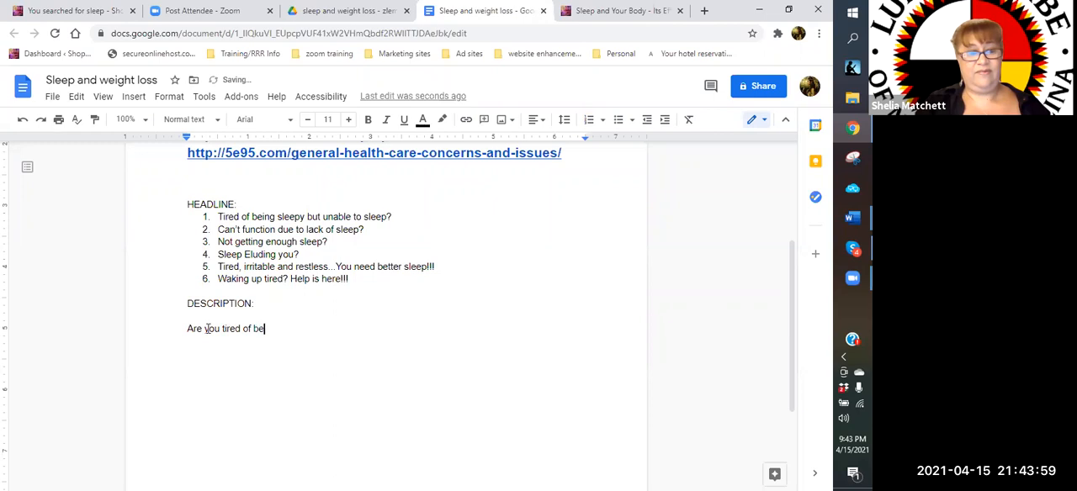
type("ing tire? Th")
key("BackSpace")
key("BackSpace")
key("BackSpace")
key("BackSpace")
type("?")
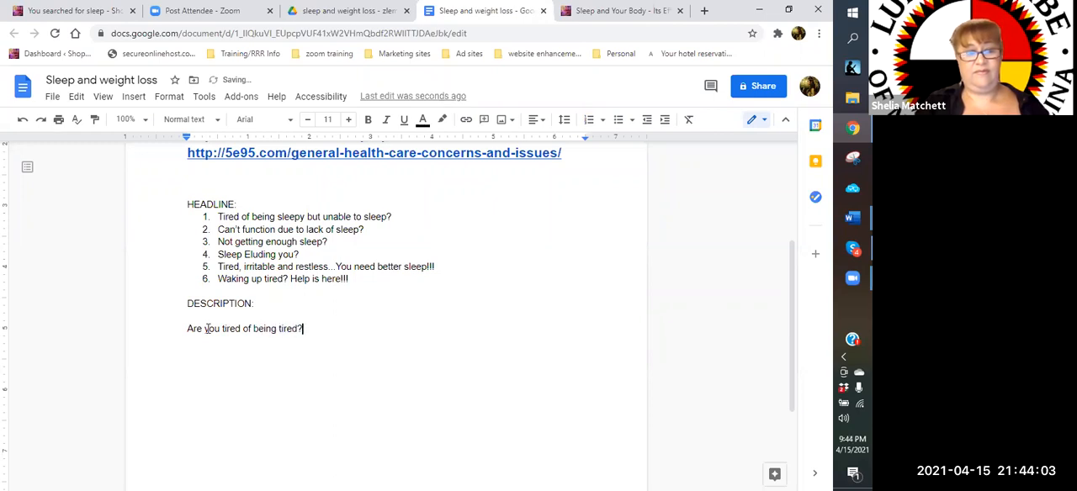
type("  Sleepin")
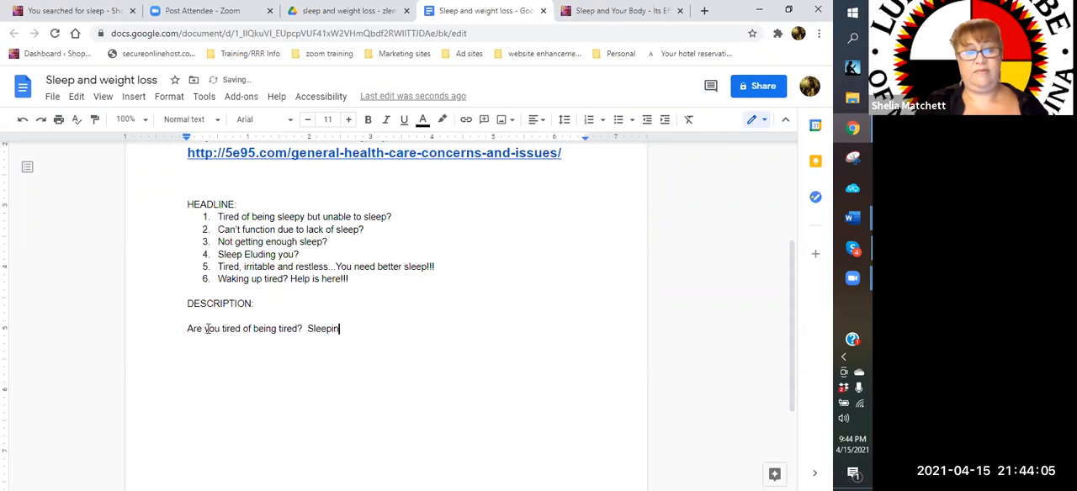
type("g 8 hours and still ")
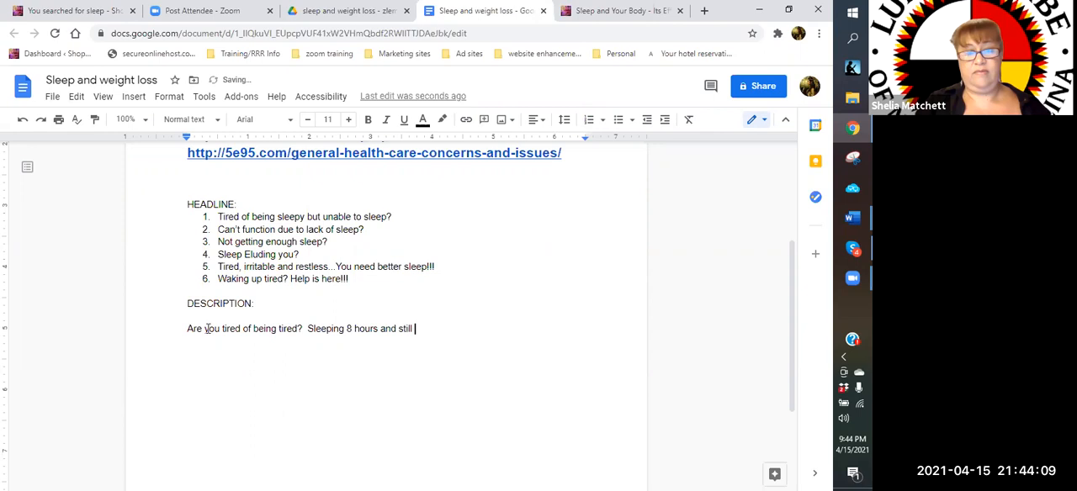
type("feel like you could")
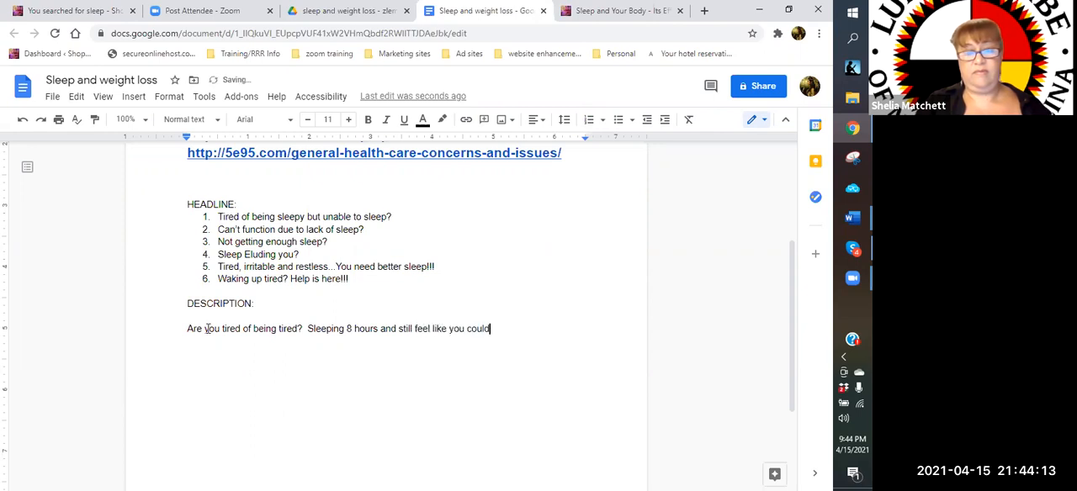
type(" sleep 8 more")
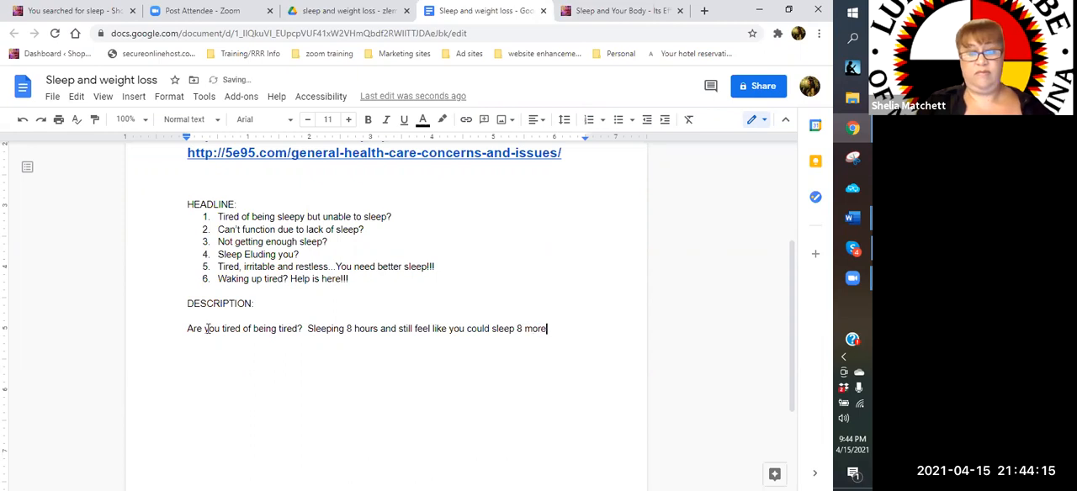
type("?  Then you ")
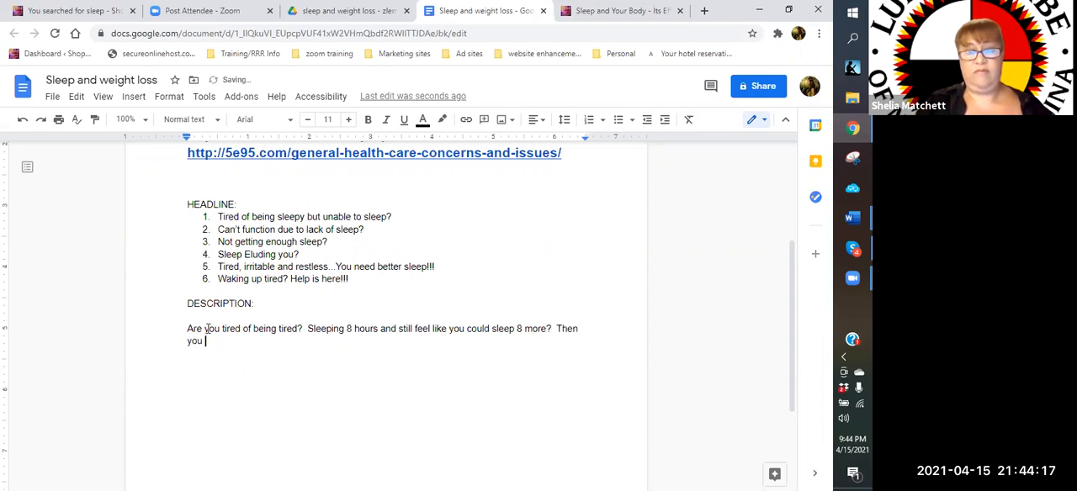
type("definit")
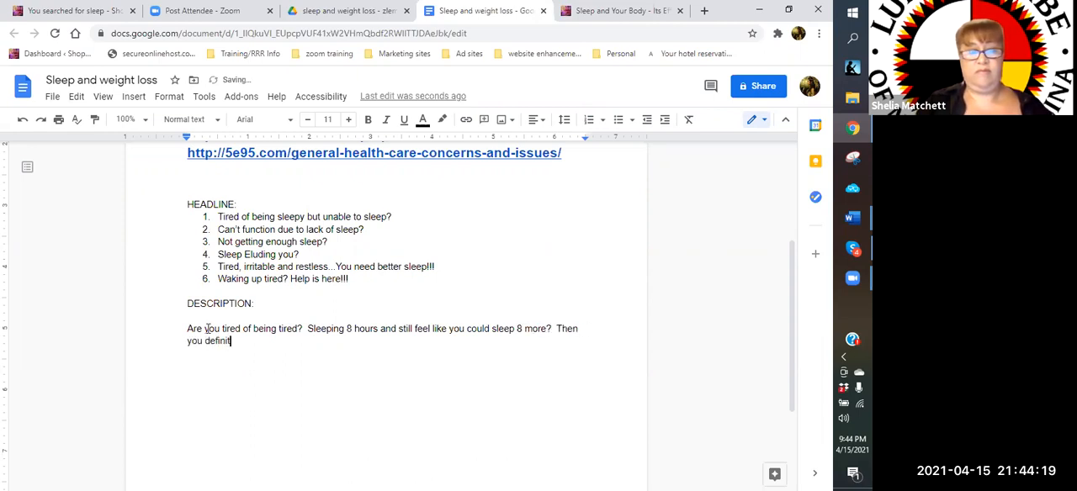
type("ely need to ha")
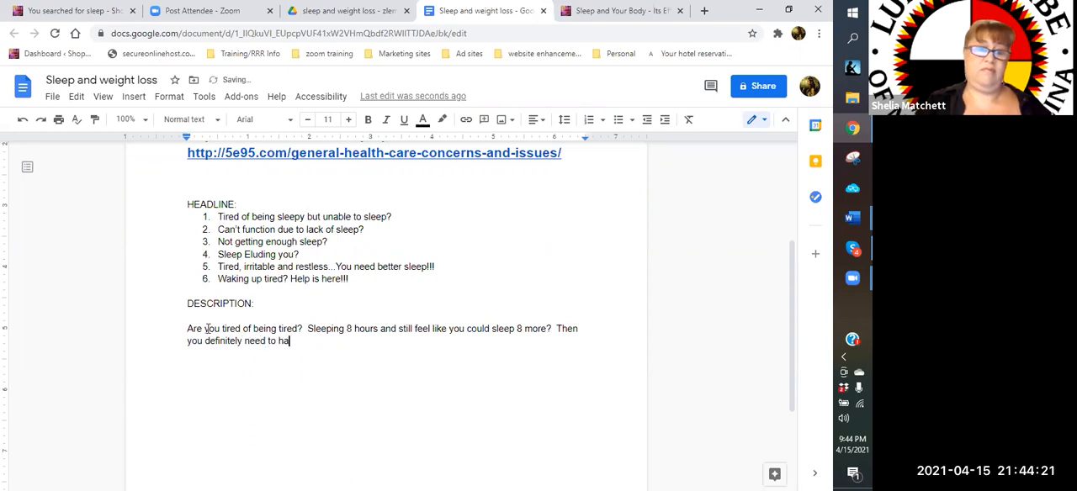
type("ve a look at this")
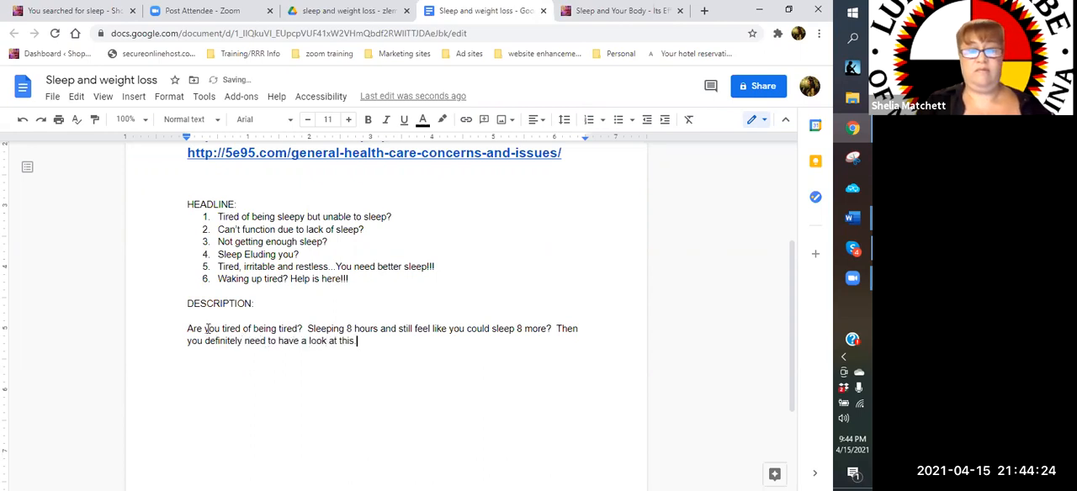
Close the question with a question mark and add "Then you definitely need to have a look at this" to the description
key("BackSpace")
Add "New age, innovative ways to sleep naturally and get a better quality, restful sleep" to the description as a new sentence
type(".  New age.")
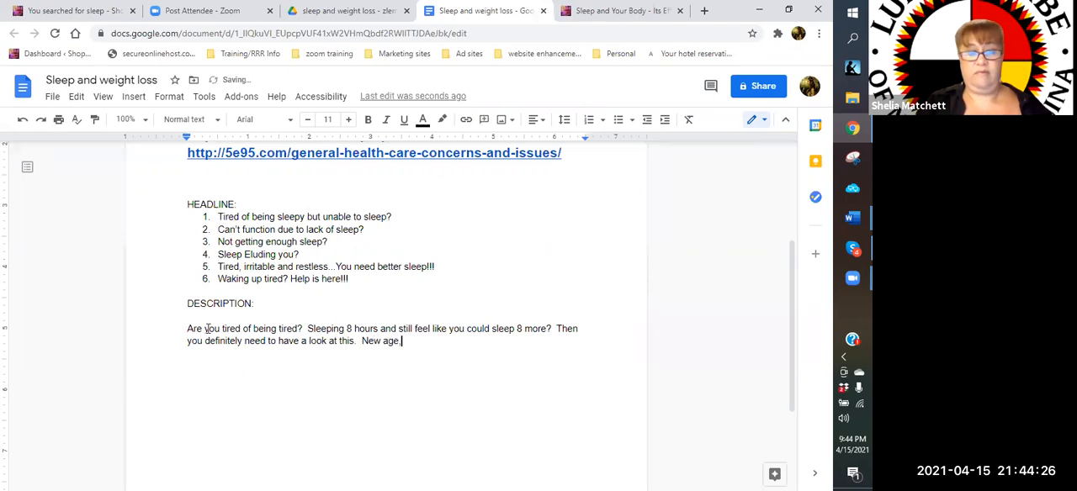
key("BackSpace")
type(", ")
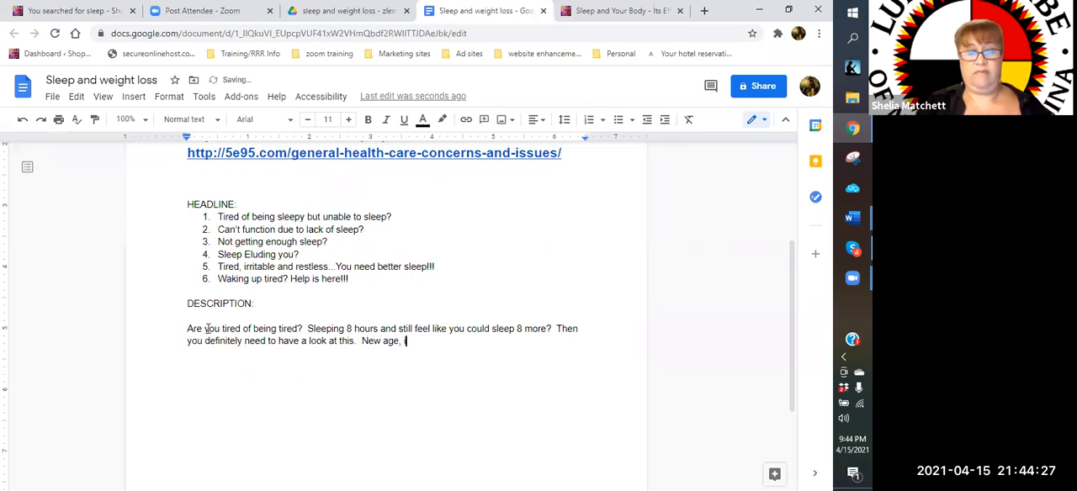
type("innovative ")
type("ways to sl")
type("eep naturally a")
type("nd get a better q")
type("uality, res")
type("t")
type("ful s")
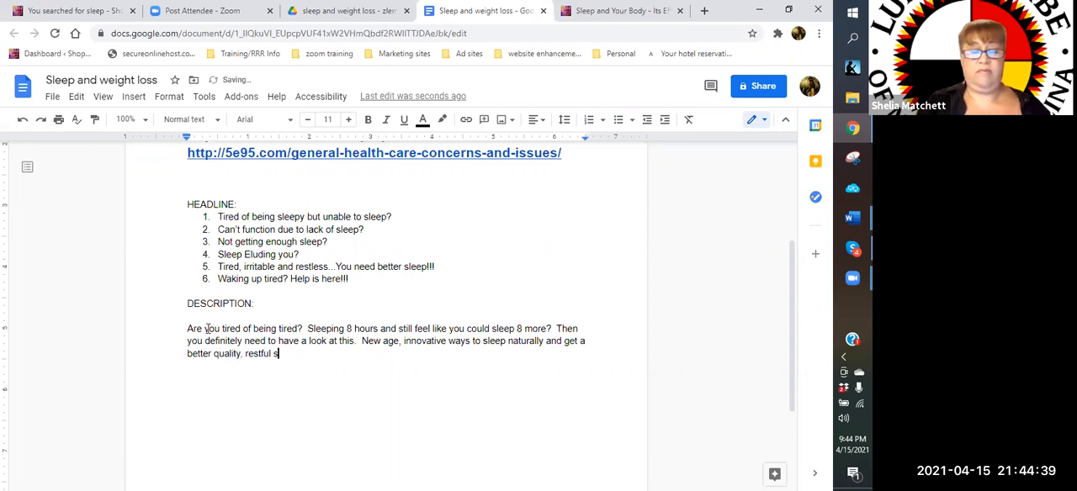
type("leep.")
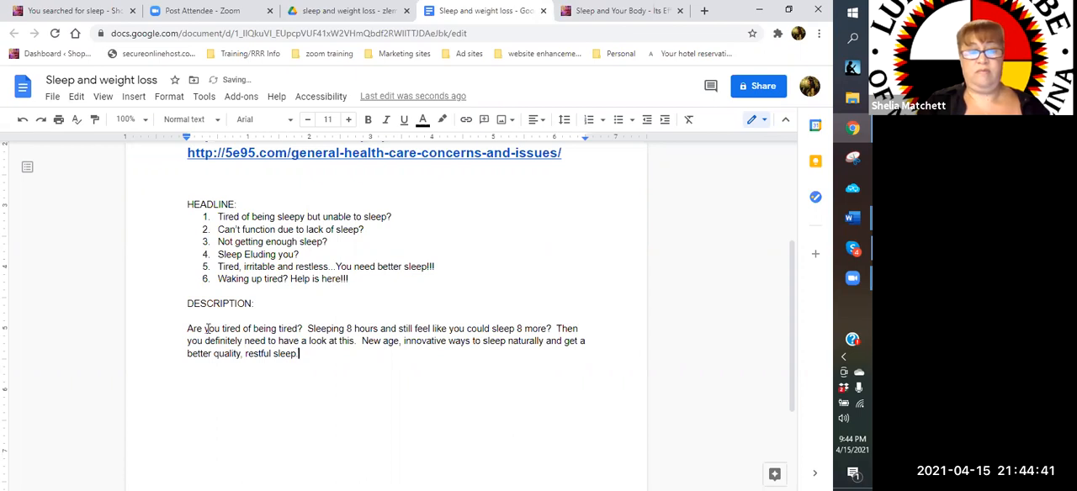
type("  All you need is a bit of water and a sna")
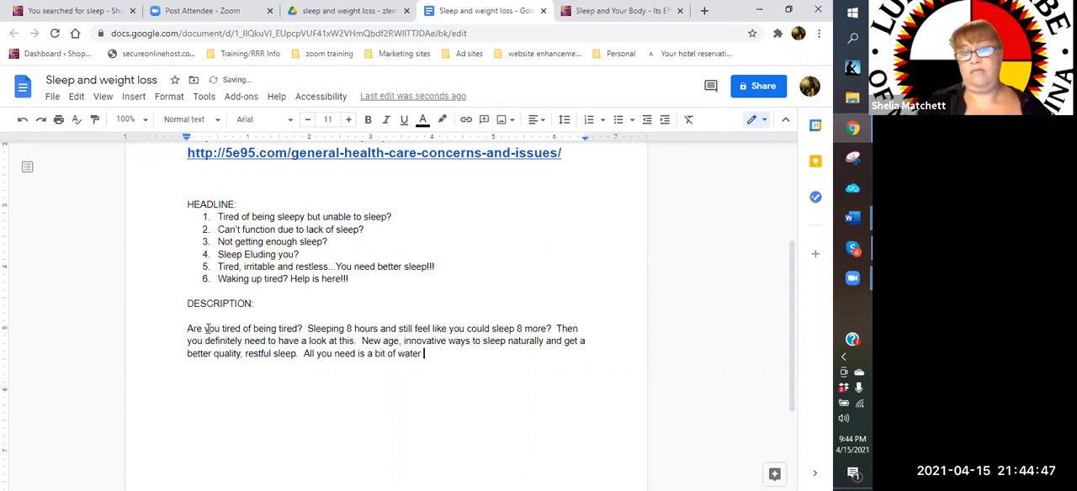
Finish the description paragraph with the sentence "All you need is a bit of water and a SNAP!!!"
key("BackSpace")
key("BackSpace")
key("BackSpace")
type("SNAP!!!")
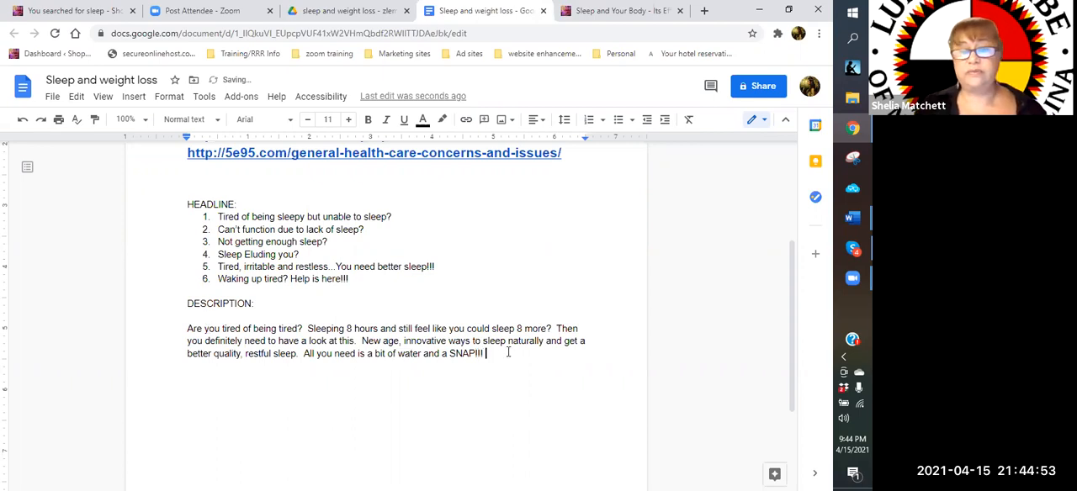
Look through the "Sleep and Your Body" blog post for ad ideas, including its sections on weight gain and wrinkles
left_click(633, 11)
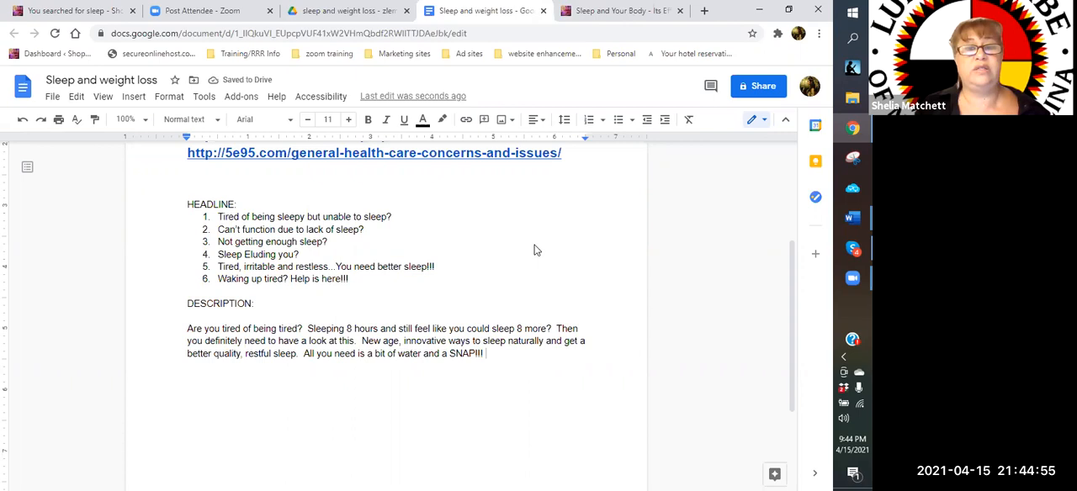
scroll(533, 249, "down", 3)
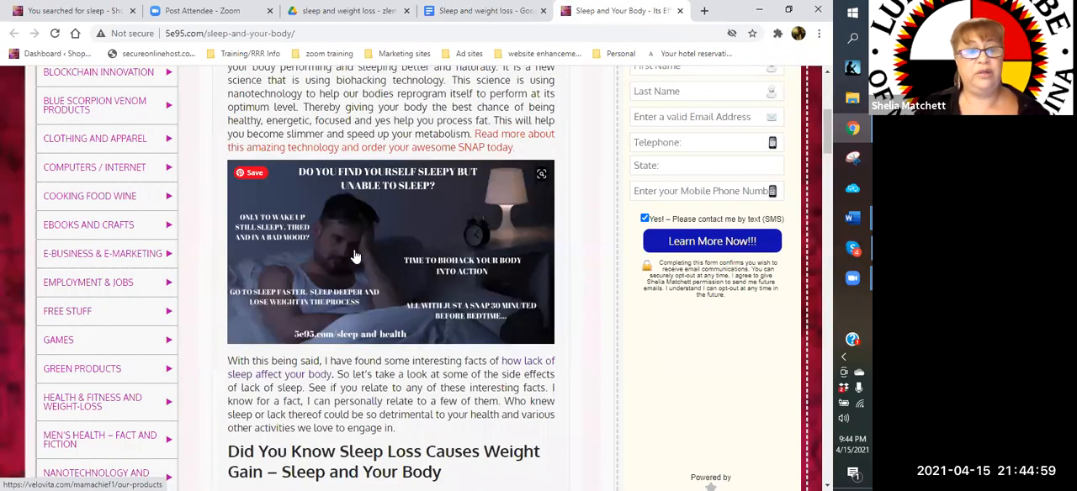
scroll(471, 268, "down", 2)
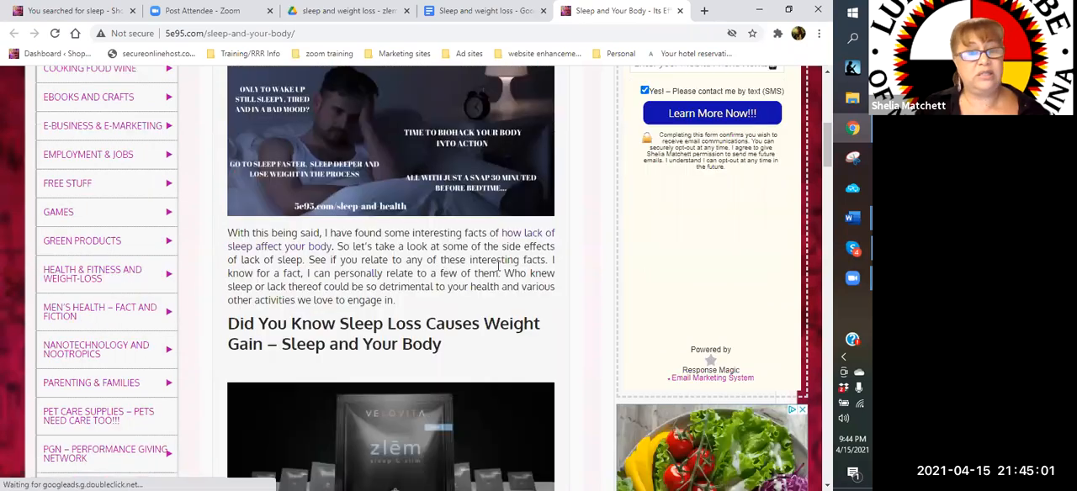
scroll(494, 293, "down", 5)
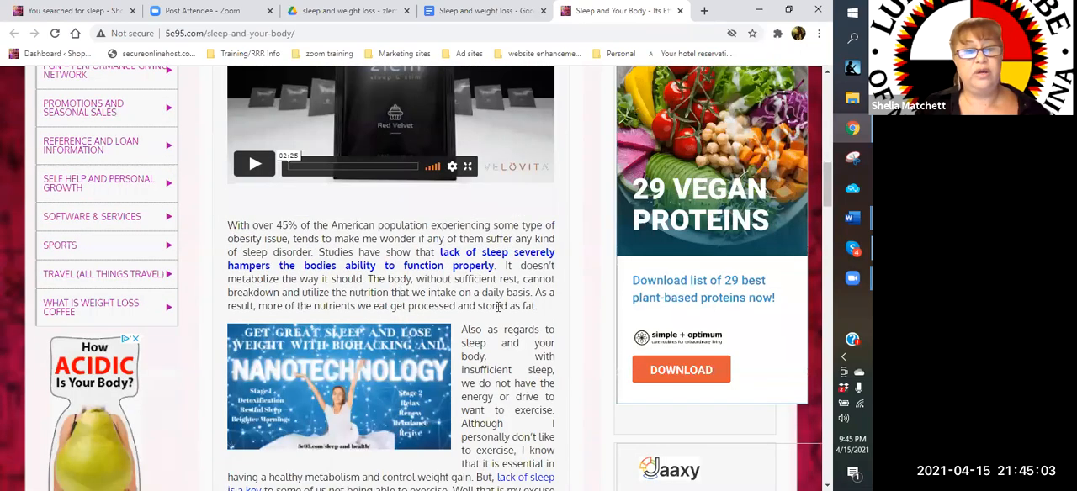
scroll(499, 308, "down", 2)
scroll(499, 308, "down", 2)
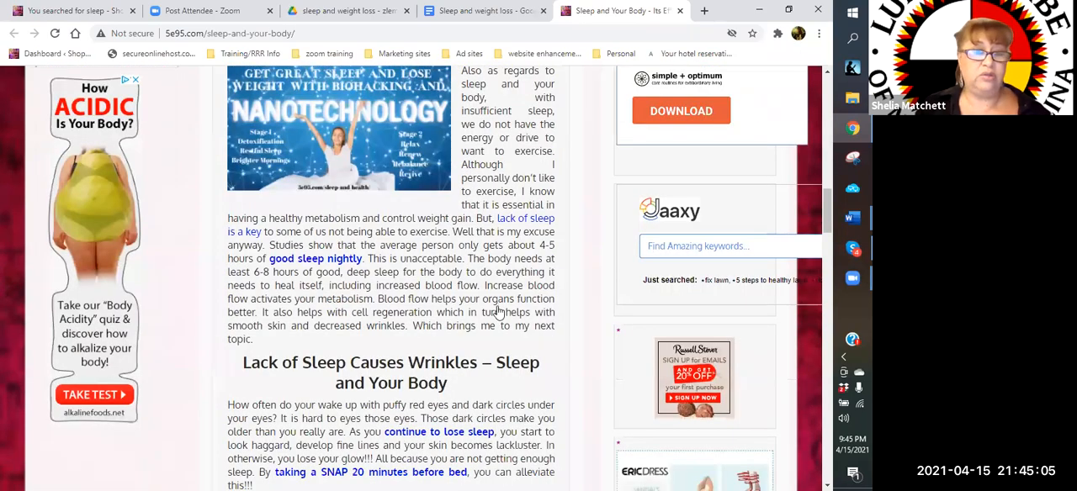
scroll(434, 310, "down", 4)
scroll(579, 286, "down", 1)
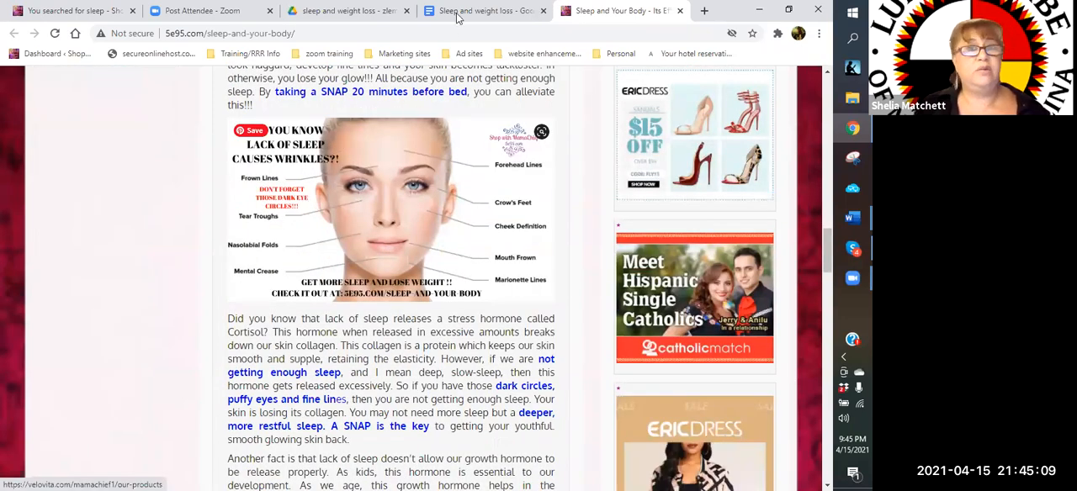
Return to the "Sleep and weight loss" document and add a seventh headline reading "Did you know sleep helps with Wrinkle"
key("ctrl+shift+Tab")
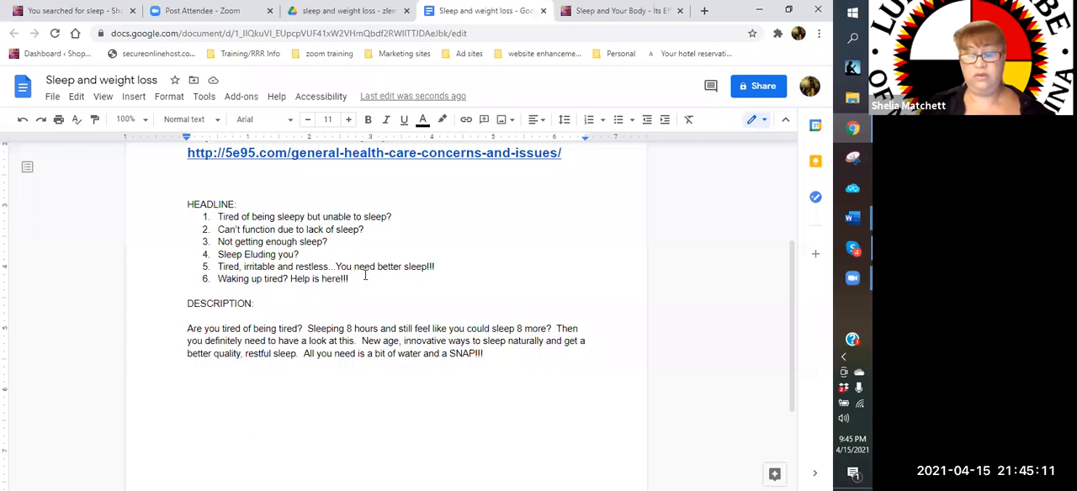
key("Return")
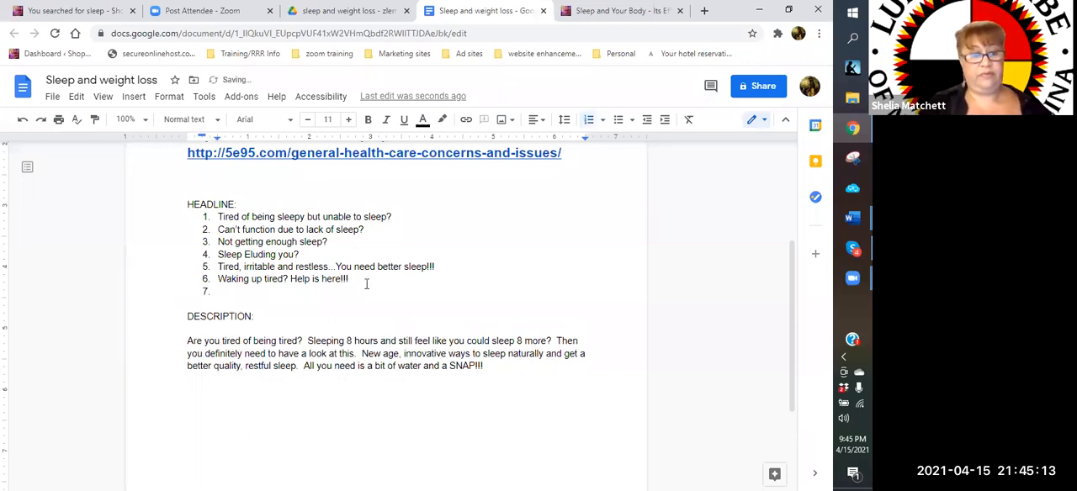
type("Did you kn")
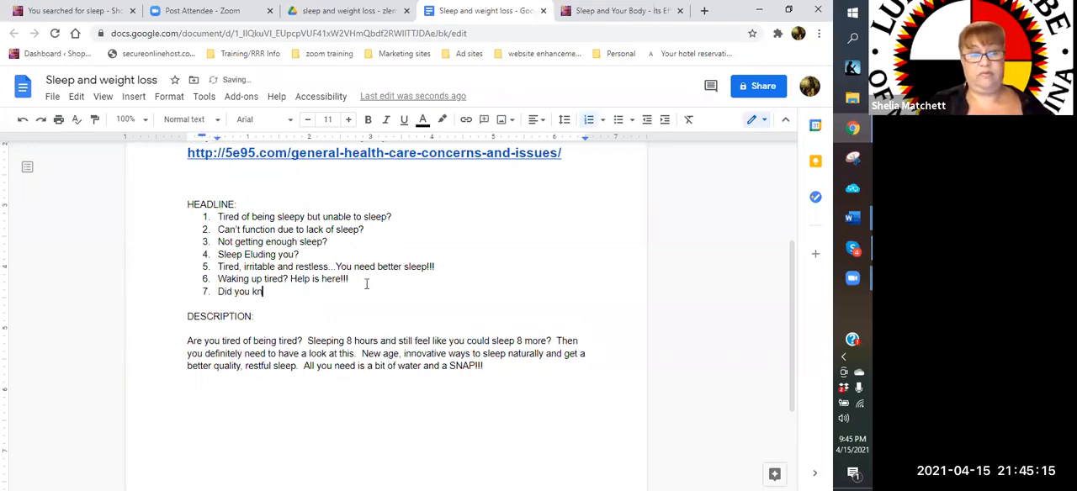
type("ow sleep helpf")
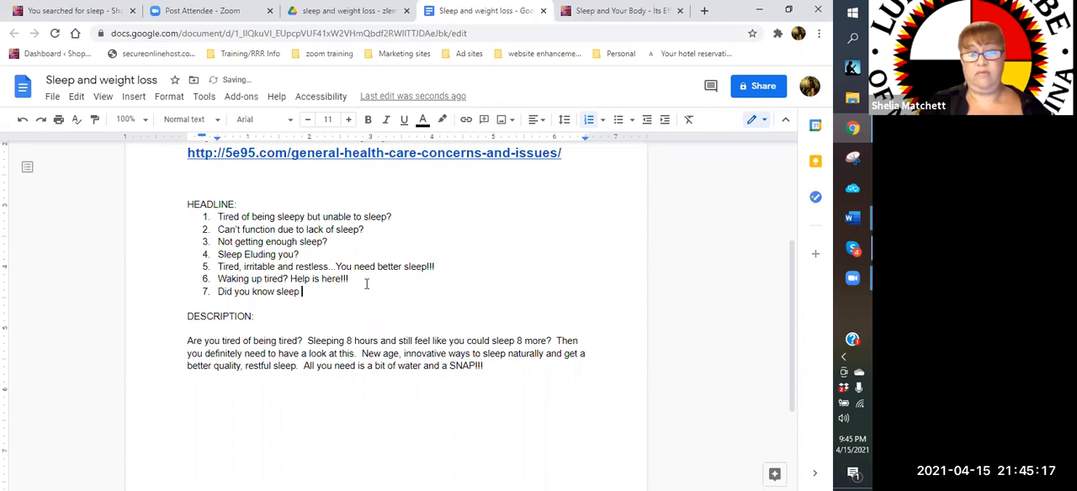
key("BackSpace")
type("with")
key("BackSpace")
key("BackSpace")
key("BackSpace")
key("BackSpace")
key("BackSpace")
type("s with Wrinkle")
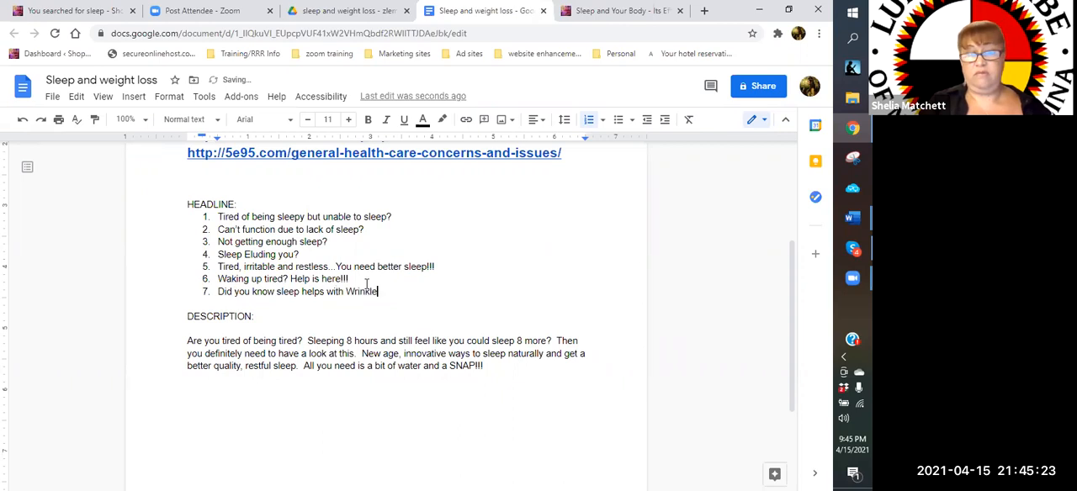
Replace "with Wrinkle" in the seventh headline with "the sign of aging?"
key("BackSpace")
key("BackSpace")
key("BackSpace")
key("BackSpace")
key("BackSpace")
key("BackSpace")
key("BackSpace")
key("BackSpace")
key("BackSpace")
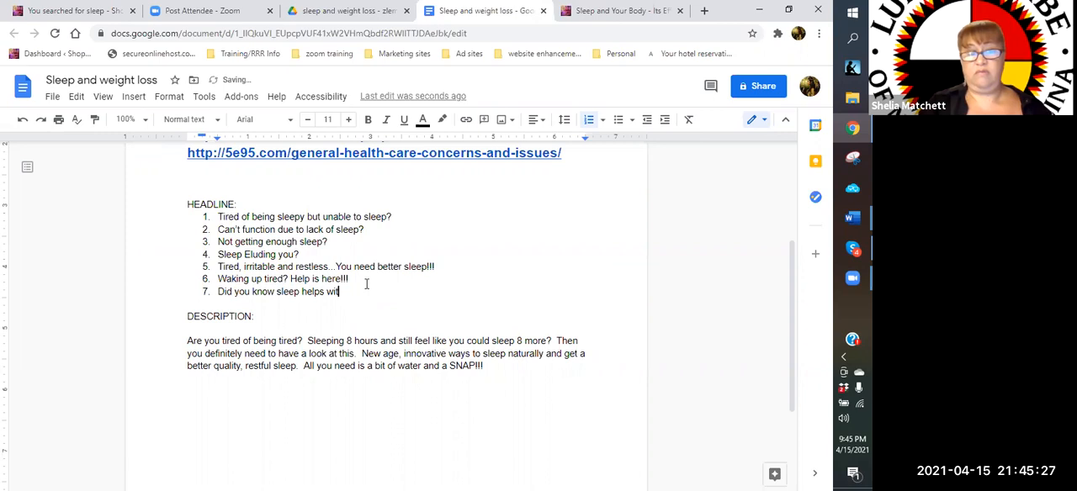
key("BackSpace")
key("BackSpace")
key("BackSpace")
type("the sign of aging")
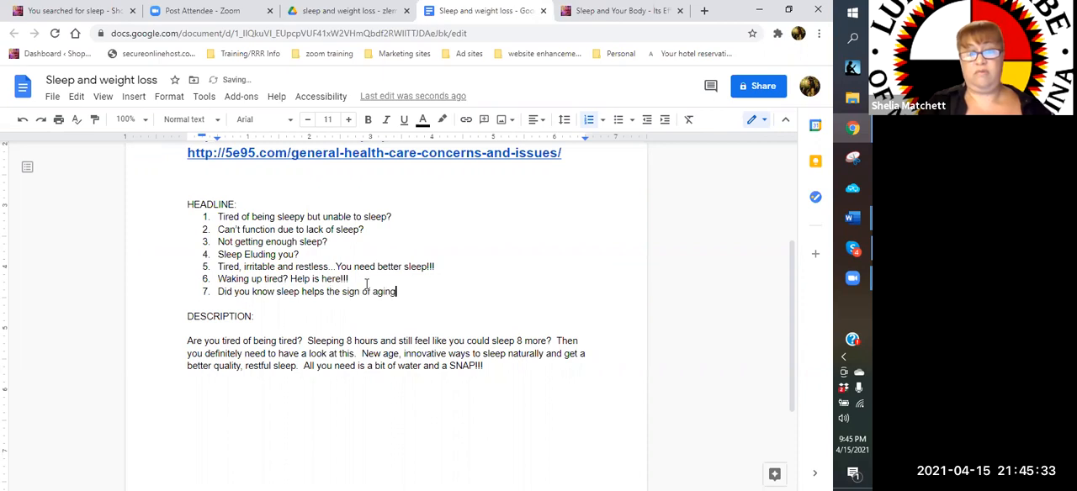
type("?")
Start a second description paragraph below the first, separated by a blank line, with "Do you have the appearance of those little"
left_click(507, 368)
key("Return")
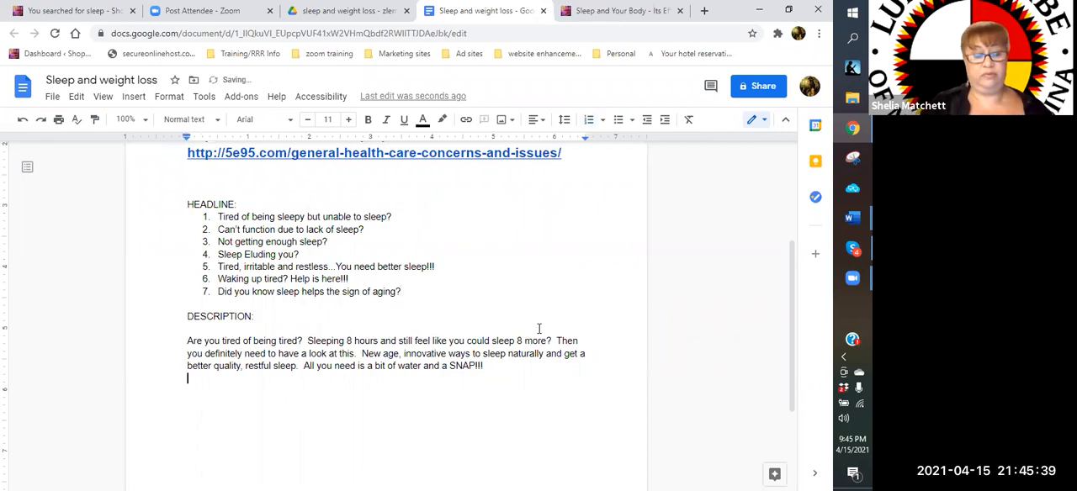
key("Return")
type("Do you have the appearn")
key("BackSpace")
type("ance of those ")
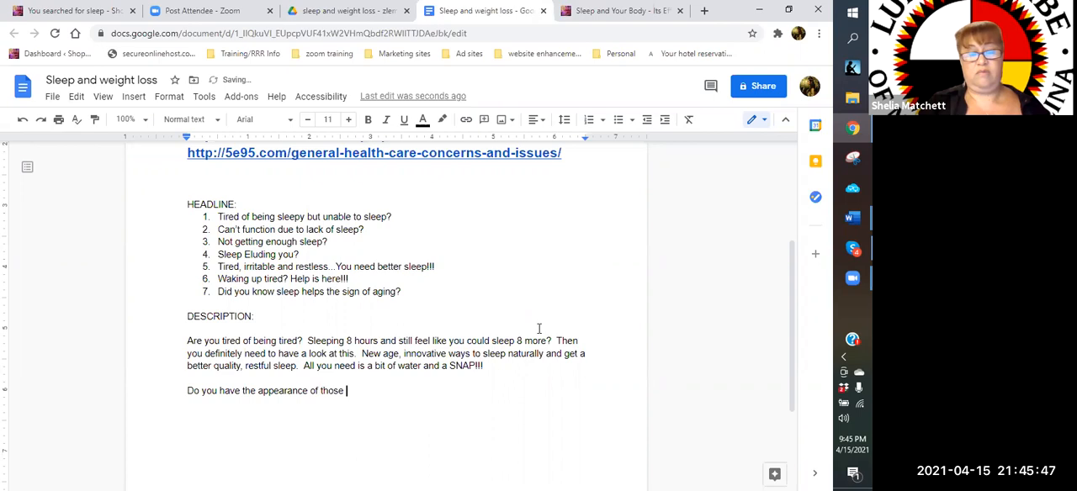
type("little \"cr")
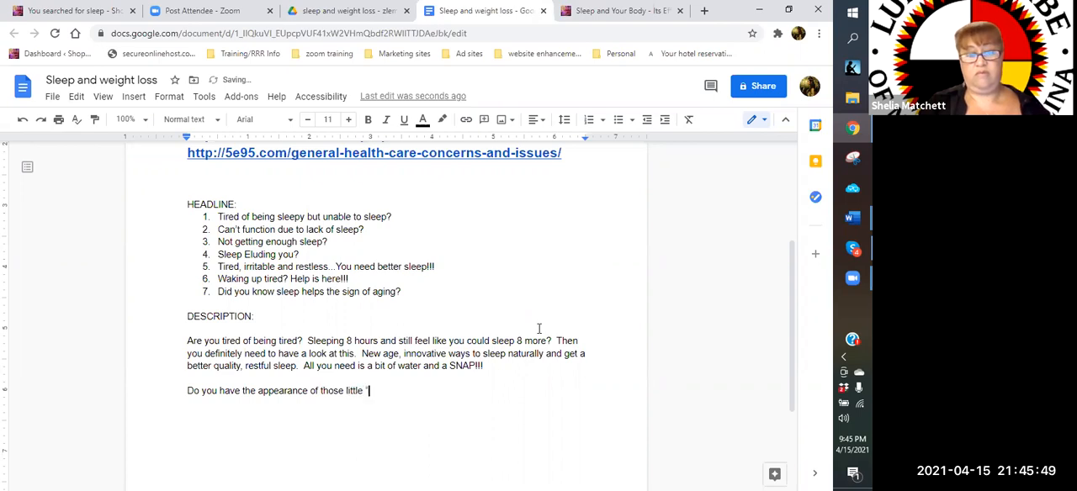
type("ows feet\"")
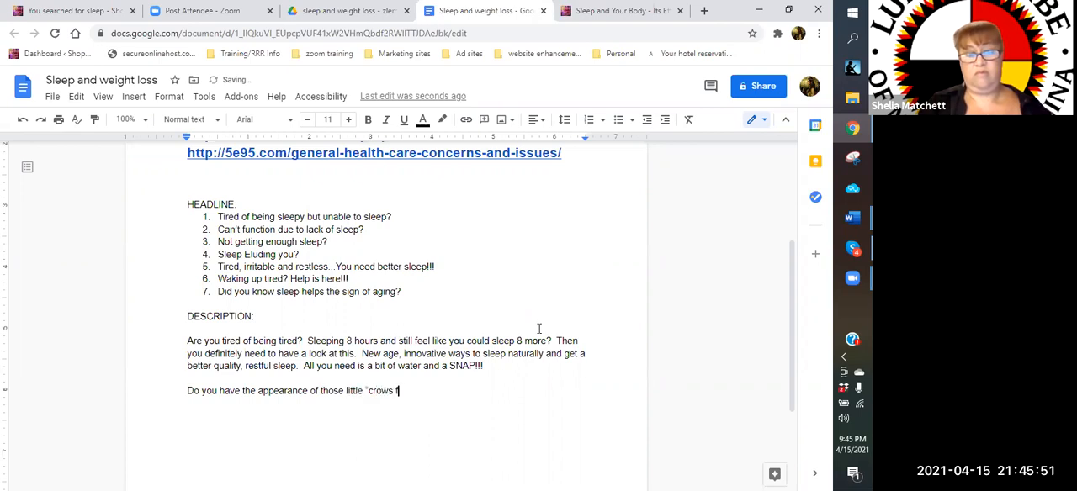
Complete the opening question of the second description paragraph with "crows feet" in quotation marks, followed by "around your eyes?"
key("BackSpace")
type("\" around you")
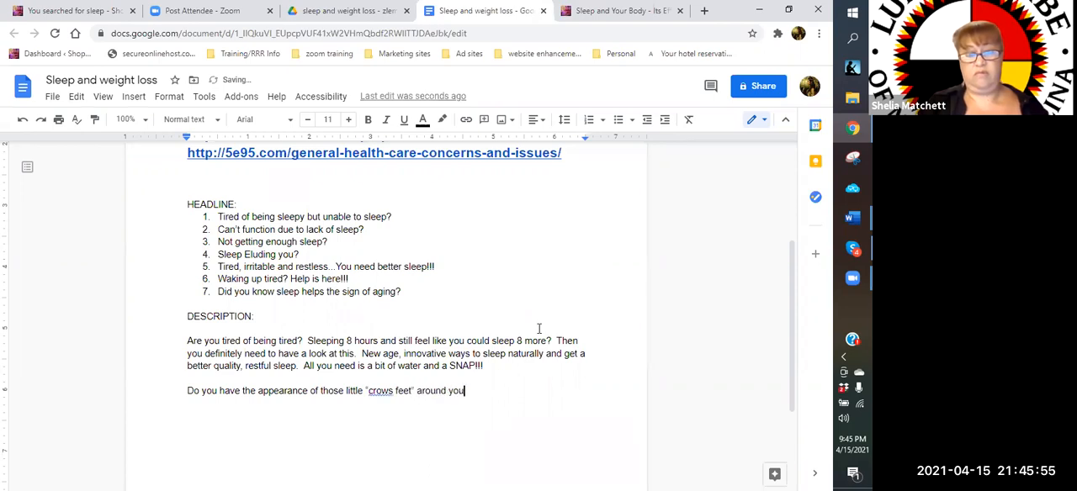
type("r e")
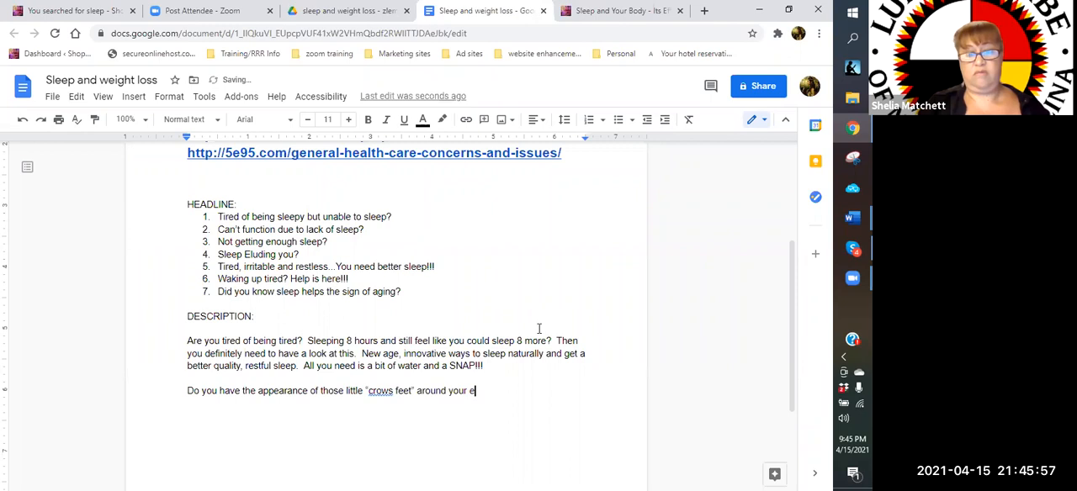
type("yes?  Howabou")
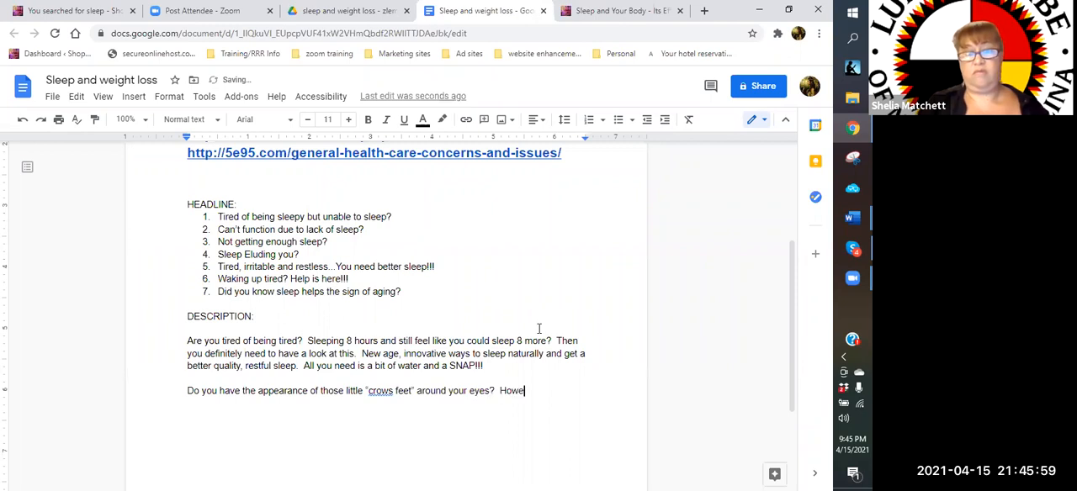
type("t tho")
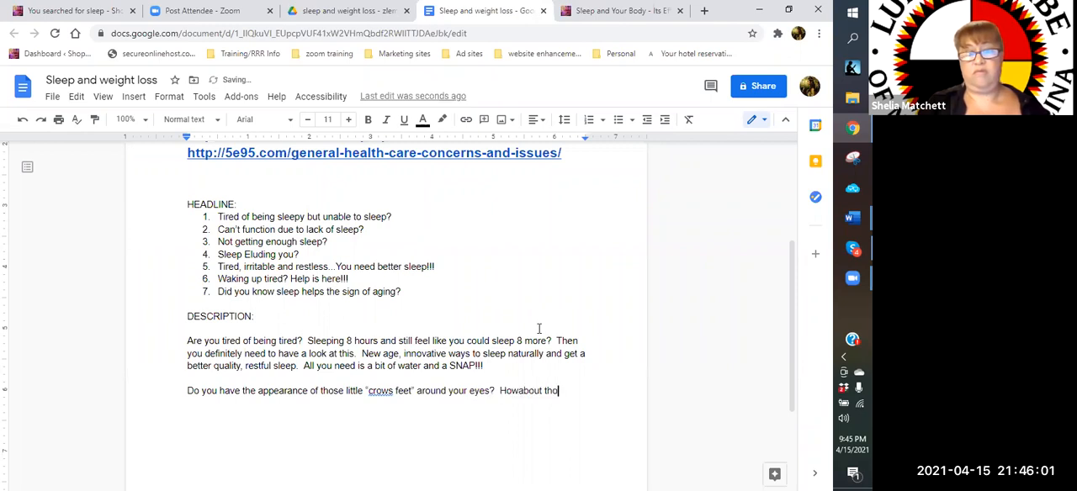
type("se laugh lines? ")
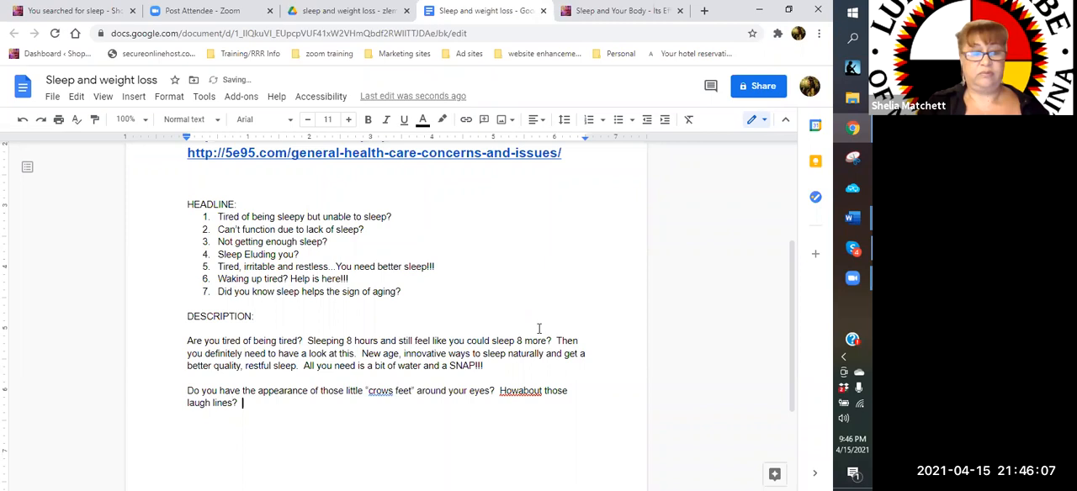
type("Did you kn")
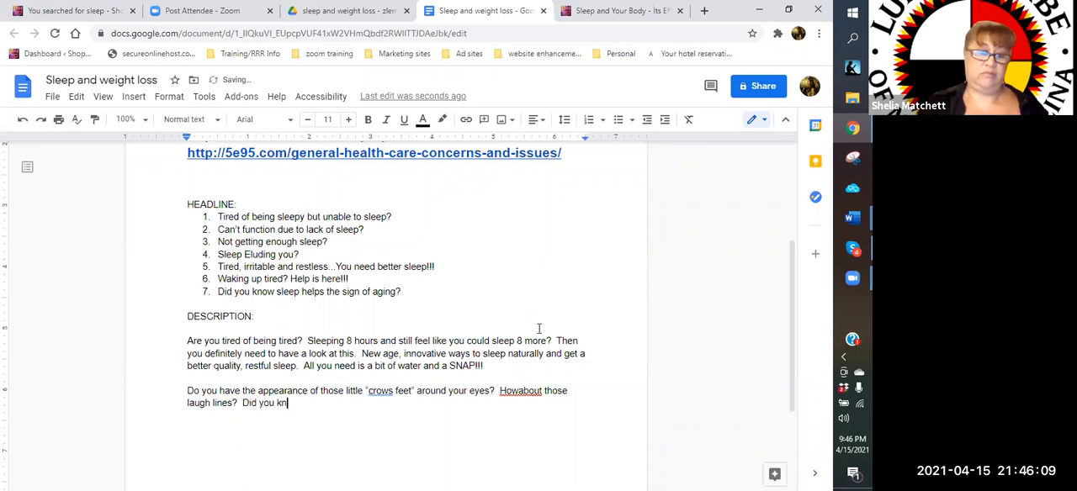
type("ow that lack of sle")
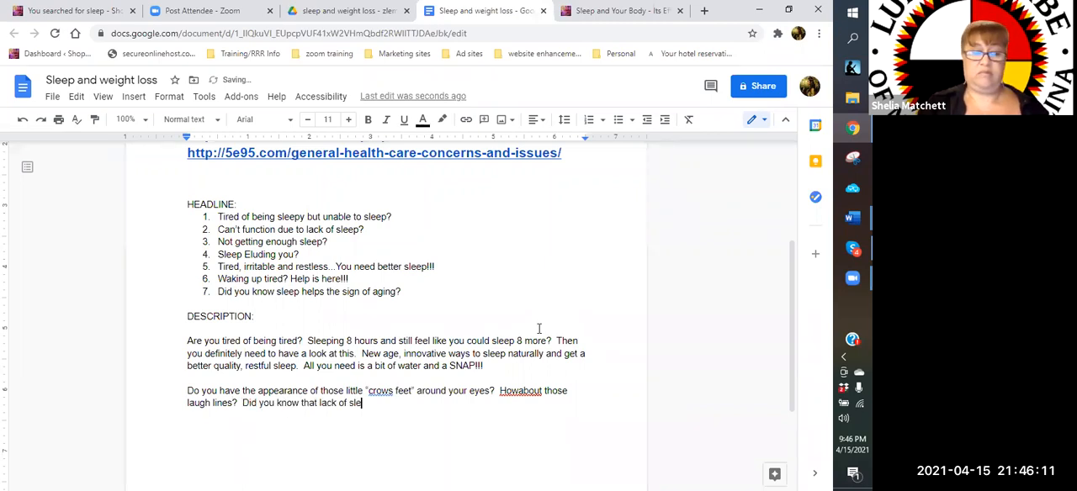
type("ep is a contributing factor ")
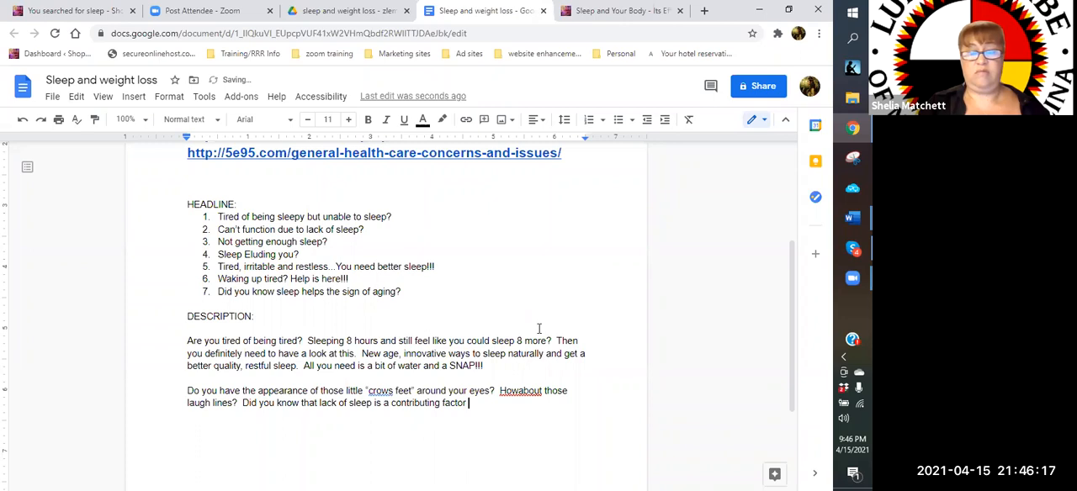
type("to some aging")
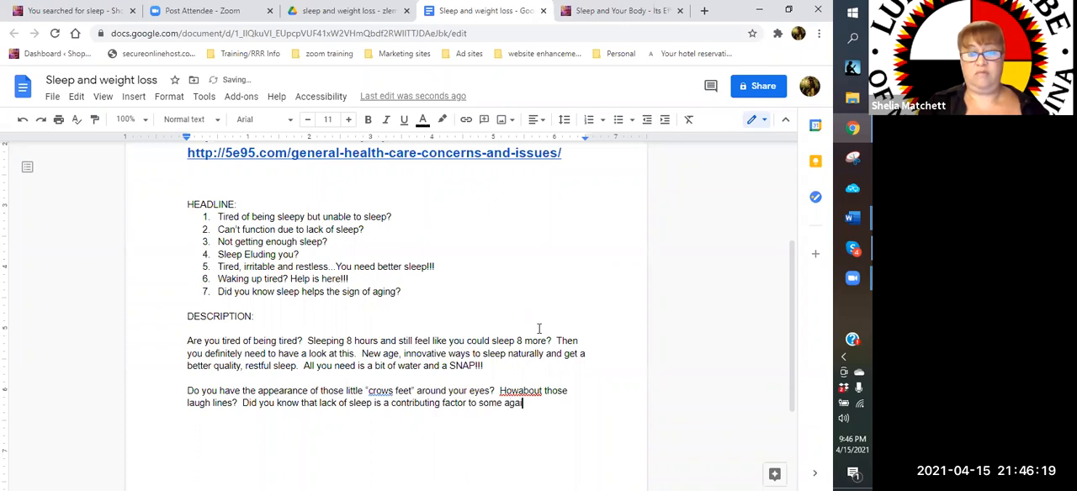
type(" issues?")
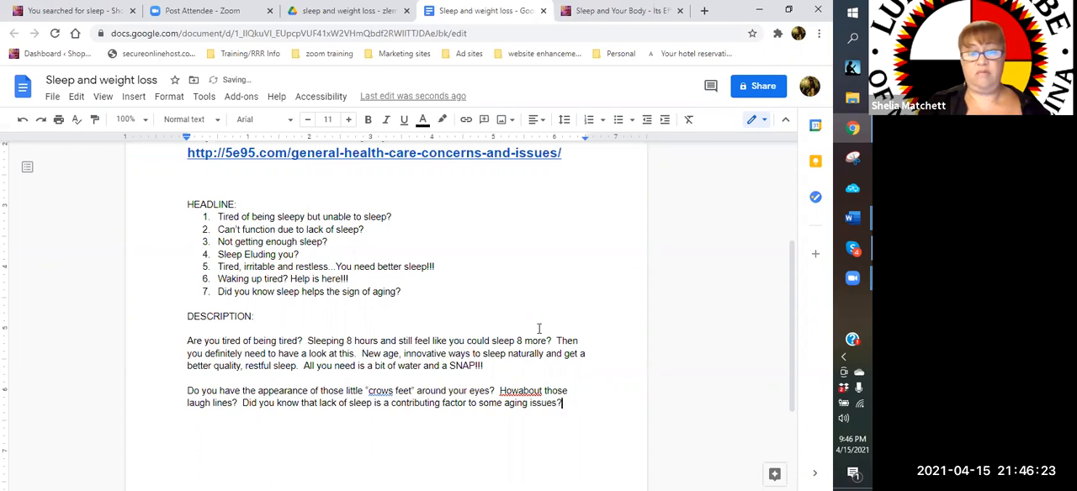
type("  Havin")
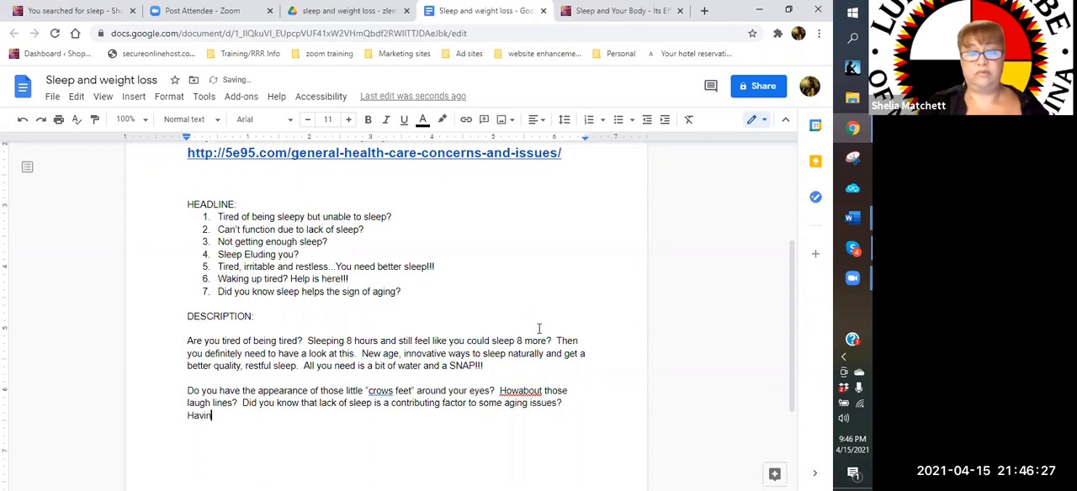
type("g a good")
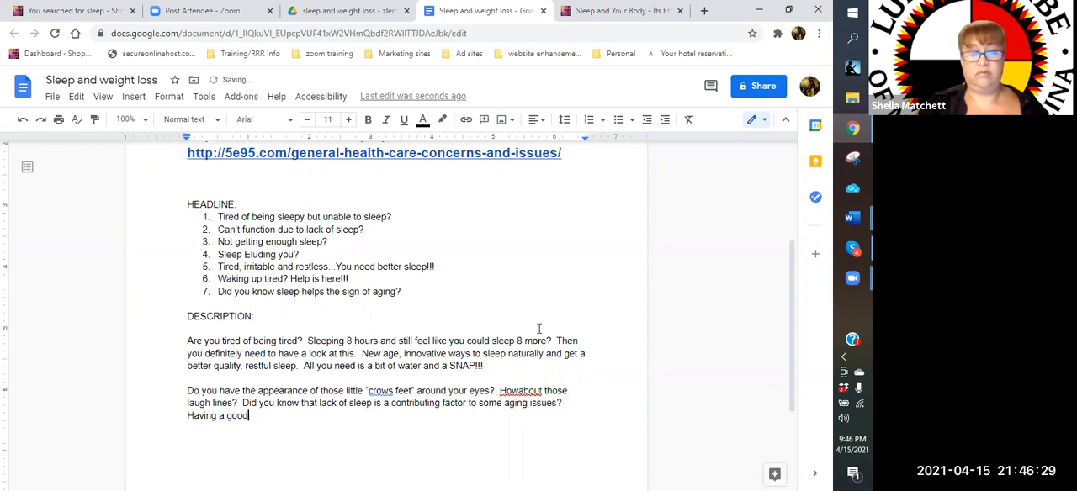
type(", quality sleep ")
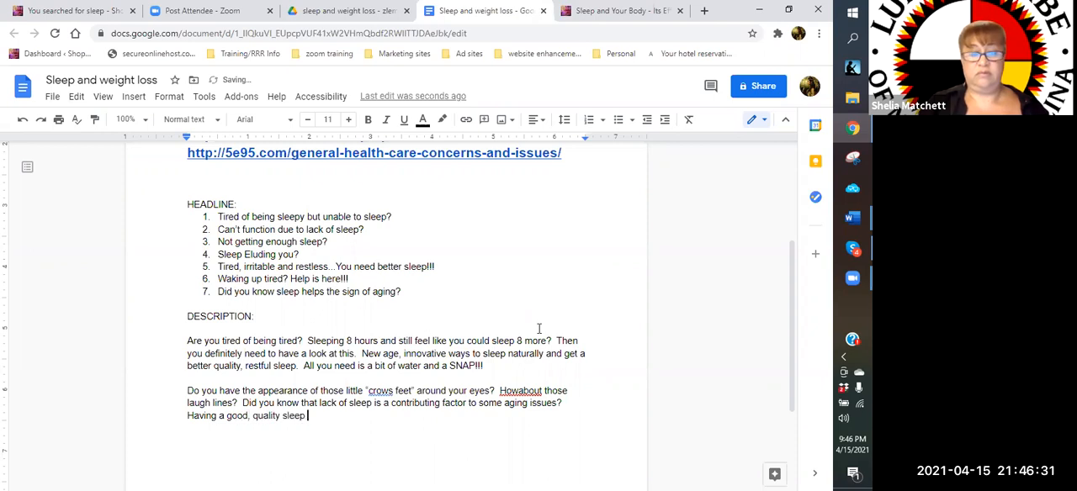
type("and a restuf")
Add the sentence "Having a good, quality sleep and a restful night can help you look years younger." to the second description paragraph
key("BackSpace")
key("BackSpace")
type("ful night can help you look years younger.  If you are having issue")
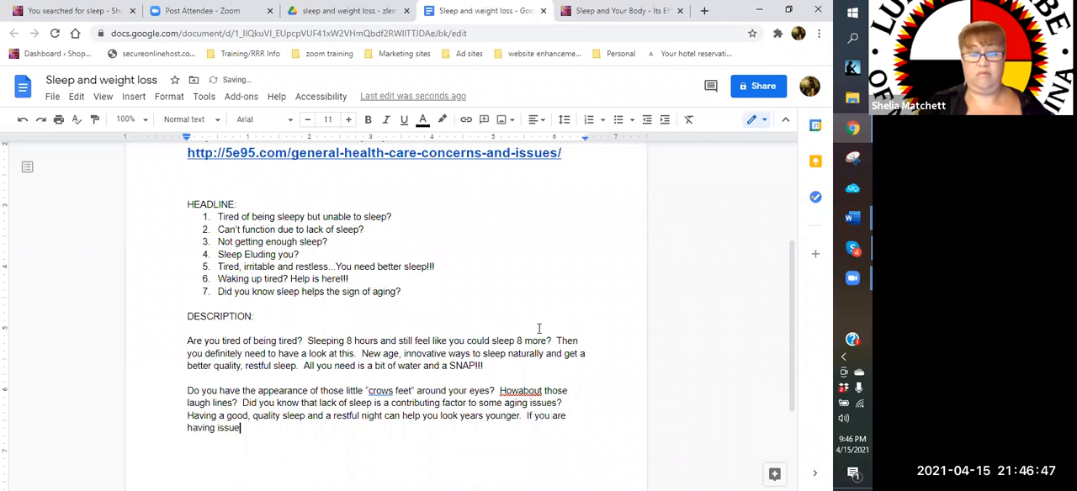
type("s with your sle")
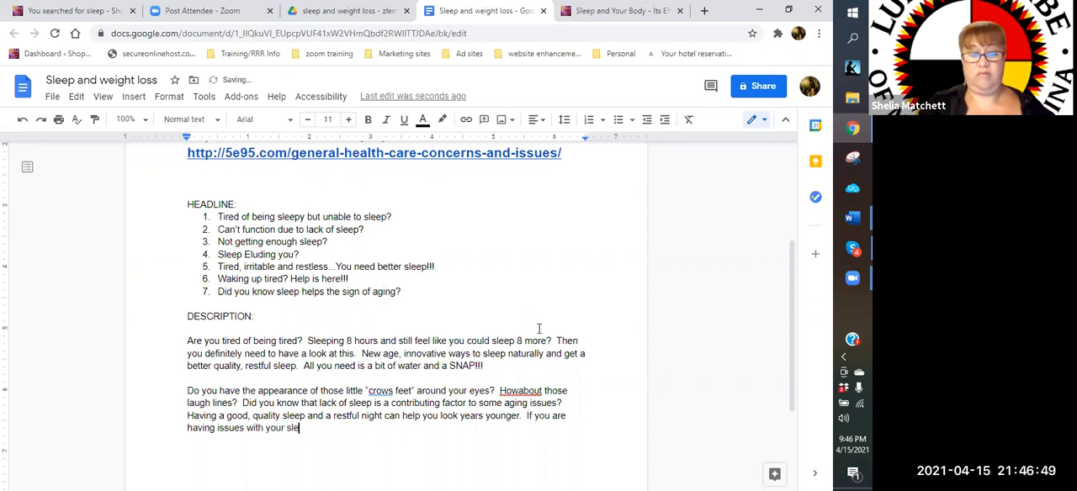
type("ep pattern,")
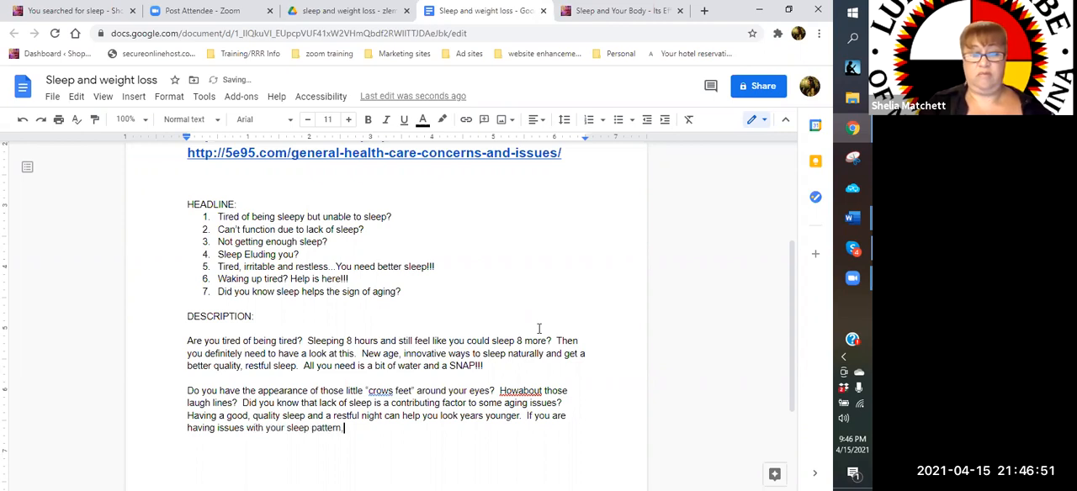
type(" then this vegan-f")
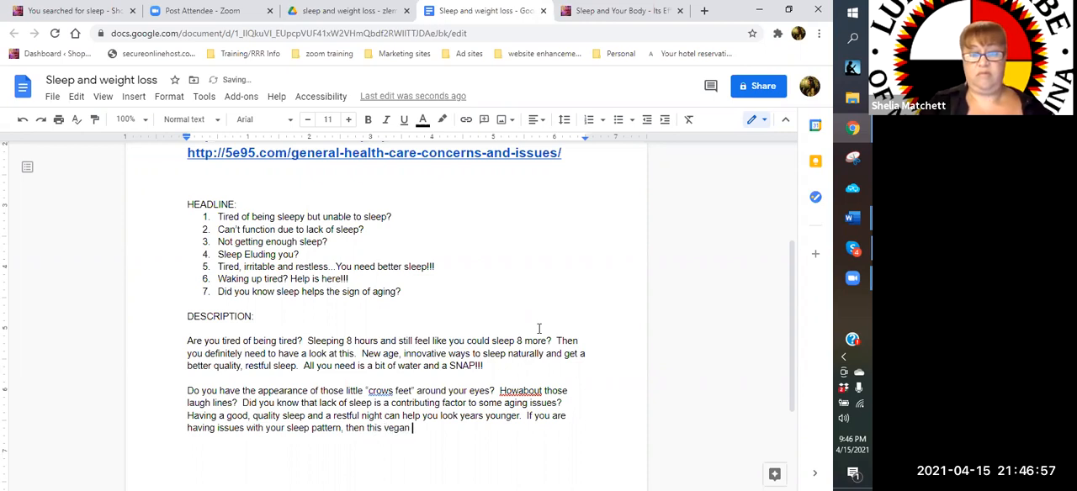
type("re")
Extend the last sentence of the second description paragraph with "this vegan-friendly,"
key("BackSpace")
type("iendly,")
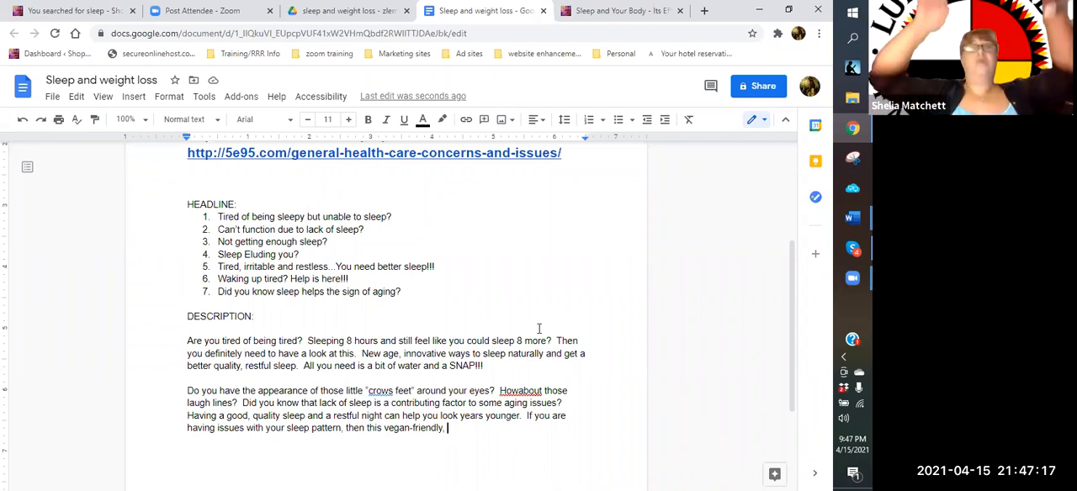
left_click(538, 328)
type("GMO")
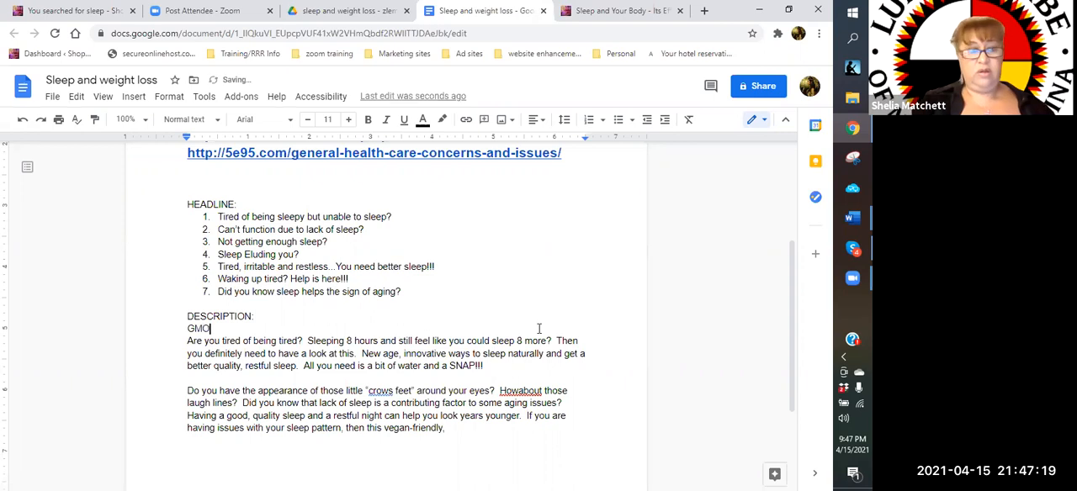
key("BackSpace")
key("BackSpace")
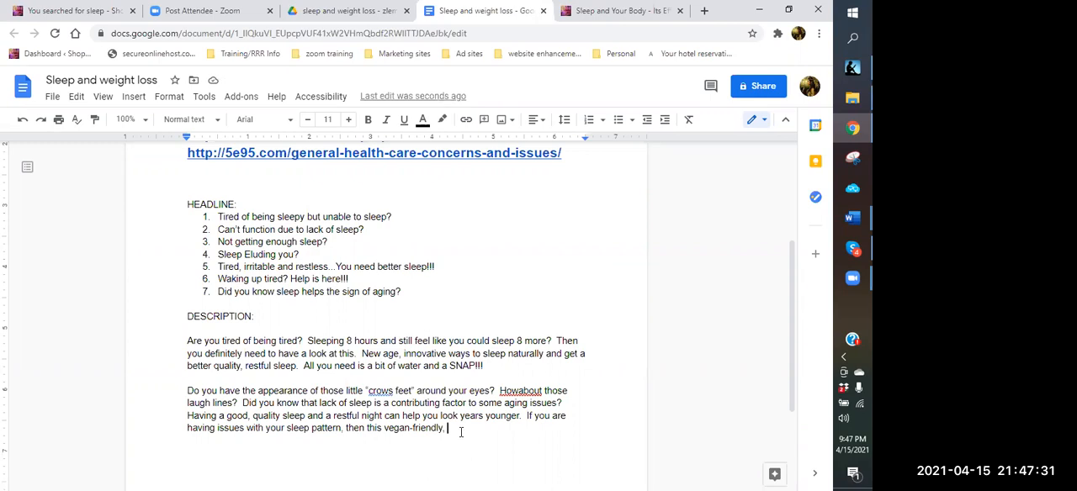
Add "non-gmo, gluten-free" after "vegan-friendly," at the end of the second description paragraph
type("non-gmo, gluten-free")
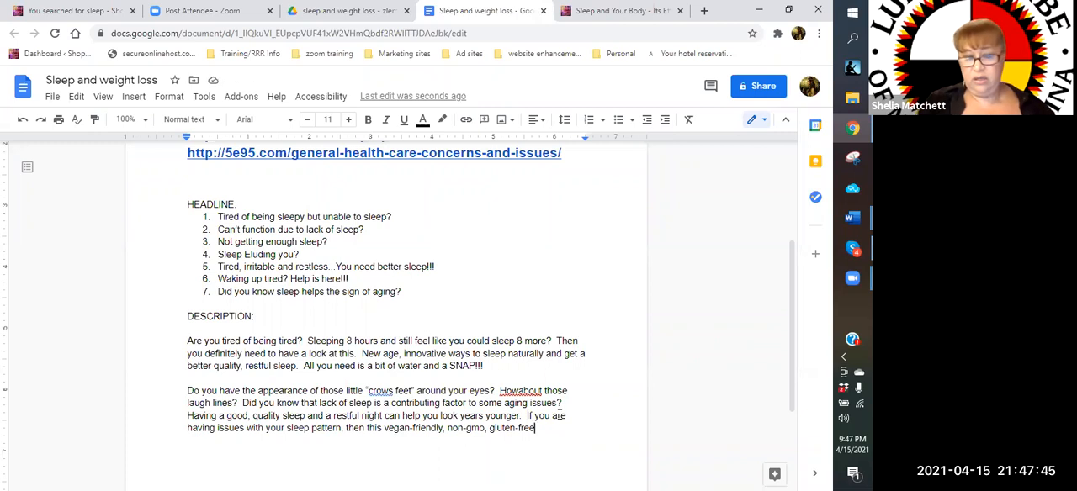
Finish the second description paragraph with "and keto friendly product could be just what you need!!!"
type("and keto frien")
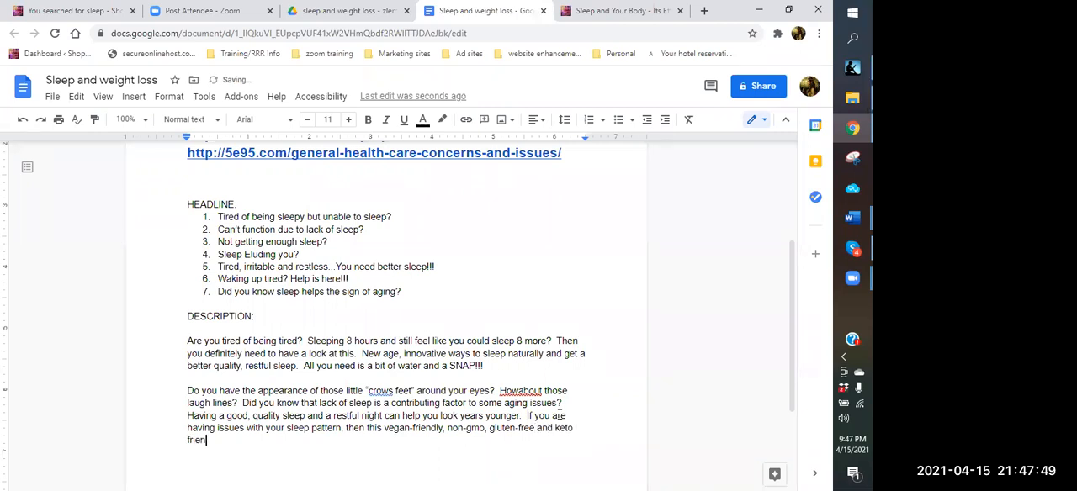
type("dly product could be just what you need")
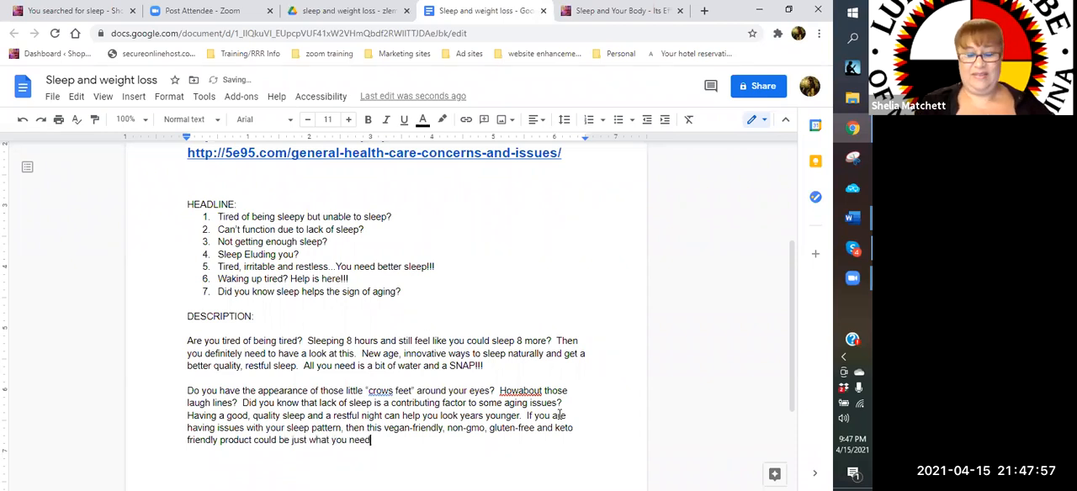
type("!!!")
Correct the flagged spellings in the second description paragraph to "How about" and "crow's"
scroll(552, 417, "down", 1)
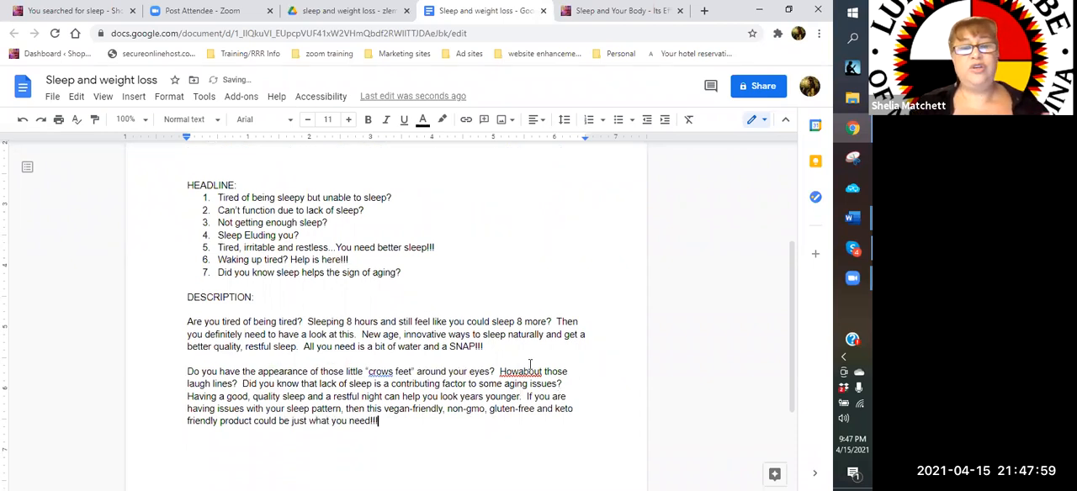
left_click(520, 327)
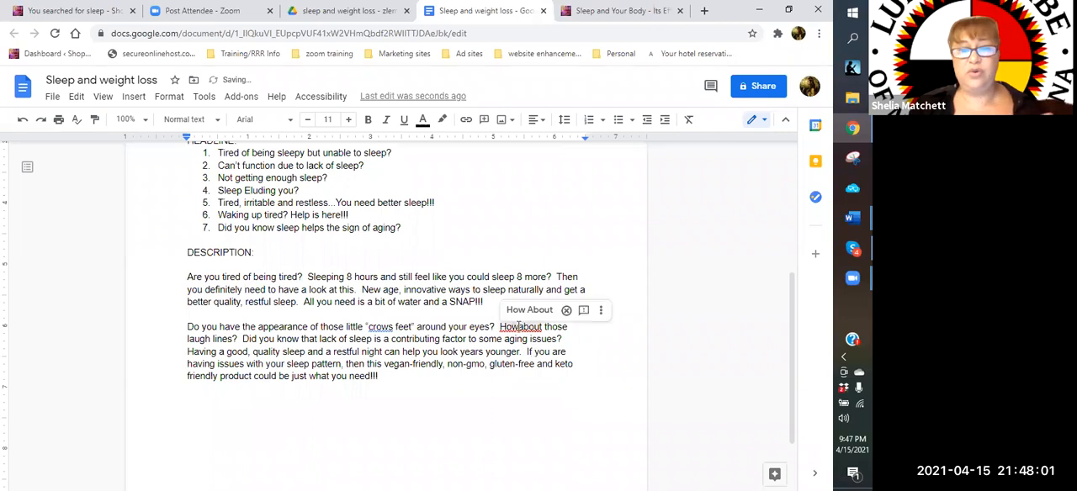
left_click(389, 328)
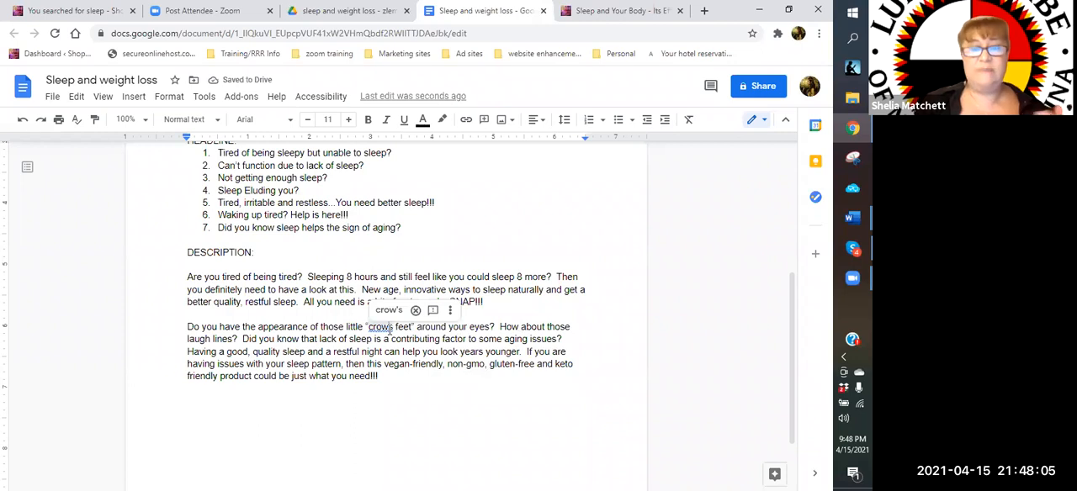
left_click(389, 309)
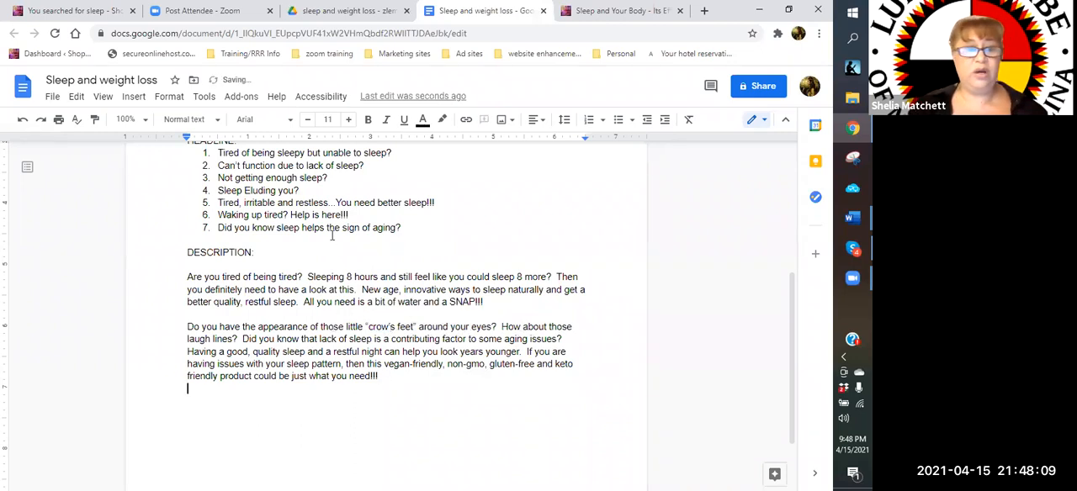
Review the whole document, covering its links, numbered headlines and both description paragraphs
scroll(341, 337, "up", 3)
scroll(344, 381, "down", 2)
scroll(353, 320, "up", 4)
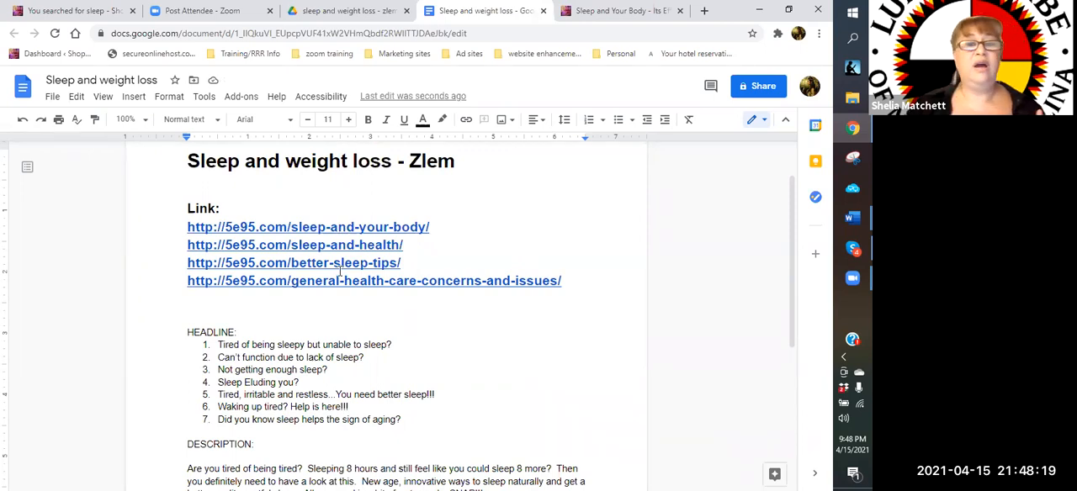
scroll(339, 274, "up", 2)
scroll(339, 271, "down", 5)
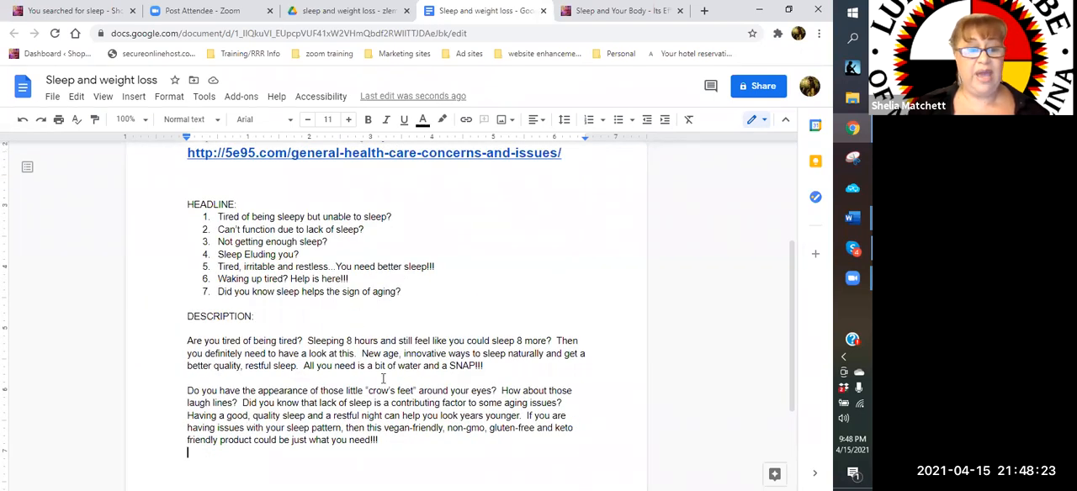
scroll(383, 379, "down", 3)
left_click(281, 347)
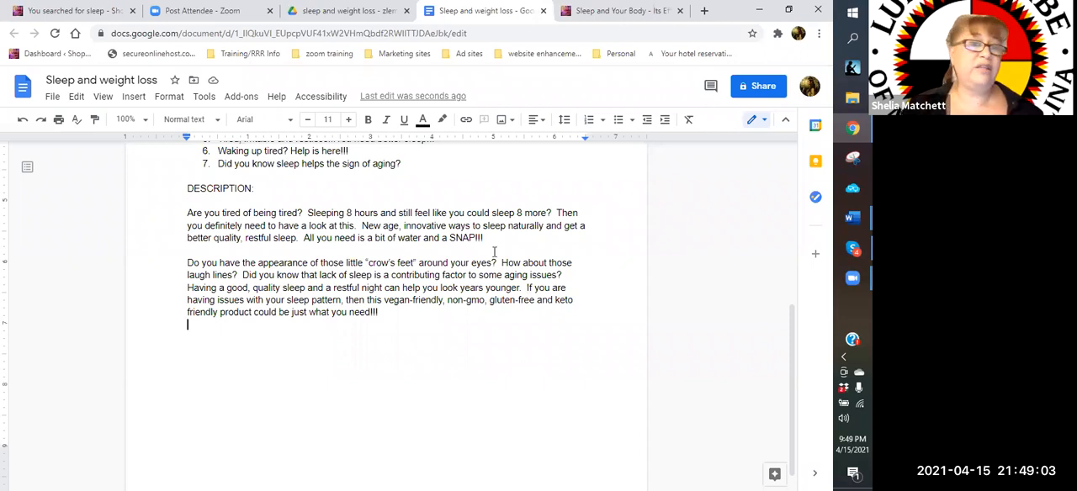
scroll(494, 251, "up", 5)
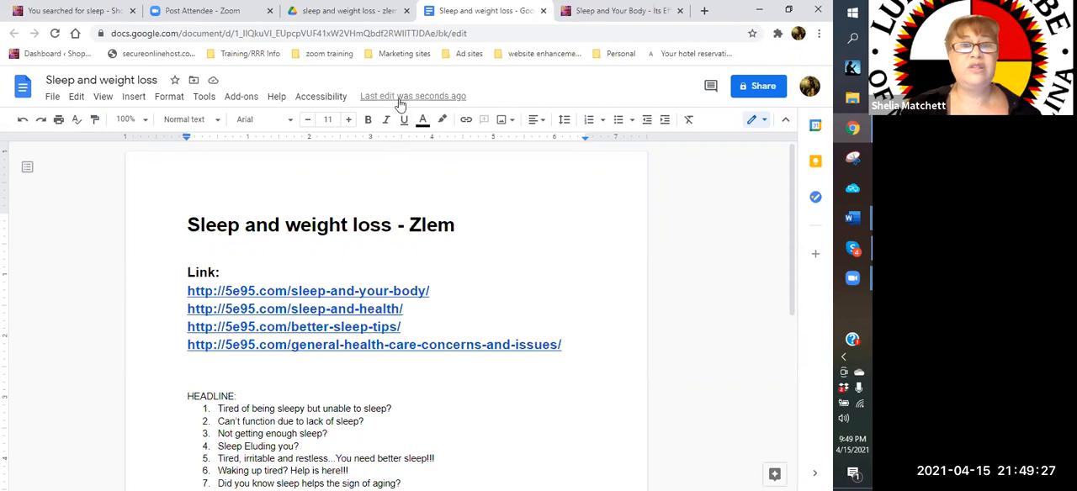
Inspect the document's people and link sharing options, close them unchanged, and look over the headlines and descriptions
left_click(762, 87)
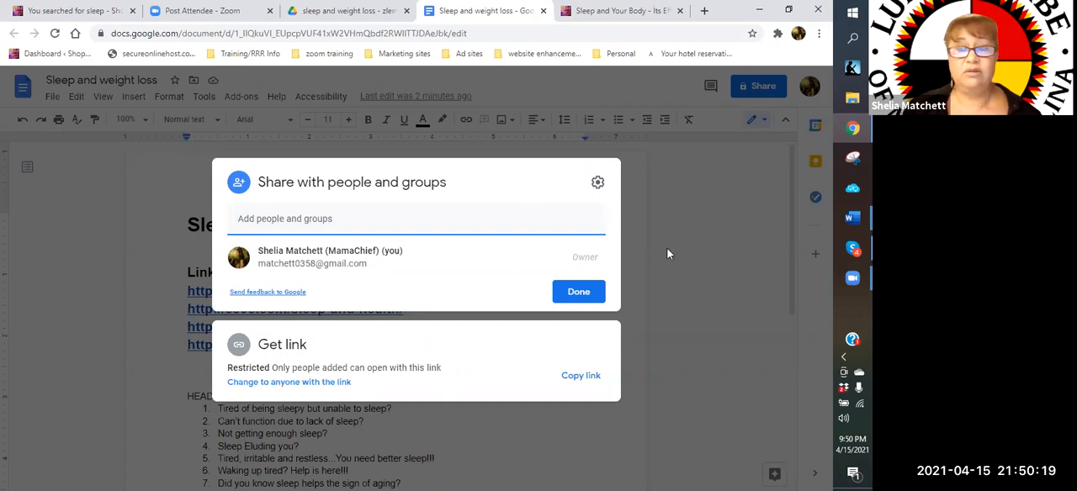
left_click(595, 292)
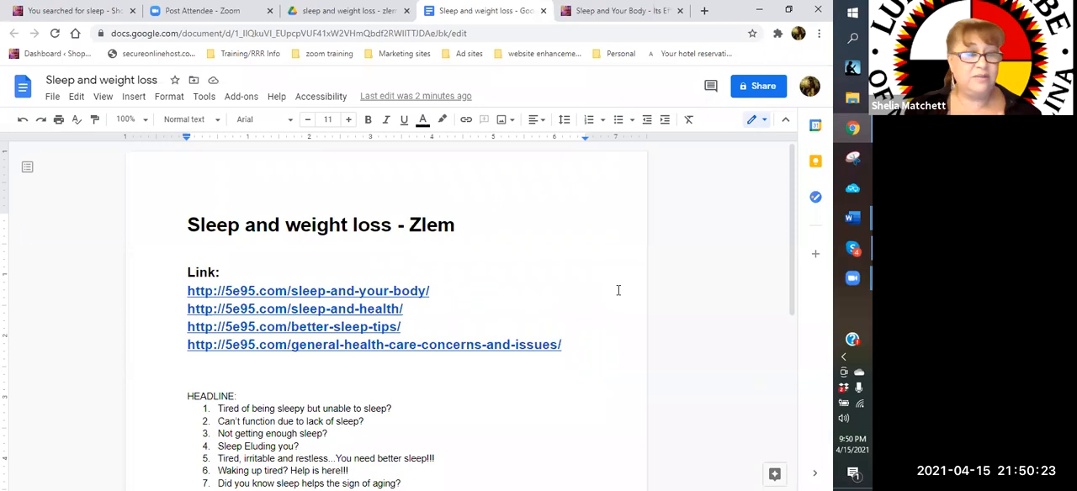
scroll(618, 290, "down", 2)
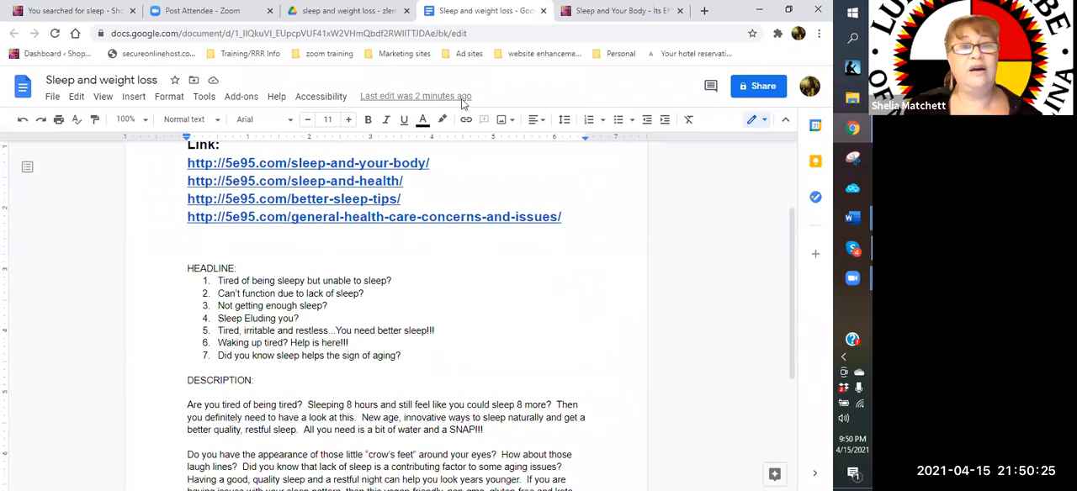
scroll(271, 171, "up", 2)
Go to the "ad template" folder in Google Drive and bookmark it on the browser's bookmarks bar
left_click(326, 12)
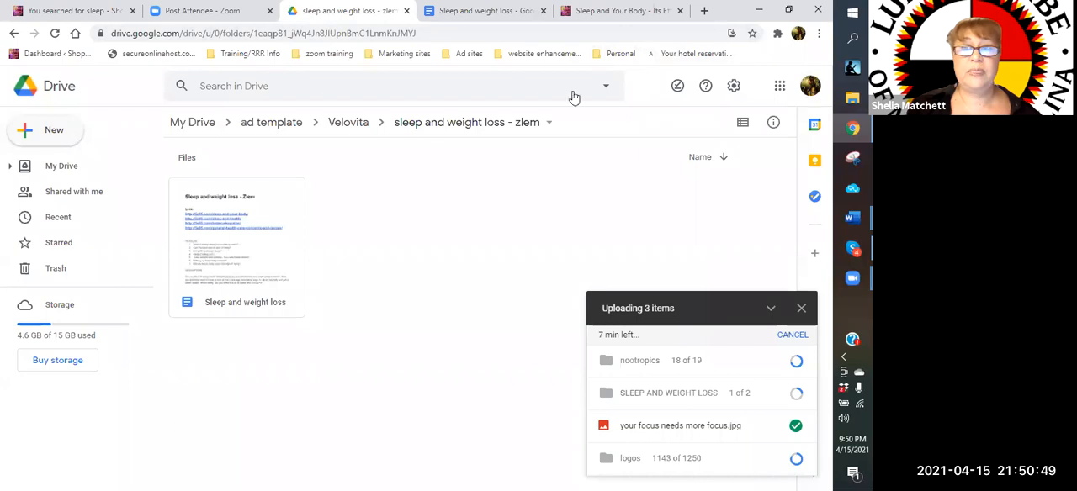
left_click(261, 124)
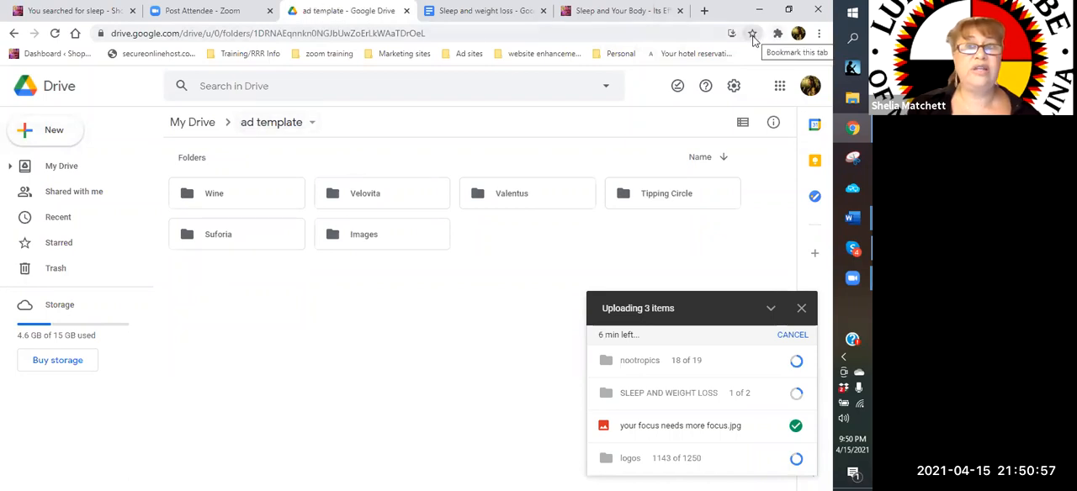
left_click(752, 33)
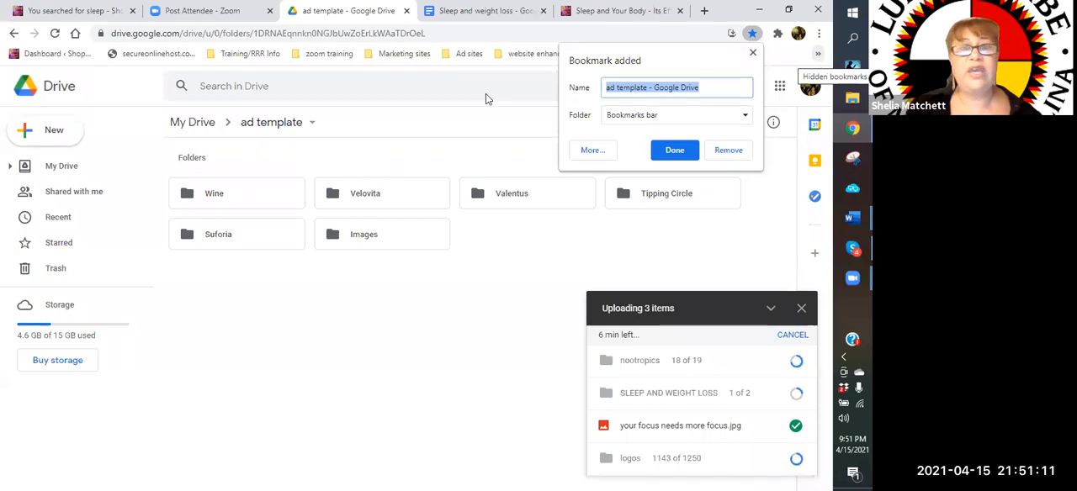
left_click(819, 56)
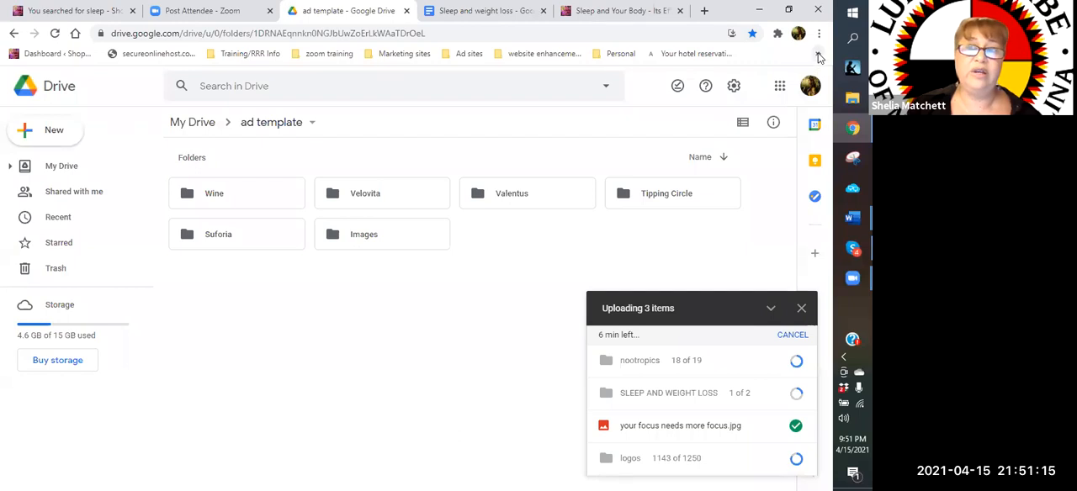
Look through the bookmark folders, including "Ad sites" and "zoom training", for a suitable place for the bookmark
left_click(818, 56)
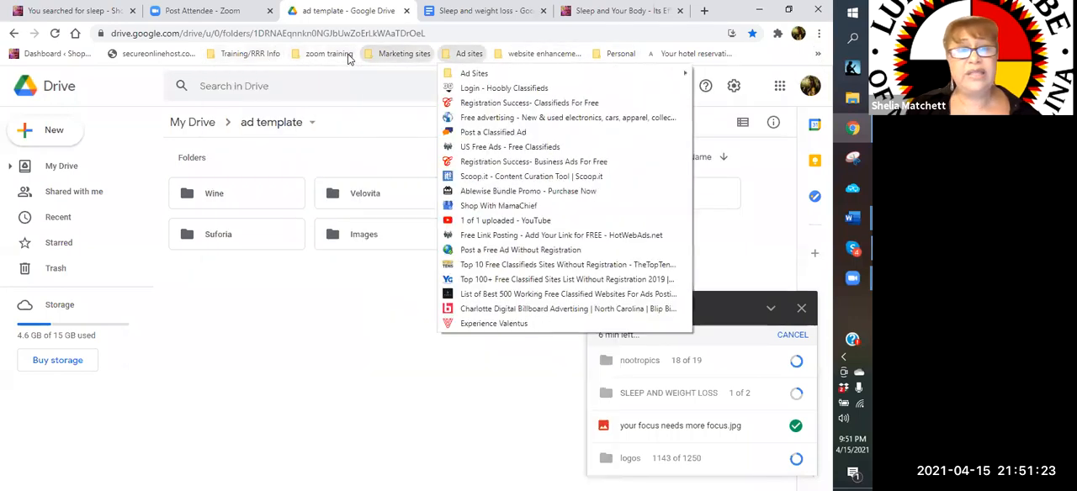
mouse_move(349, 59)
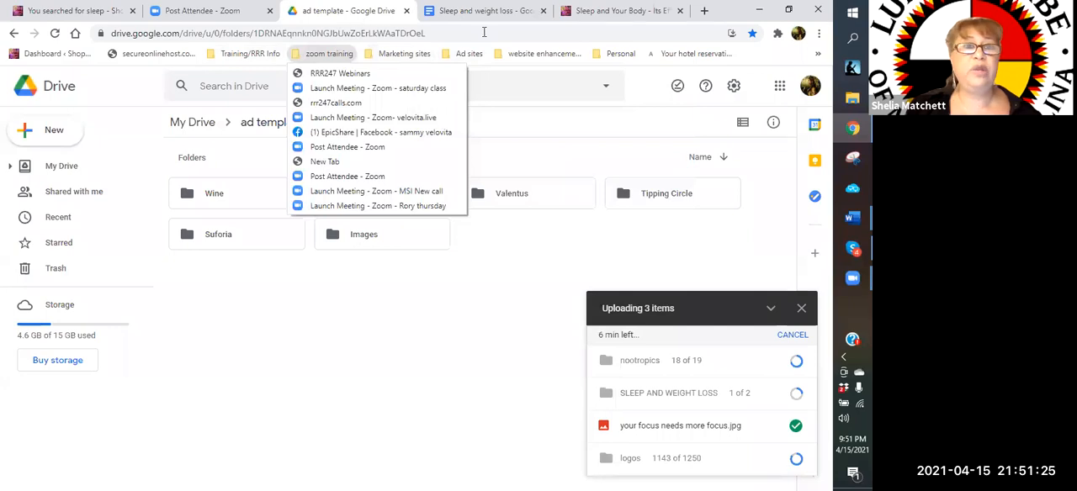
left_click(752, 39)
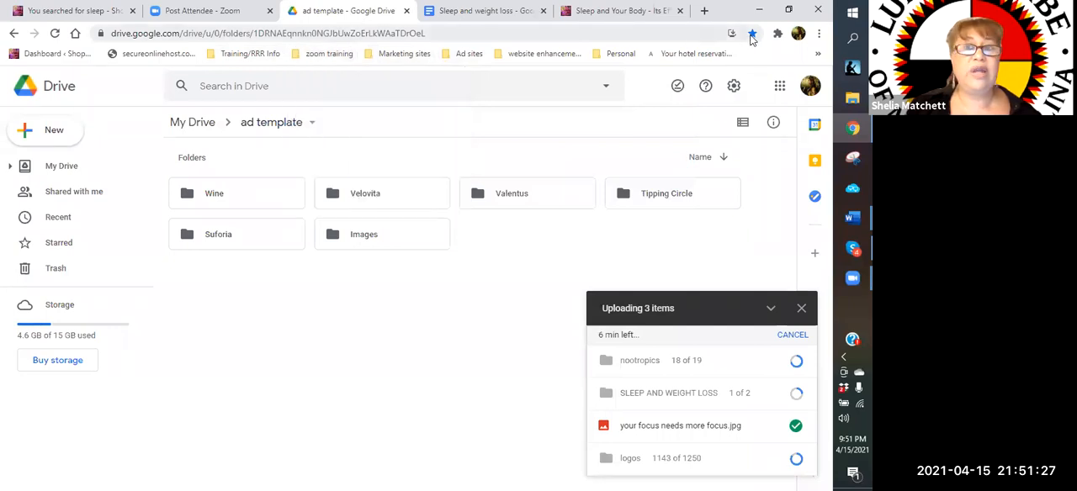
Move the "ad template - Google Drive" bookmark into the "Google Docs" folder under "Training/RRR Info"
left_click(752, 38)
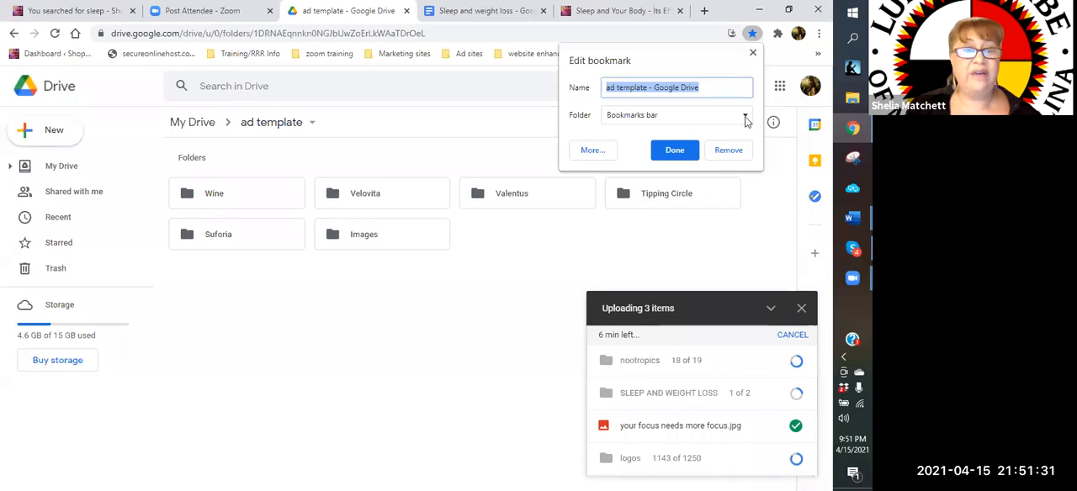
left_click(746, 118)
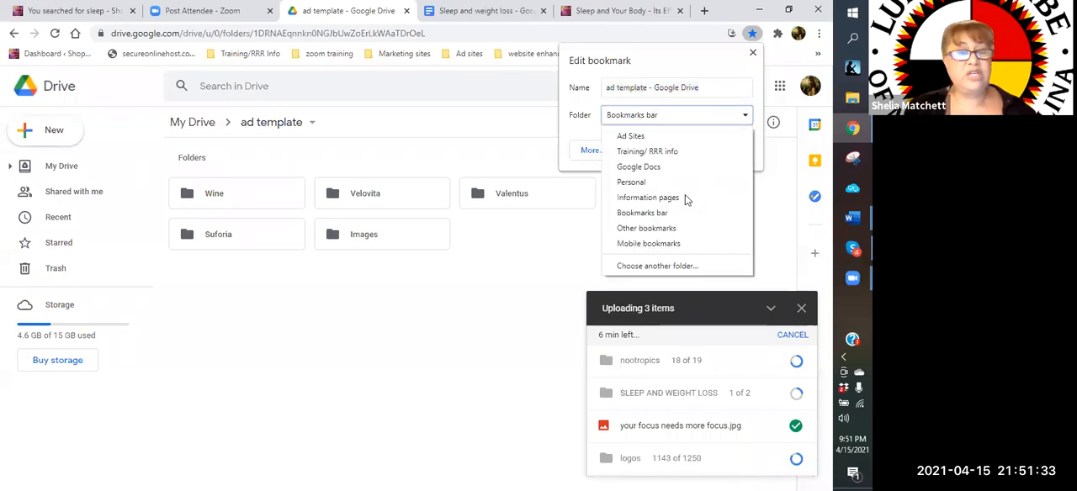
left_click(673, 267)
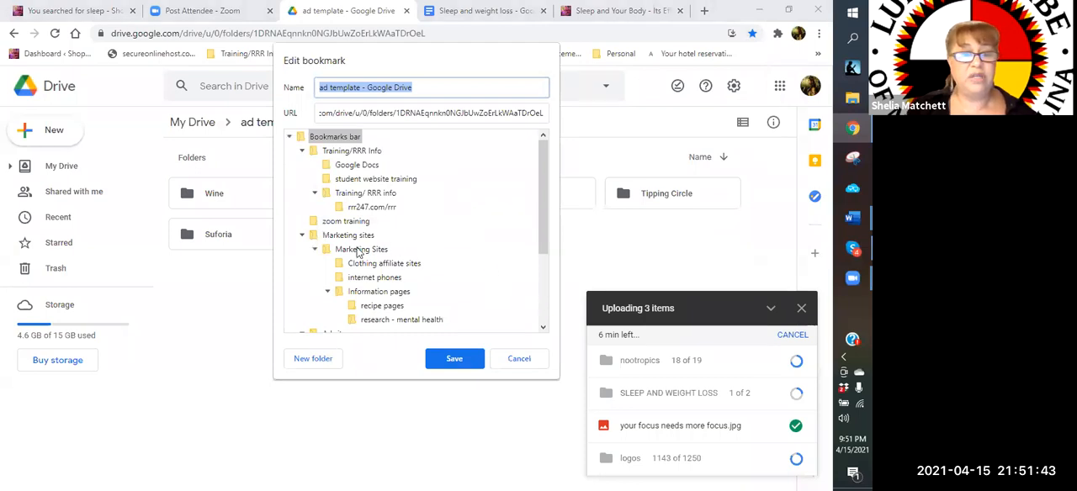
left_click(353, 168)
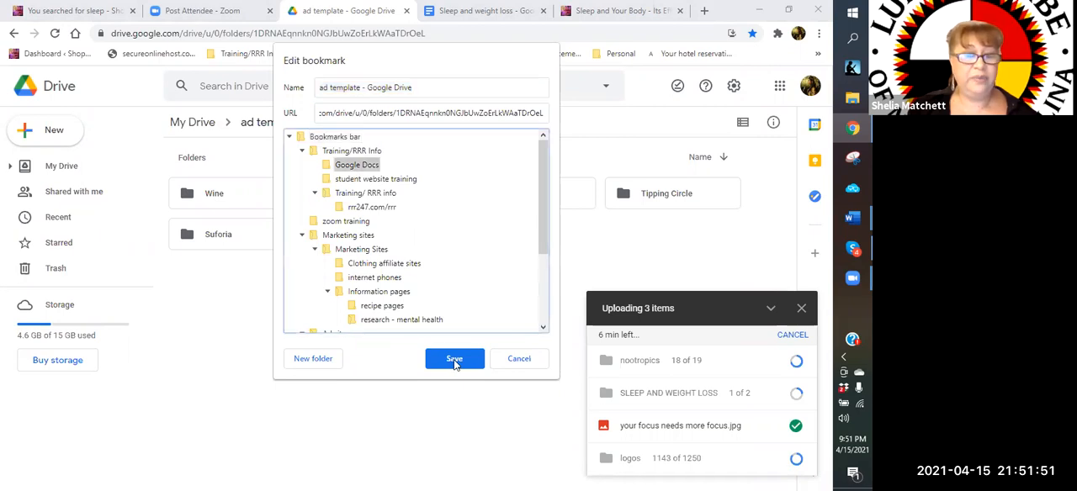
Try to reopen the "ad template" folder from its bookmark in "Google Docs" under "Training/RRR Info", staying on the current page
left_click(250, 56)
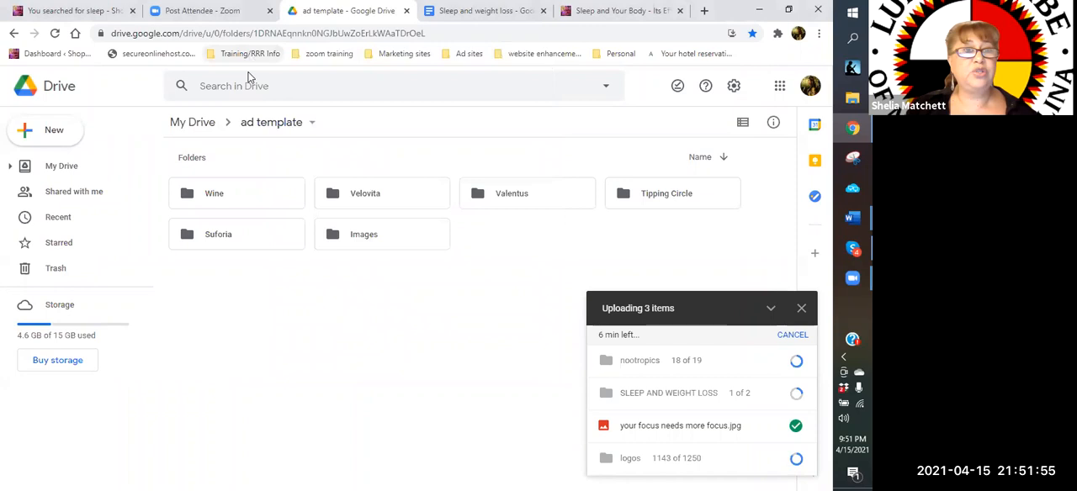
mouse_move(249, 75)
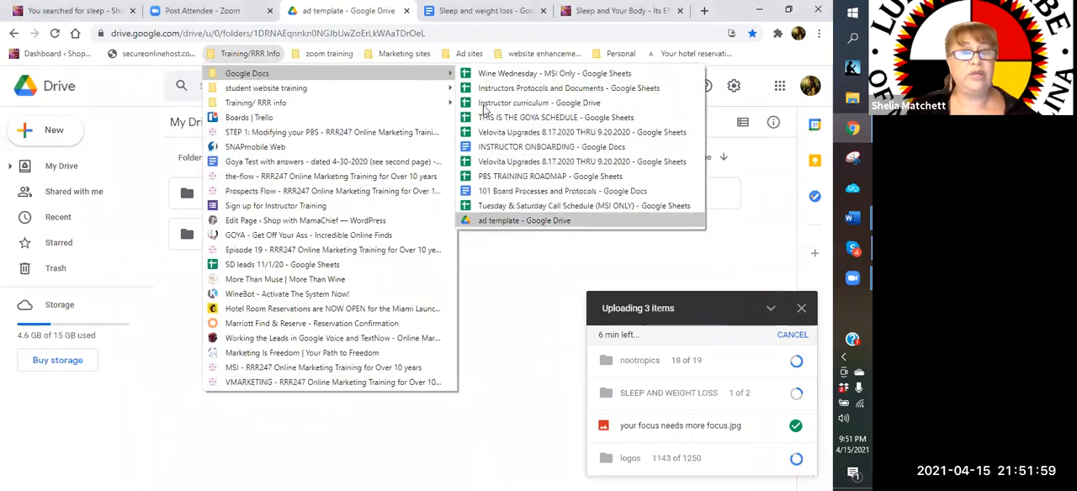
left_click(536, 222)
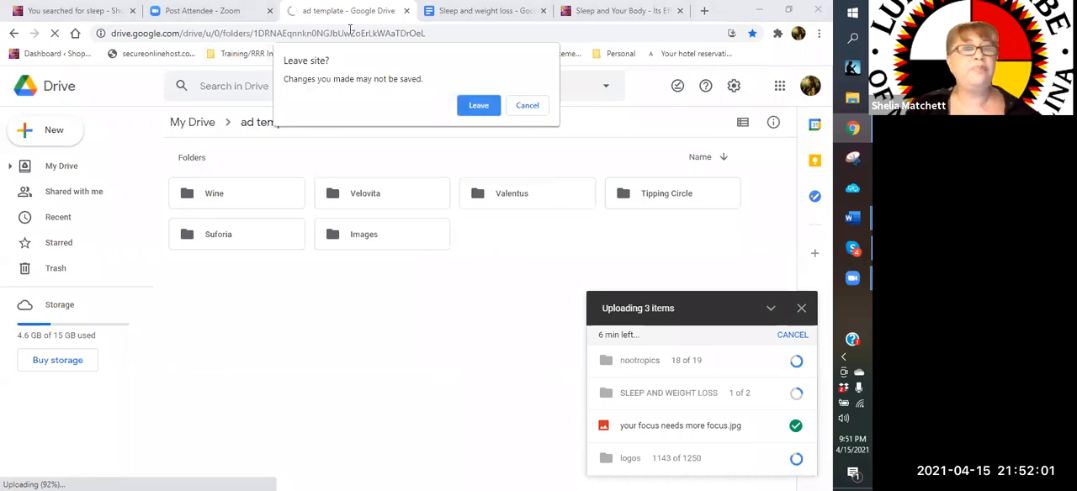
key("Escape")
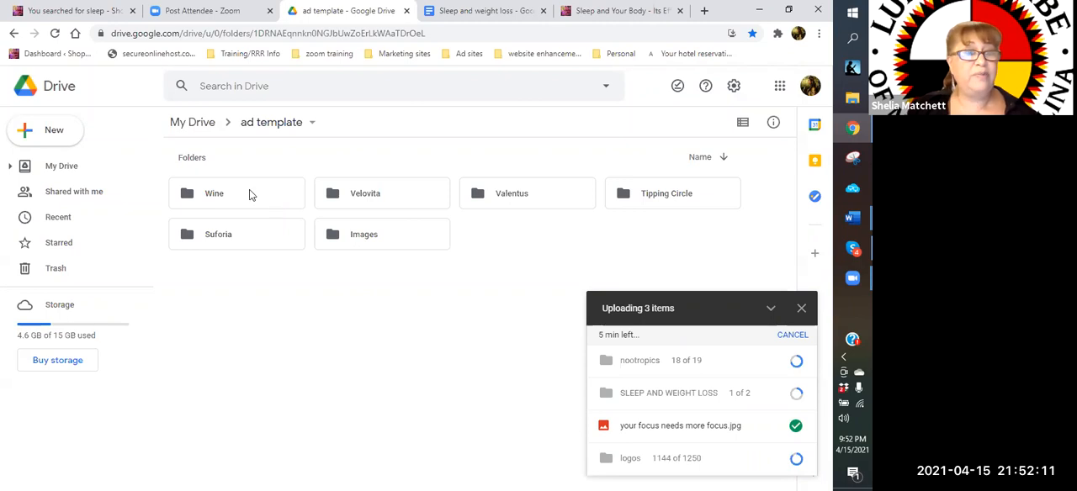
Go into the "wine" subfolder of the "Wine" folder and create a blank Google Docs document there
double_click(214, 198)
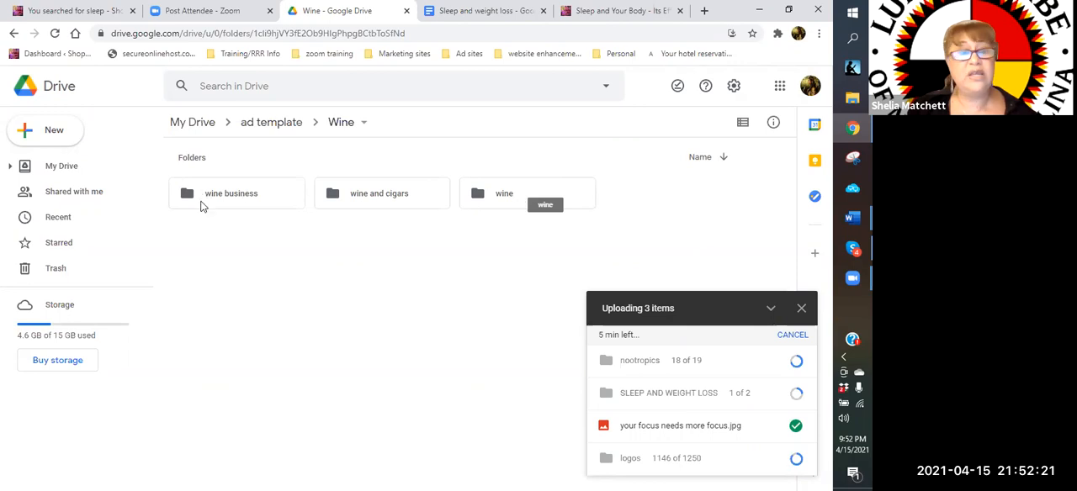
double_click(508, 198)
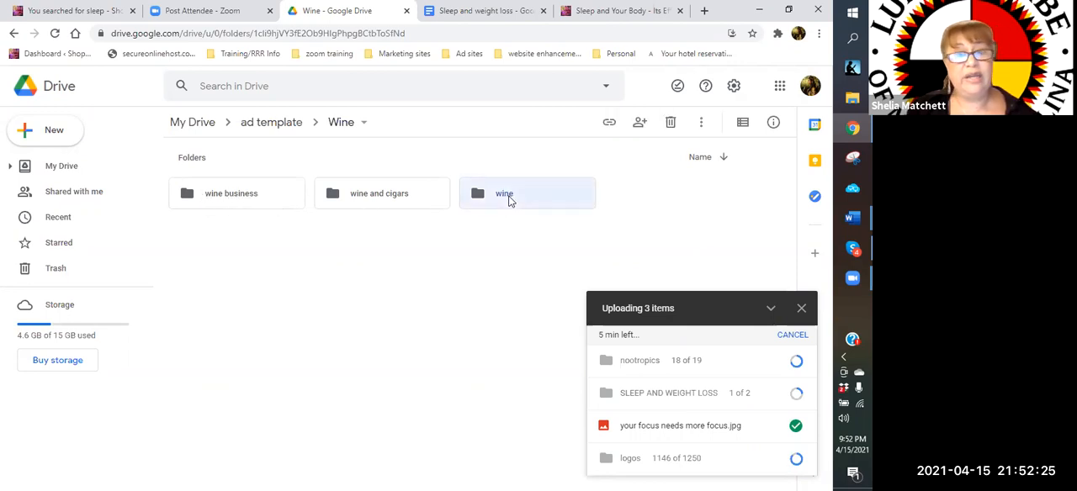
left_click(67, 136)
left_click(84, 219)
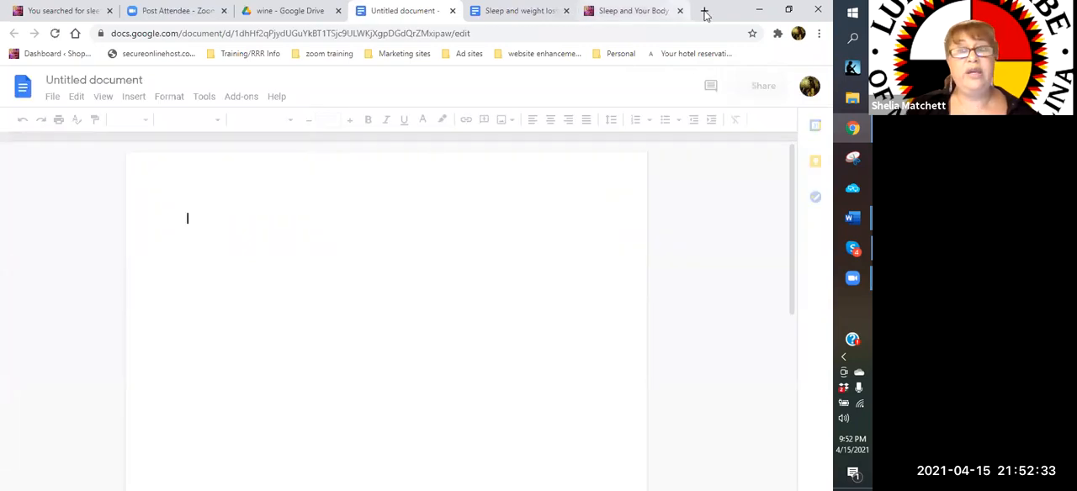
Return to the "ad template" folder in Google Drive and create a new folder named "tracking" in it
left_click(280, 13)
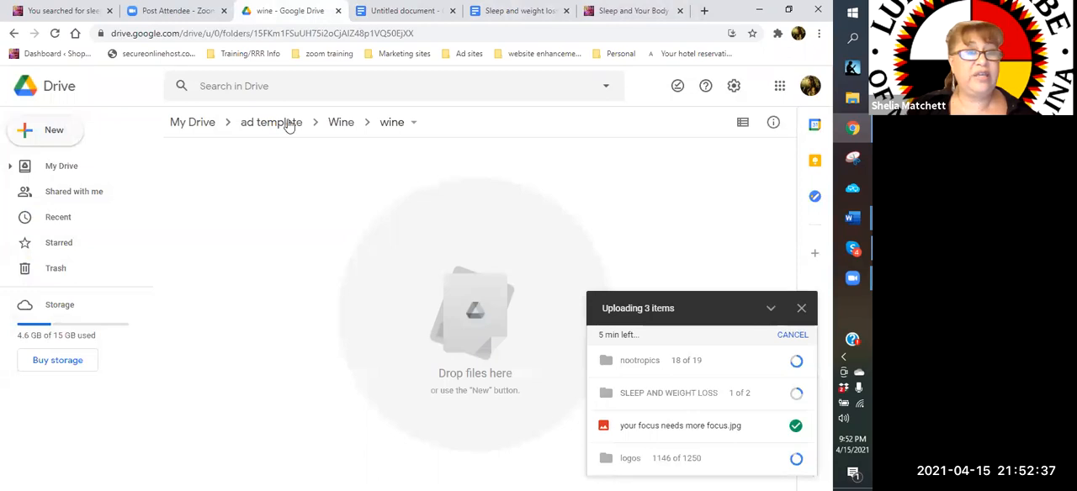
left_click(285, 123)
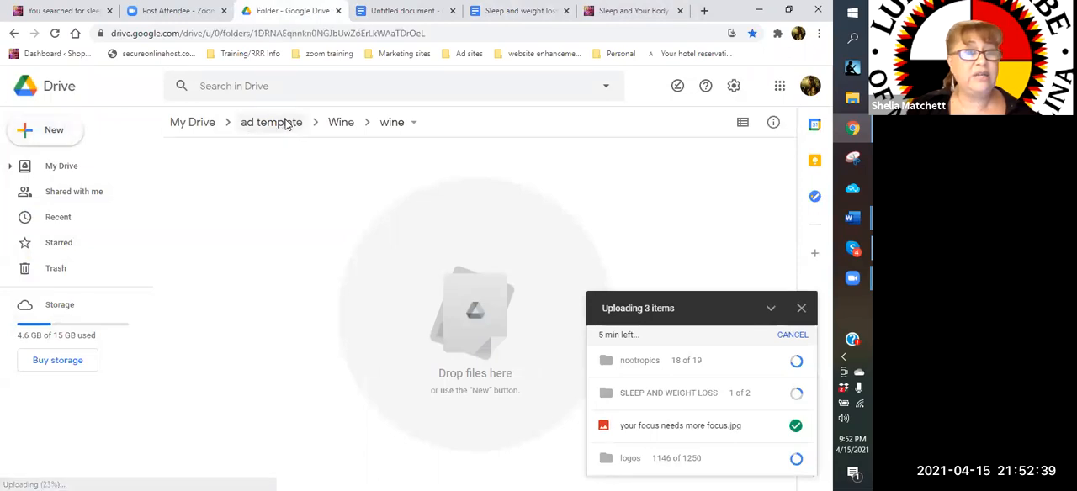
left_click(52, 135)
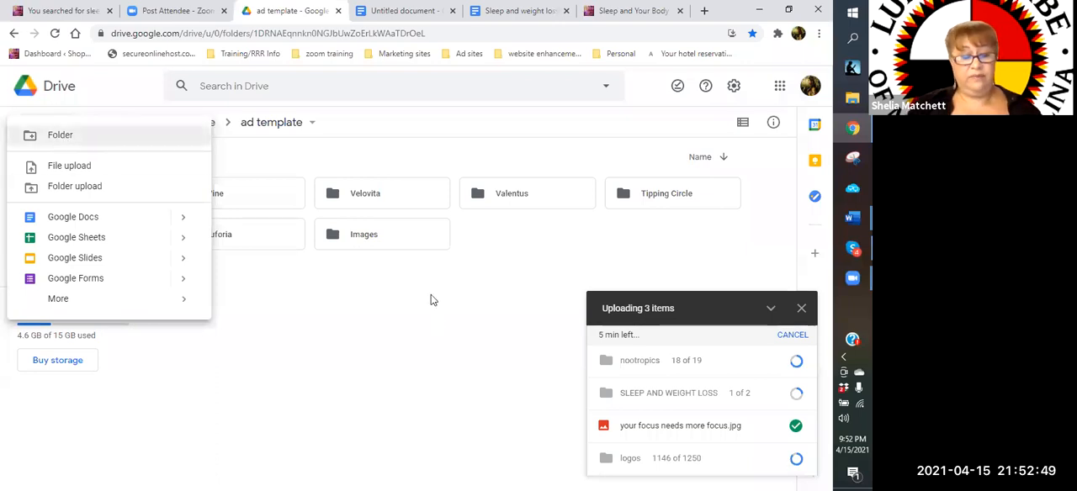
type("tracking")
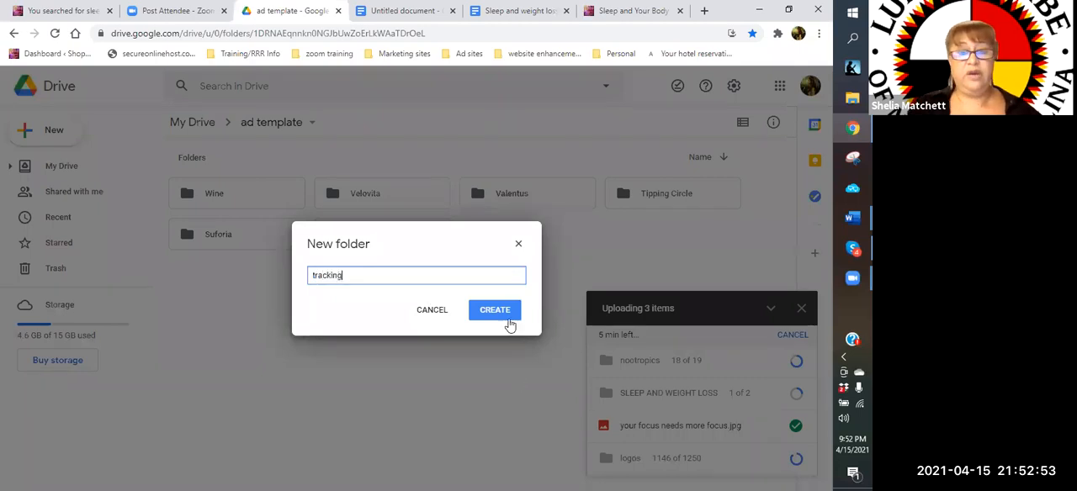
left_click(507, 321)
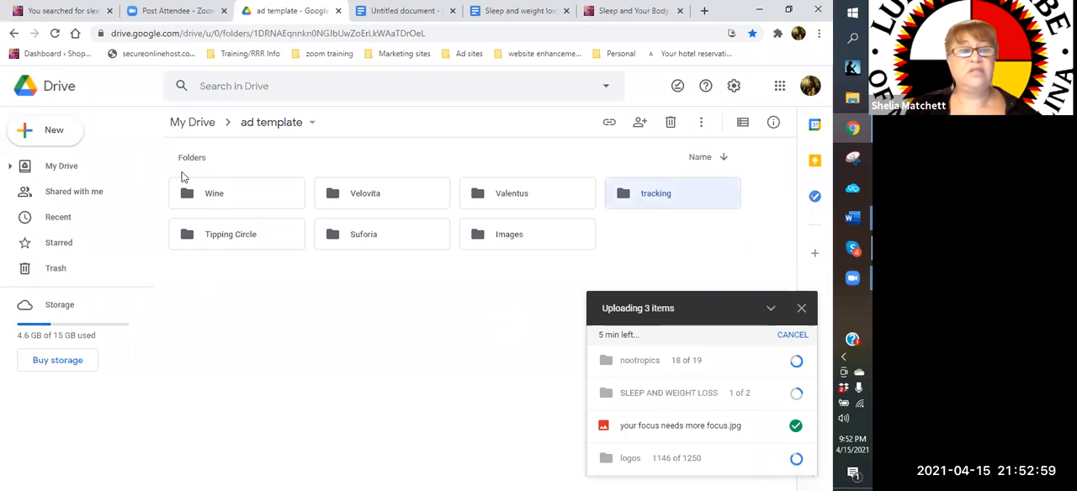
Create a blank Google Sheets spreadsheet inside the "tracking" folder and name it "ad tracking site"
key("Return")
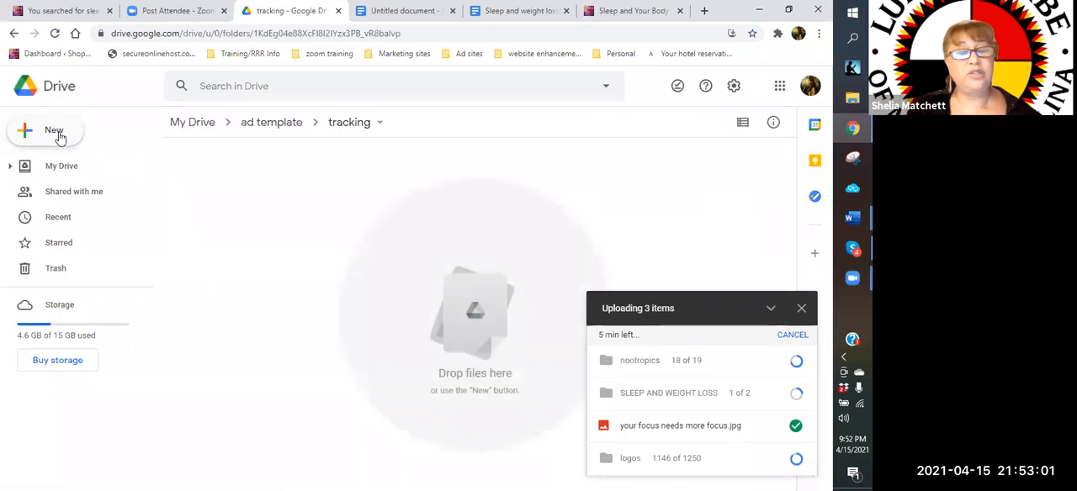
left_click(54, 131)
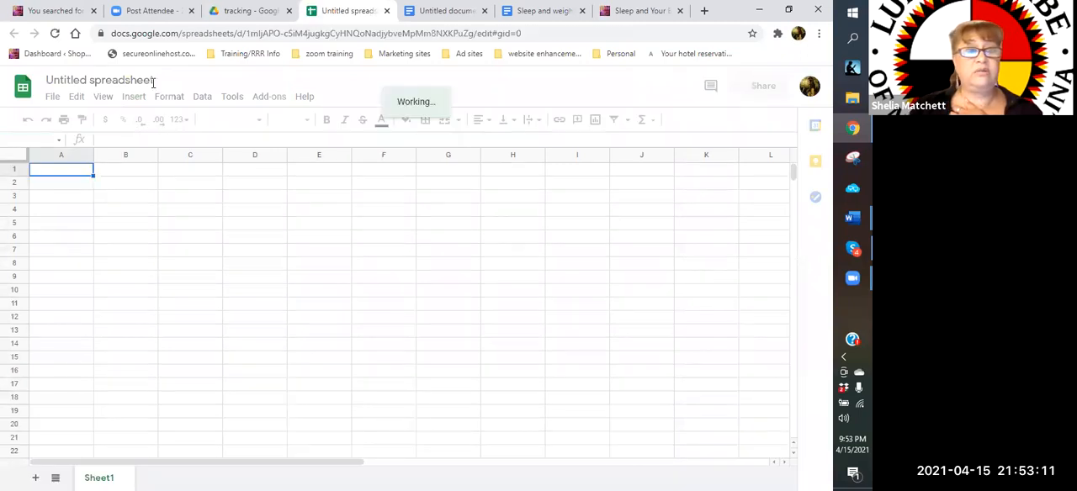
left_click(154, 82)
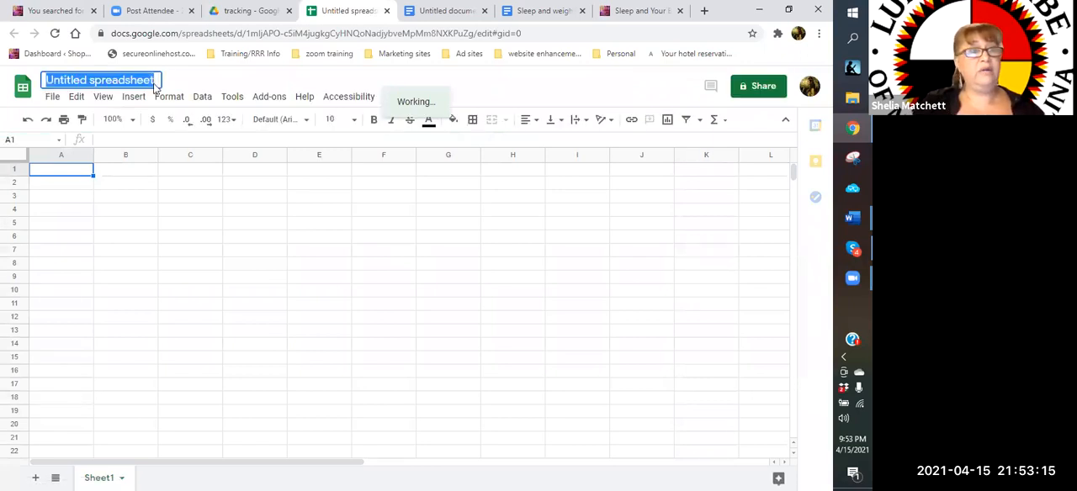
type("ad tracki")
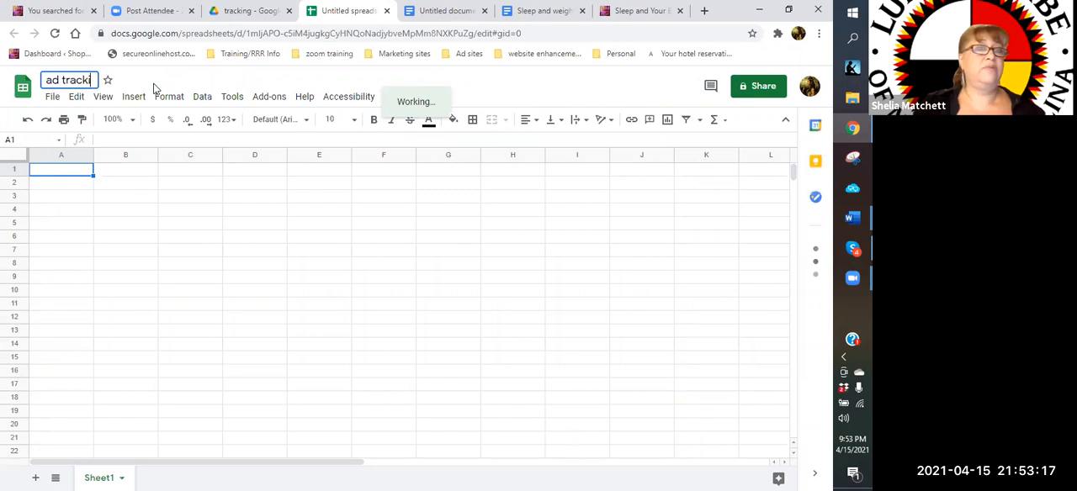
type("ng site")
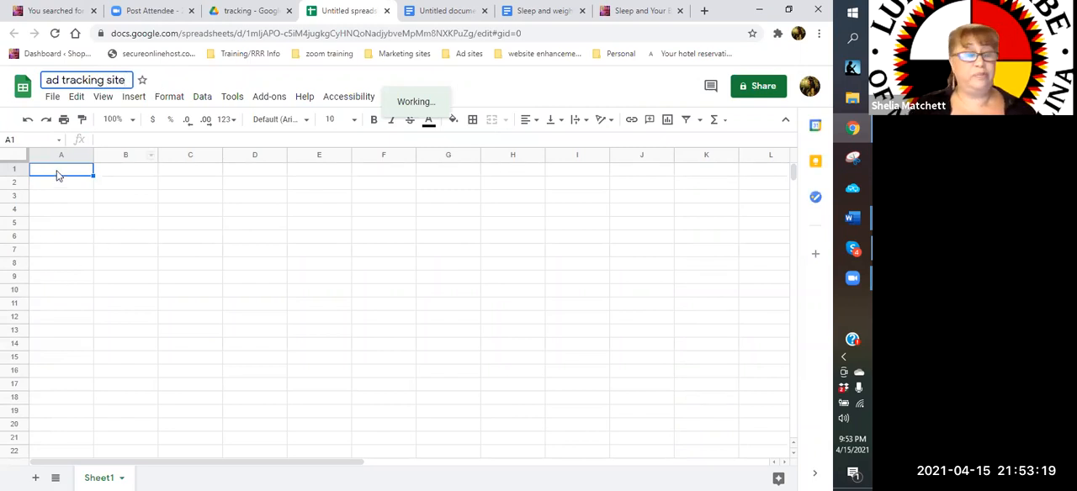
left_click(56, 173)
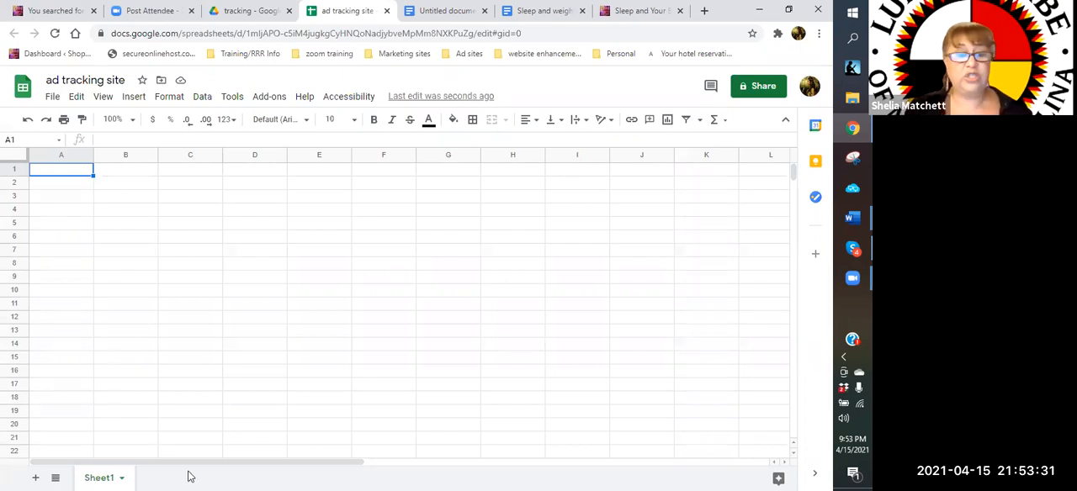
Add a second sheet to the "ad tracking site" spreadsheet and open the new sheet's options
right_click(123, 477)
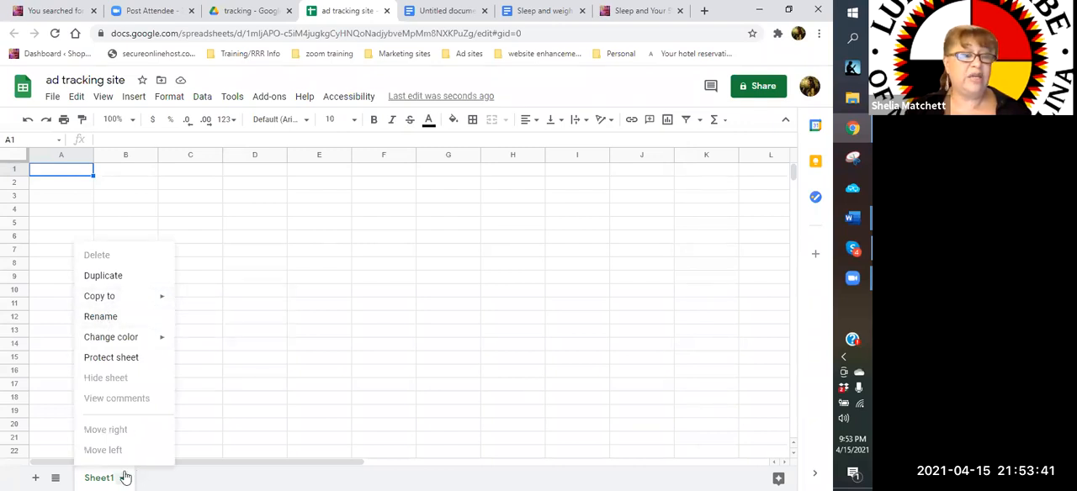
left_click(37, 478)
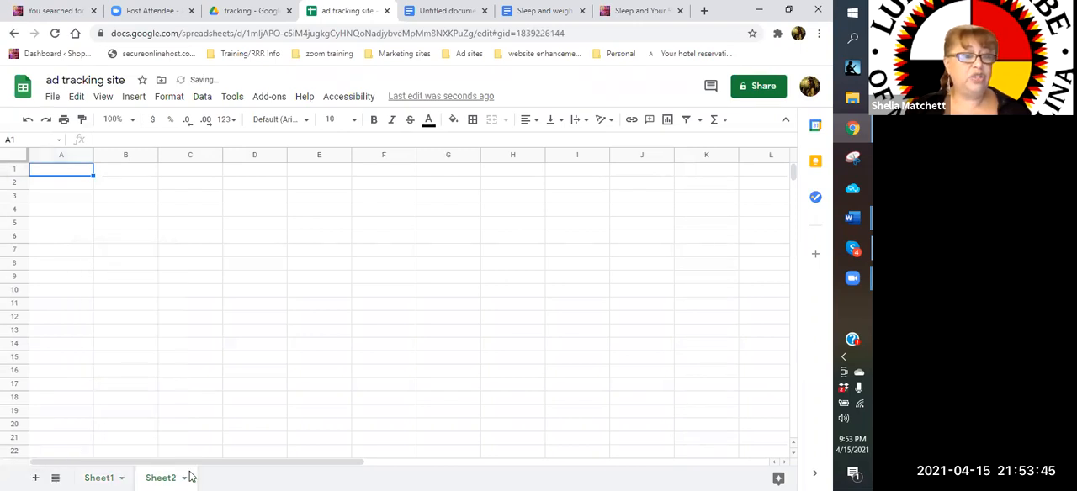
left_click(183, 478)
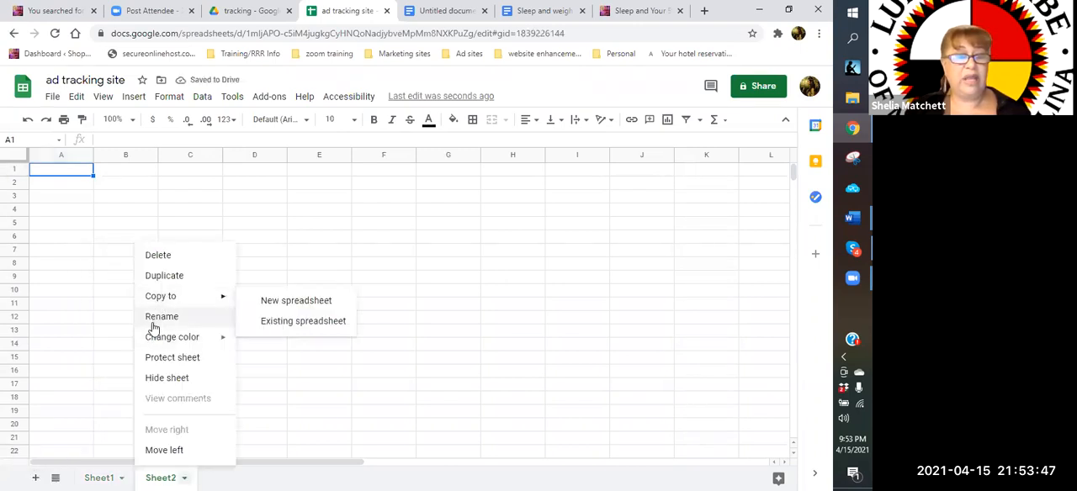